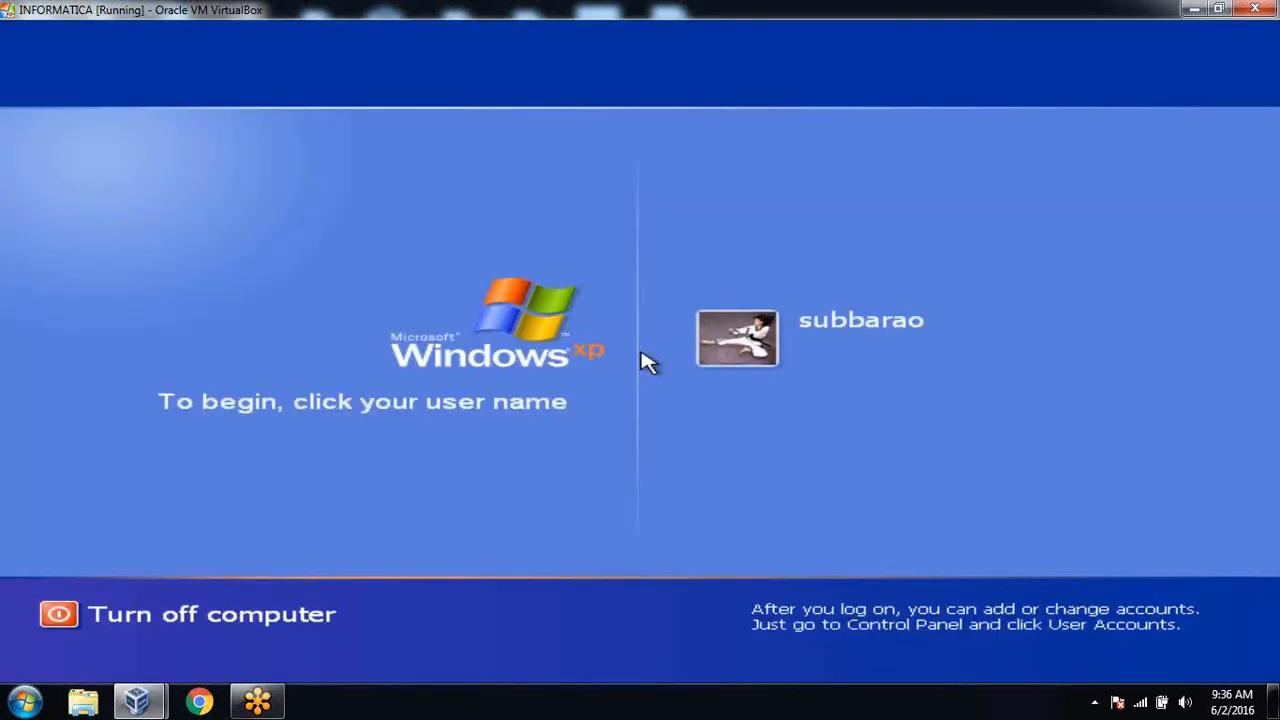
# Log on to the Windows XP account and refresh the desktop twice.
pyautogui.click(740, 360)
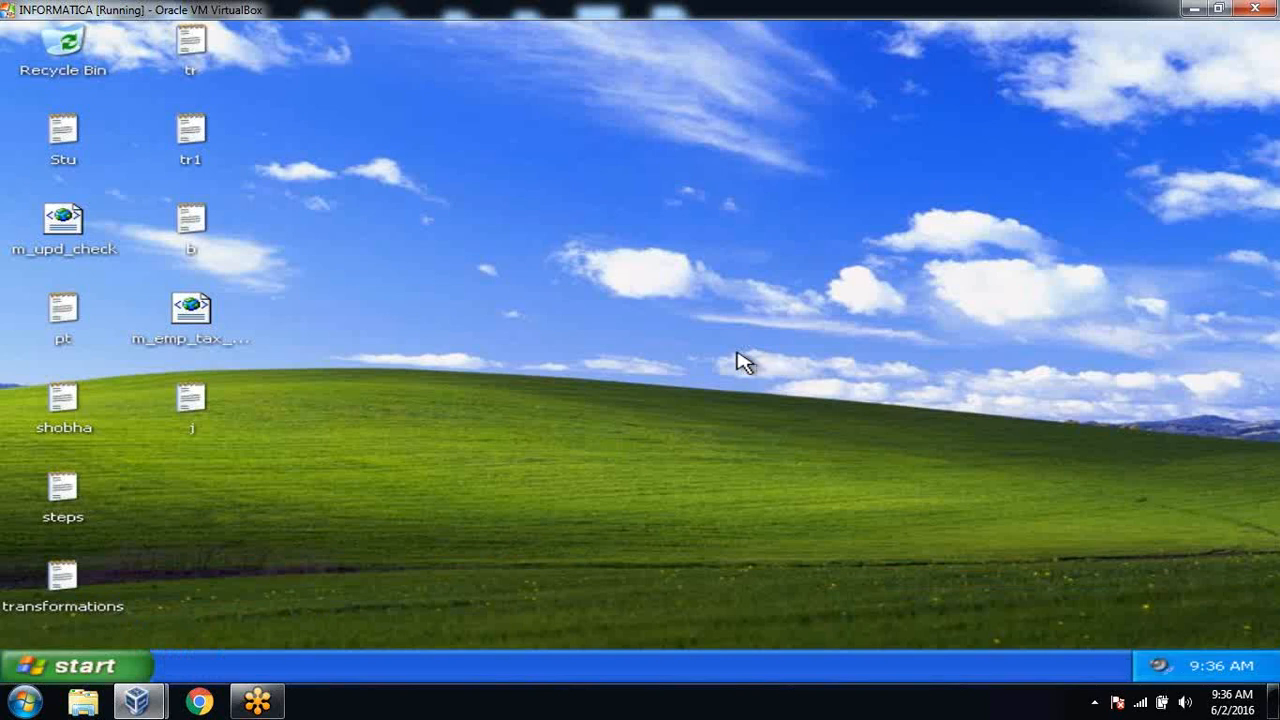
pyautogui.rightClick(390, 221)
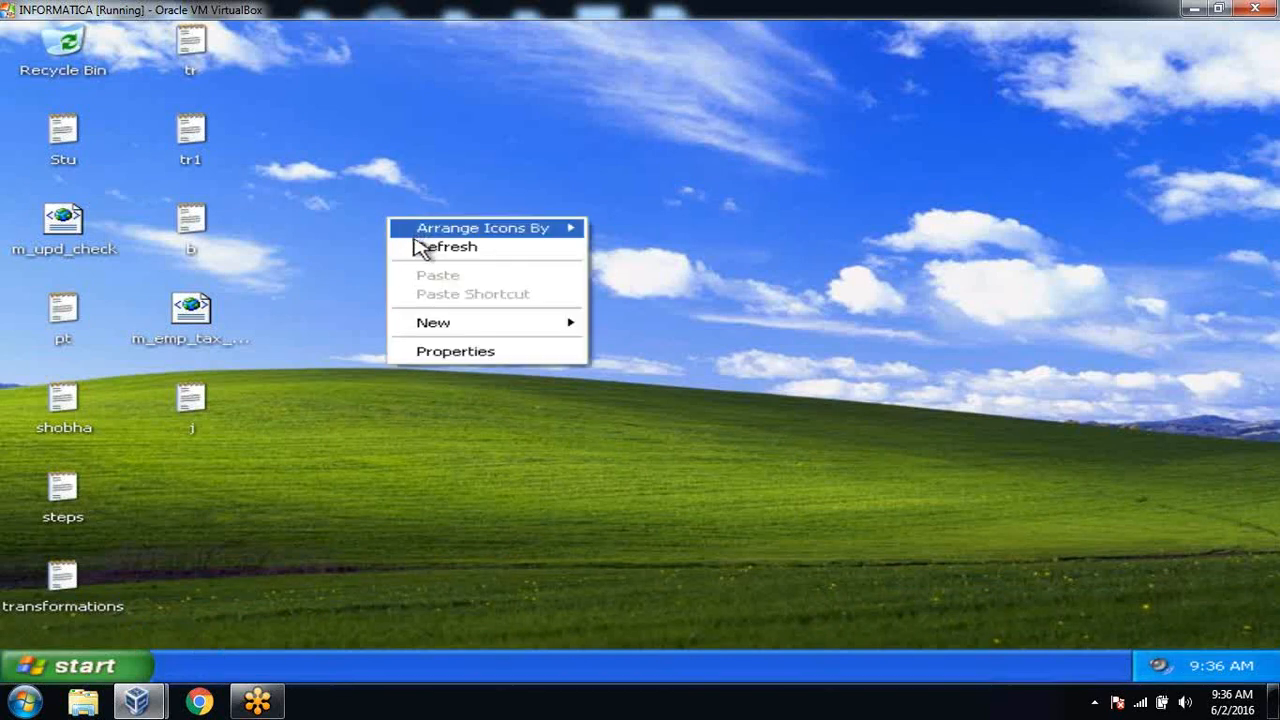
pyautogui.click(420, 249)
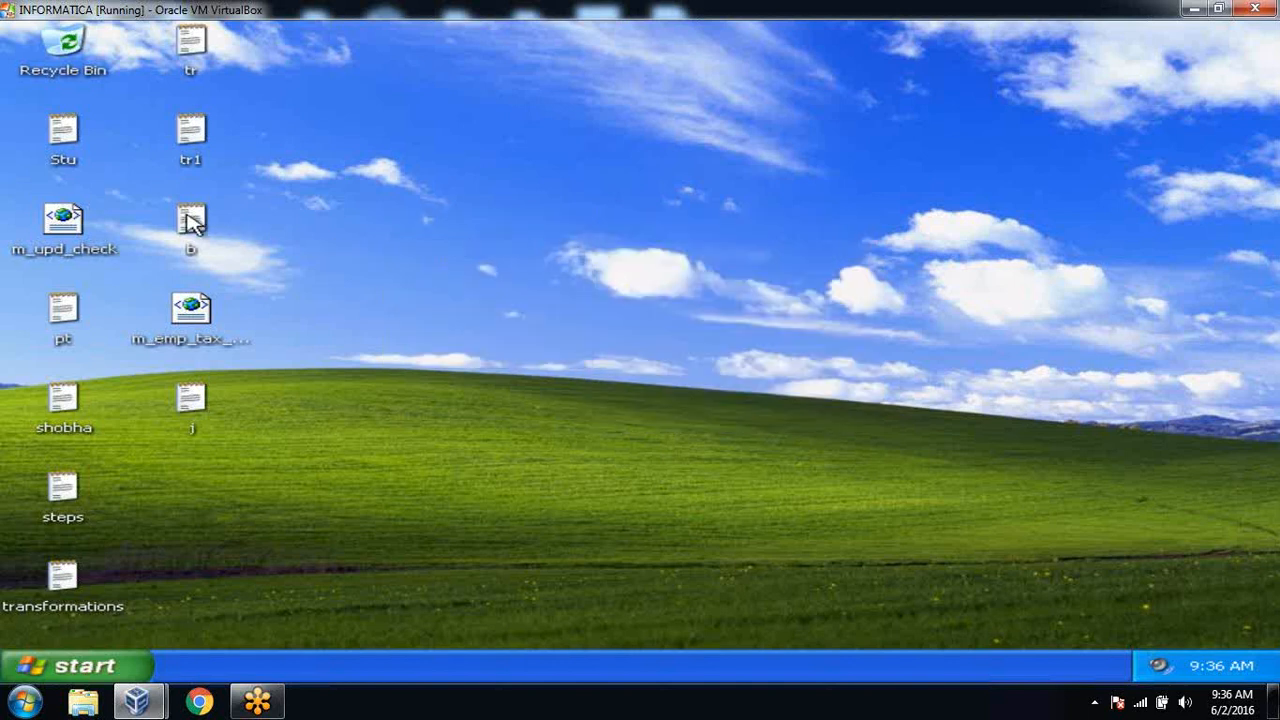
pyautogui.rightClick(305, 186)
pyautogui.click(340, 216)
# Open tr1 in a maximized Notepad and insert a '1. P' line above Normal Join.
pyautogui.doubleClick(190, 128)
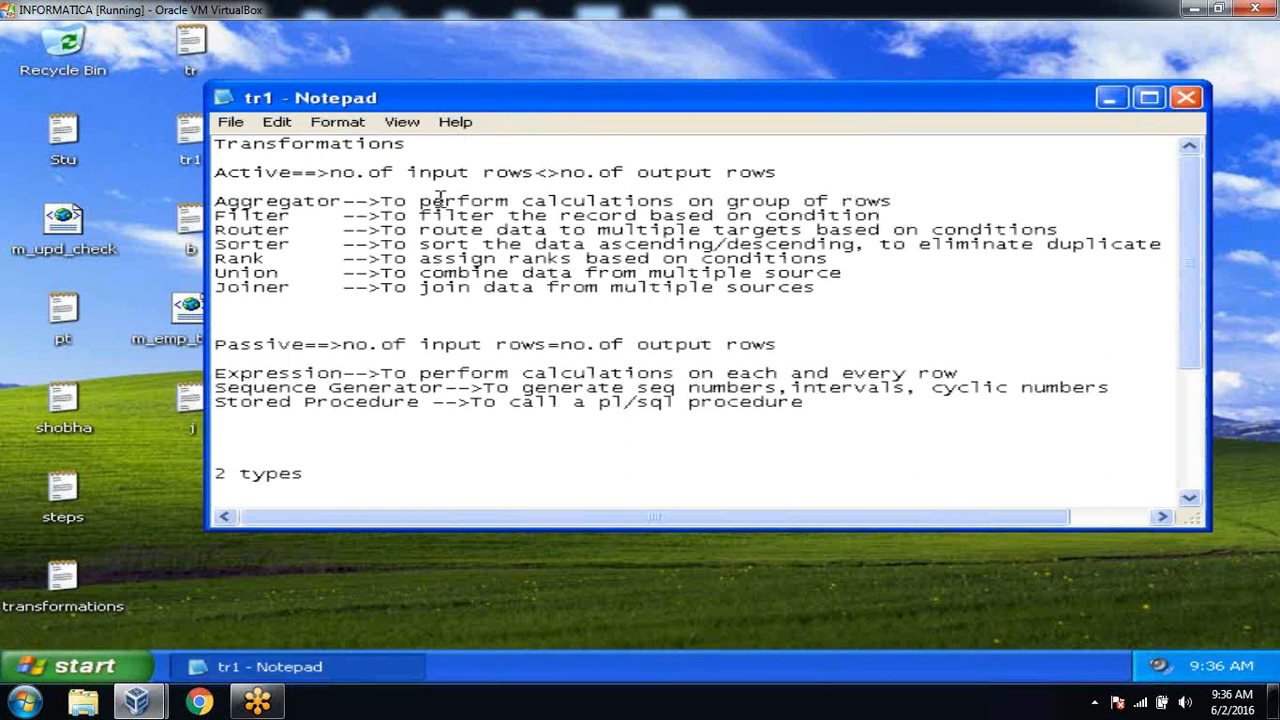
pyautogui.click(1149, 98)
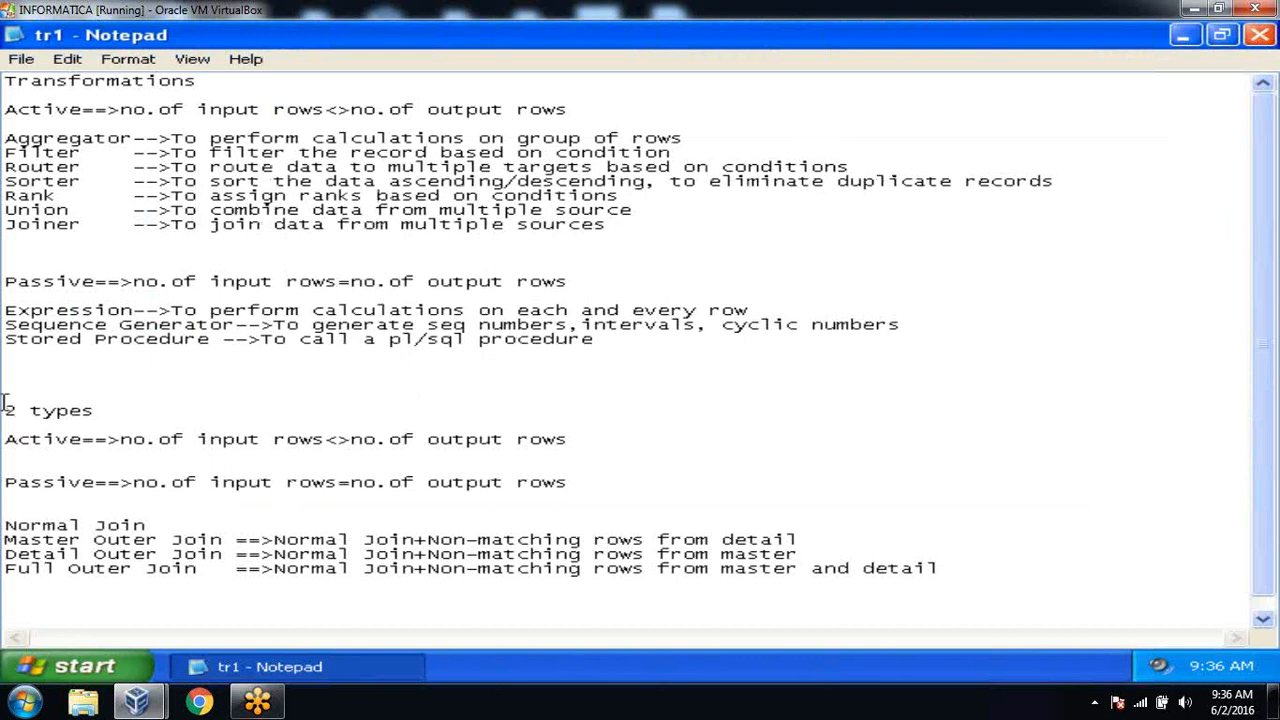
pyautogui.moveTo(5, 402); pyautogui.dragTo(594, 513)
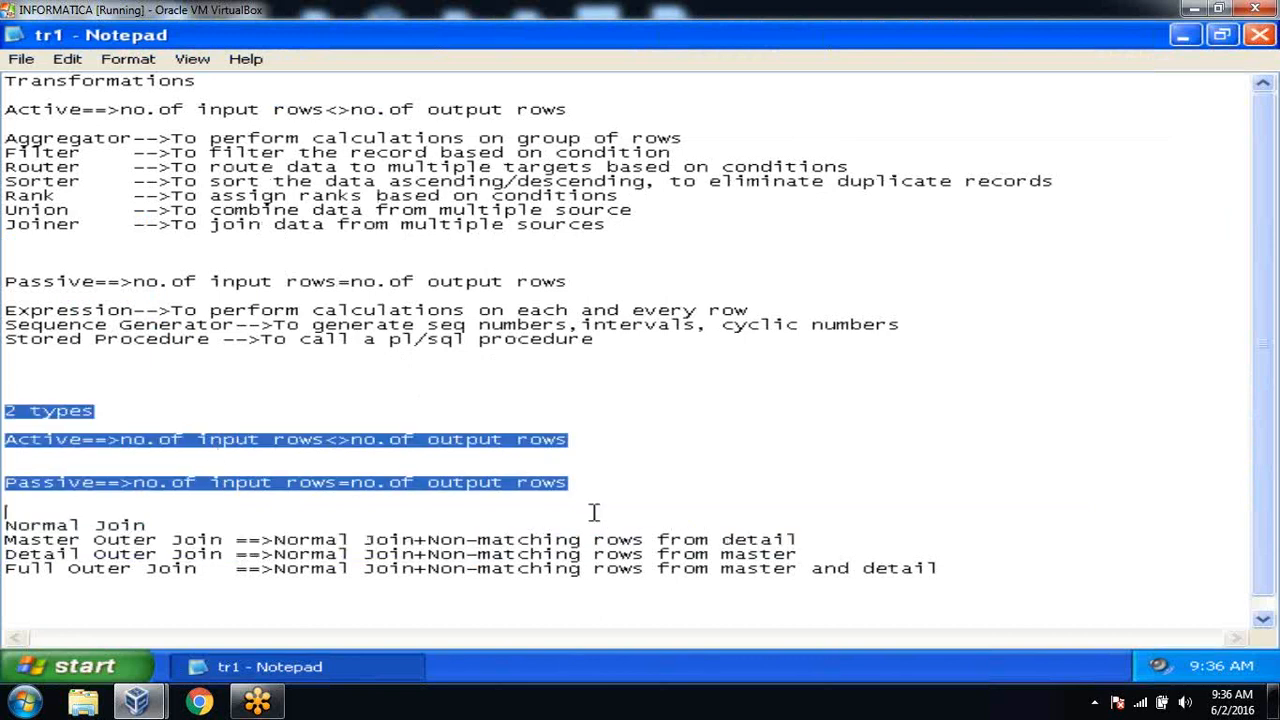
pyautogui.click(564, 514)
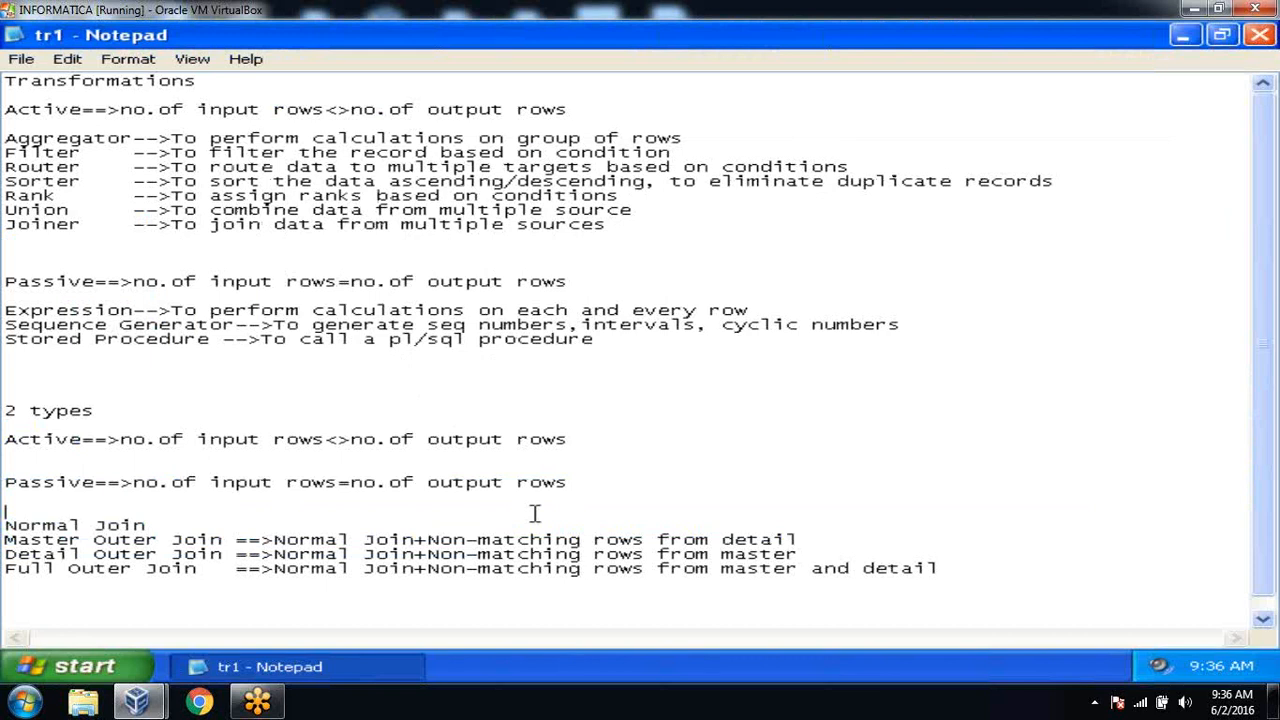
pyautogui.press('Return')
pyautogui.press('Return')
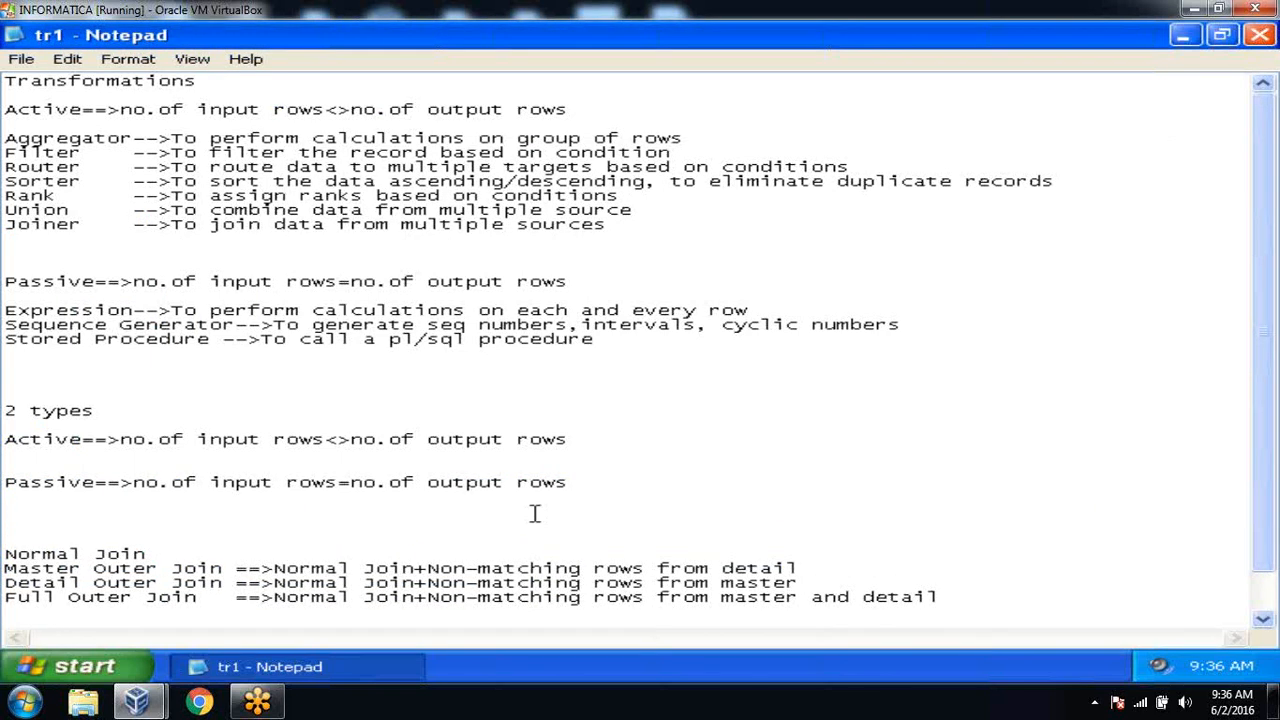
pyautogui.write('1. P')
# At the end of the notes, list '1. Passthrough Mapping', '2. Exp and agg', '3. Filter and Router'.
pyautogui.hotkey('ctrl', 'End')
pyautogui.press('Return')
pyautogui.press('Return')
pyautogui.press('Return')
pyautogui.press('Up')
pyautogui.press('Up')
pyautogui.write('1. Passthrough Mapping')
pyautogui.press('Return')
pyautogui.press('Return')
pyautogui.write('2. Exp and agg')
pyautogui.press('Return')
pyautogui.press('Return')
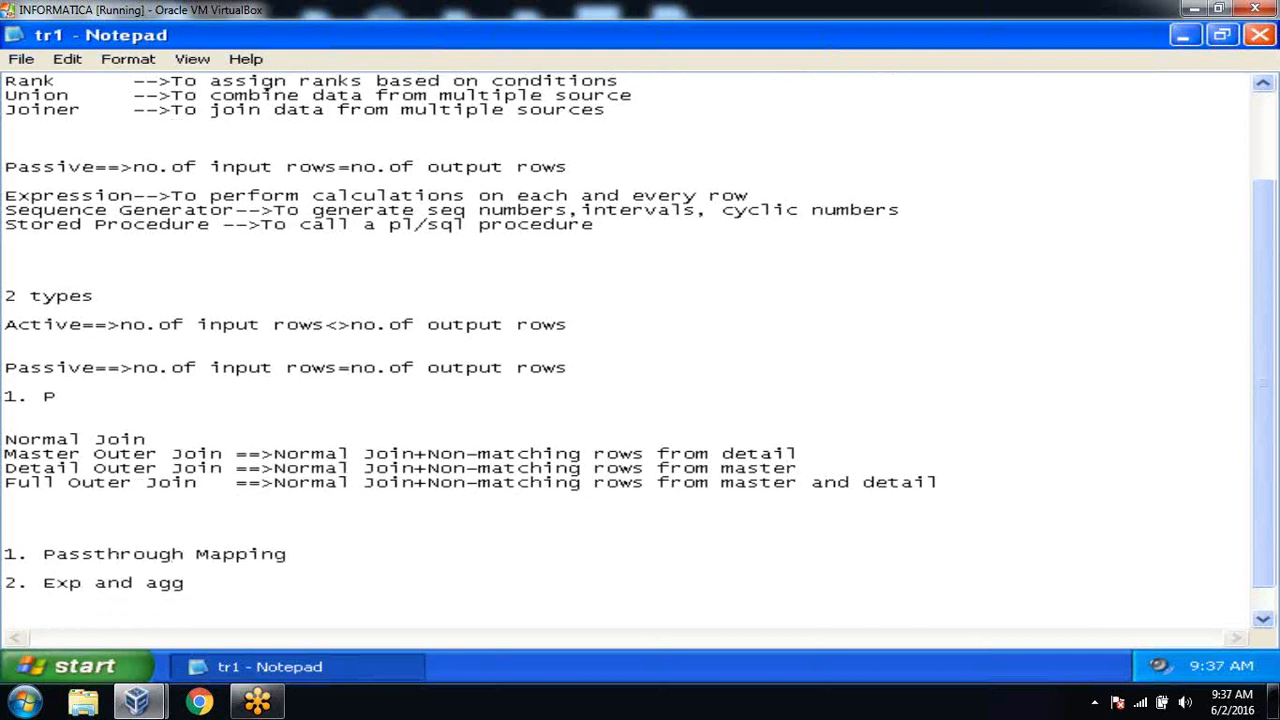
pyautogui.write('3.')
pyautogui.write(' Filter and Route')
pyautogui.write('r')
# Append '==>Today will send this link to you' to item 3 and add '4. Joiner'.
pyautogui.press('BackSpace')
pyautogui.write('R')
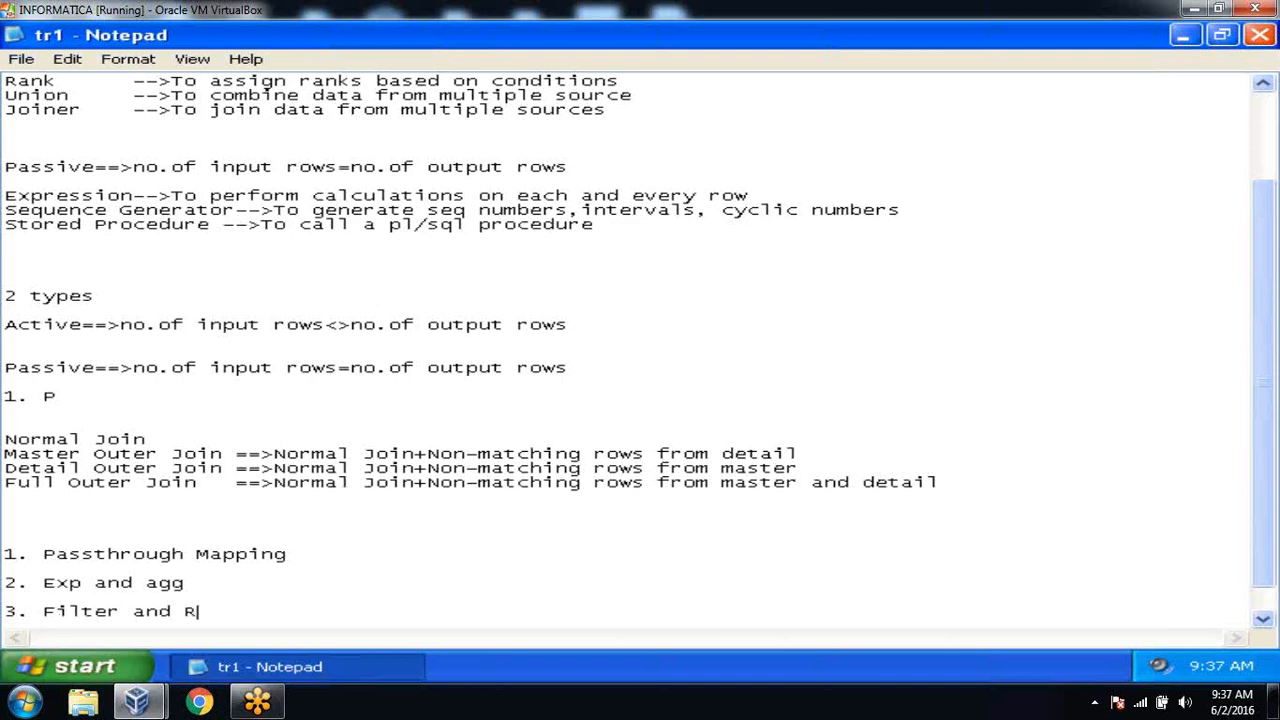
pyautogui.write('outer -')
pyautogui.press('BackSpace')
pyautogui.write('==>Today will send ')
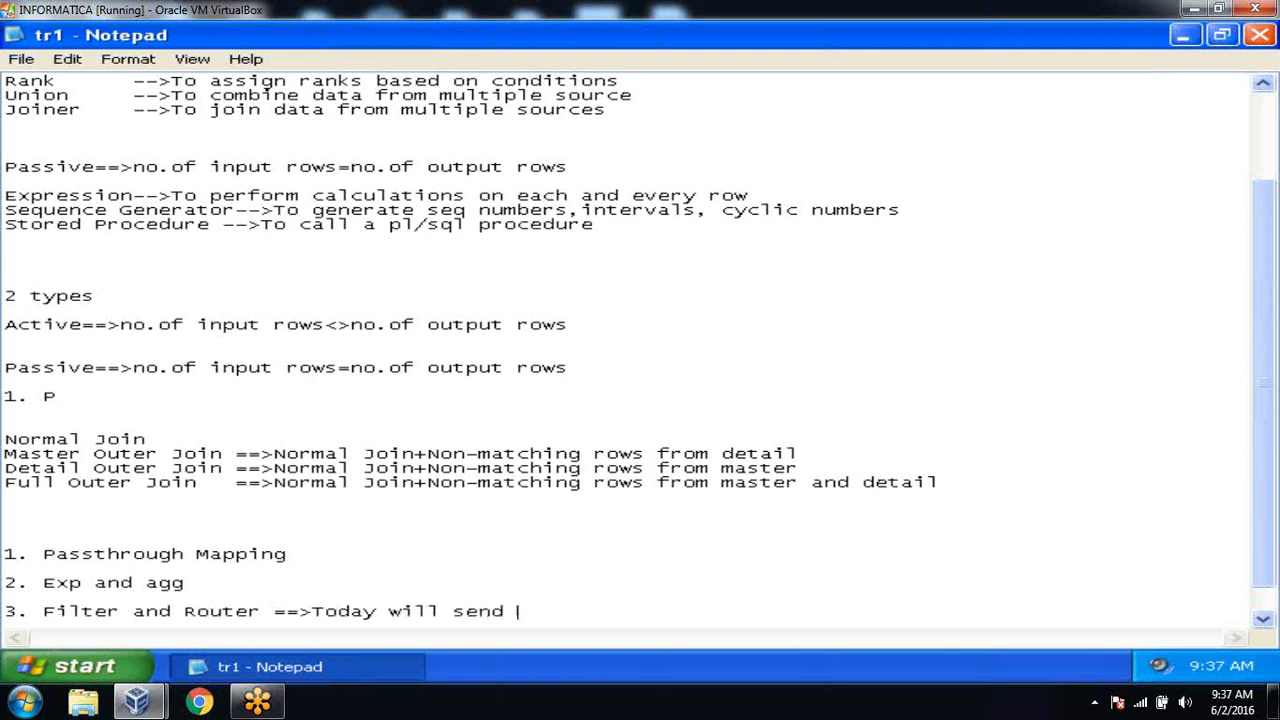
pyautogui.write('this link to you')
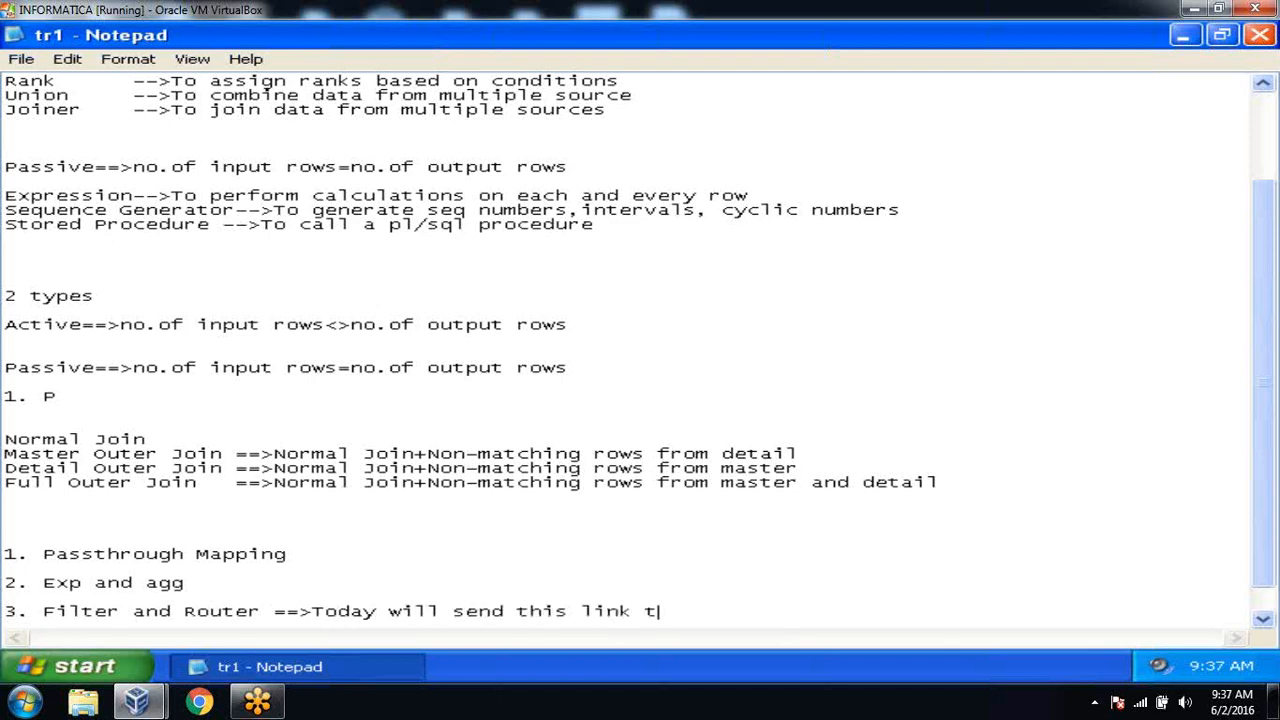
pyautogui.press('Return')
pyautogui.write('4. Joiner')
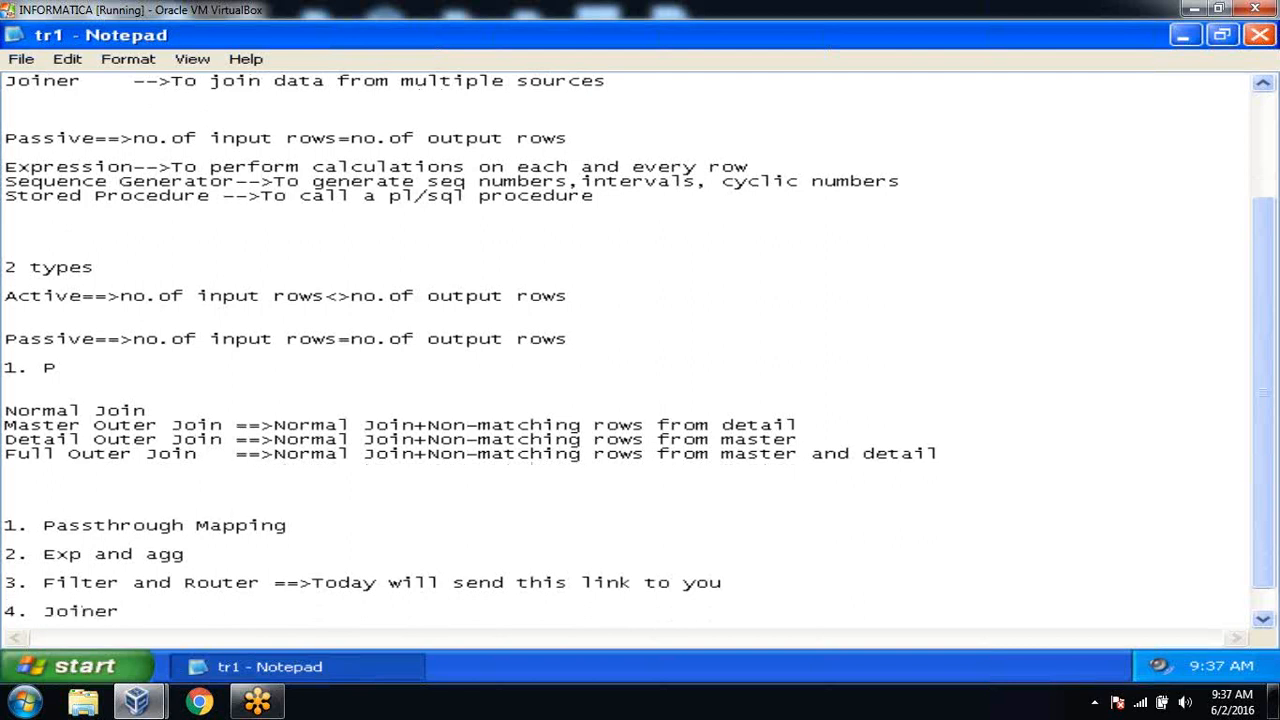
pyautogui.press('Return')
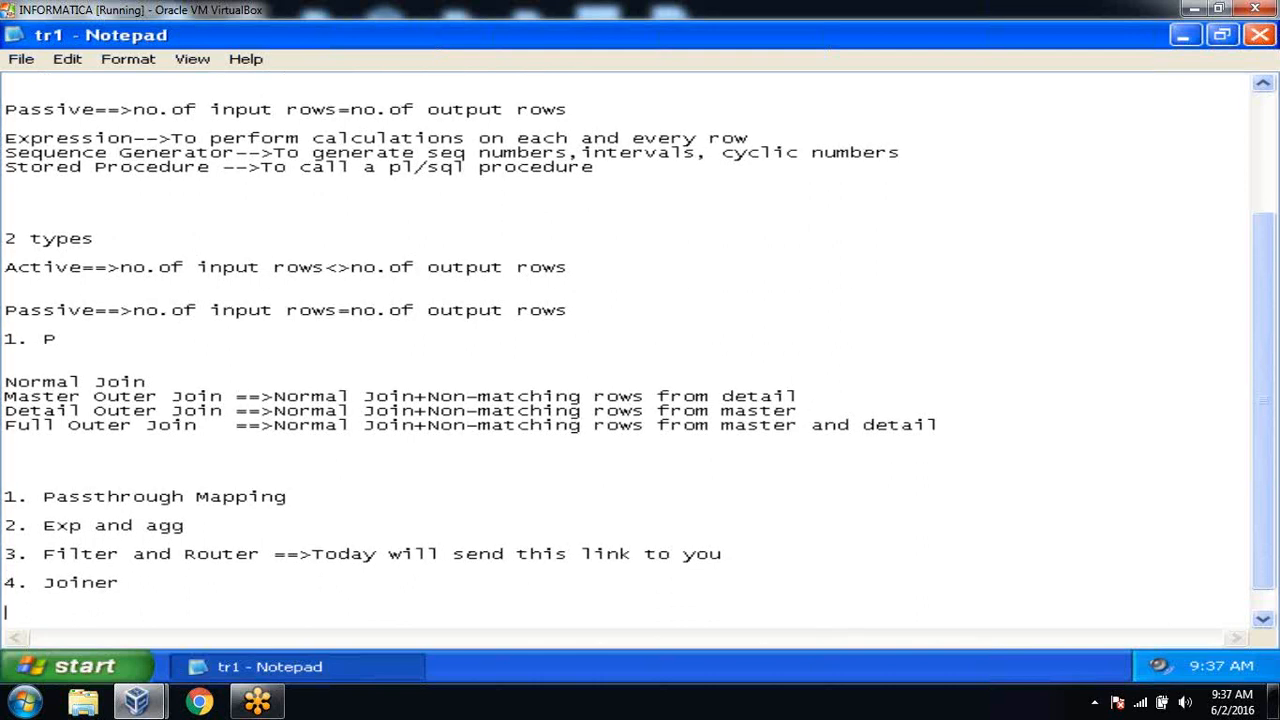
pyautogui.press('Return')
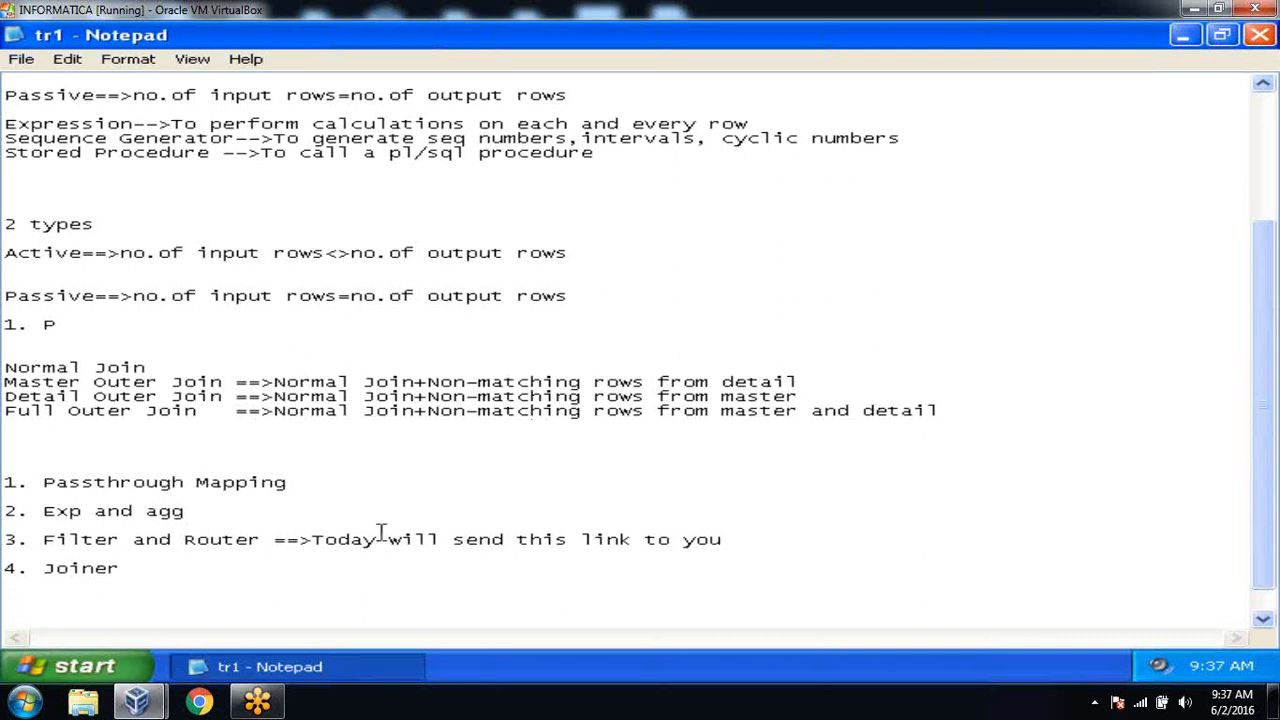
# Highlight the Passthrough Mapping and Exp and agg list items to point them out.
pyautogui.moveTo(42, 482); pyautogui.dragTo(289, 486)
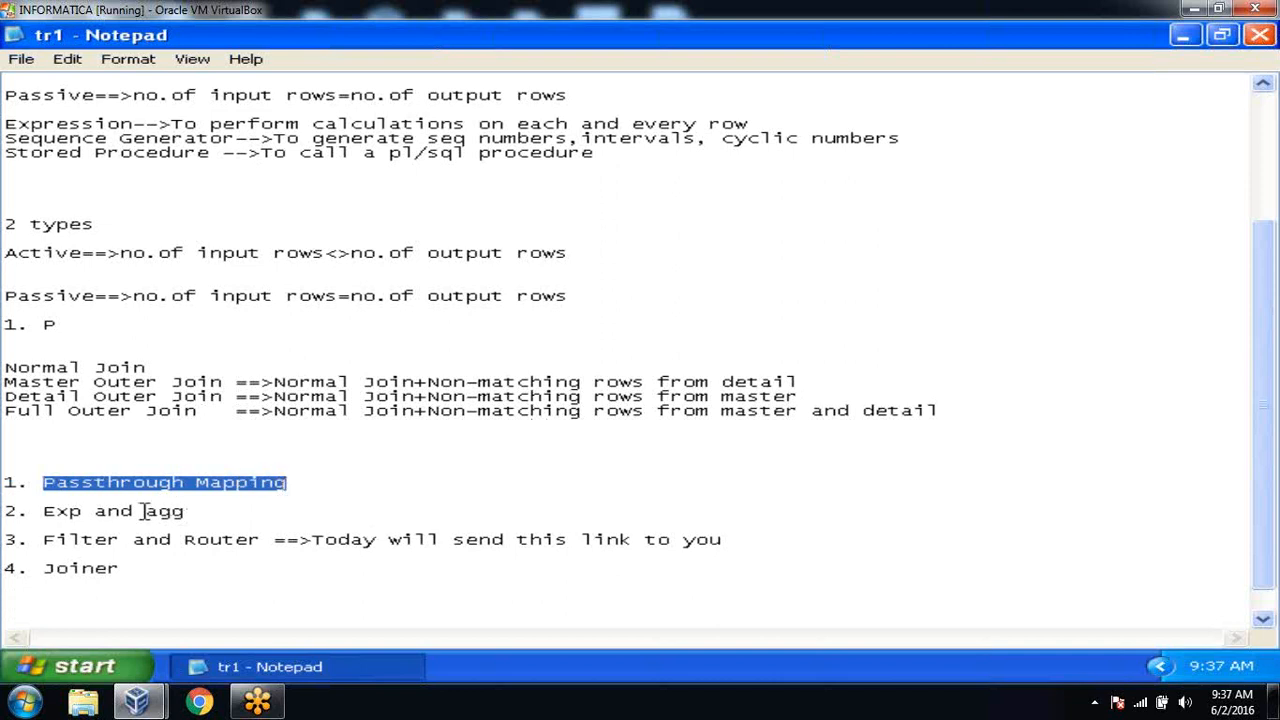
pyautogui.moveTo(186, 511); pyautogui.dragTo(8, 484)
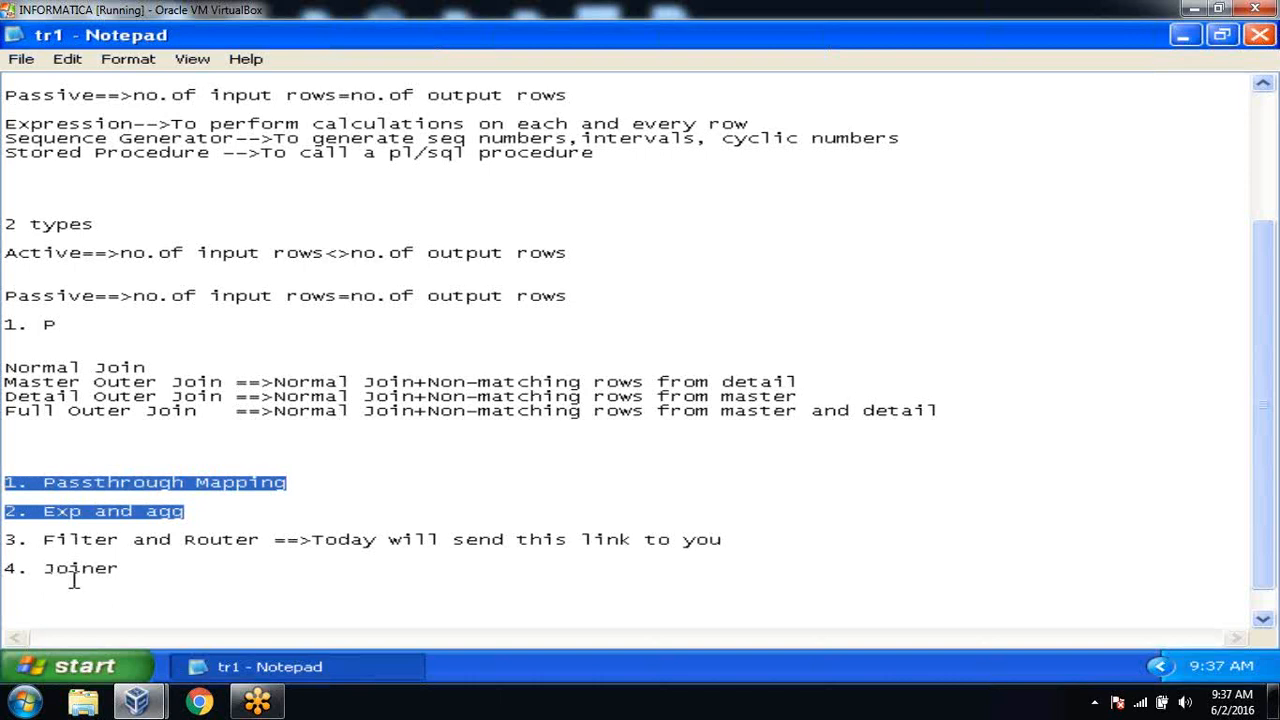
pyautogui.click(140, 580)
pyautogui.press('Return')
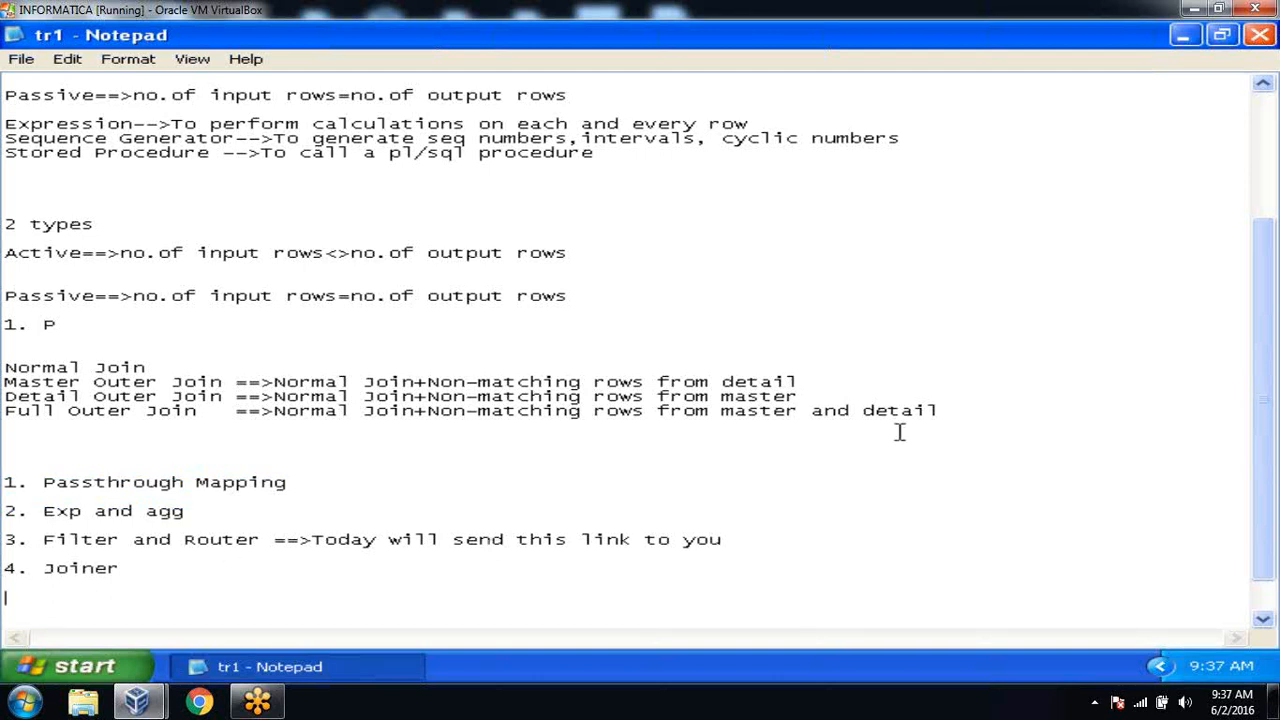
pyautogui.moveTo(1268, 309); pyautogui.dragTo(1266, 423)
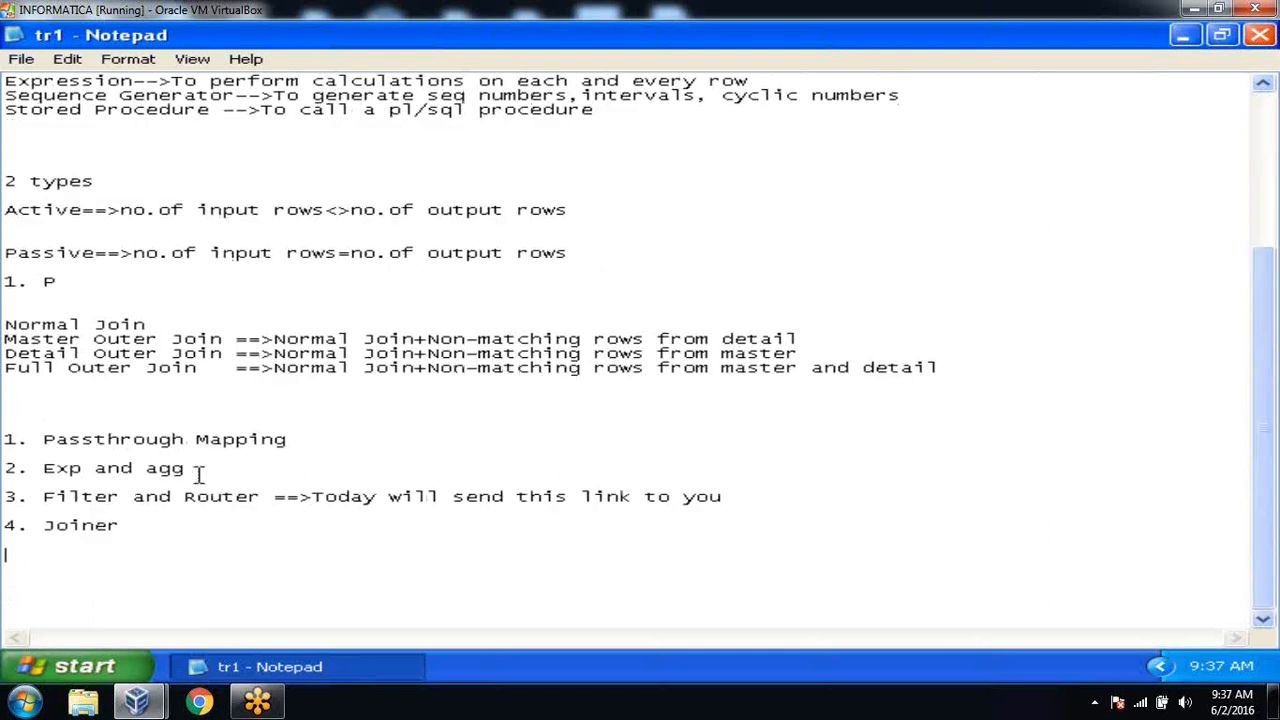
pyautogui.moveTo(198, 474); pyautogui.dragTo(10, 440)
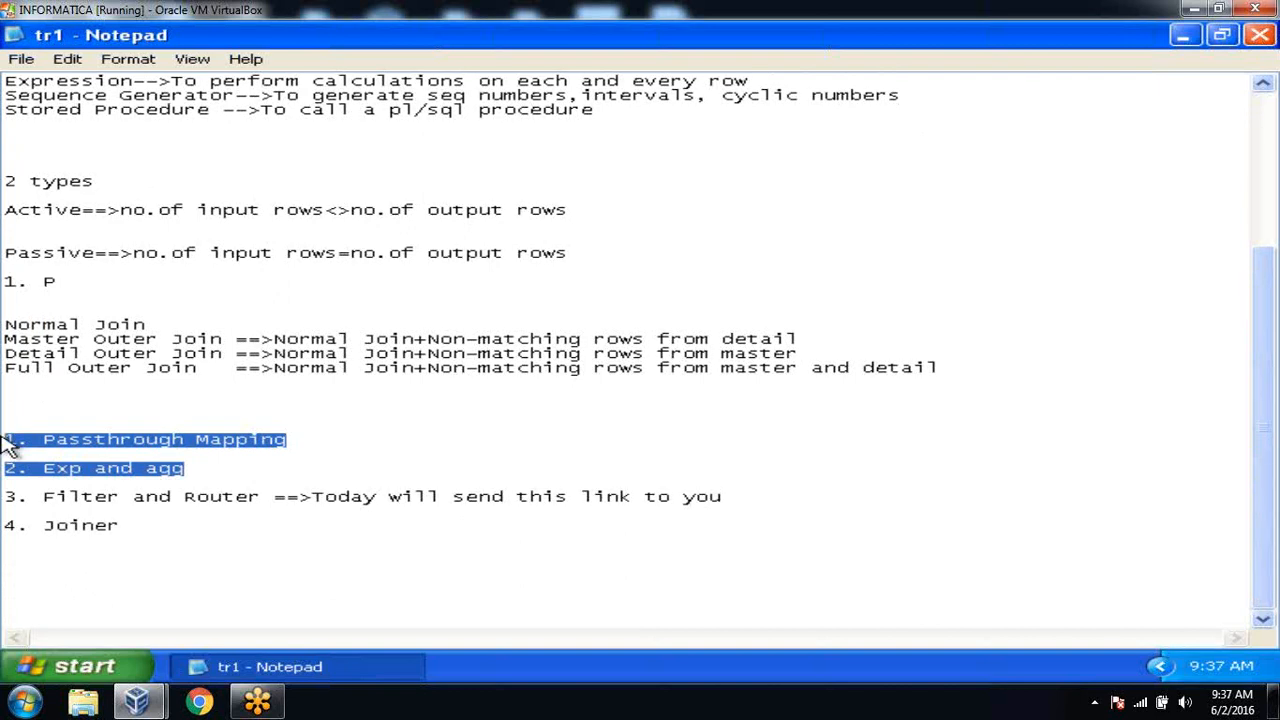
pyautogui.click(72, 583)
# Type 'Sorter' and 'Rank' on separate lines below '4. Joiner'.
pyautogui.write('Sortr')
pyautogui.press('BackSpace')
pyautogui.write('er')
pyautogui.press('Return')
pyautogui.write('Rank')
pyautogui.press('Return')
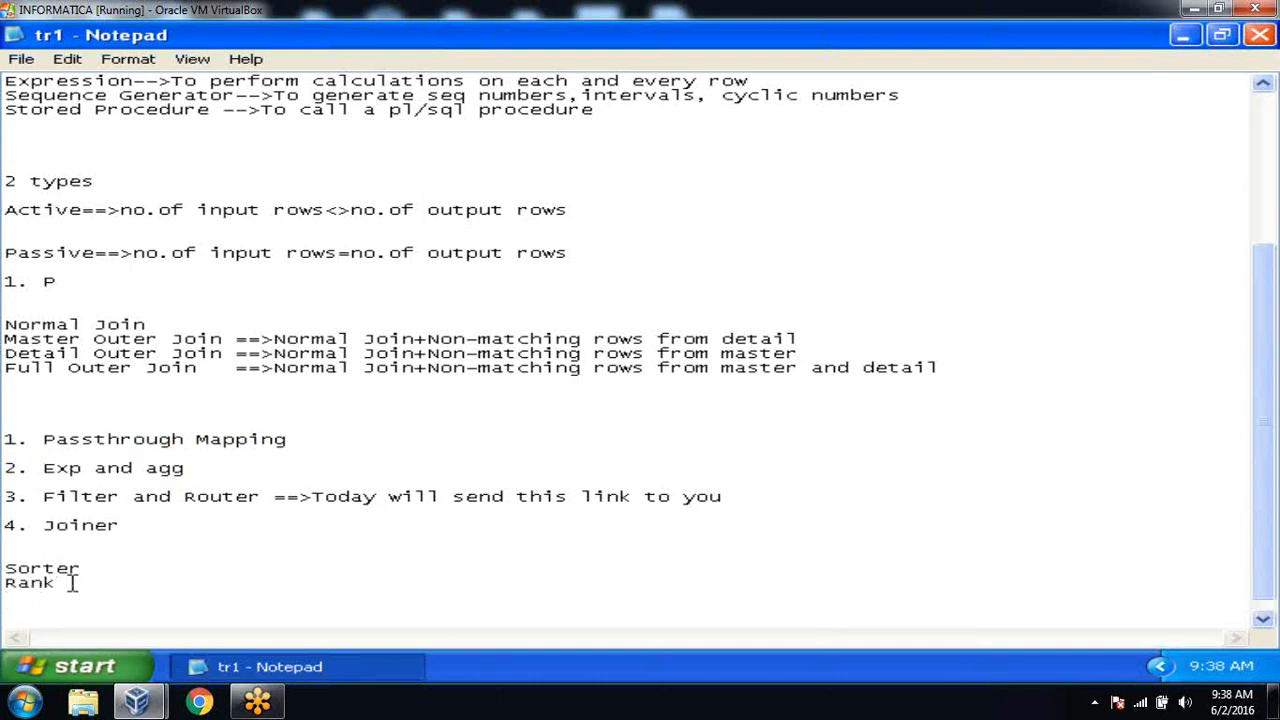
# Append '==>To sort the data' to the Sorter line, dismissing the antivirus balloon.
pyautogui.click(84, 569)
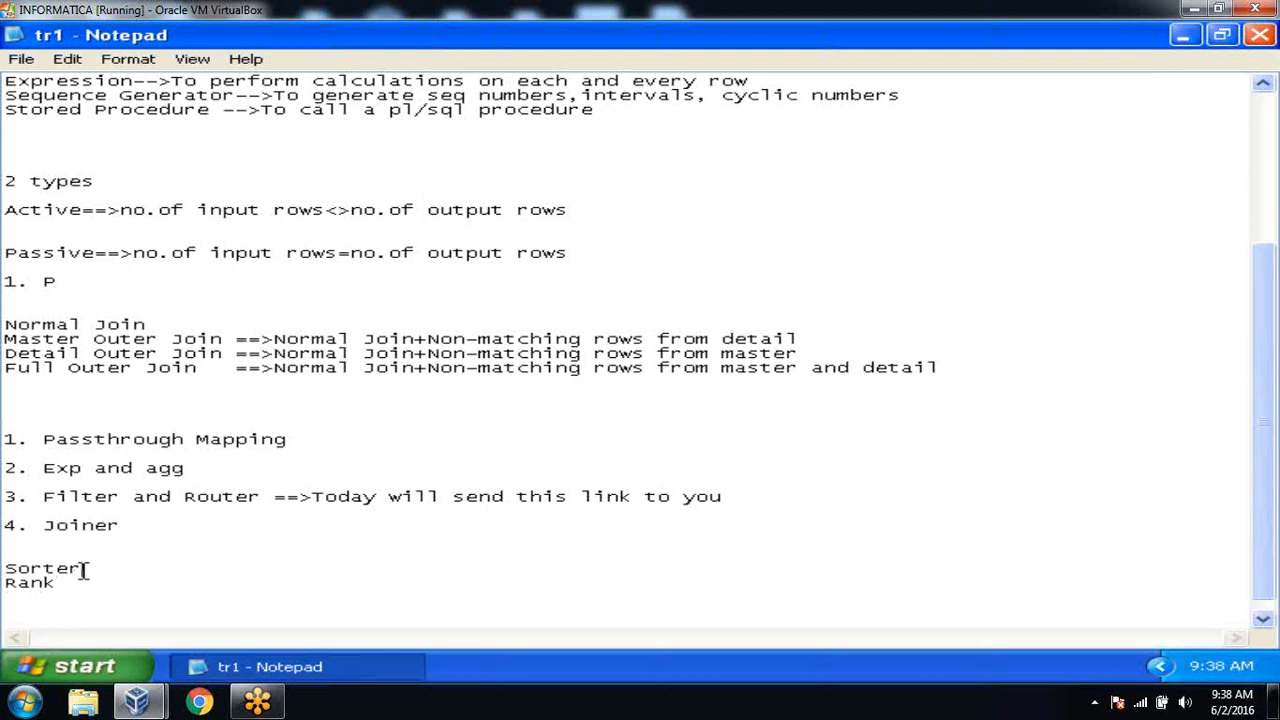
pyautogui.doubleClick(222, 496)
pyautogui.click(91, 574)
pyautogui.doubleClick(112, 530)
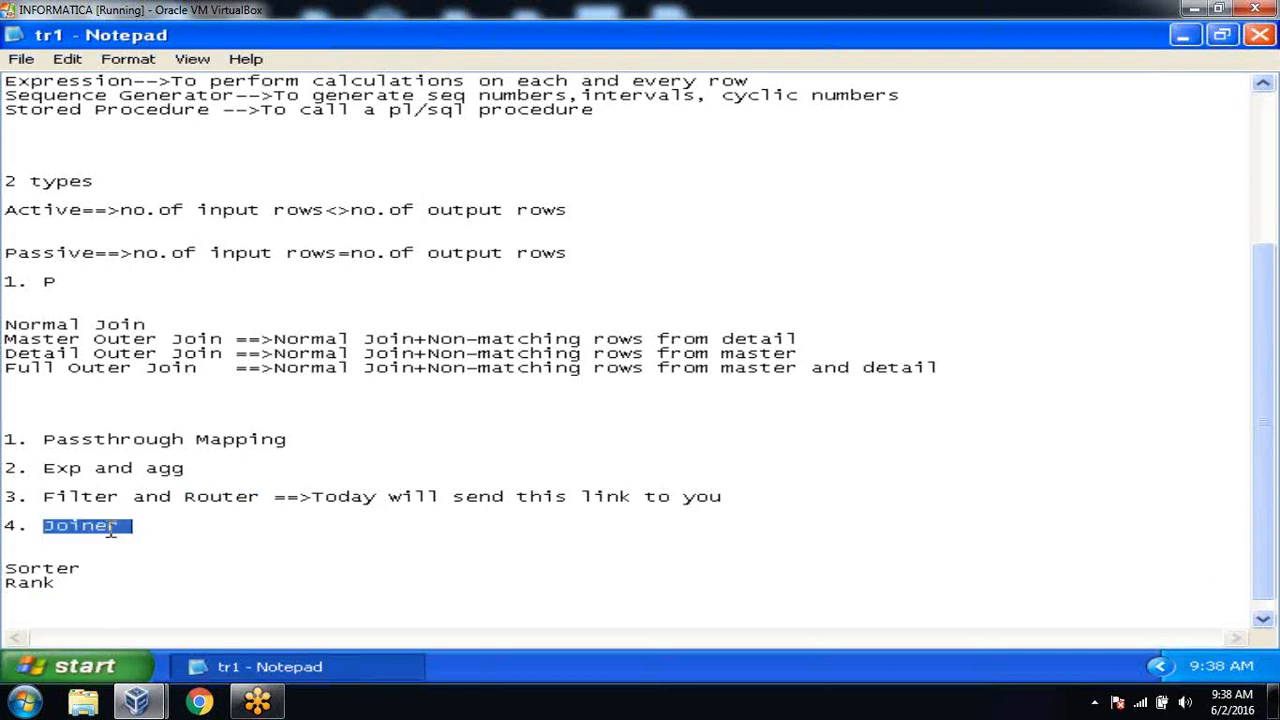
pyautogui.click(94, 540)
pyautogui.click(90, 578)
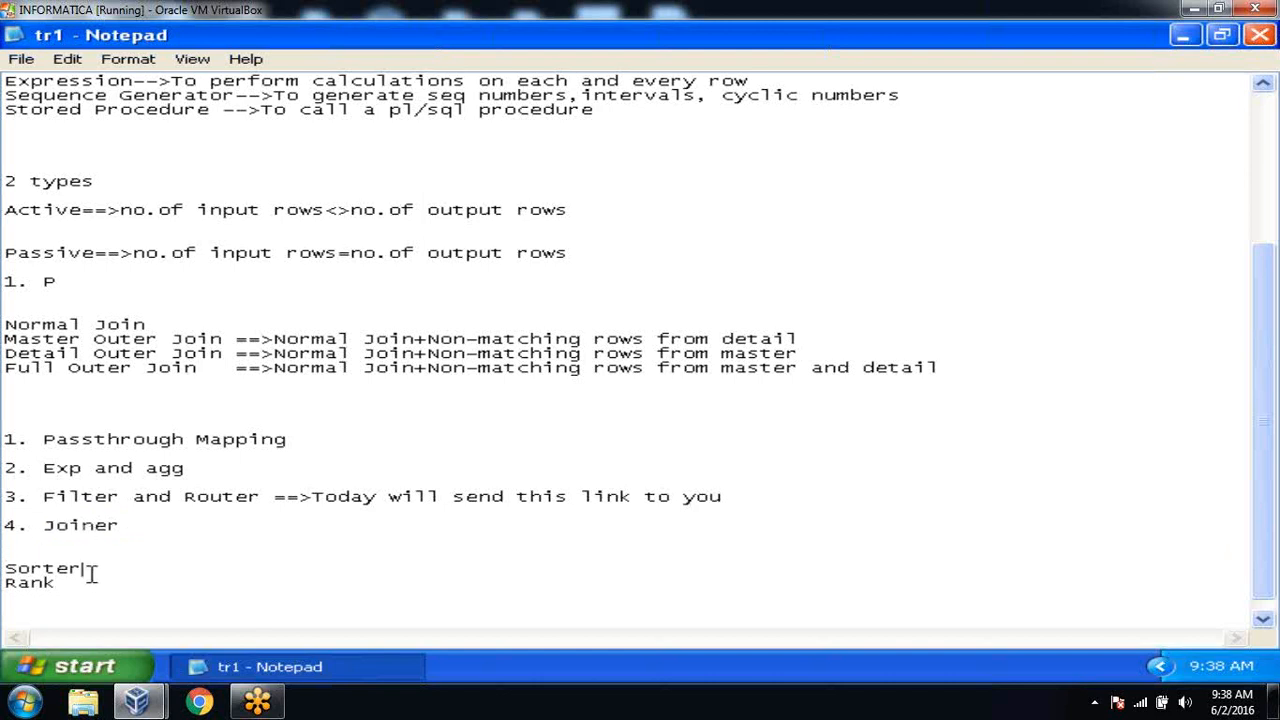
pyautogui.write('==>')
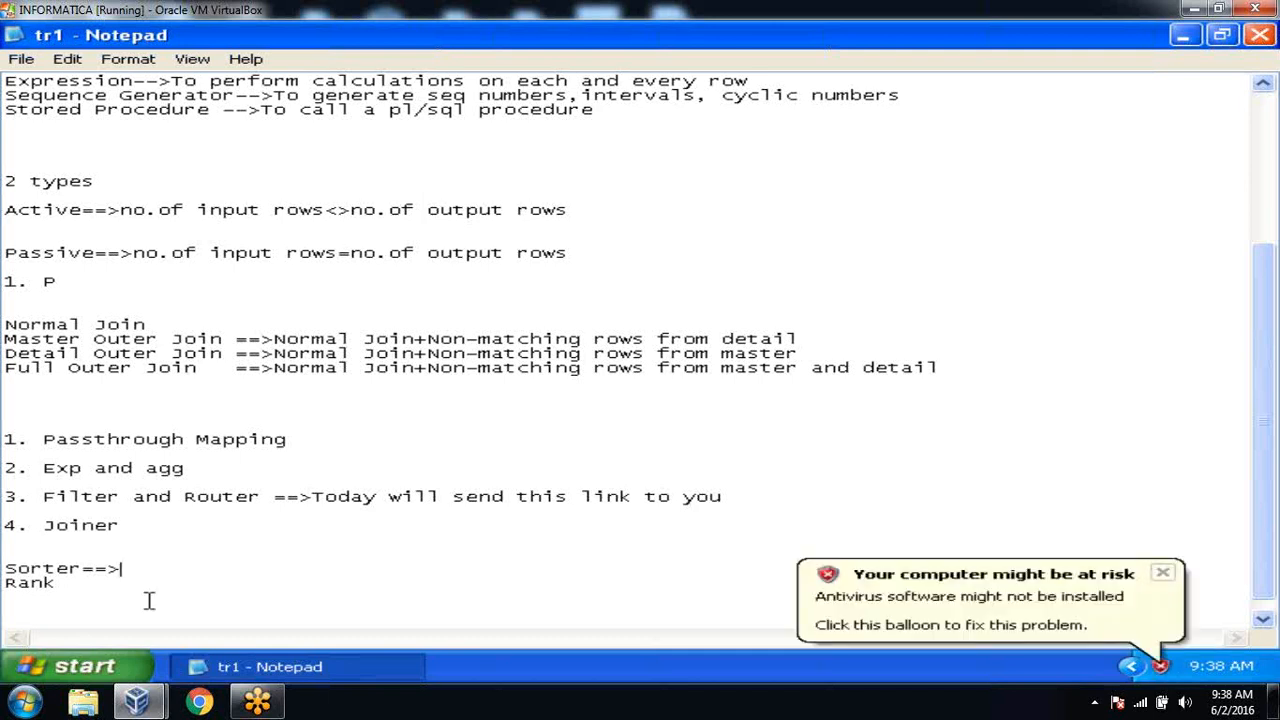
pyautogui.click(1174, 570)
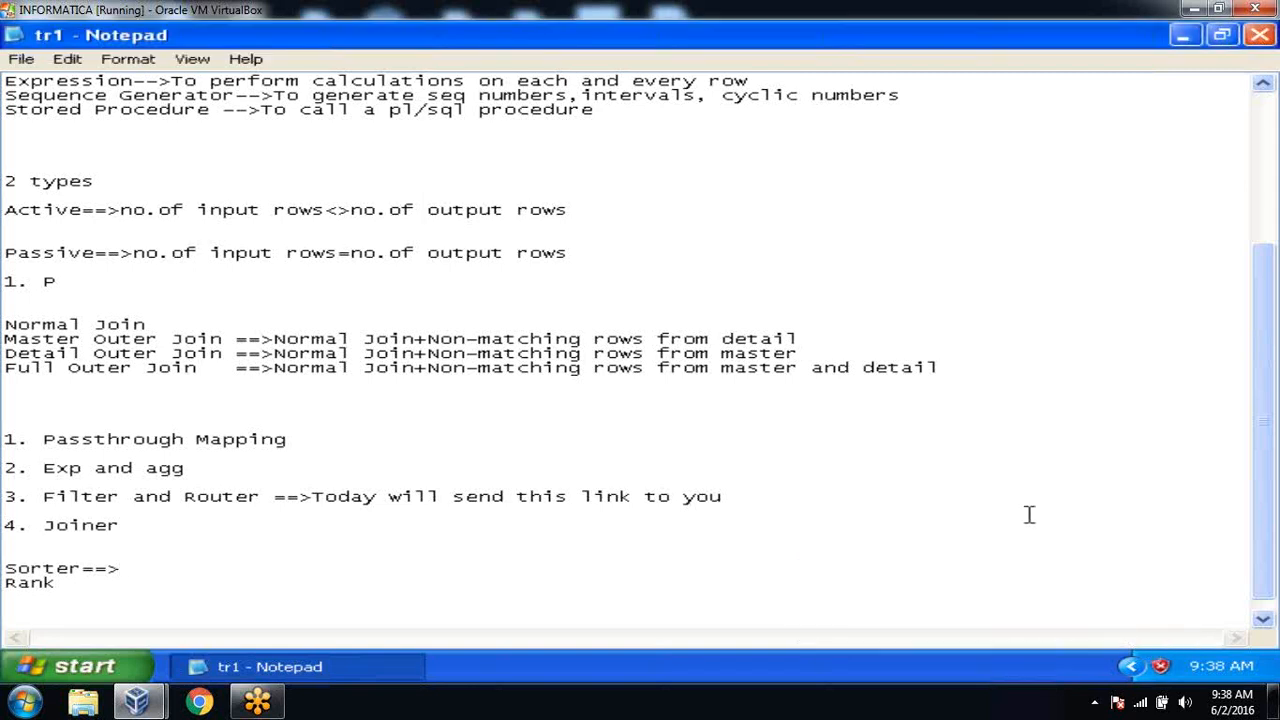
pyautogui.click(155, 567)
pyautogui.write('To sort the data')
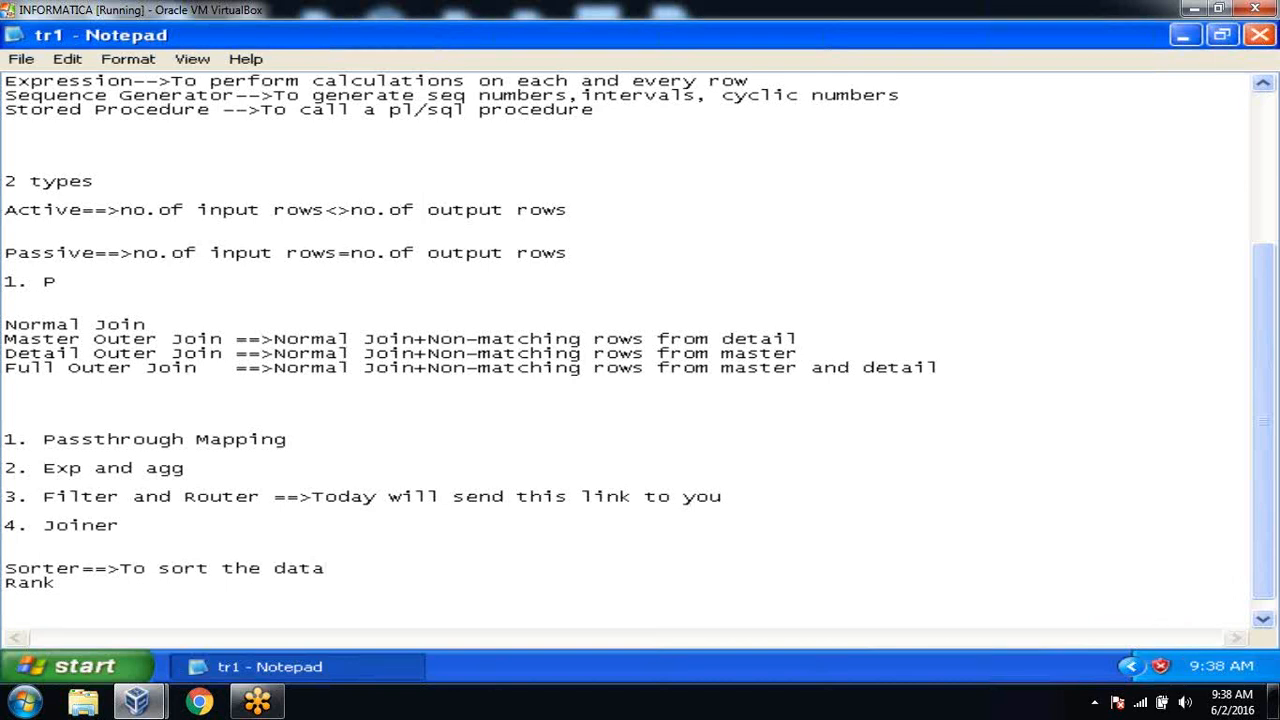
# Below Rank, type blocks of sample salary numbers such as 2000, 4000 and 3000.
pyautogui.press('Down')
pyautogui.press('Down')
pyautogui.press('Return')
pyautogui.write('2')
pyautogui.press('BackSpace')
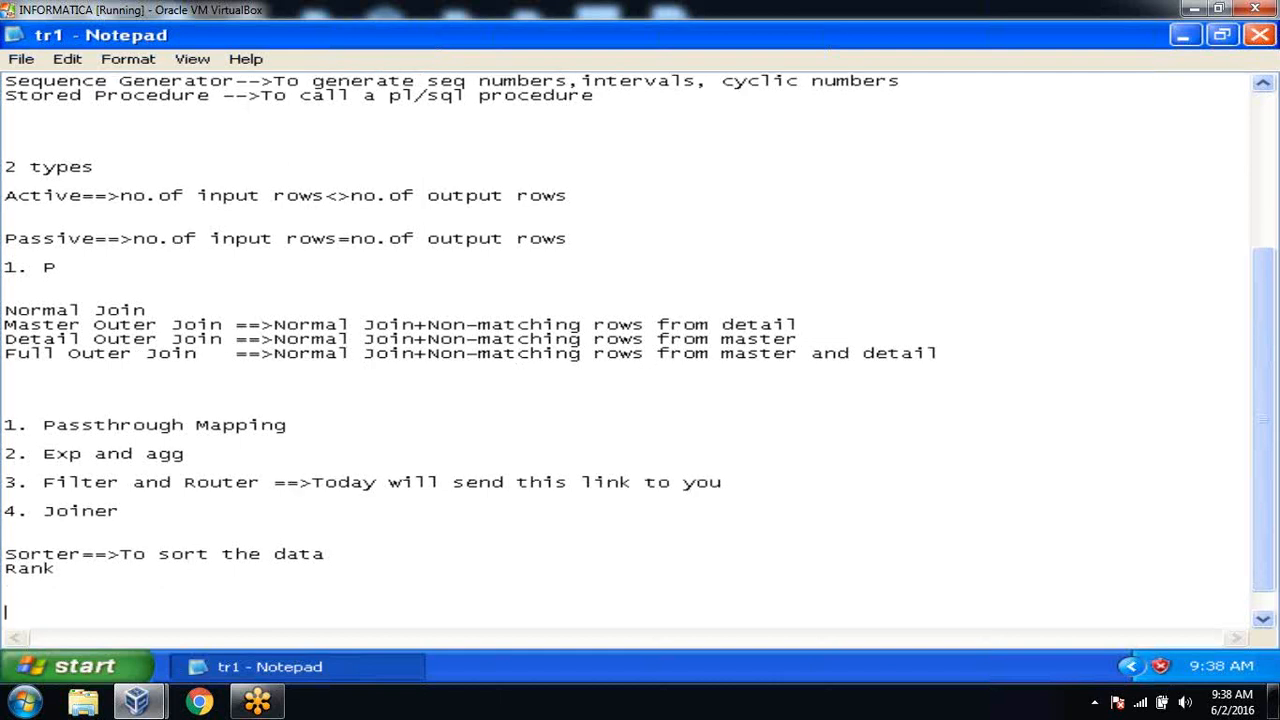
pyautogui.write('2000')
pyautogui.press('Return')
pyautogui.write('4000')
pyautogui.press('Return')
pyautogui.write('3')
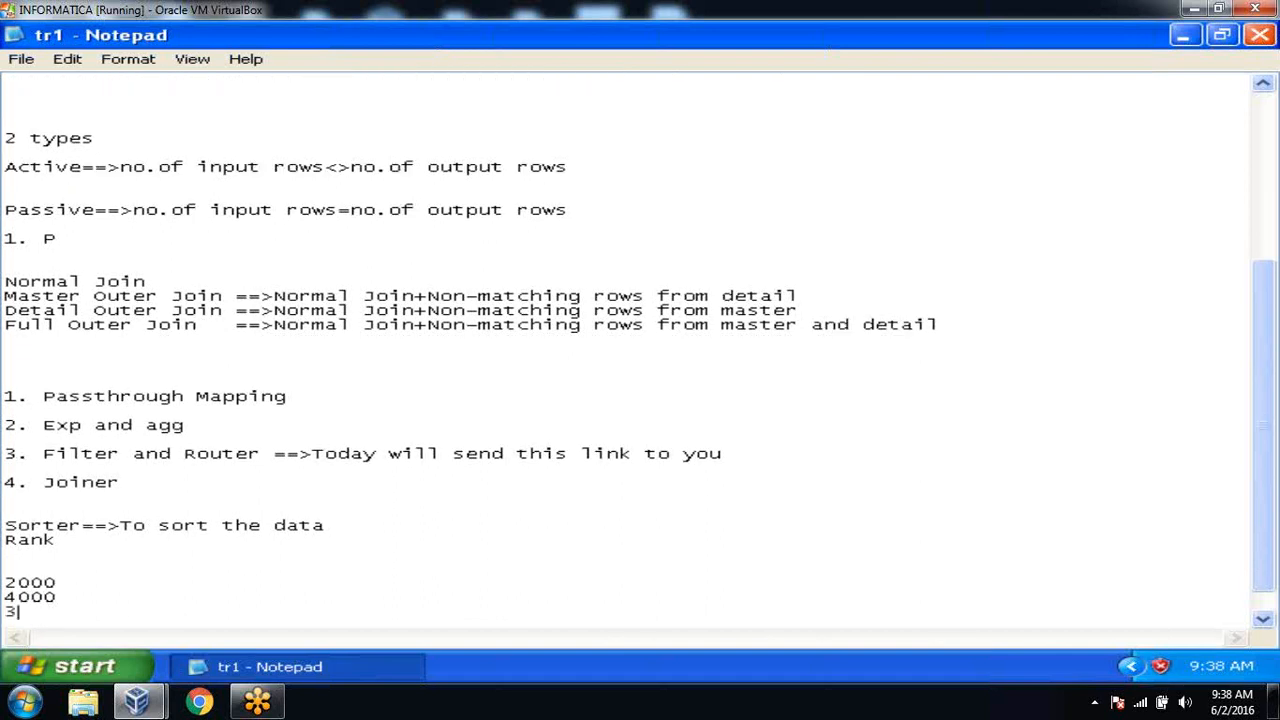
pyautogui.write('000')
pyautogui.press('Return')
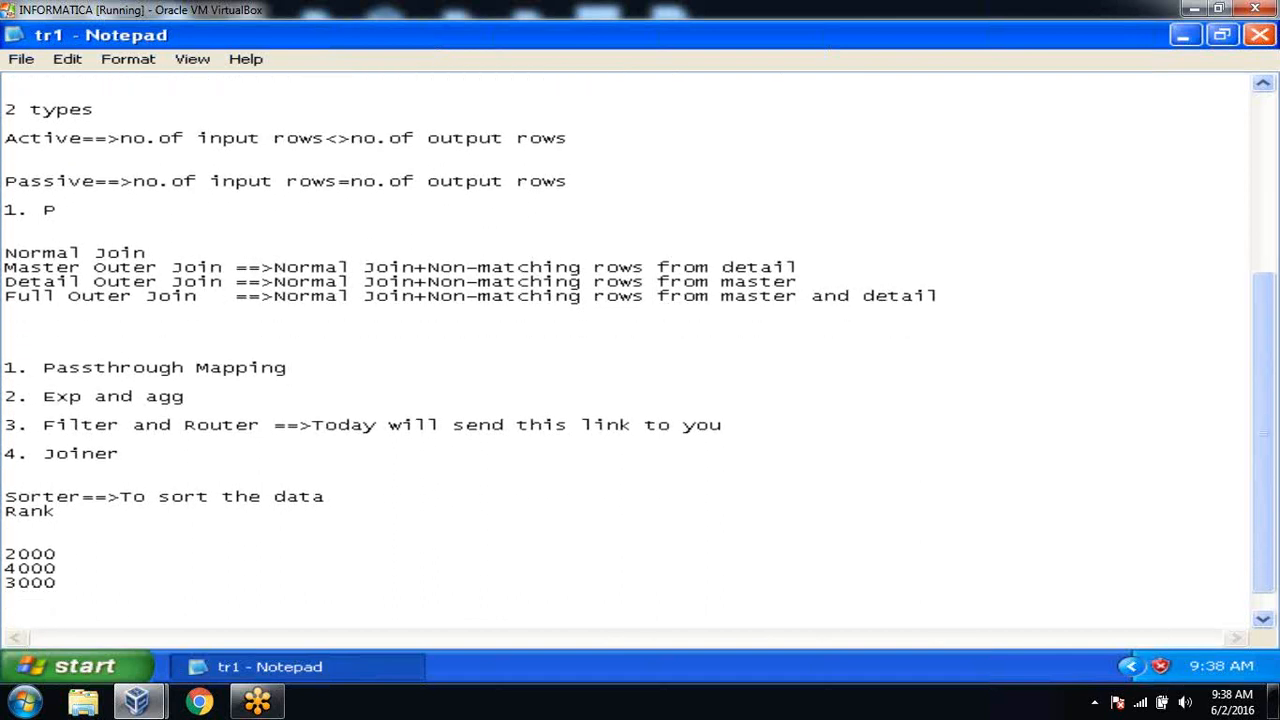
pyautogui.write('2000')
pyautogui.press('Return')
pyautogui.write('3000')
pyautogui.press('Return')
pyautogui.write('4000')
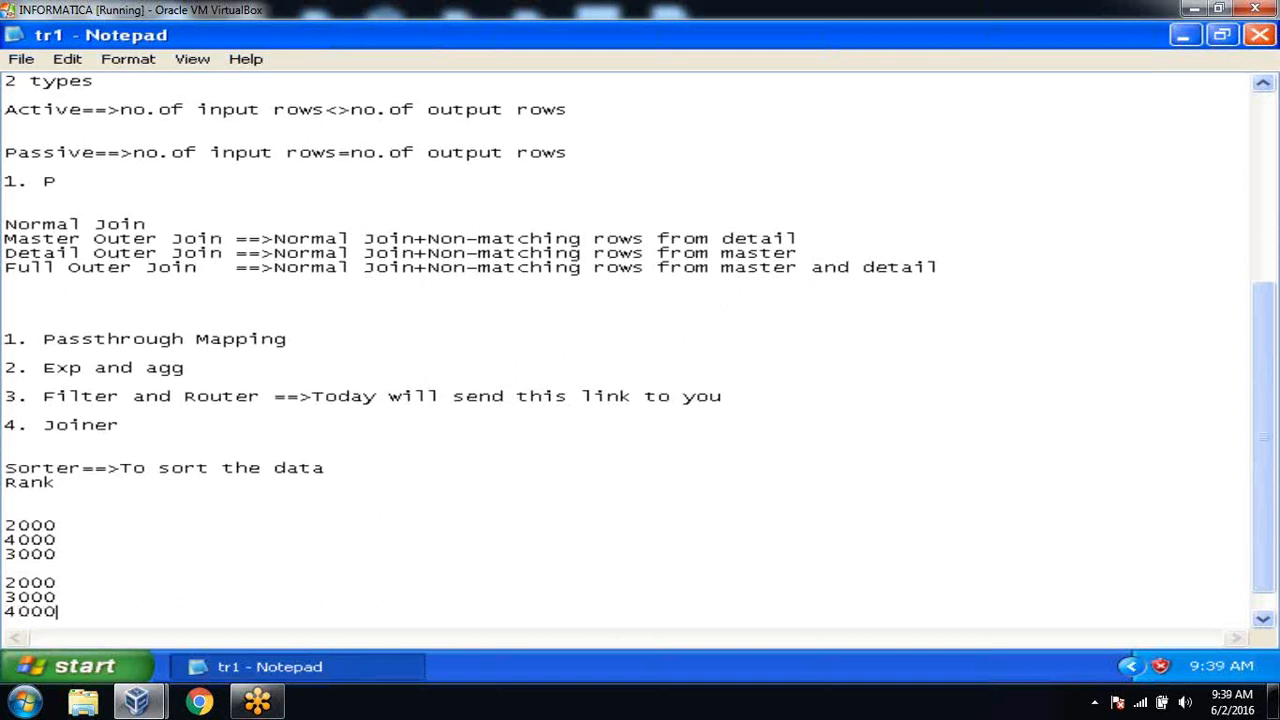
pyautogui.press('Return')
pyautogui.write('000')
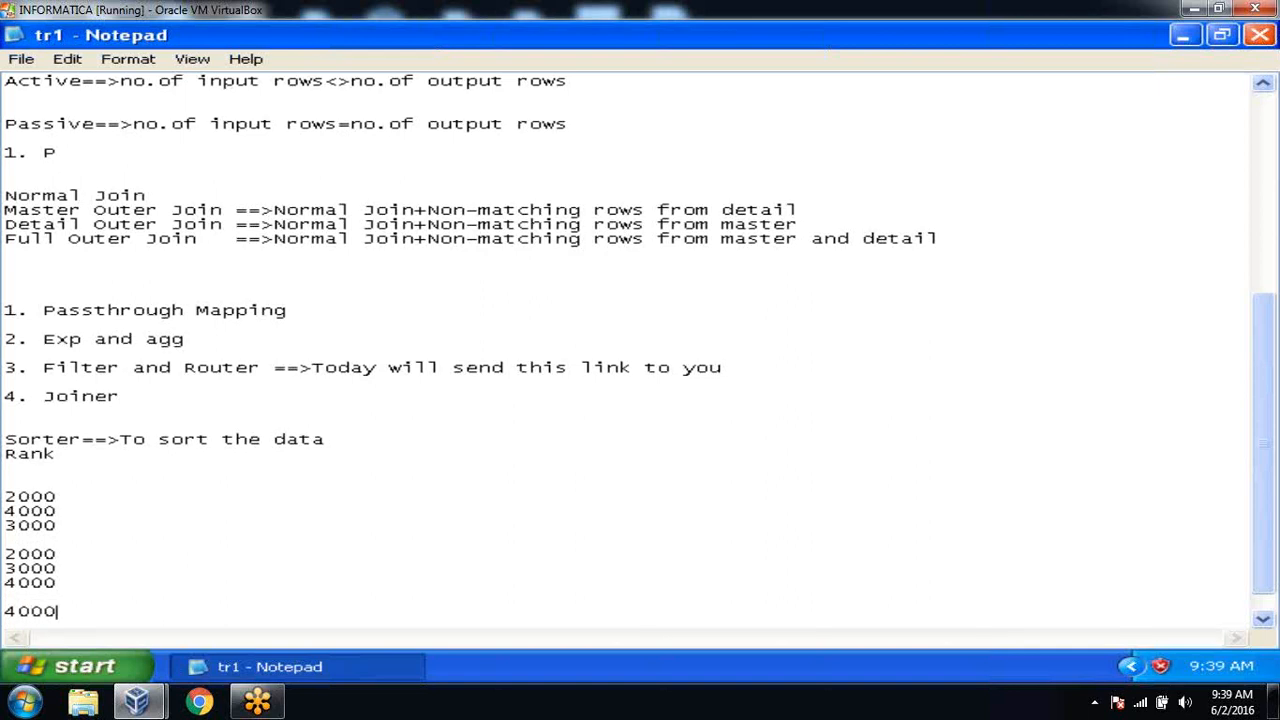
pyautogui.press('Return')
pyautogui.write('3000')
pyautogui.press('Return')
pyautogui.write('2000')
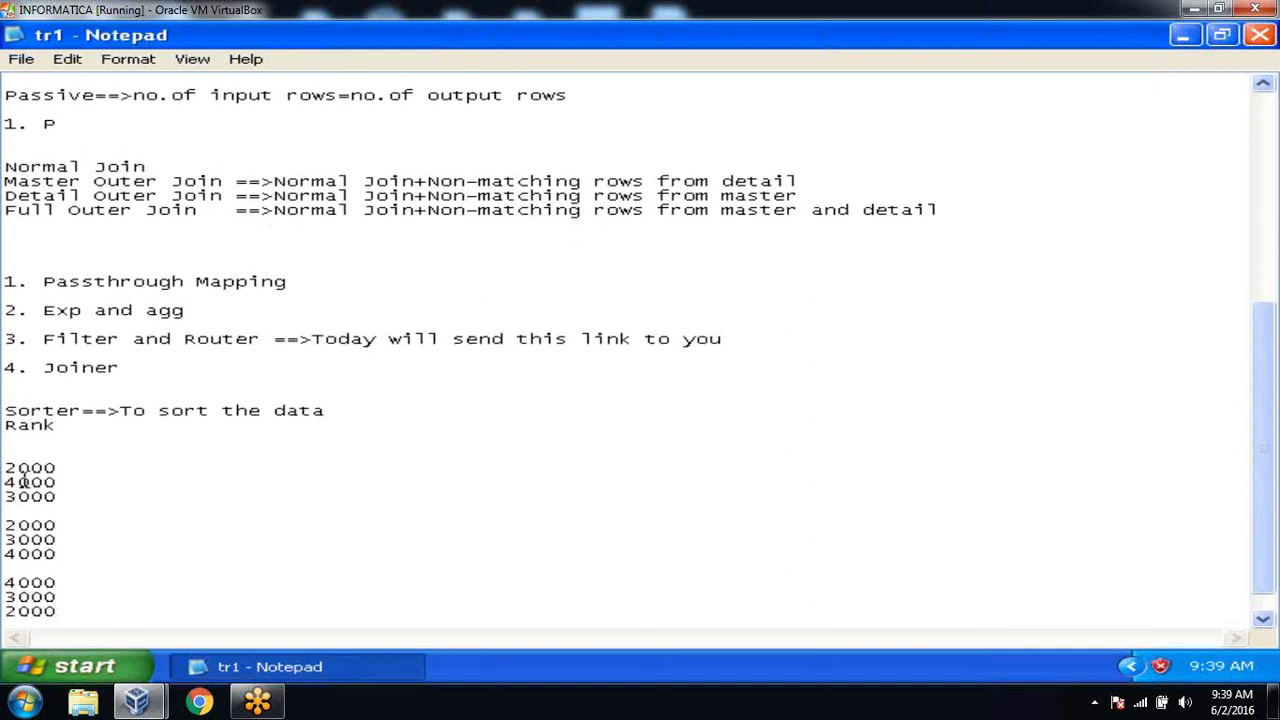
pyautogui.moveTo(5, 467); pyautogui.dragTo(89, 606)
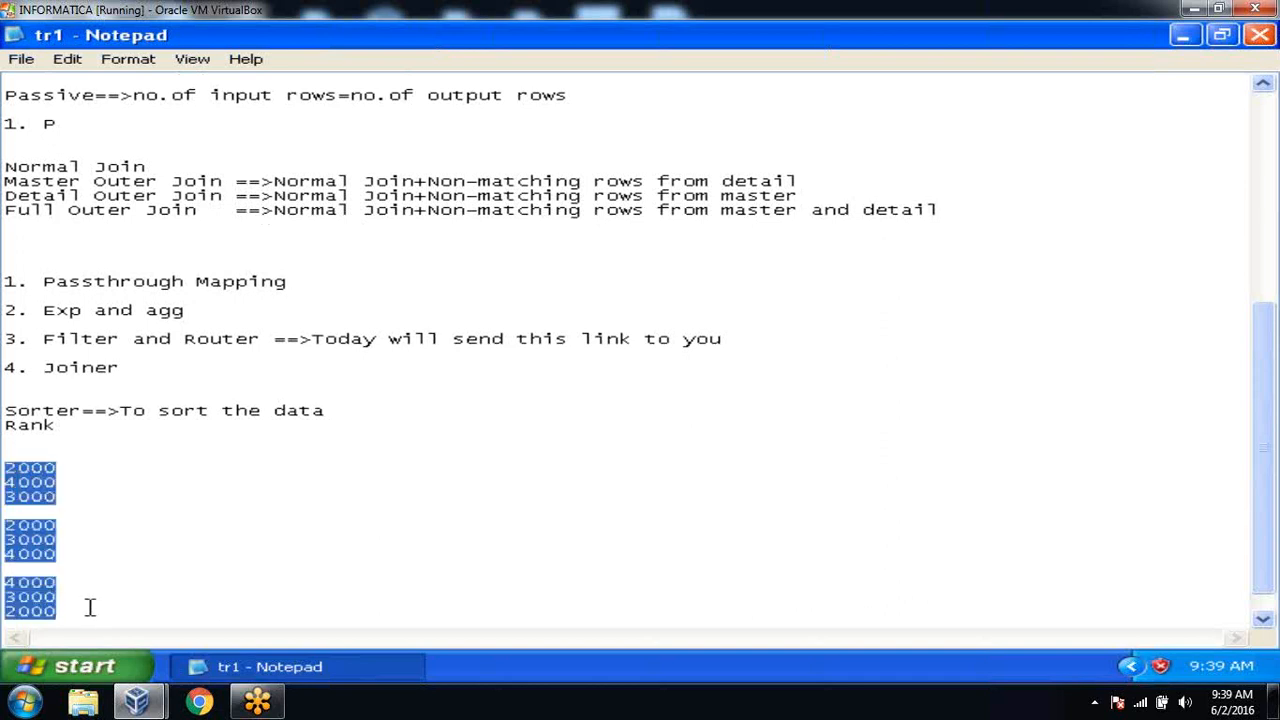
pyautogui.click(154, 528)
# Extend the Sorter note with ', eliminate duplicate records' and delete the sample number lines.
pyautogui.click(357, 408)
pyautogui.write(', eliminate duplicate records')
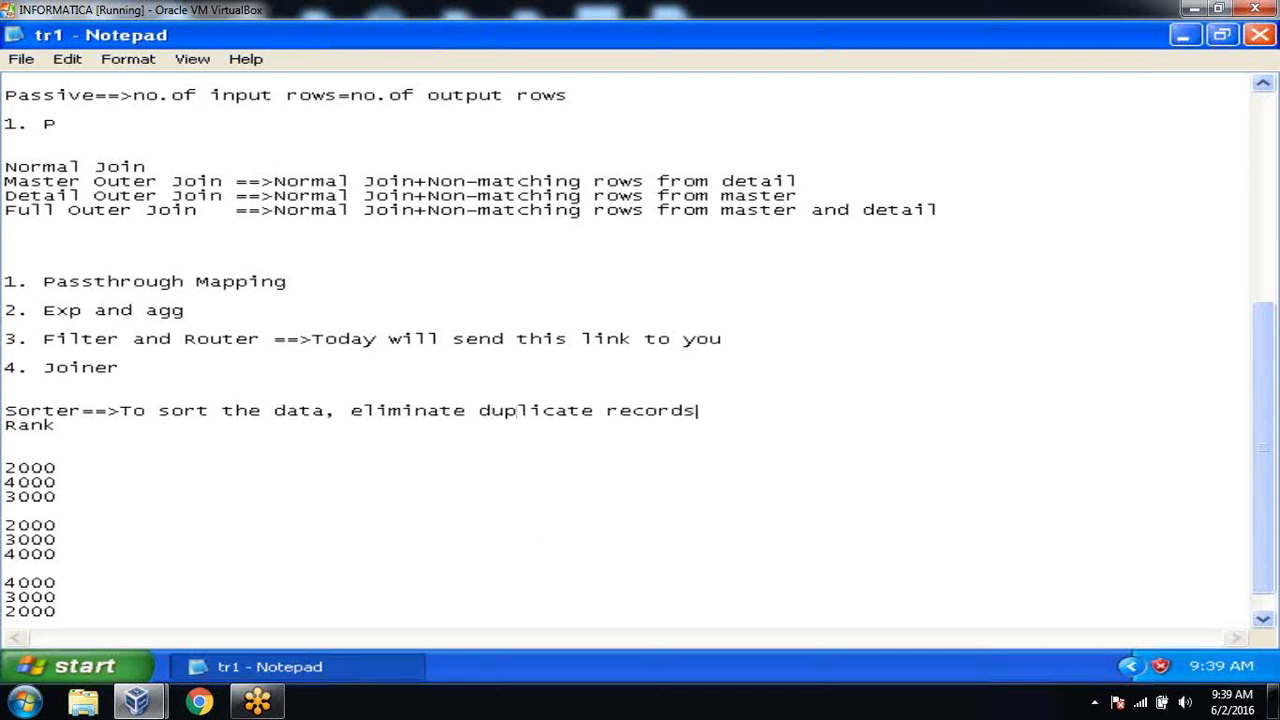
pyautogui.click(8, 467)
pyautogui.hotkey('shift', 'Down')
pyautogui.hotkey('shift', 'Down')
pyautogui.hotkey('shift', 'Down')
pyautogui.hotkey('shift', 'Down')
pyautogui.hotkey('shift', 'Down')
pyautogui.hotkey('shift', 'Down')
pyautogui.hotkey('shift', 'Down')
pyautogui.hotkey('shift', 'Down')
pyautogui.hotkey('shift', 'Down')
pyautogui.hotkey('shift', 'Down')
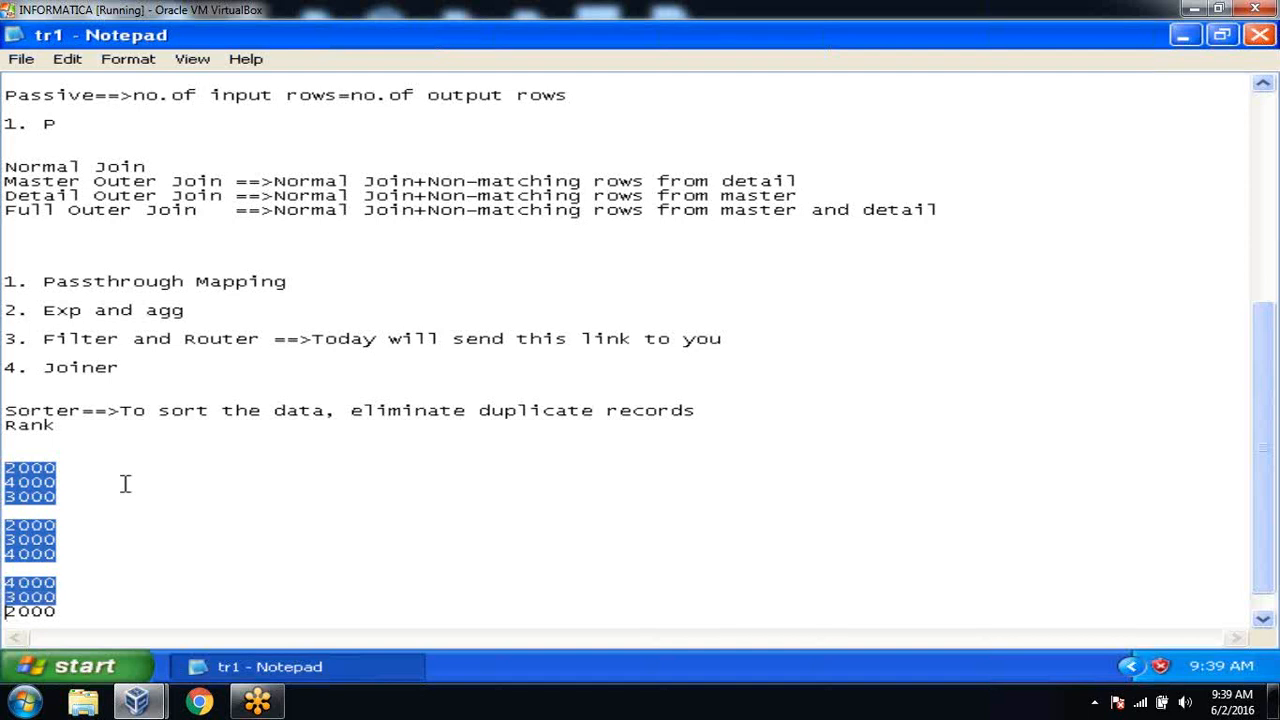
pyautogui.hotkey('shift', 'Down')
pyautogui.press('Delete')
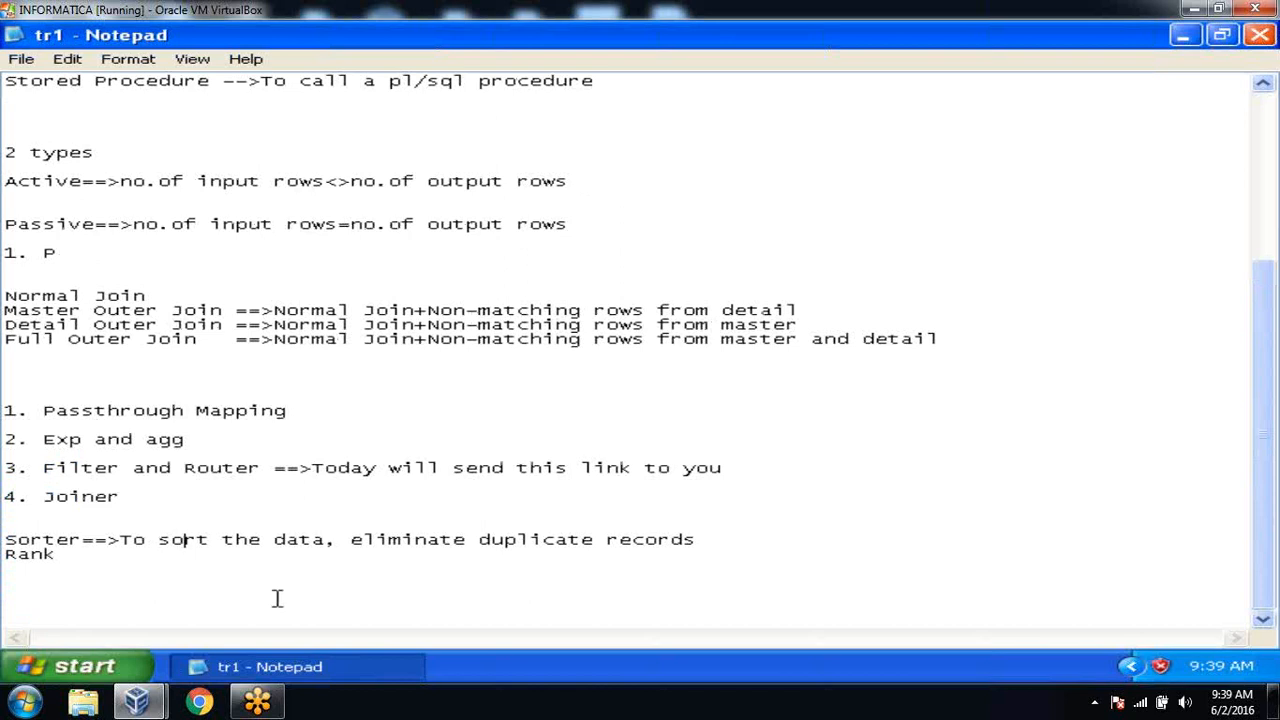
# Minimize Notepad, refresh the desktop and launch SQL Plus from the Oracle Start menu.
pyautogui.click(262, 668)
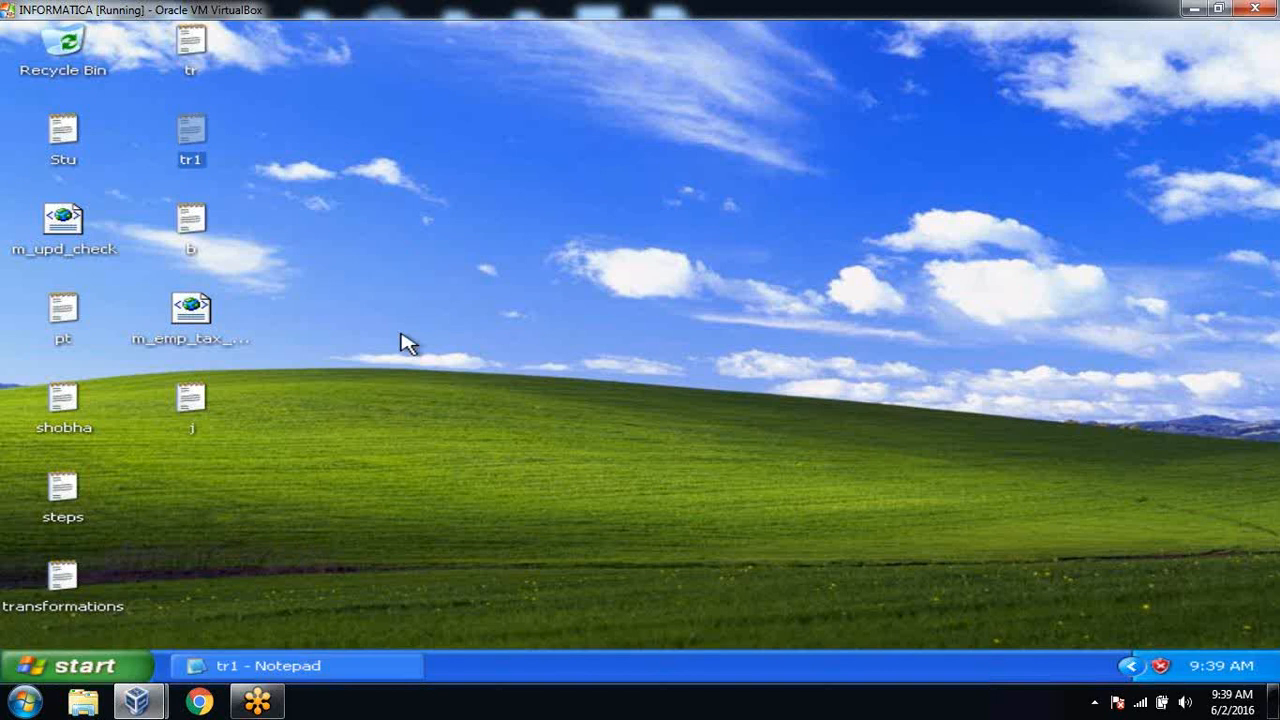
pyautogui.rightClick(400, 337)
pyautogui.click(432, 364)
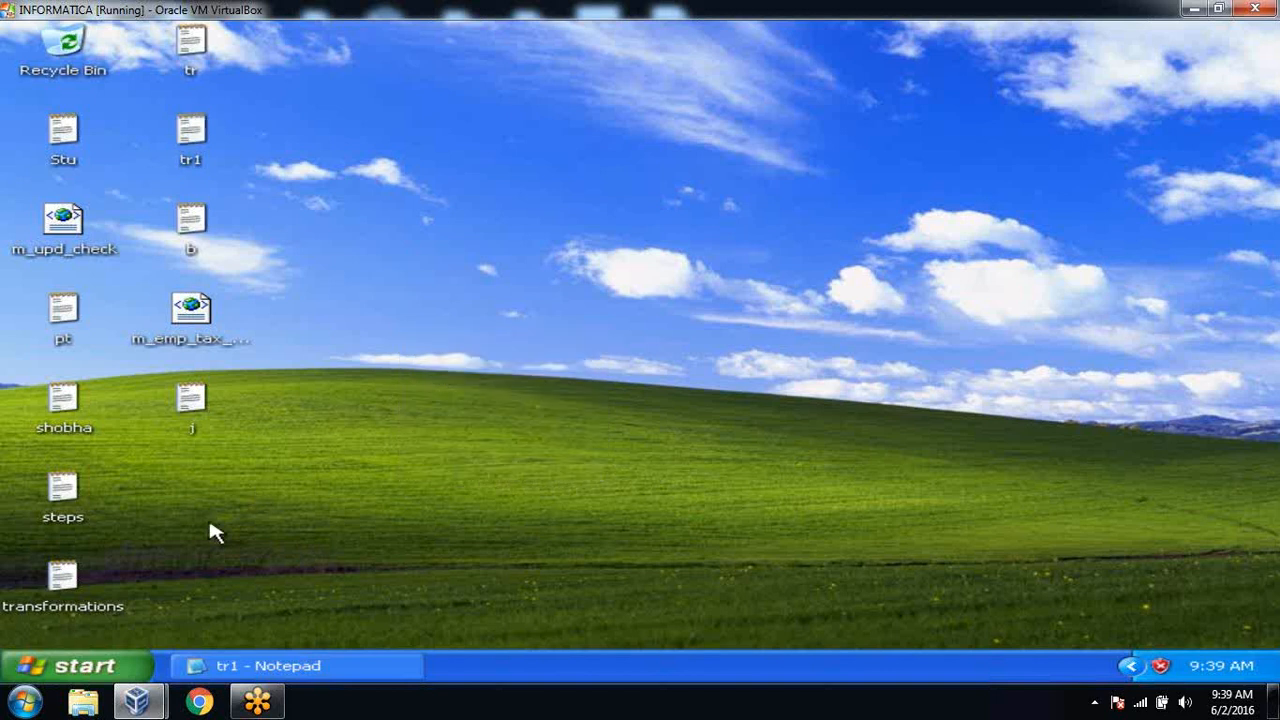
pyautogui.click(100, 668)
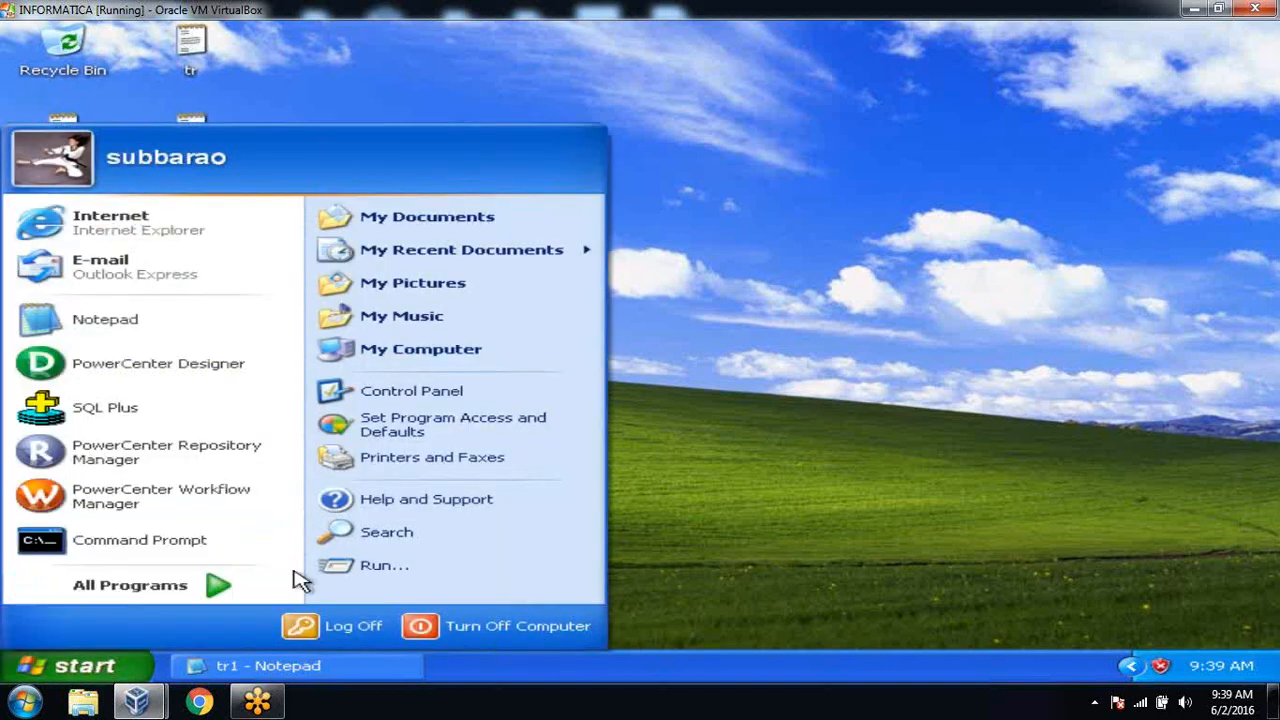
pyautogui.click(223, 589)
pyautogui.moveTo(447, 590)
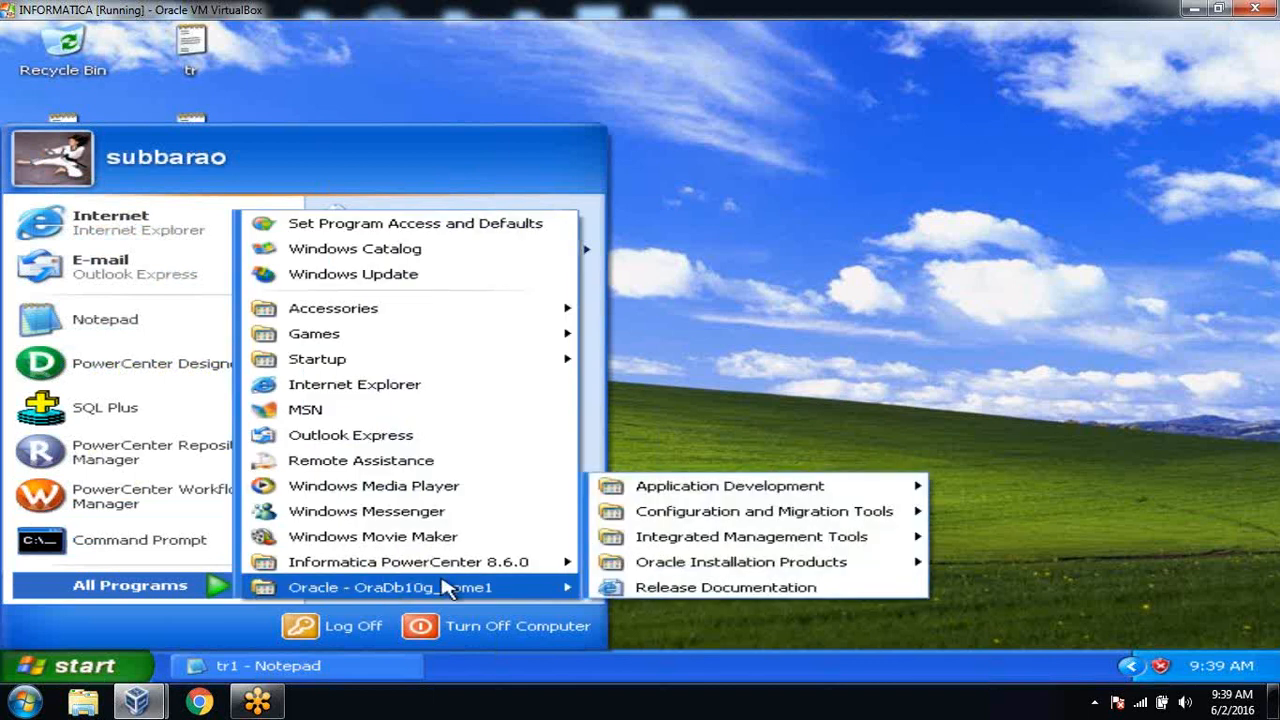
pyautogui.moveTo(612, 487)
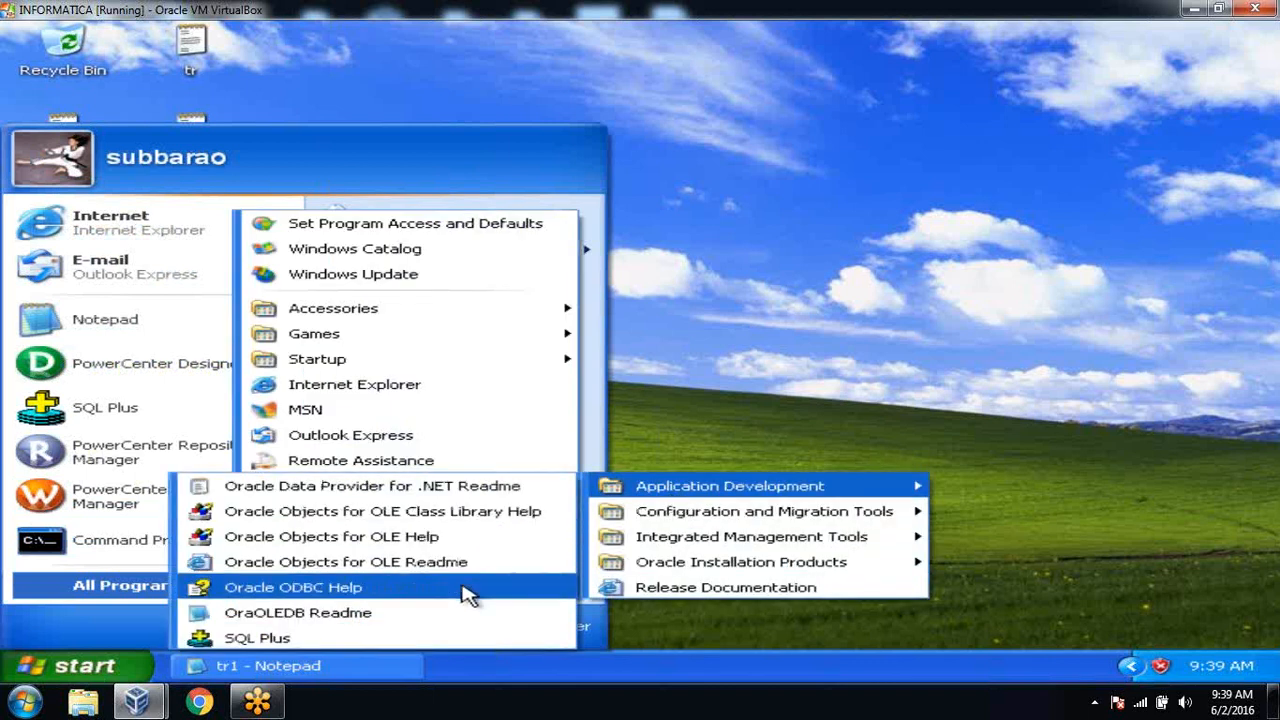
pyautogui.click(458, 638)
pyautogui.press('Return')
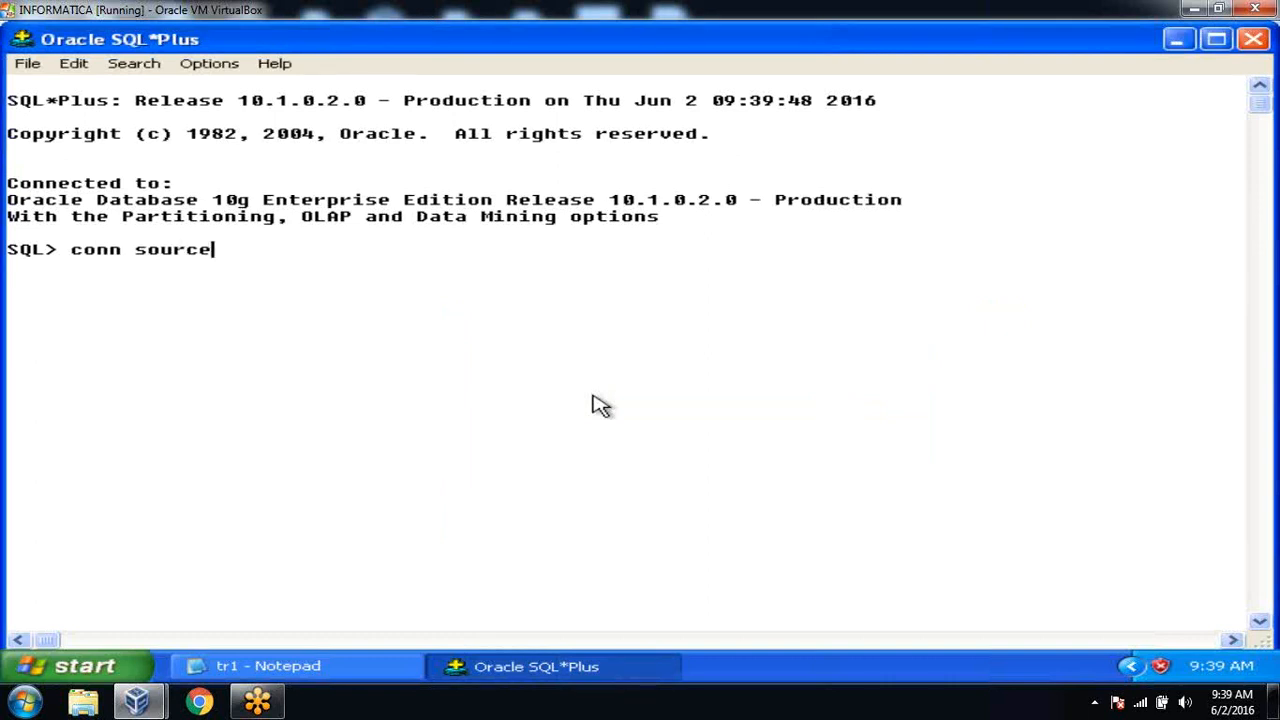
pyautogui.press('Return')
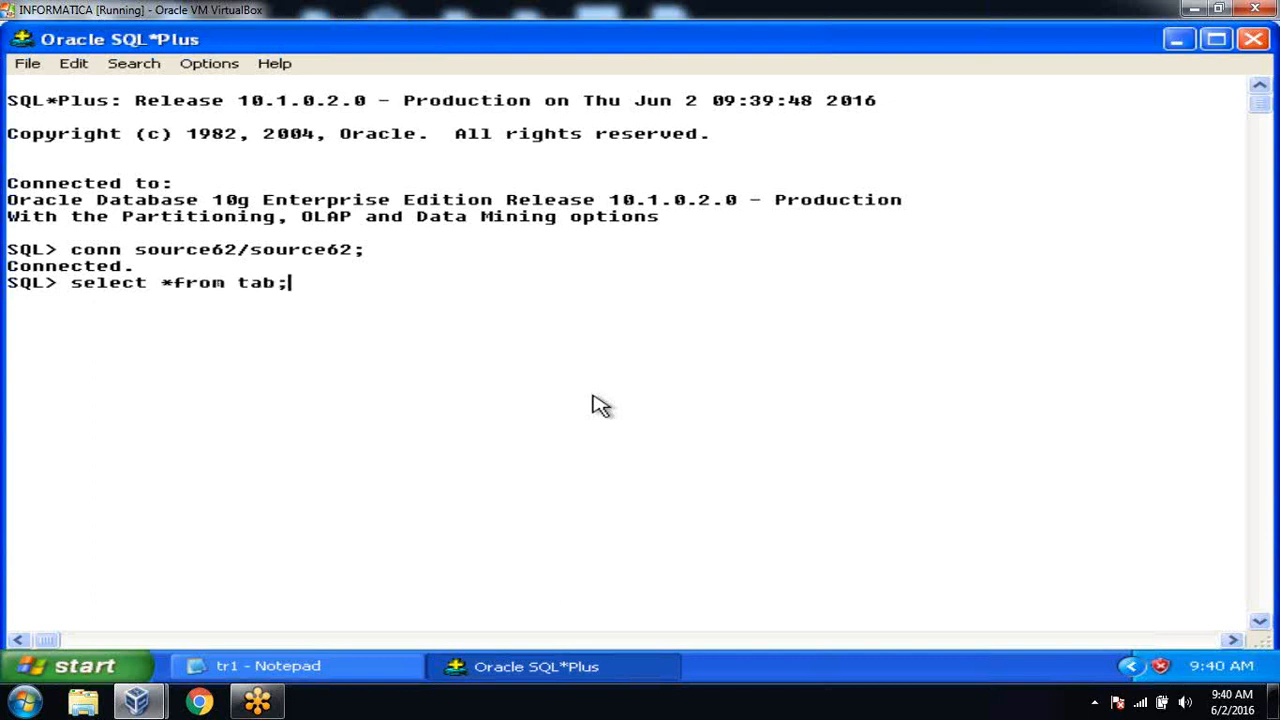
pyautogui.press('Return')
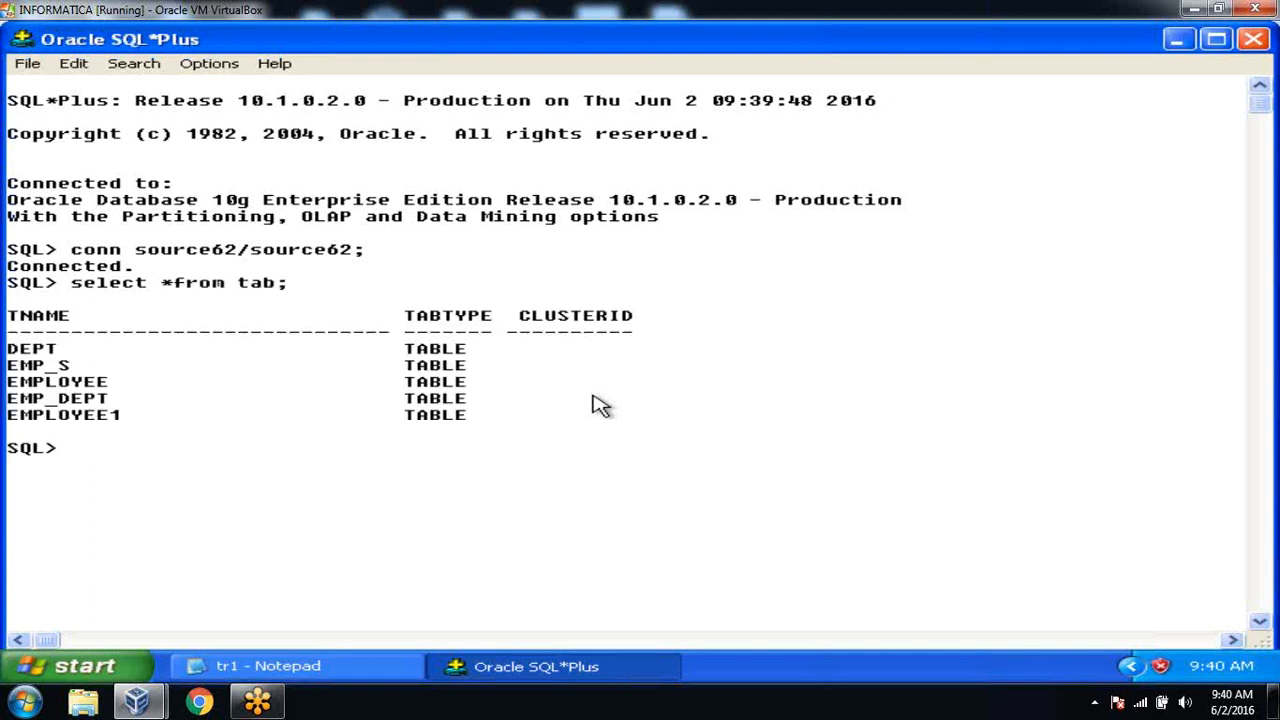
# Run select * from employee, pointing out the duplicate 3000 salary and the five listed tables.
pyautogui.write('select *rom')
pyautogui.press('BackSpace')
pyautogui.press('BackSpace')
pyautogui.press('BackSpace')
pyautogui.press('BackSpace')
pyautogui.write('from employee;')
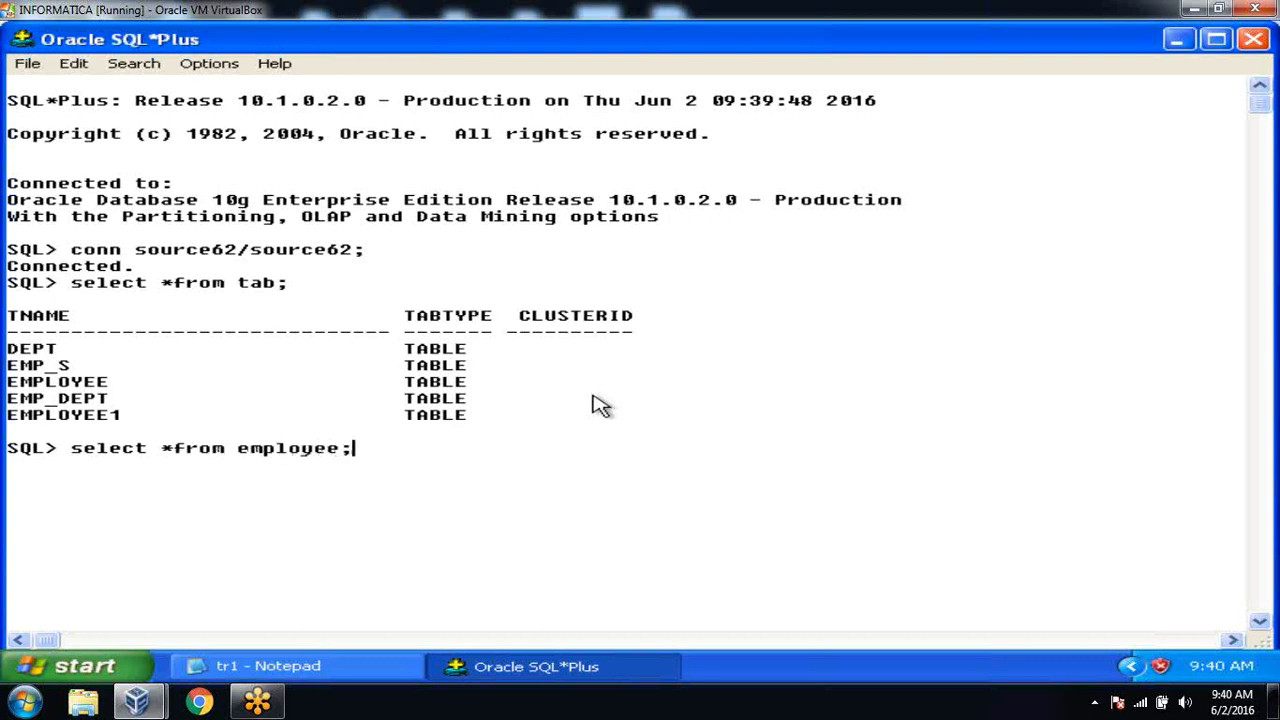
pyautogui.press('Return')
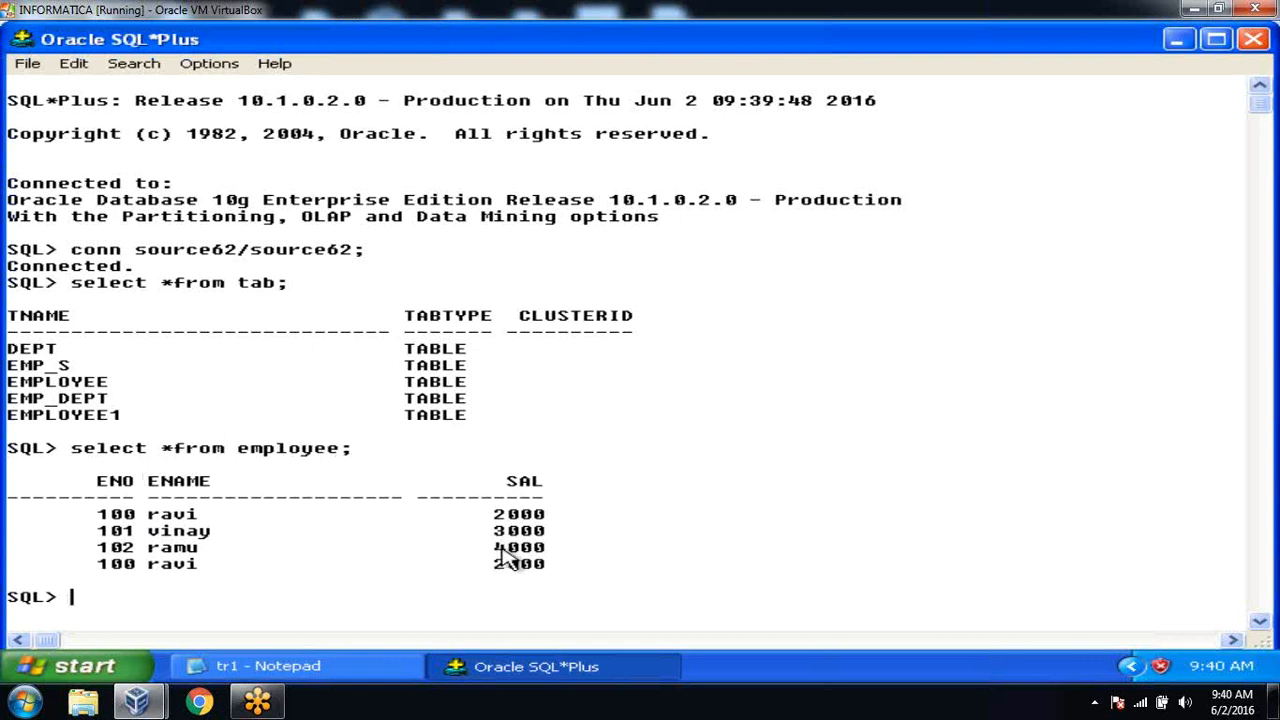
pyautogui.moveTo(494, 526); pyautogui.dragTo(534, 538)
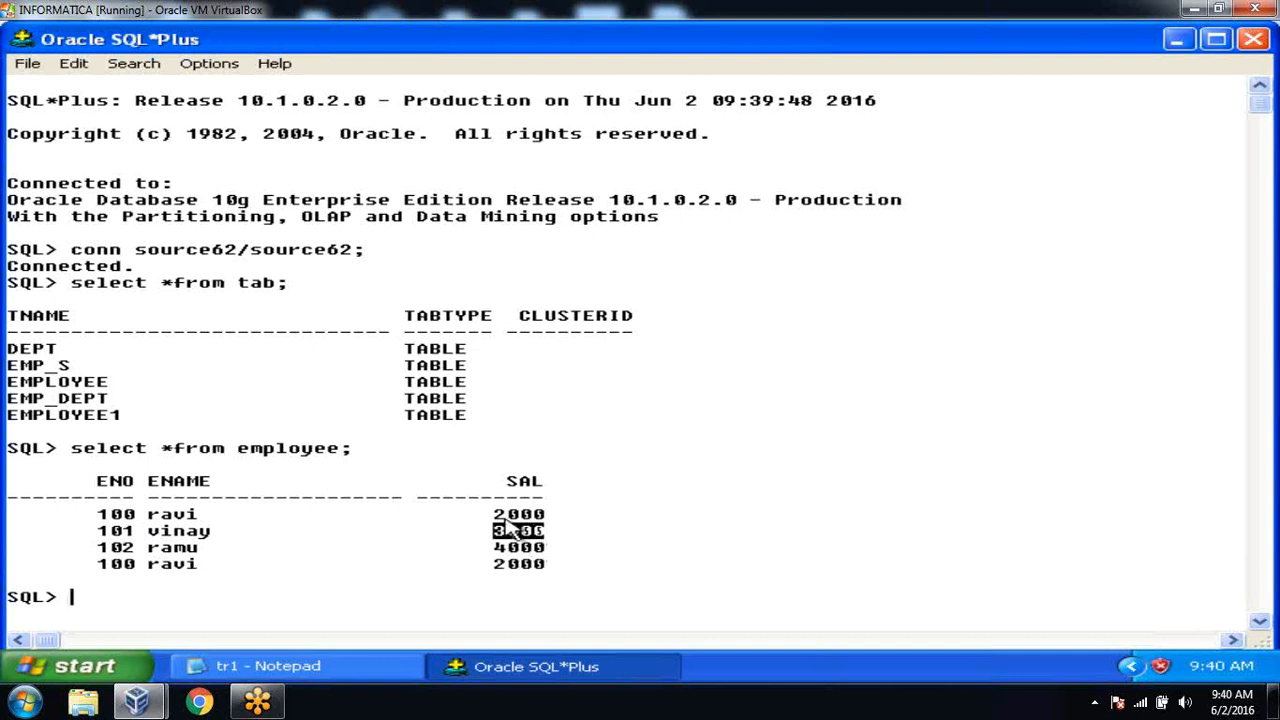
pyautogui.click(526, 587)
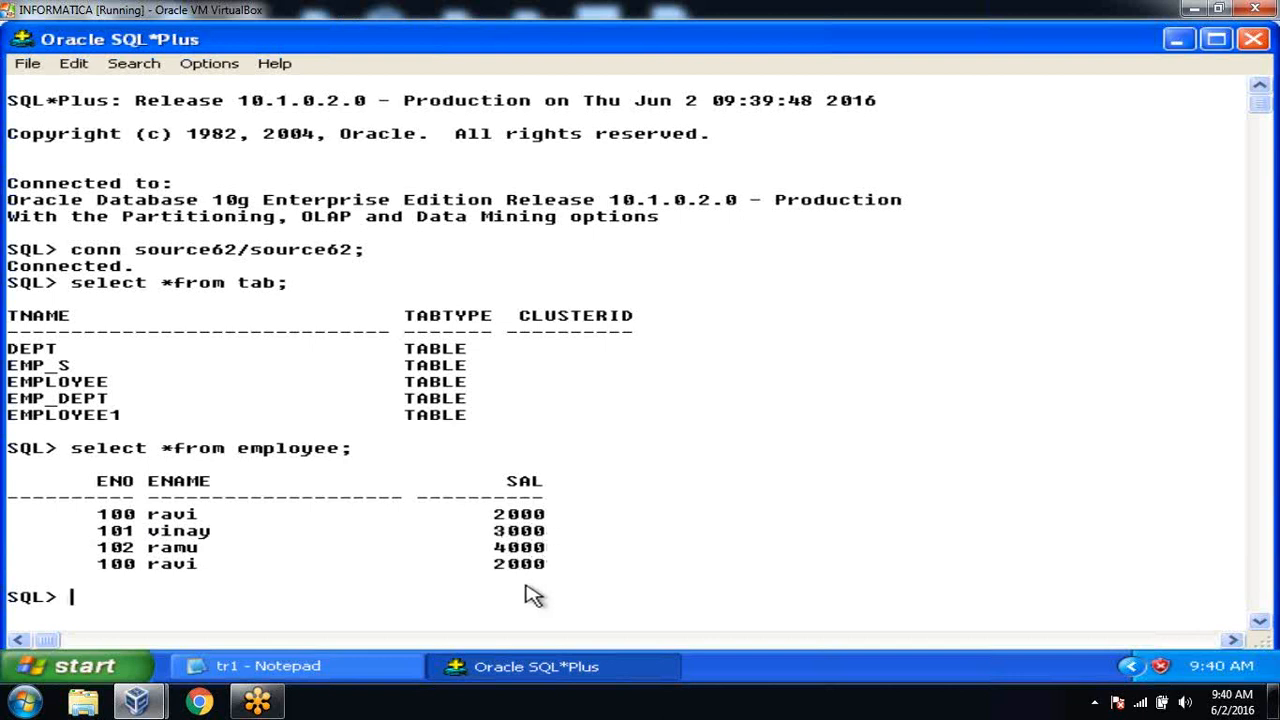
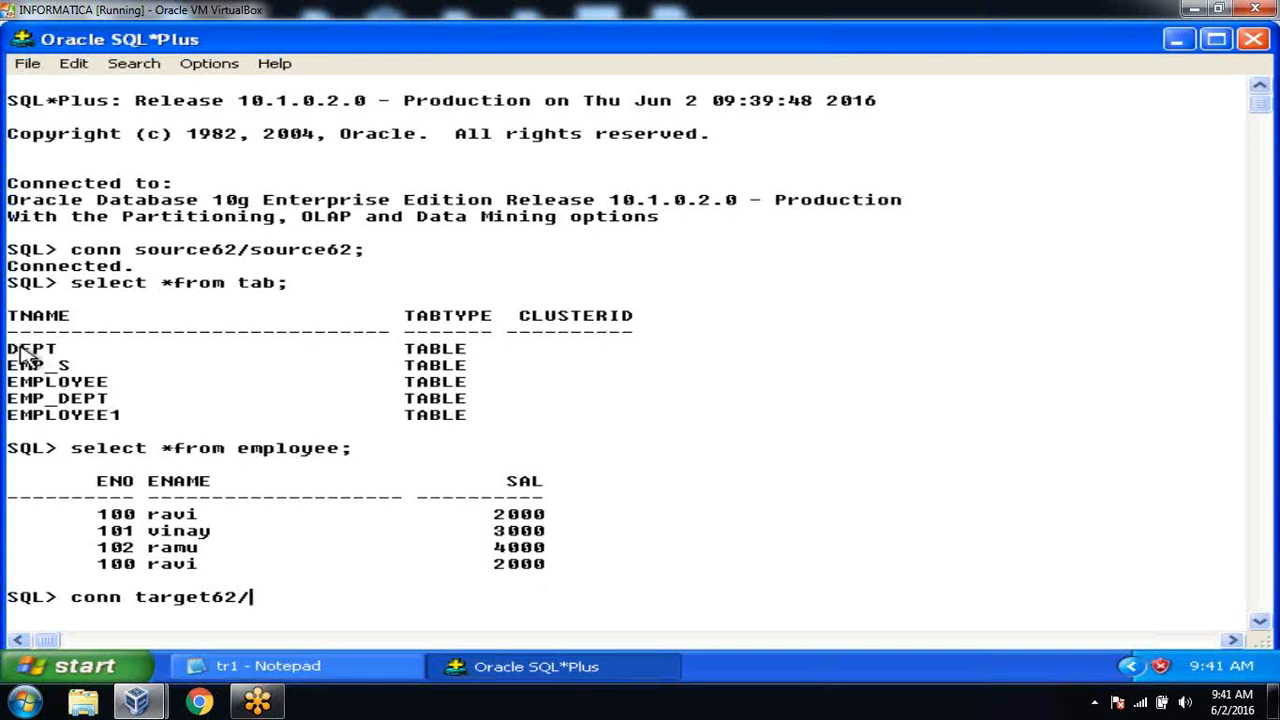
pyautogui.moveTo(12, 352); pyautogui.dragTo(606, 424)
pyautogui.click(590, 460)
pyautogui.click(366, 666)
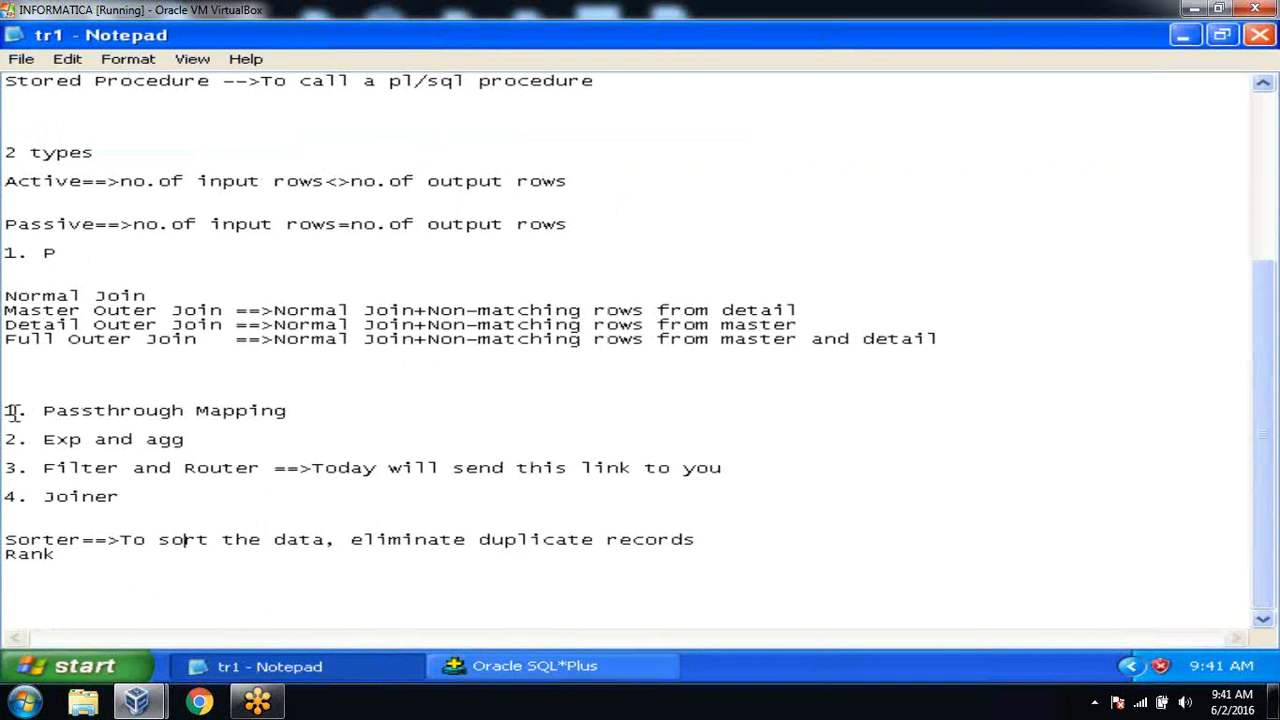
pyautogui.moveTo(5, 412); pyautogui.dragTo(208, 445)
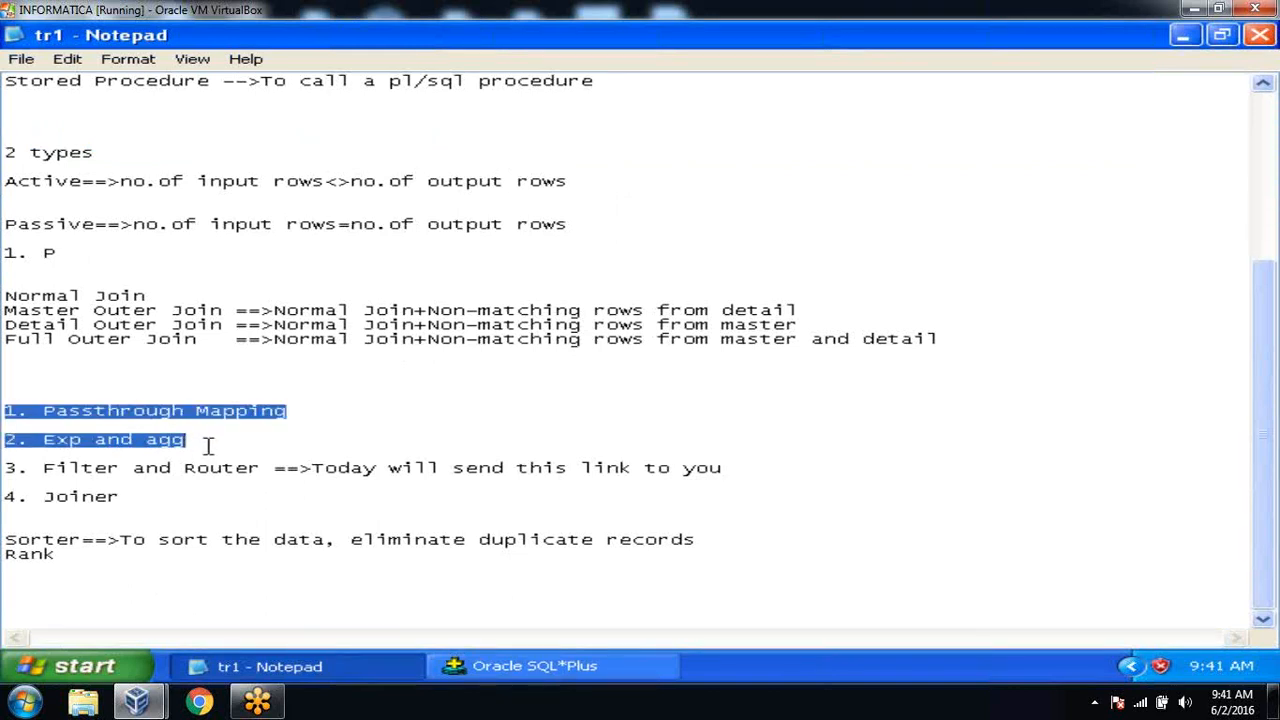
pyautogui.click(208, 445)
pyautogui.moveTo(208, 445); pyautogui.dragTo(3, 412)
pyautogui.click(212, 450)
pyautogui.moveTo(212, 450); pyautogui.dragTo(3, 410)
pyautogui.click(185, 437)
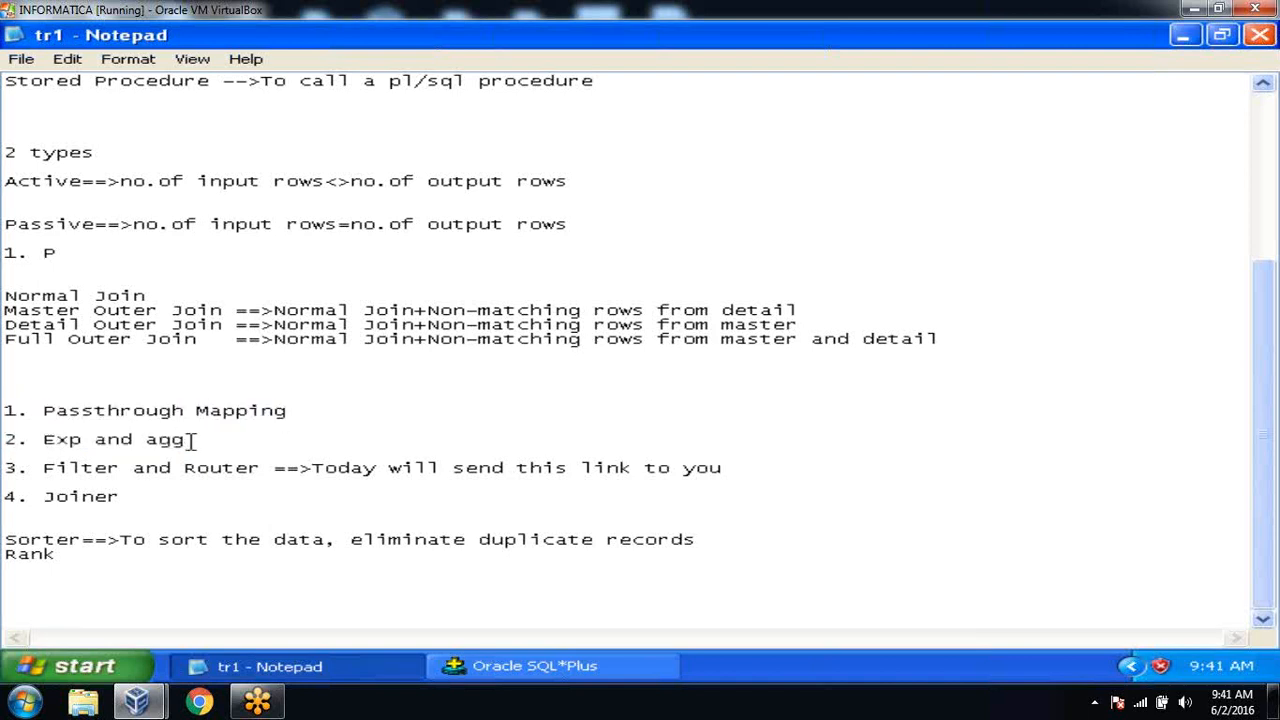
pyautogui.moveTo(186, 437); pyautogui.dragTo(5, 411)
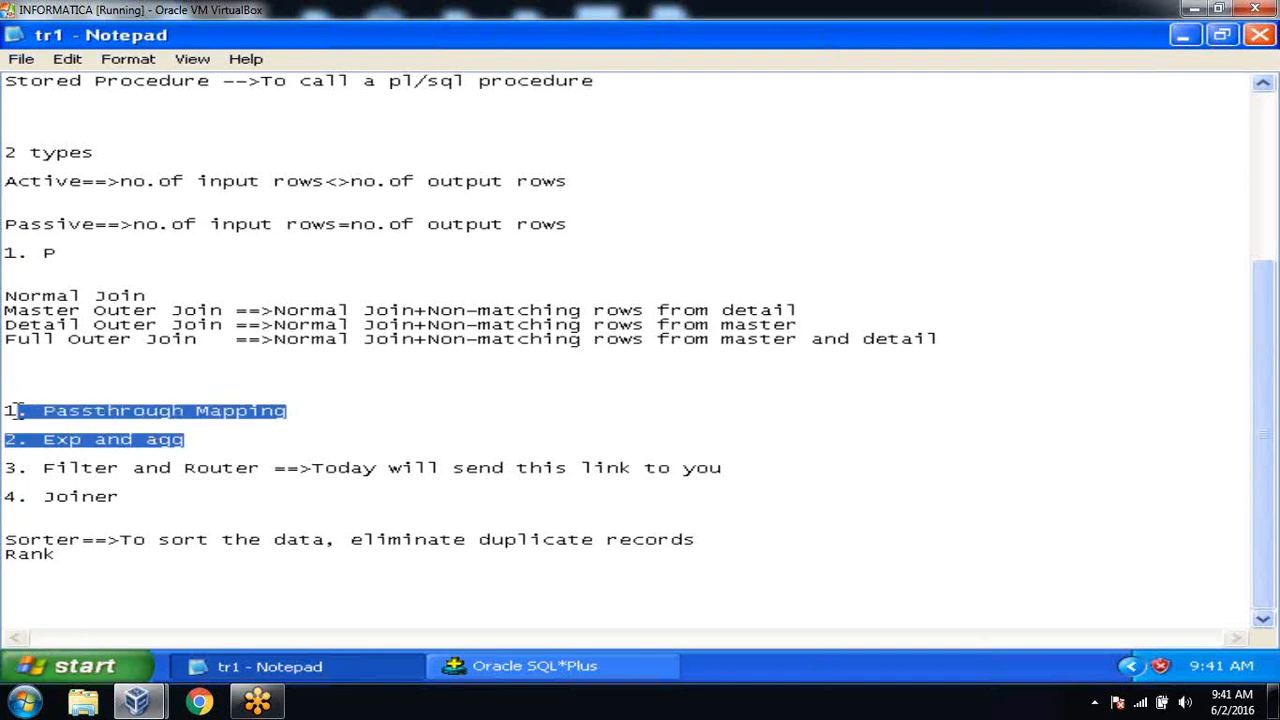
pyautogui.click(205, 374)
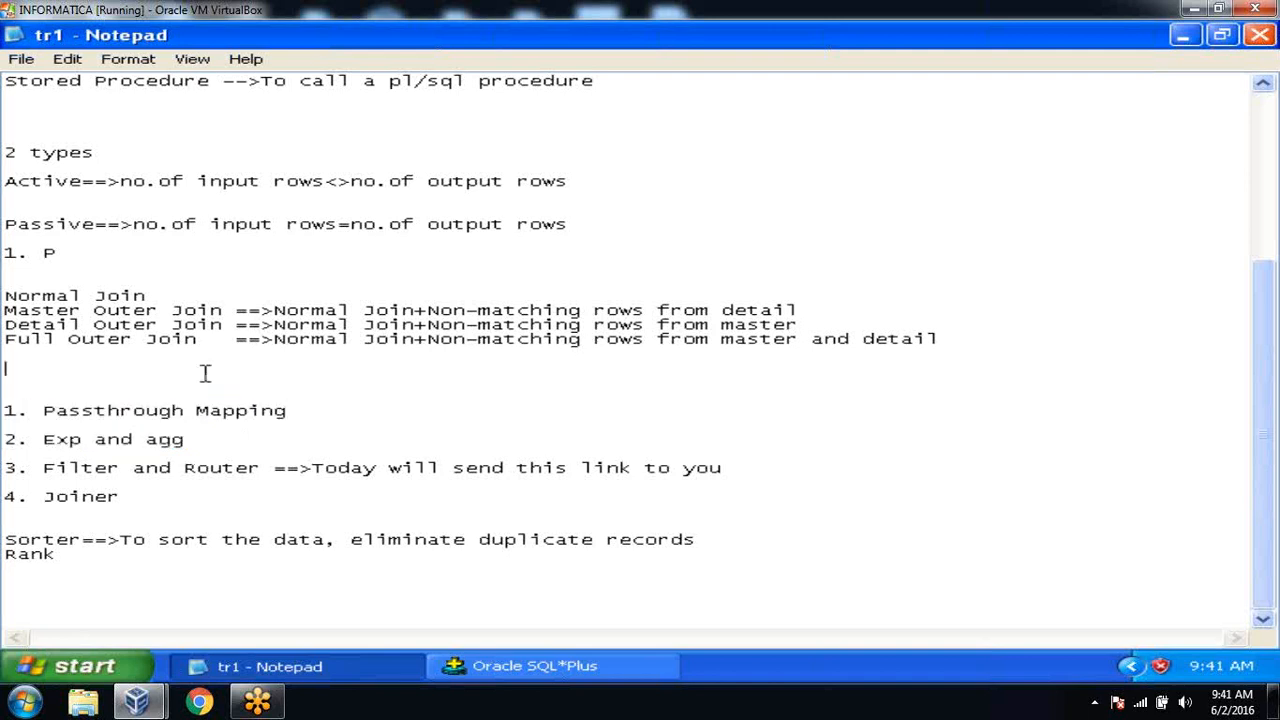
pyautogui.click(512, 668)
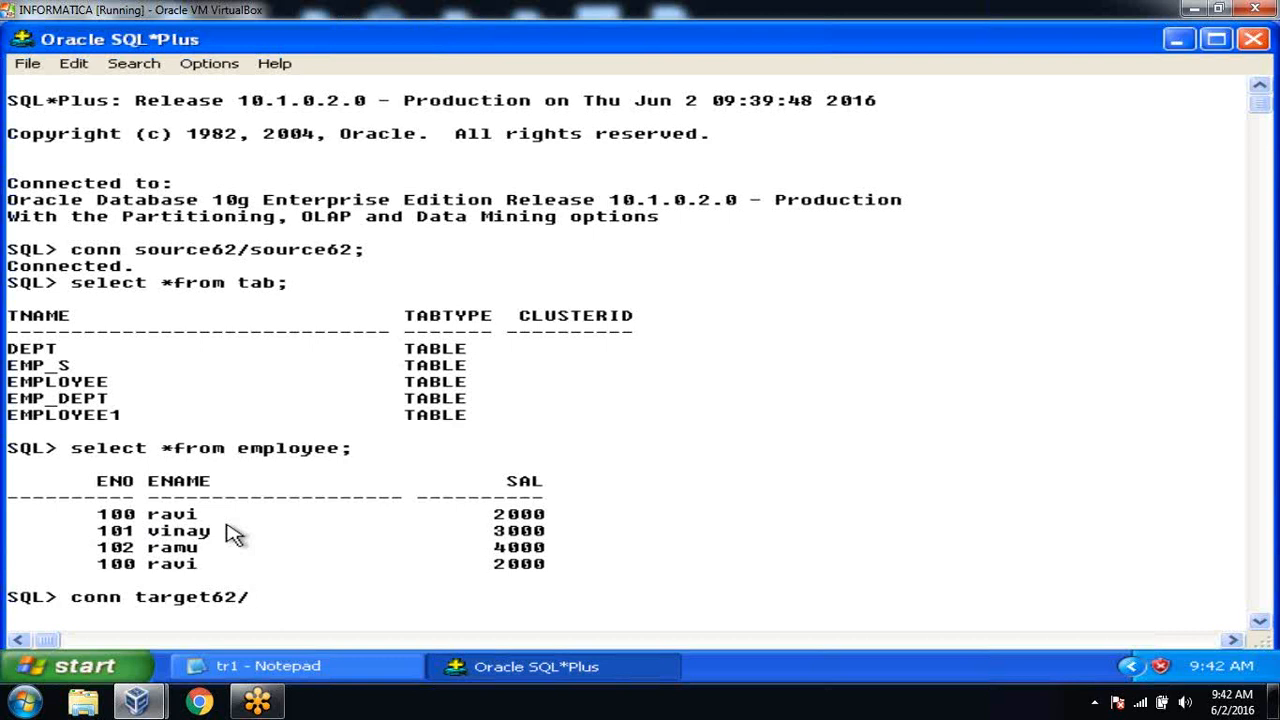
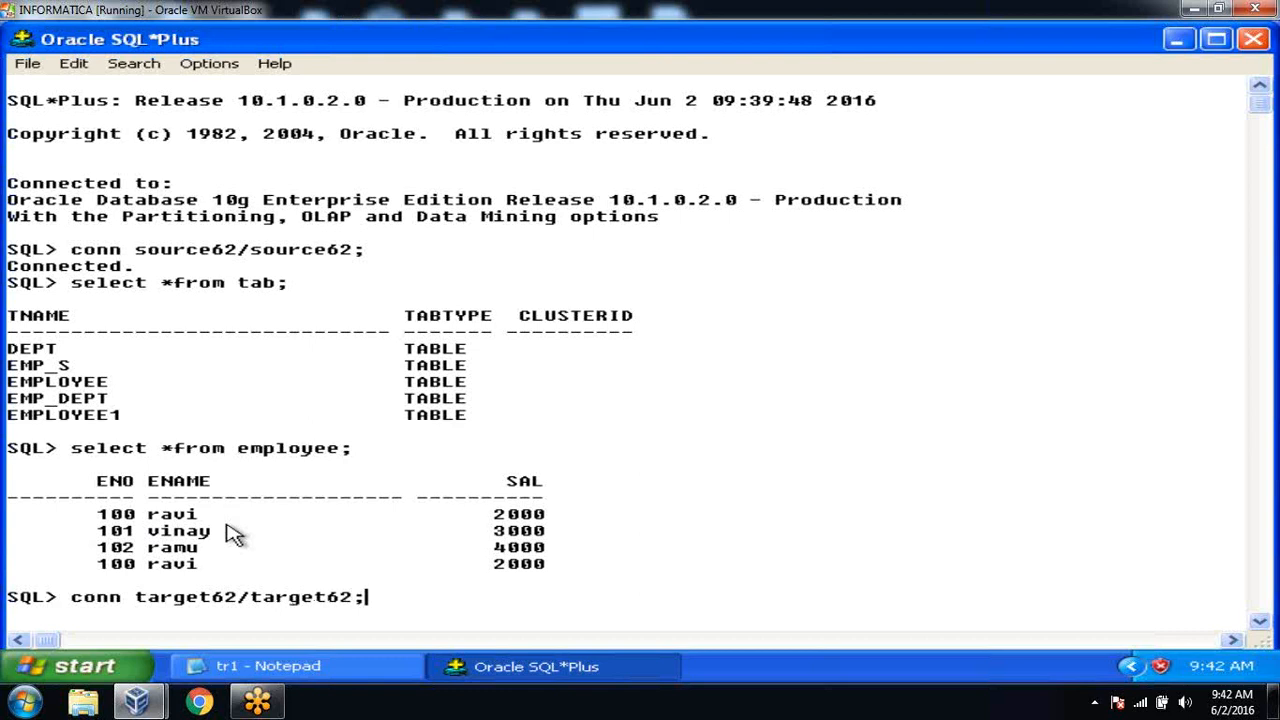
pyautogui.press('Return')
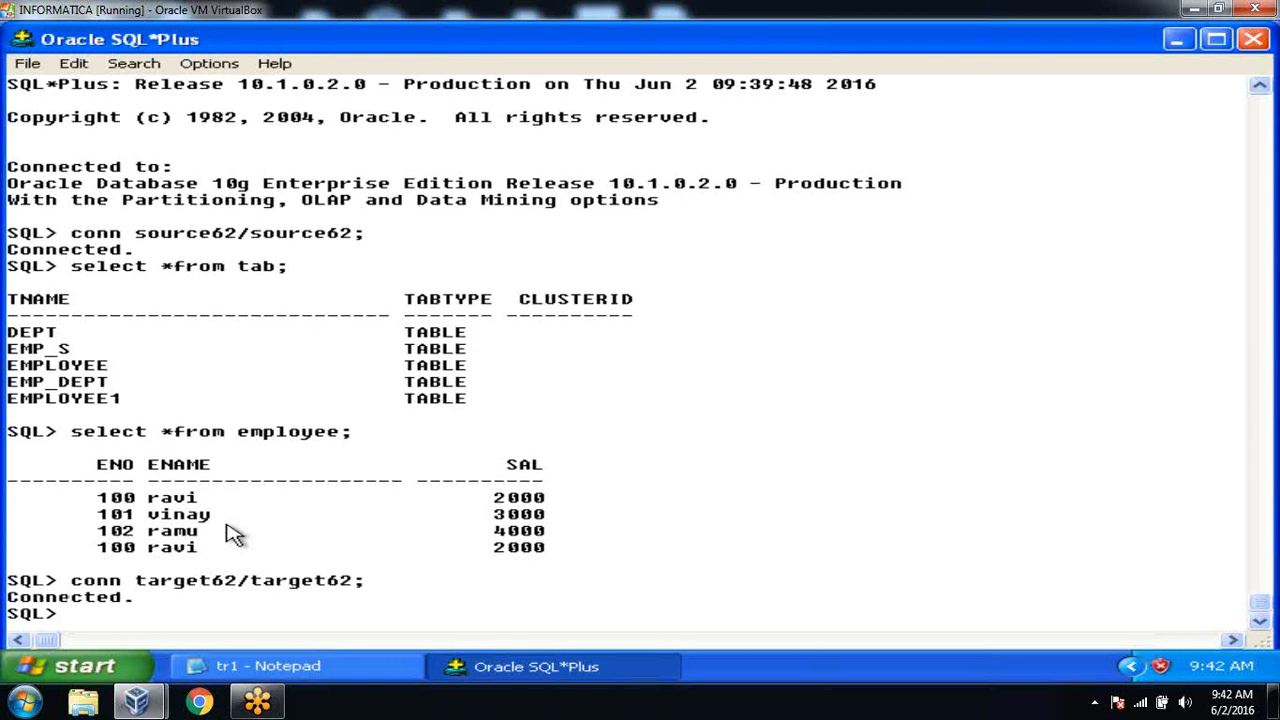
pyautogui.write('create table em')
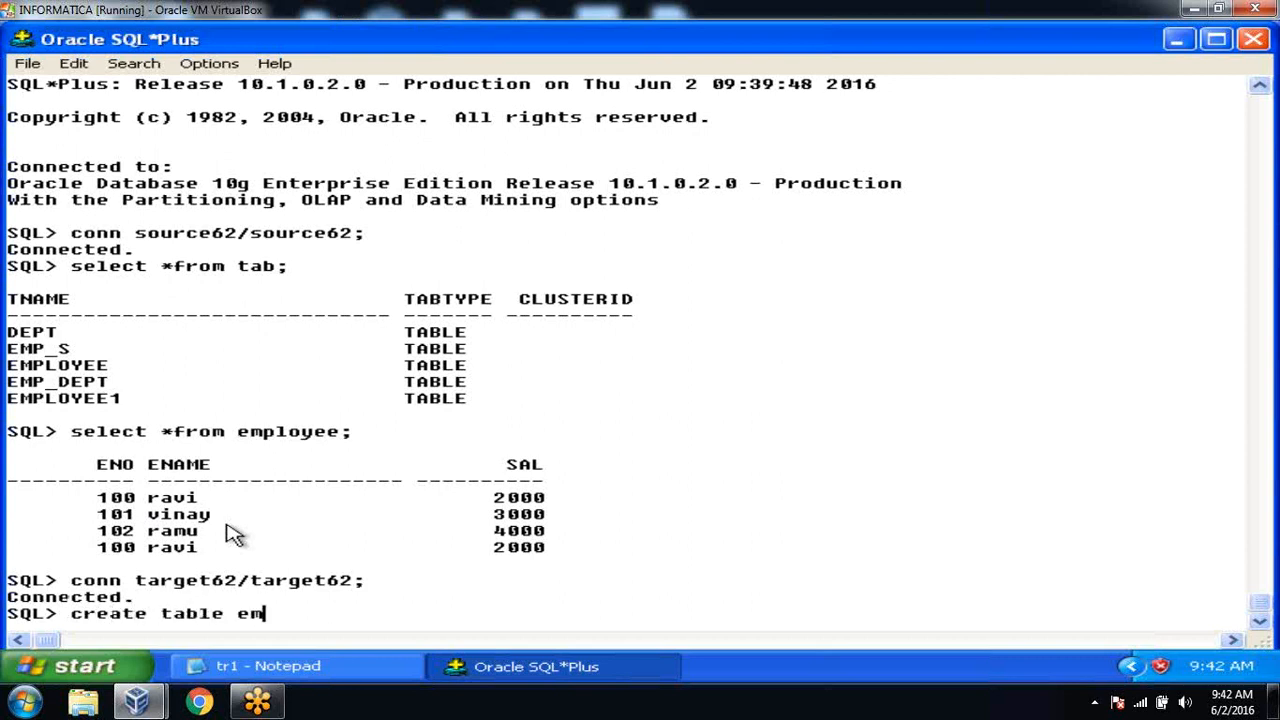
pyautogui.write('p_sort_t')
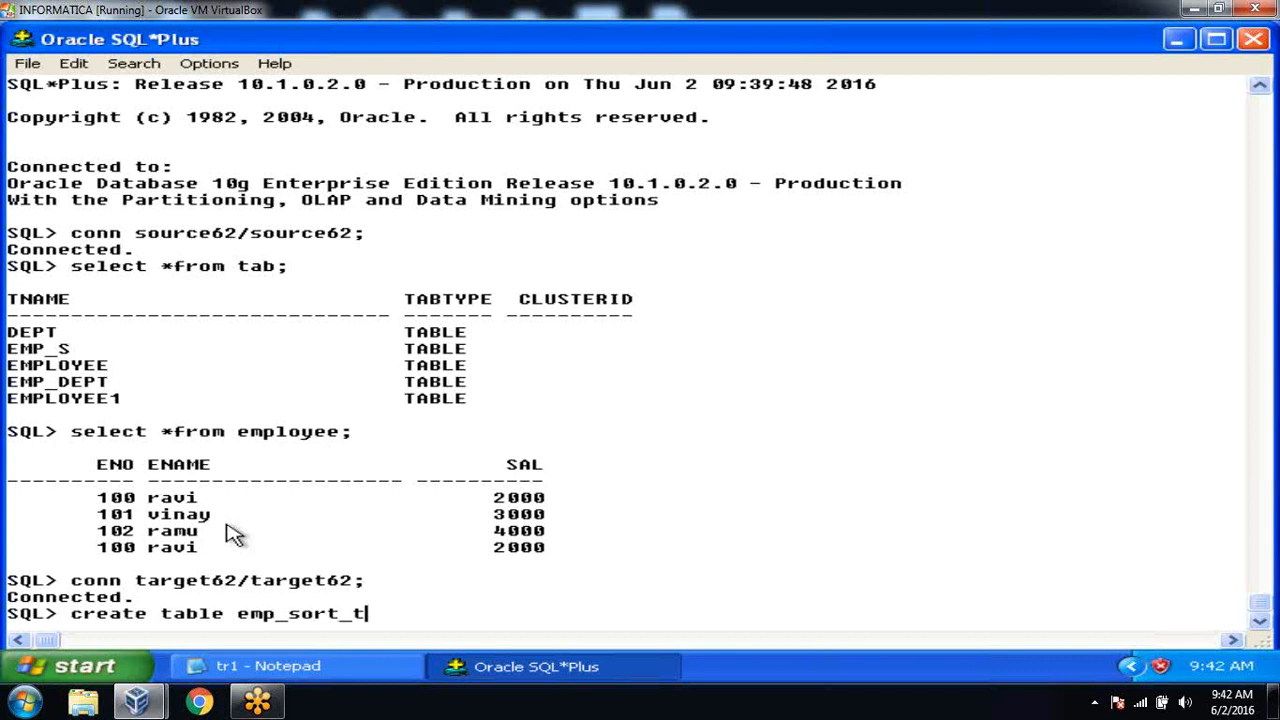
pyautogui.write('(eno number,enema')
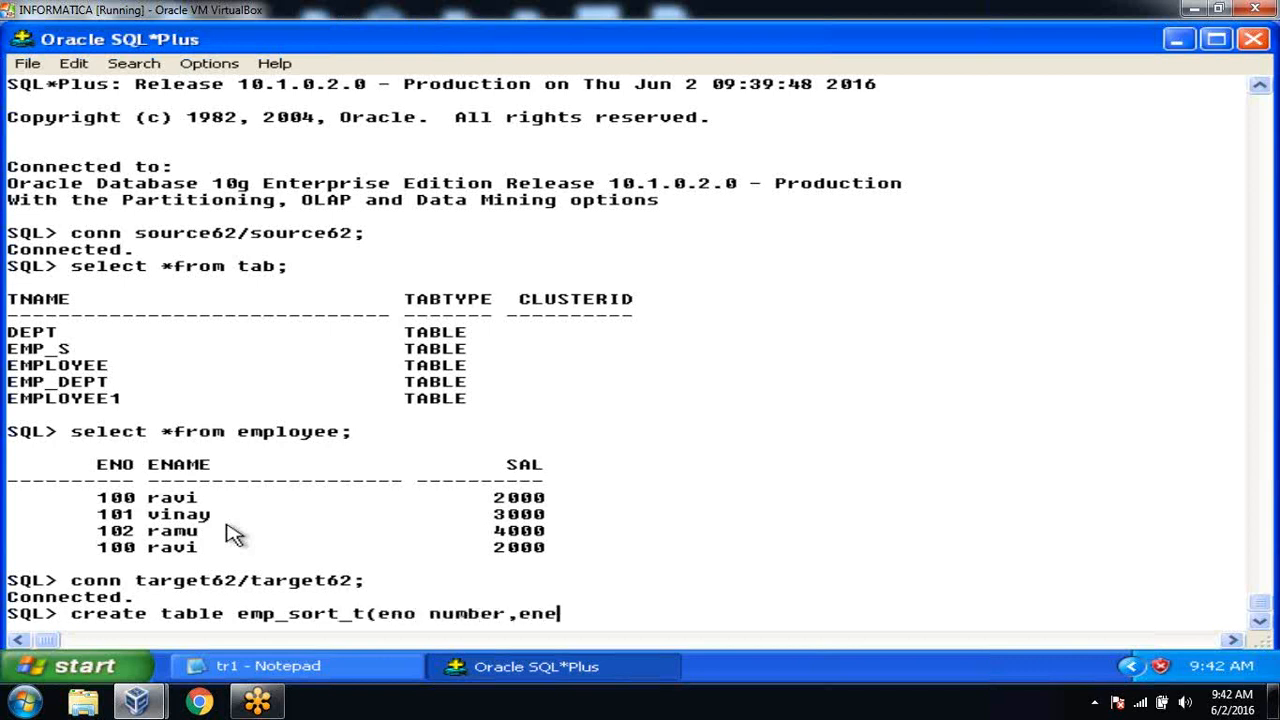
pyautogui.press('BackSpace')
pyautogui.press('BackSpace')
pyautogui.press('BackSpace')
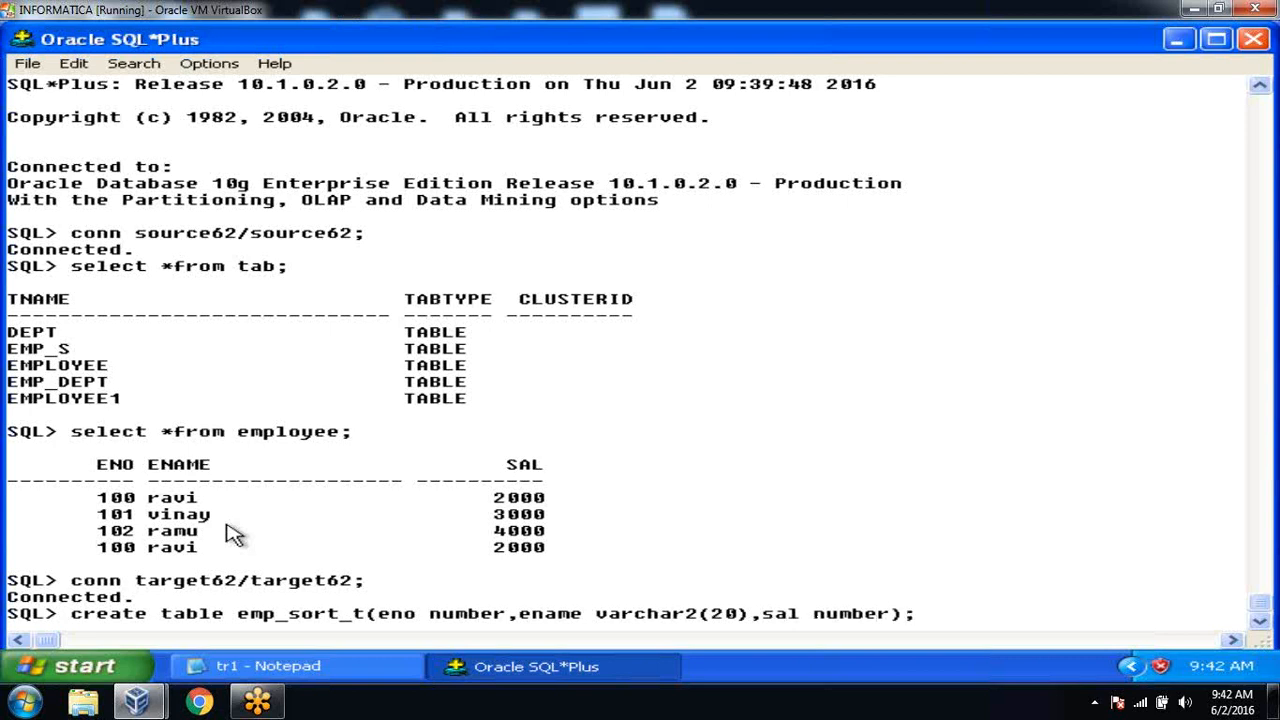
pyautogui.press('Return')
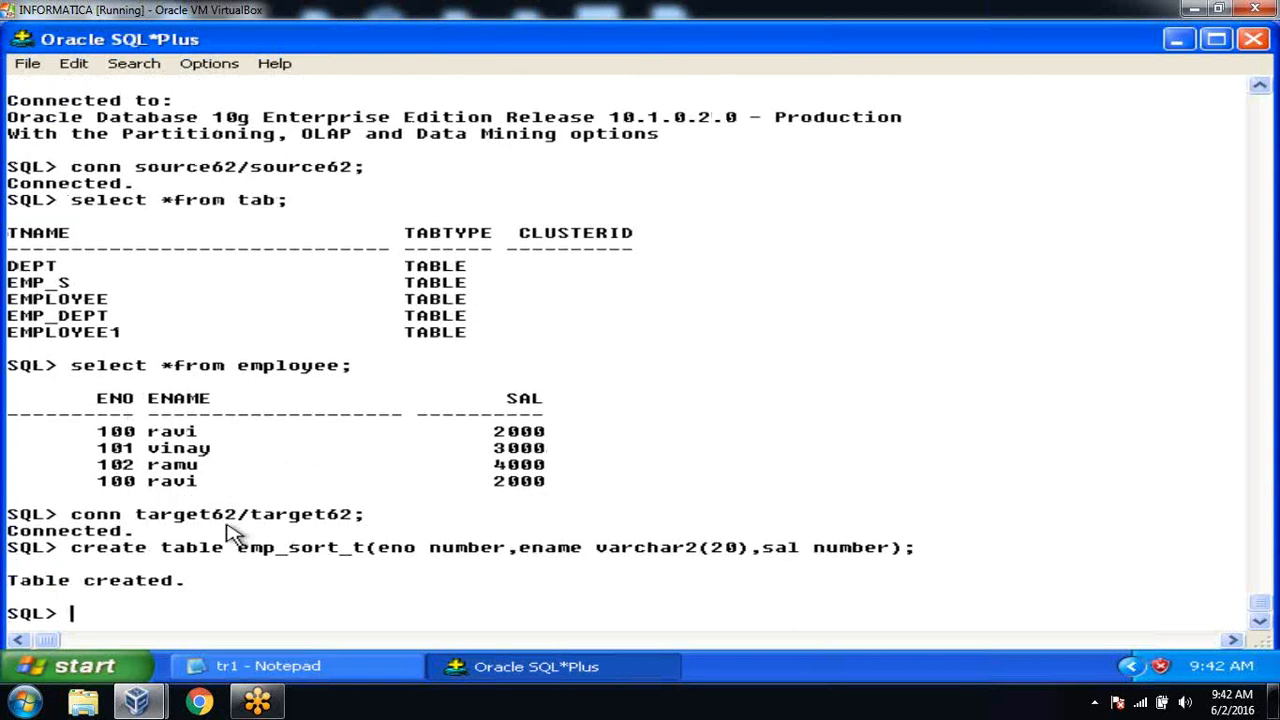
pyautogui.moveTo(228, 366); pyautogui.dragTo(345, 375)
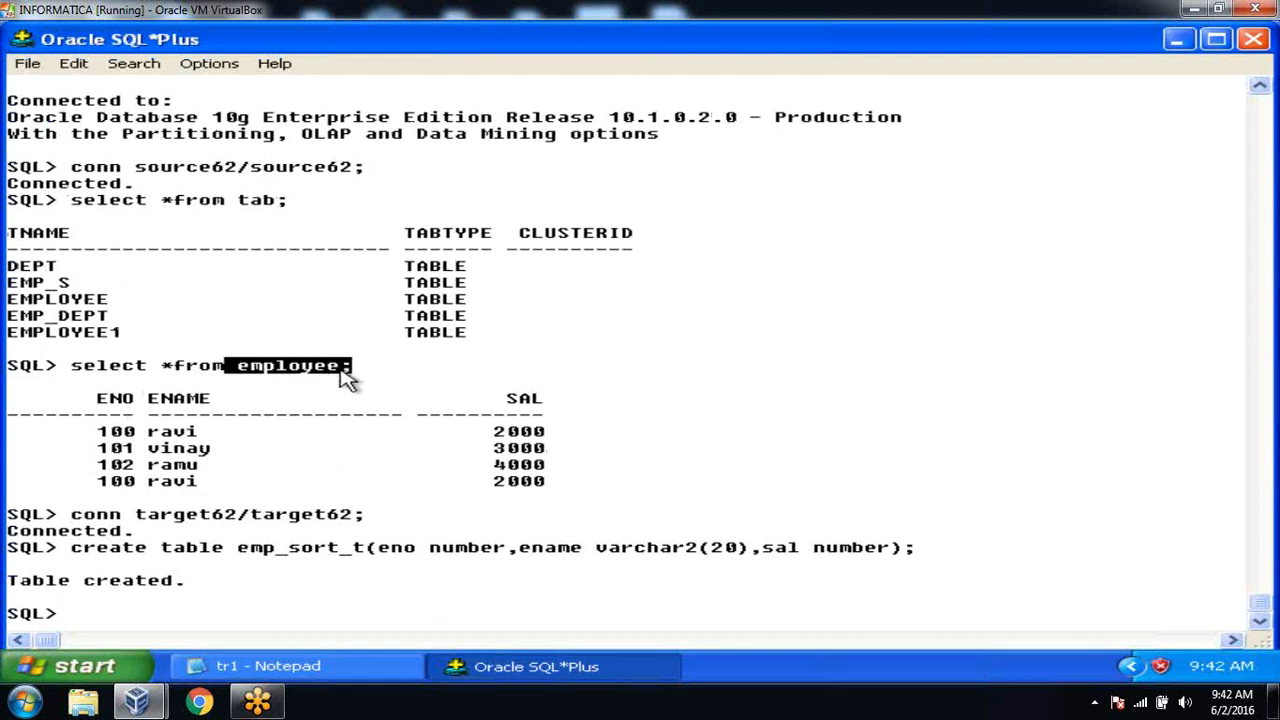
pyautogui.moveTo(239, 550); pyautogui.dragTo(363, 558)
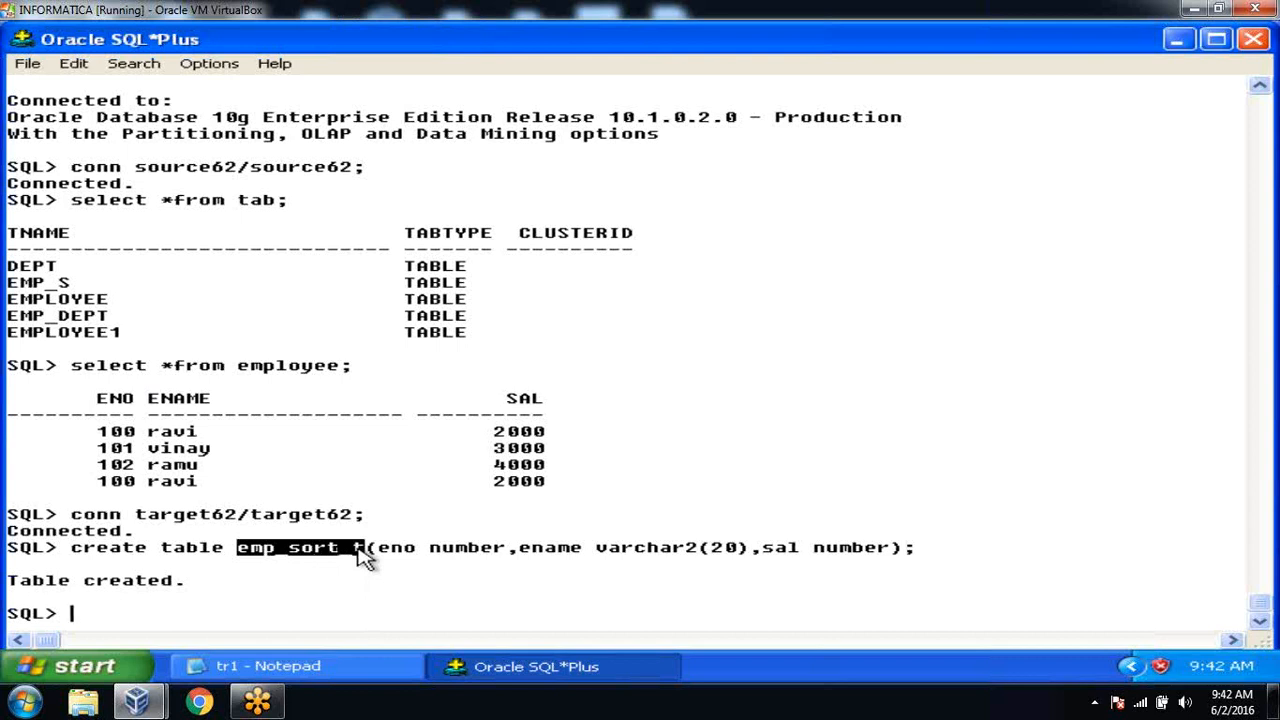
pyautogui.click(328, 585)
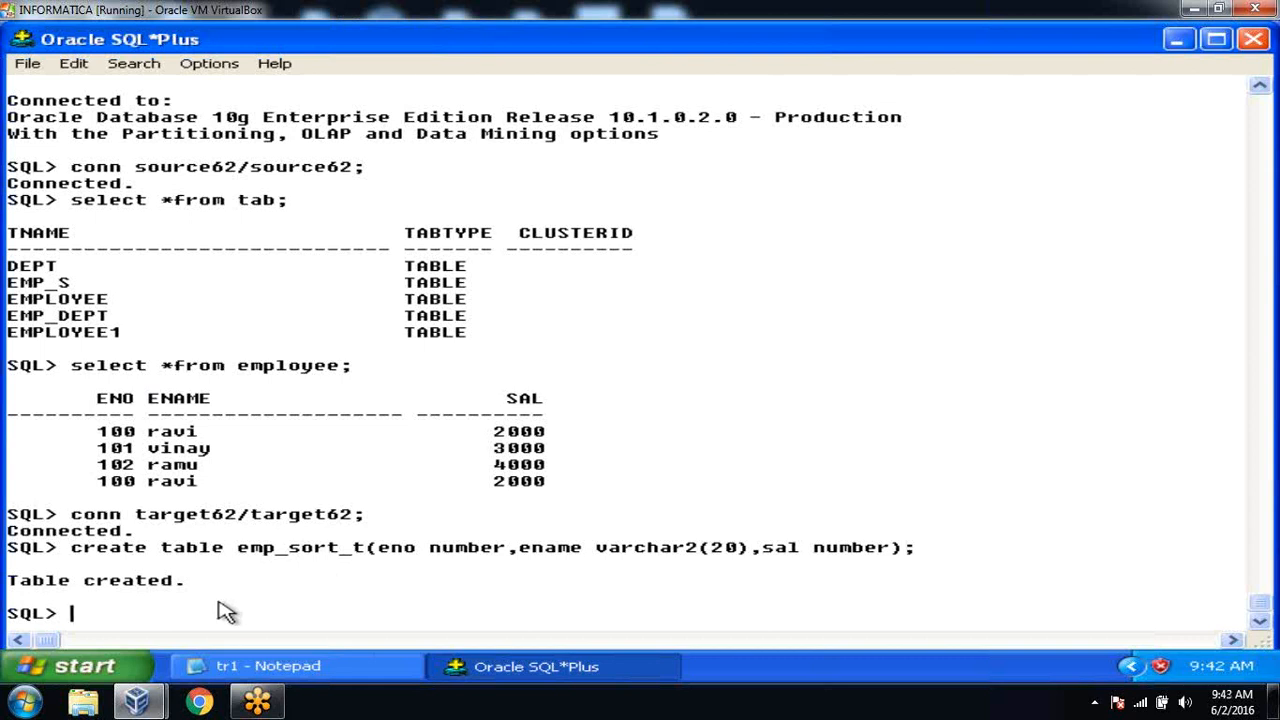
# Launch PowerCenter Designer from Informatica PowerCenter 8.6.0 > Client, close the tip and maximize it.
pyautogui.click(92, 665)
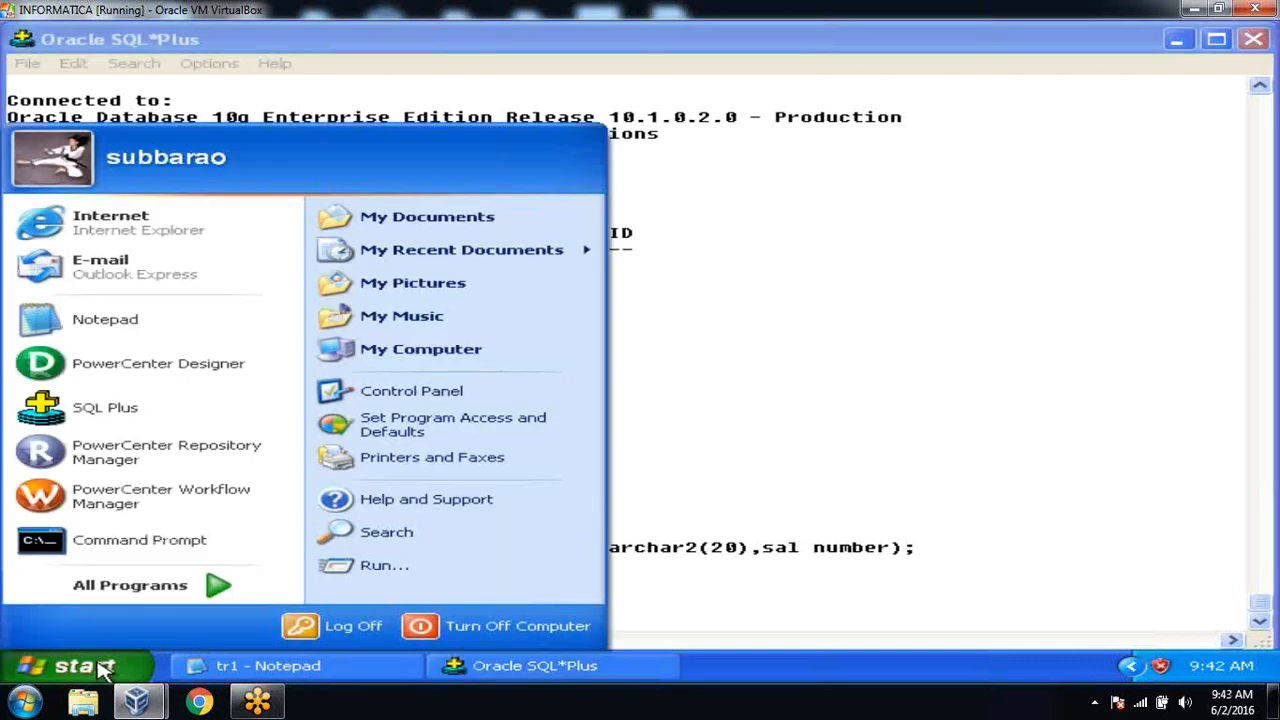
pyautogui.click(151, 594)
pyautogui.moveTo(533, 568)
pyautogui.moveTo(640, 566)
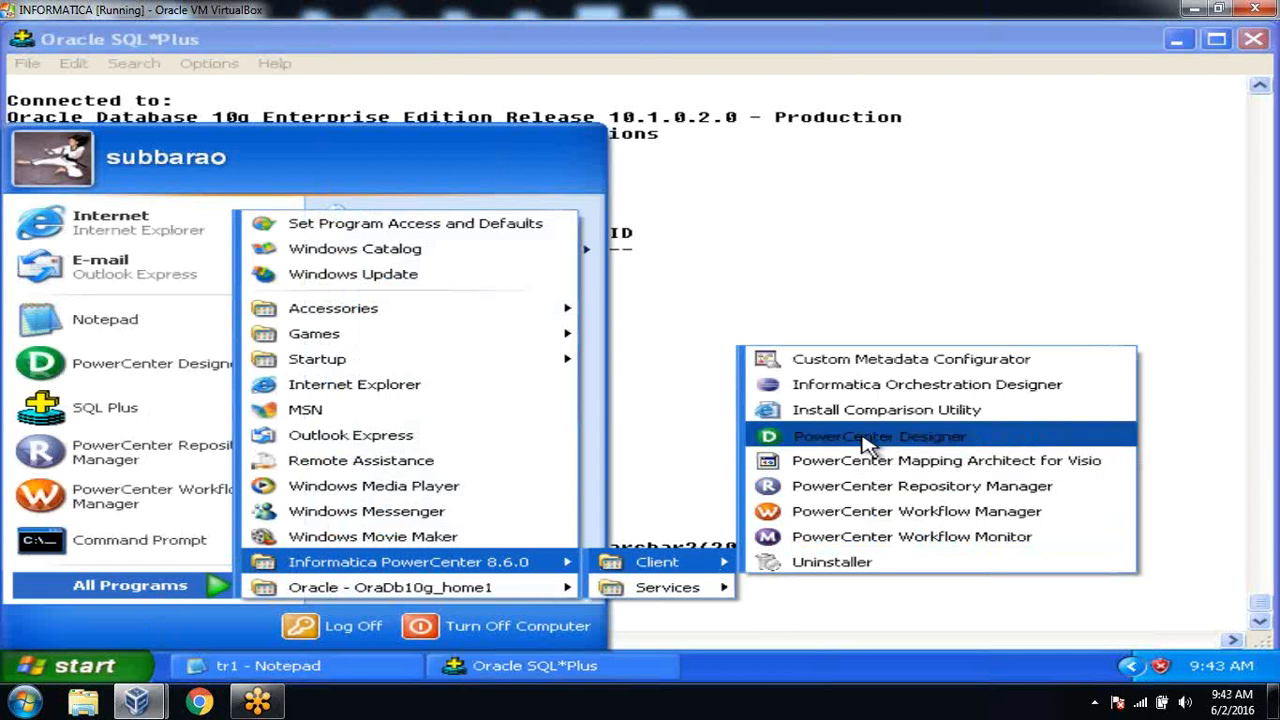
pyautogui.click(868, 440)
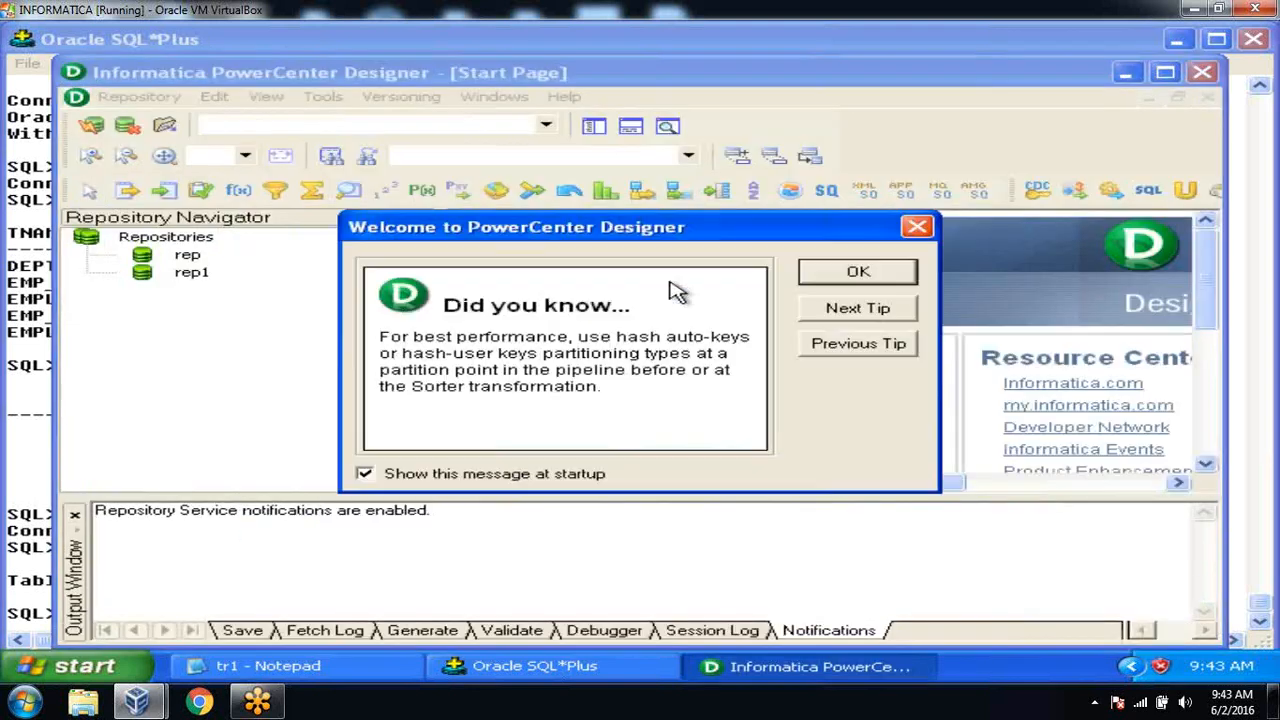
pyautogui.click(855, 272)
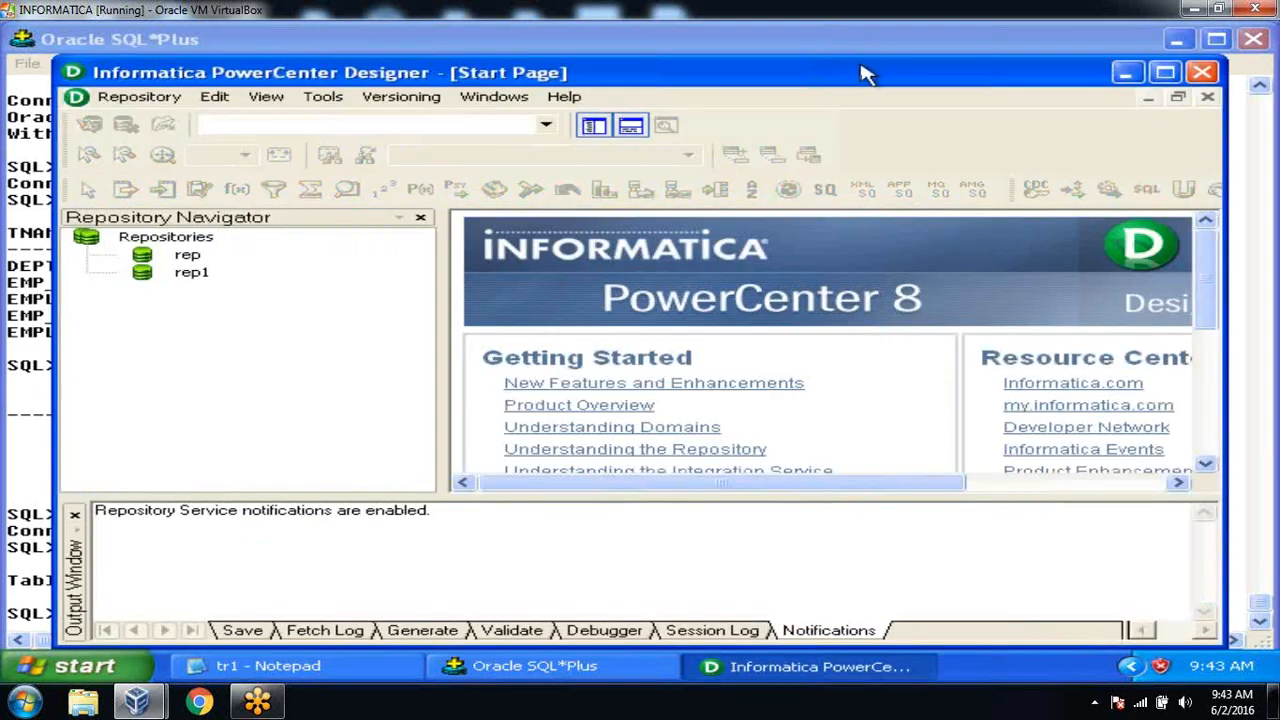
pyautogui.doubleClick(863, 77)
# Connect to the rep repository with its password and open the Test1 folder.
pyautogui.doubleClick(130, 218)
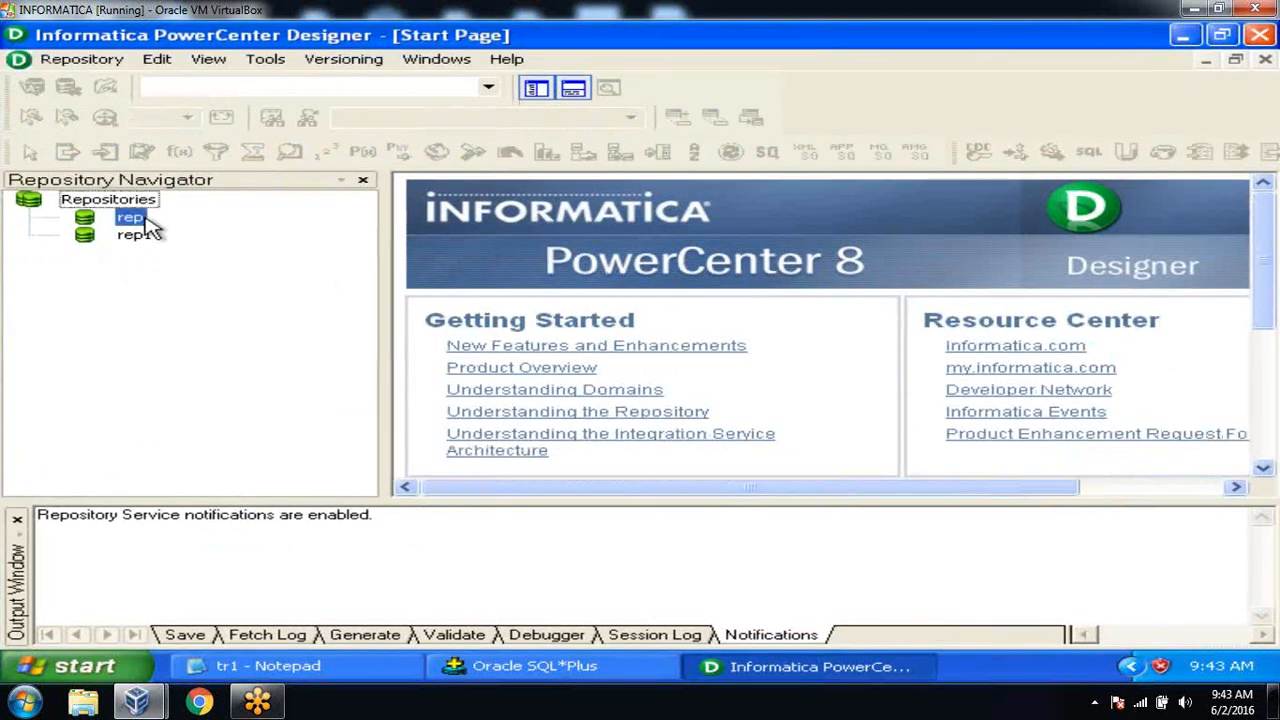
pyautogui.click(512, 372)
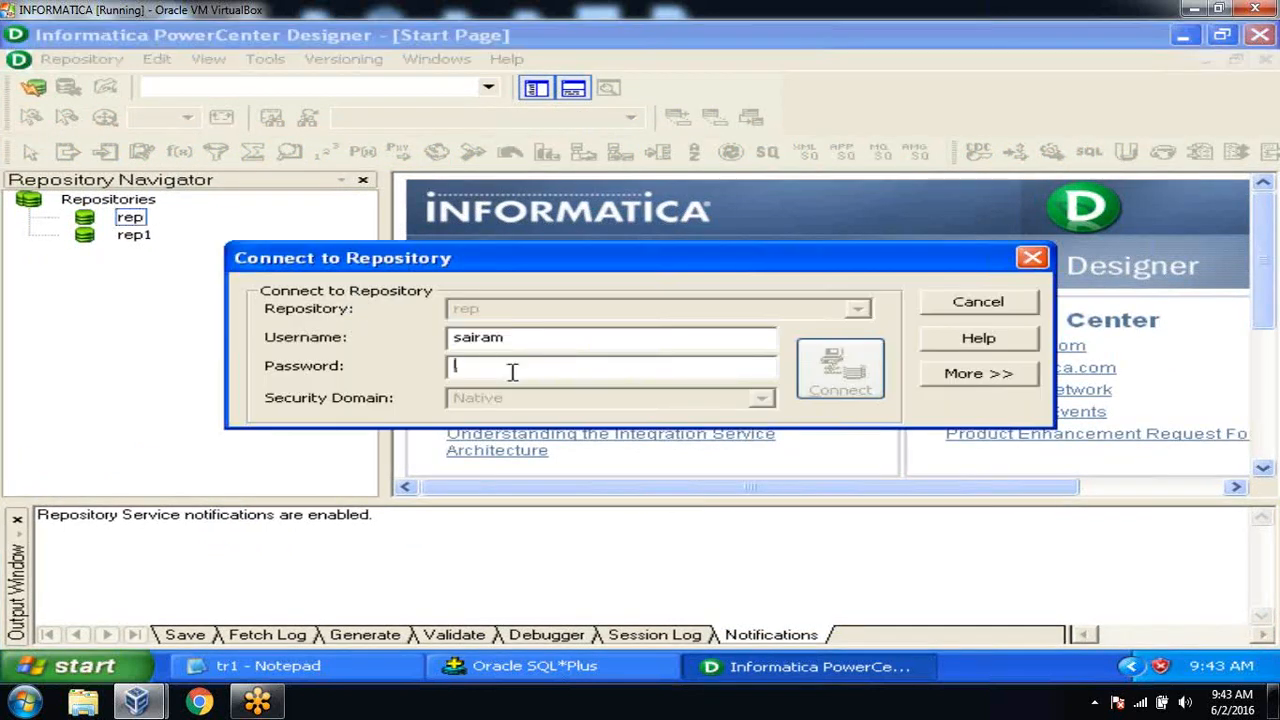
pyautogui.write('**')
pyautogui.press('Return')
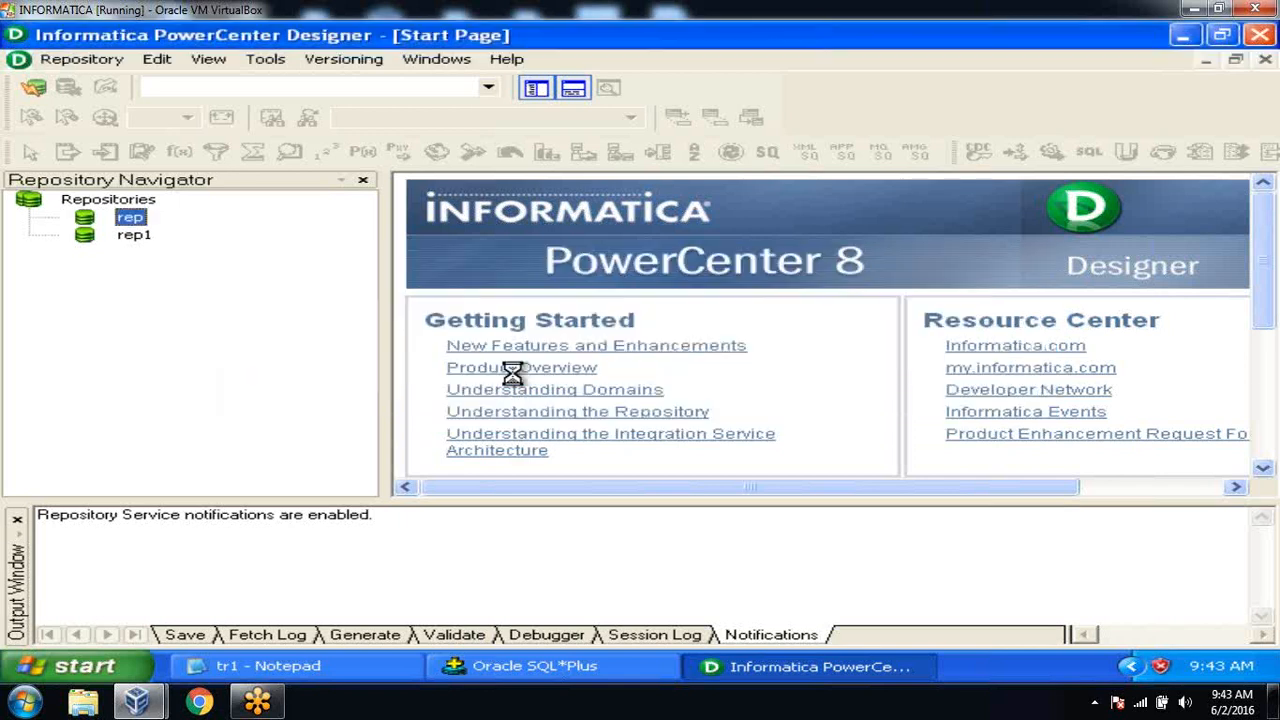
pyautogui.click(17, 522)
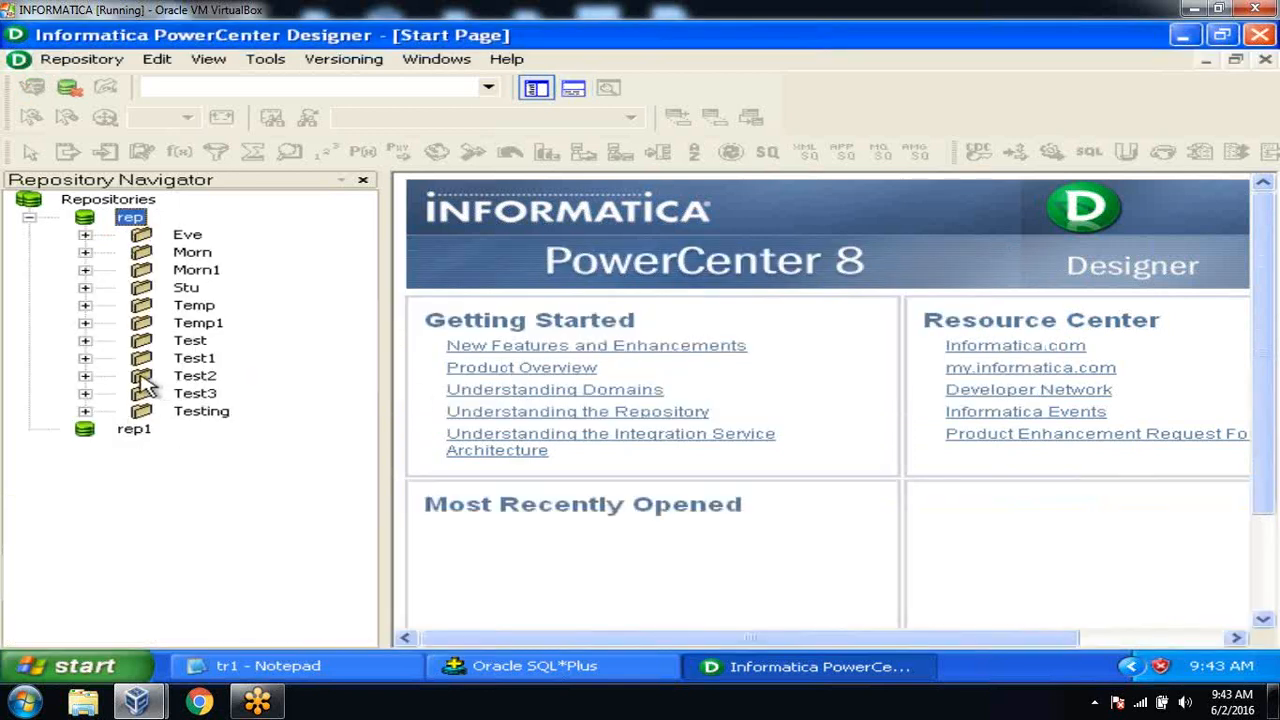
pyautogui.doubleClick(192, 359)
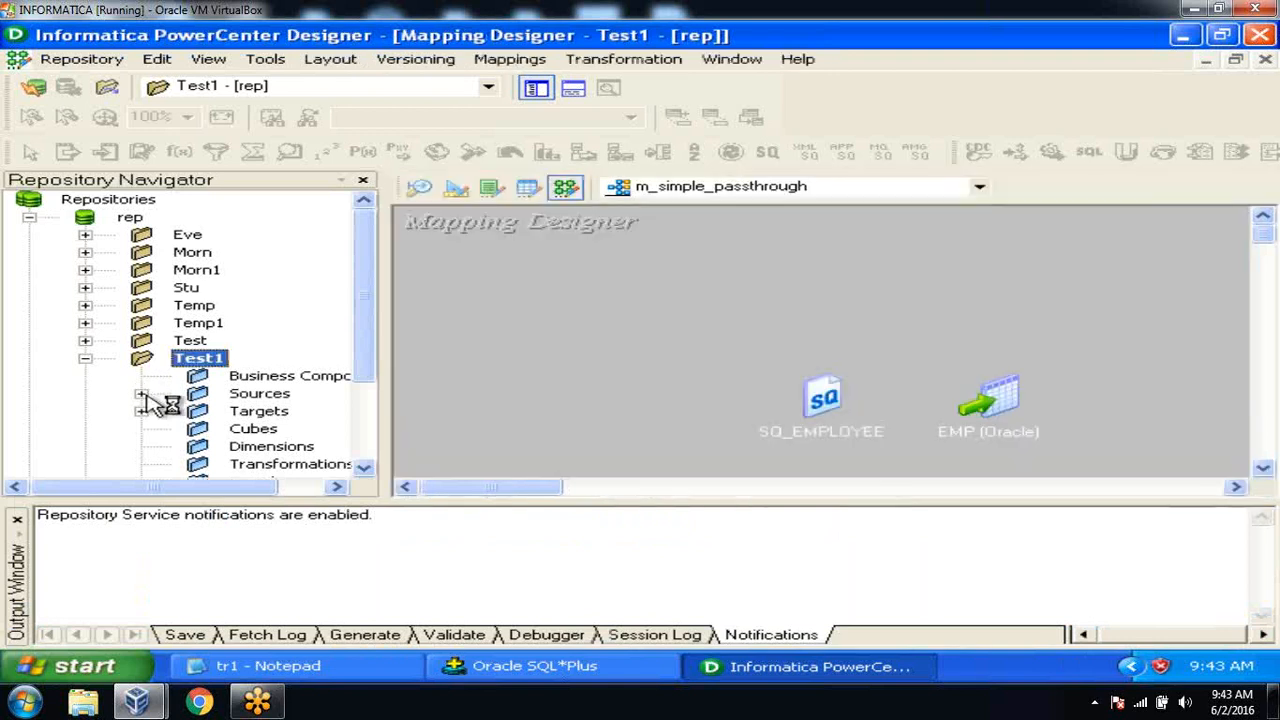
pyautogui.click(142, 395)
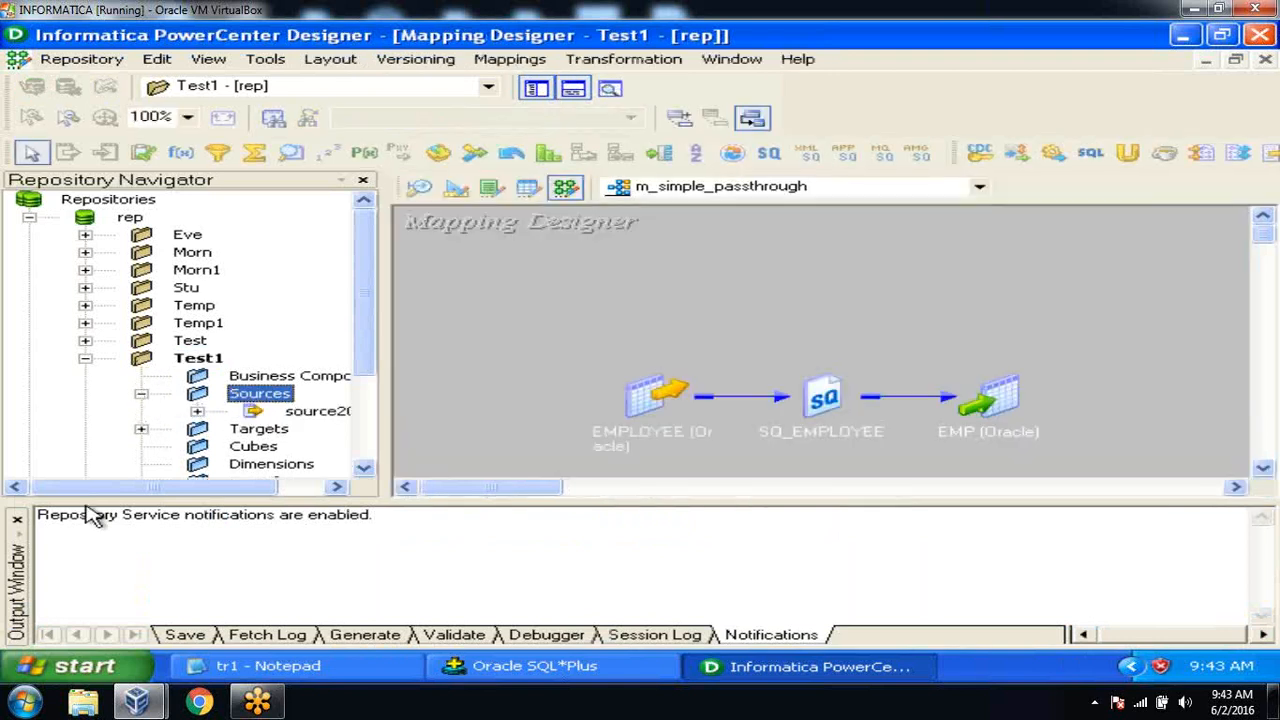
pyautogui.click(18, 522)
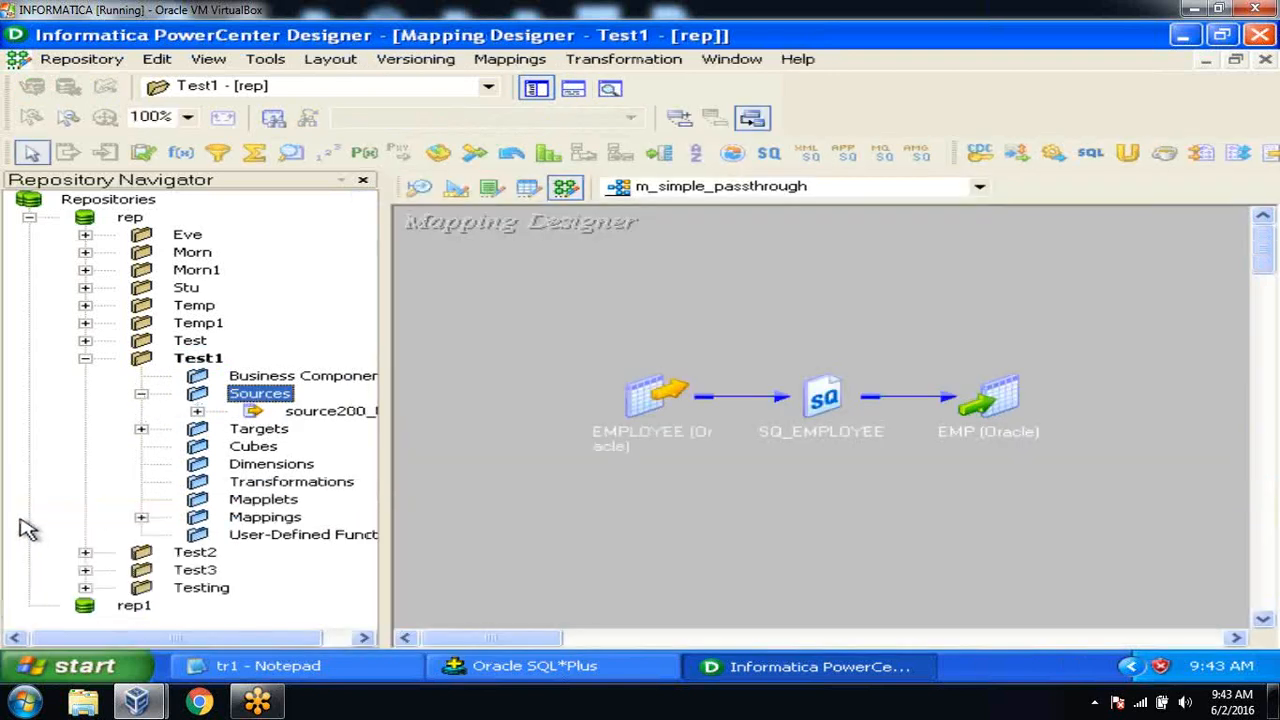
pyautogui.click(85, 358)
pyautogui.doubleClick(214, 270)
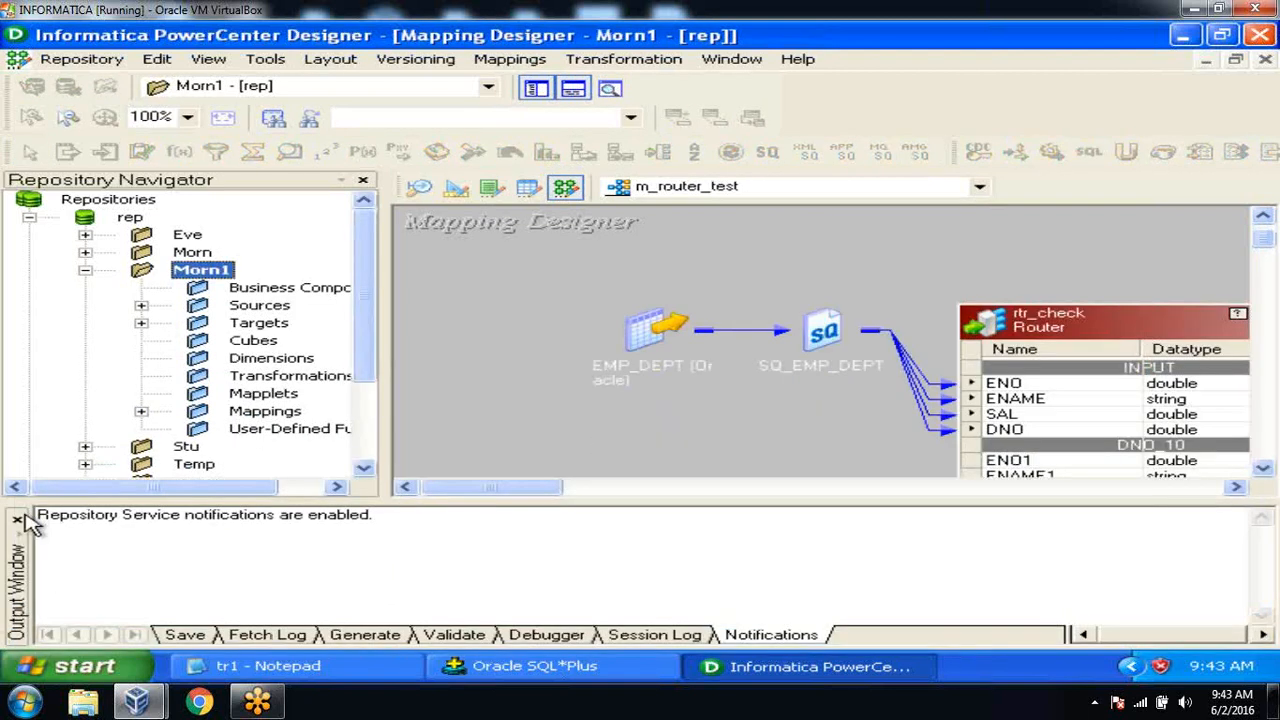
pyautogui.click(18, 521)
pyautogui.click(142, 306)
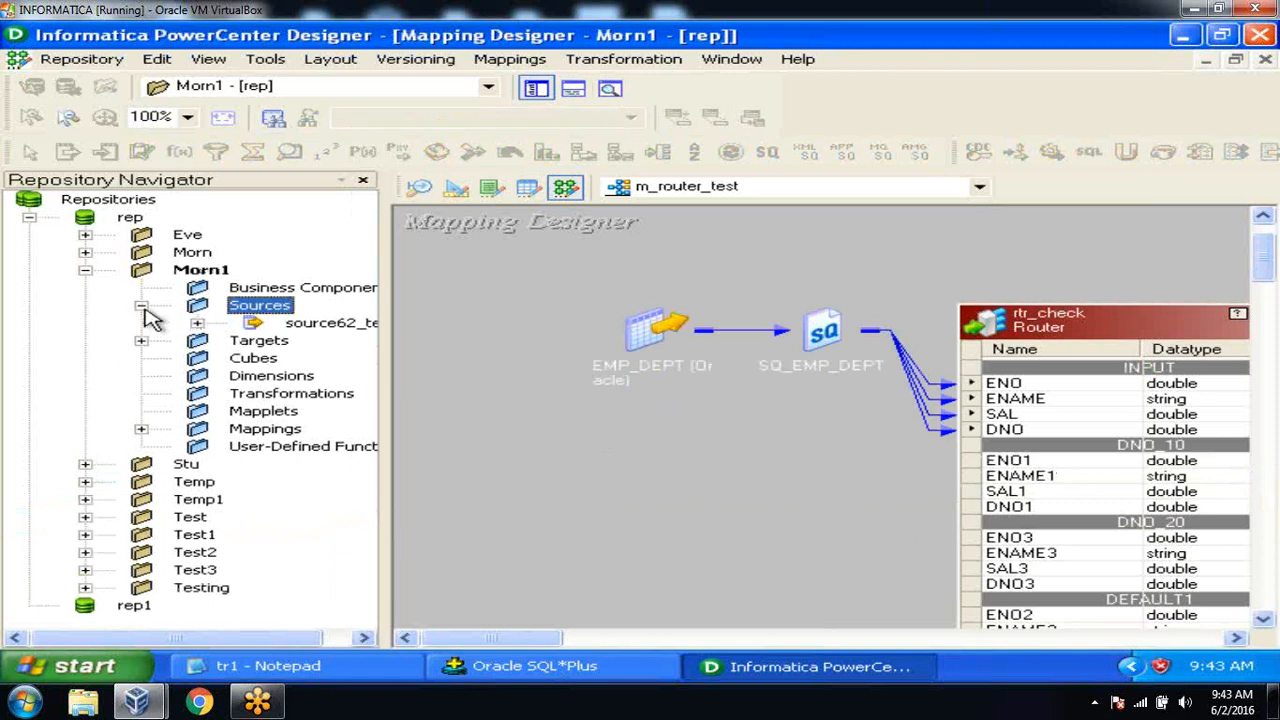
pyautogui.moveTo(212, 637); pyautogui.dragTo(250, 638)
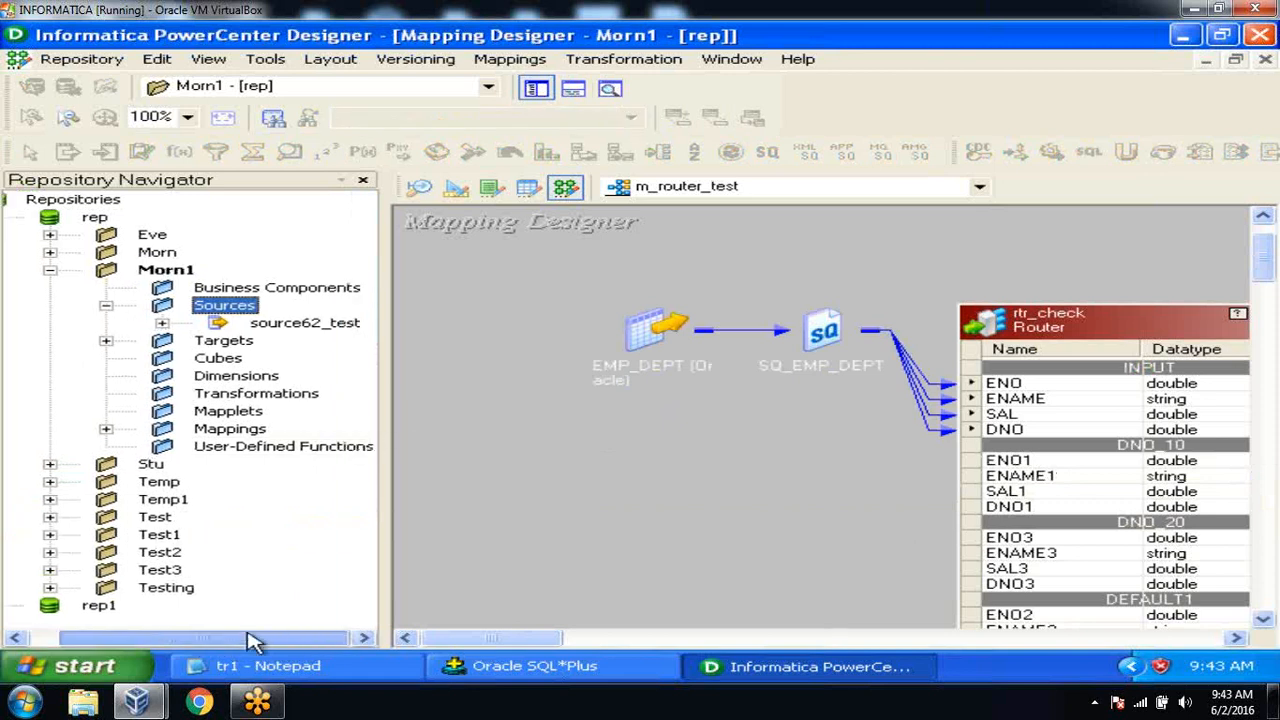
pyautogui.click(106, 341)
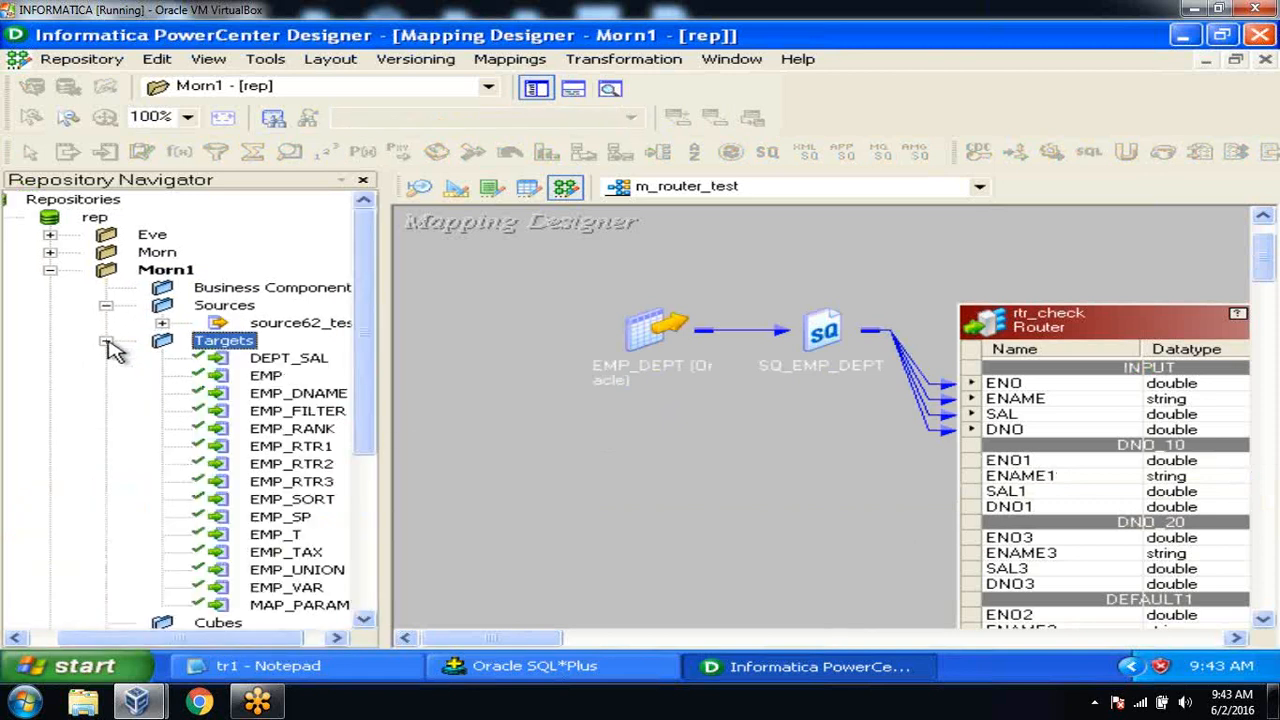
pyautogui.click(162, 325)
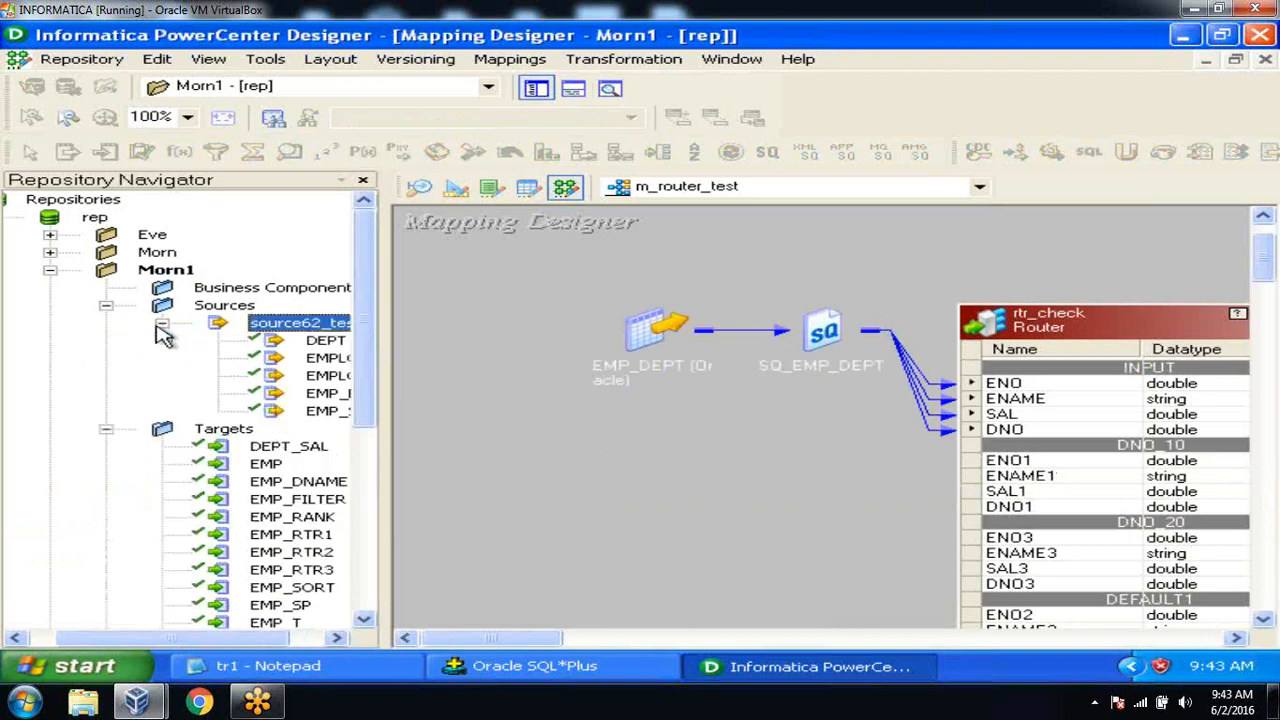
pyautogui.moveTo(155, 645); pyautogui.dragTo(209, 643)
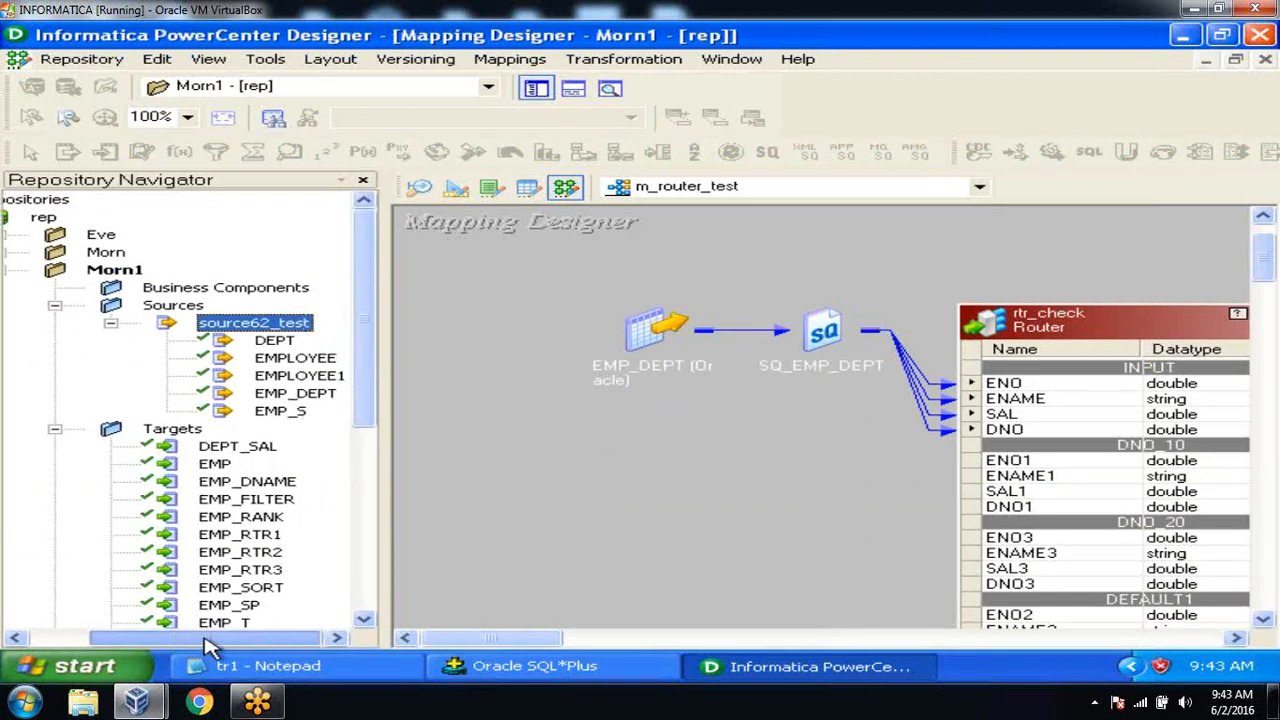
pyautogui.click(526, 480)
# Check the employee table name in SQL*Plus, then return to PowerCenter Designer.
pyautogui.click(505, 668)
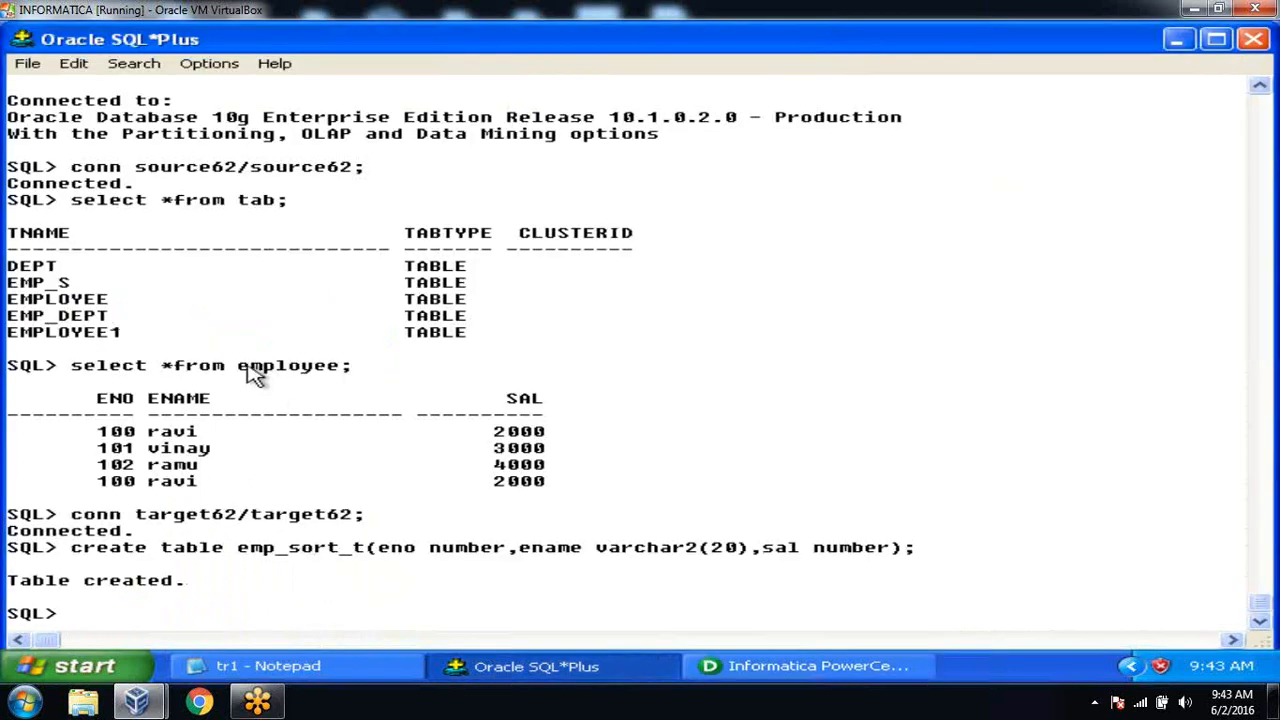
pyautogui.moveTo(242, 366); pyautogui.dragTo(366, 391)
pyautogui.click(778, 666)
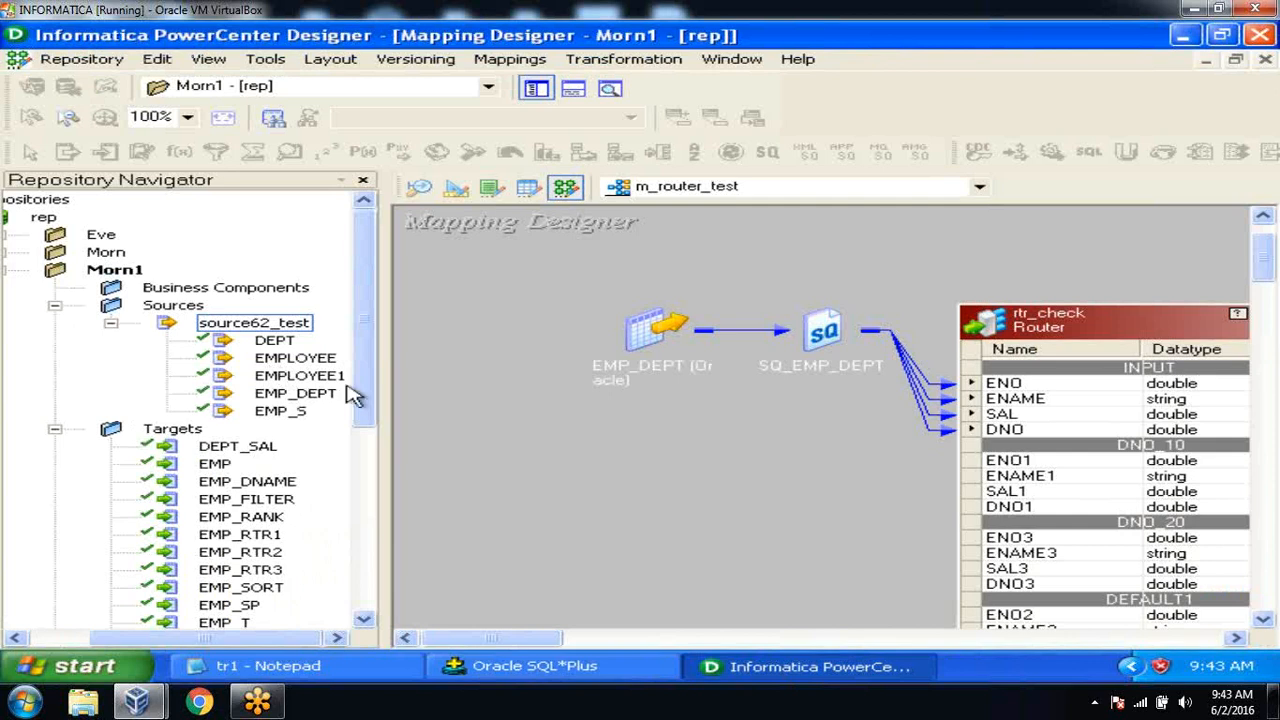
pyautogui.click(500, 668)
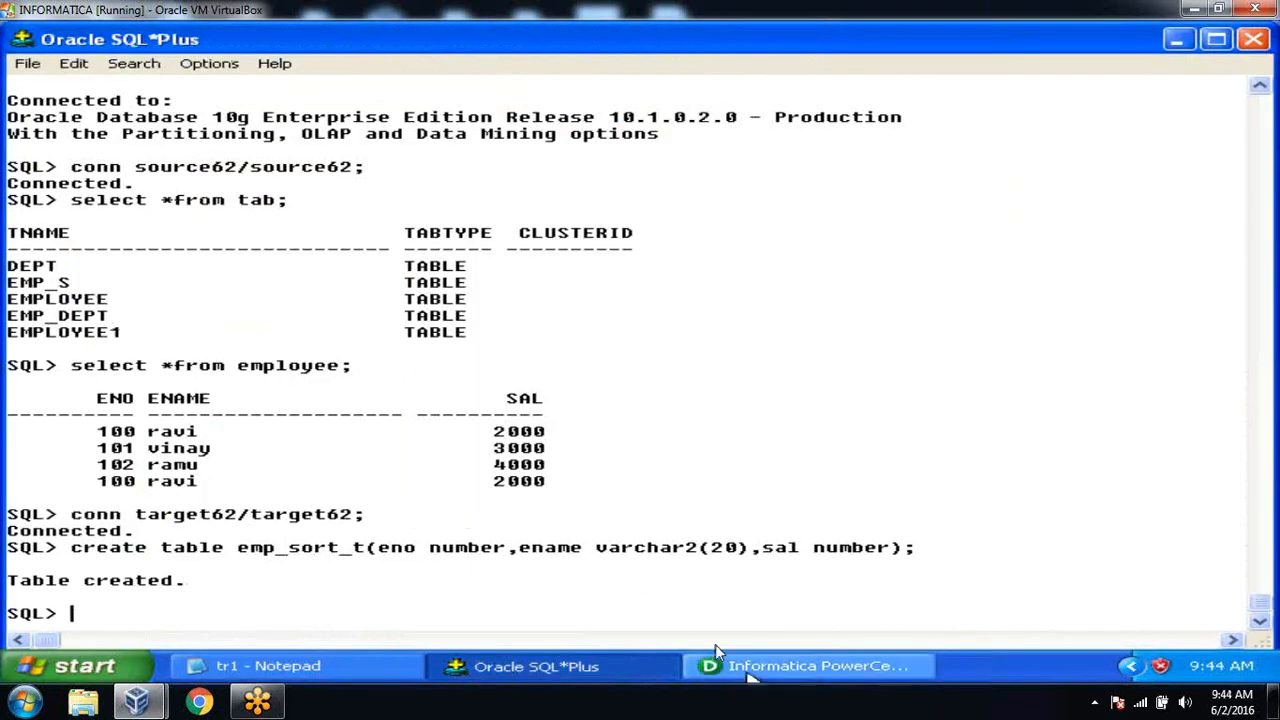
pyautogui.click(760, 668)
pyautogui.moveTo(363, 400); pyautogui.dragTo(363, 434)
# Switch to Target Designer and clear all definitions from the workspace.
pyautogui.click(452, 192)
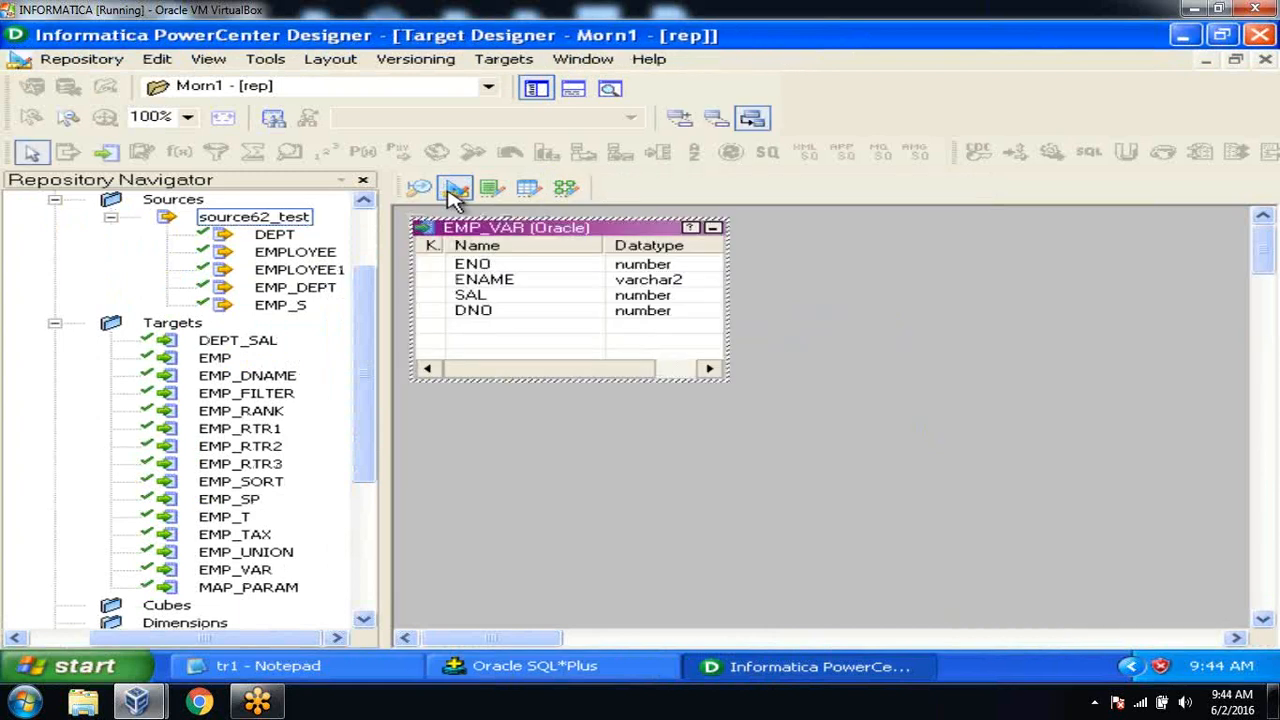
pyautogui.rightClick(817, 257)
pyautogui.click(853, 274)
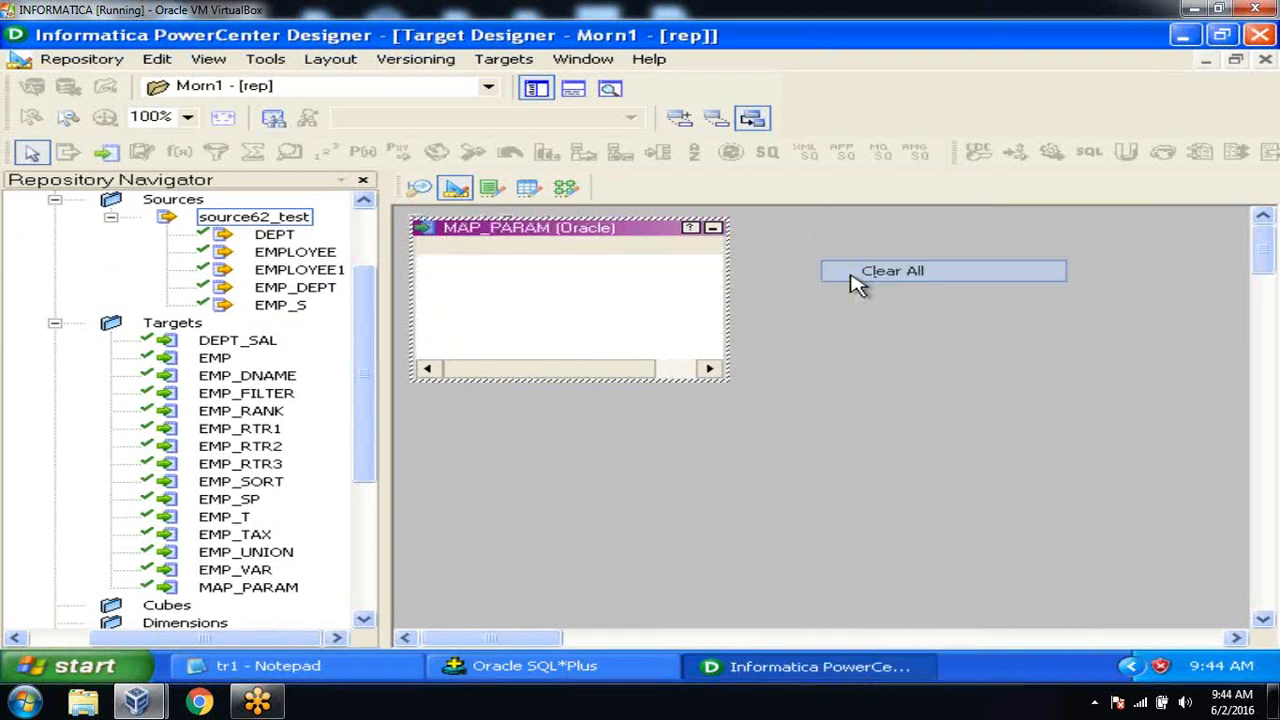
pyautogui.click(503, 60)
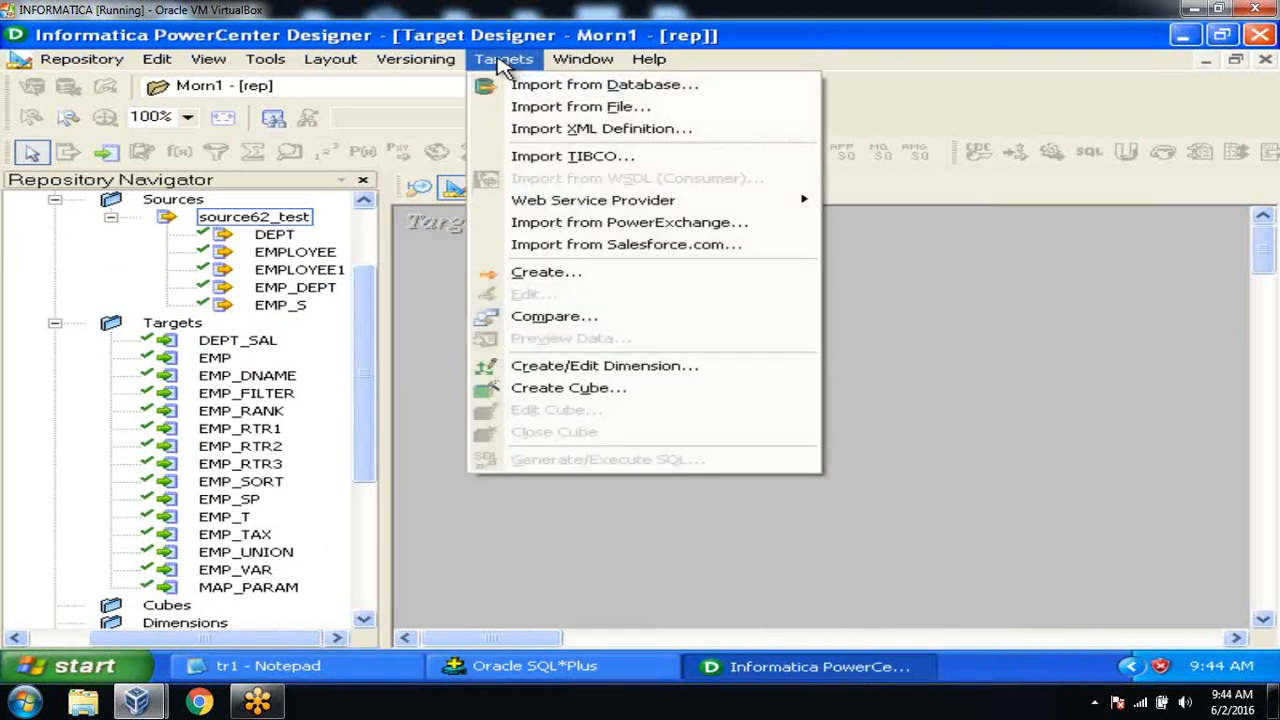
pyautogui.click(512, 86)
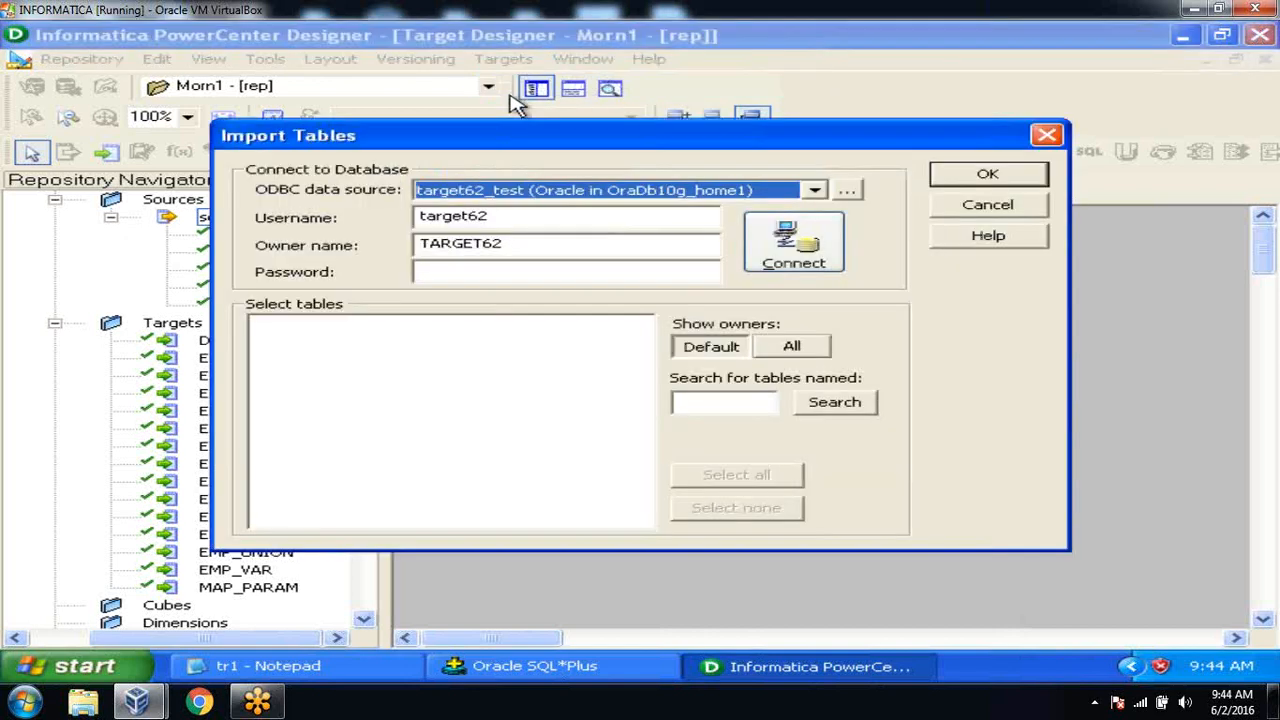
pyautogui.click(556, 272)
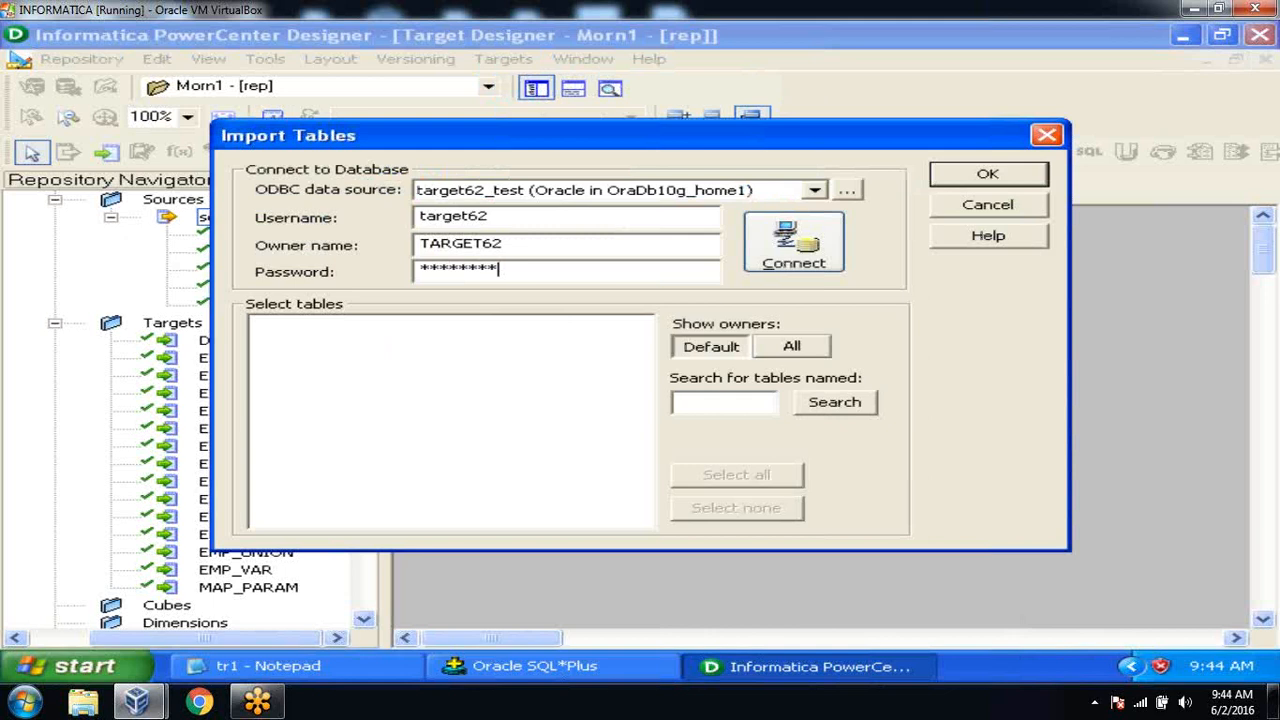
pyautogui.click(786, 238)
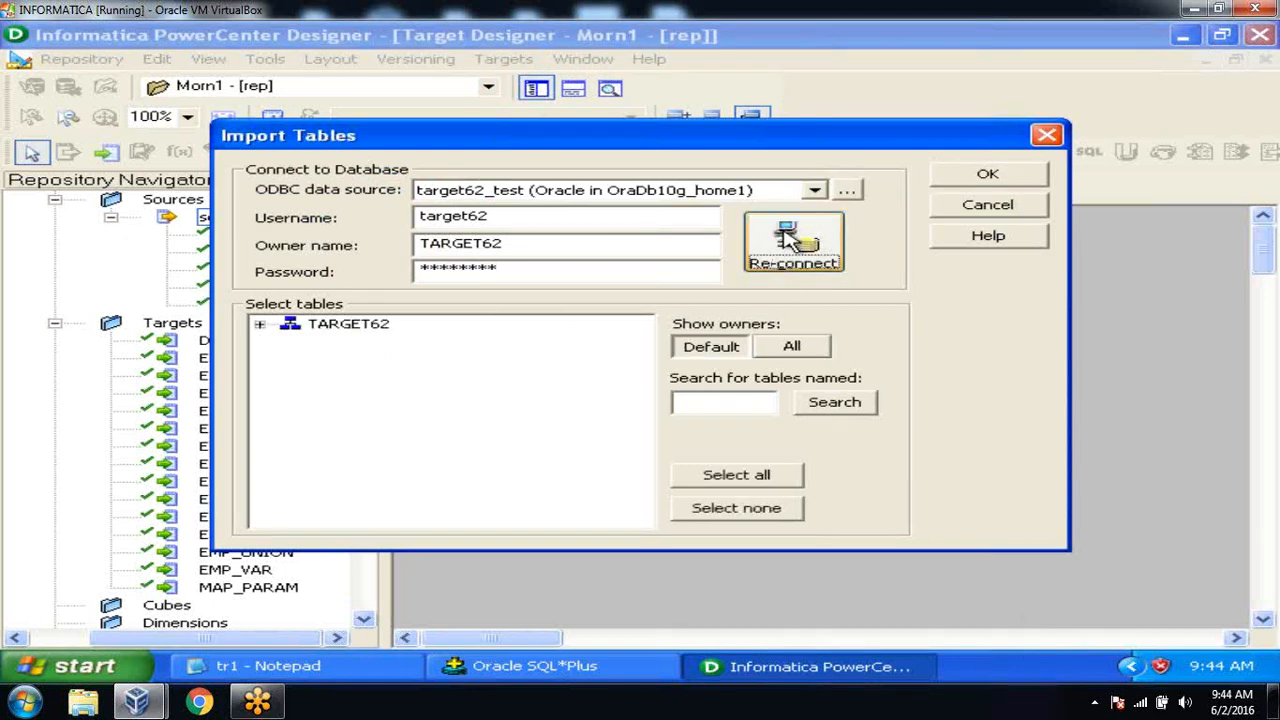
pyautogui.click(260, 325)
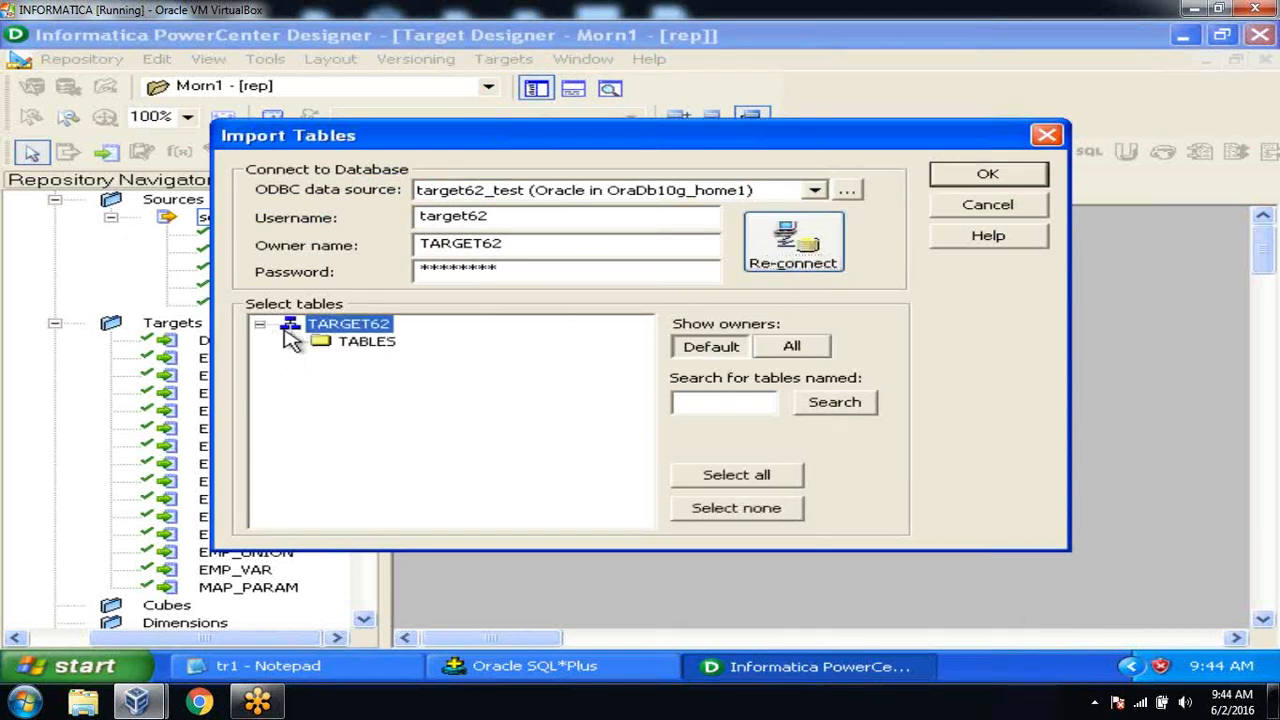
pyautogui.click(290, 341)
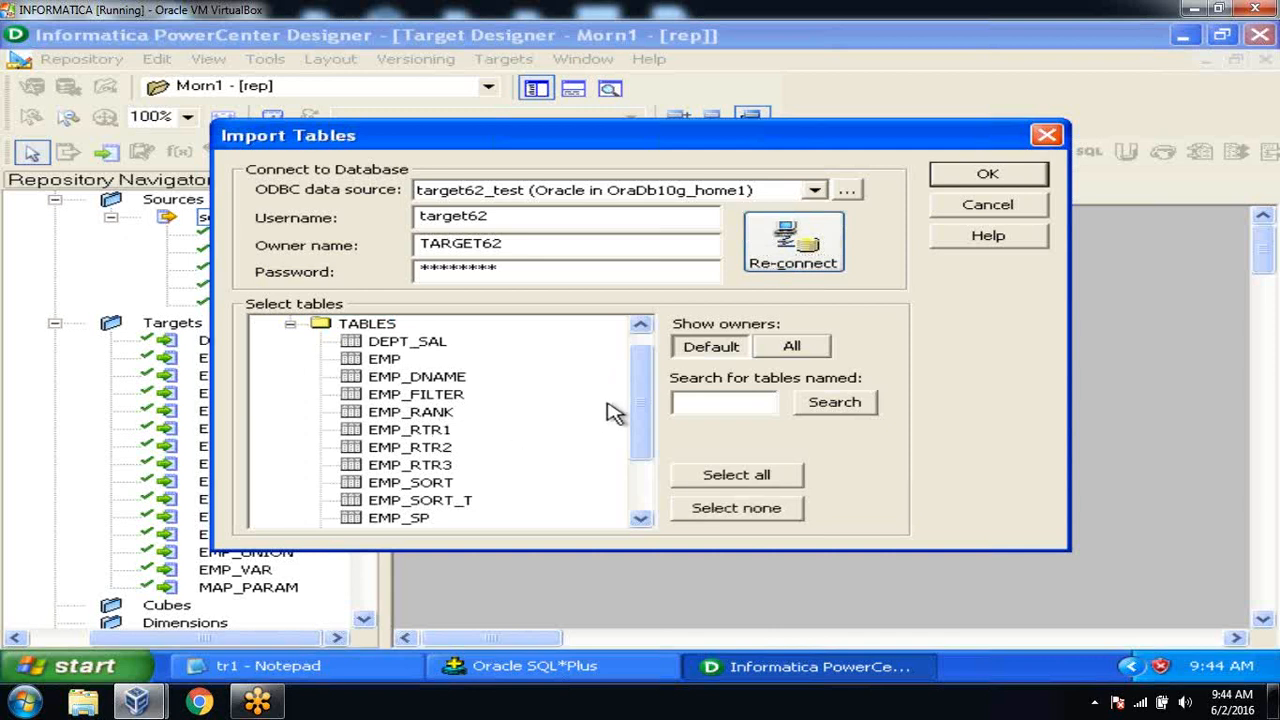
pyautogui.click(462, 500)
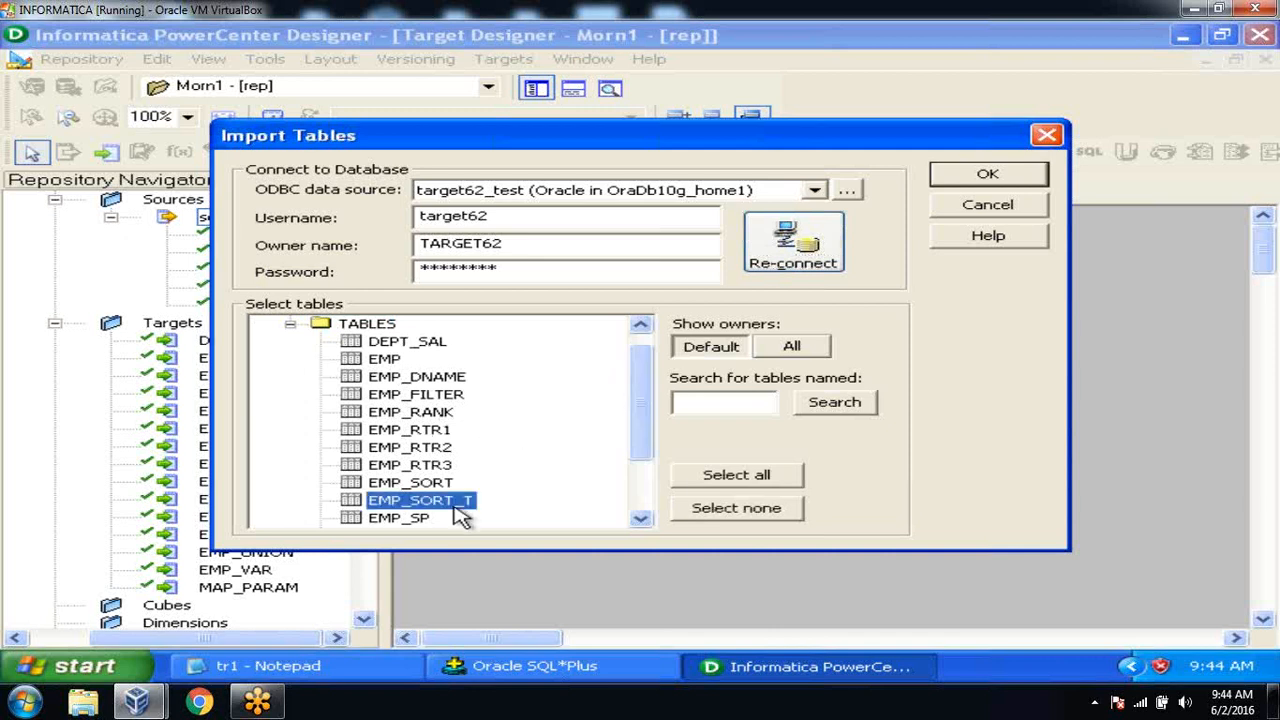
pyautogui.click(986, 175)
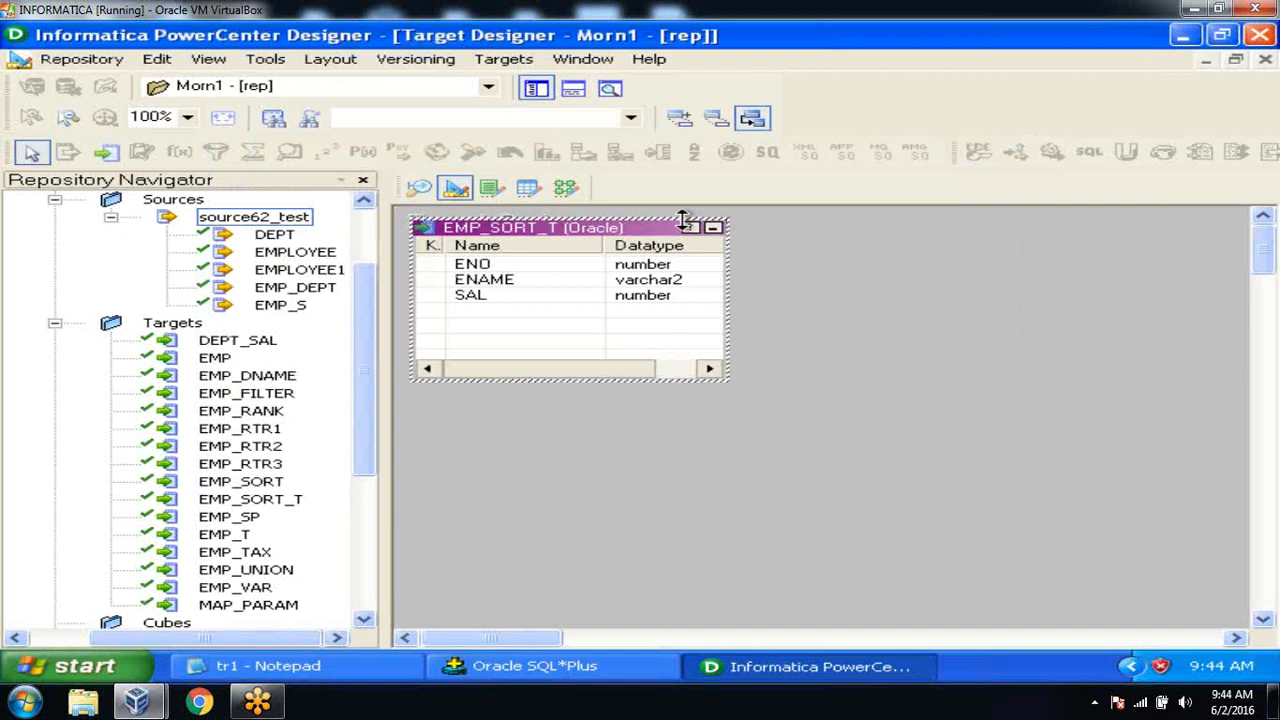
pyautogui.click(72, 59)
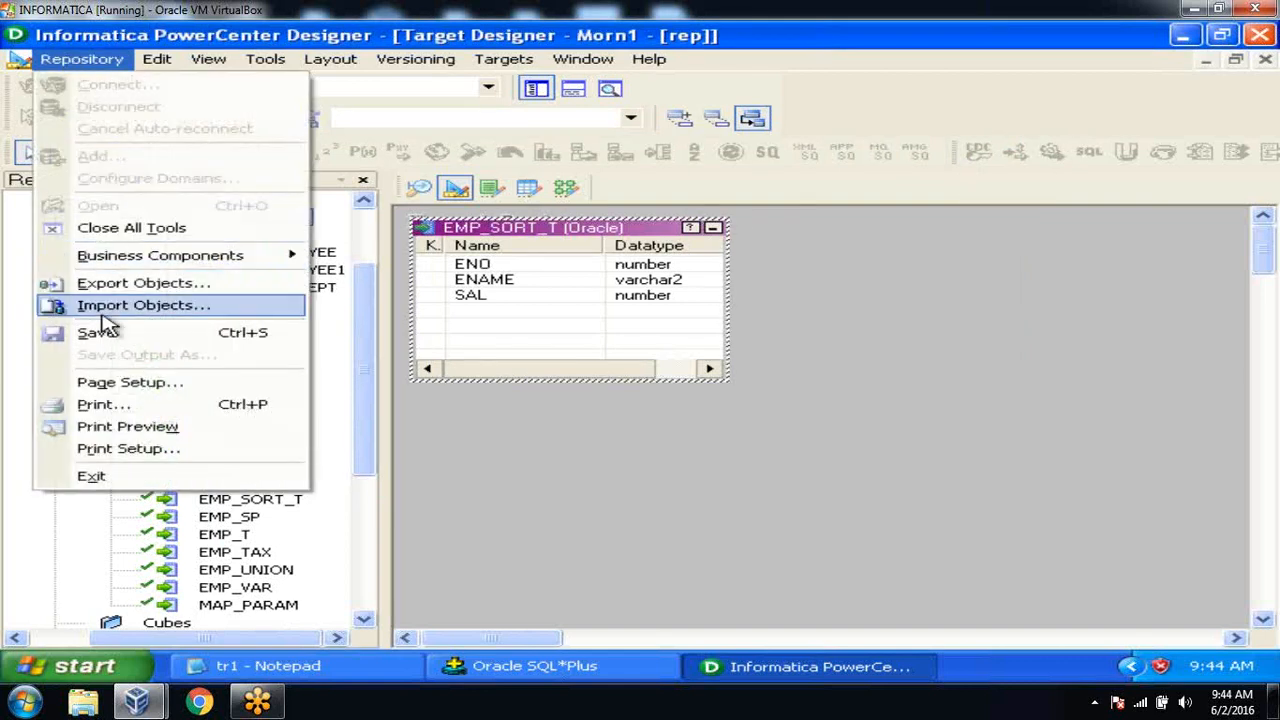
pyautogui.click(106, 333)
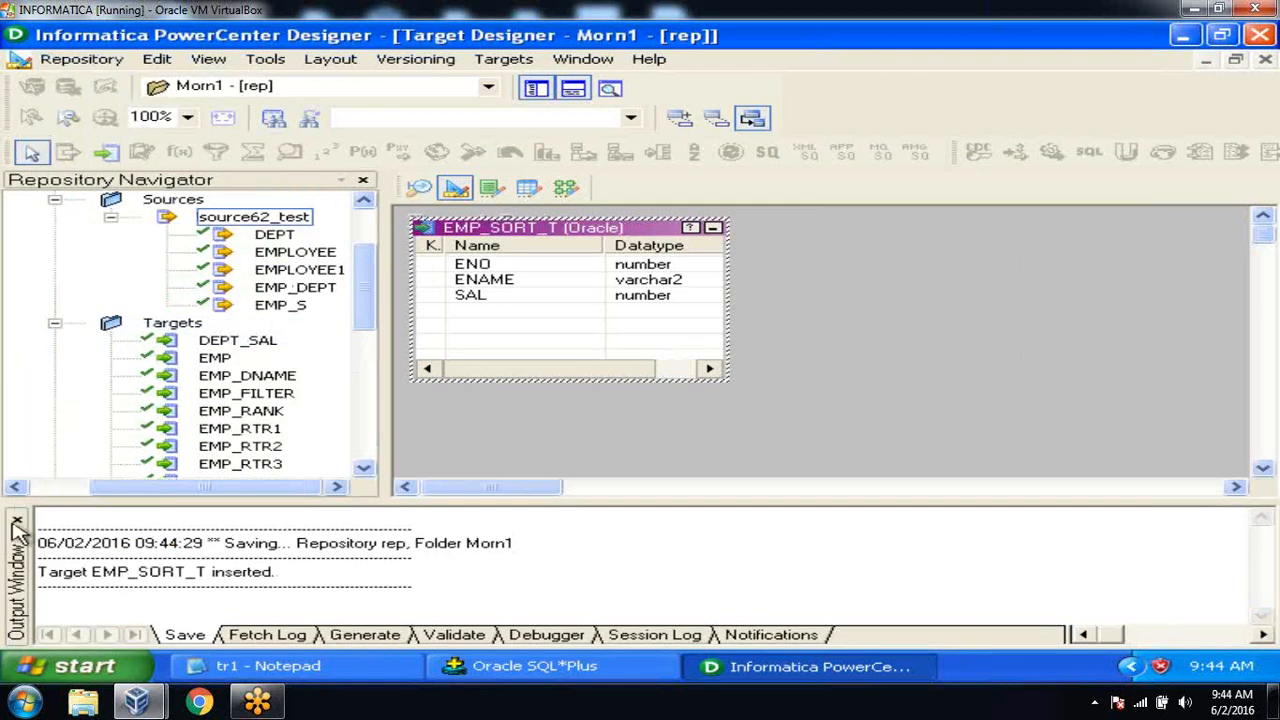
# Create a new mapping named m_sorter_test1 in Mapping Designer, getting past the duplicate-name warning.
pyautogui.click(19, 524)
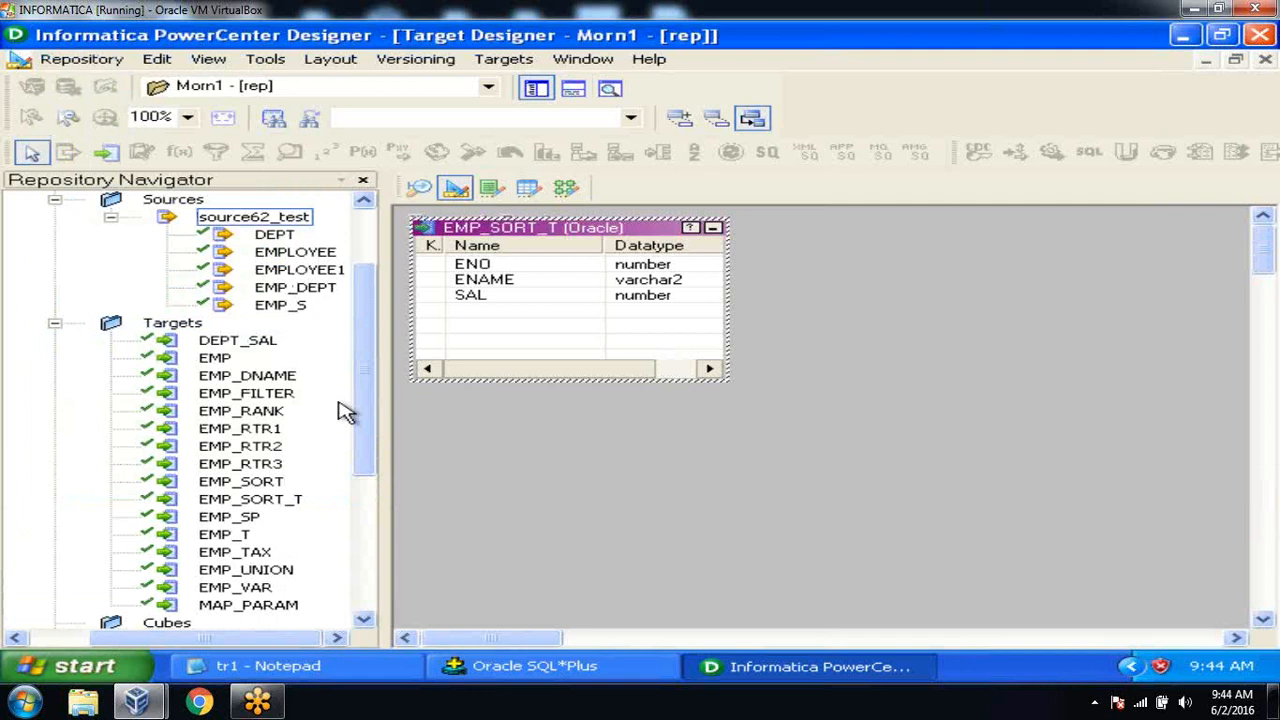
pyautogui.click(565, 189)
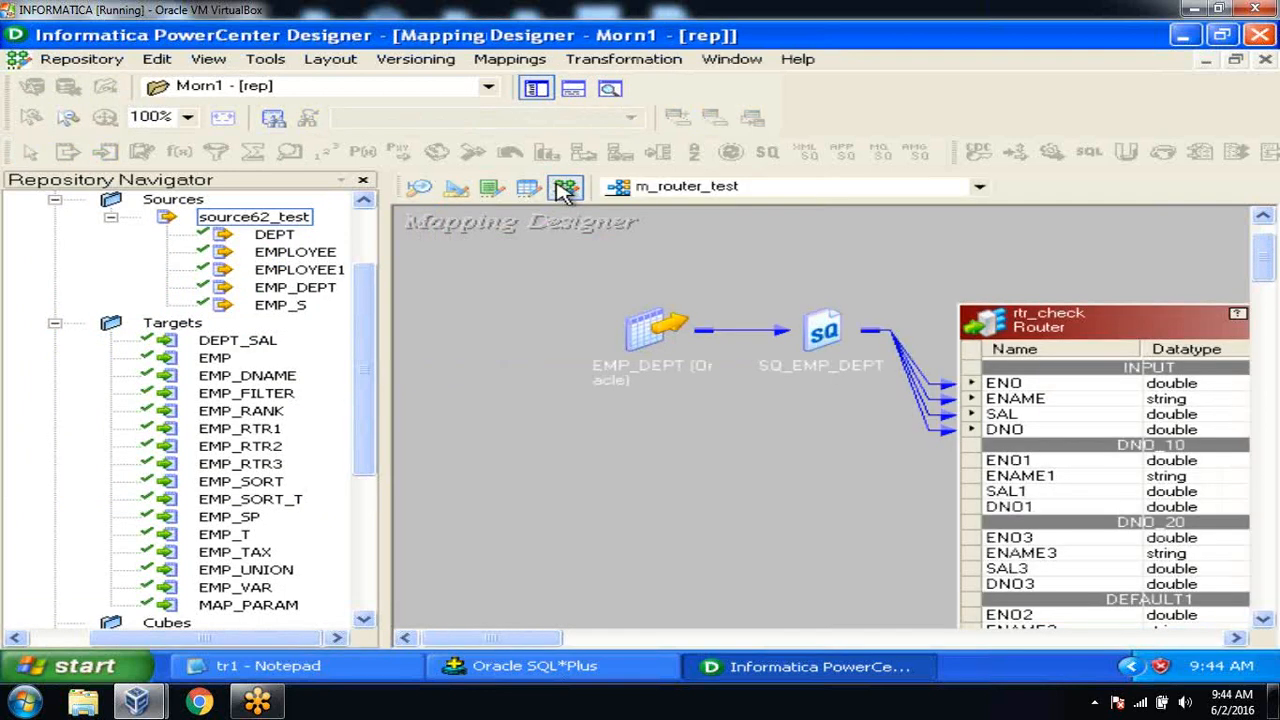
pyautogui.click(520, 62)
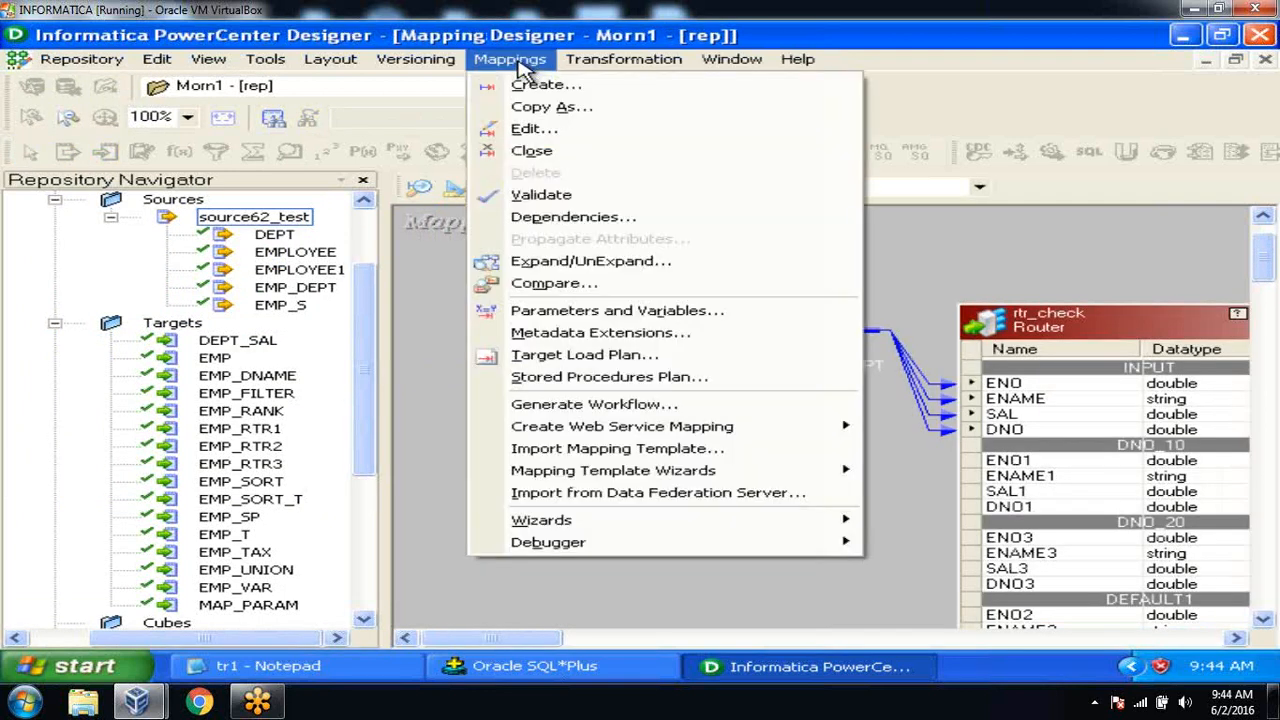
pyautogui.click(530, 82)
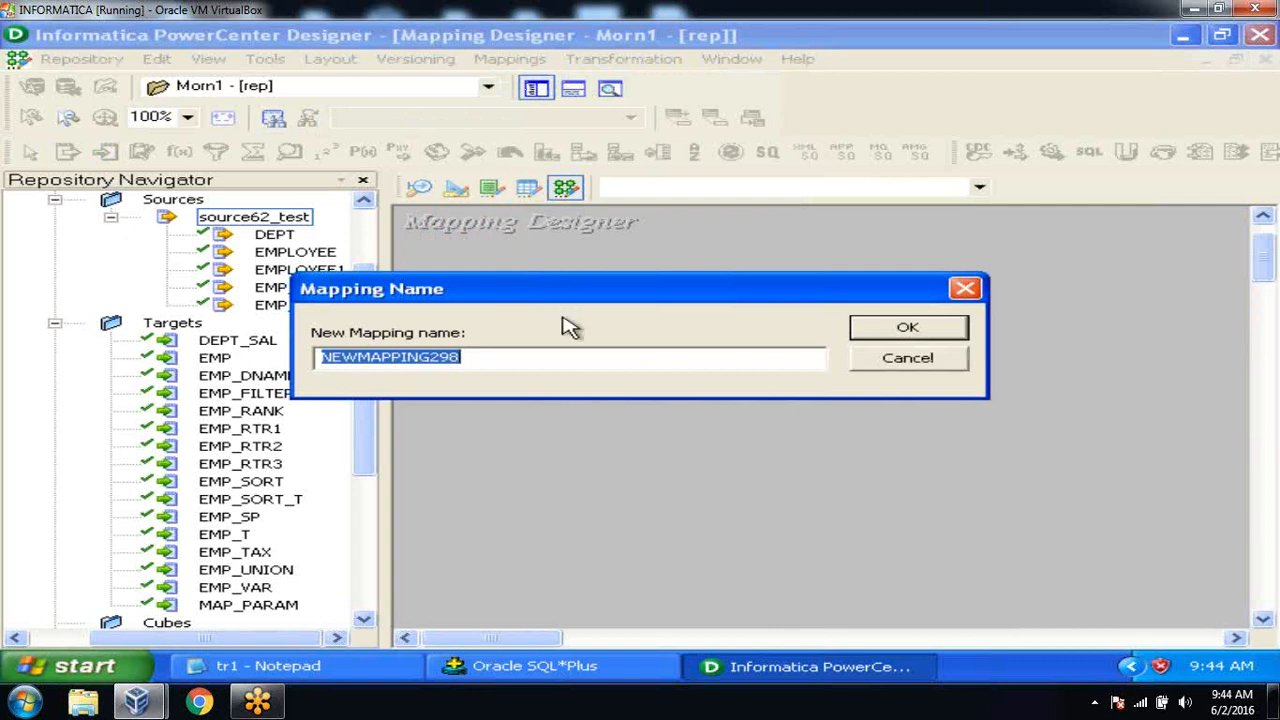
pyautogui.write('m_sorter_test')
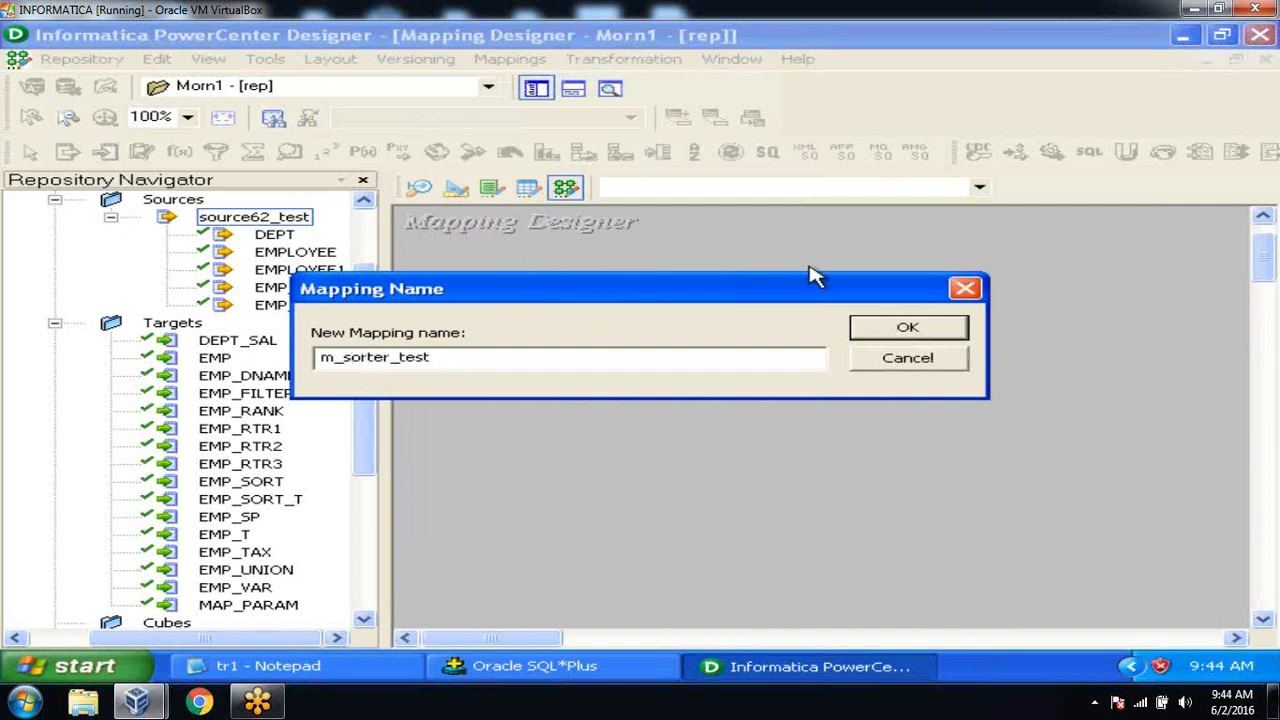
pyautogui.click(940, 324)
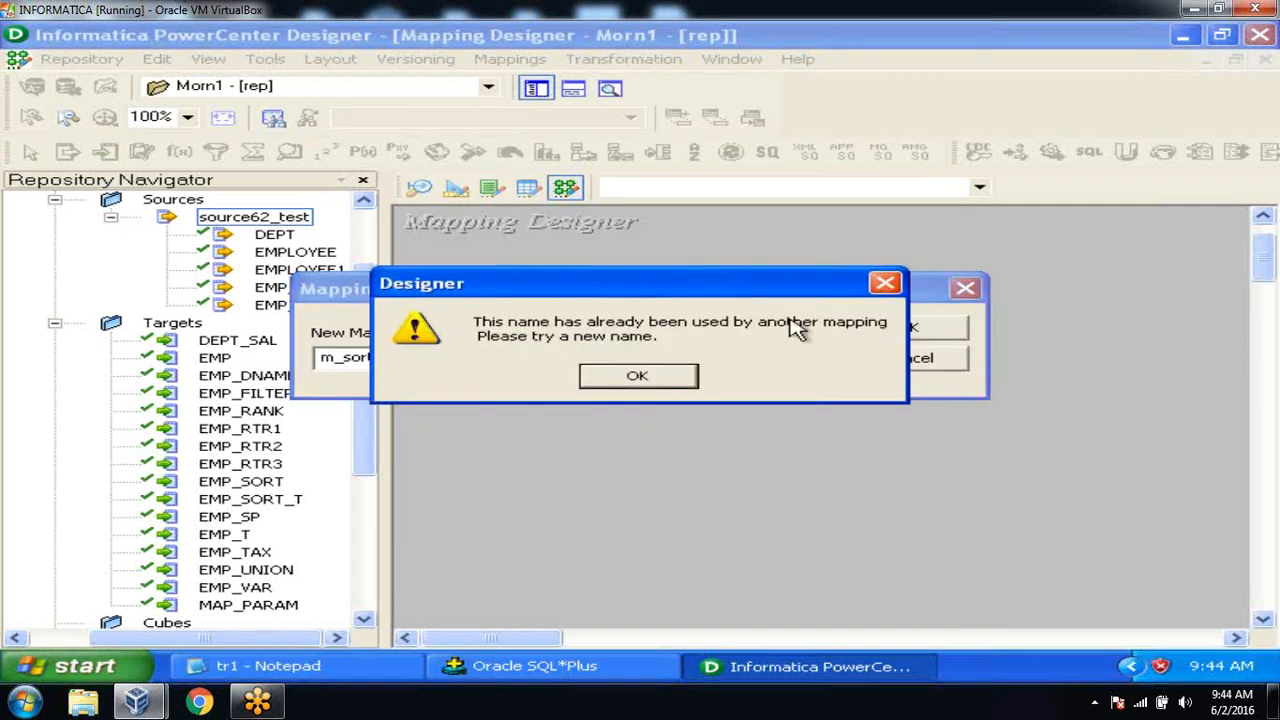
pyautogui.click(634, 378)
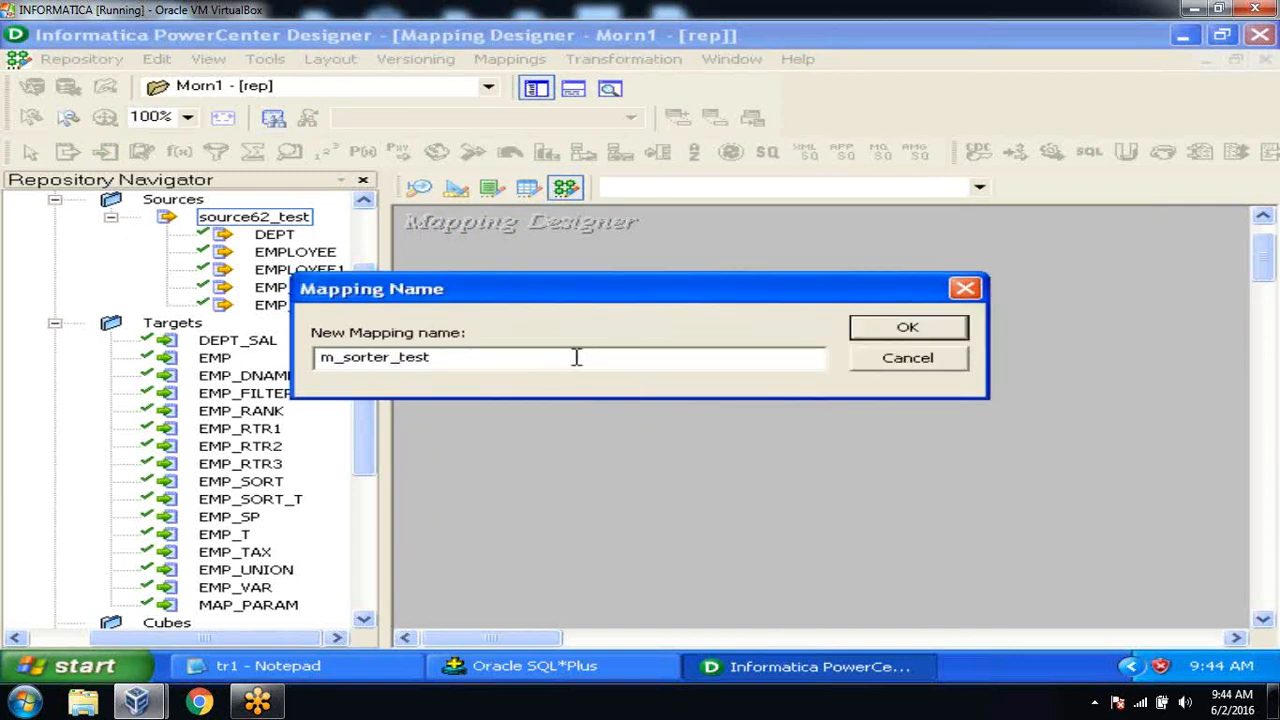
pyautogui.click(862, 326)
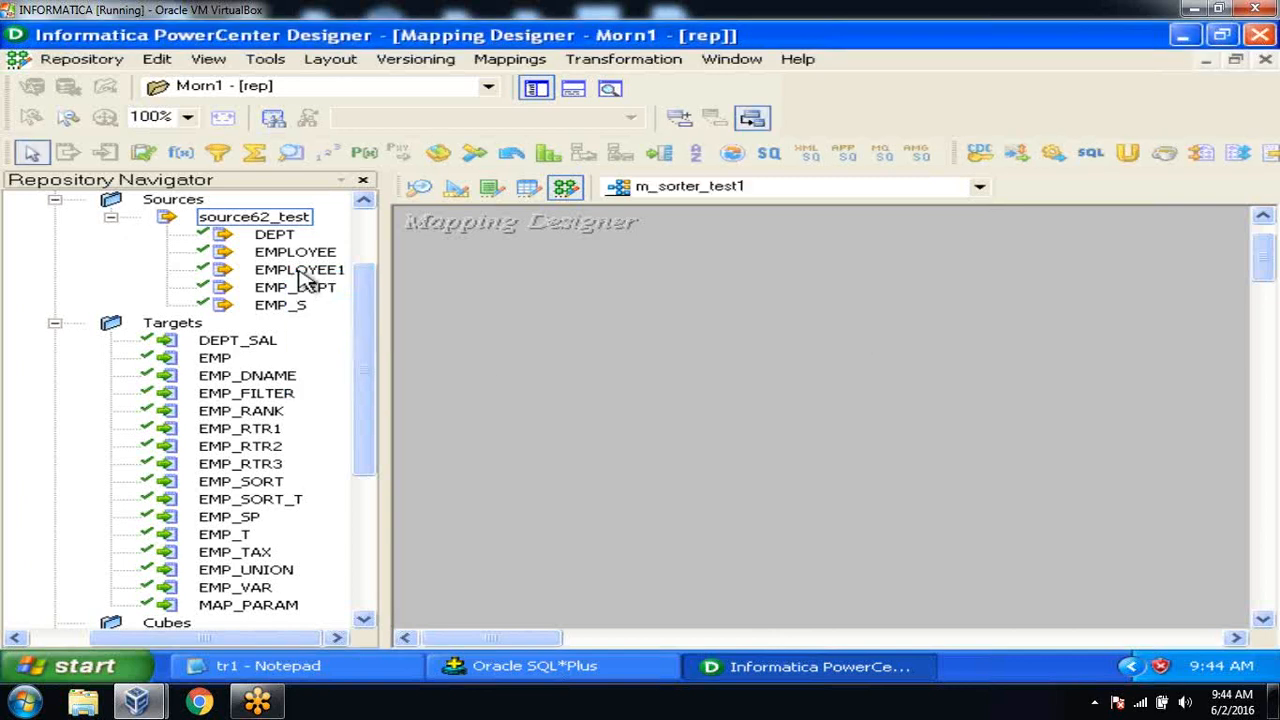
# Drag the EMPLOYEE source and EMP_SORT_T target onto the m_sorter_test1 canvas.
pyautogui.moveTo(296, 256); pyautogui.dragTo(533, 300)
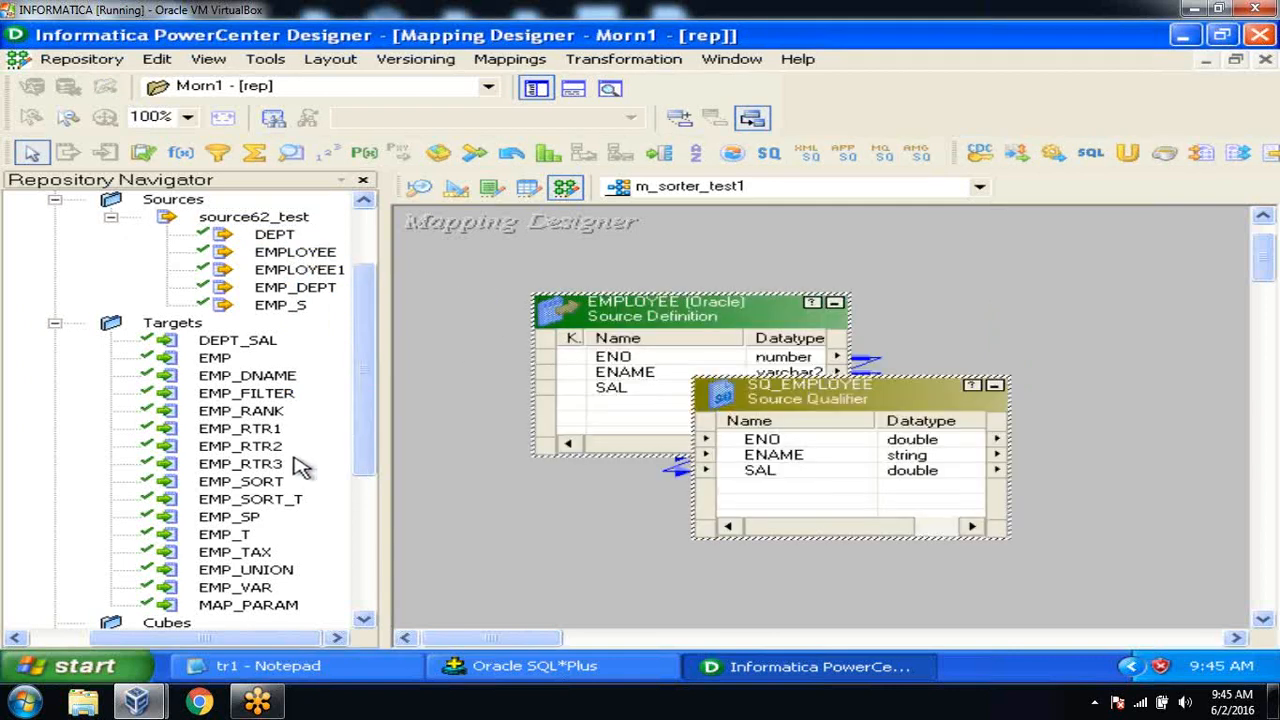
pyautogui.click(272, 505)
pyautogui.moveTo(272, 505); pyautogui.dragTo(1046, 335)
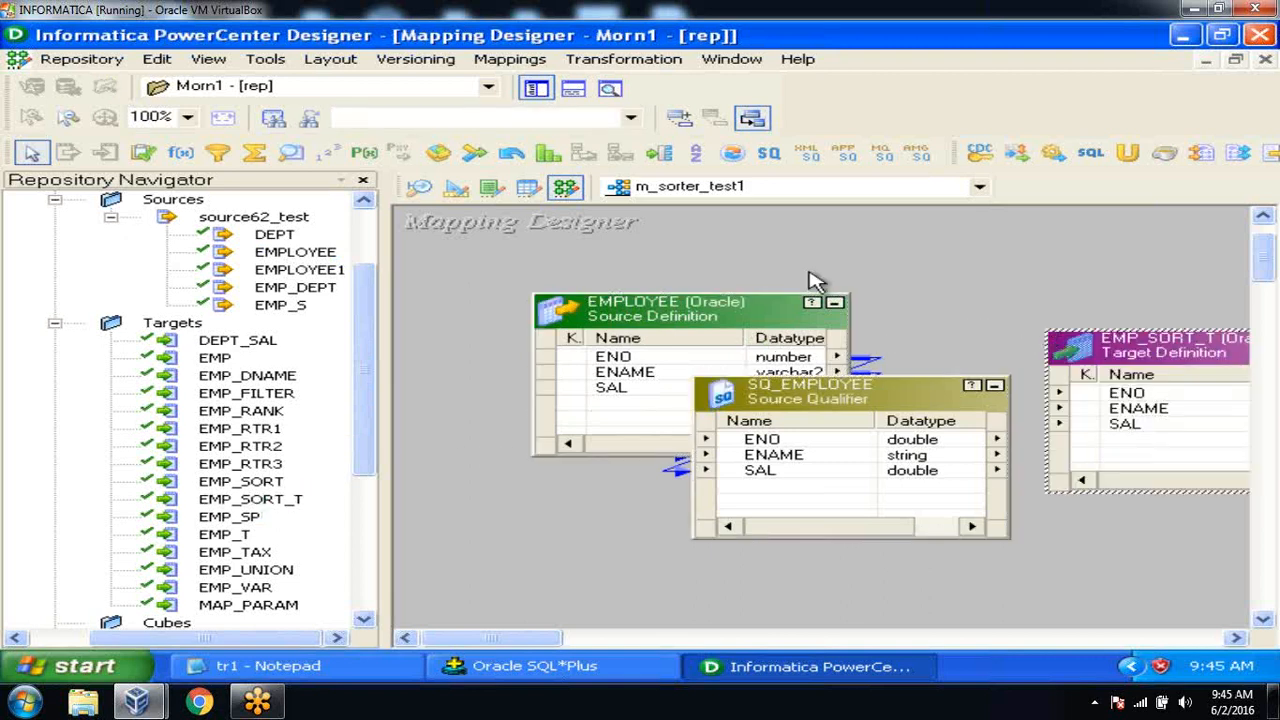
# Hide the Navigator and arrange EMPLOYEE, SQ_EMPLOYEE and EMP_SORT_T from left to right.
pyautogui.click(537, 90)
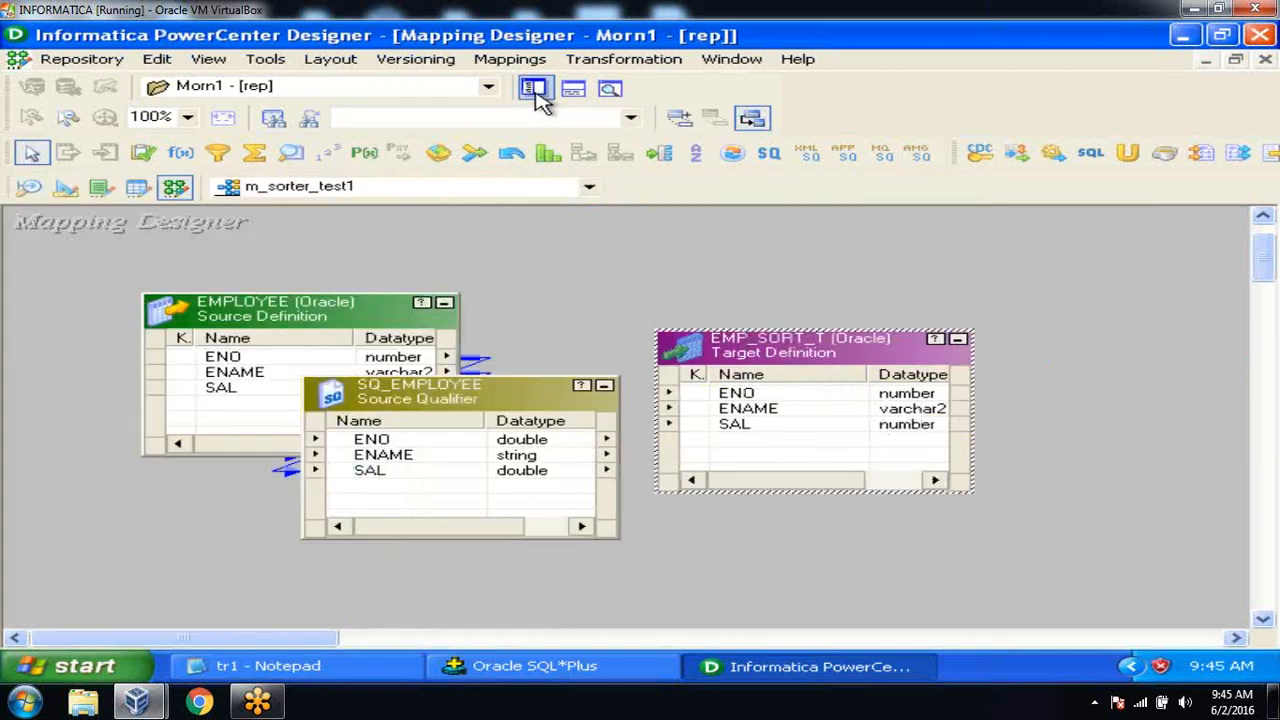
pyautogui.click(445, 304)
pyautogui.moveTo(171, 323); pyautogui.dragTo(91, 273)
pyautogui.moveTo(380, 383); pyautogui.dragTo(210, 389)
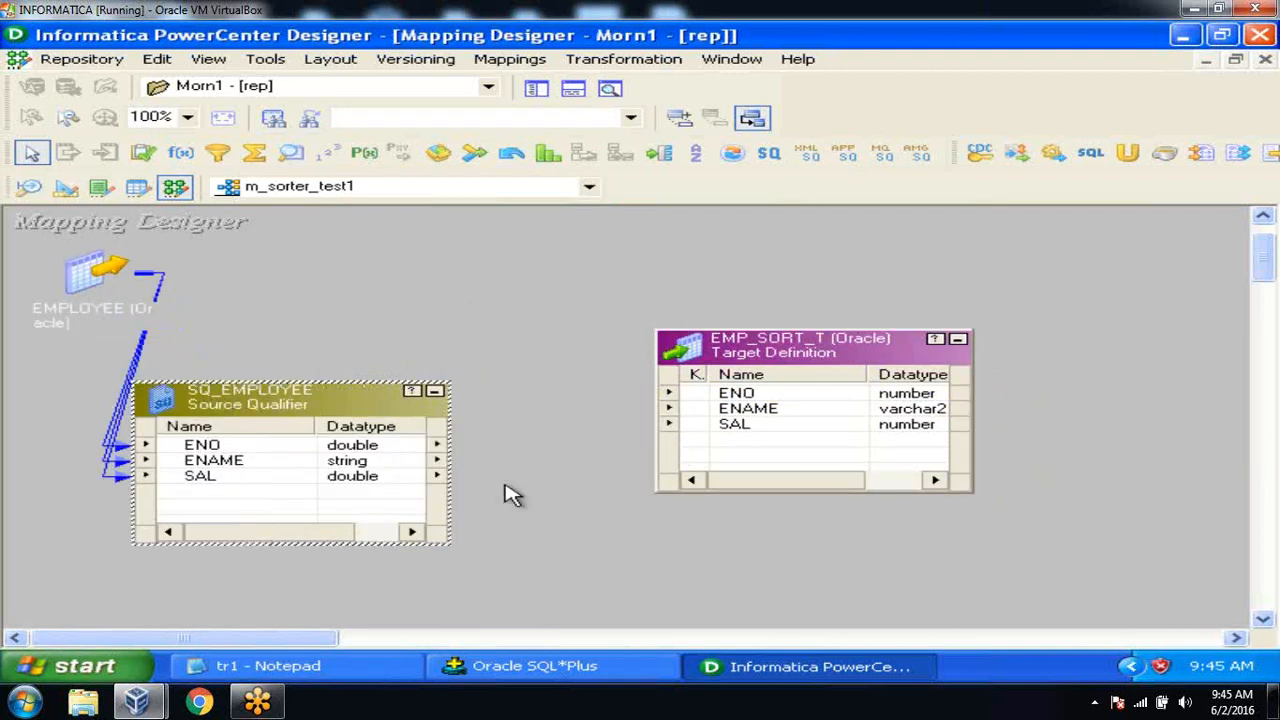
pyautogui.moveTo(809, 354); pyautogui.dragTo(1007, 384)
pyautogui.click(674, 331)
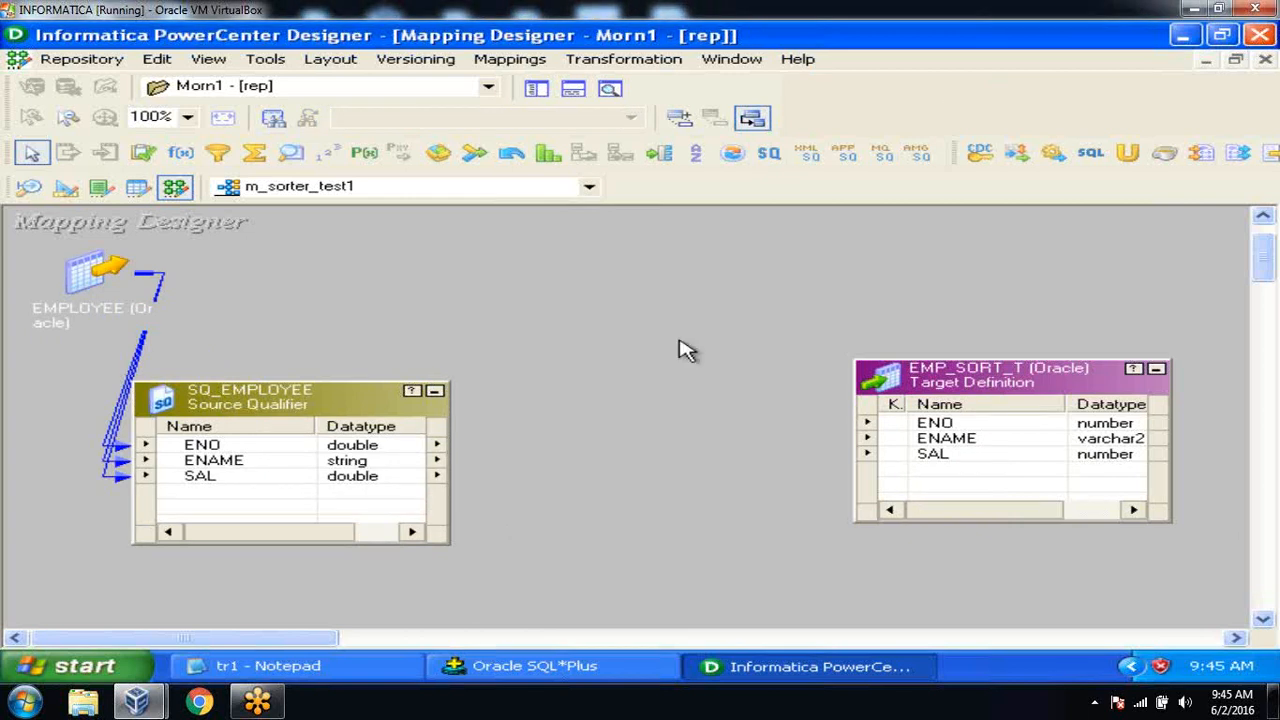
pyautogui.click(645, 60)
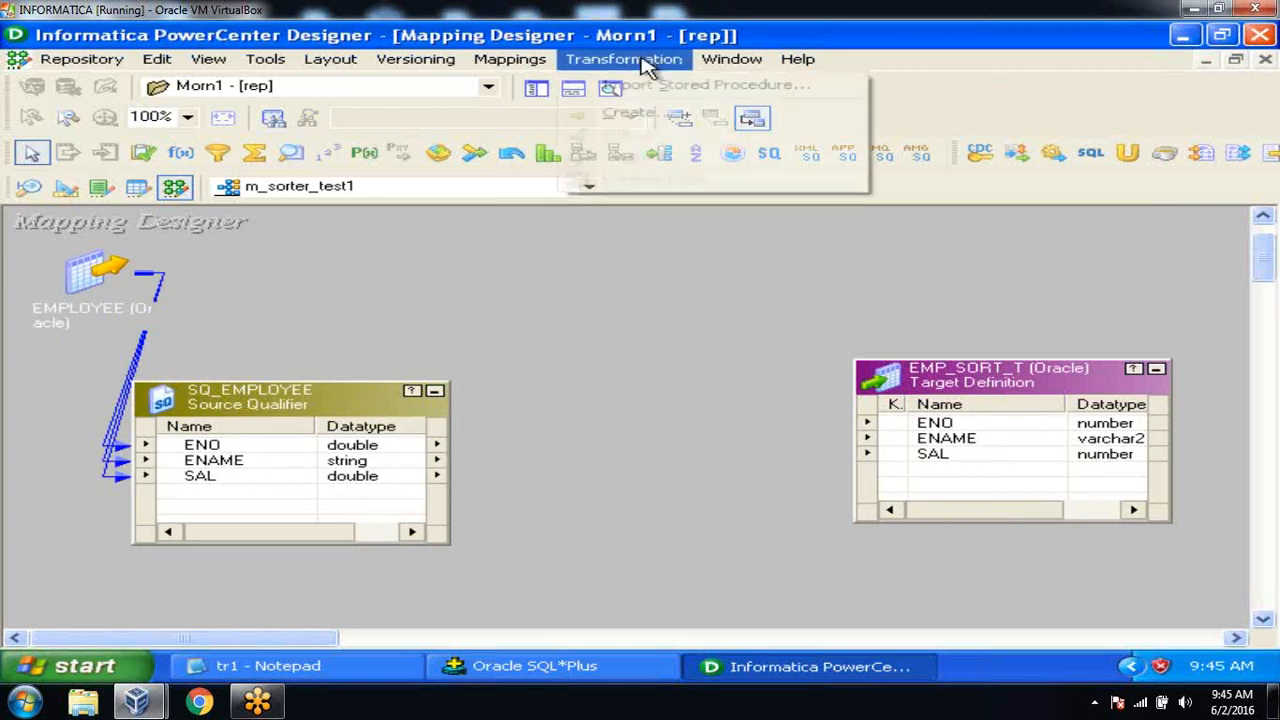
# Create a Sorter transformation named srt_test and place it just before EMP_SORT_T.
pyautogui.click(650, 113)
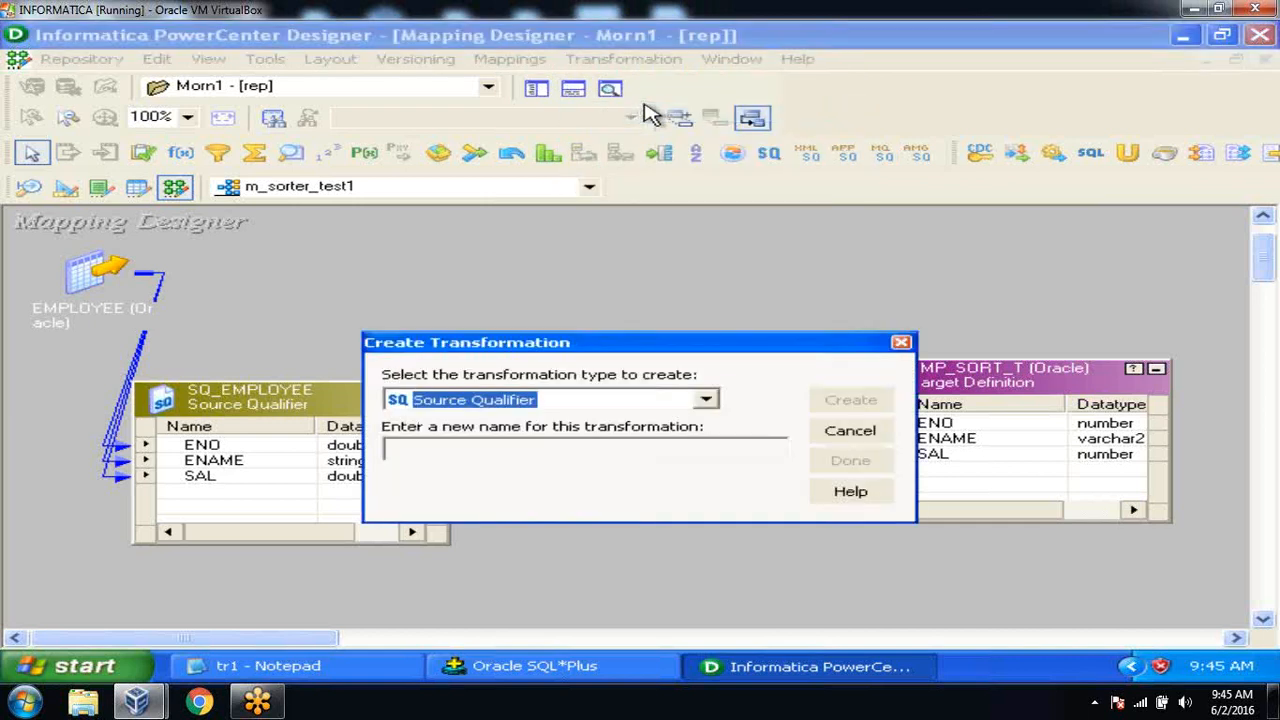
pyautogui.click(706, 399)
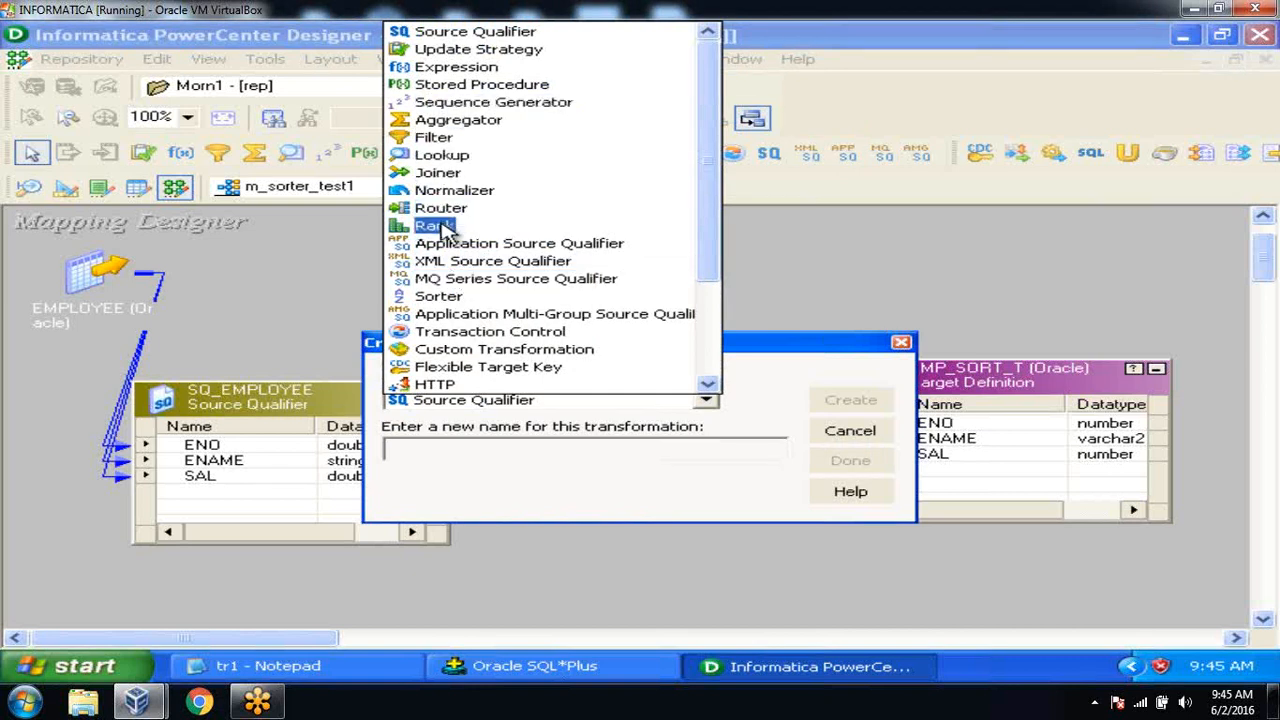
pyautogui.click(440, 297)
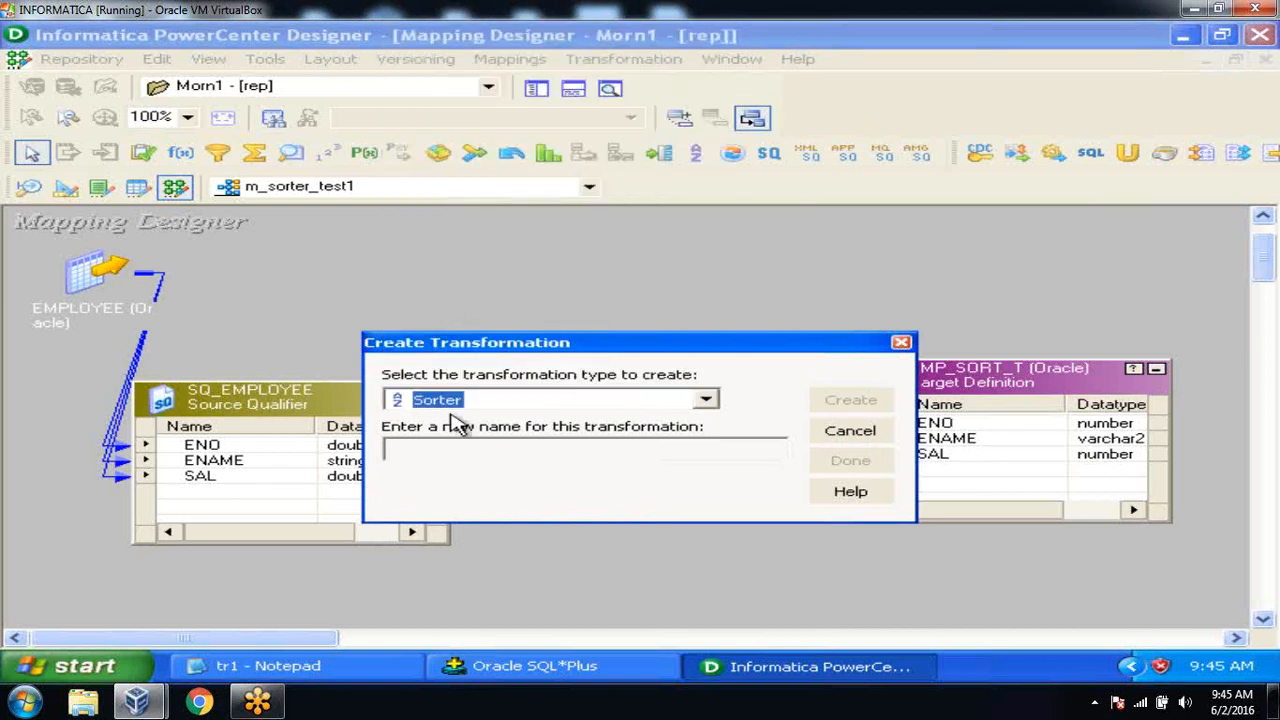
pyautogui.click(449, 451)
pyautogui.write('srt_test')
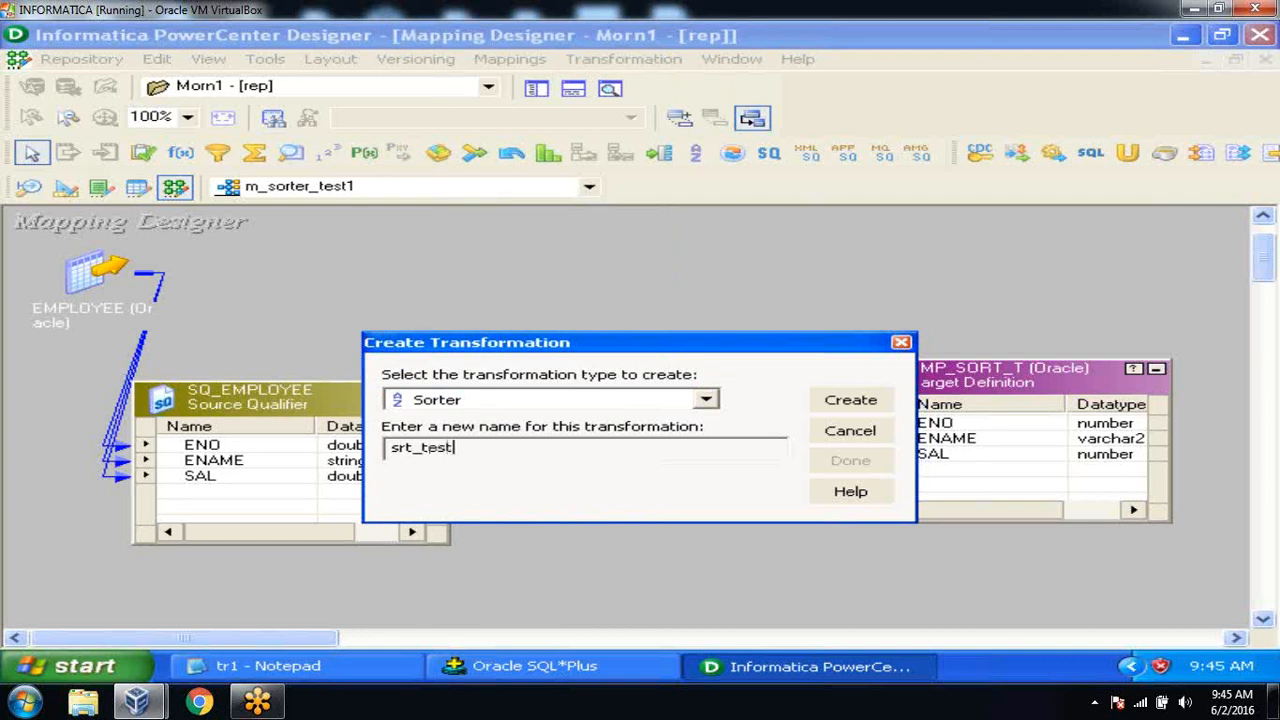
pyautogui.press('Return')
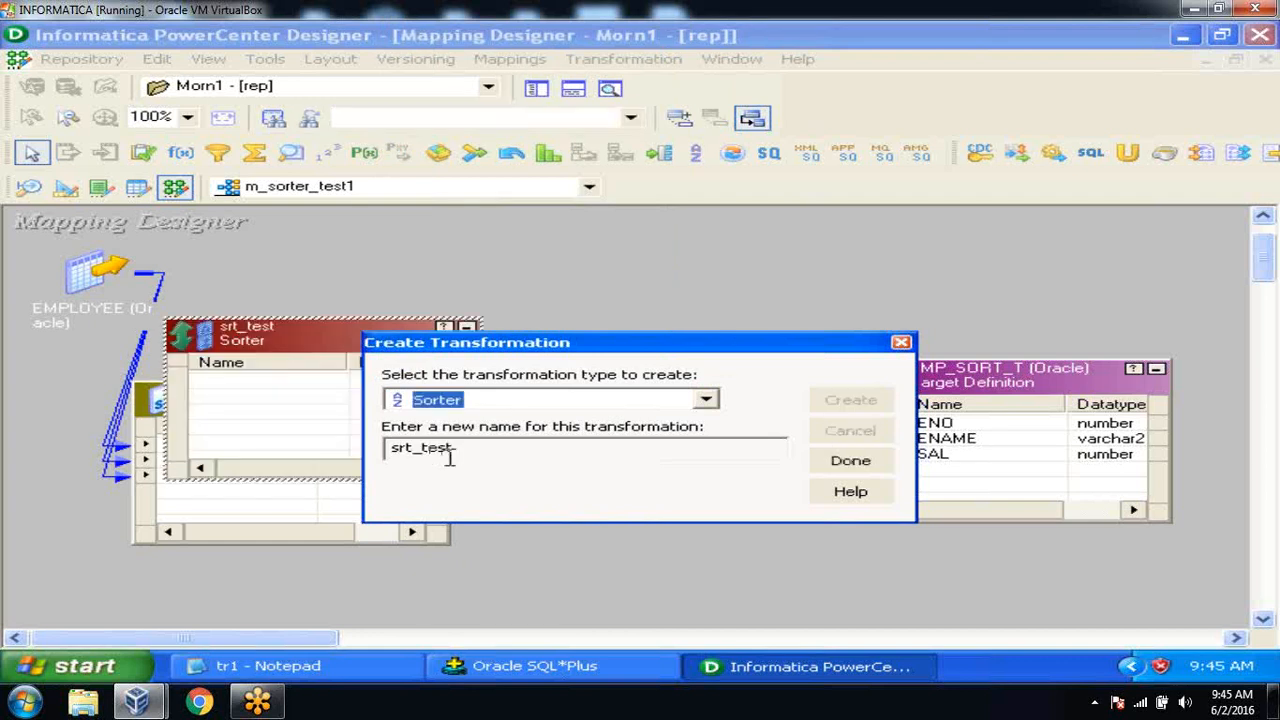
pyautogui.click(850, 461)
pyautogui.moveTo(352, 345); pyautogui.dragTo(700, 403)
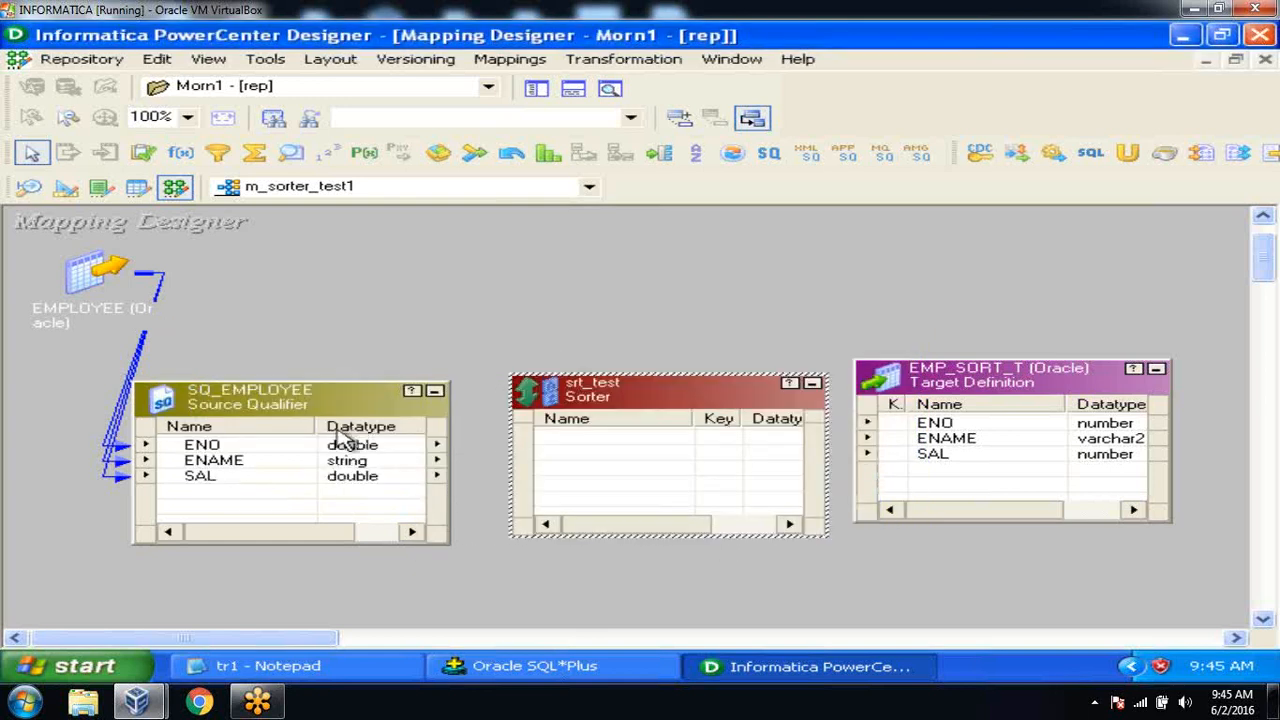
# Link ENO, ENAME and SAL from SQ_EMPLOYEE into srt_test.
pyautogui.moveTo(292, 405); pyautogui.dragTo(247, 406)
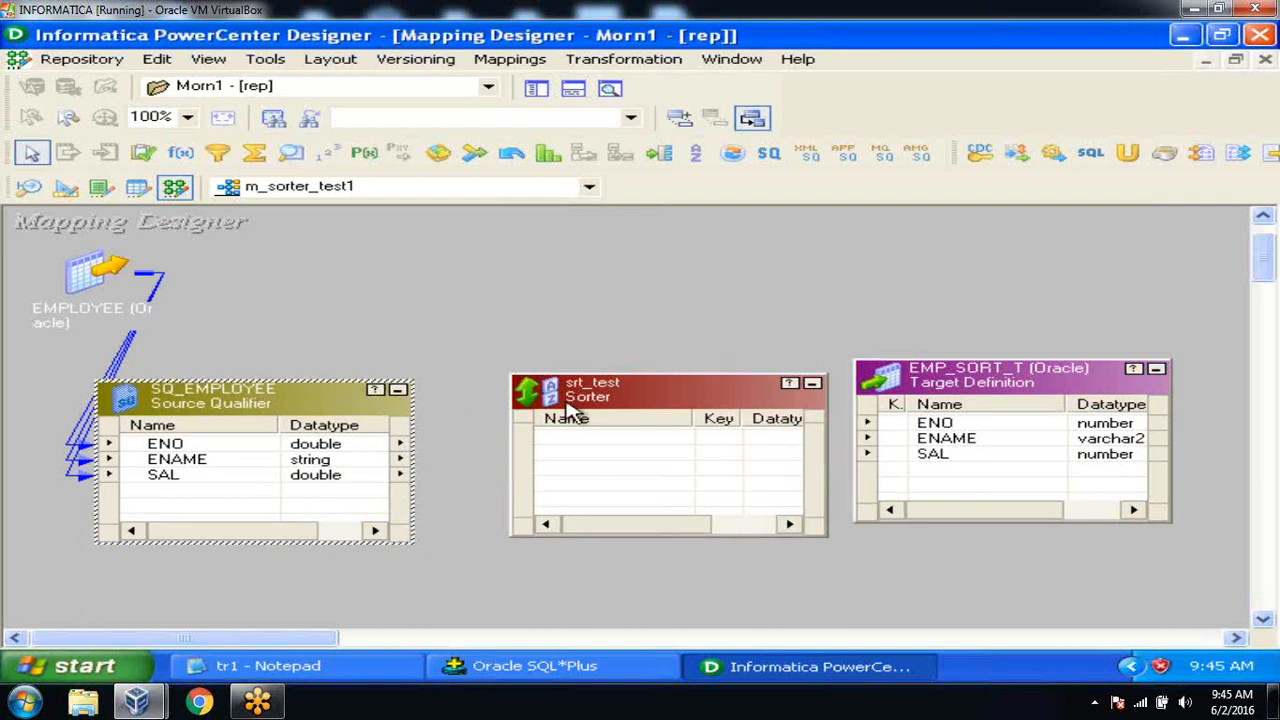
pyautogui.moveTo(594, 400); pyautogui.dragTo(556, 390)
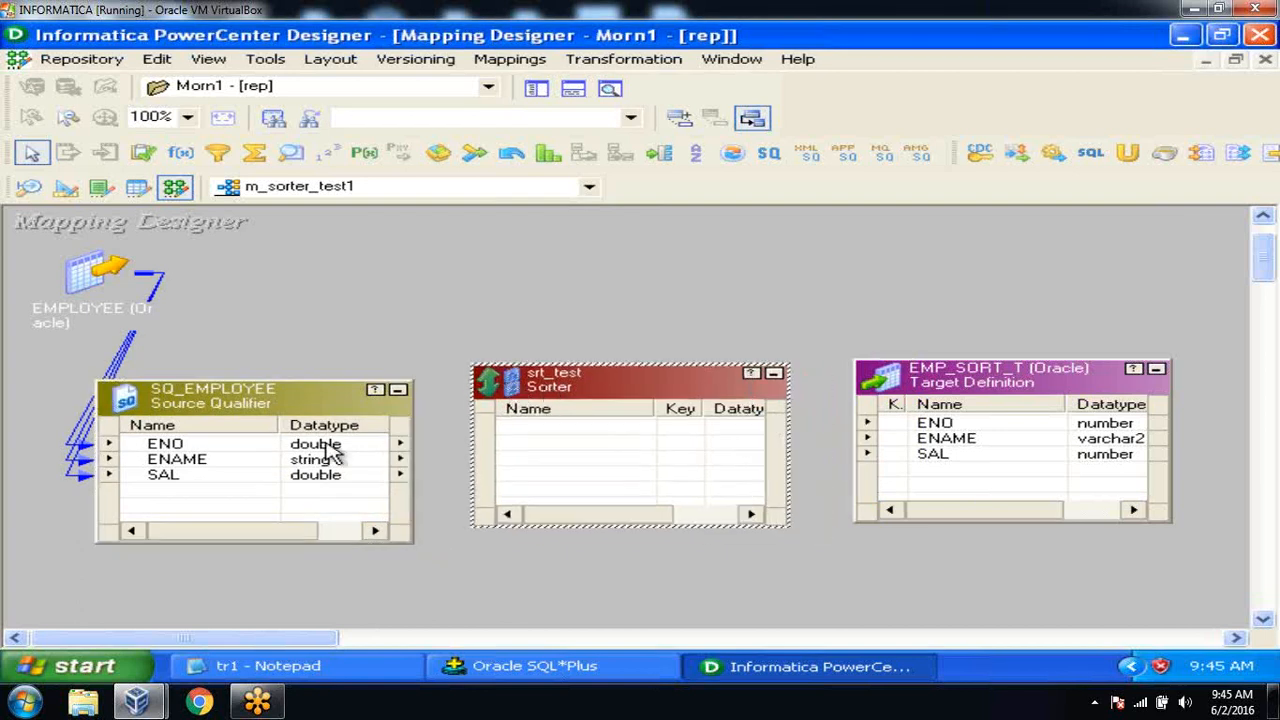
pyautogui.click(266, 449)
pyautogui.hotkey('shift', 'Down')
pyautogui.hotkey('shift', 'Down')
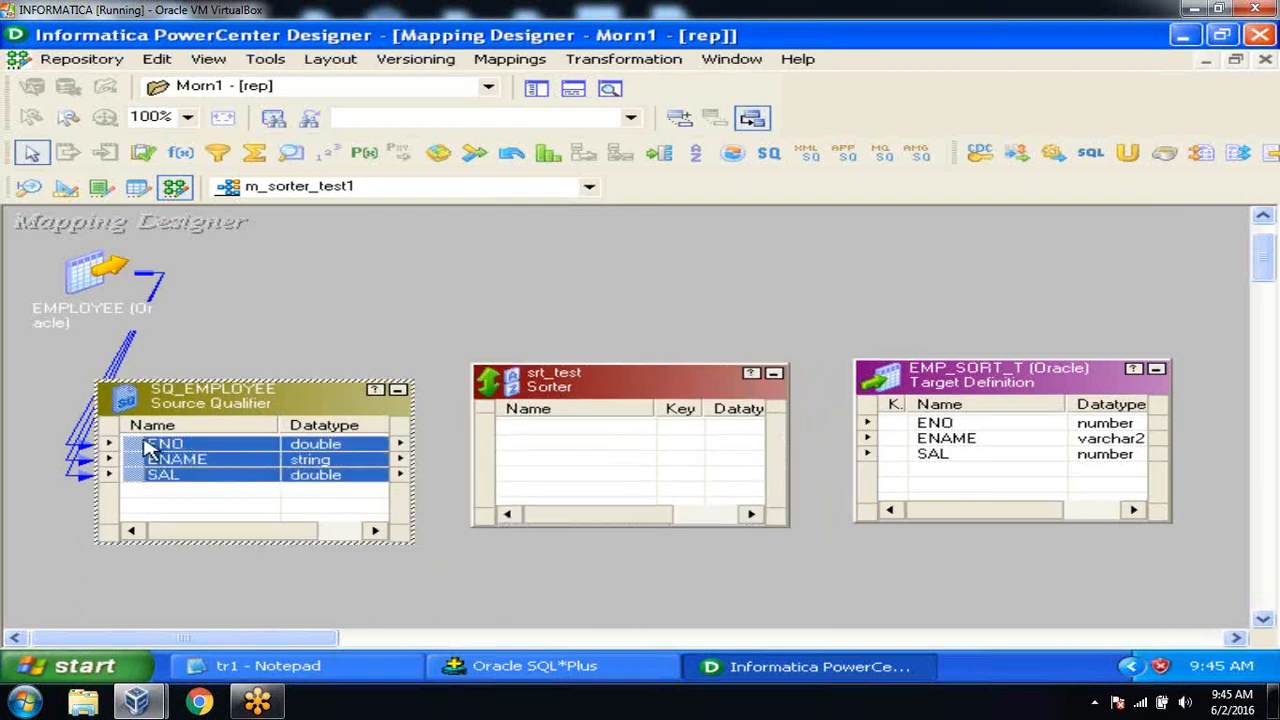
pyautogui.moveTo(140, 450); pyautogui.dragTo(540, 440)
# Link srt_test's ENO, ENAME and SAL ports to EMP_SORT_T and save the mapping.
pyautogui.click(548, 435)
pyautogui.hotkey('shift', 'Down')
pyautogui.hotkey('shift', 'Down')
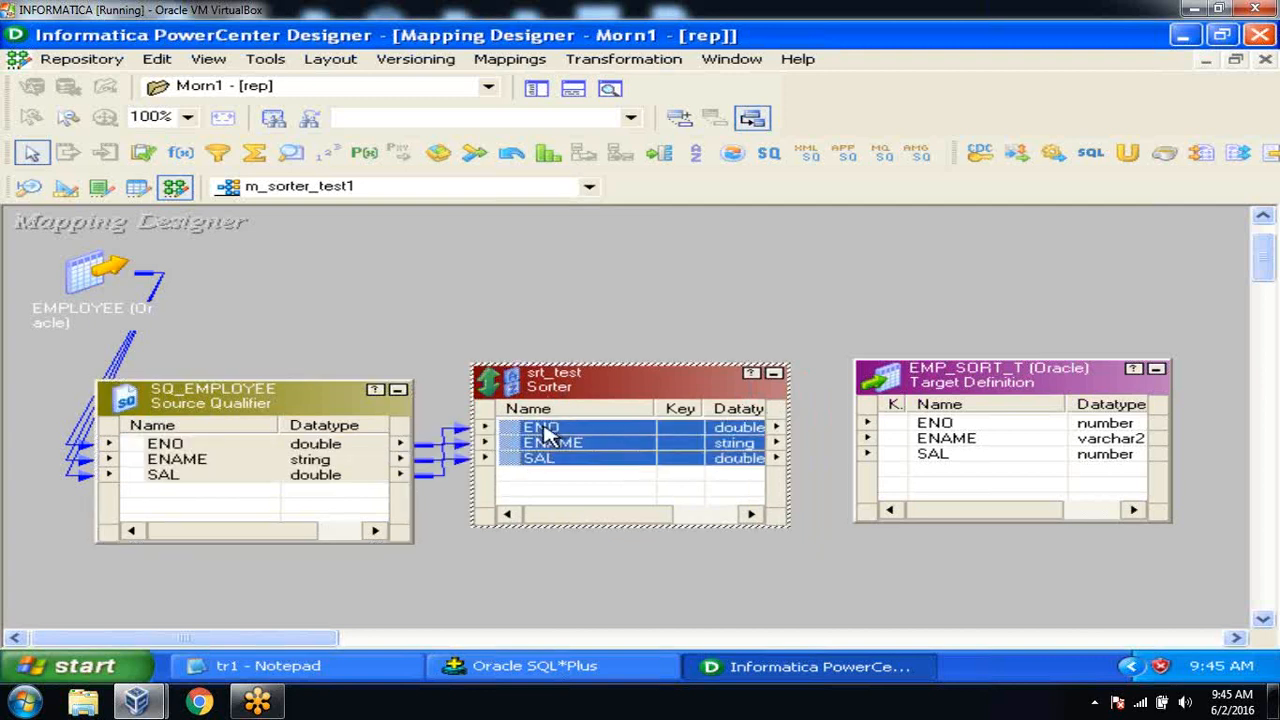
pyautogui.moveTo(515, 440); pyautogui.dragTo(963, 437)
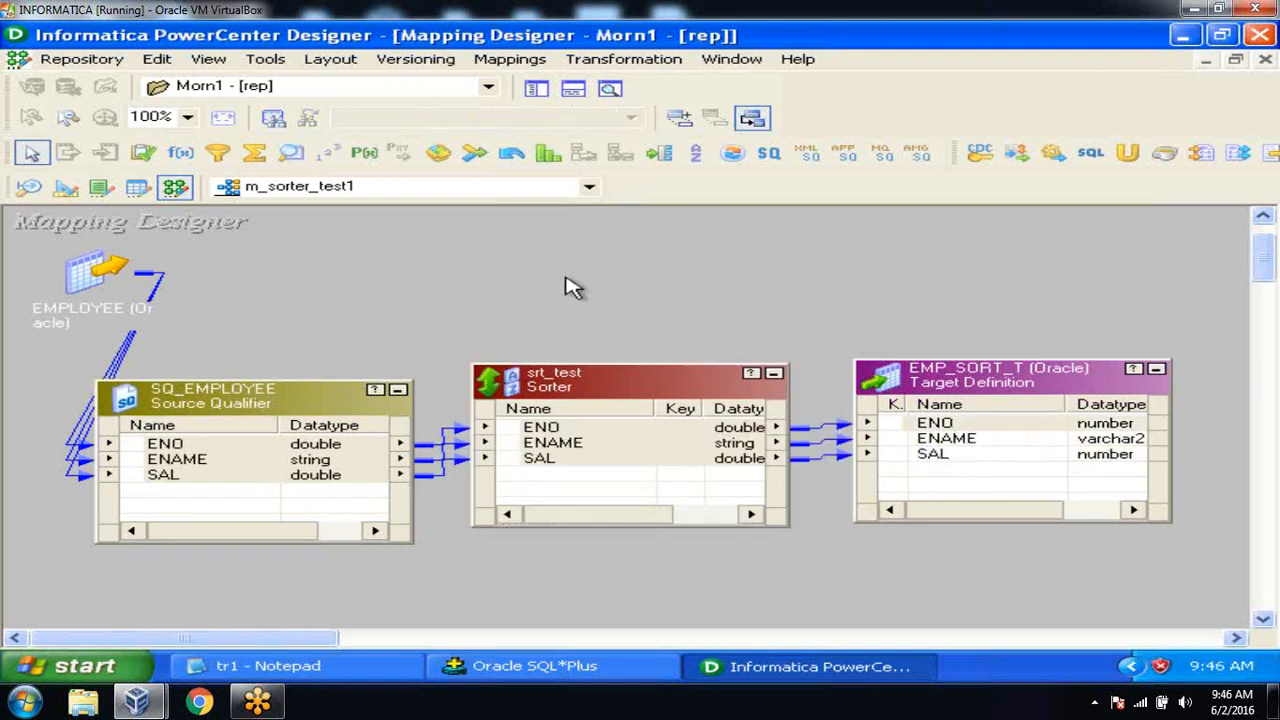
pyautogui.hotkey('ctrl', 's')
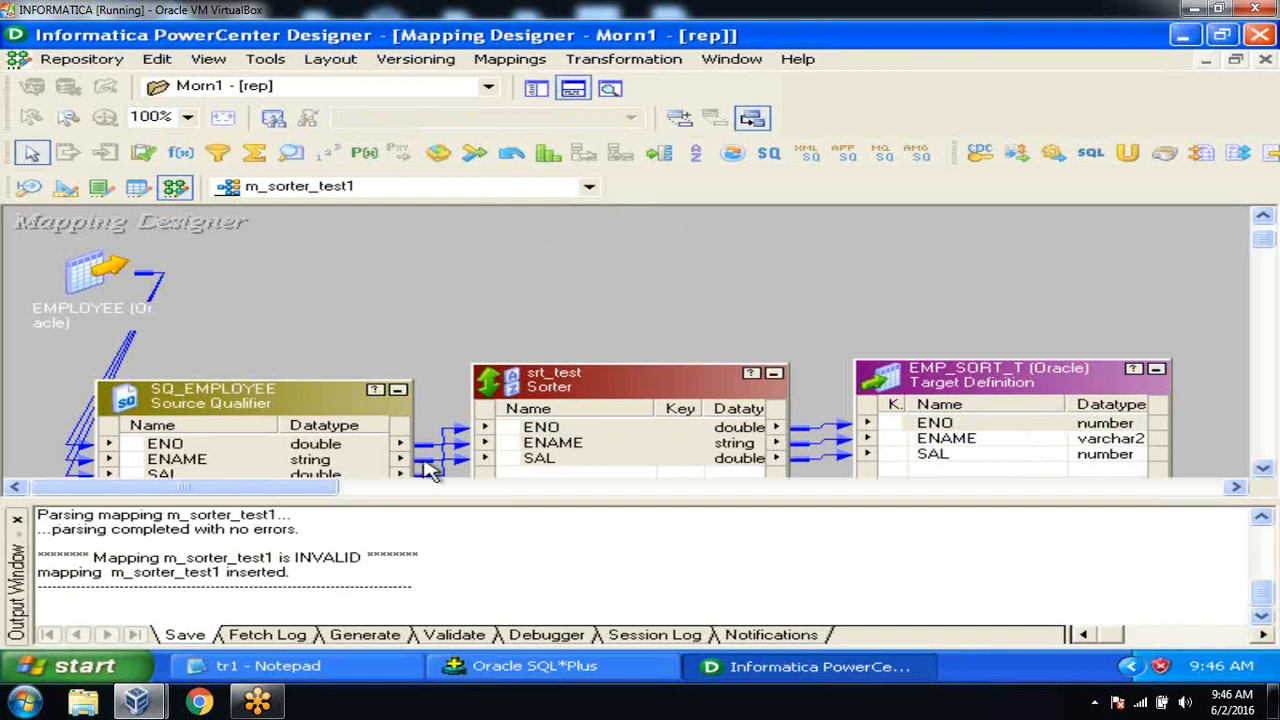
# Select m_sorter_test1 in the Repository Navigator's Mappings folder.
pyautogui.moveTo(295, 557); pyautogui.dragTo(372, 563)
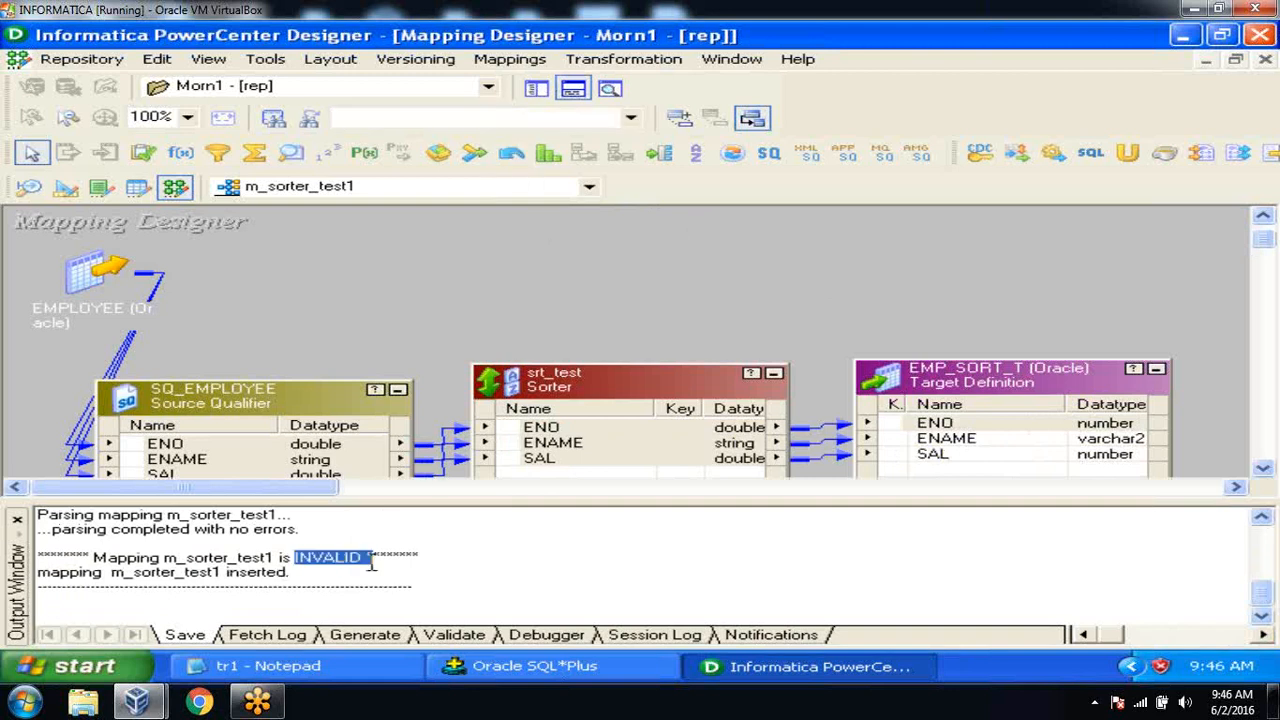
pyautogui.click(536, 88)
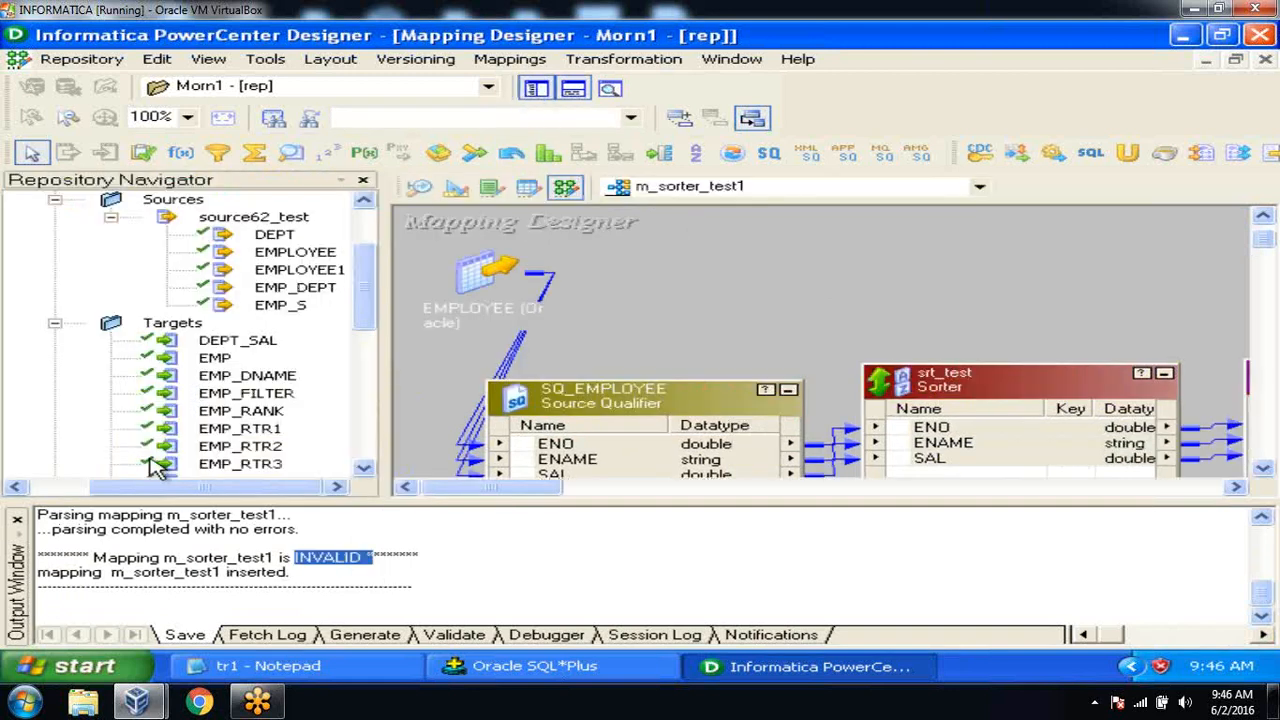
pyautogui.click(16, 519)
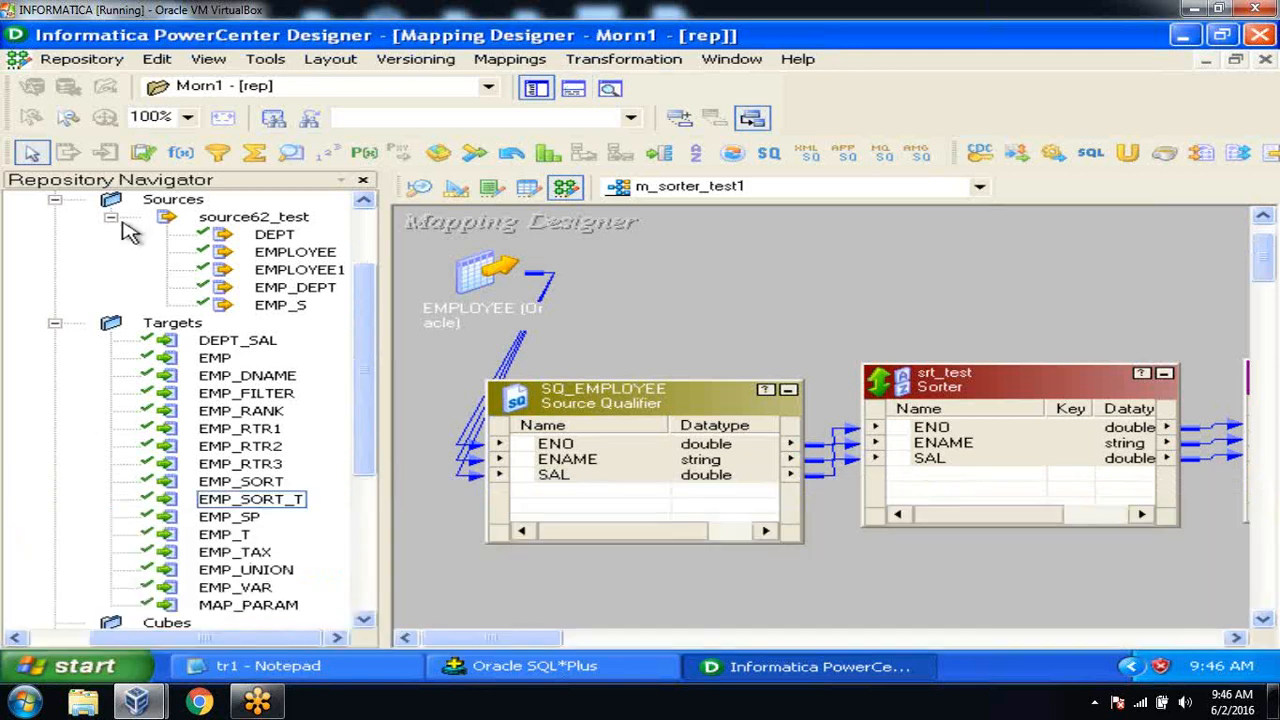
pyautogui.click(111, 218)
pyautogui.click(60, 236)
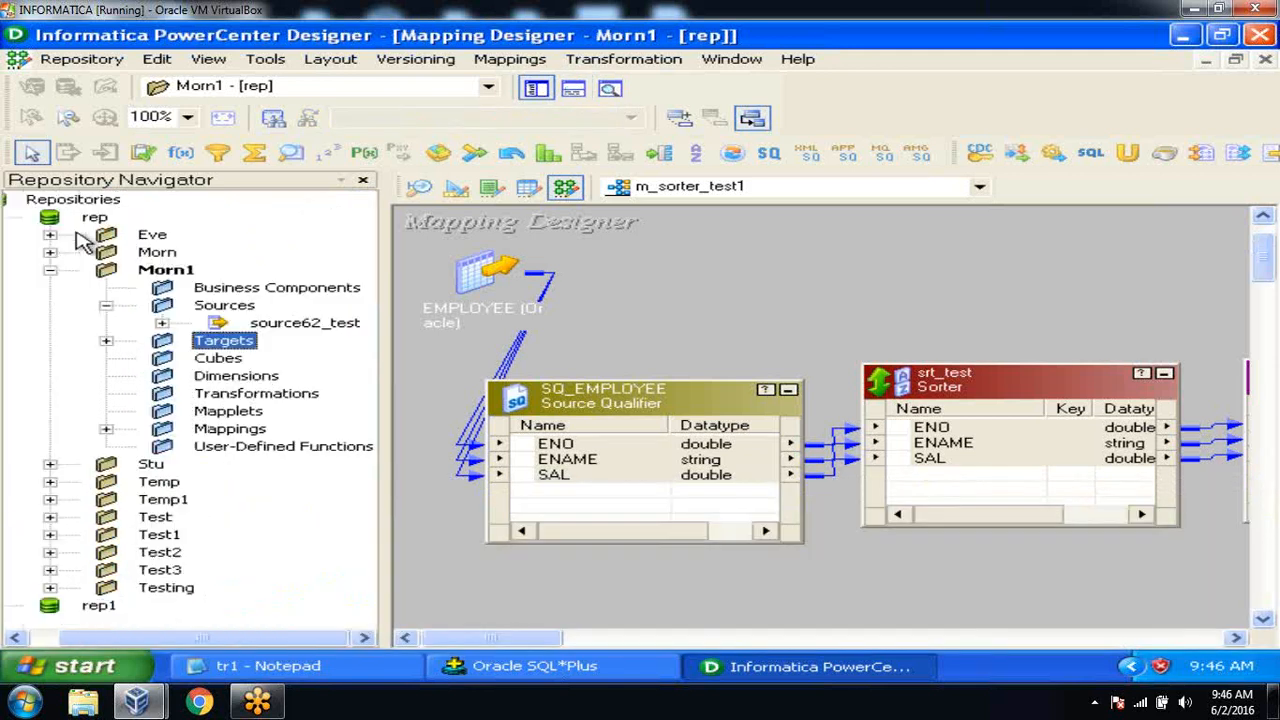
pyautogui.click(106, 429)
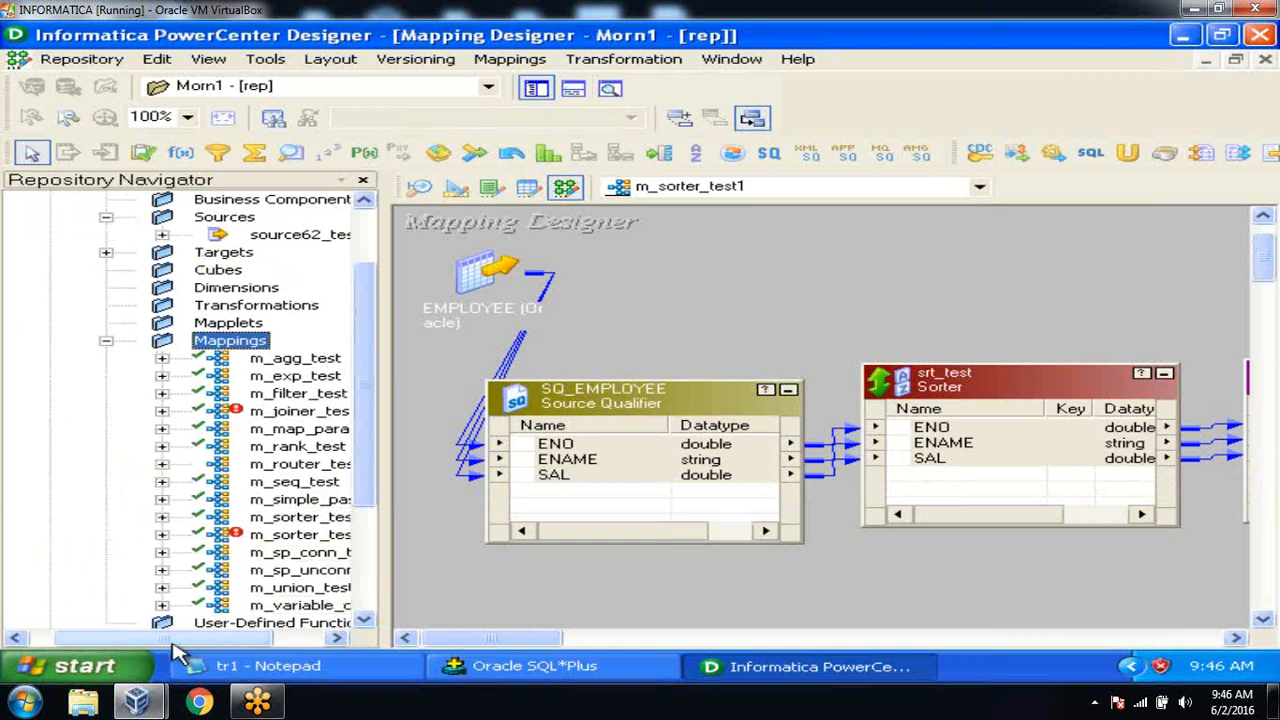
pyautogui.moveTo(174, 640); pyautogui.dragTo(280, 637)
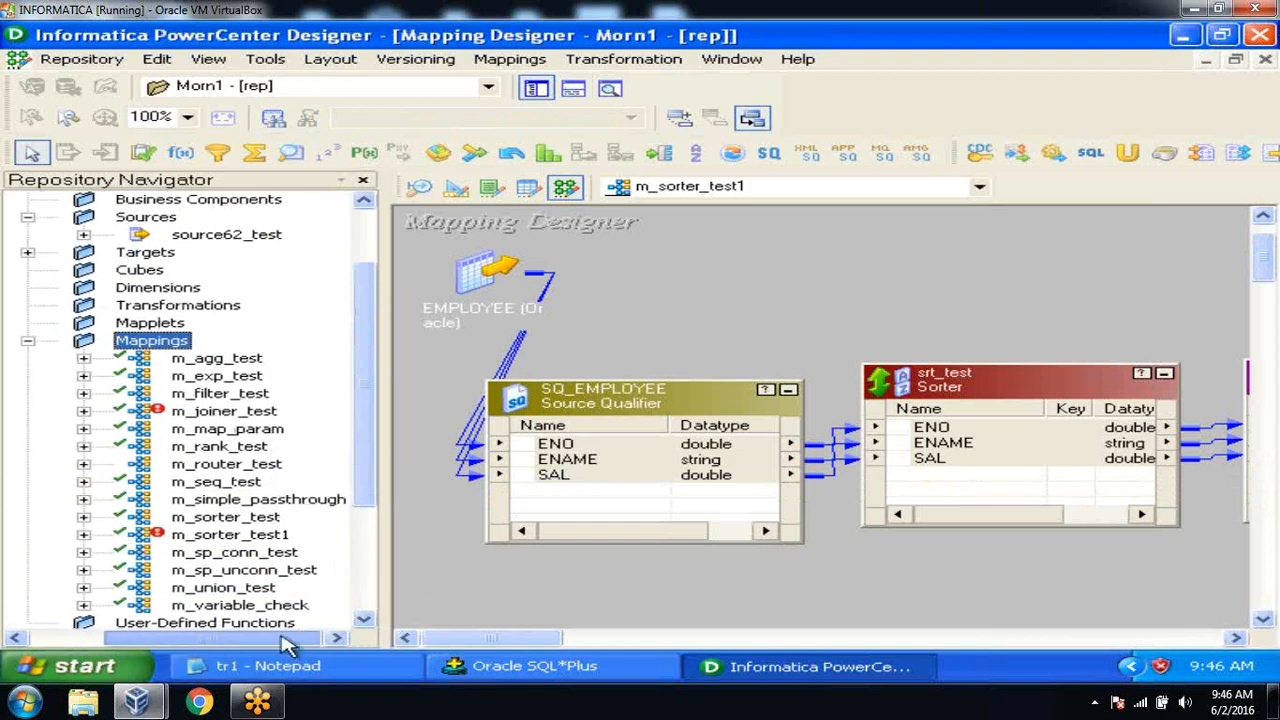
pyautogui.click(245, 537)
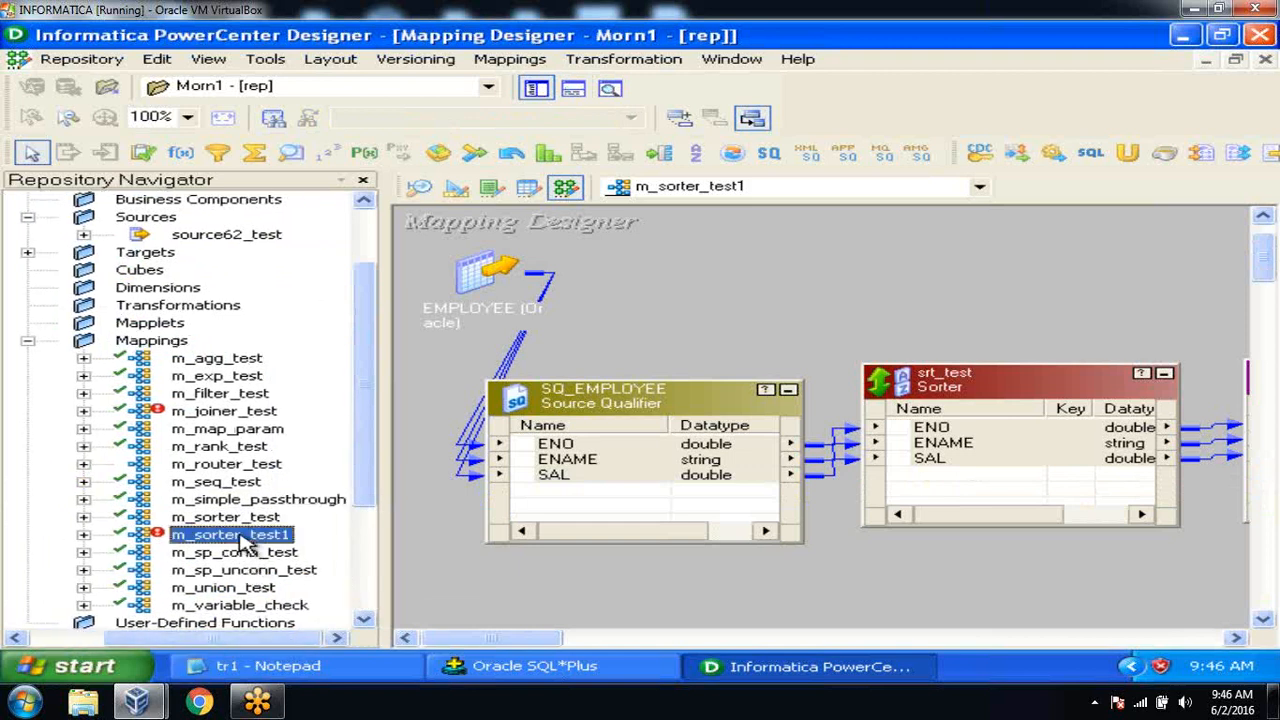
# Read the error that srt_test has no sort key, then hide the Navigator and Output panels.
pyautogui.click(571, 92)
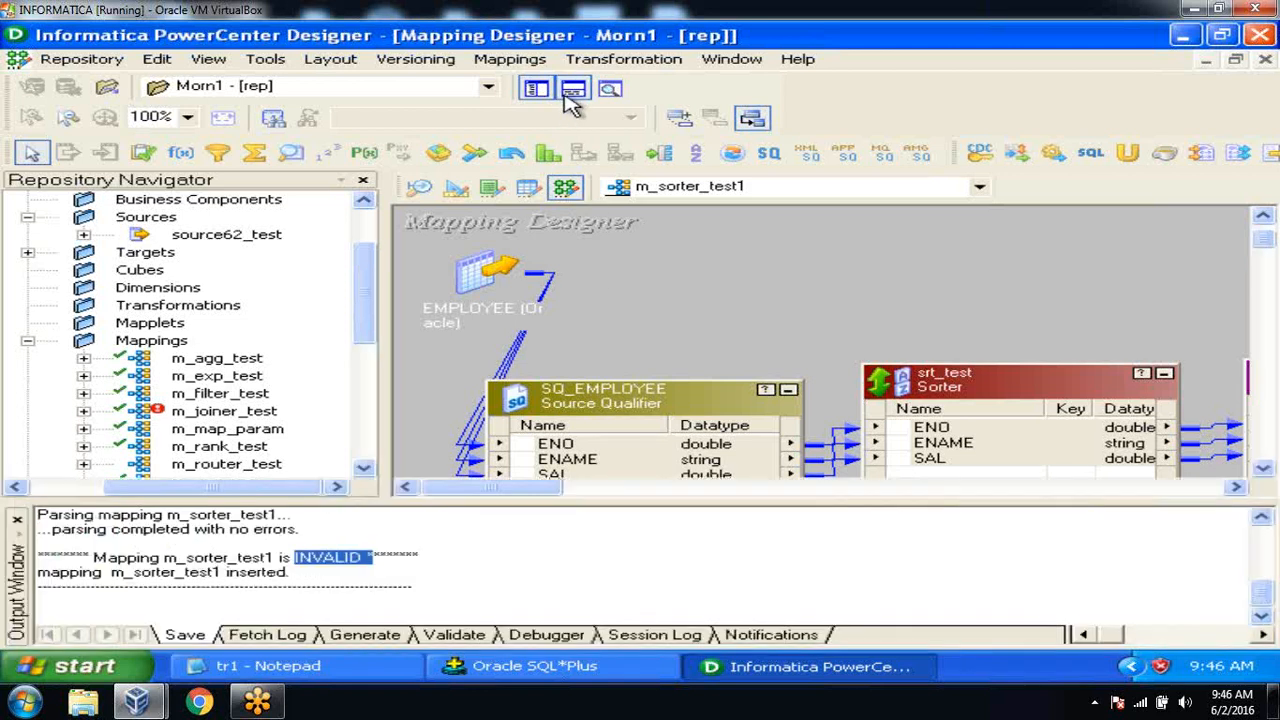
pyautogui.click(445, 577)
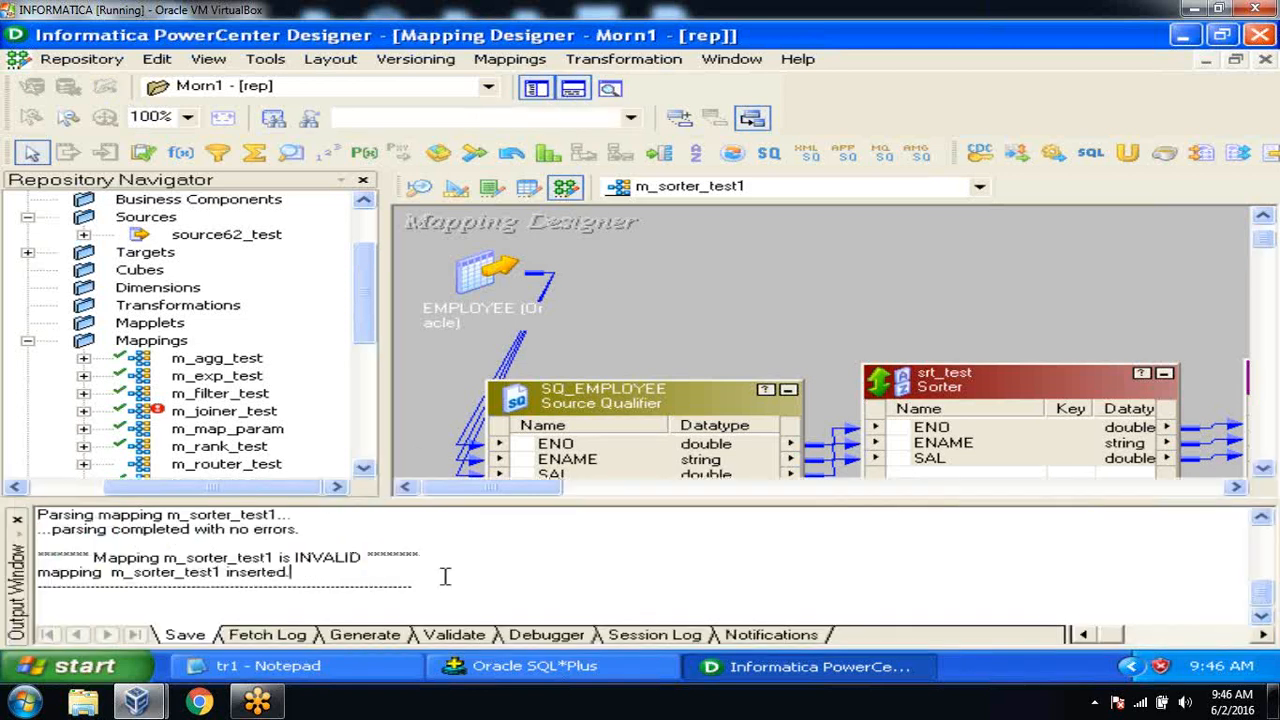
pyautogui.click(1261, 517)
pyautogui.click(1261, 517)
pyautogui.click(1261, 517)
pyautogui.click(1259, 519)
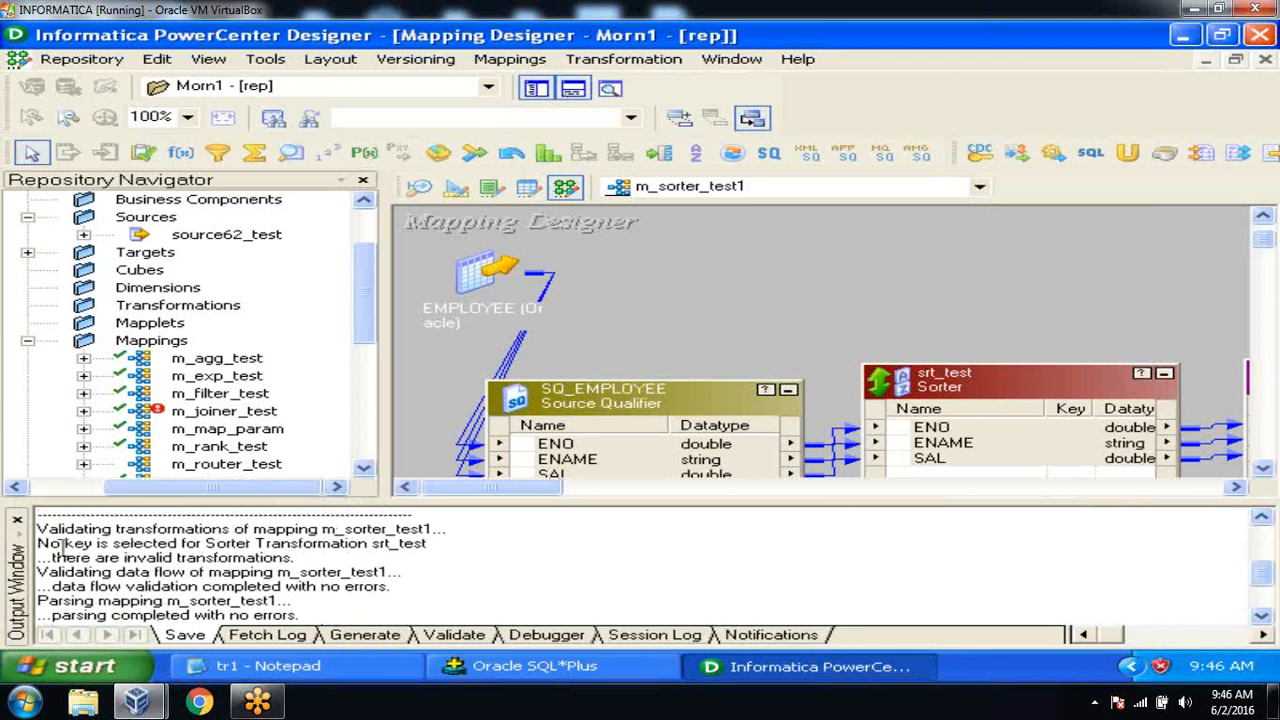
pyautogui.moveTo(40, 543); pyautogui.dragTo(236, 543)
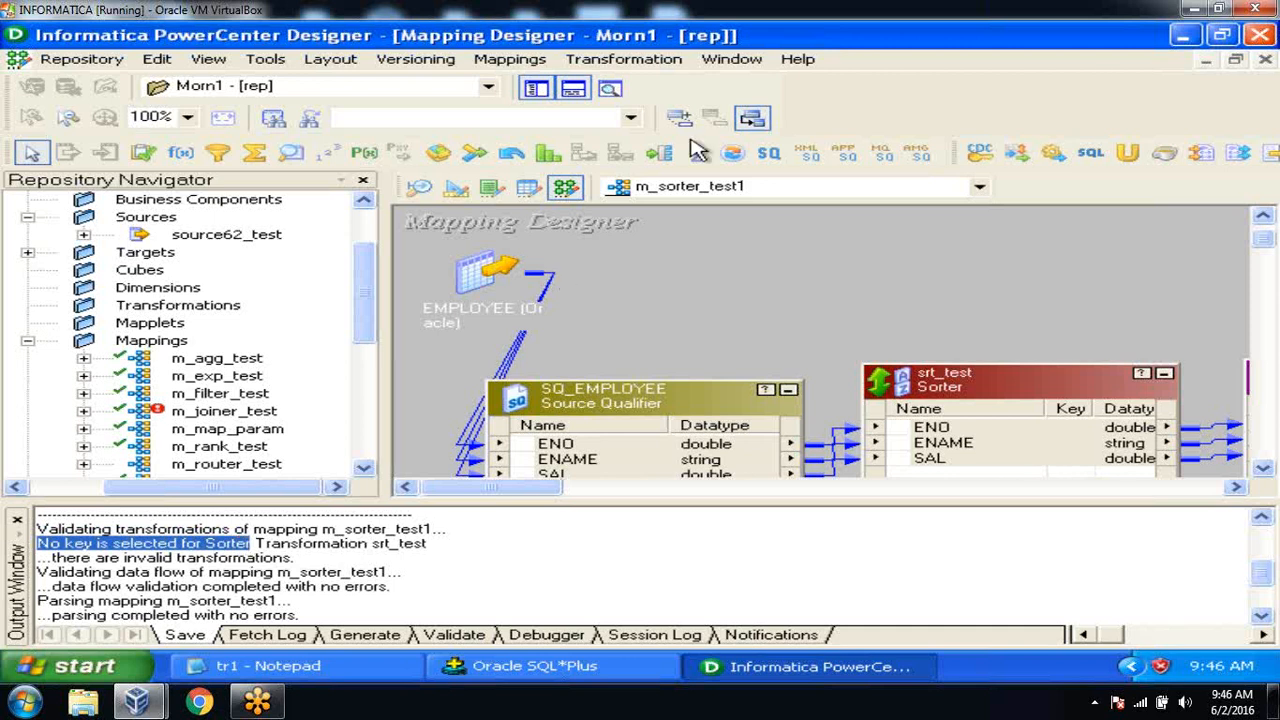
pyautogui.click(536, 89)
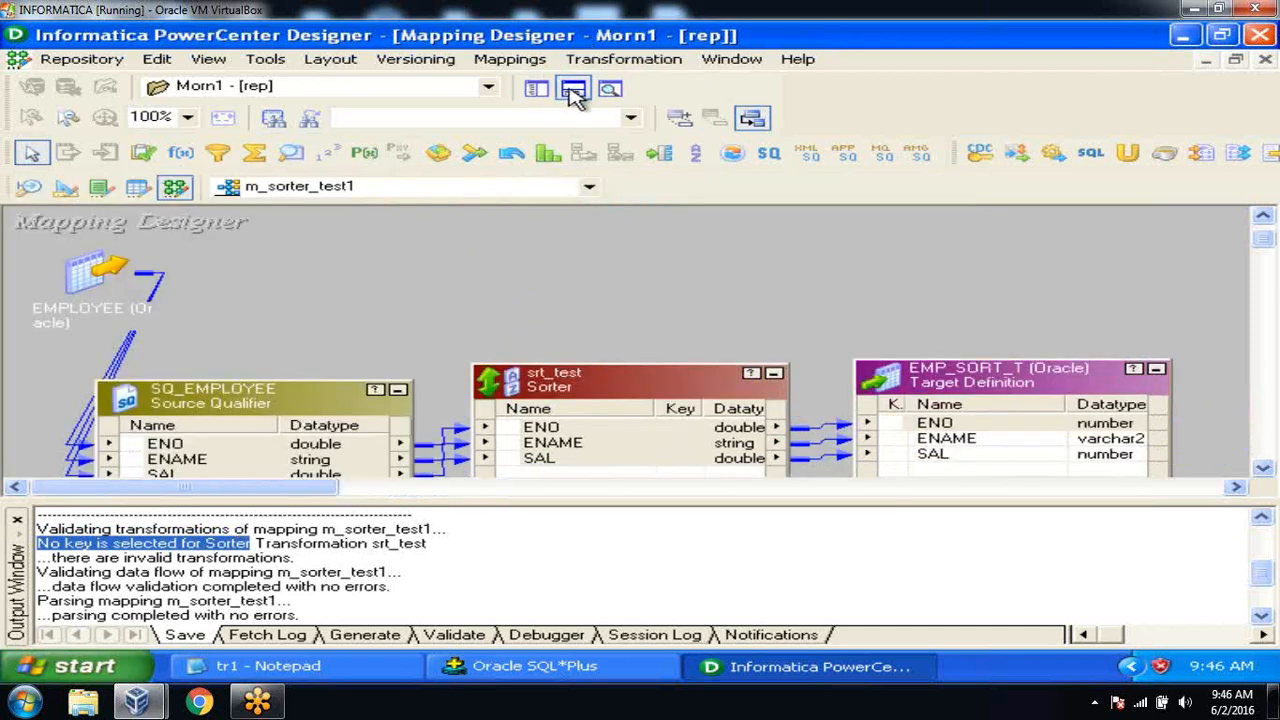
pyautogui.click(572, 89)
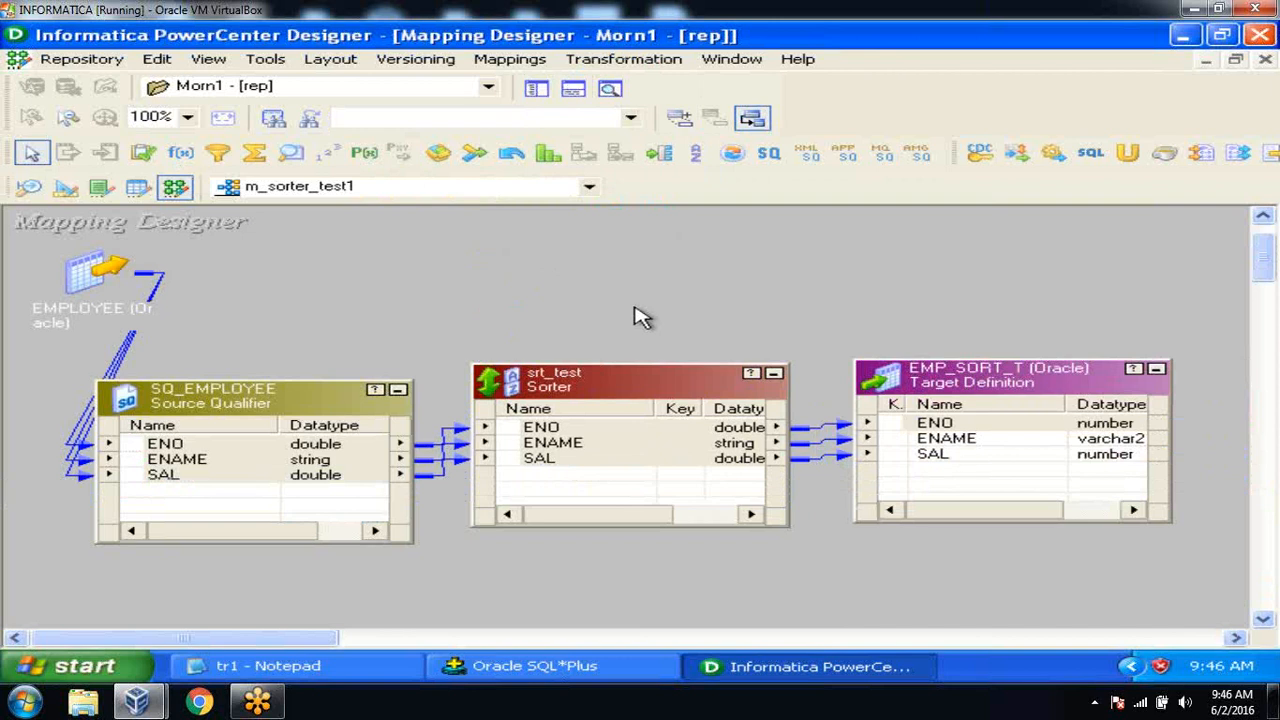
# In srt_test's Ports tab, make SAL a Descending sort key.
pyautogui.doubleClick(613, 385)
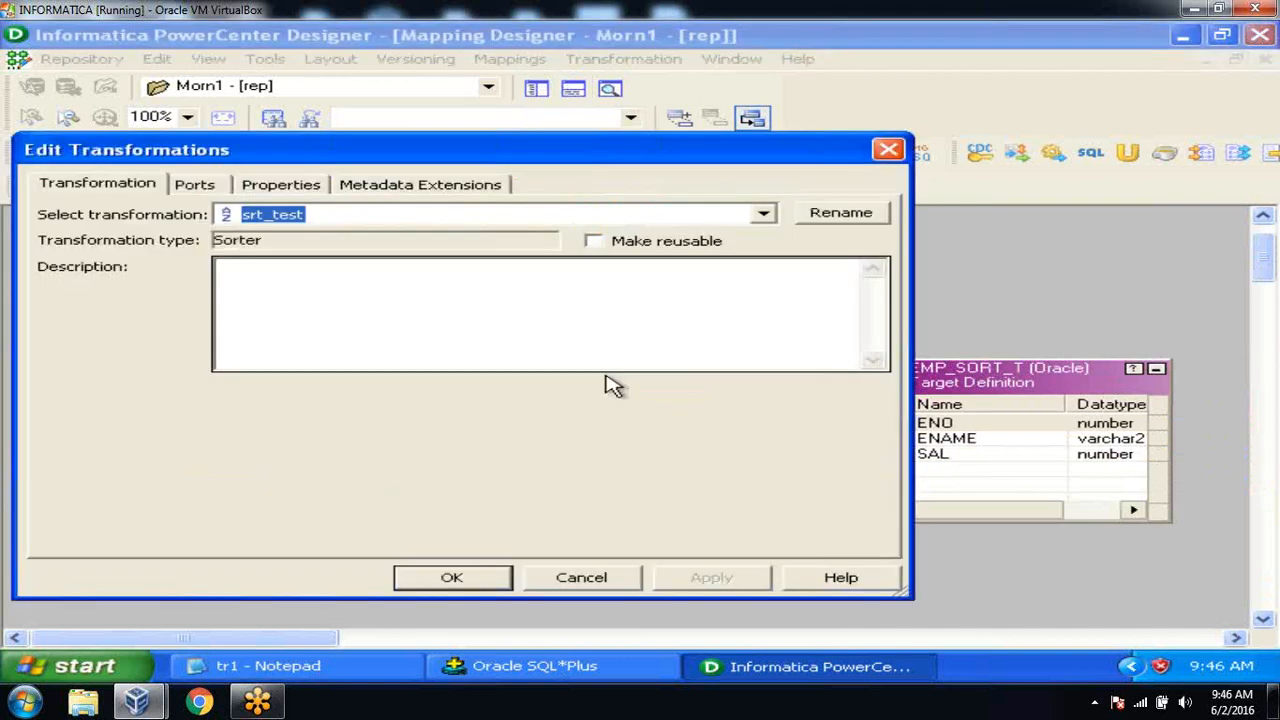
pyautogui.click(197, 185)
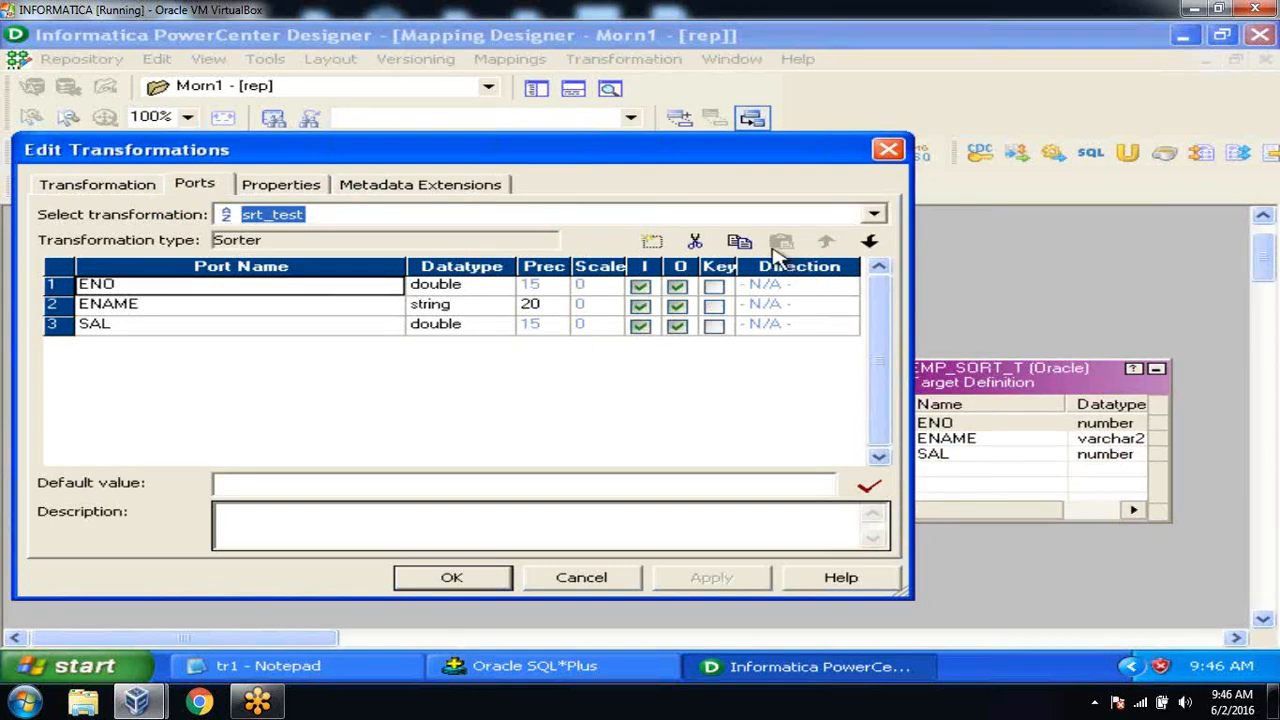
pyautogui.click(714, 326)
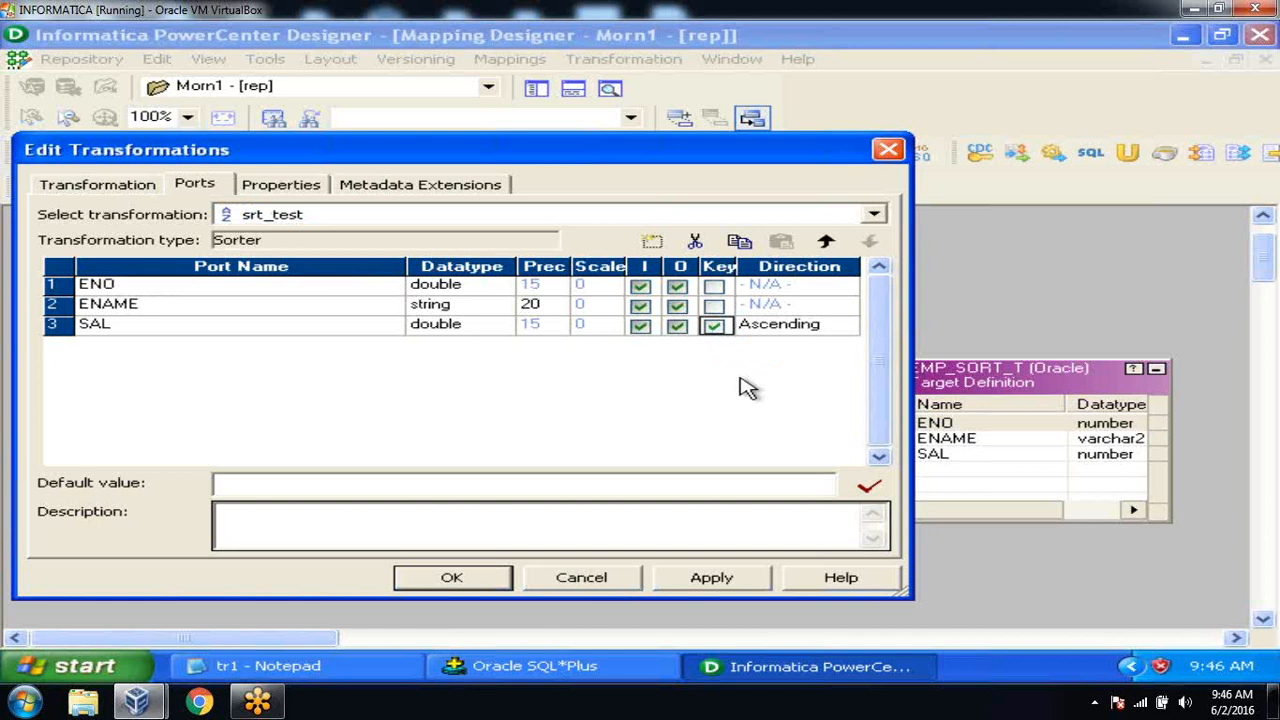
pyautogui.click(846, 334)
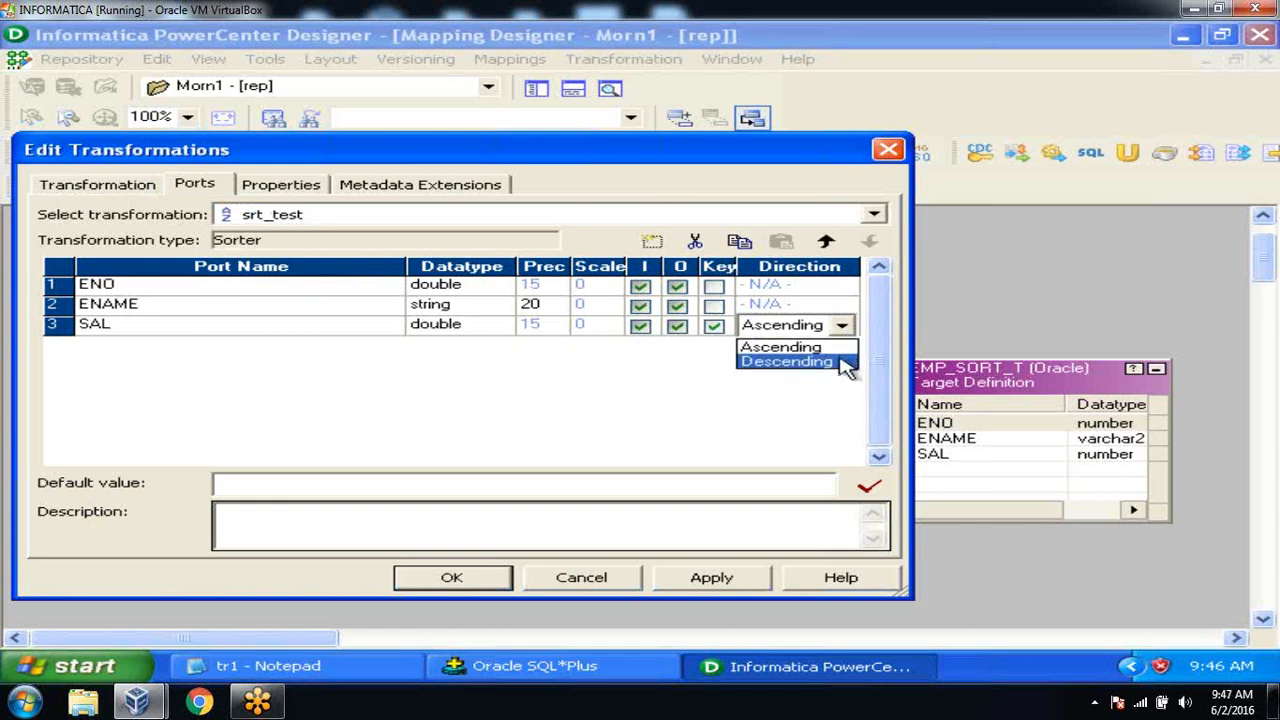
pyautogui.click(846, 362)
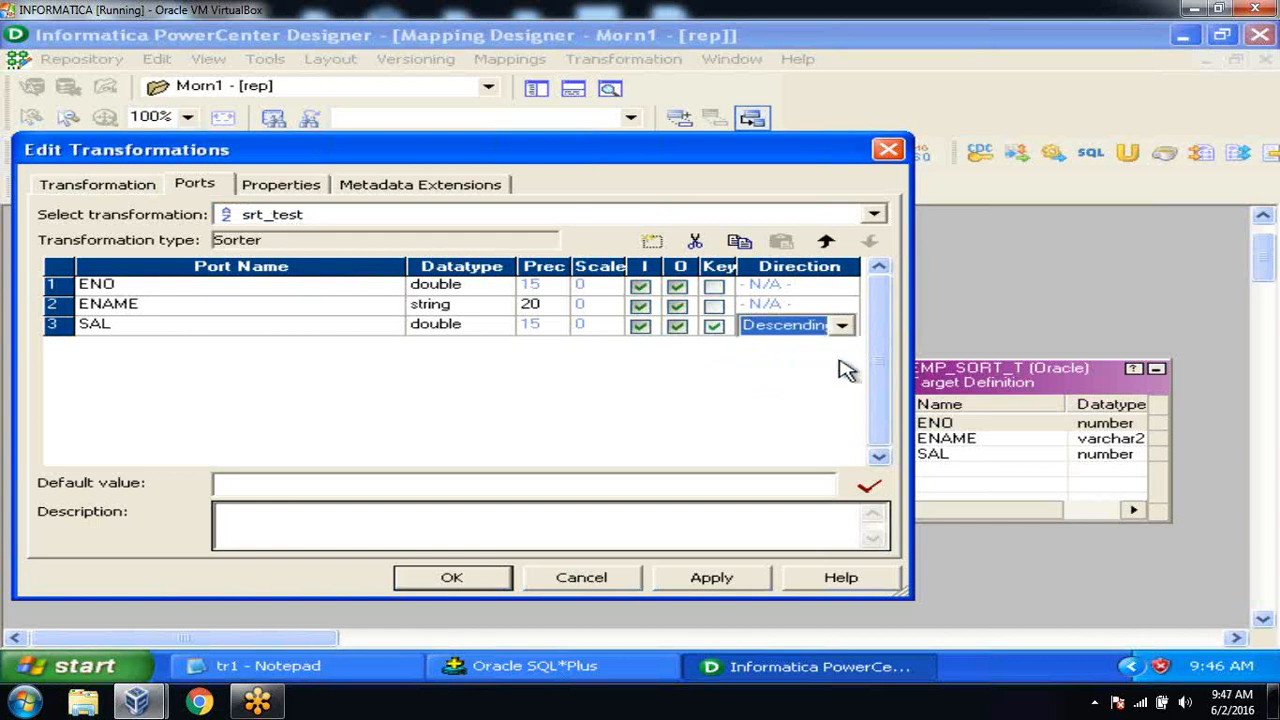
pyautogui.click(714, 306)
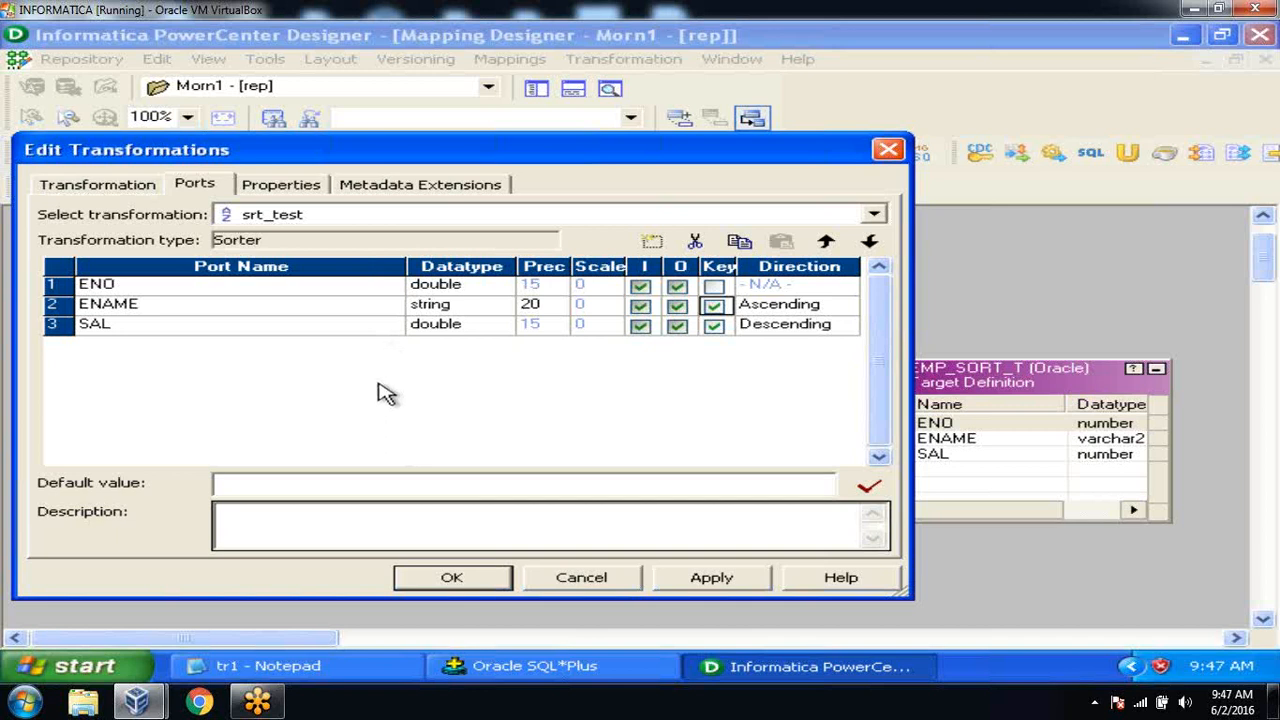
# Move SAL above ENAME, remove ENAME as a sort key, and apply the changes.
pyautogui.click(360, 326)
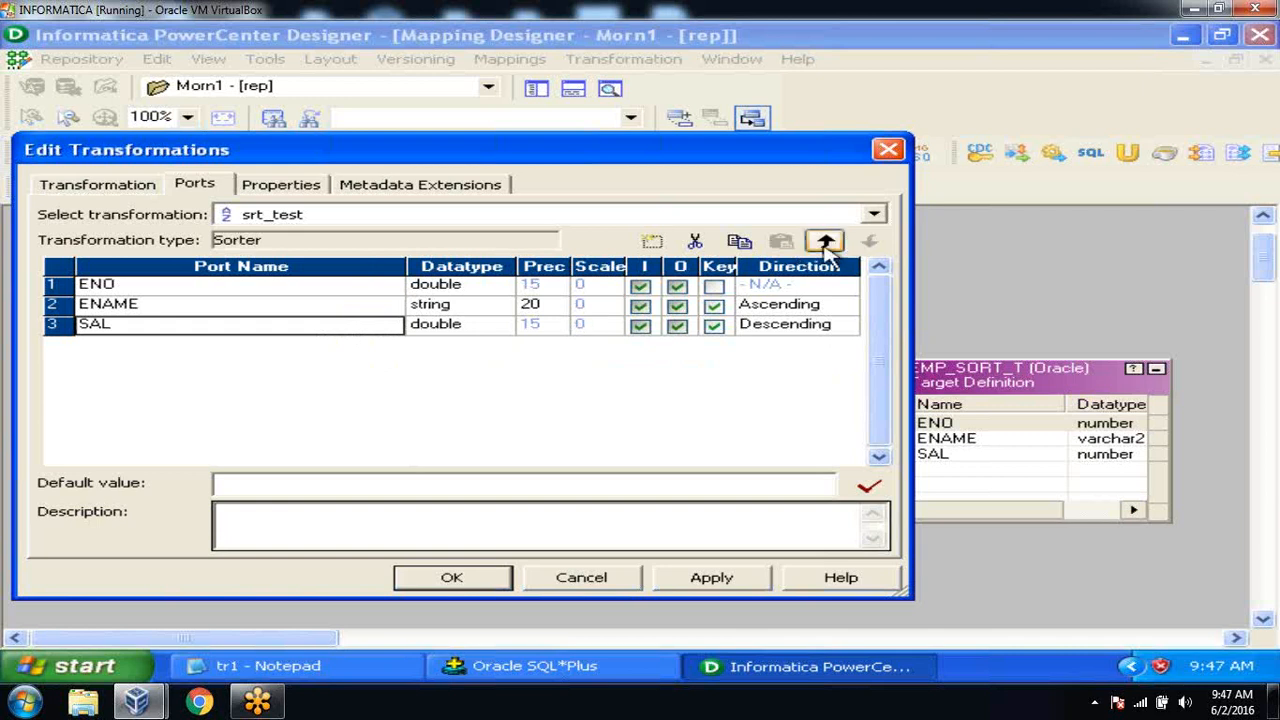
pyautogui.click(826, 243)
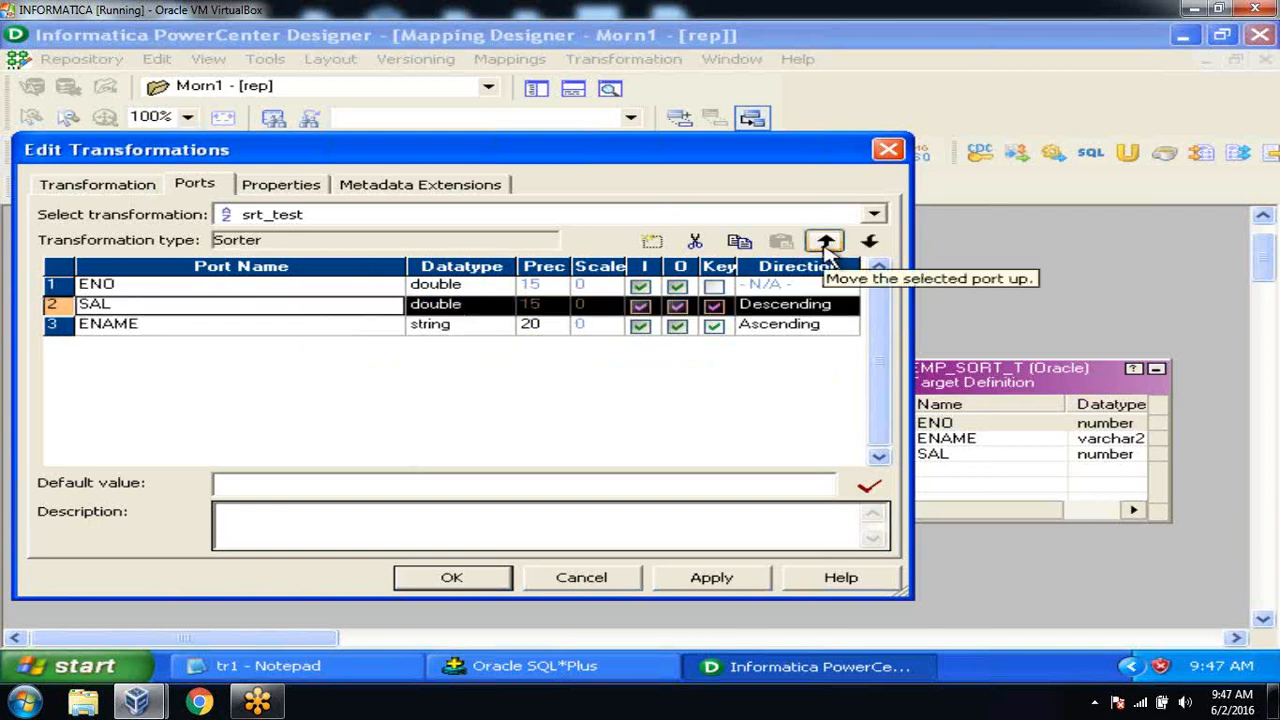
pyautogui.click(336, 308)
pyautogui.click(336, 328)
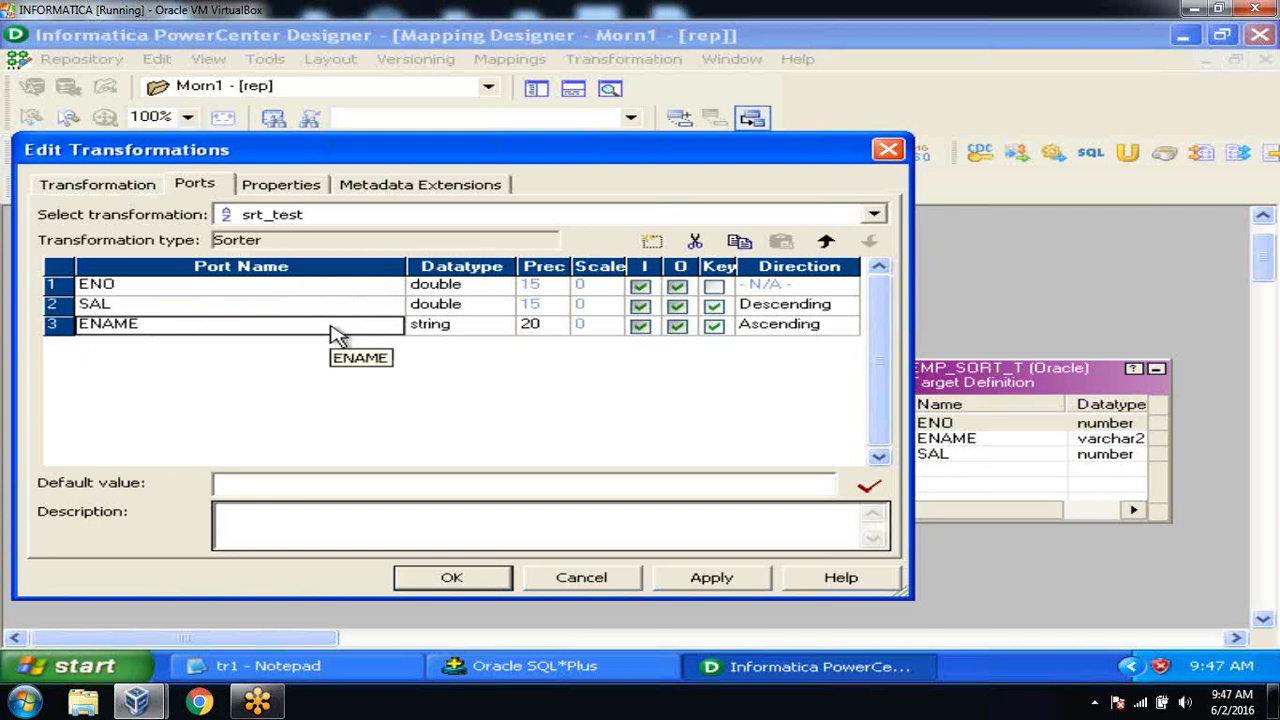
pyautogui.click(714, 326)
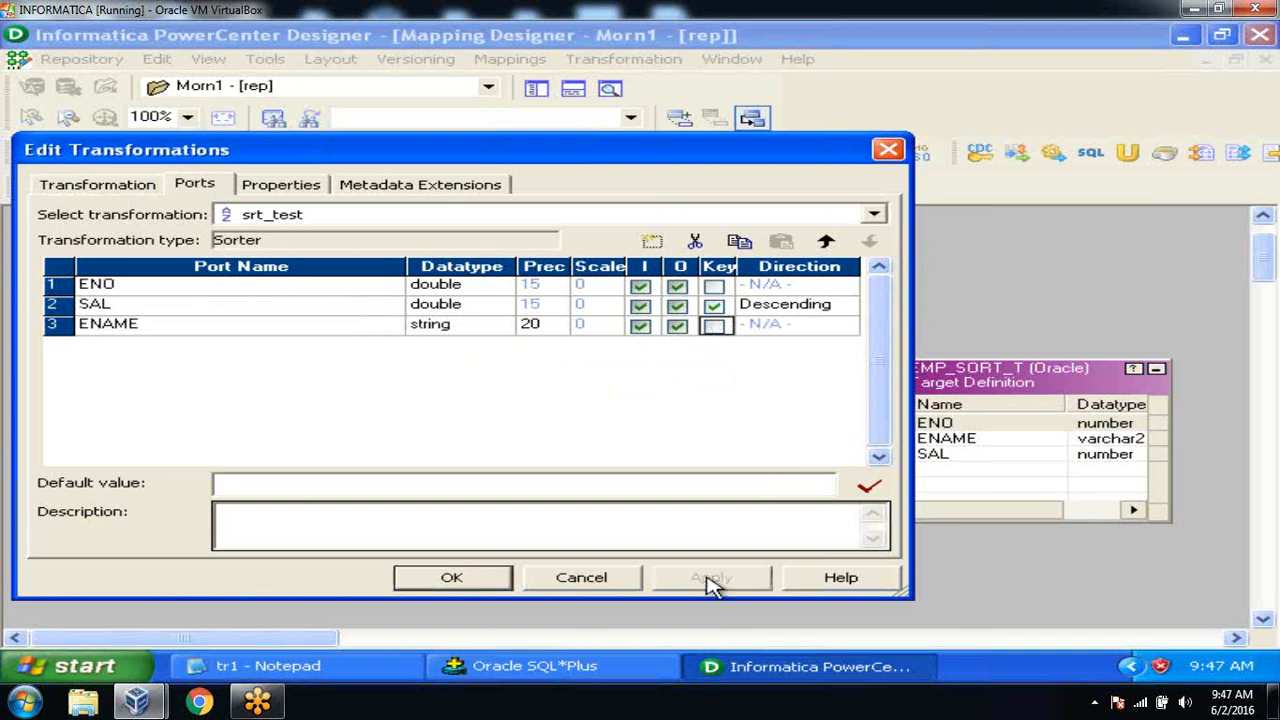
pyautogui.click(452, 578)
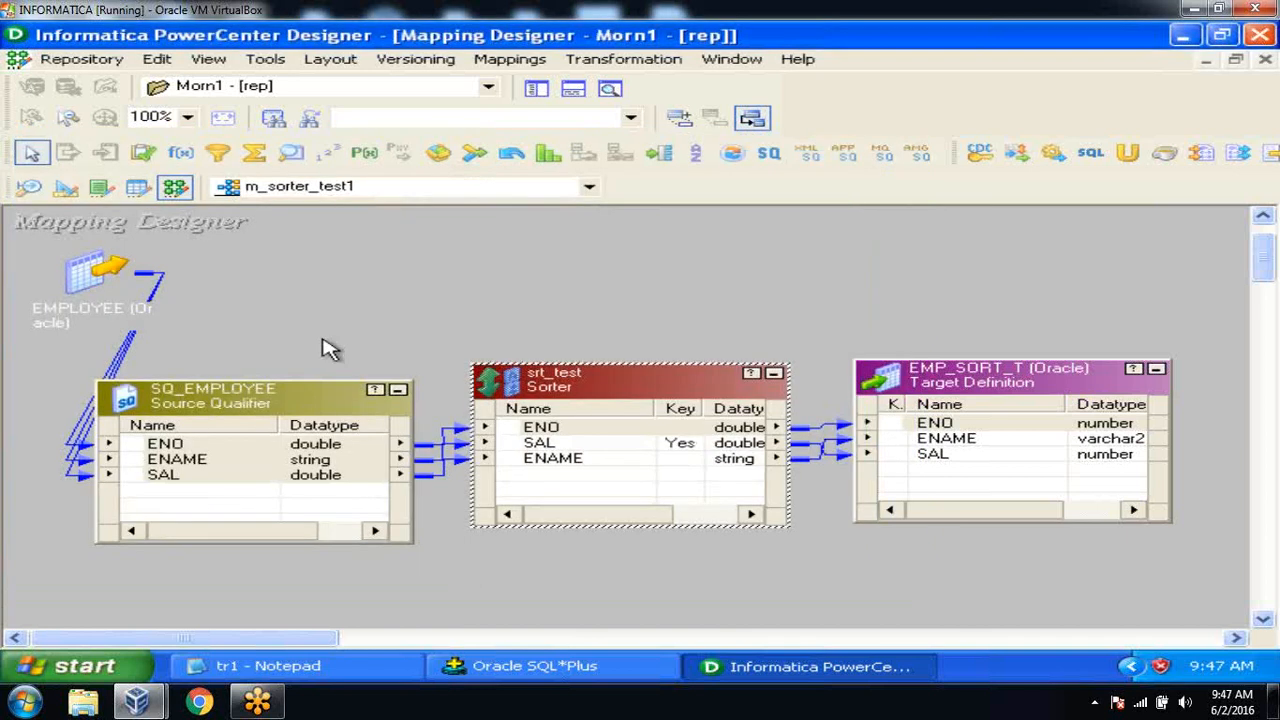
# Save m_sorter_test1 and confirm the Output window reports it VALID.
pyautogui.click(74, 60)
pyautogui.click(115, 333)
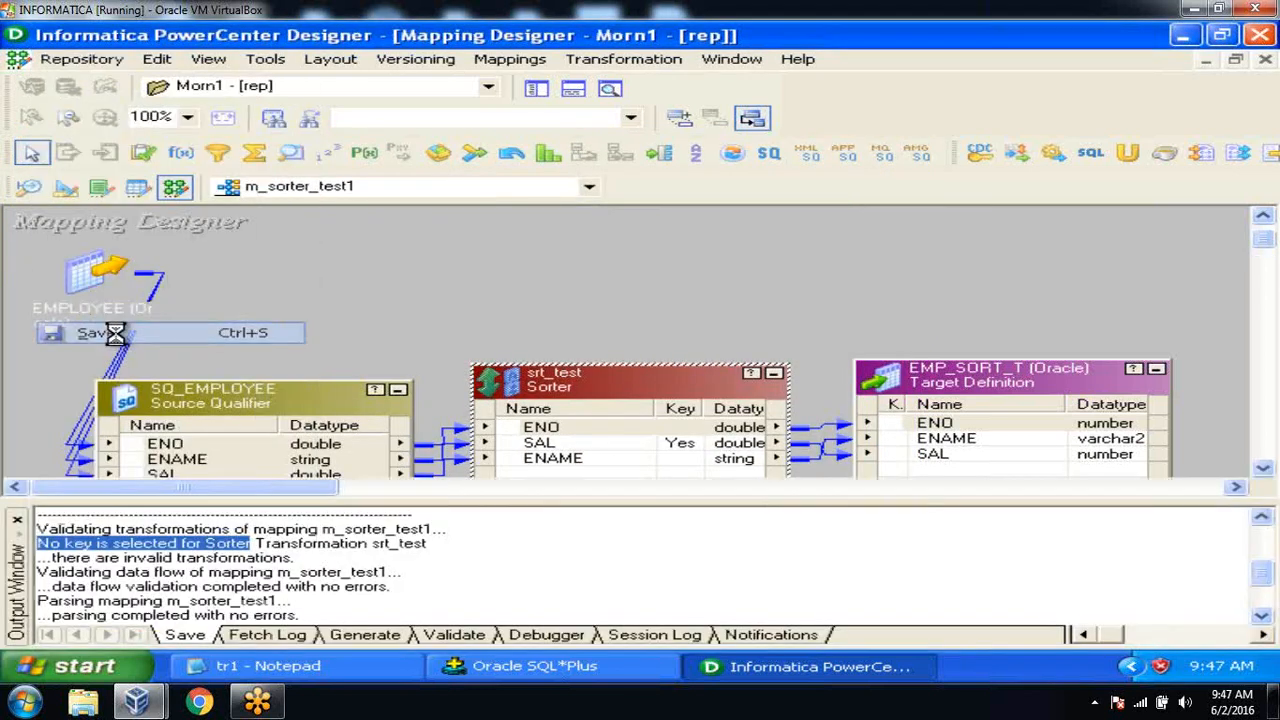
pyautogui.moveTo(290, 556); pyautogui.dragTo(348, 557)
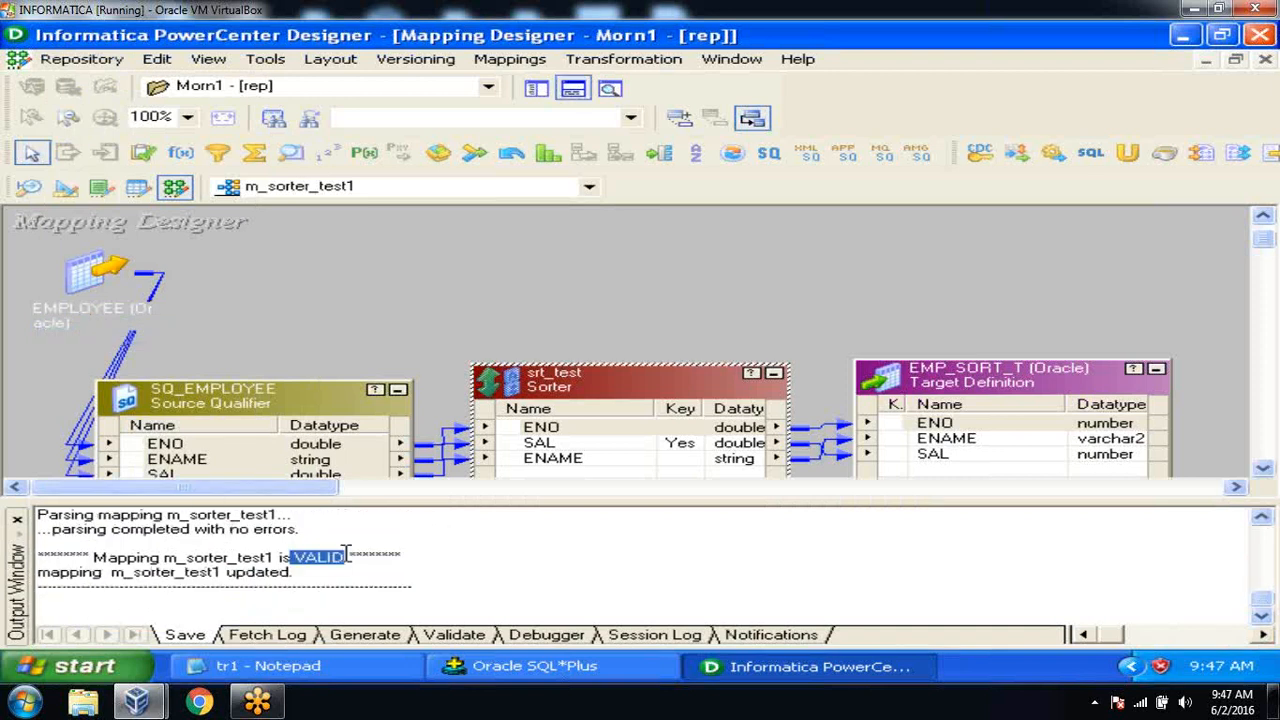
pyautogui.click(536, 89)
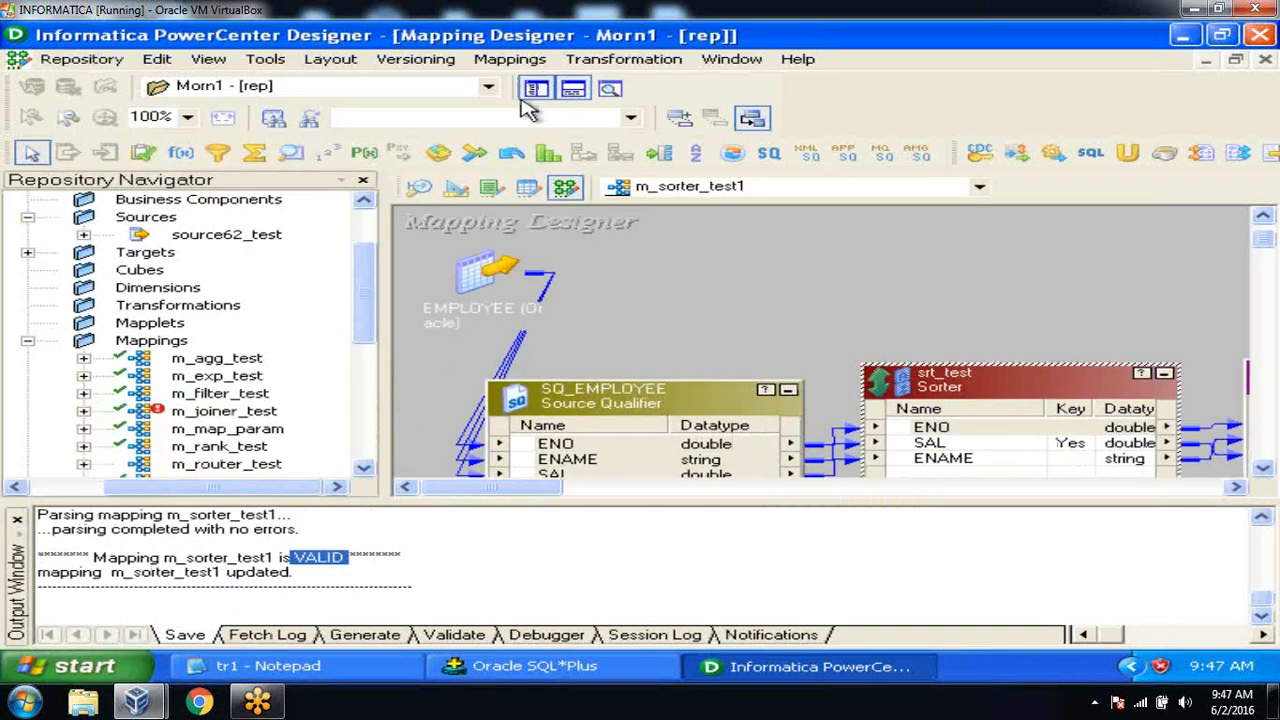
pyautogui.click(16, 522)
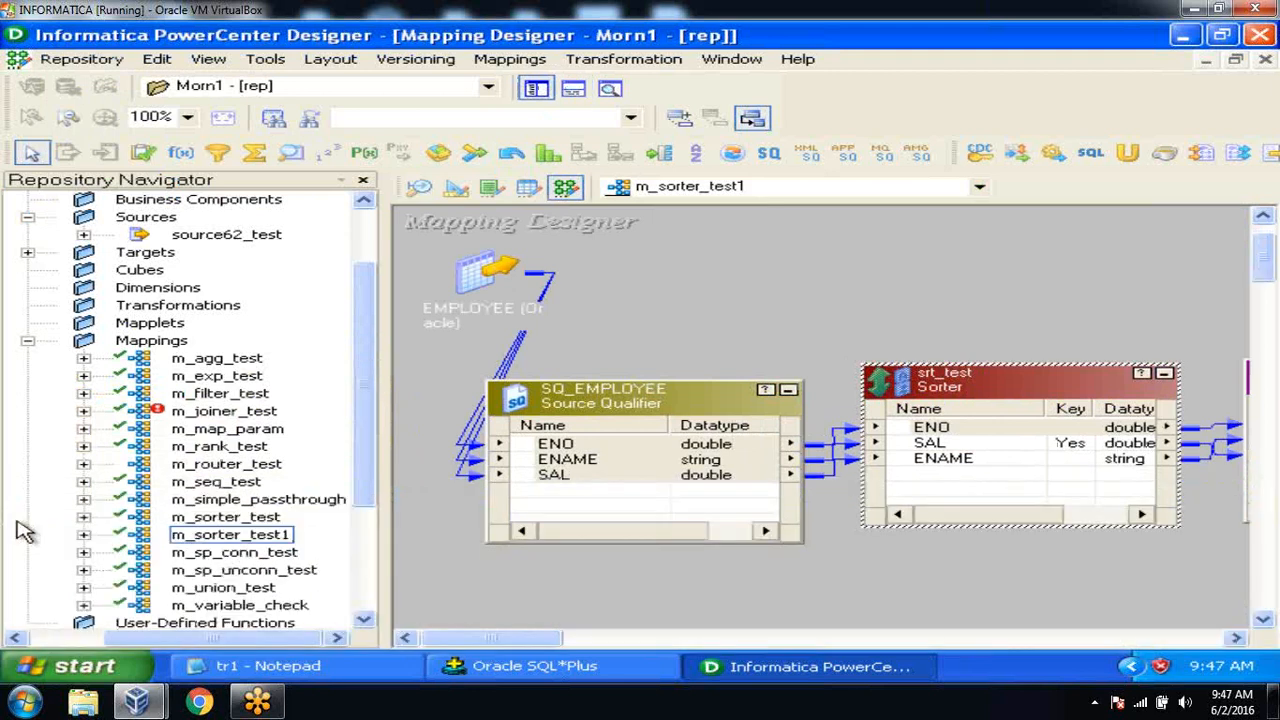
pyautogui.click(256, 540)
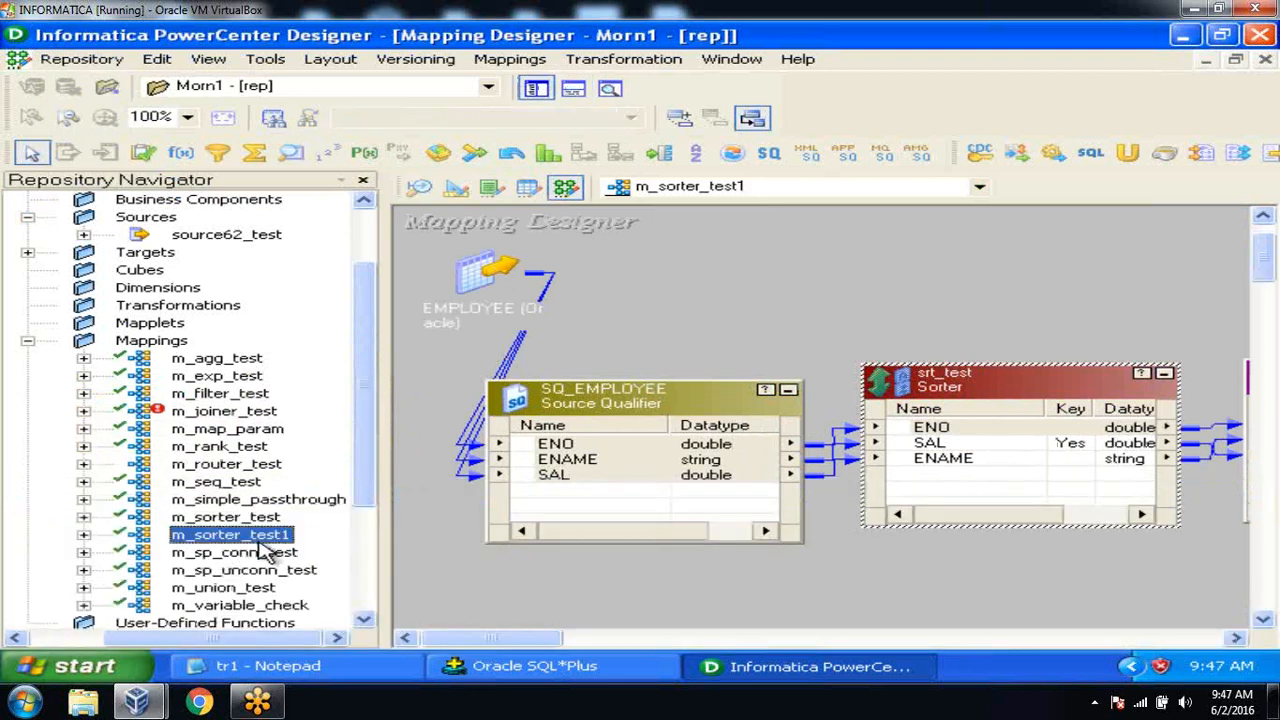
pyautogui.click(536, 89)
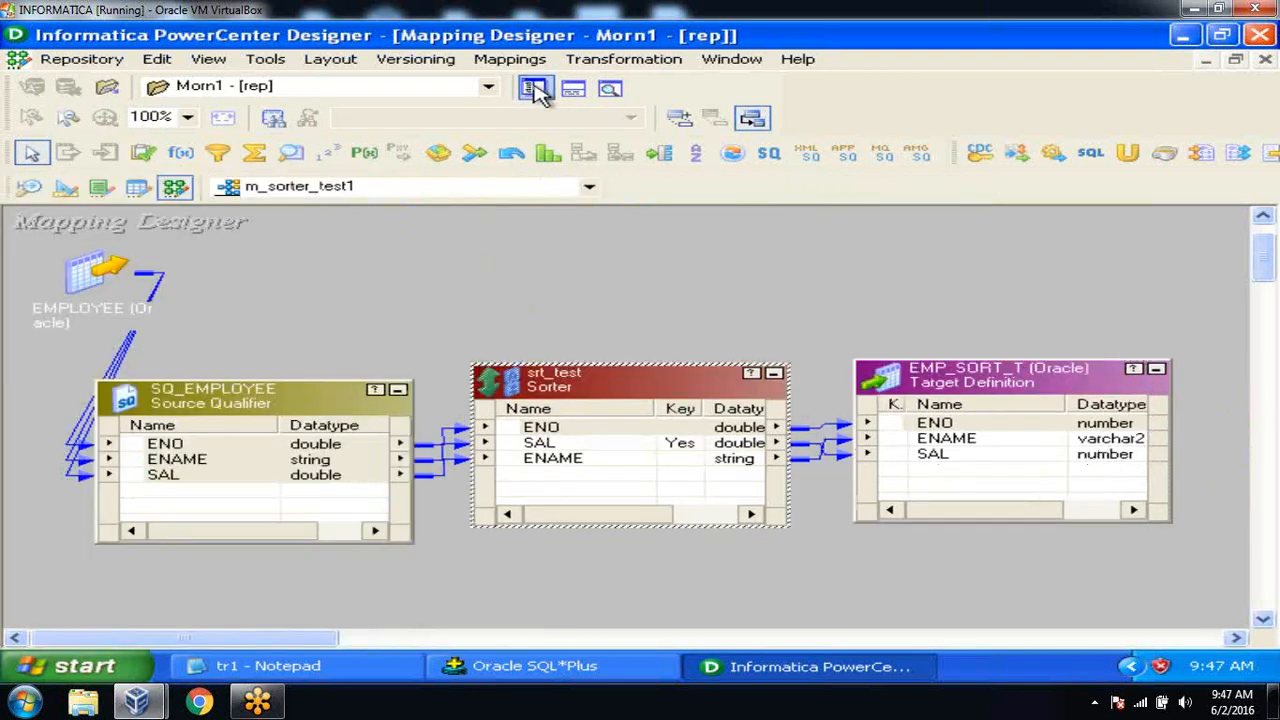
# Use Arrange All Iconic on the canvas, then save again and dismiss the no-changes notice.
pyautogui.rightClick(528, 275)
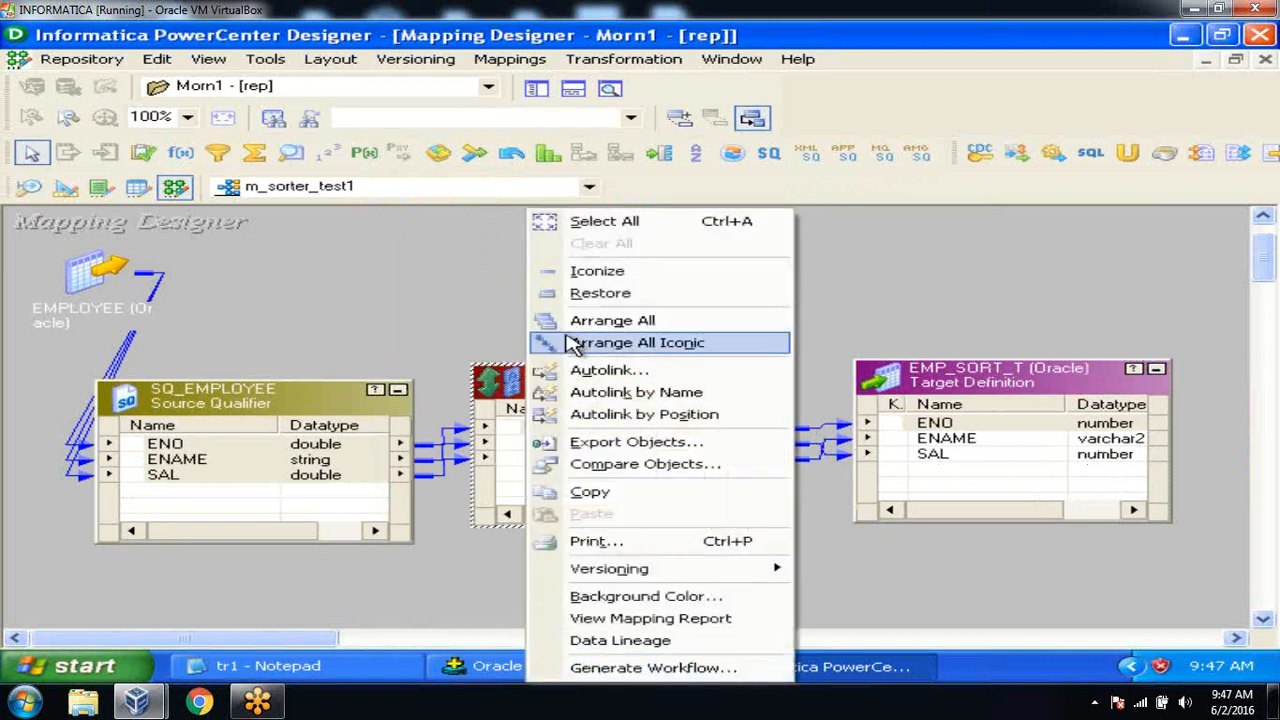
pyautogui.click(575, 345)
pyautogui.click(80, 60)
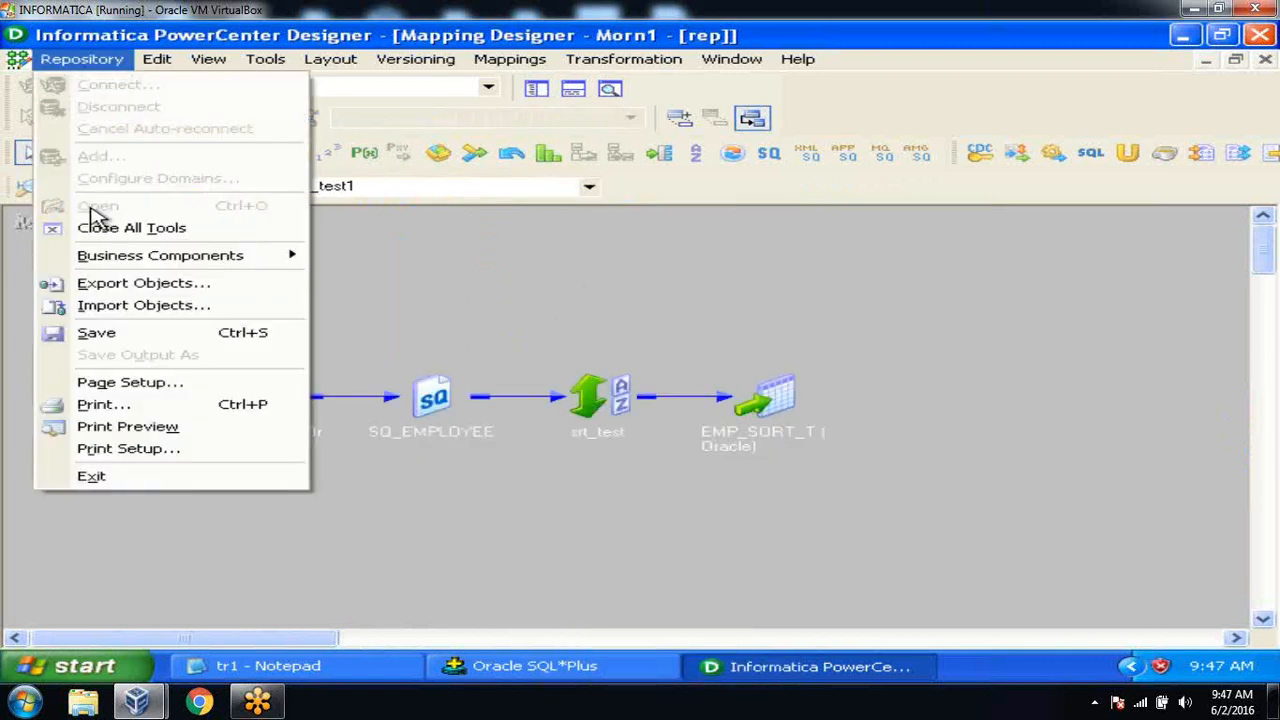
pyautogui.click(98, 334)
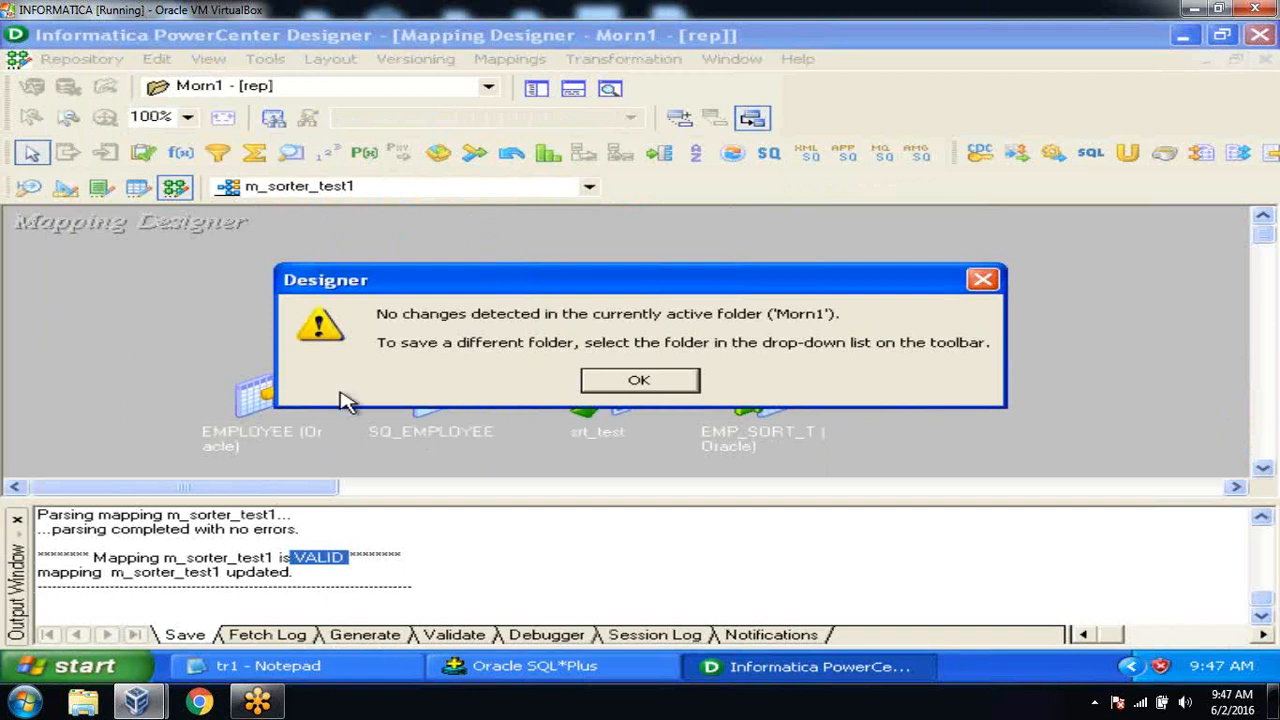
pyautogui.click(628, 385)
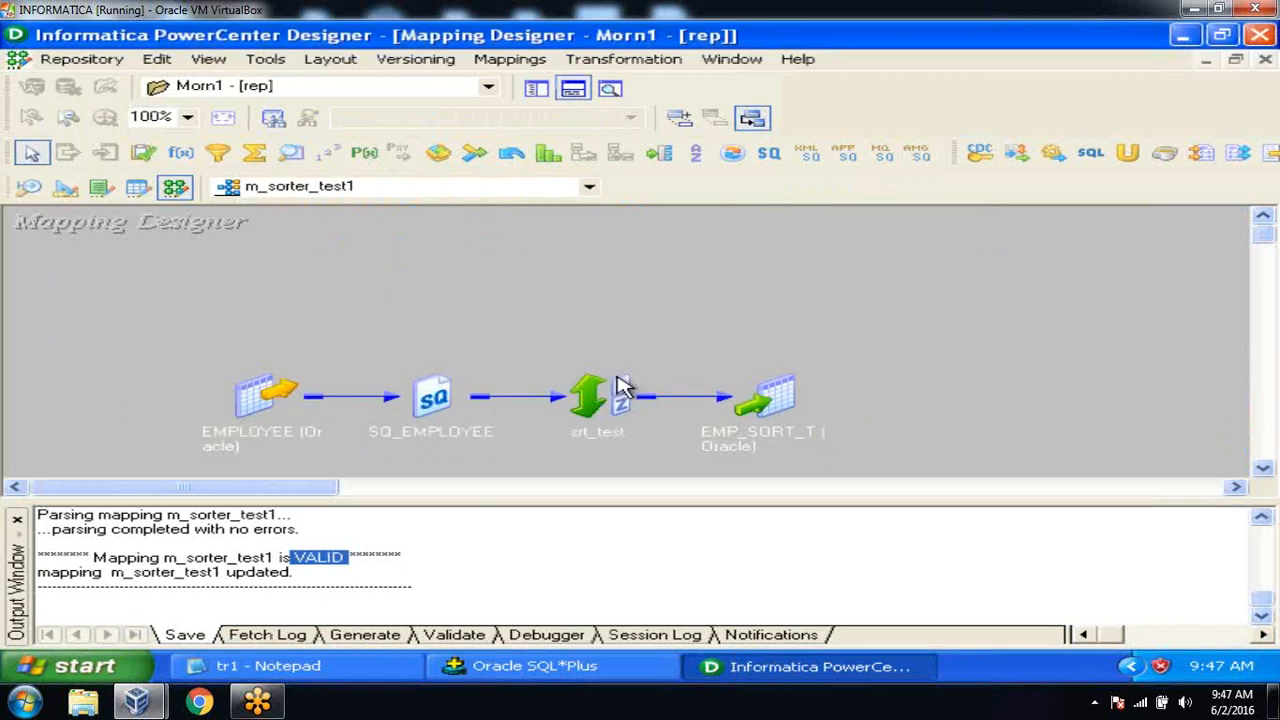
pyautogui.click(18, 524)
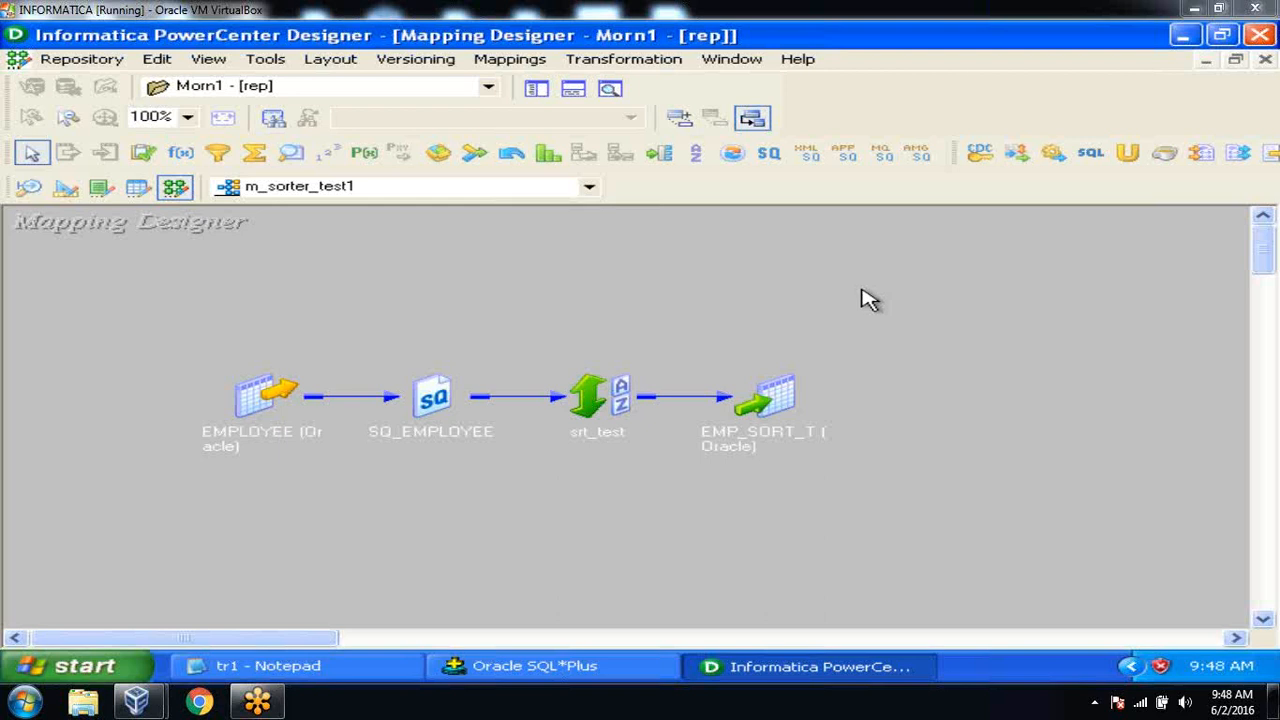
# In srt_test's Ports tab, tick Key for SAL and ENAME, keeping ENAME Ascending.
pyautogui.doubleClick(588, 380)
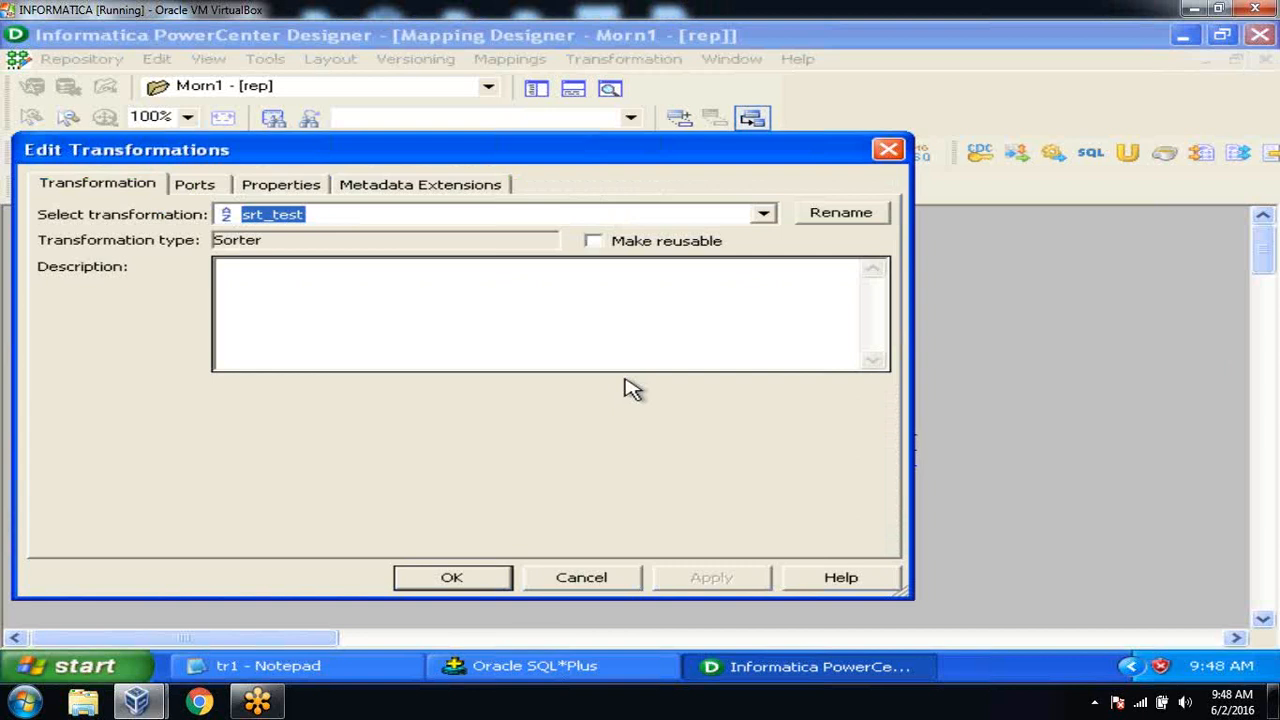
pyautogui.click(268, 188)
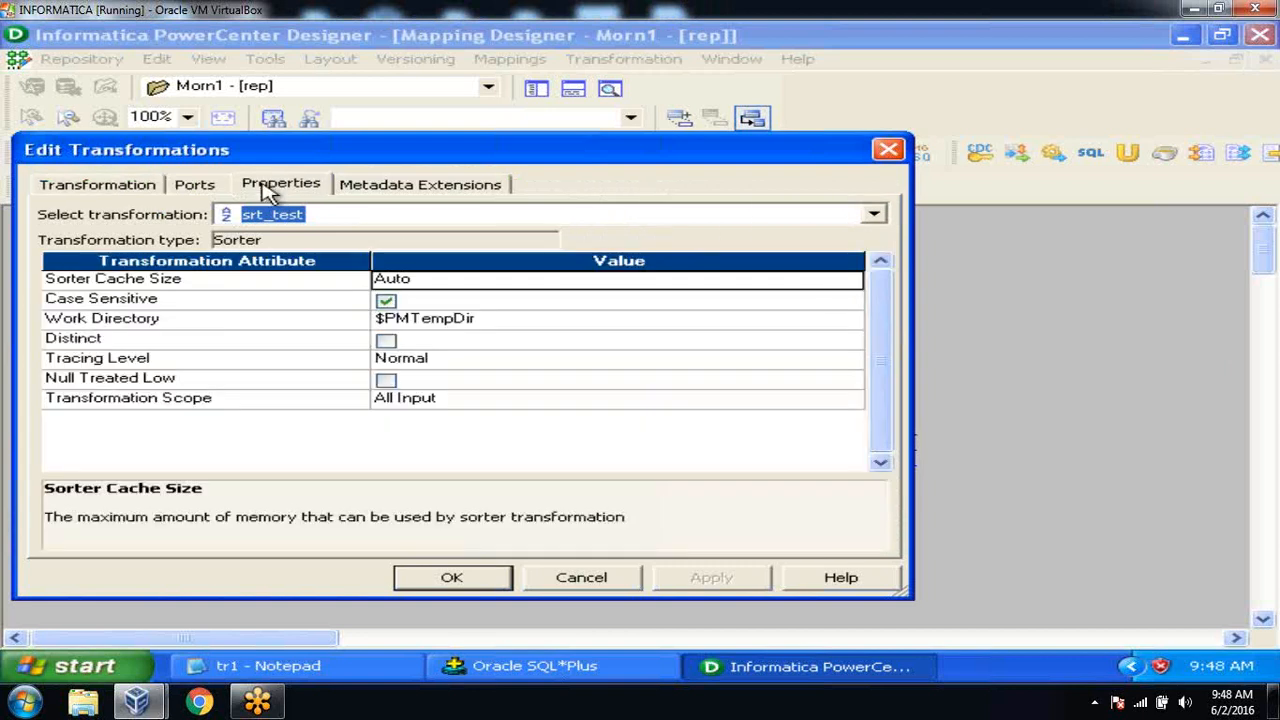
pyautogui.click(207, 189)
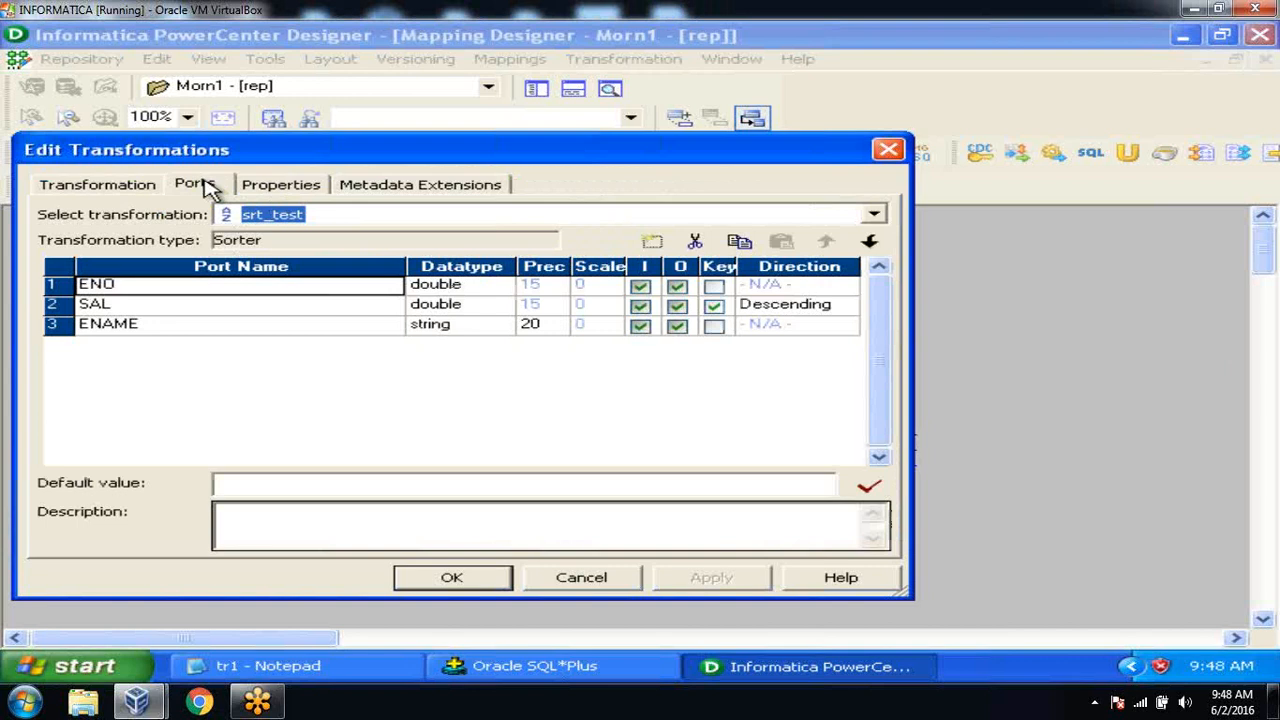
pyautogui.click(715, 304)
pyautogui.click(715, 325)
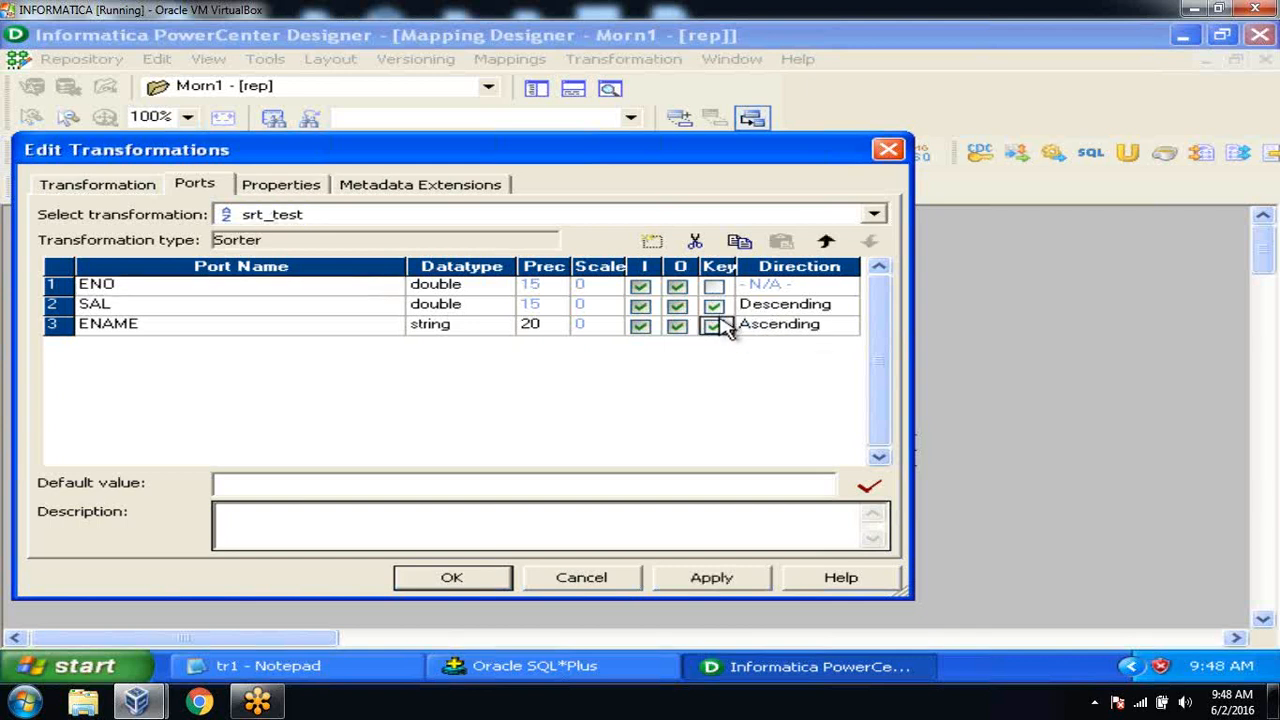
pyautogui.click(836, 332)
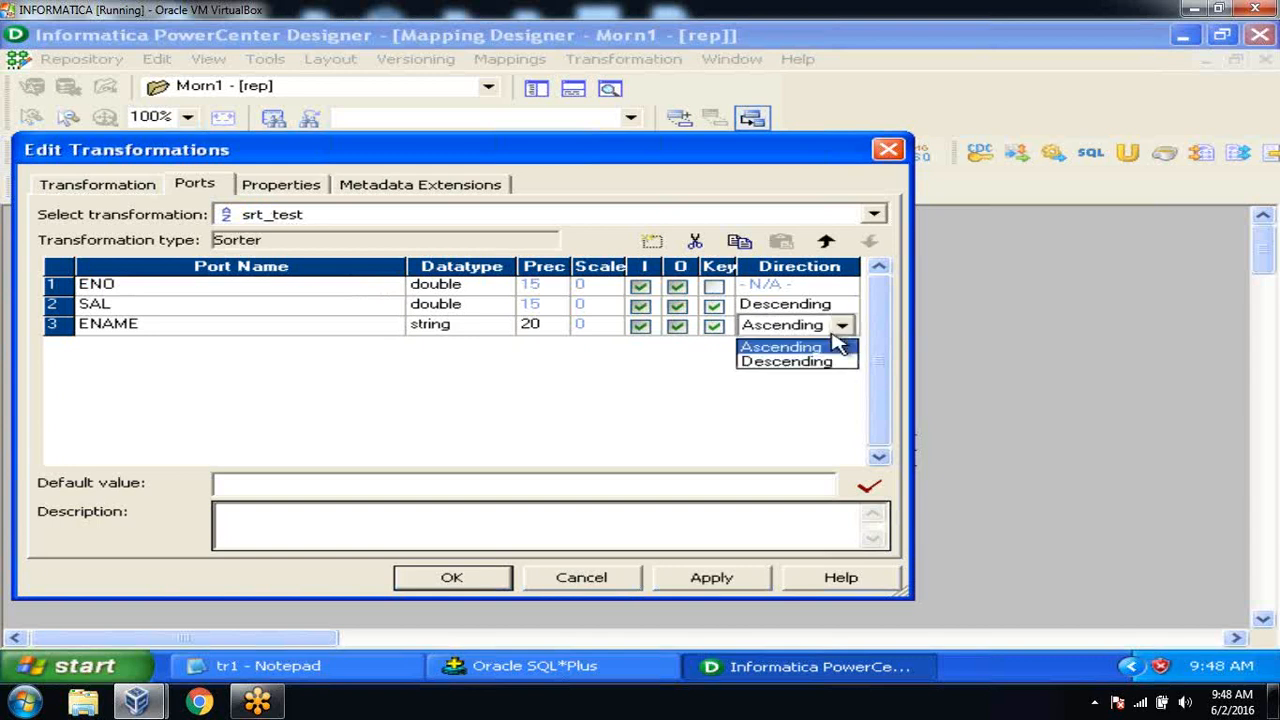
pyautogui.click(851, 311)
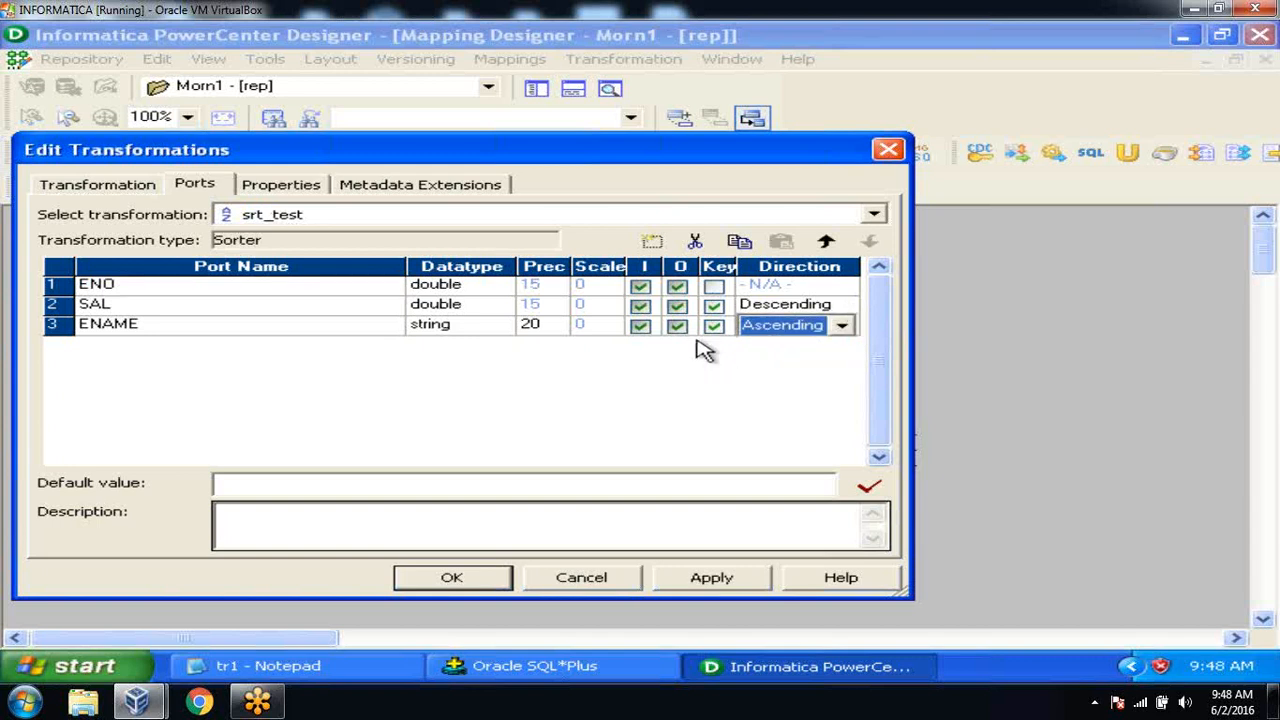
# Move ENAME above SAL, remove ENAME's sort key, and apply the sorter changes.
pyautogui.click(338, 310)
pyautogui.click(338, 330)
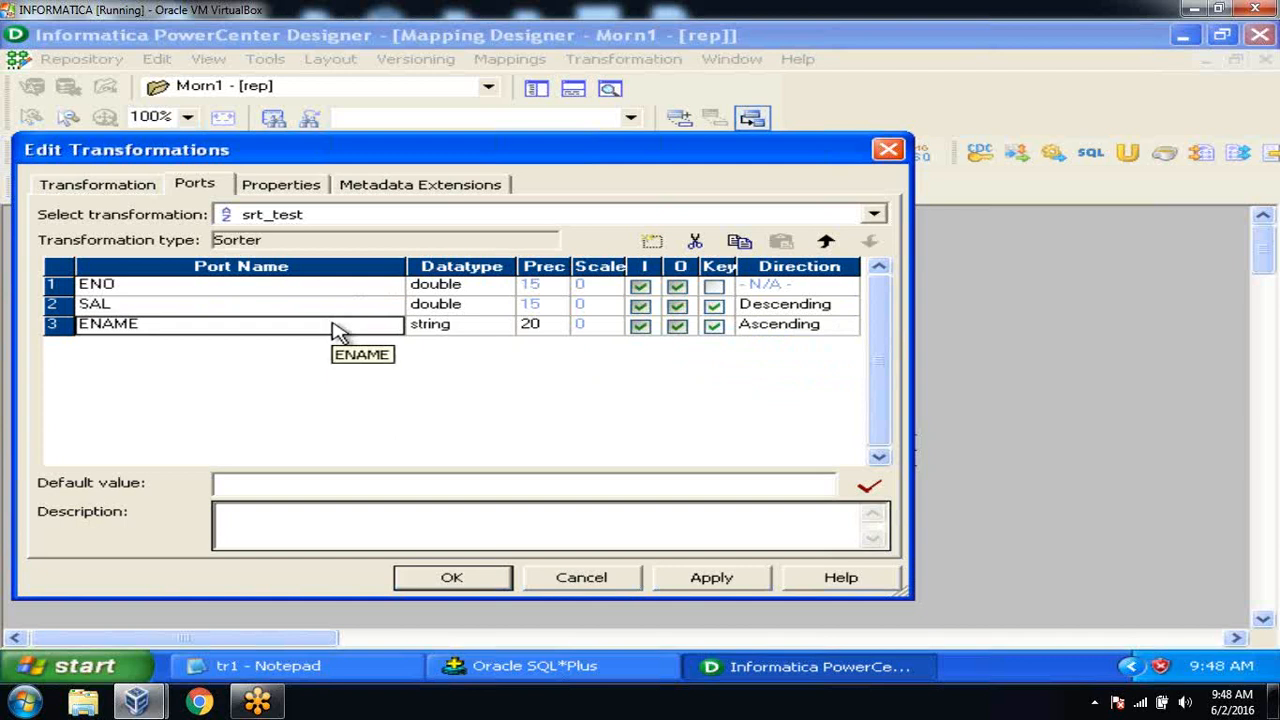
pyautogui.click(336, 308)
pyautogui.click(338, 330)
pyautogui.click(825, 241)
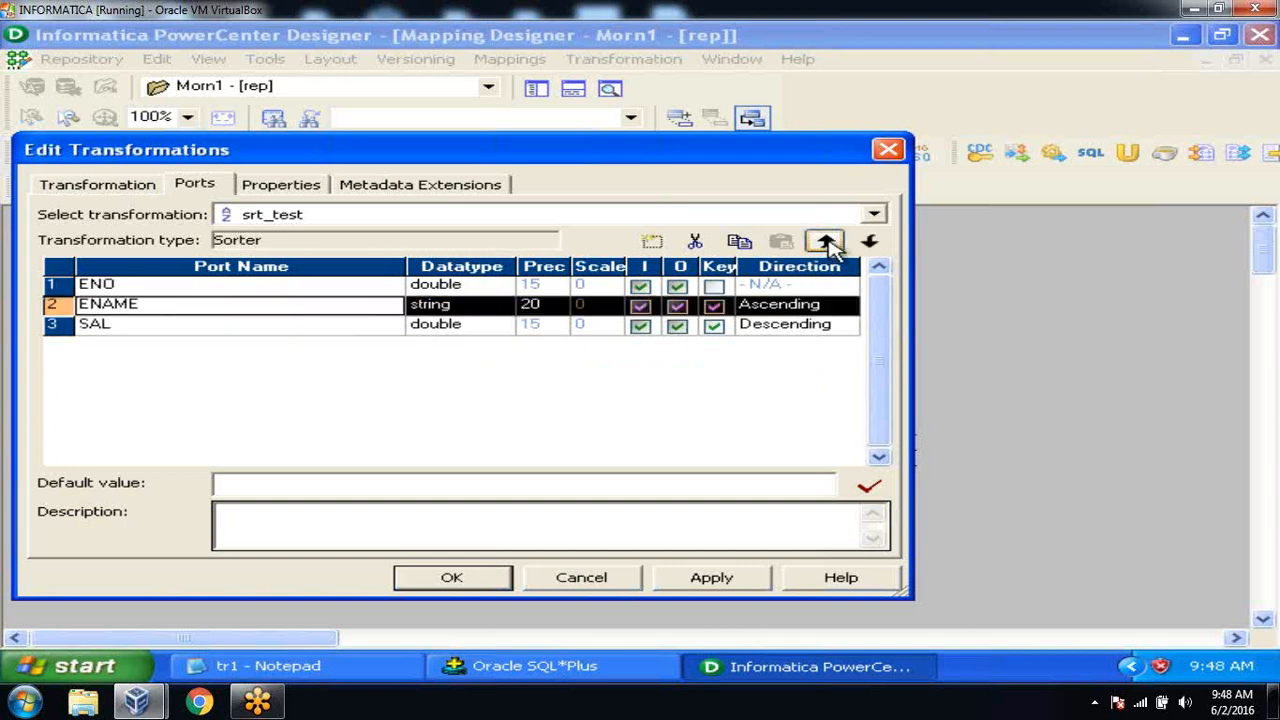
pyautogui.click(386, 331)
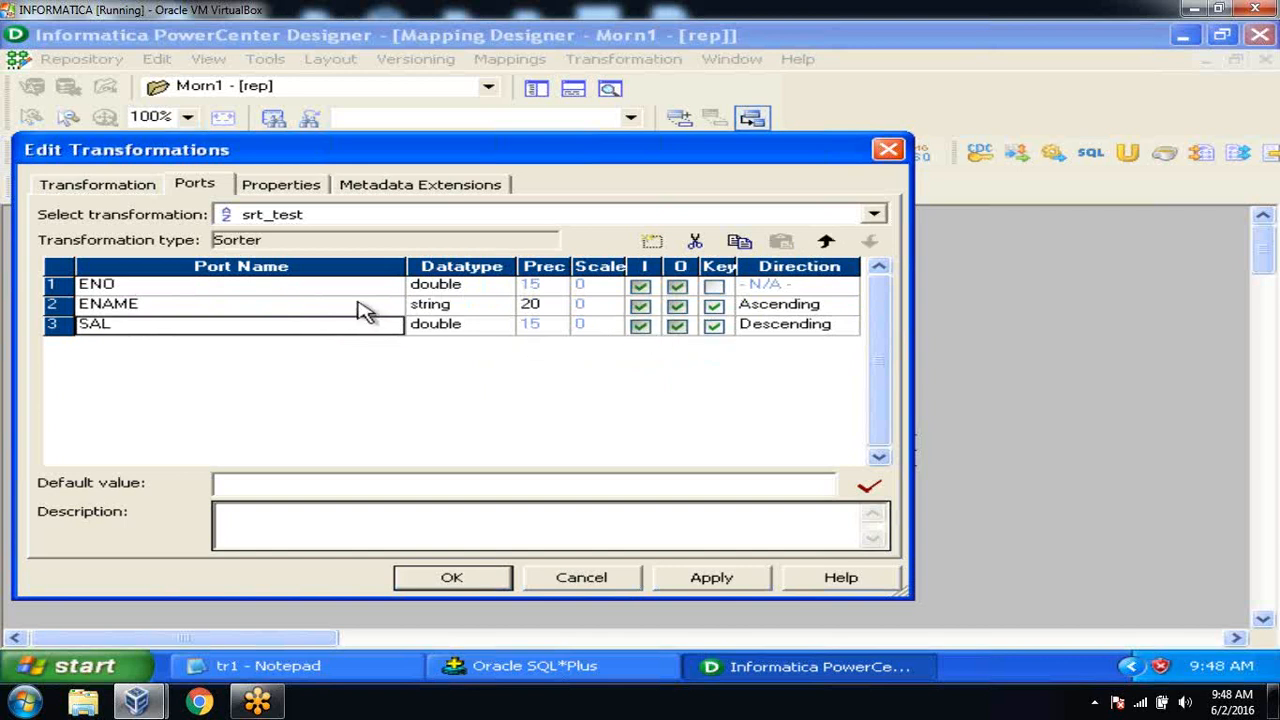
pyautogui.click(363, 310)
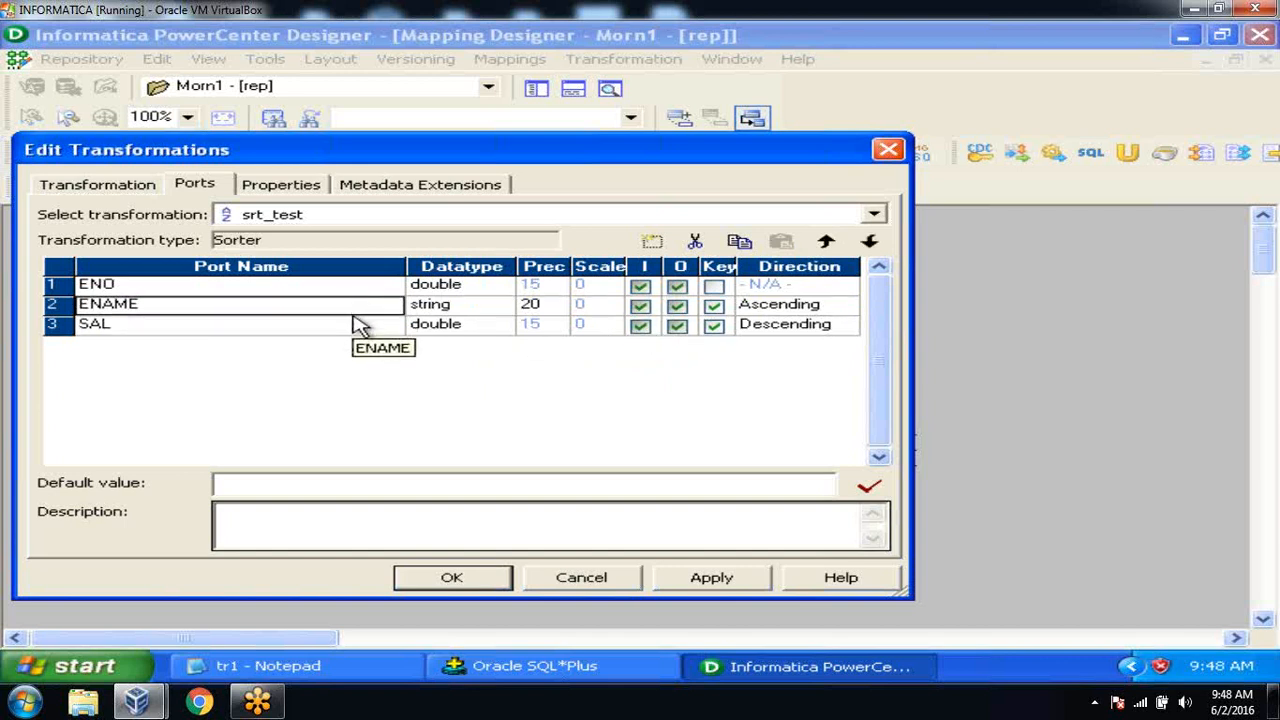
pyautogui.click(360, 333)
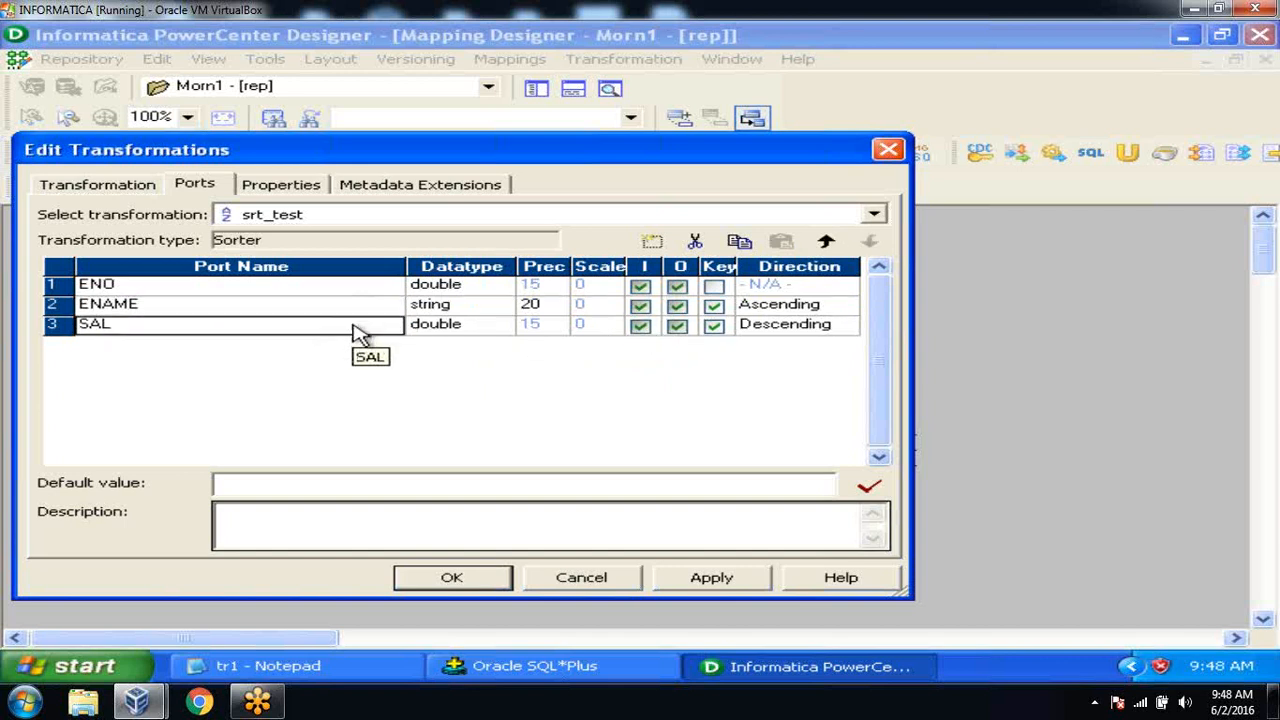
pyautogui.click(713, 308)
pyautogui.click(705, 585)
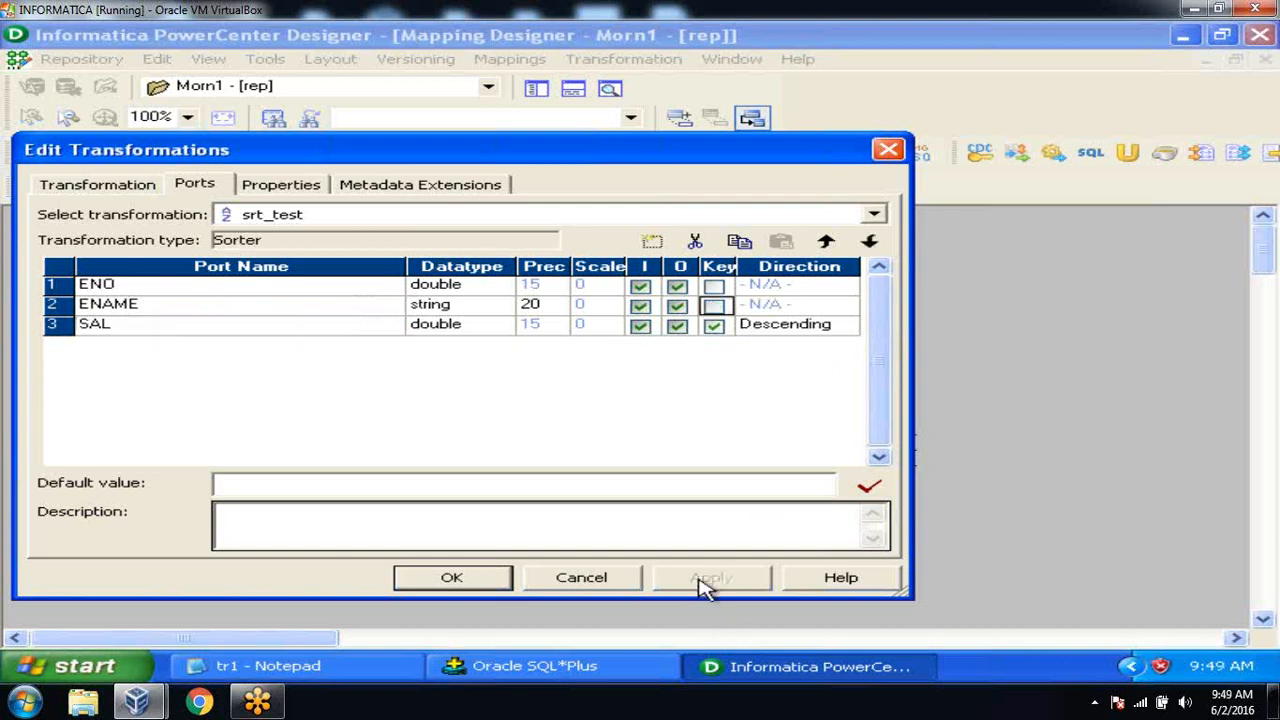
pyautogui.click(420, 578)
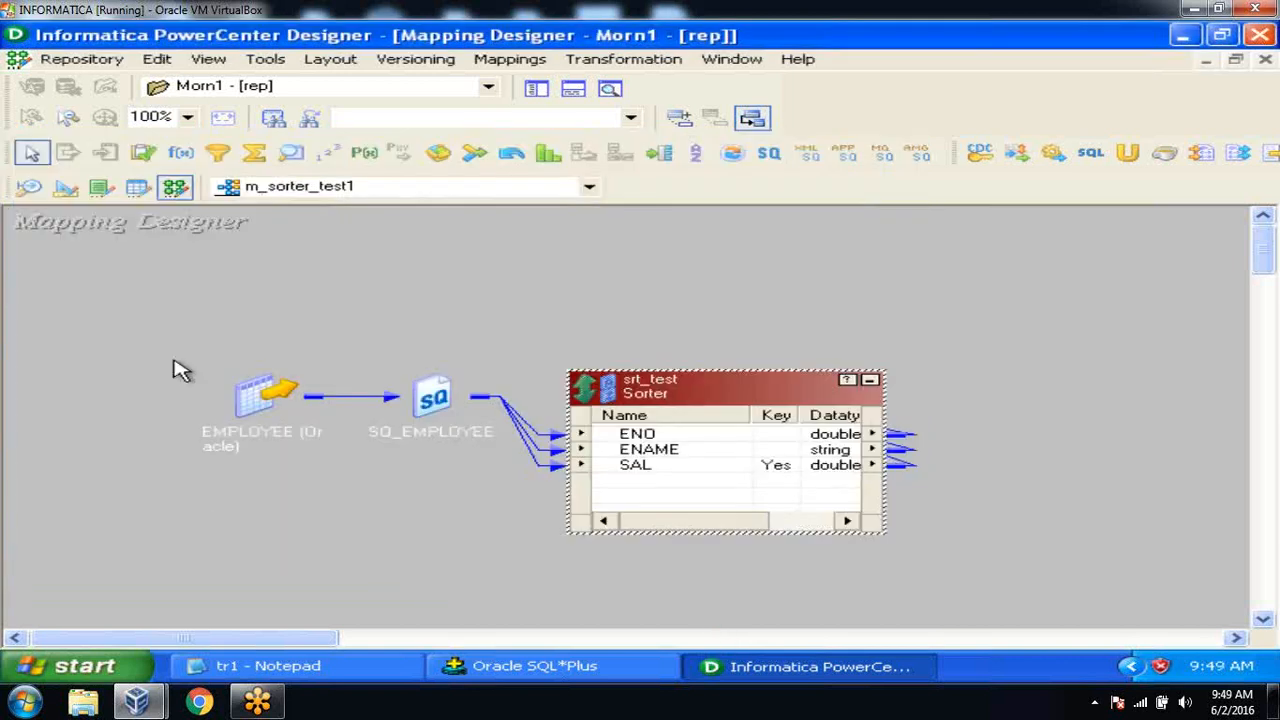
# Save m_sorter_test1 and show its four objects as icons in a row.
pyautogui.hotkey('ctrl', 's')
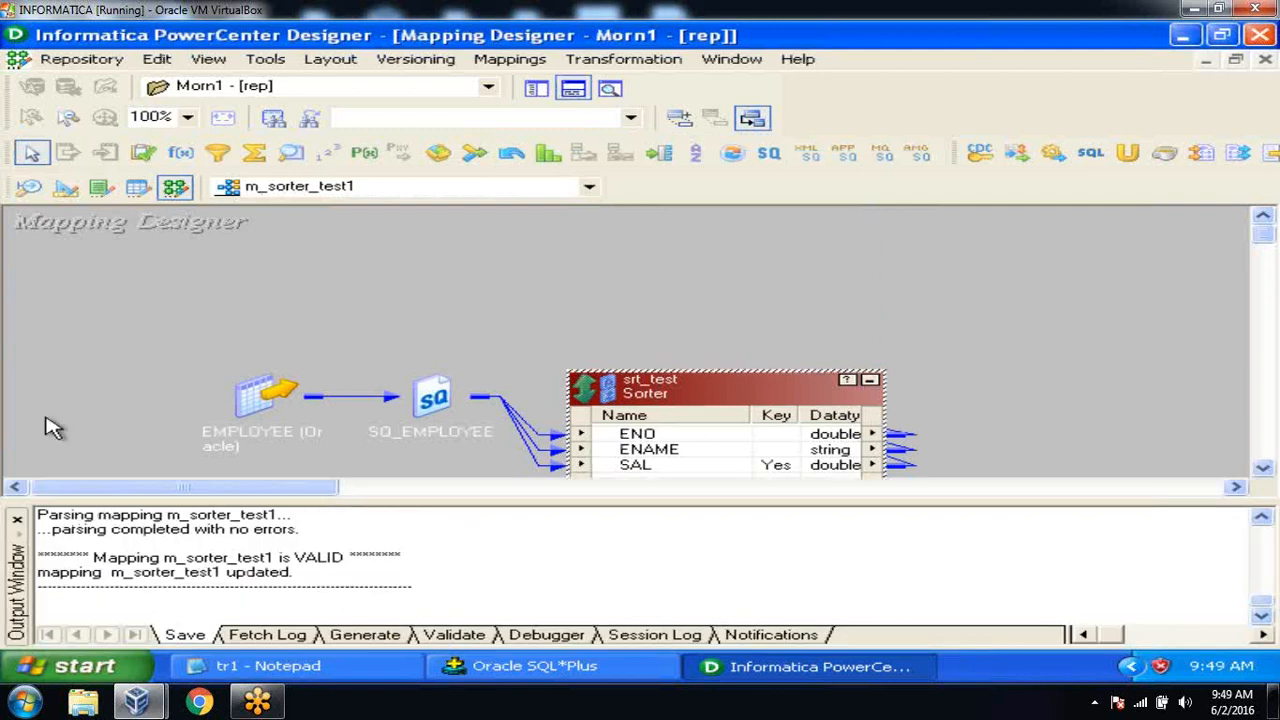
pyautogui.click(17, 520)
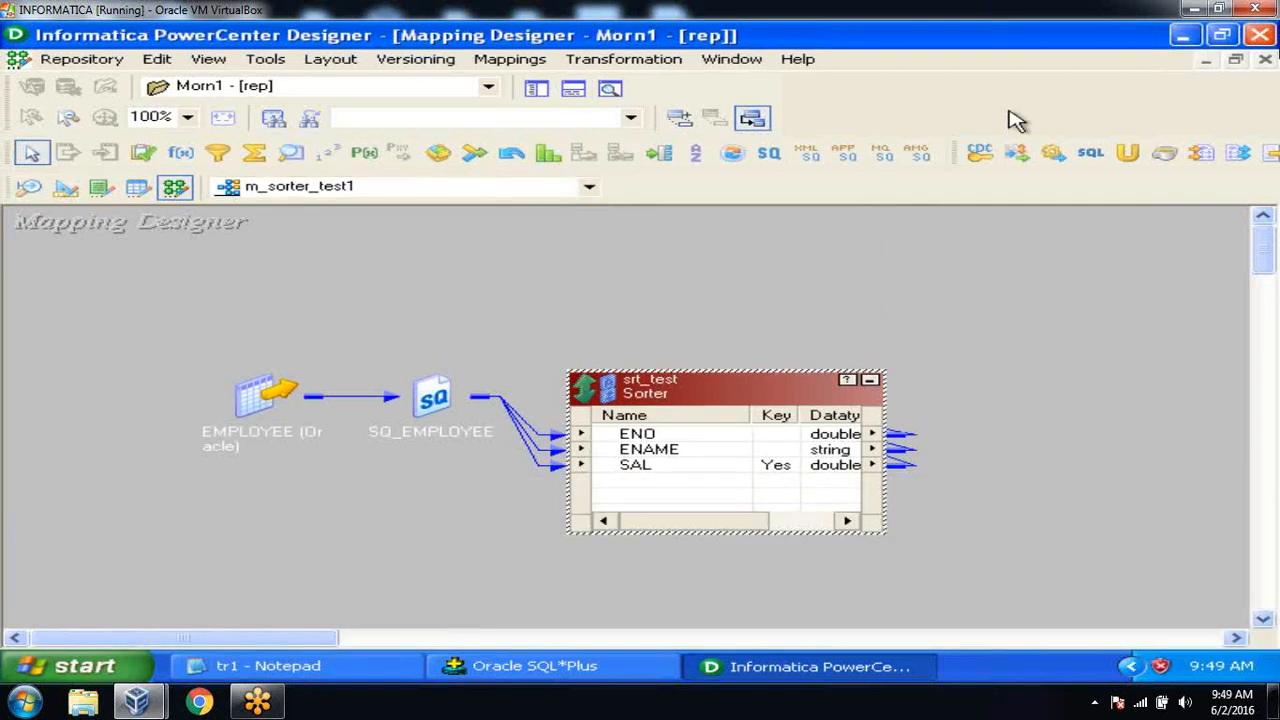
pyautogui.rightClick(714, 280)
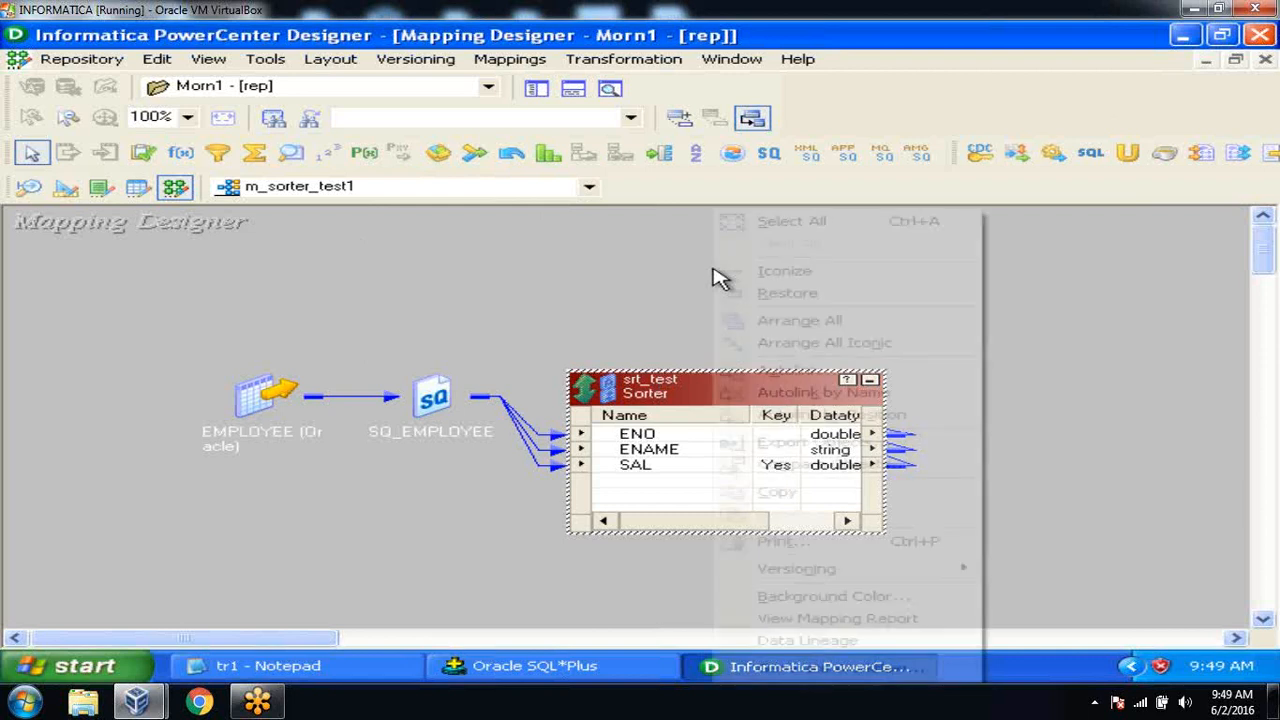
pyautogui.click(776, 343)
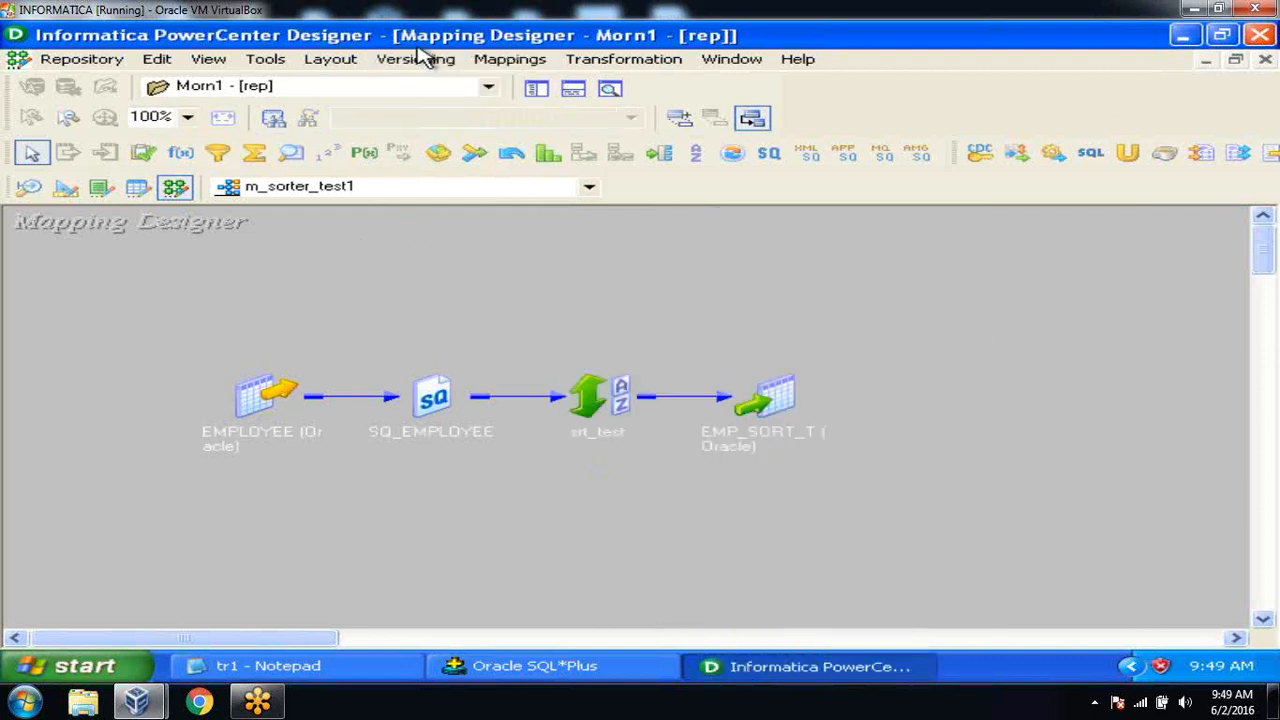
pyautogui.click(274, 62)
# Launch Workflow Manager maximized and open Task Developer showing the s_m_var_check session.
pyautogui.click(296, 247)
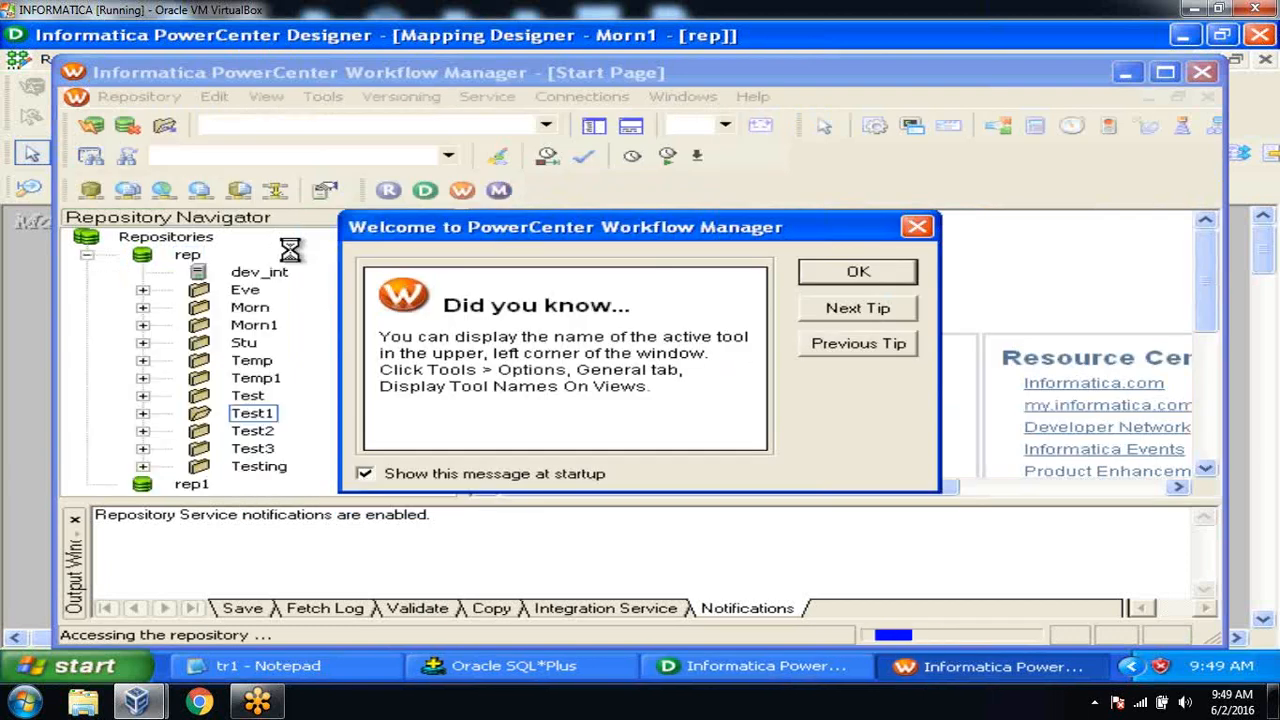
pyautogui.click(857, 277)
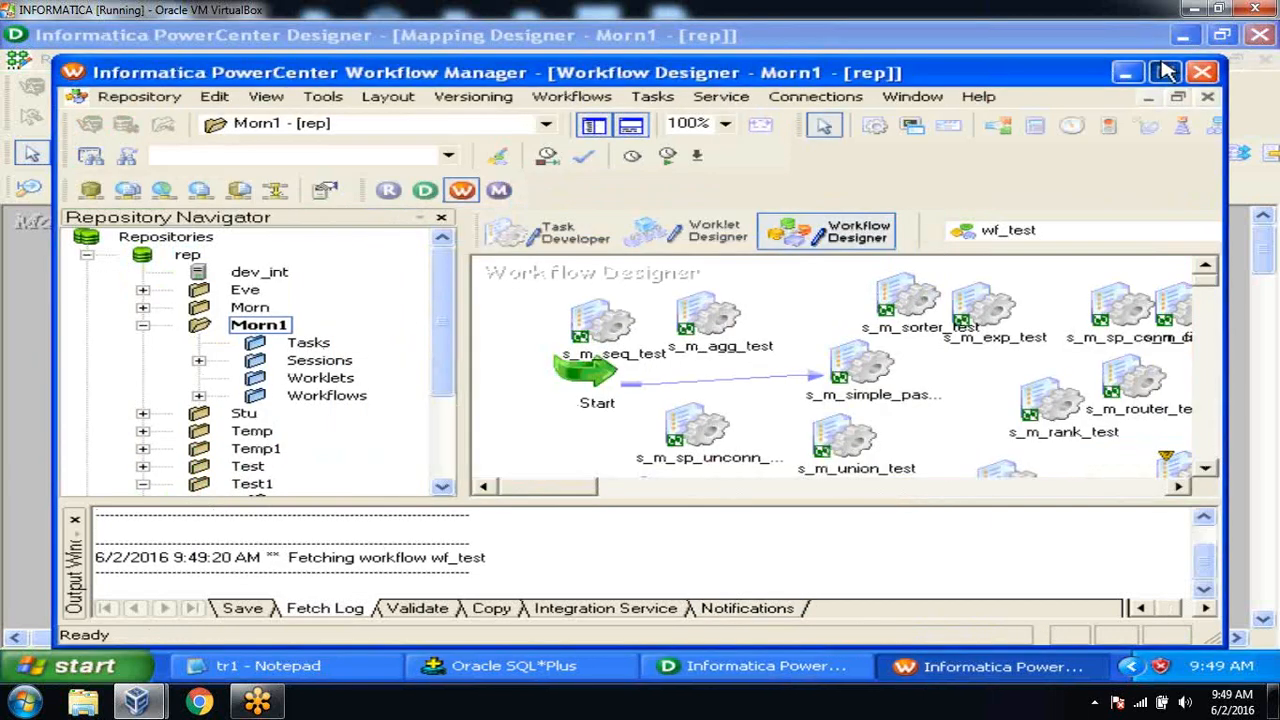
pyautogui.click(1164, 72)
pyautogui.click(480, 200)
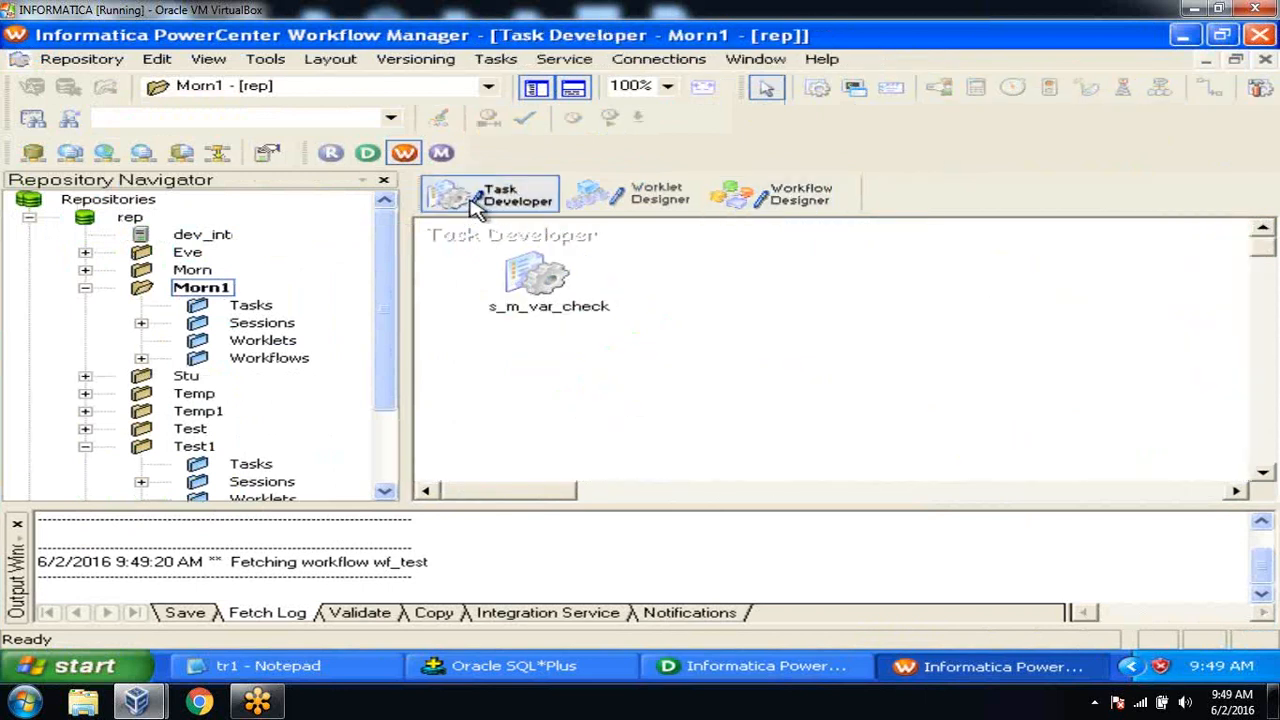
pyautogui.click(705, 670)
pyautogui.click(705, 670)
# Select the Test1 folder and clear all objects from the Task Developer workspace.
pyautogui.click(86, 452)
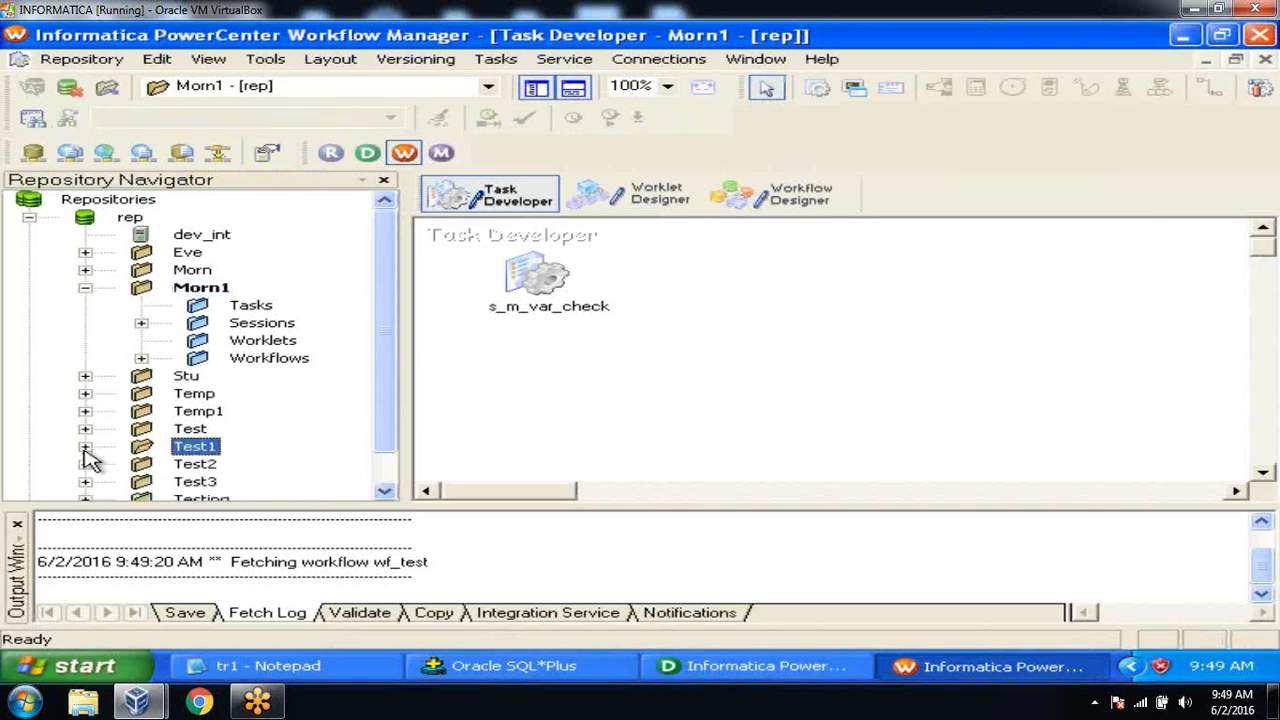
pyautogui.click(17, 523)
pyautogui.rightClick(733, 266)
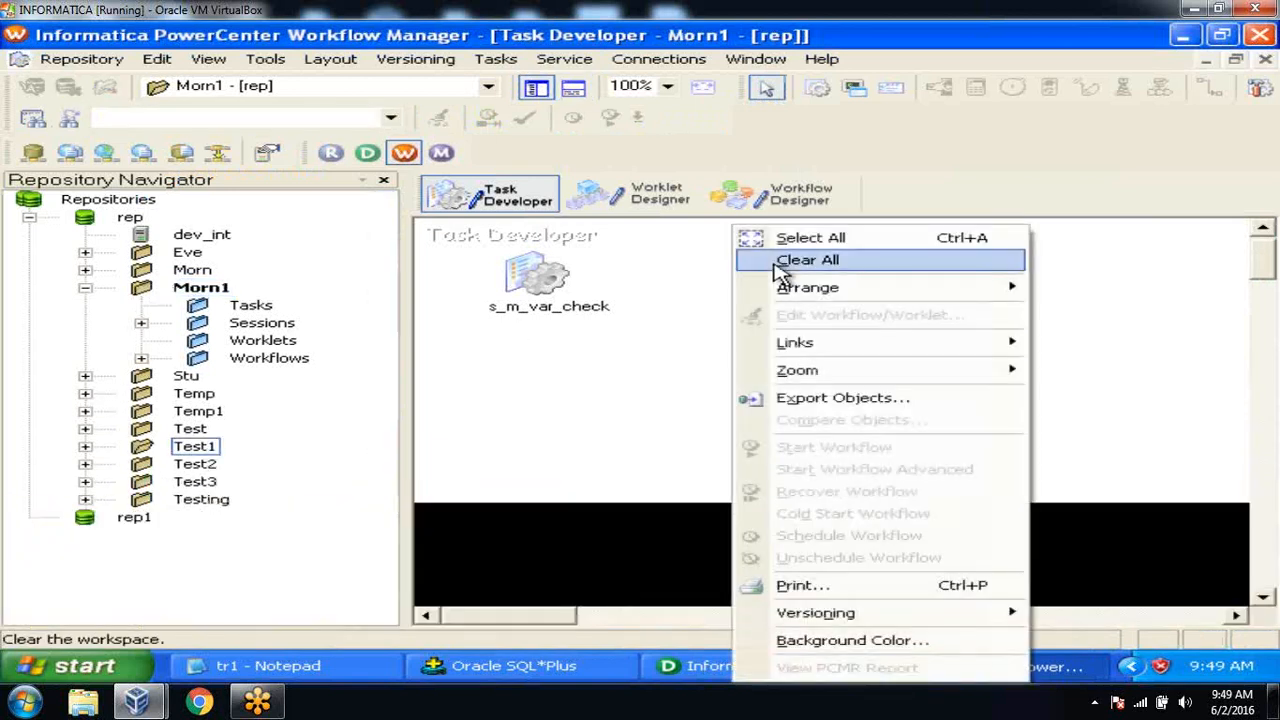
pyautogui.click(742, 262)
# Create a new Session task named s_m_sorter_test1, getting past the duplicate-name error.
pyautogui.click(497, 59)
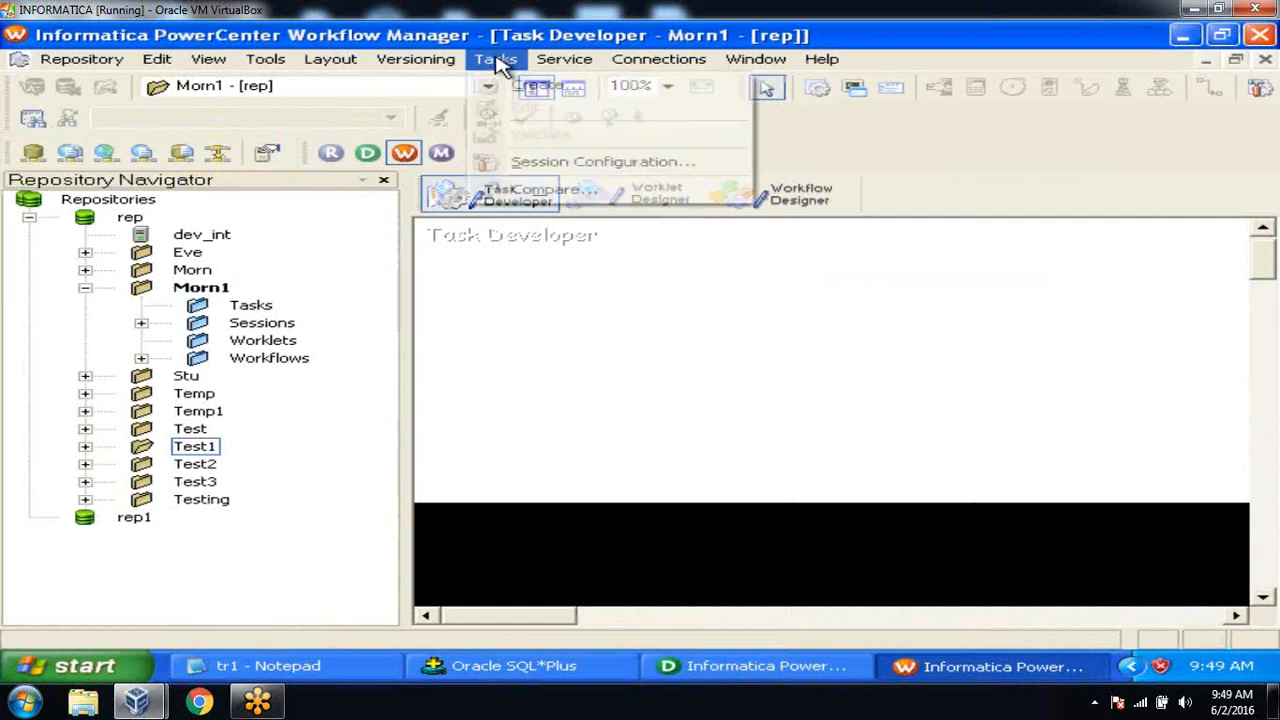
pyautogui.click(512, 88)
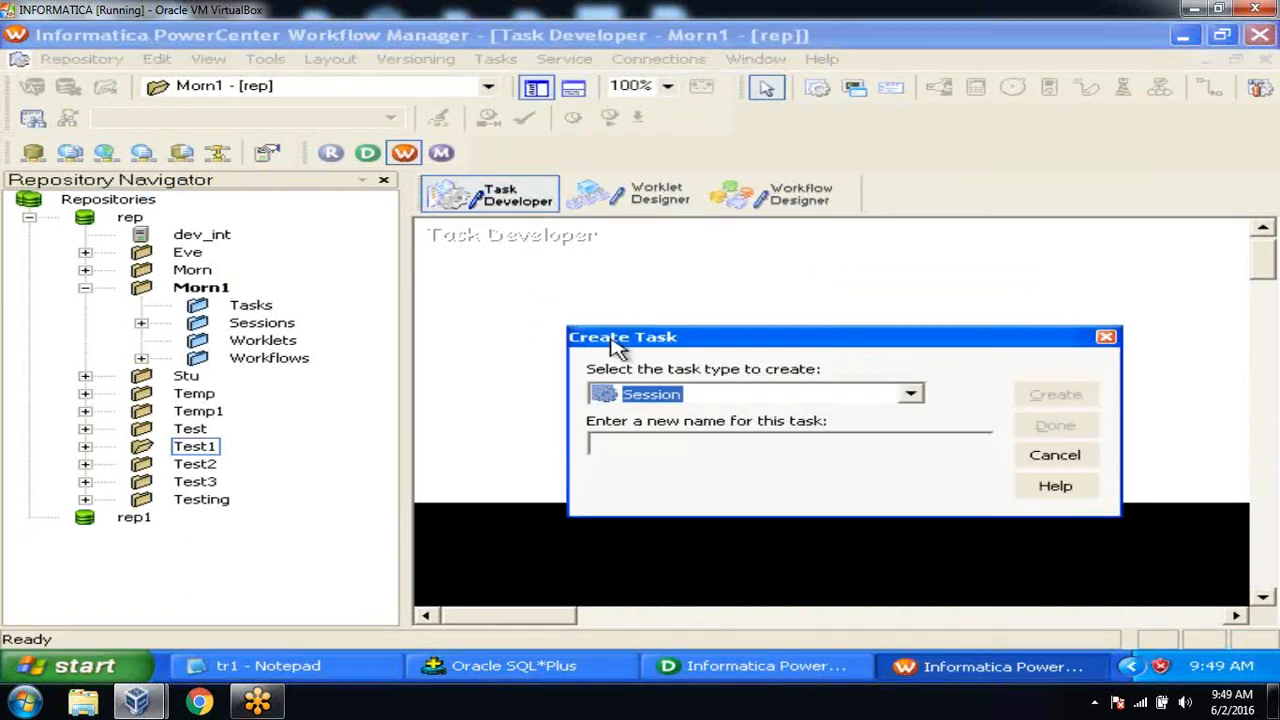
pyautogui.click(640, 445)
pyautogui.write('s_m_sorter_te')
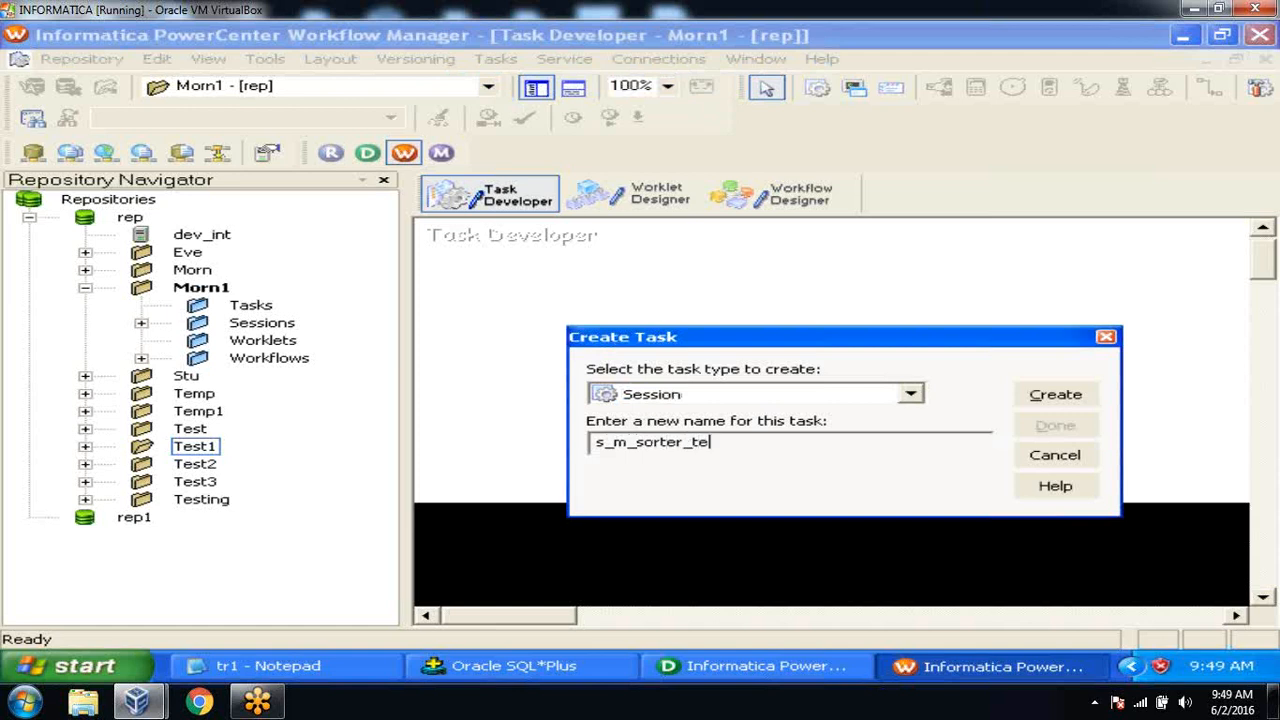
pyautogui.write('st')
pyautogui.click(1055, 394)
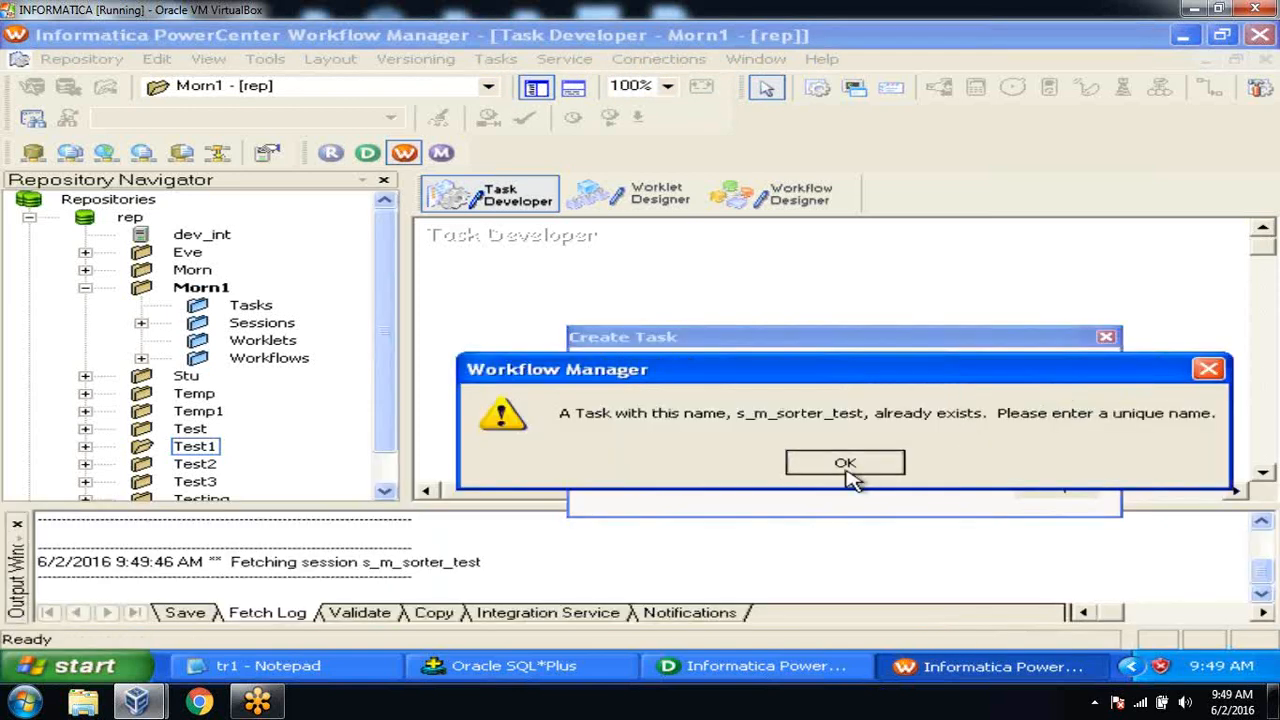
pyautogui.click(846, 470)
pyautogui.click(1055, 394)
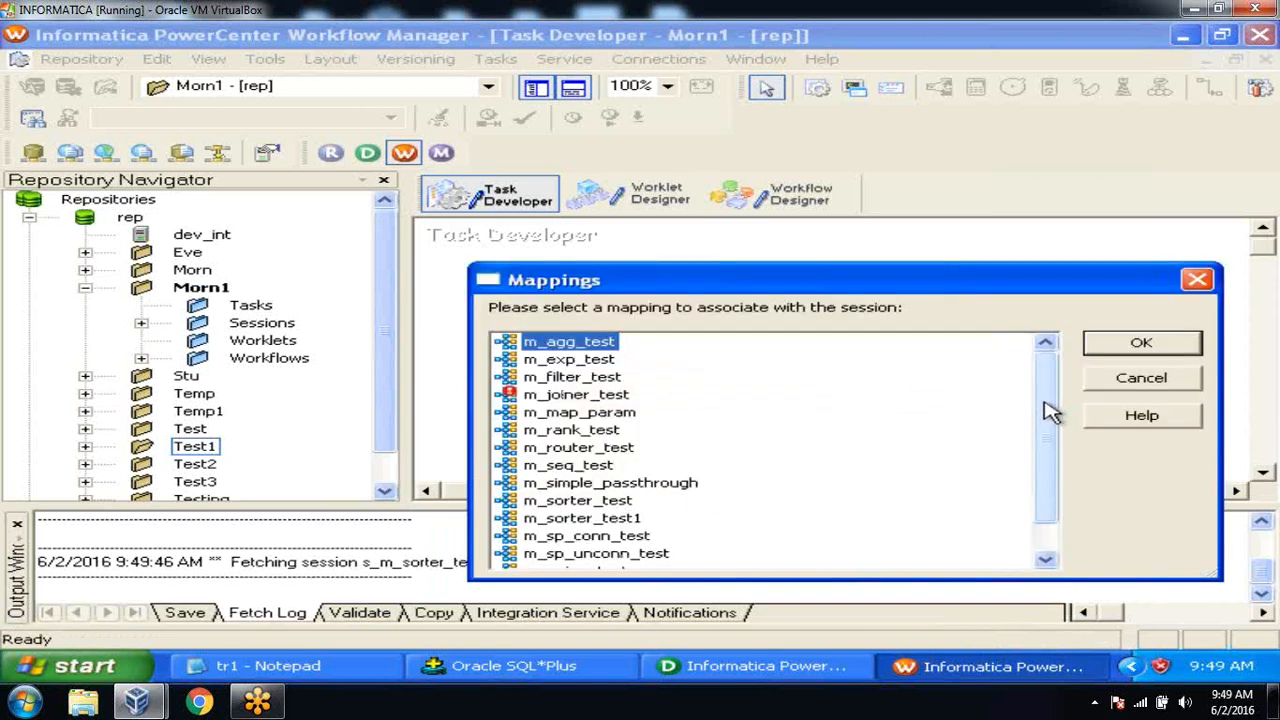
# Base the session on mapping m_sorter_test1 and finish creating tasks.
pyautogui.moveTo(1052, 412); pyautogui.dragTo(1049, 434)
pyautogui.click(633, 487)
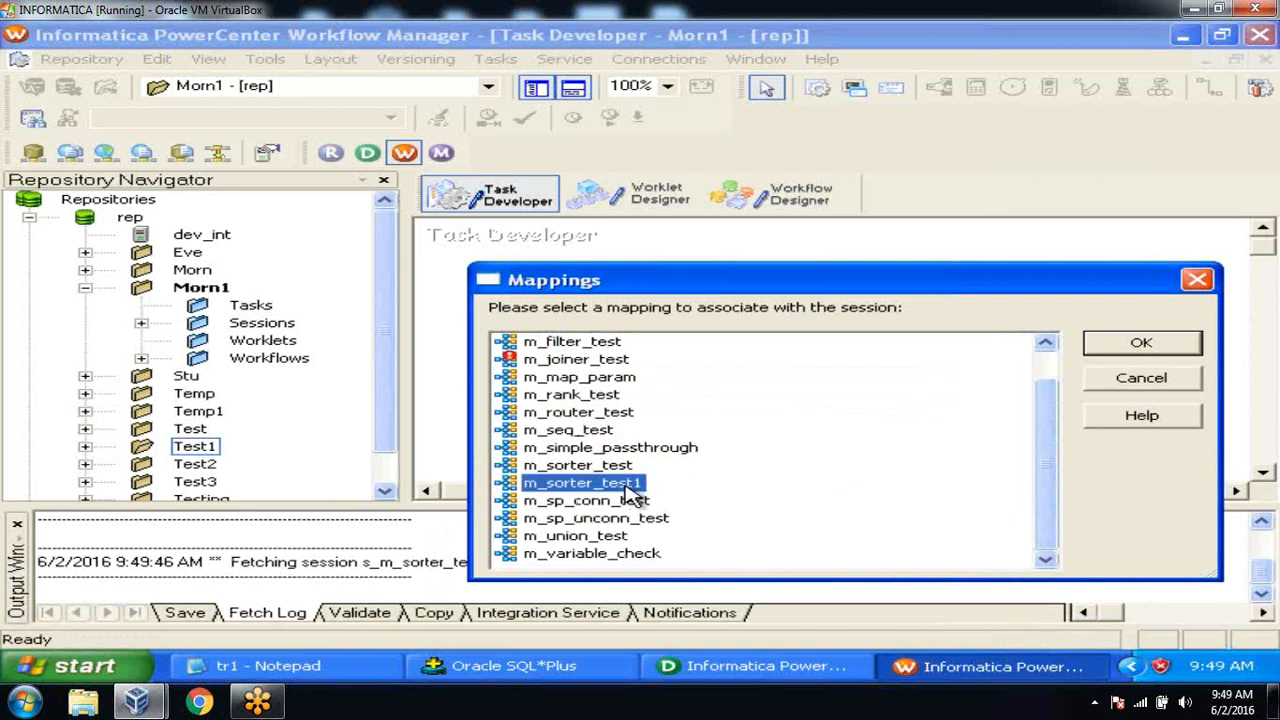
pyautogui.click(1108, 352)
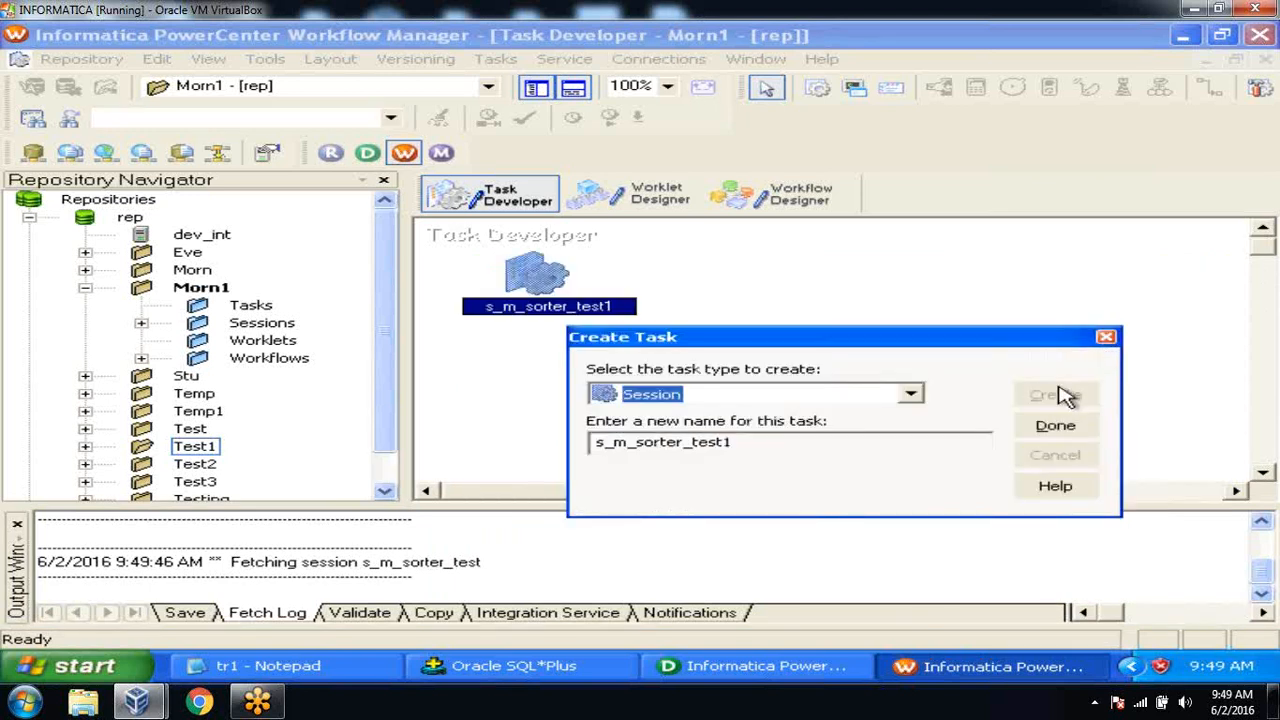
pyautogui.click(1055, 425)
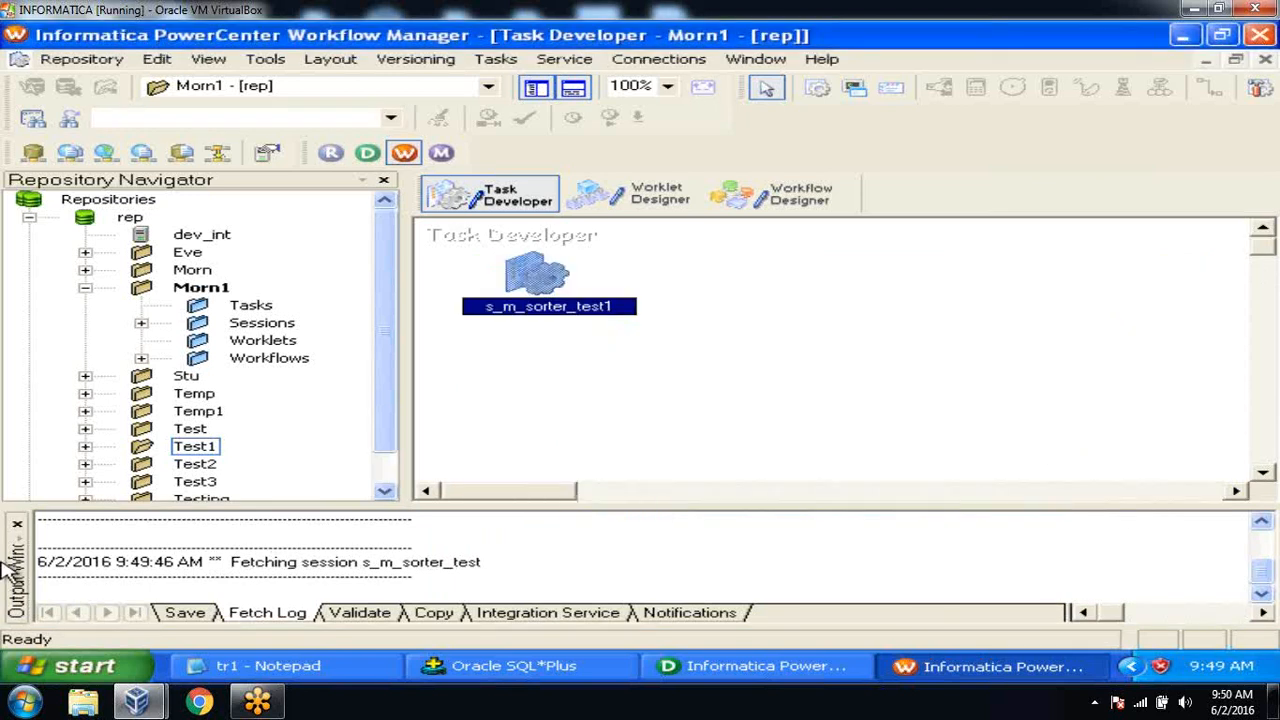
pyautogui.click(17, 524)
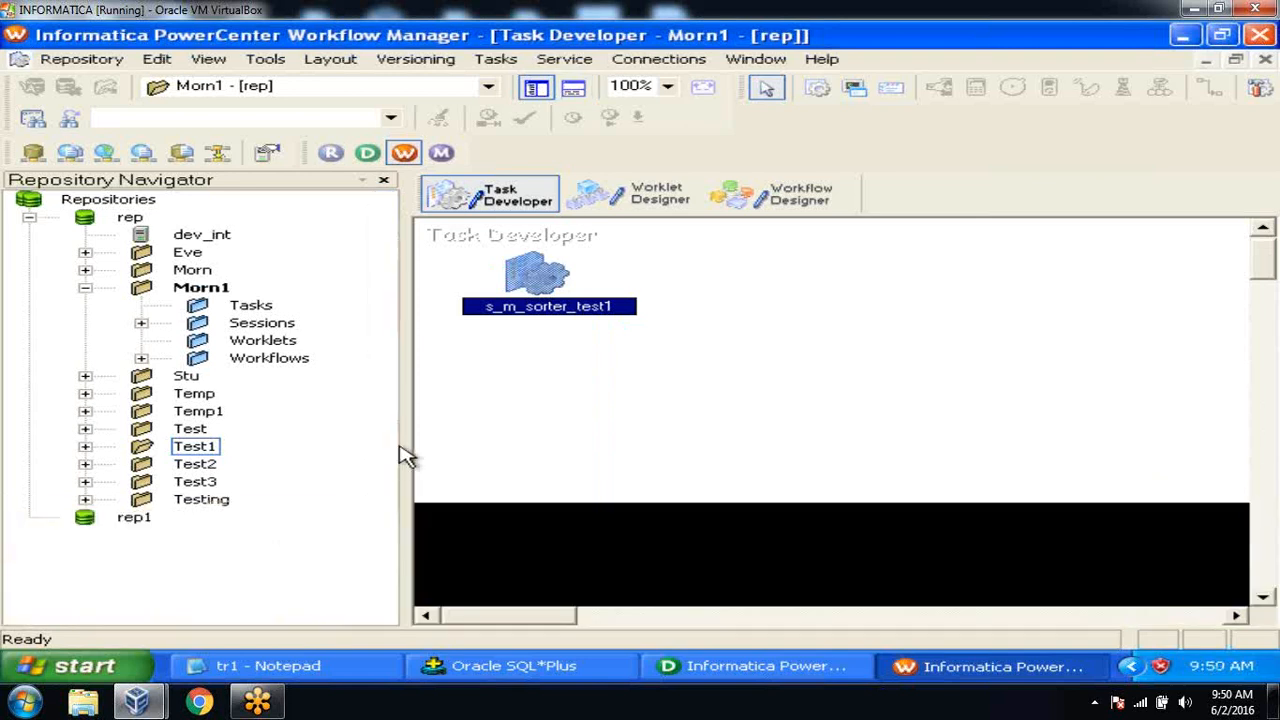
pyautogui.click(632, 391)
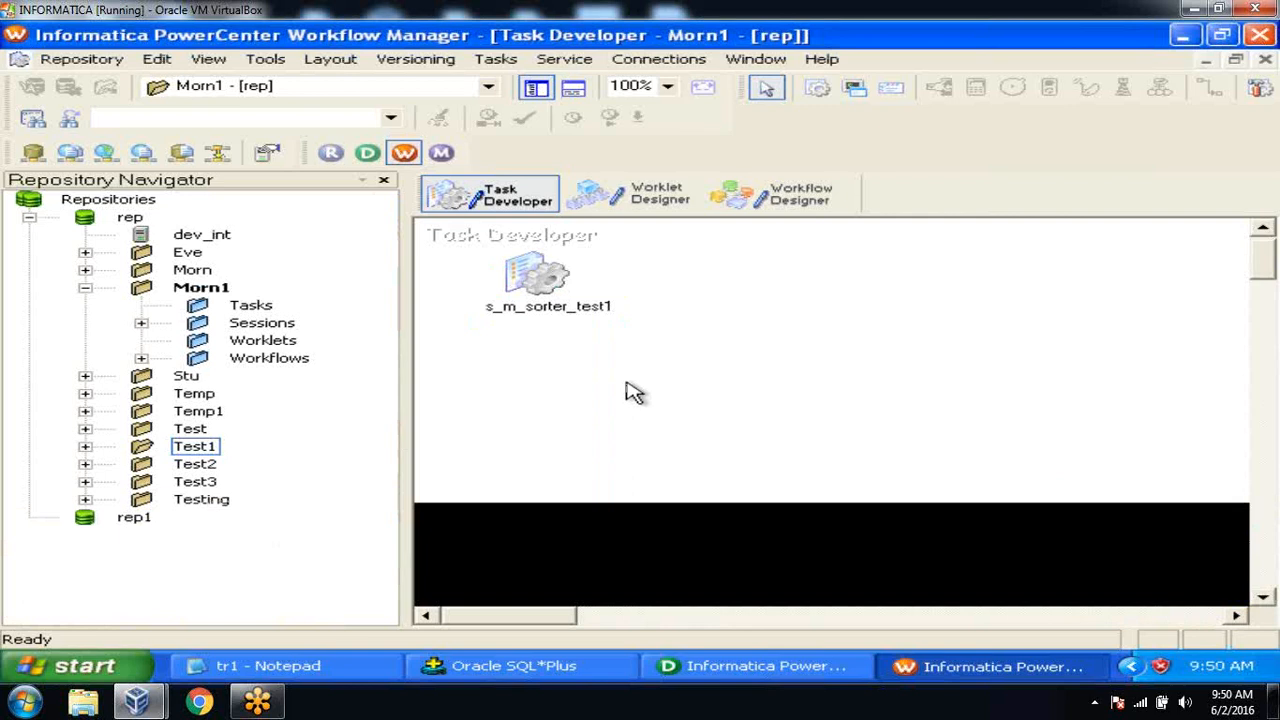
pyautogui.doubleClick(540, 273)
pyautogui.click(510, 118)
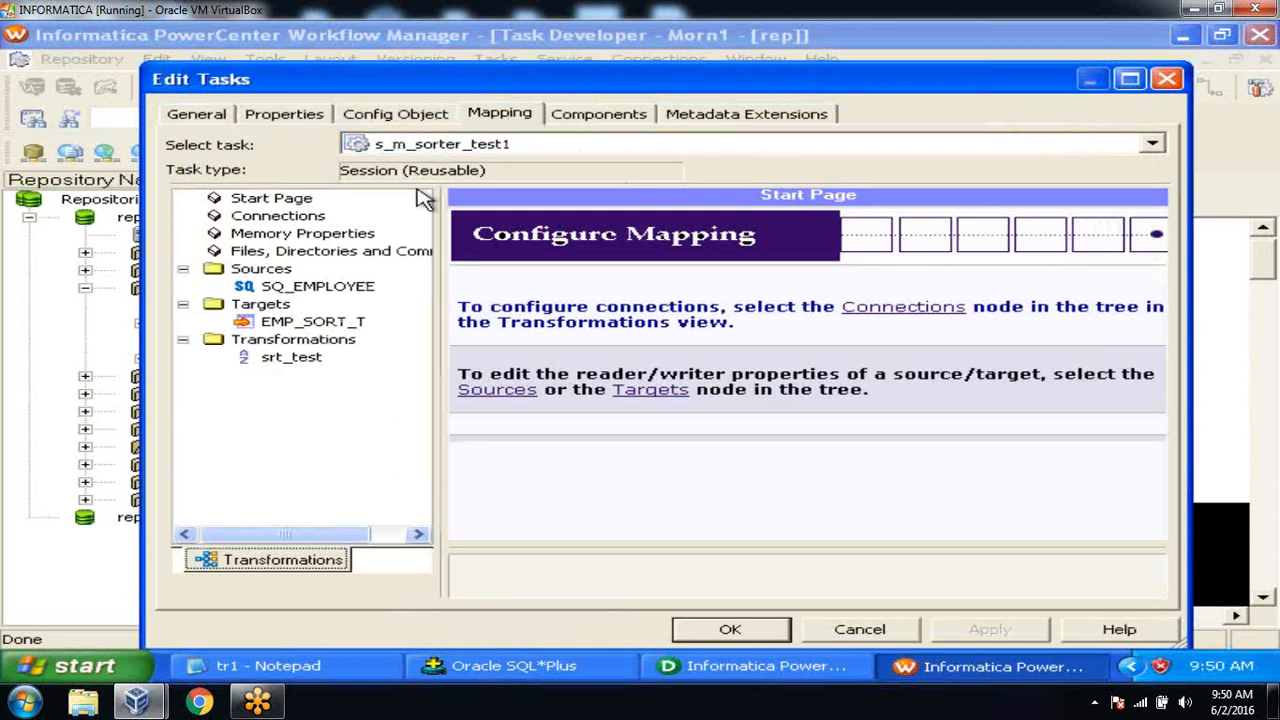
pyautogui.click(338, 292)
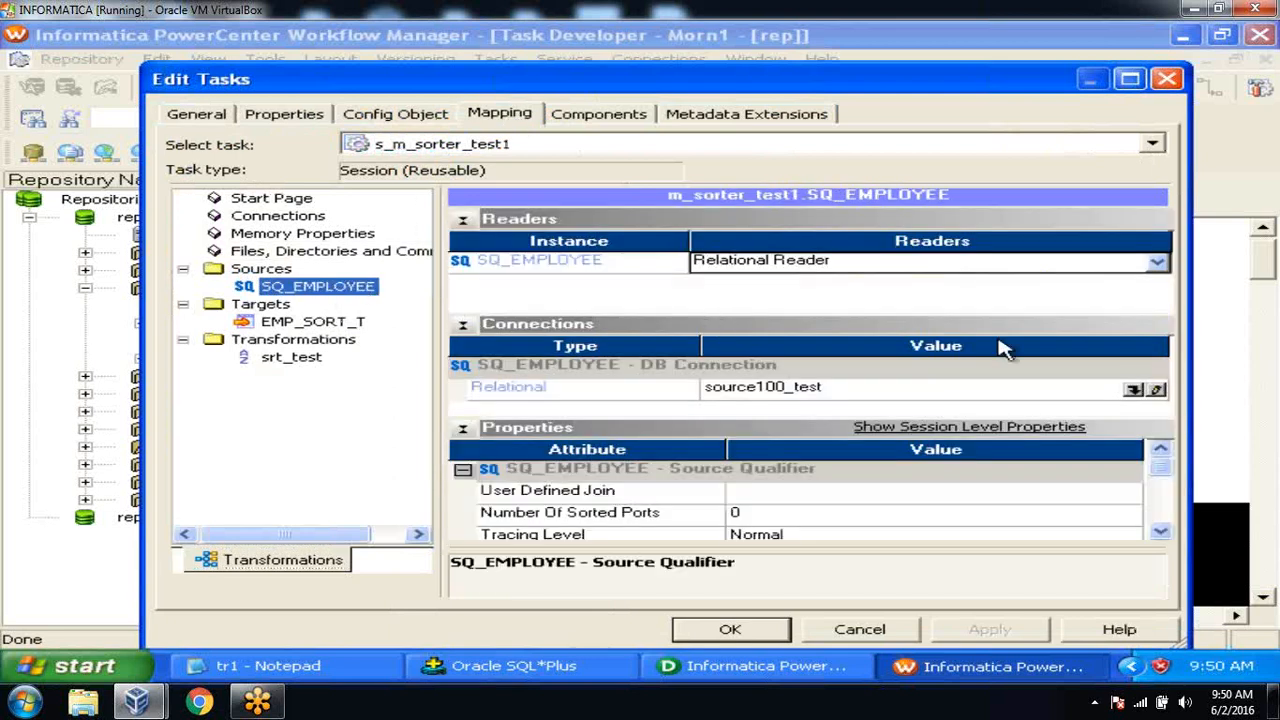
pyautogui.click(1134, 390)
pyautogui.click(735, 480)
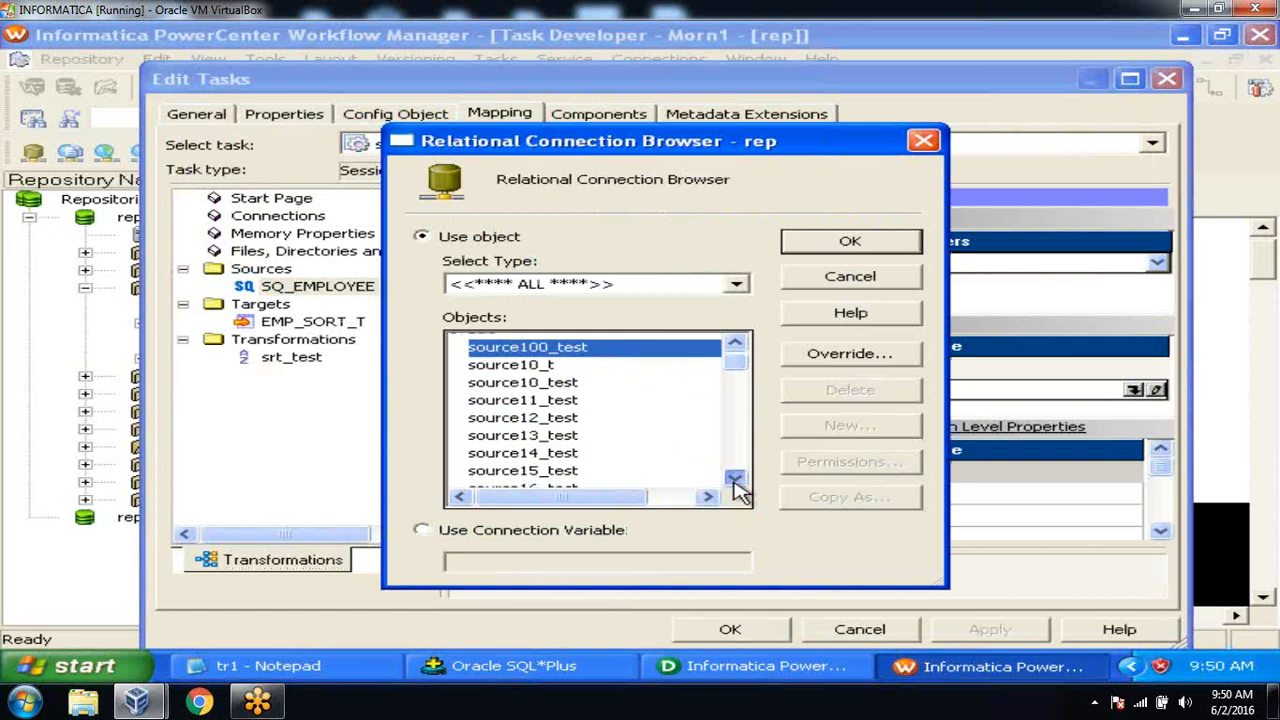
pyautogui.click(736, 482)
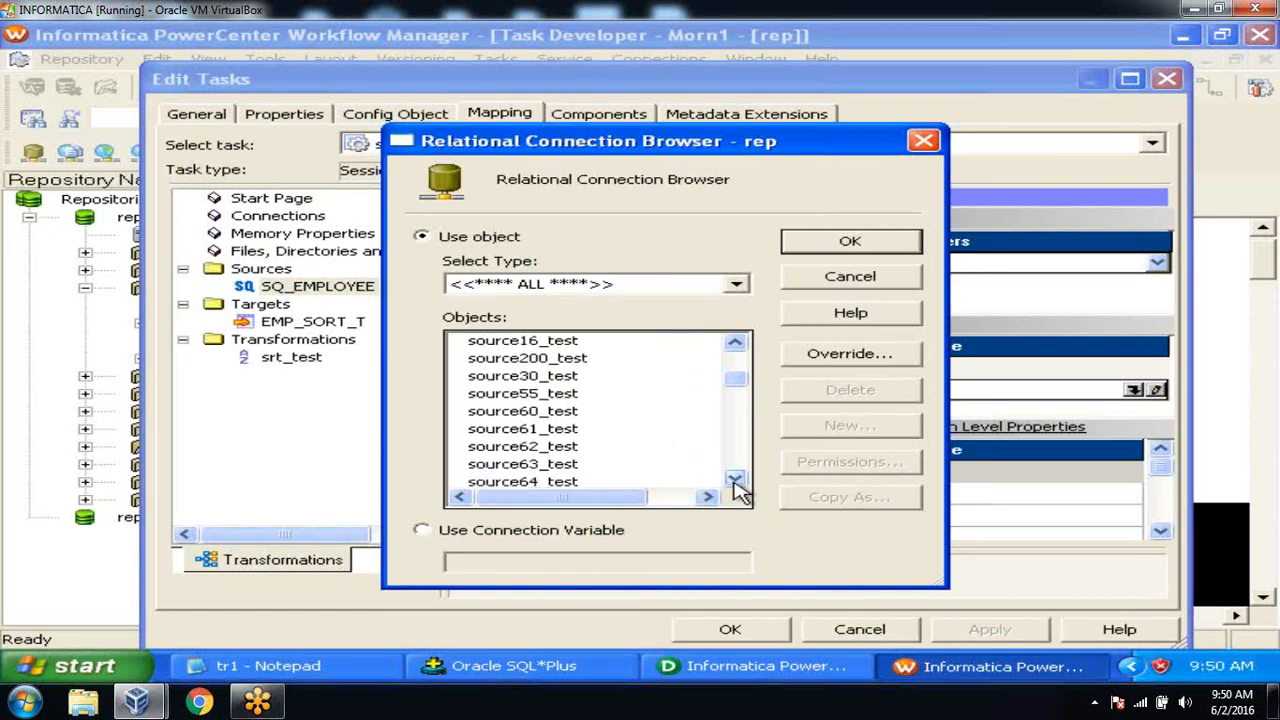
pyautogui.click(575, 450)
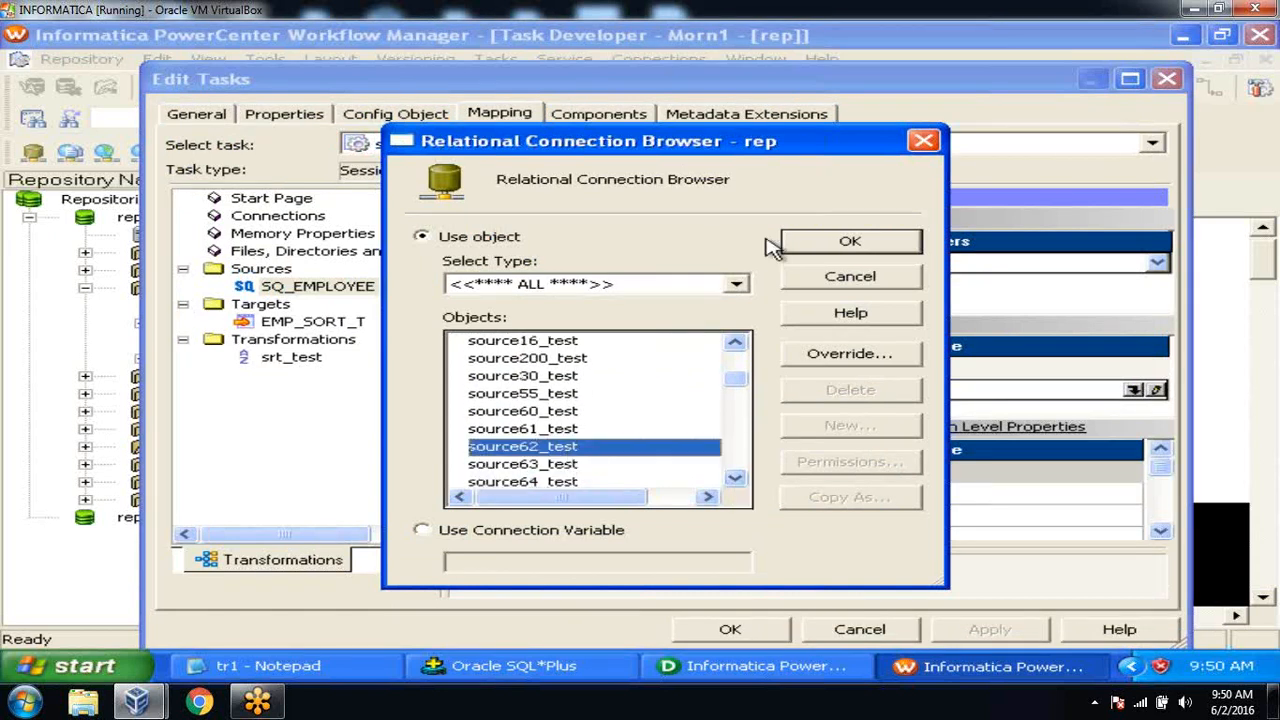
pyautogui.click(828, 244)
pyautogui.click(338, 321)
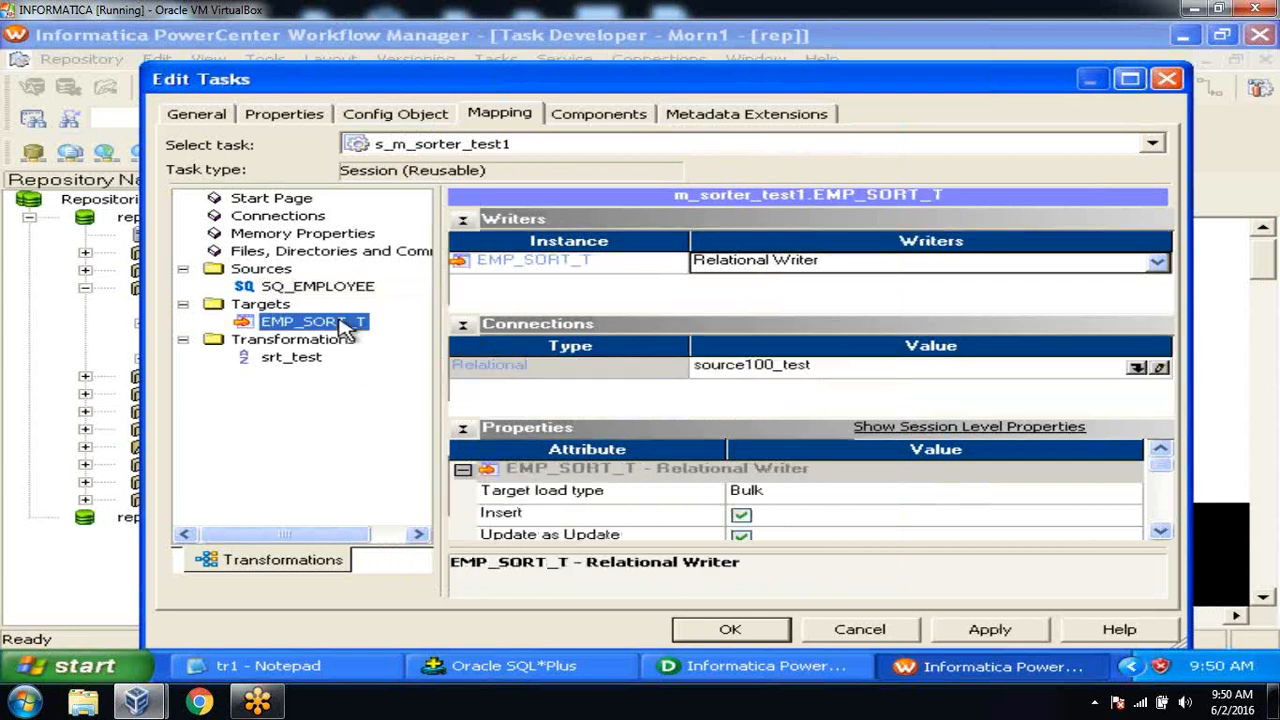
pyautogui.click(1140, 367)
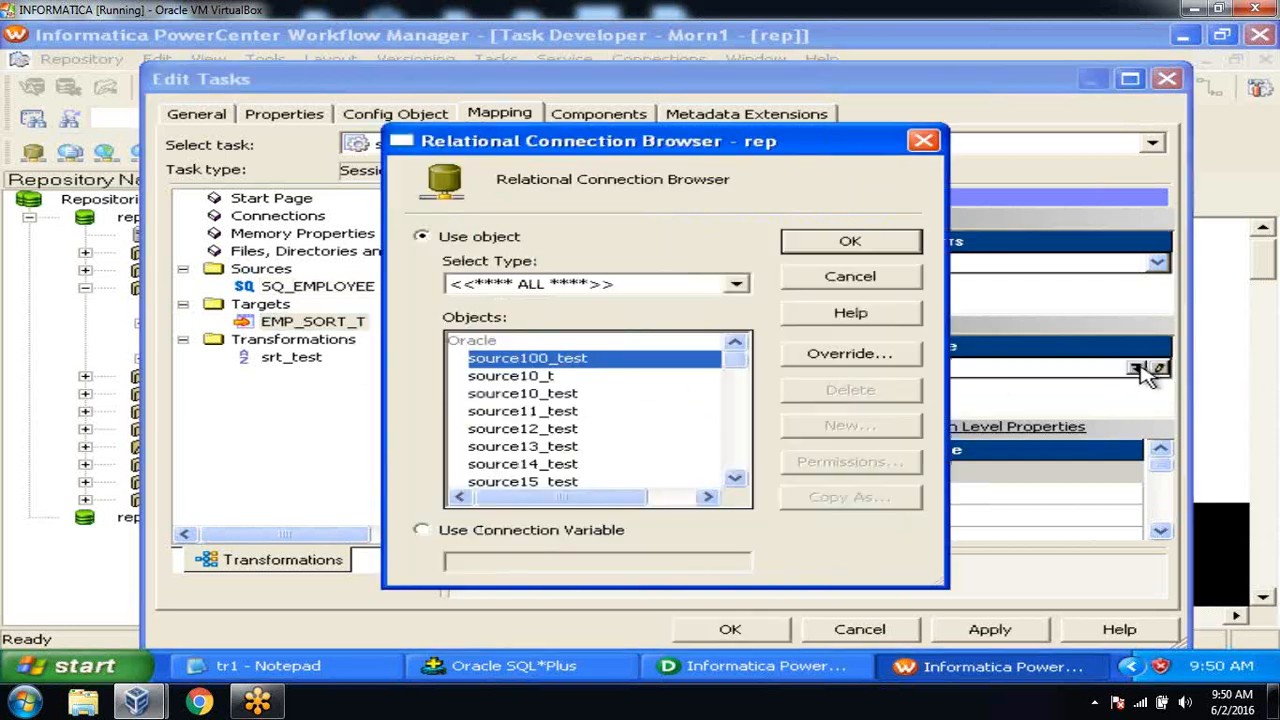
pyautogui.moveTo(737, 478); pyautogui.dragTo(737, 478)
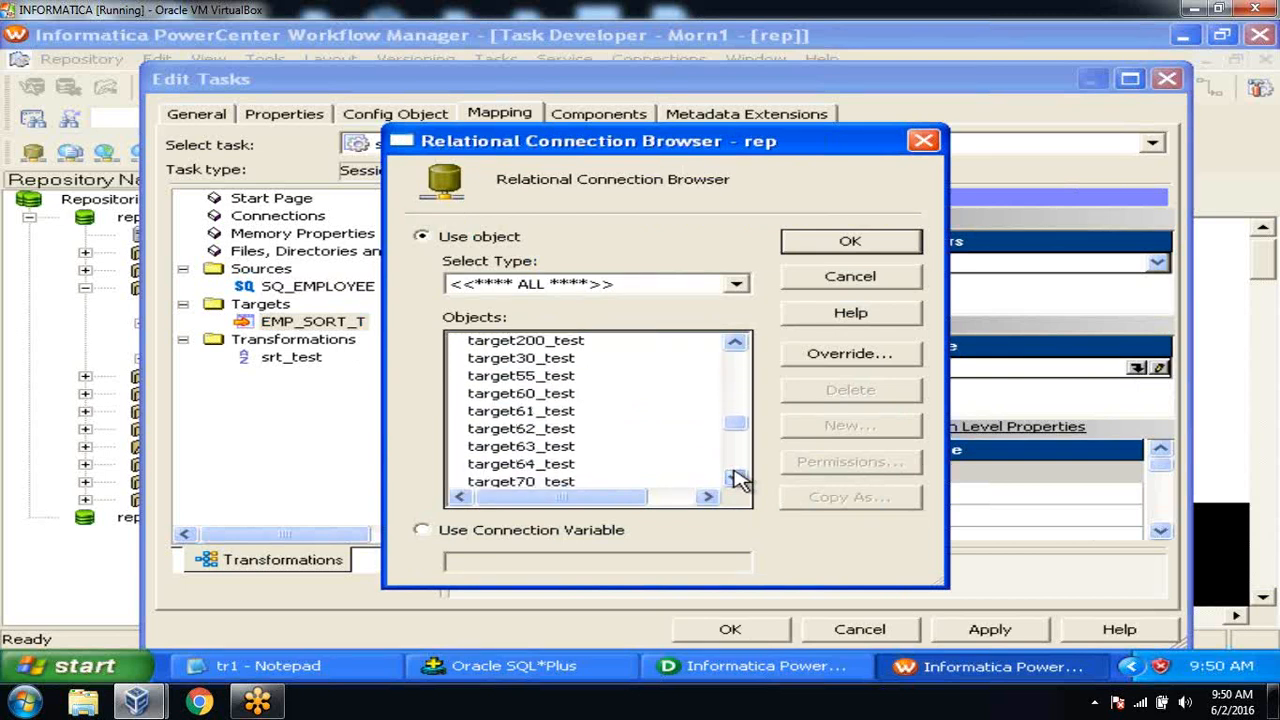
pyautogui.click(566, 430)
pyautogui.click(848, 243)
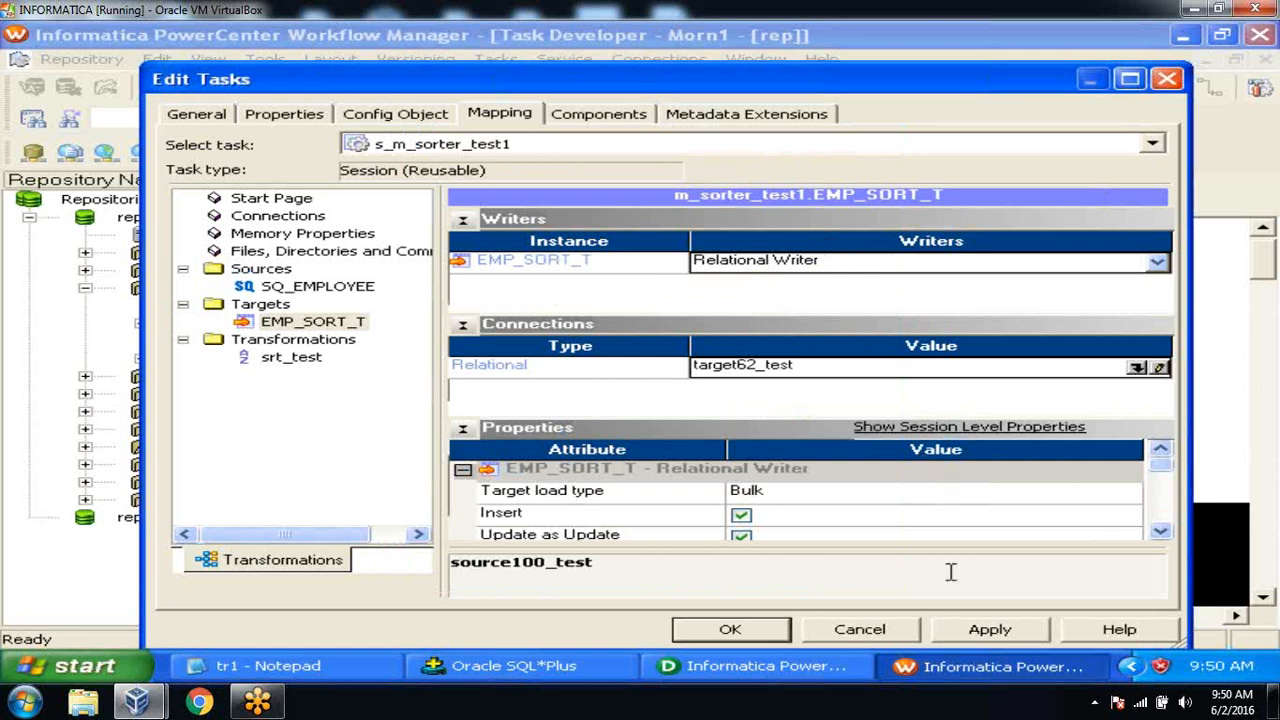
pyautogui.click(962, 628)
pyautogui.click(729, 629)
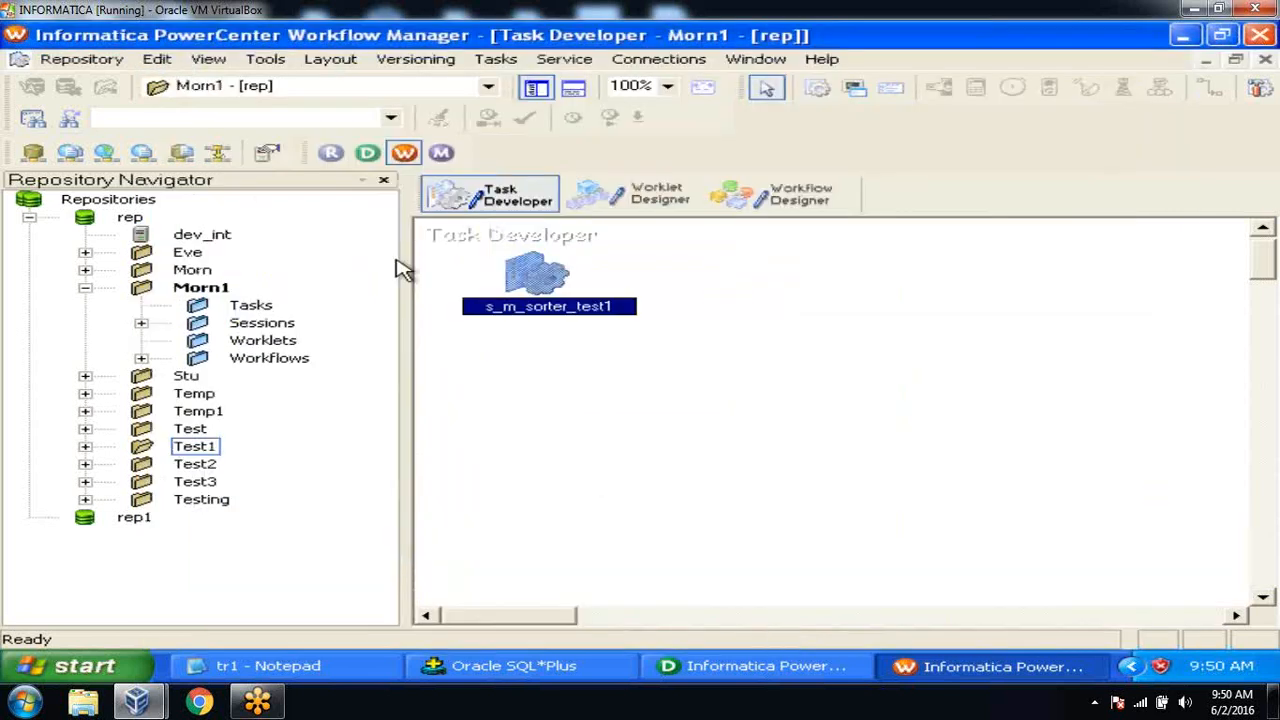
# Save s_m_sorter_test1 to the repository and switch to Workflow Designer showing wf_test.
pyautogui.click(68, 59)
pyautogui.click(100, 305)
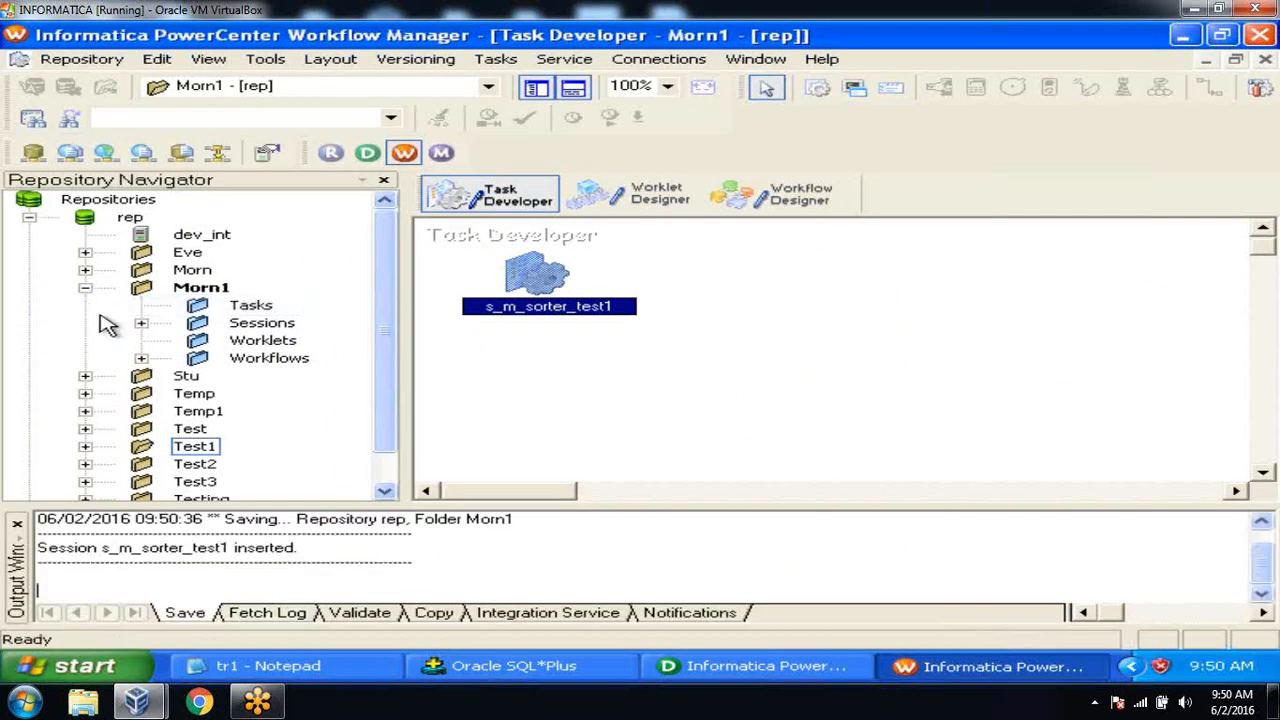
pyautogui.click(17, 524)
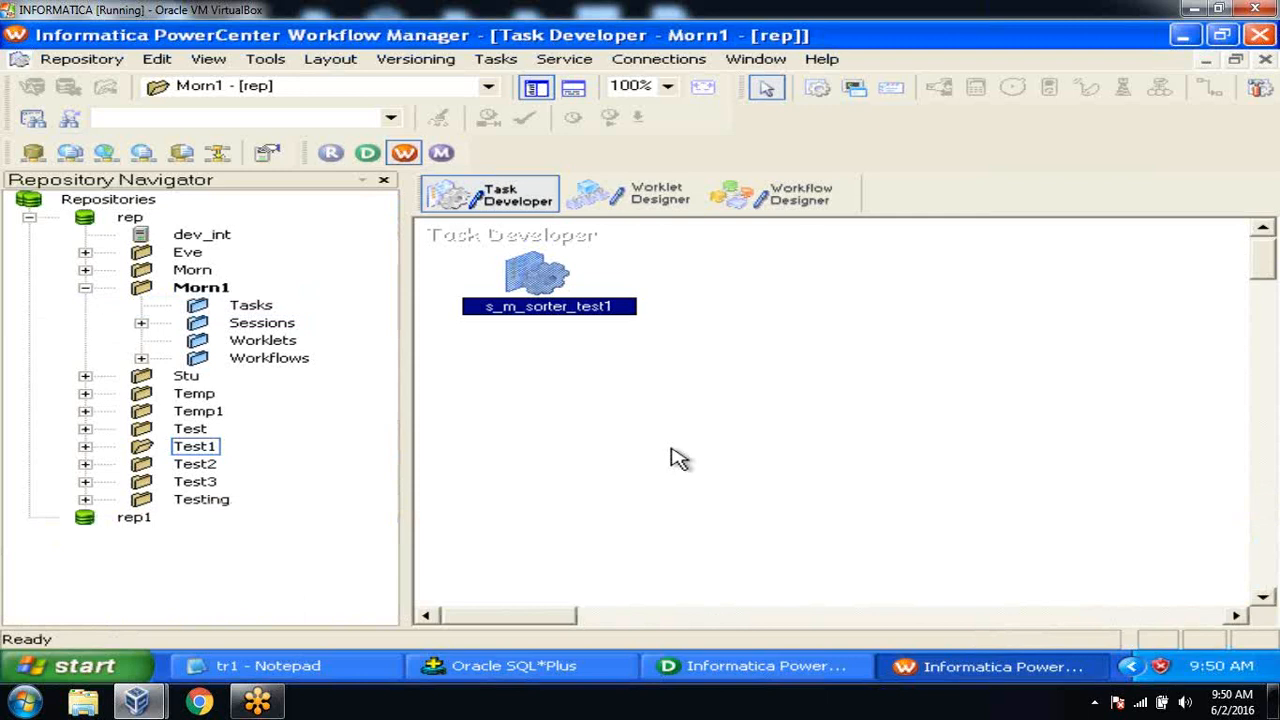
pyautogui.click(808, 190)
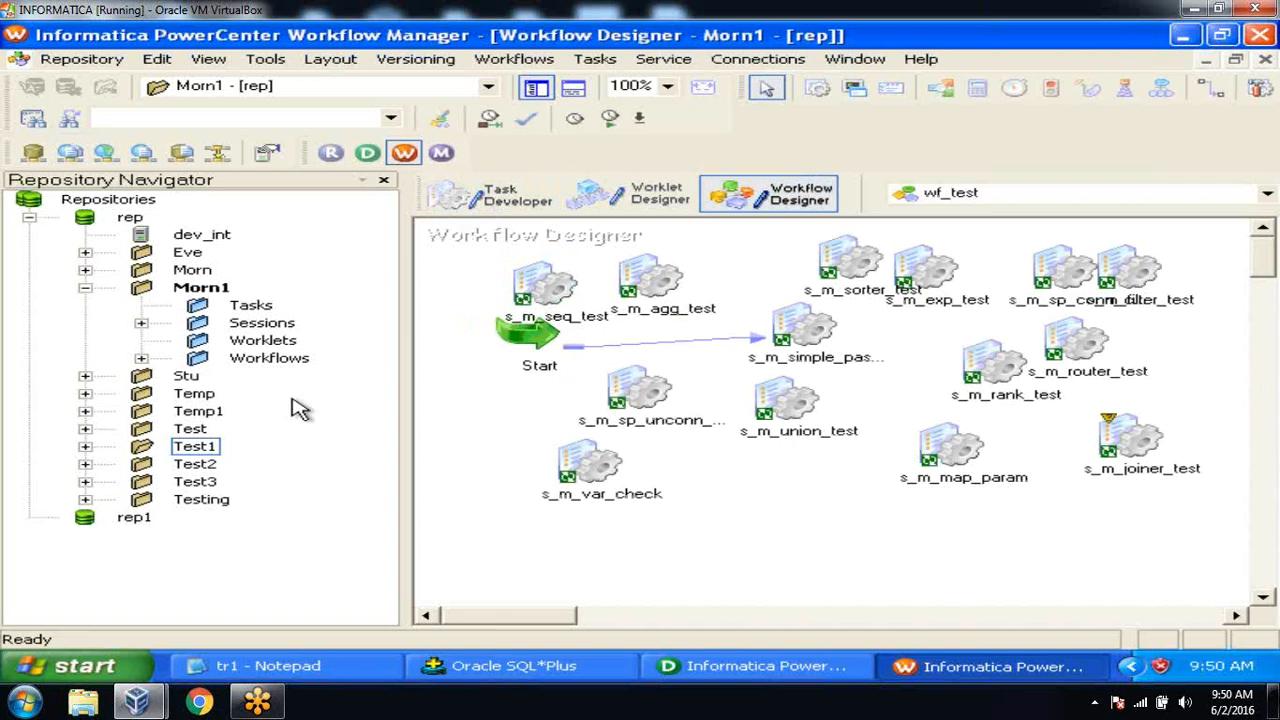
# Drag s_m_sorter_test1 from the Sessions folder onto the wf_test canvas.
pyautogui.click(143, 325)
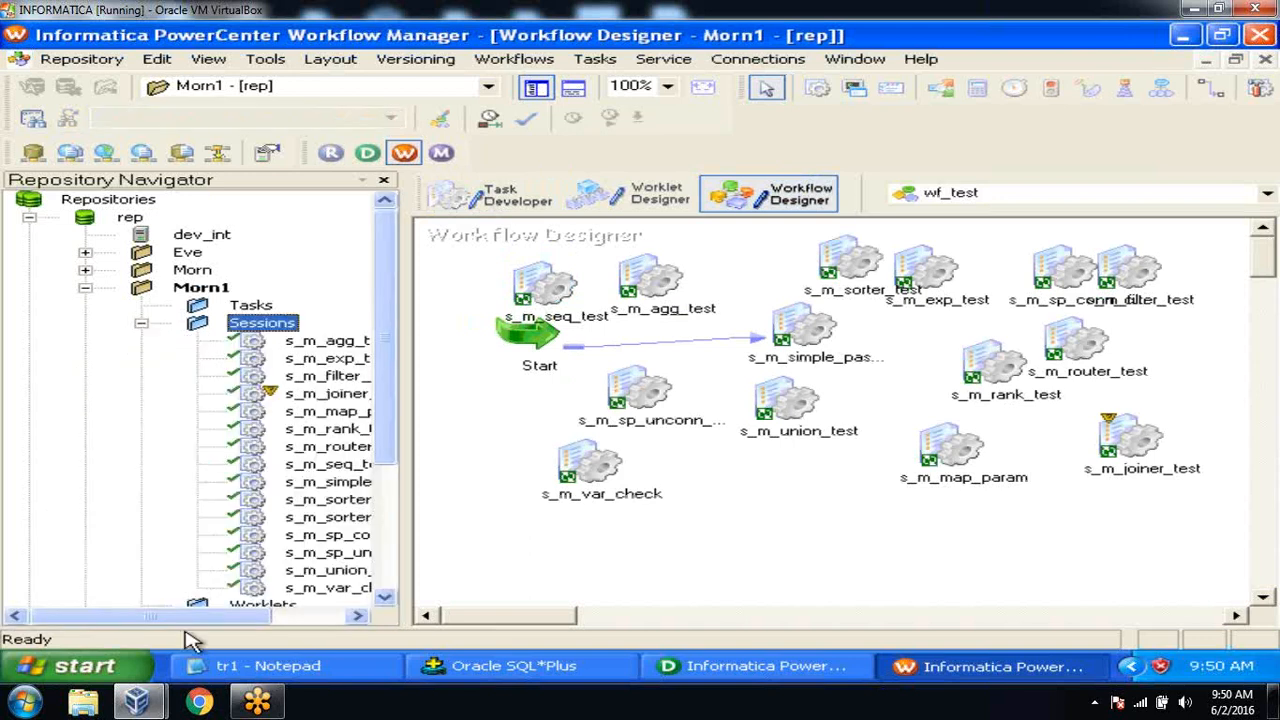
pyautogui.moveTo(190, 617); pyautogui.dragTo(258, 617)
pyautogui.moveTo(296, 518); pyautogui.dragTo(790, 466)
# Save the wf_test workflow and start the s_m_sorter_test1 task.
pyautogui.click(82, 59)
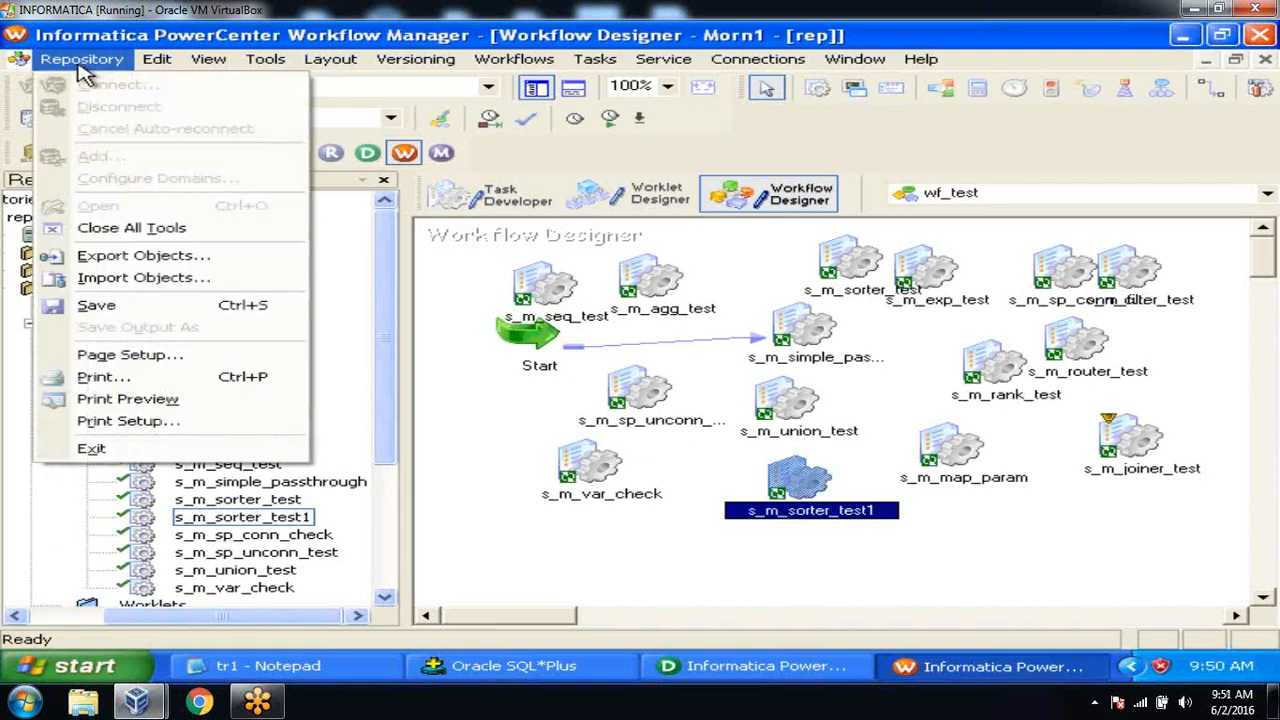
pyautogui.click(118, 305)
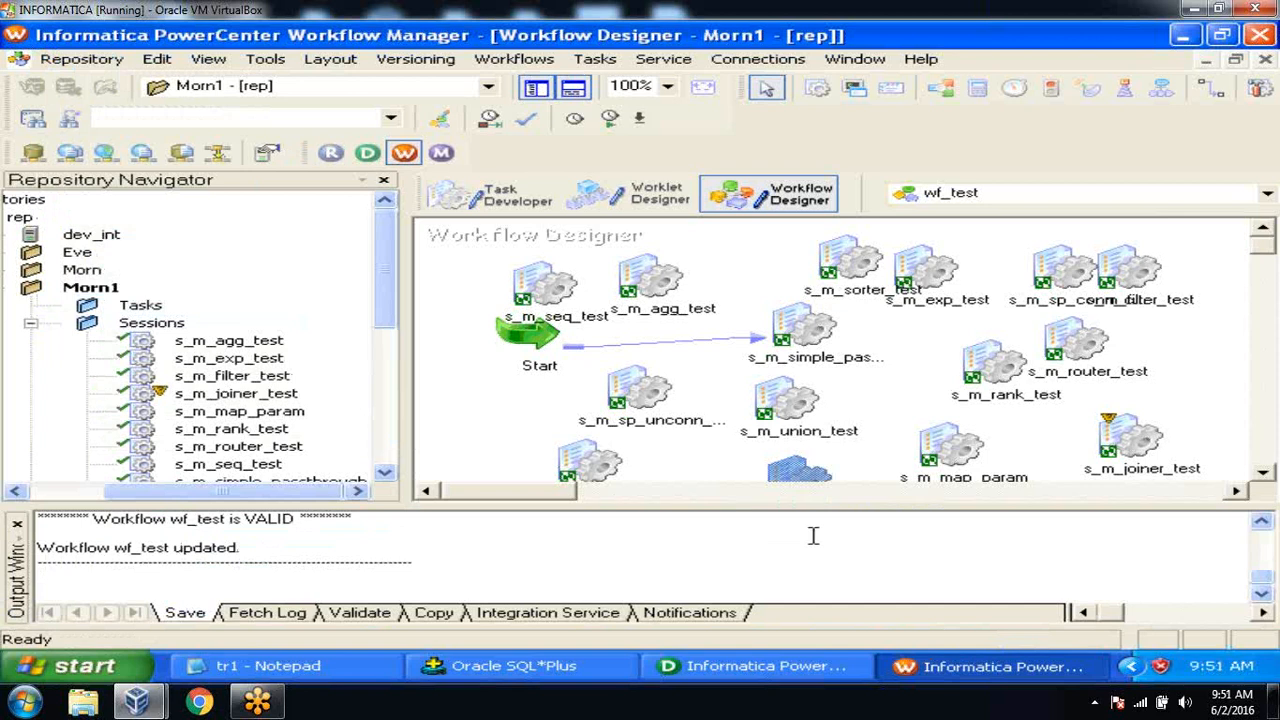
pyautogui.scroll(-5, 1265, 478)
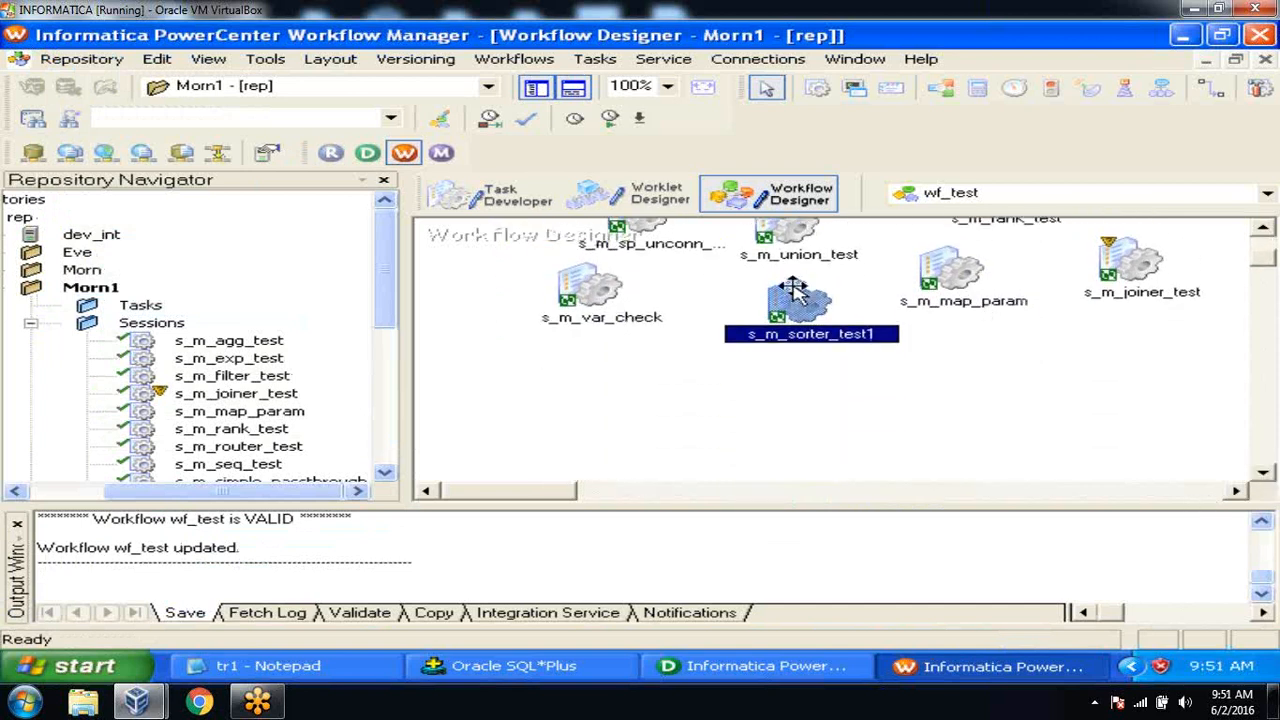
pyautogui.rightClick(800, 303)
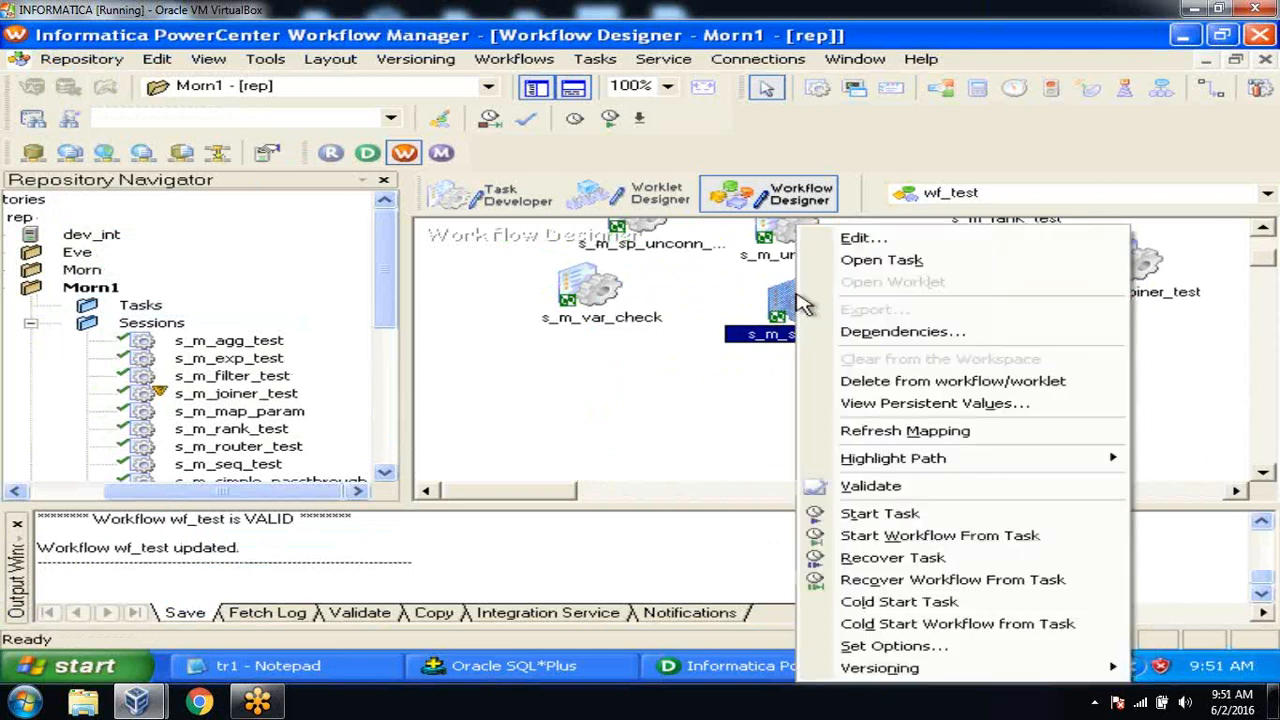
pyautogui.click(893, 518)
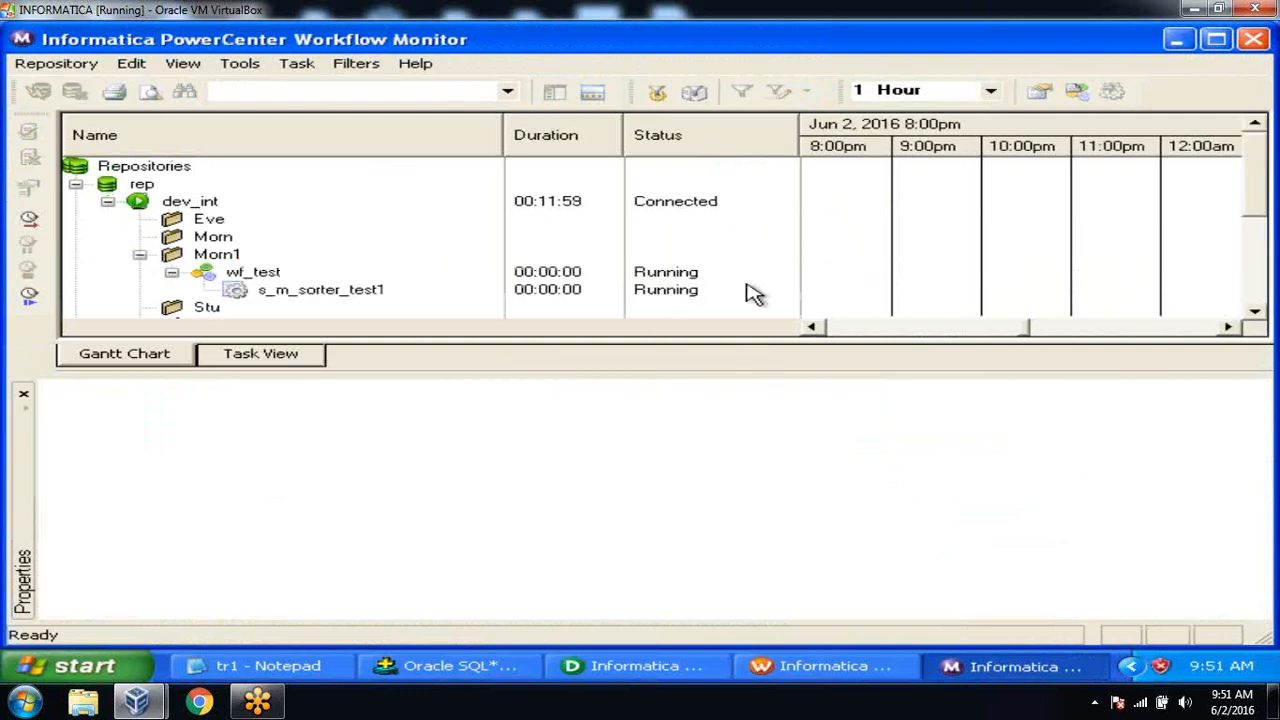
# Check s_m_sorter_test1's run properties showing 4 rows loaded into EMP_SORT_T, then return to SQL*Plus.
pyautogui.rightClick(322, 292)
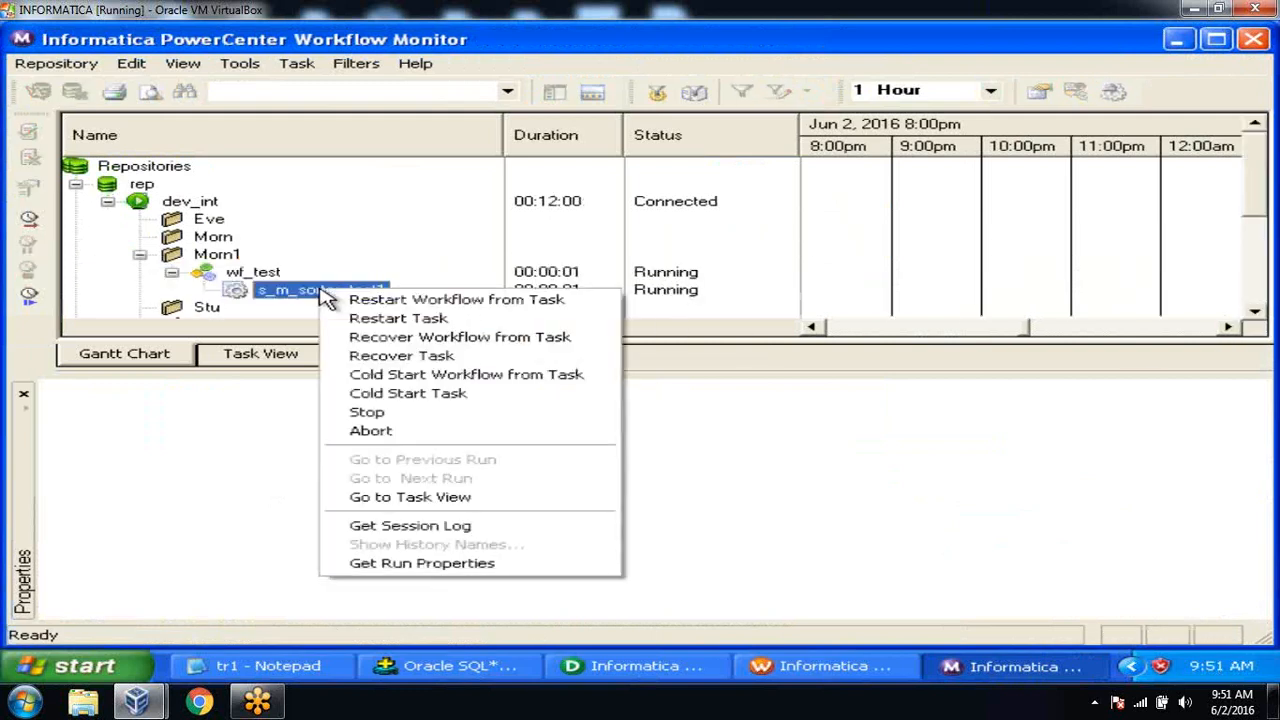
pyautogui.click(420, 564)
pyautogui.click(53, 413)
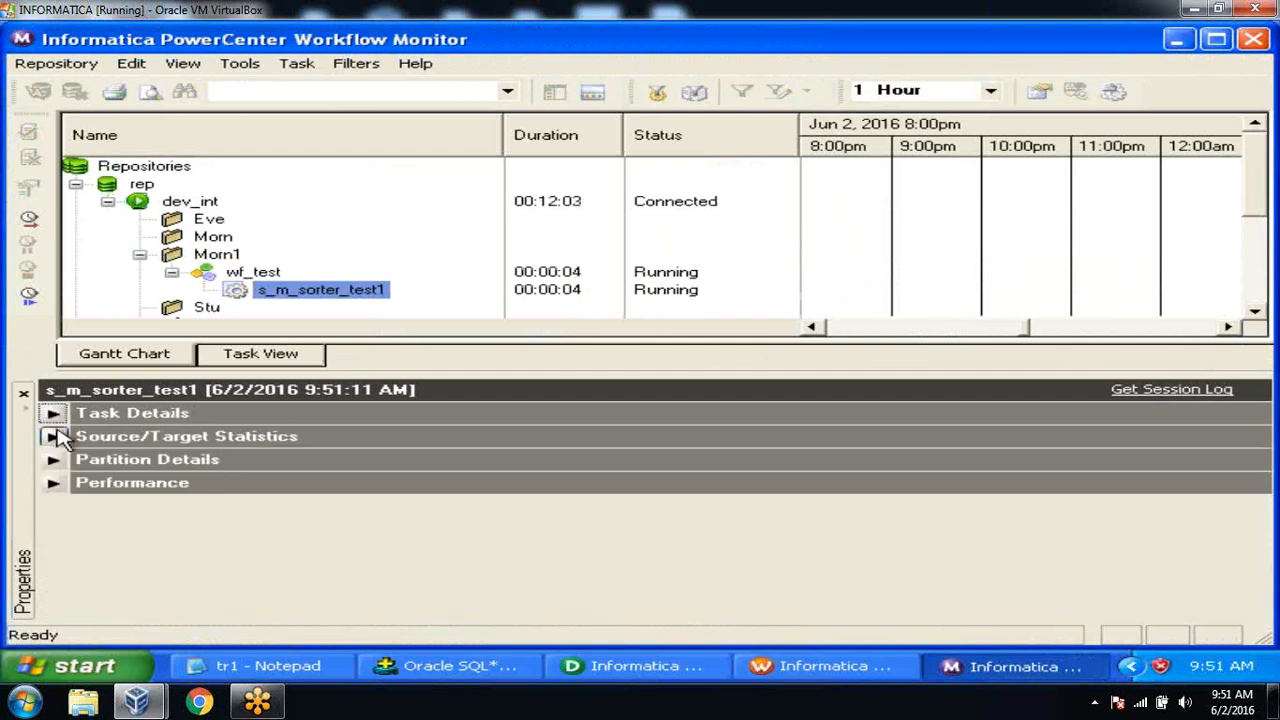
pyautogui.click(53, 436)
pyautogui.click(418, 496)
pyautogui.press('Up')
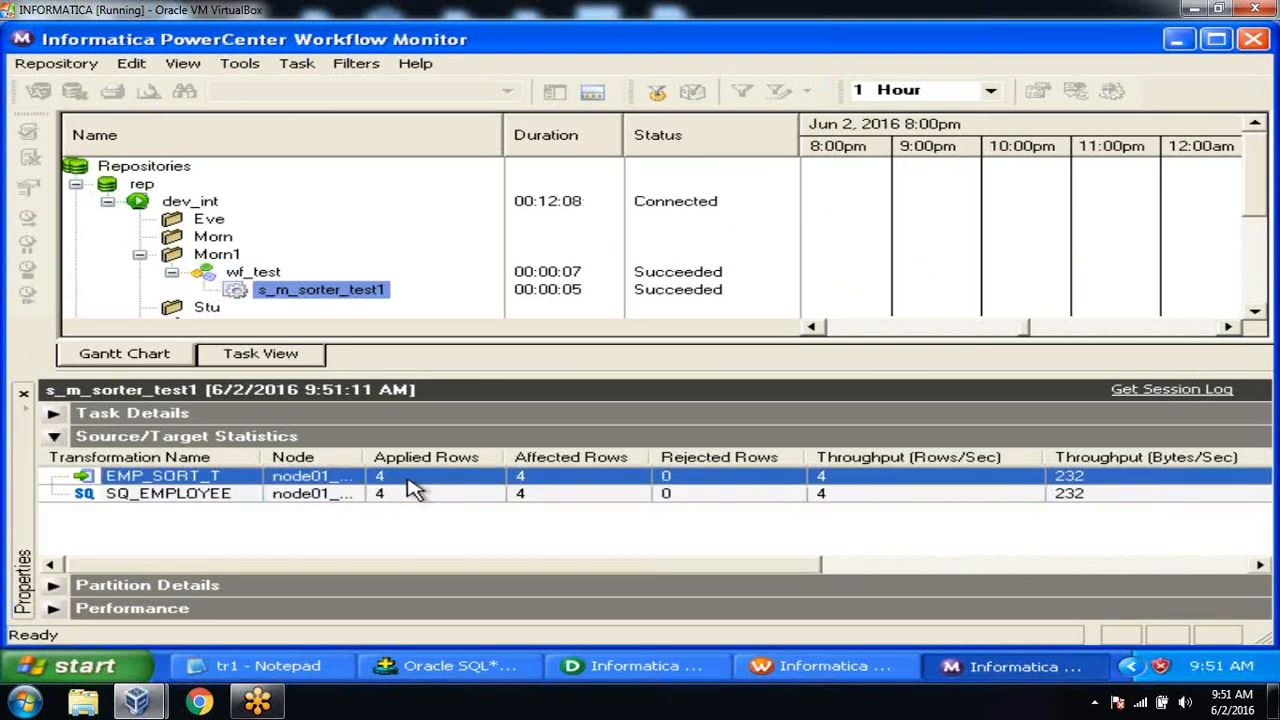
pyautogui.click(445, 666)
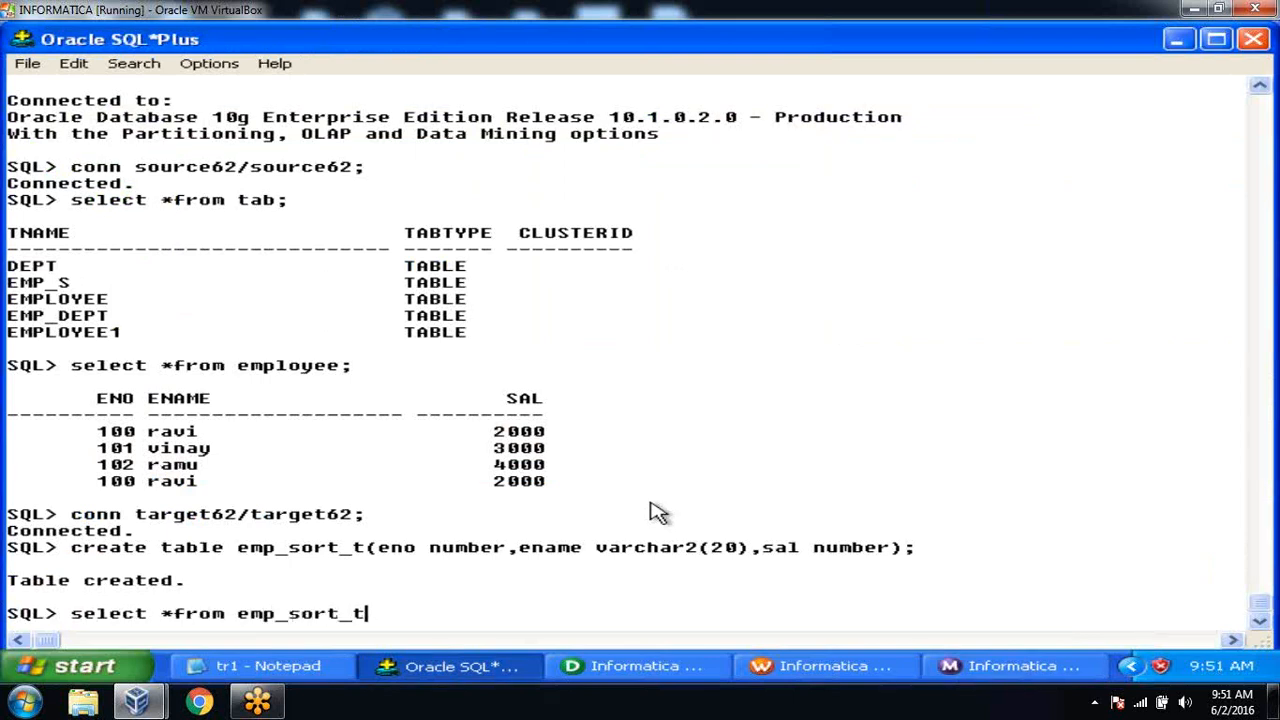
# Run select * from emp_sort_t; and verify the four rows descend by SAL from 4000 to 2000.
pyautogui.press('Return')
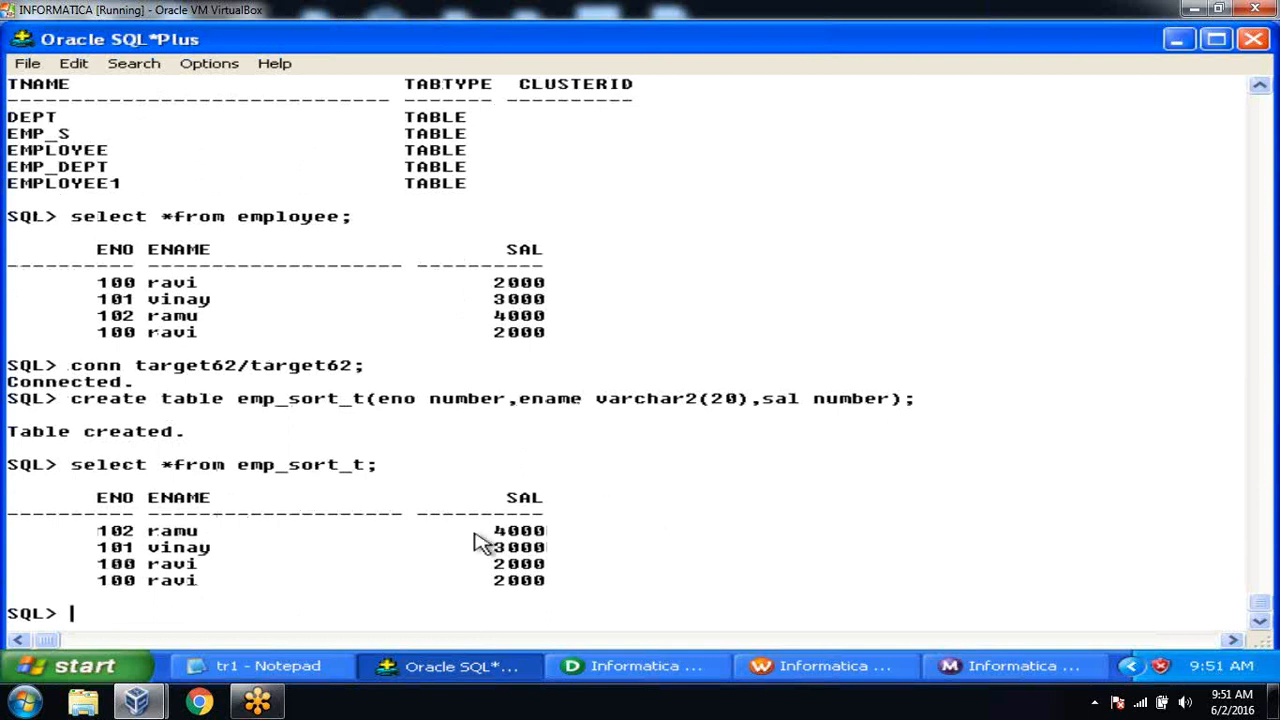
pyautogui.moveTo(495, 527); pyautogui.dragTo(557, 591)
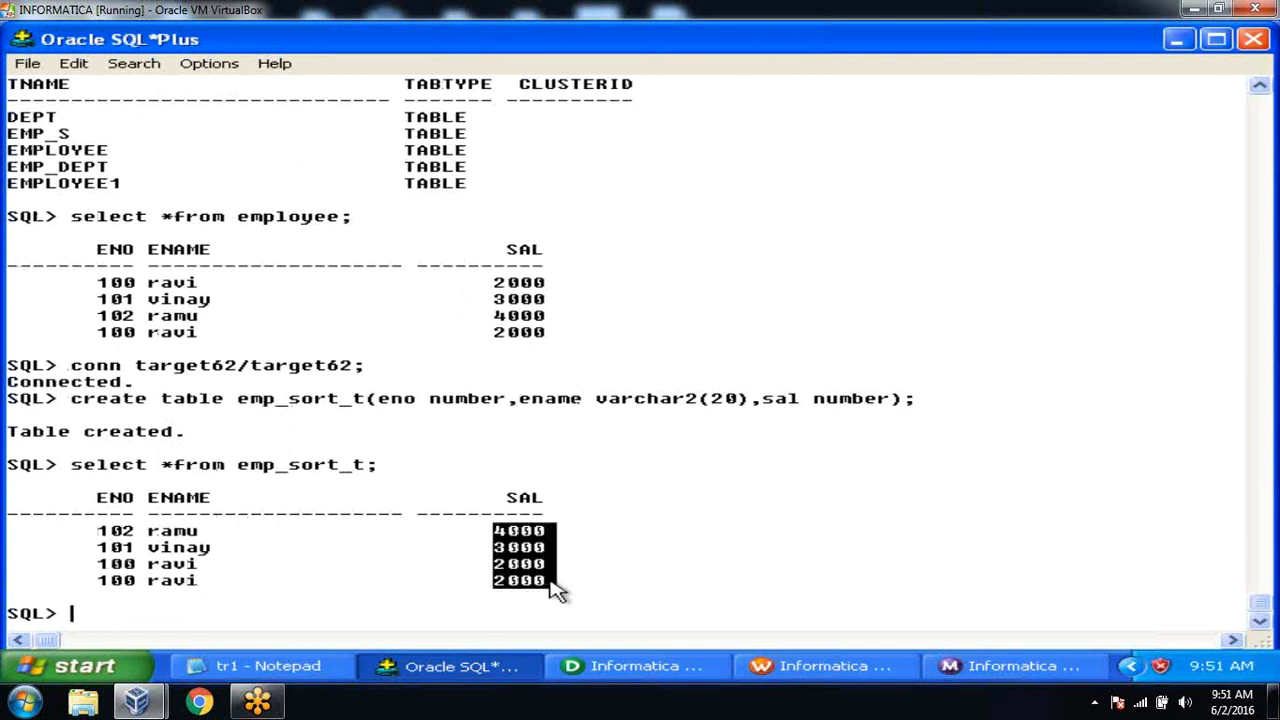
pyautogui.click(628, 549)
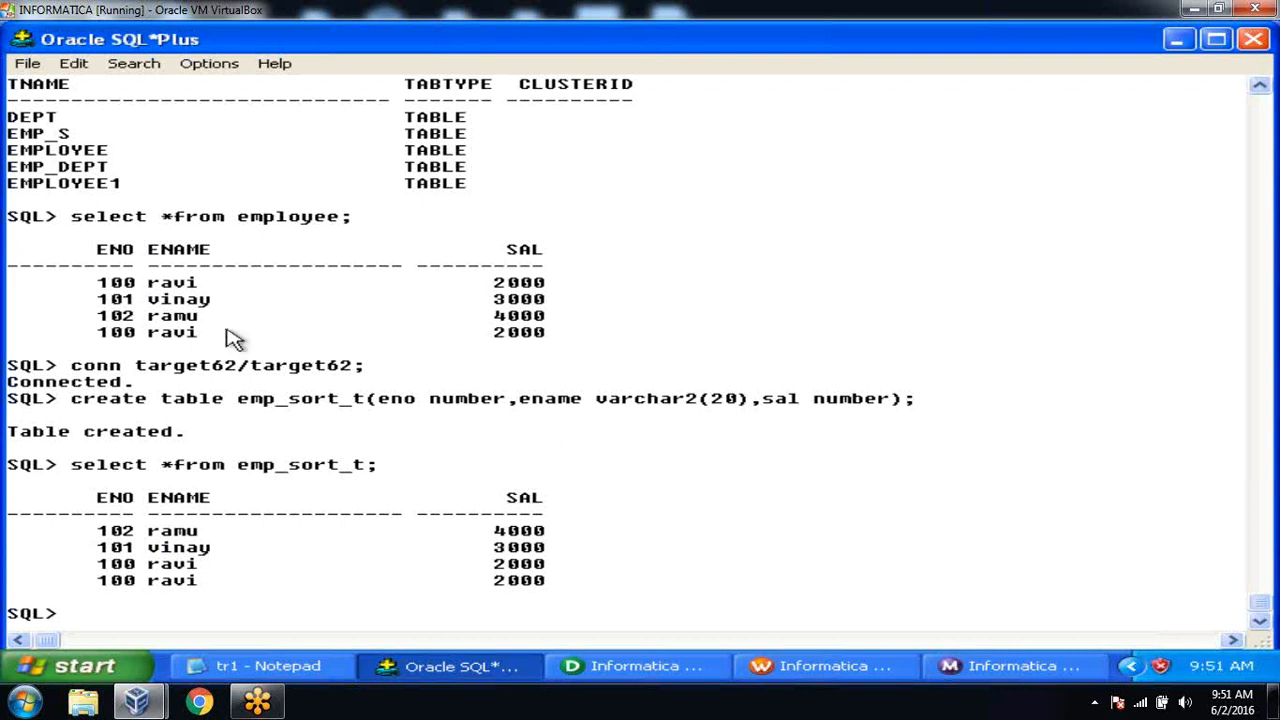
pyautogui.moveTo(98, 570); pyautogui.dragTo(572, 592)
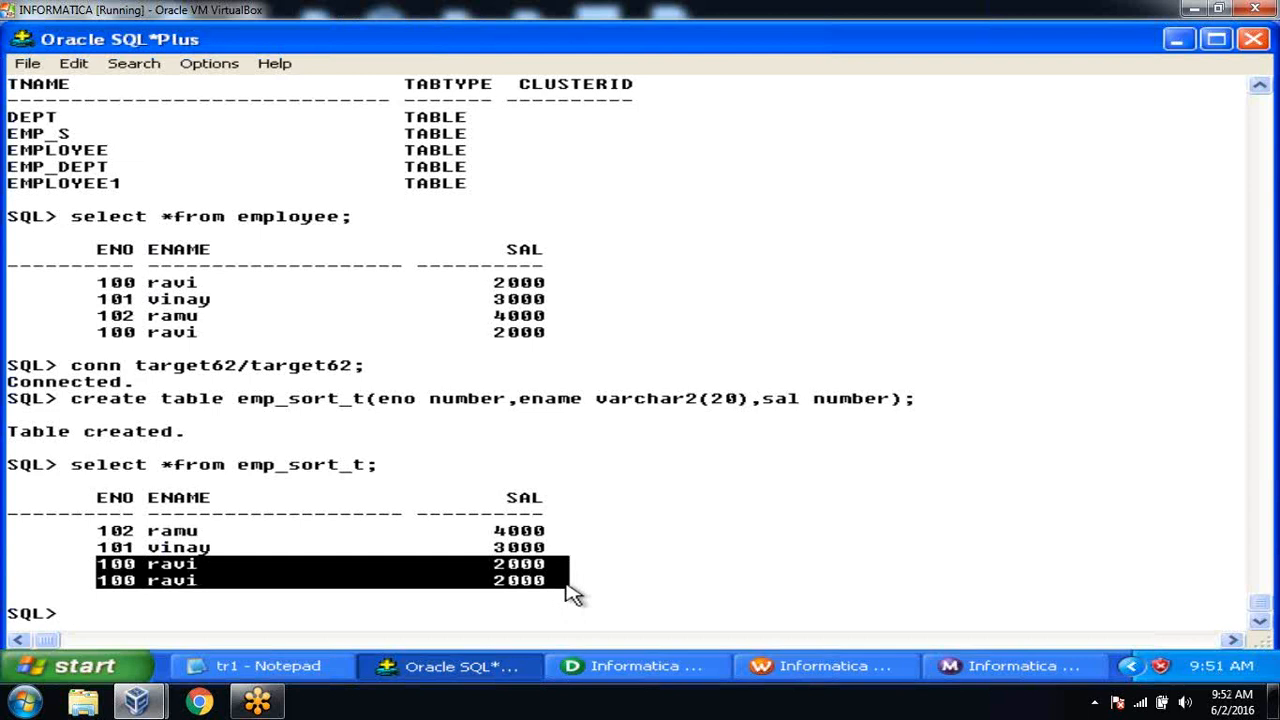
pyautogui.click(645, 578)
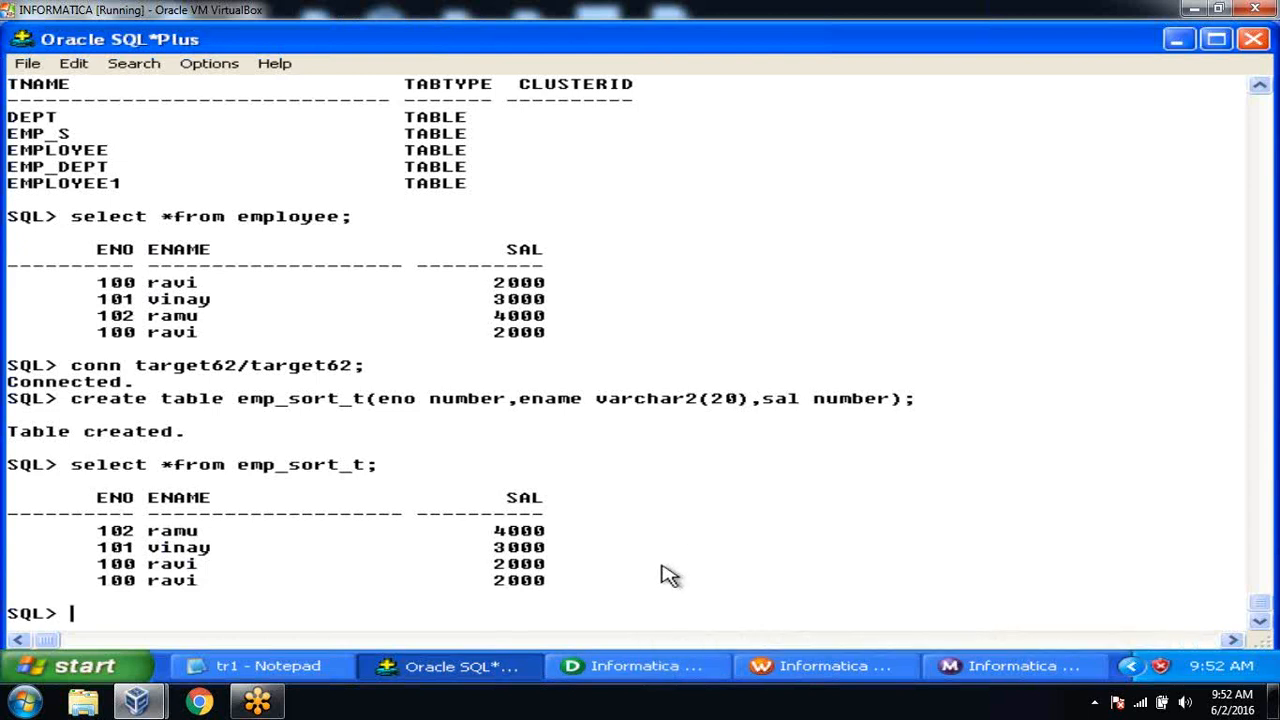
pyautogui.click(640, 667)
pyautogui.click(640, 667)
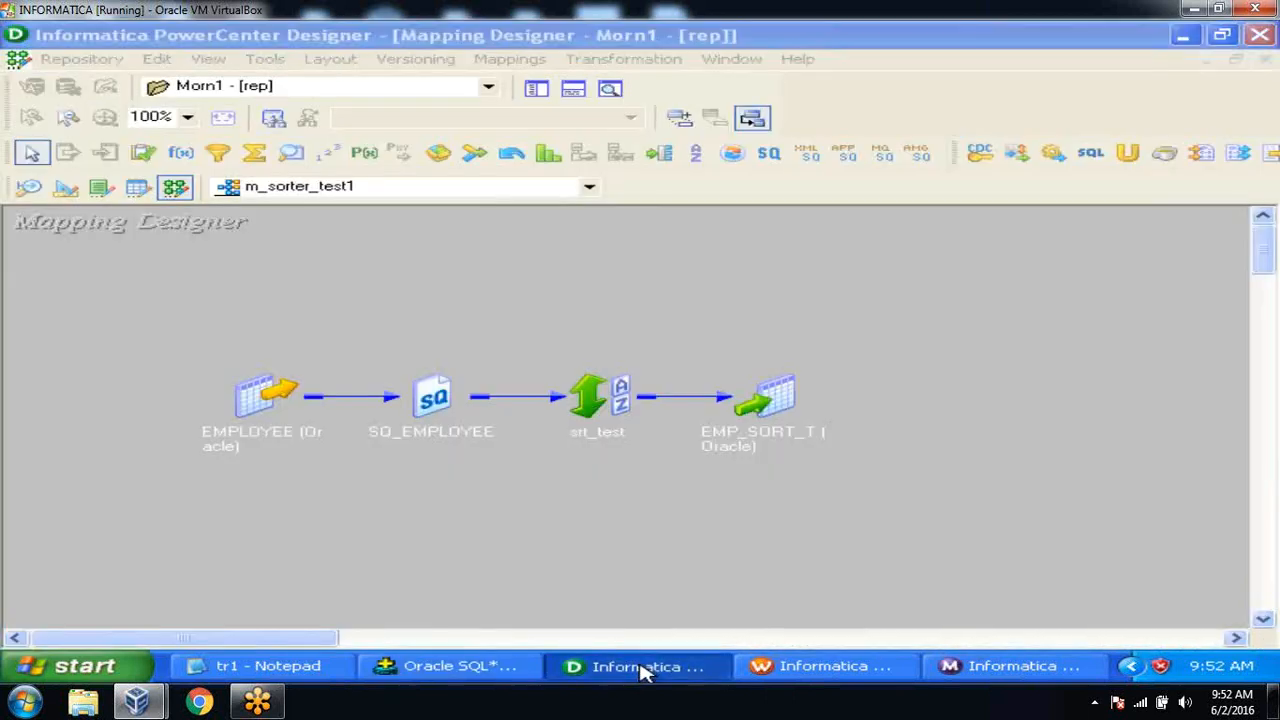
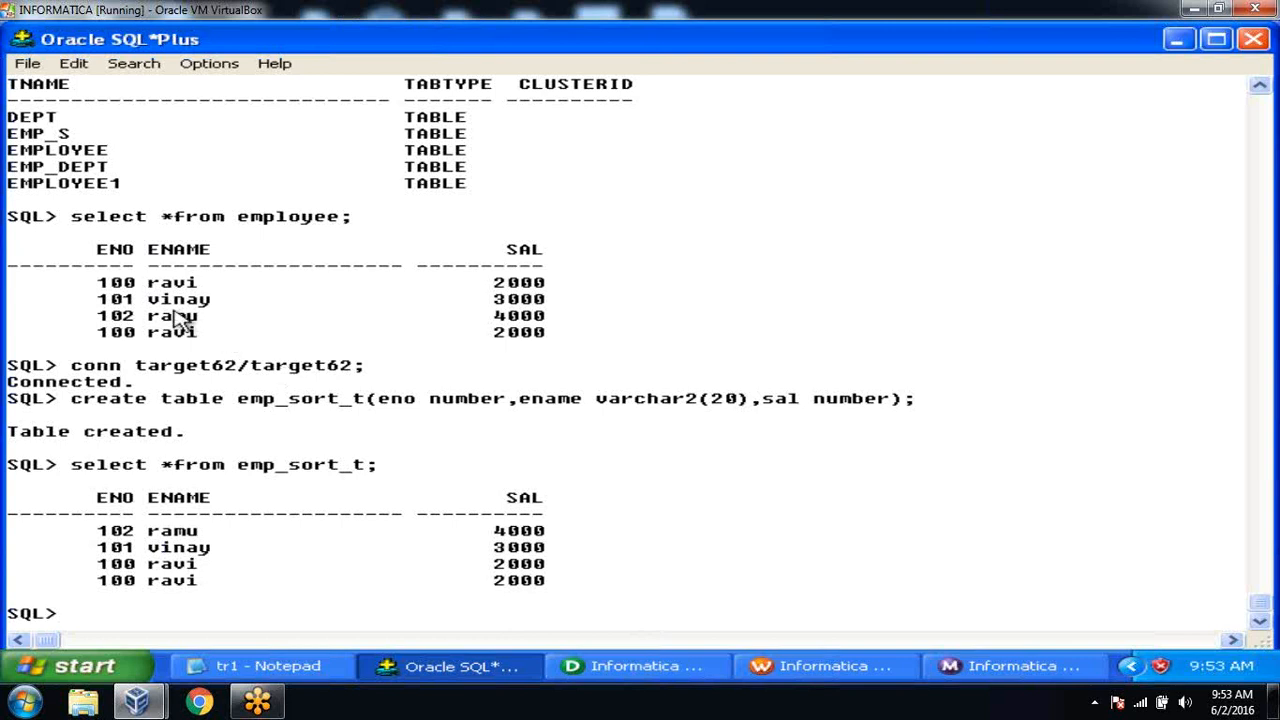
# Highlight both duplicate 100 ravi 2000 rows, then switch to PowerCenter Designer.
pyautogui.moveTo(90, 284); pyautogui.dragTo(597, 287)
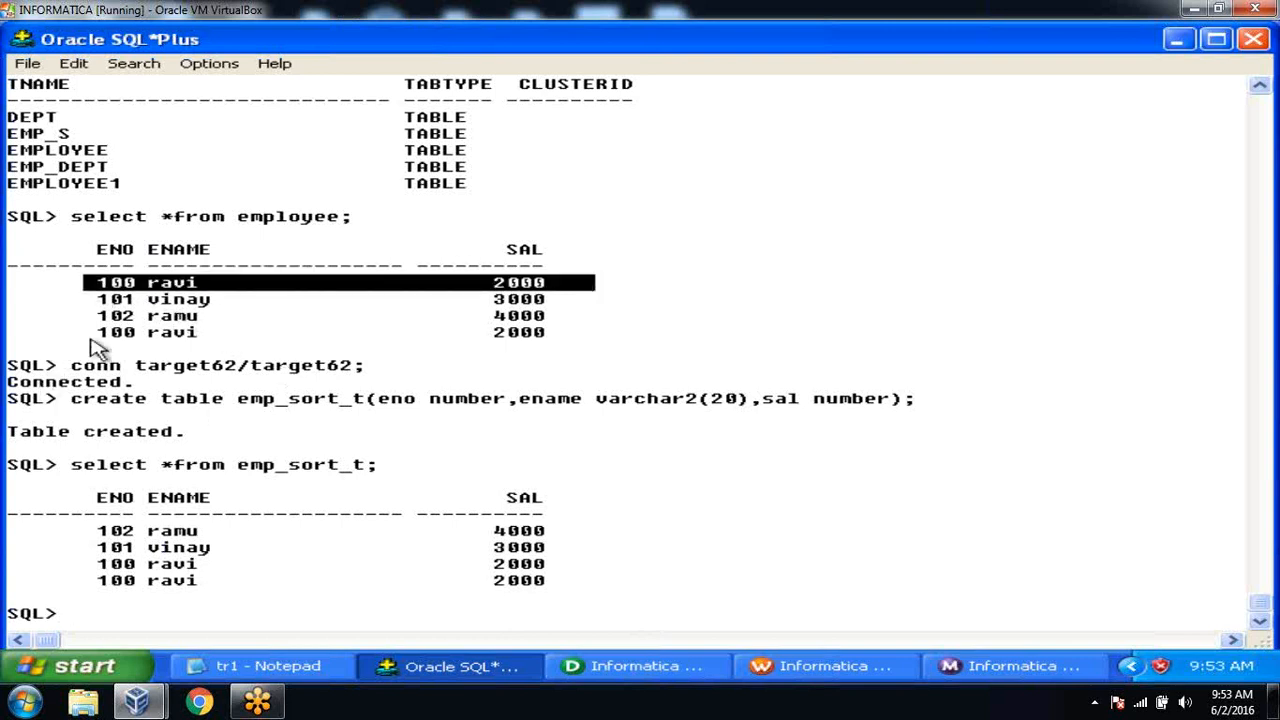
pyautogui.moveTo(92, 340); pyautogui.dragTo(602, 340)
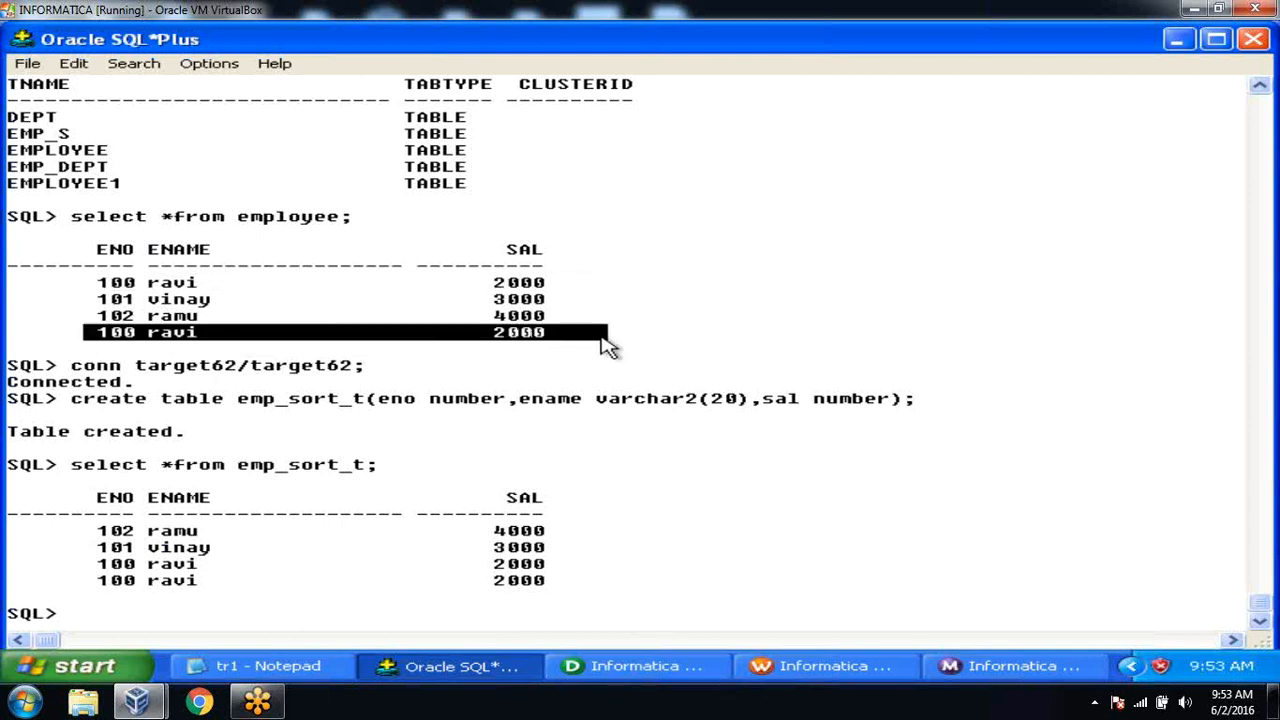
pyautogui.click(620, 350)
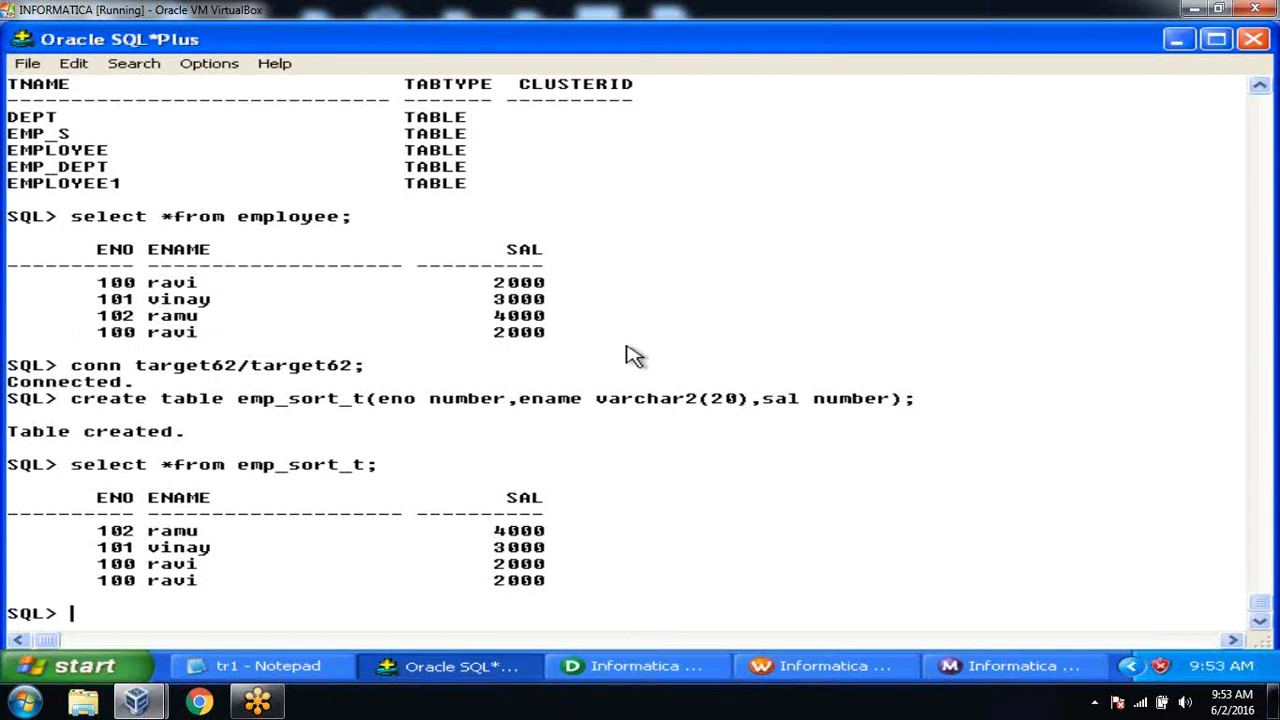
pyautogui.click(662, 670)
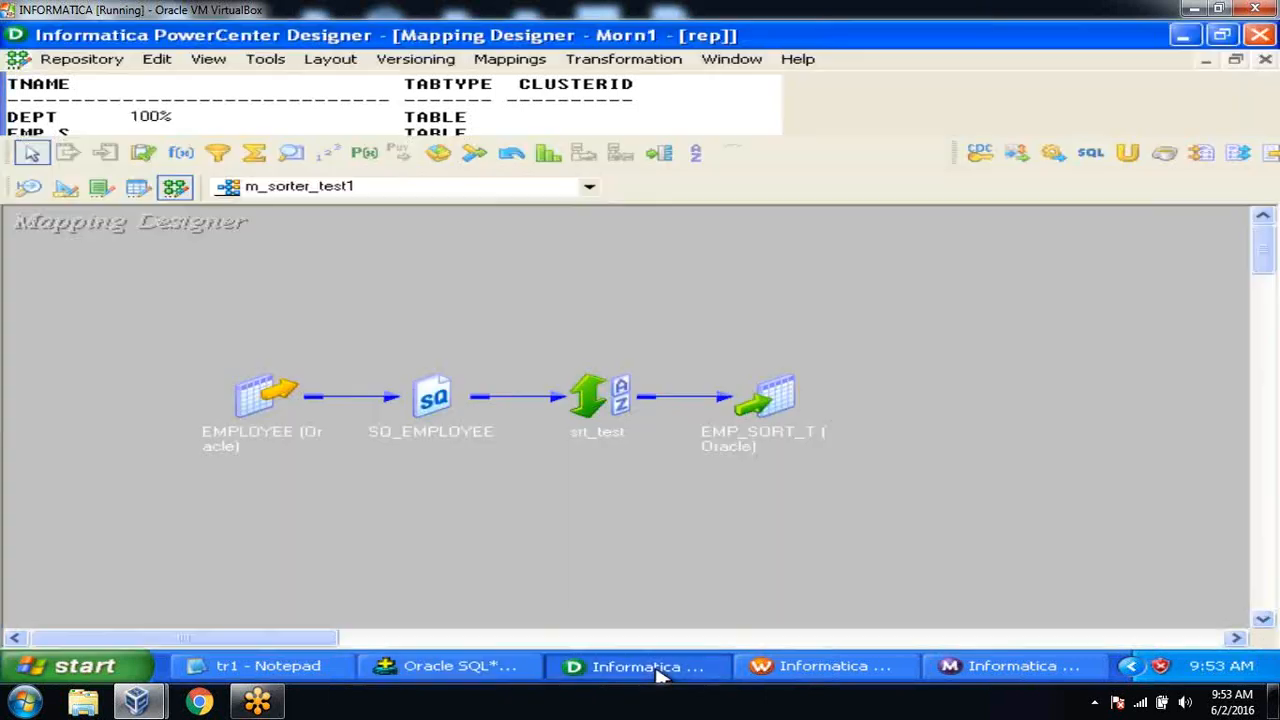
# Enable the Distinct property on the srt_test Sorter transformation.
pyautogui.doubleClick(600, 405)
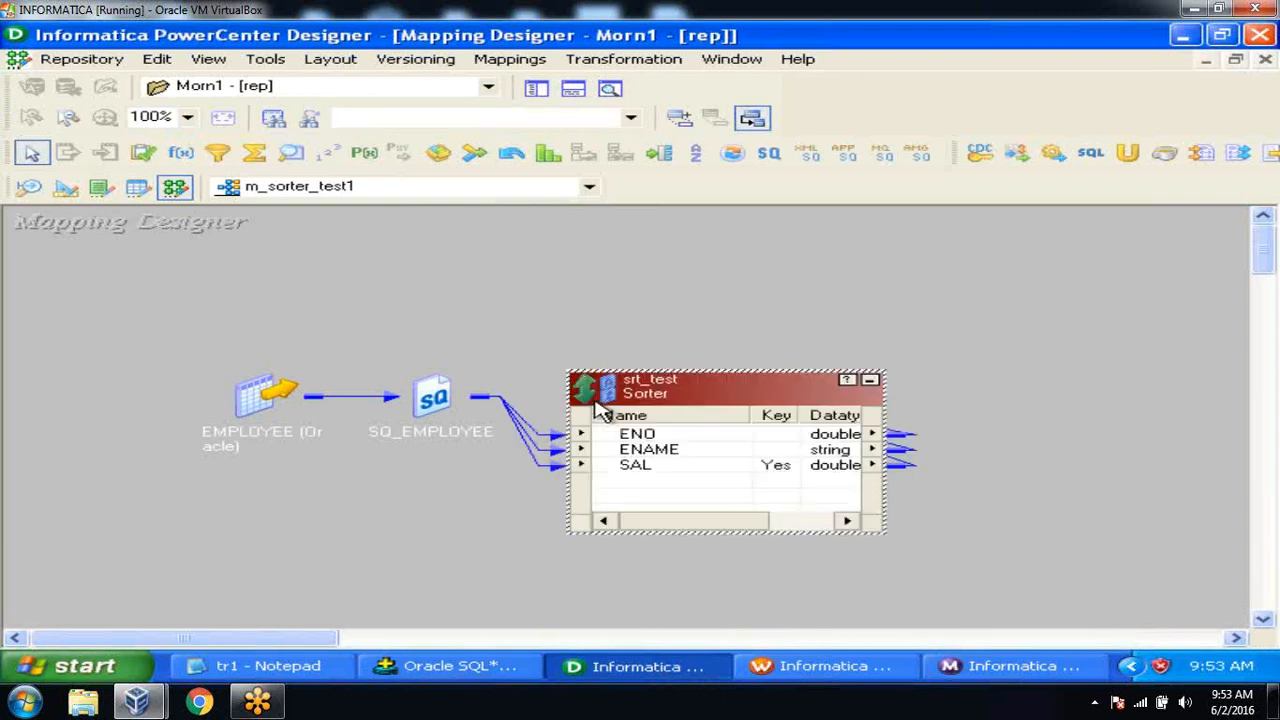
pyautogui.doubleClick(705, 388)
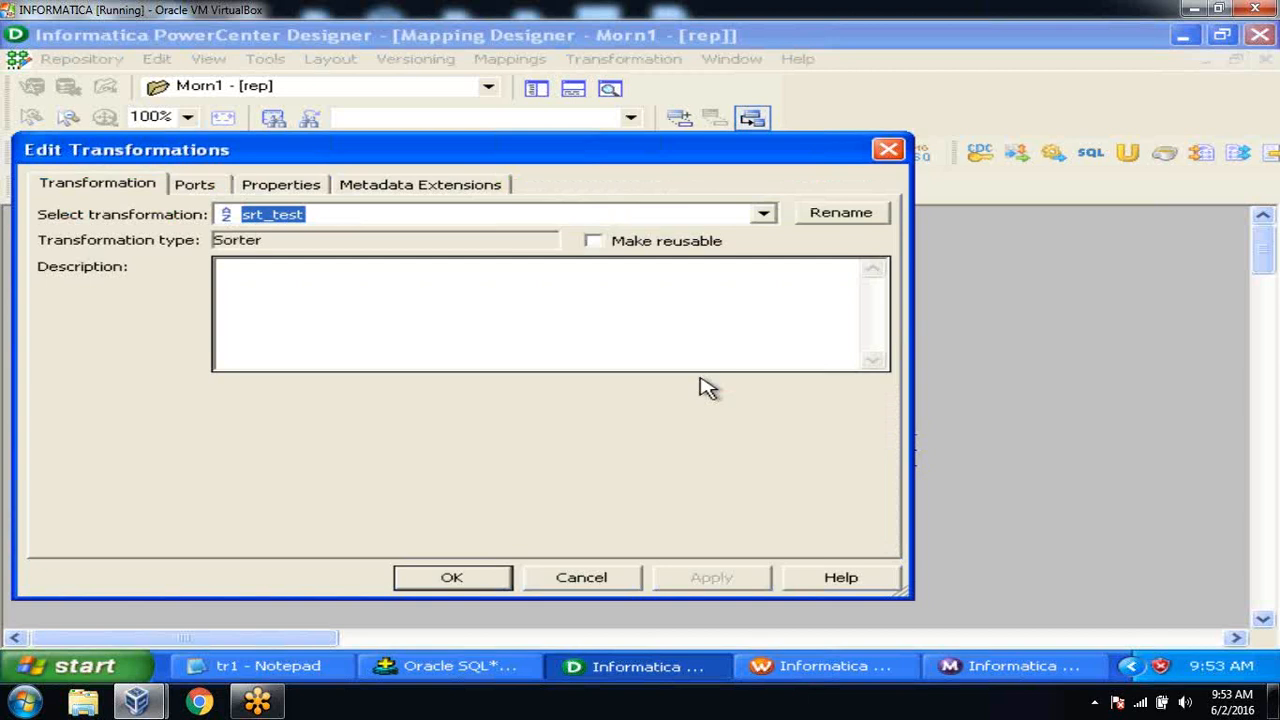
pyautogui.click(313, 191)
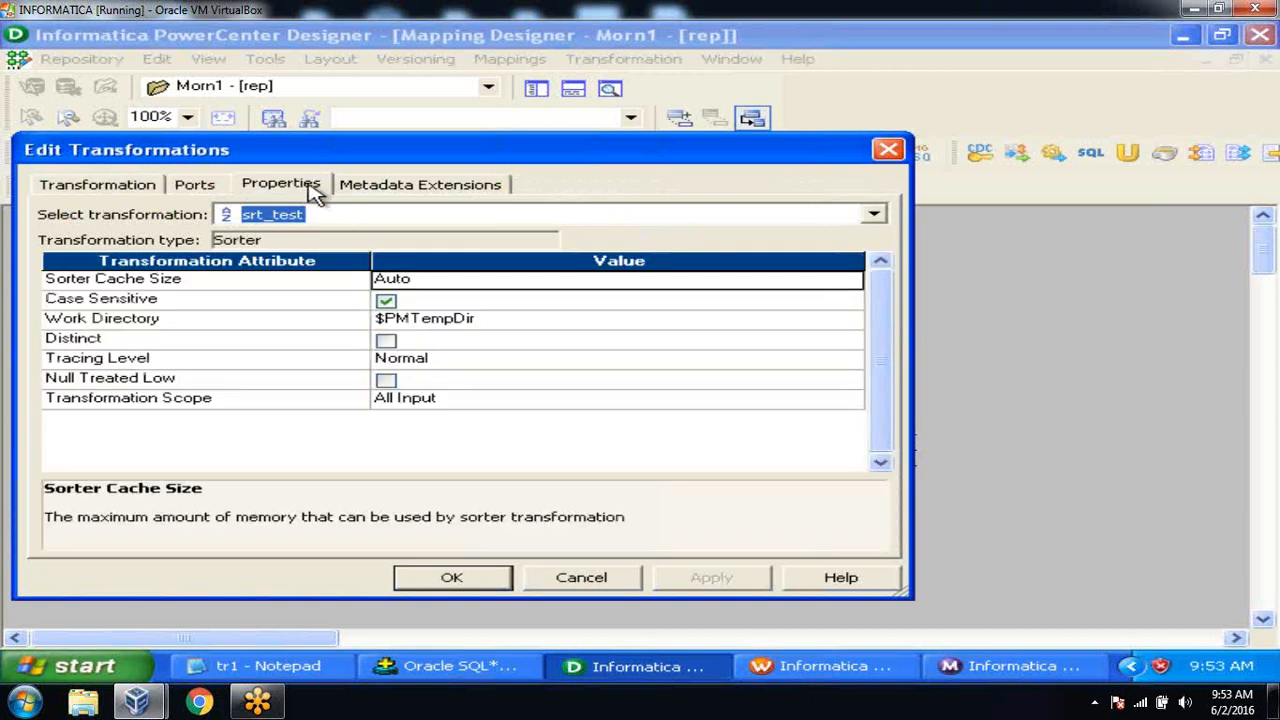
pyautogui.click(293, 342)
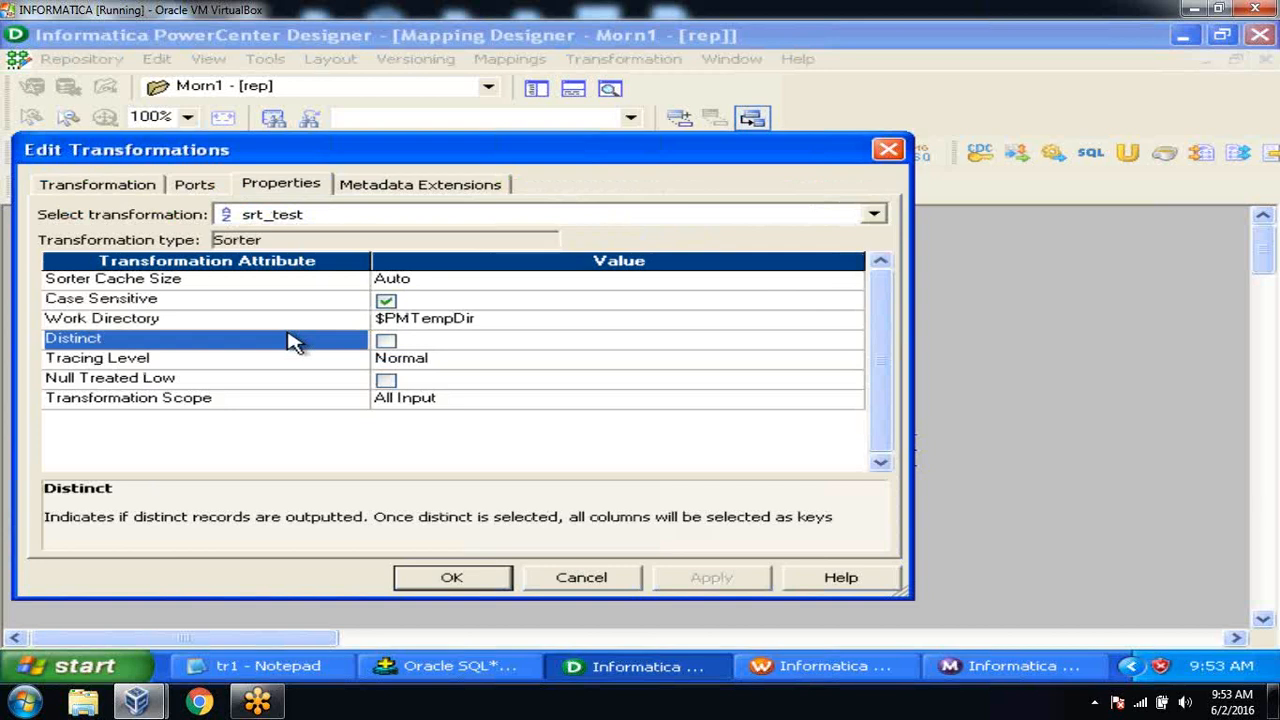
pyautogui.click(386, 340)
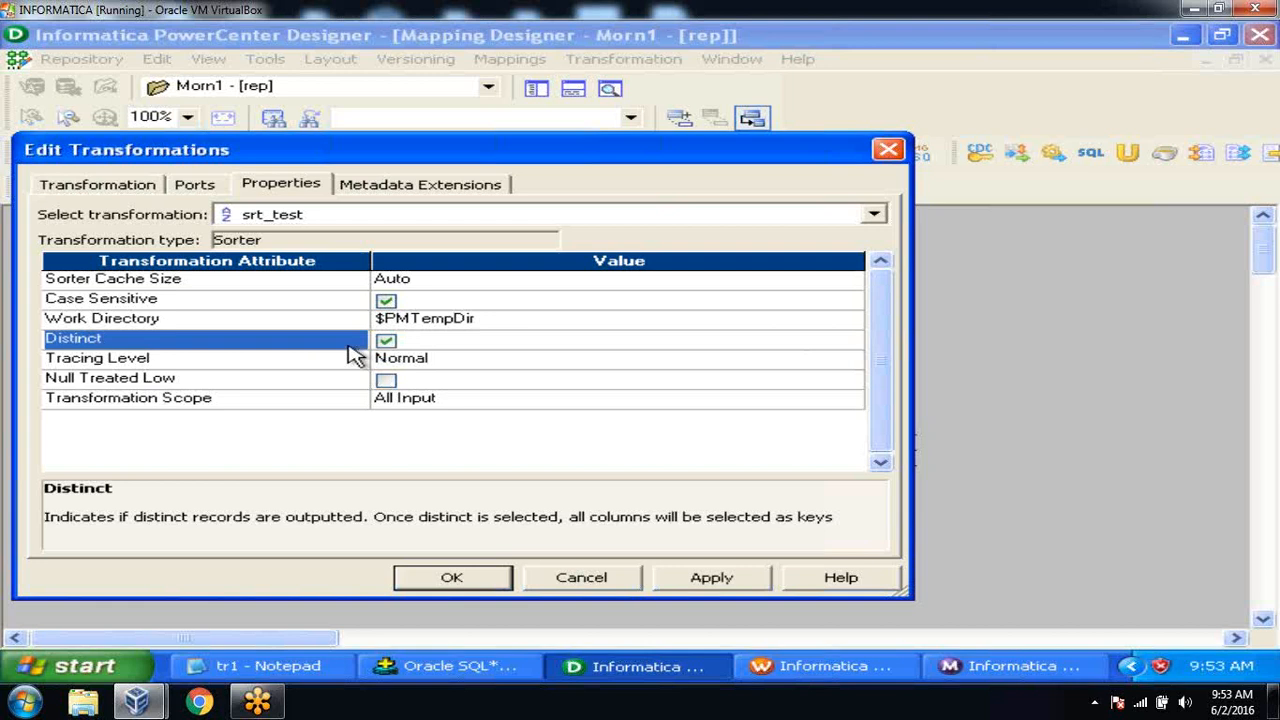
pyautogui.click(690, 580)
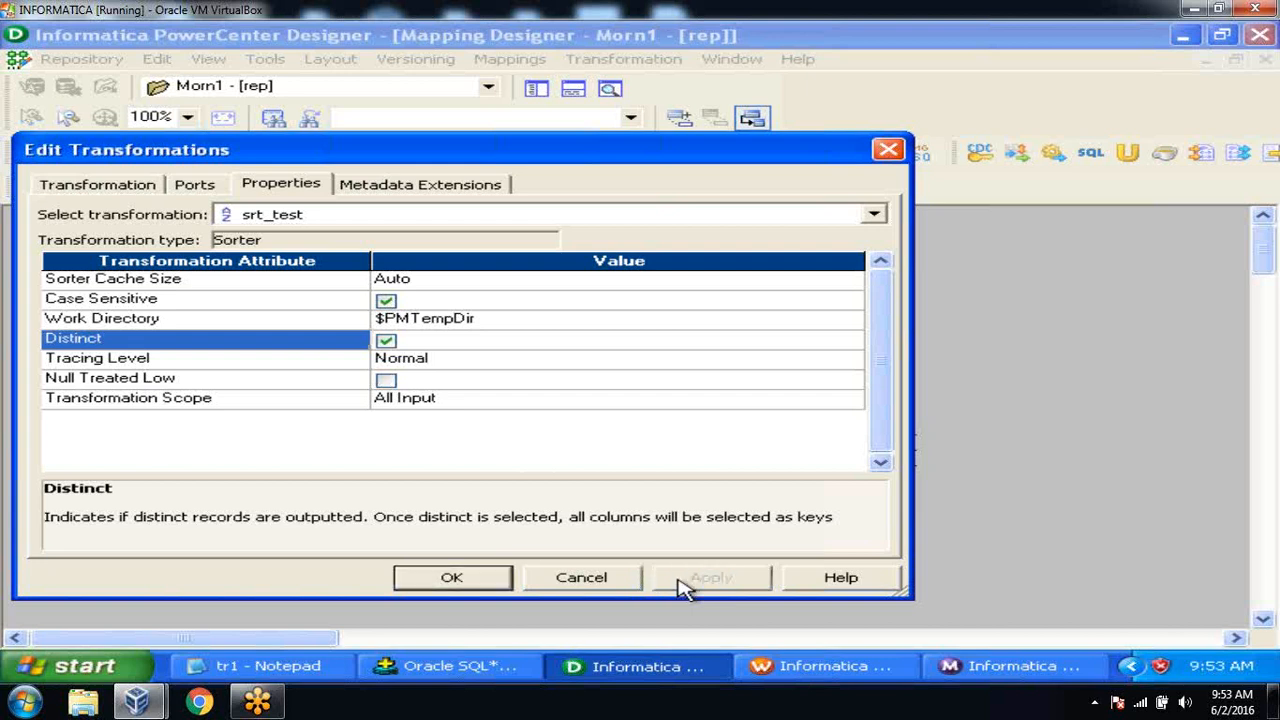
pyautogui.click(474, 576)
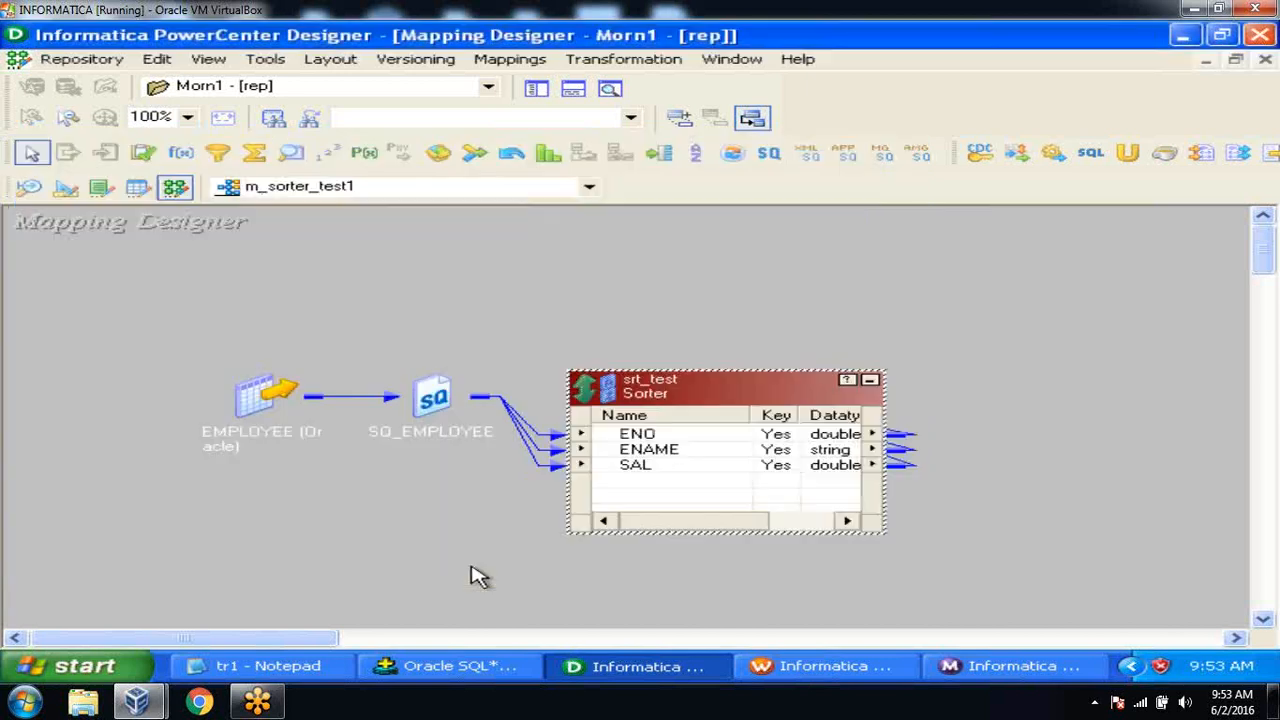
# Save the updated m_sorter_test1 mapping to the repository.
pyautogui.click(84, 62)
pyautogui.click(117, 336)
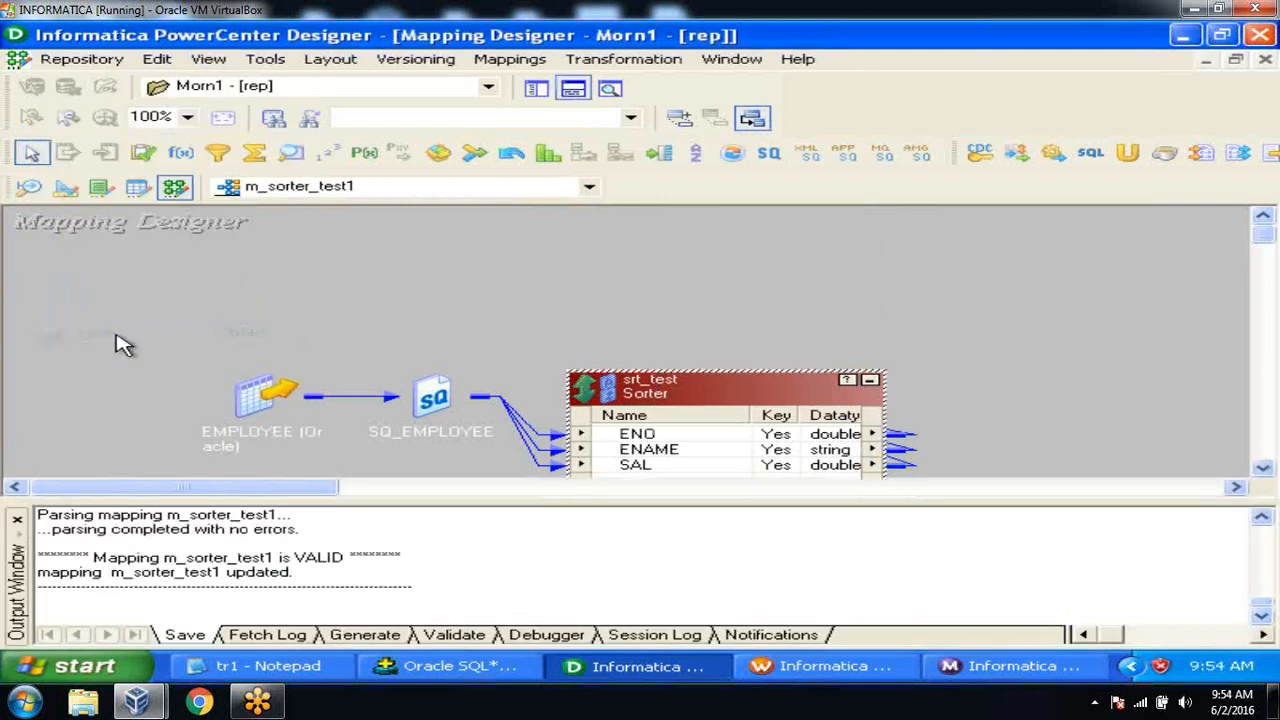
pyautogui.click(17, 520)
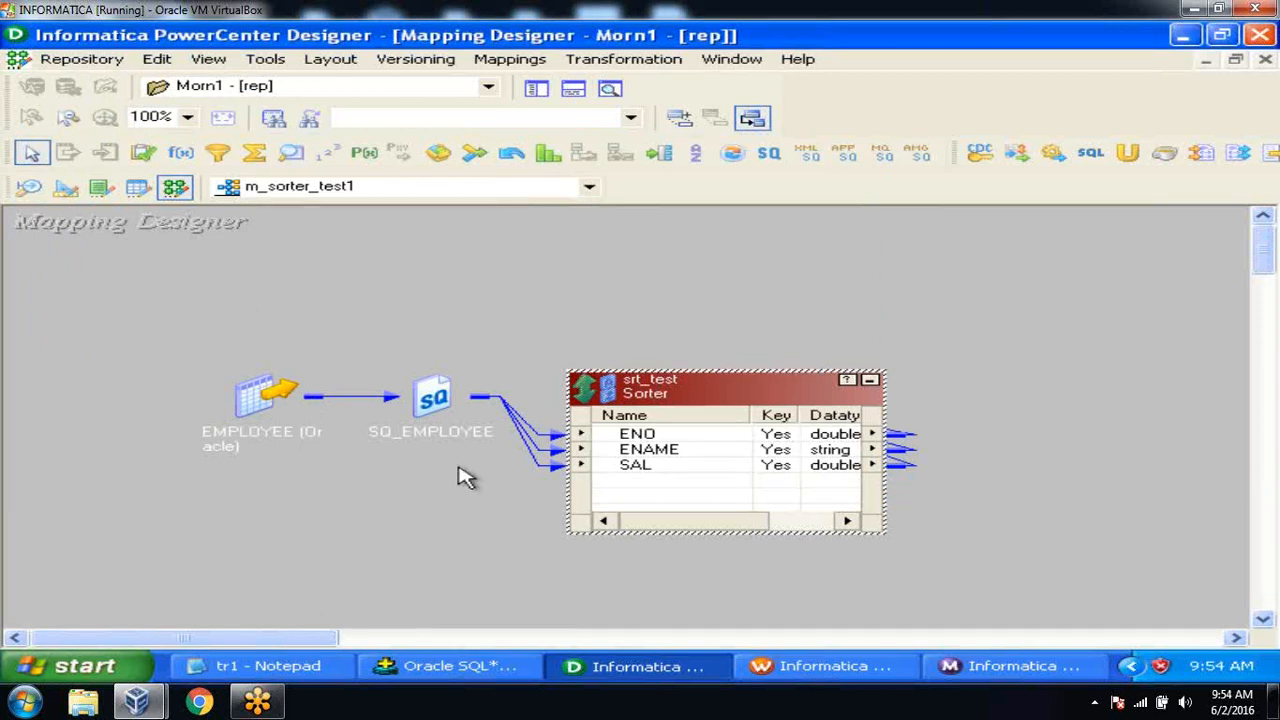
# Refresh the s_m_sorter_test1 session with the updated mapping in Task Developer.
pyautogui.click(806, 667)
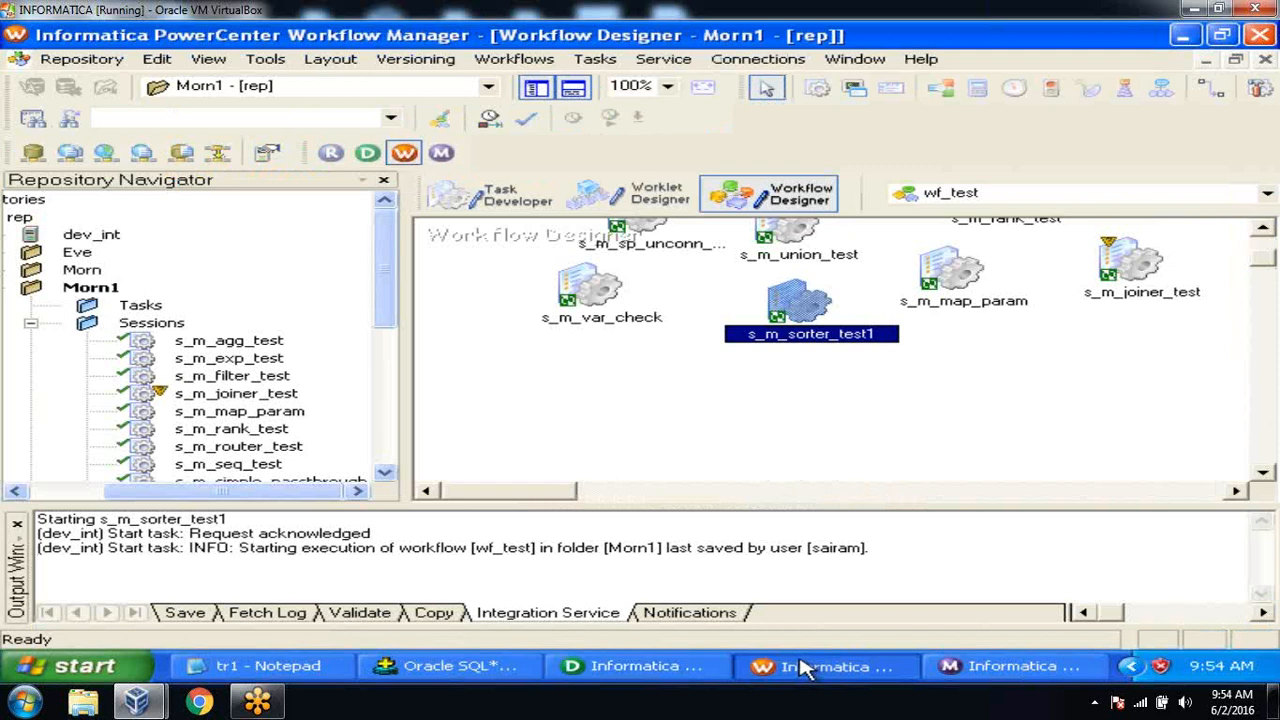
pyautogui.click(535, 205)
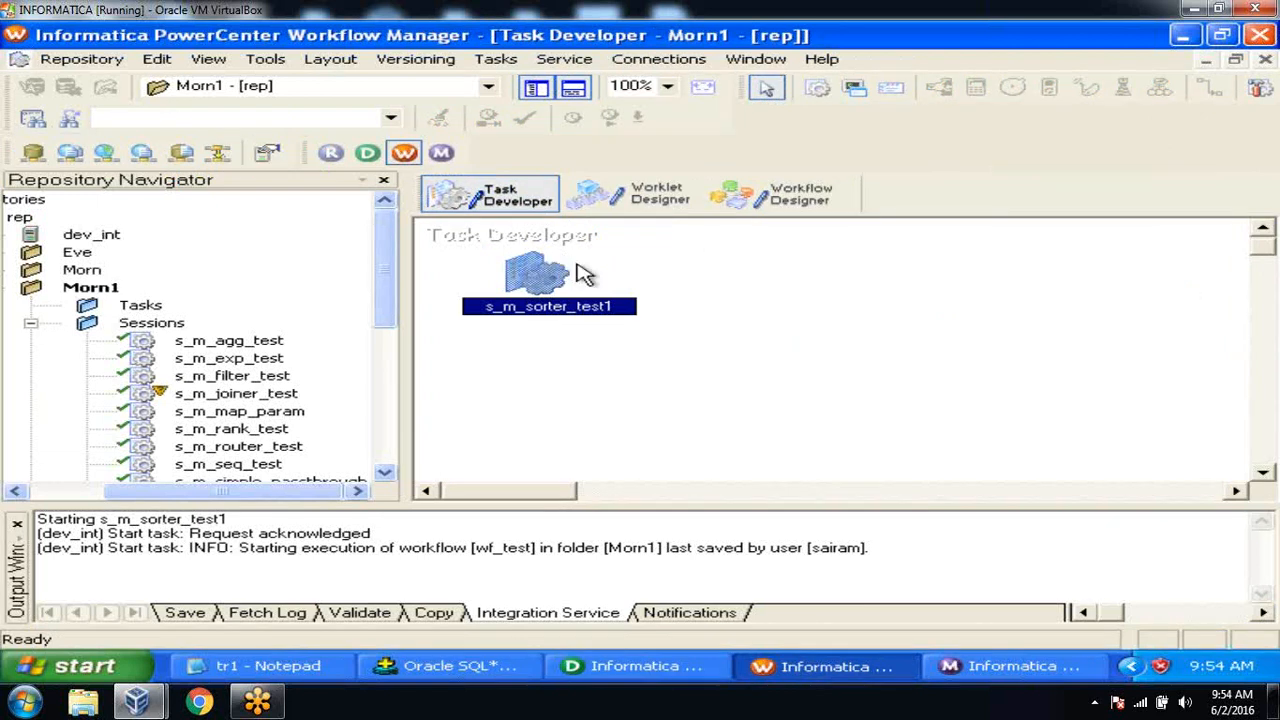
pyautogui.rightClick(543, 275)
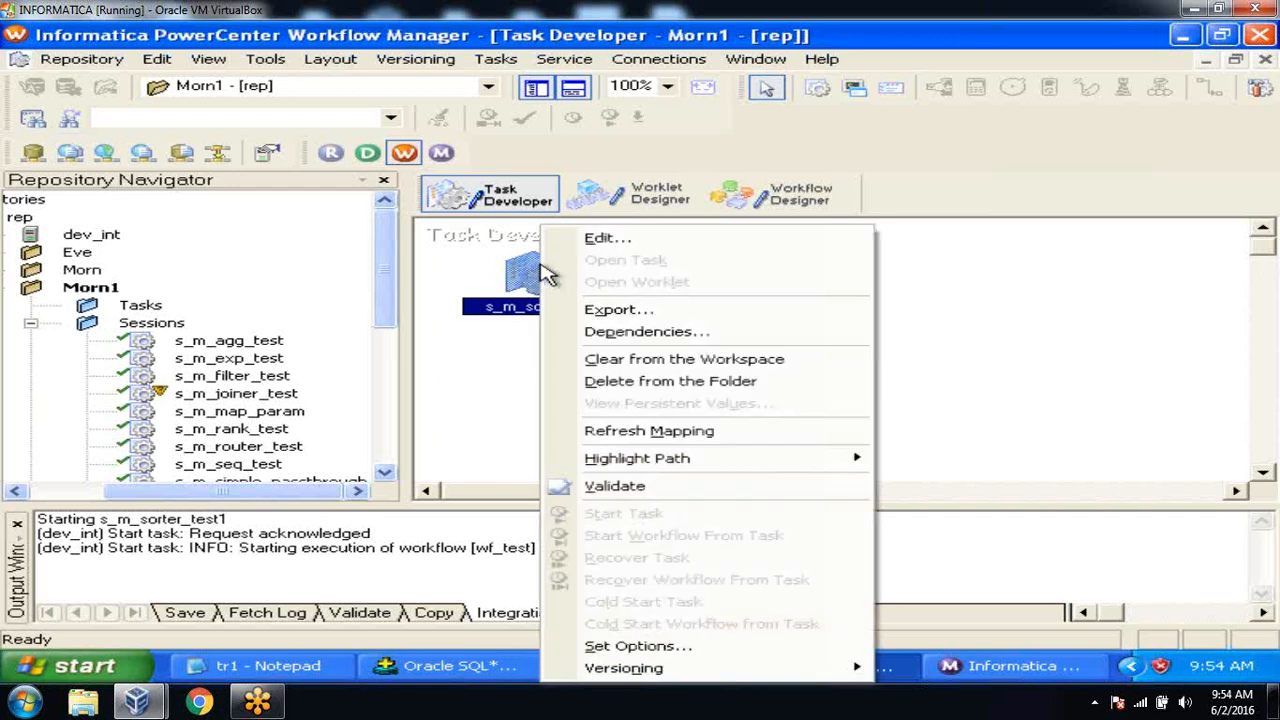
pyautogui.click(630, 437)
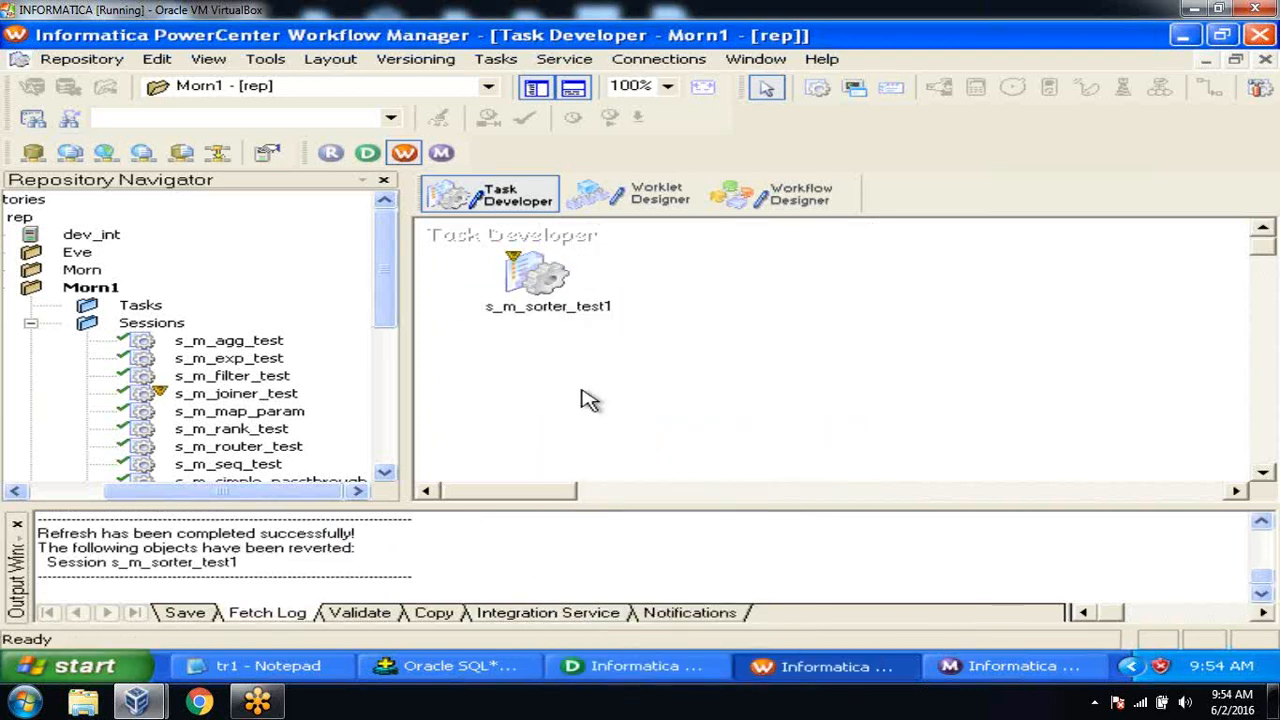
pyautogui.moveTo(525, 268)
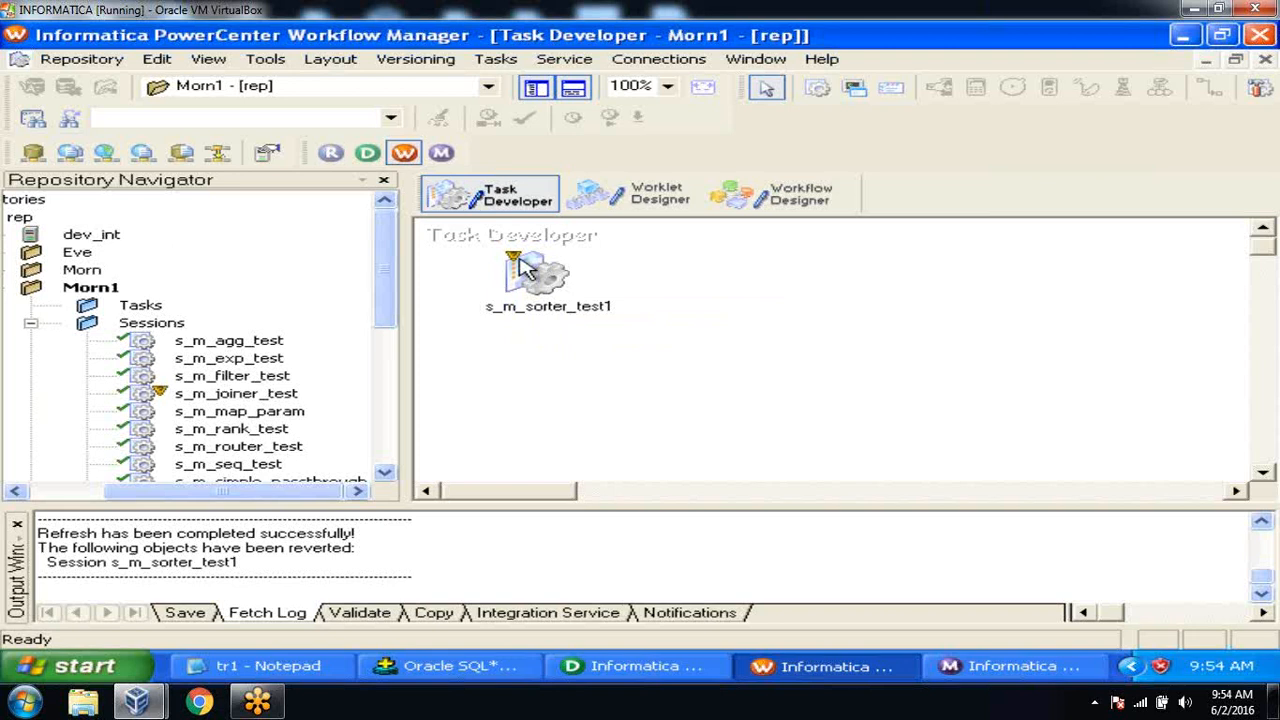
# Save the refreshed session and return to the wf_test workflow, then SQL*Plus.
pyautogui.click(112, 62)
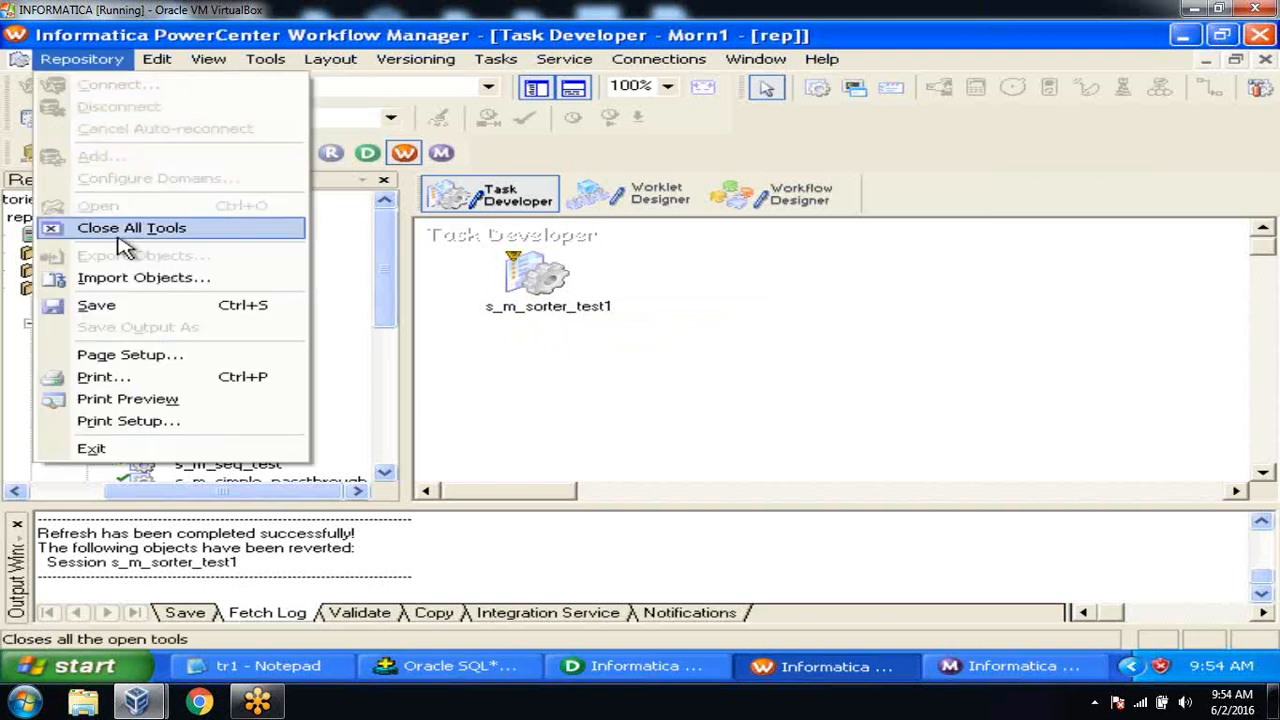
pyautogui.click(137, 305)
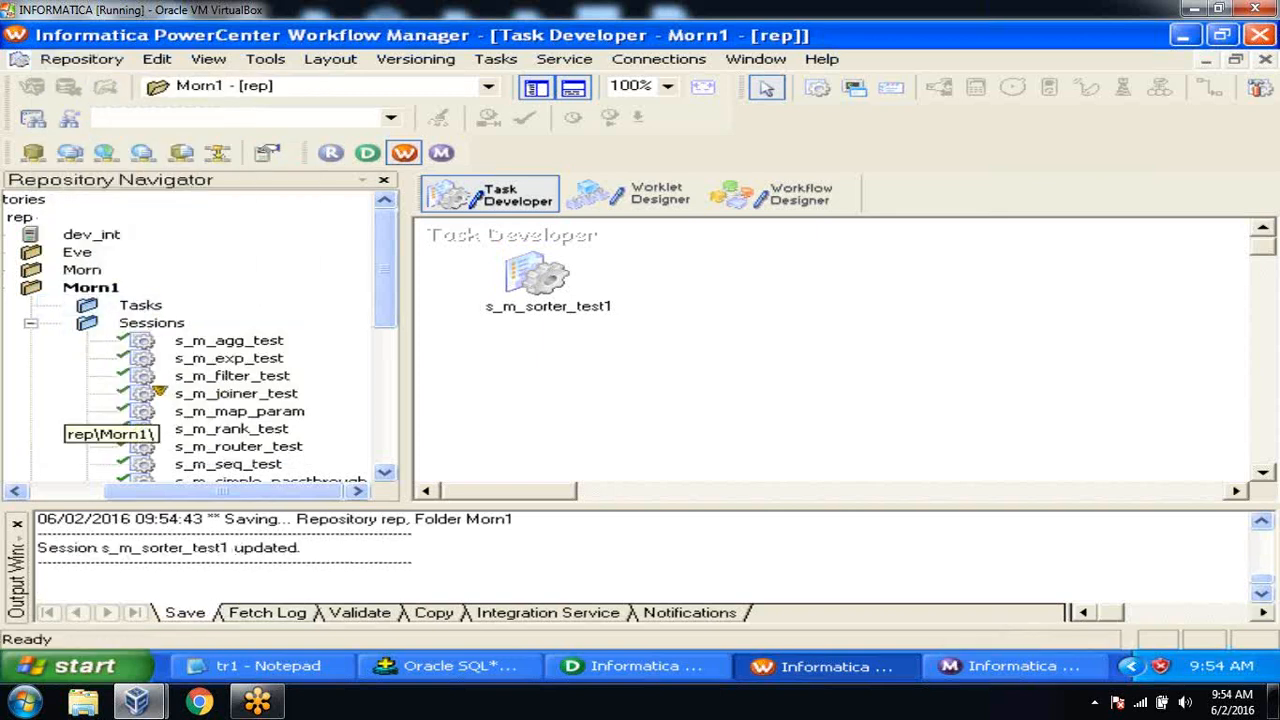
pyautogui.click(16, 527)
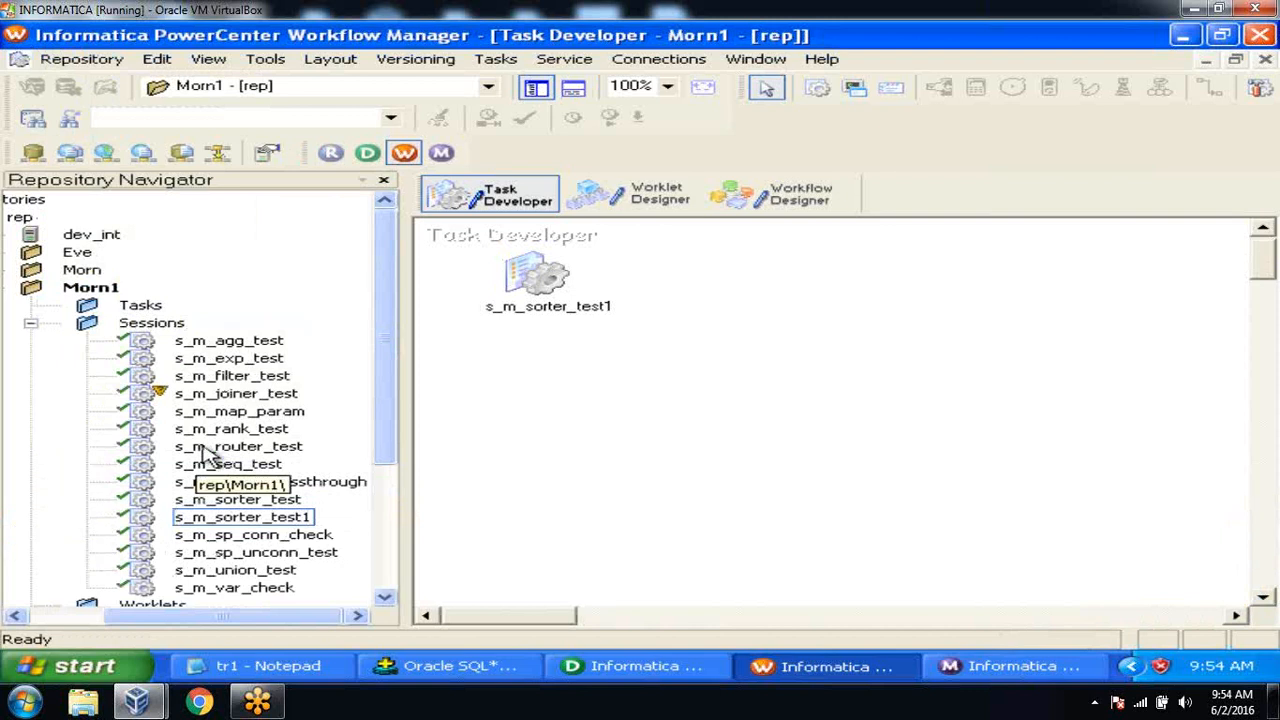
pyautogui.click(797, 195)
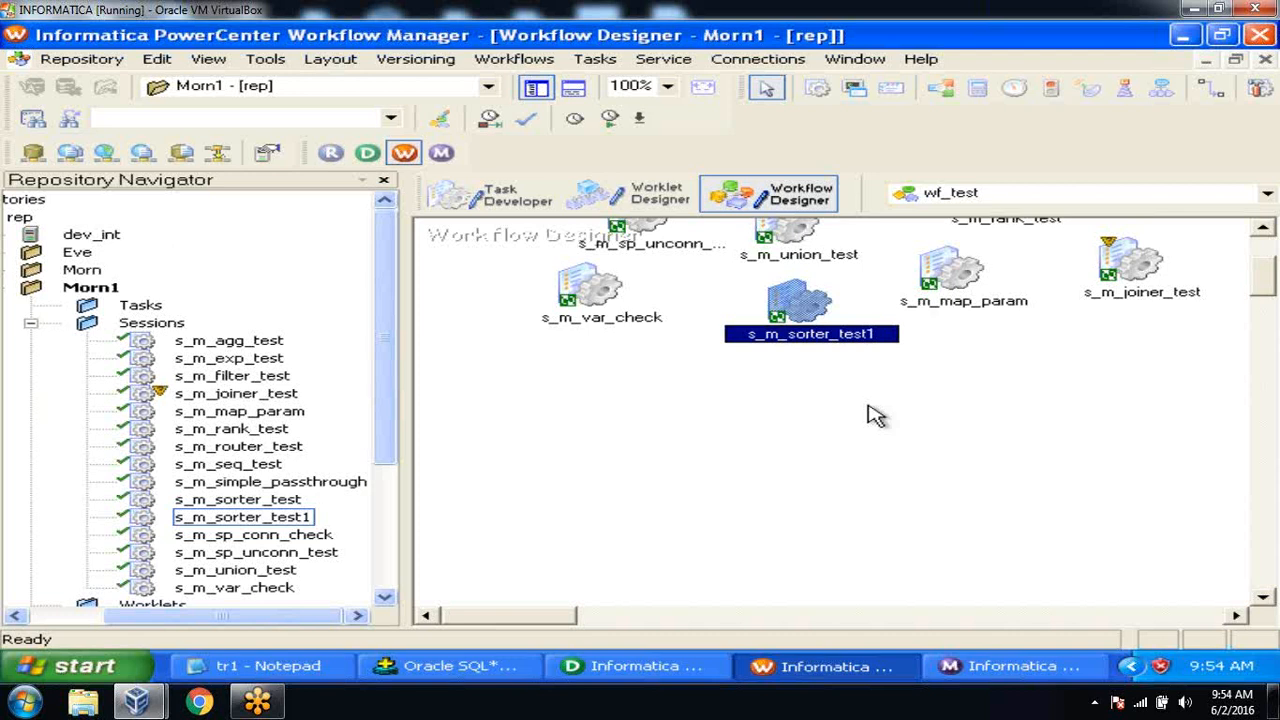
pyautogui.click(500, 666)
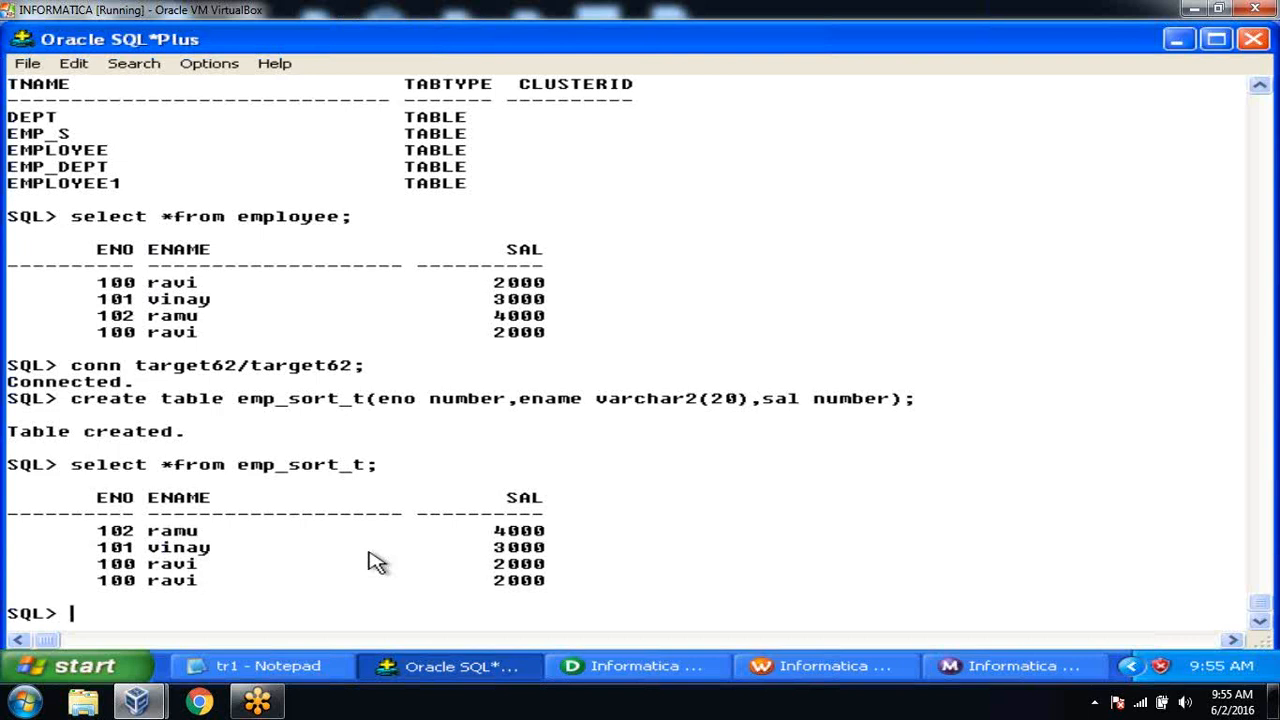
# Open the s_m_sorter_test1 session's settings in Task Developer.
pyautogui.click(855, 667)
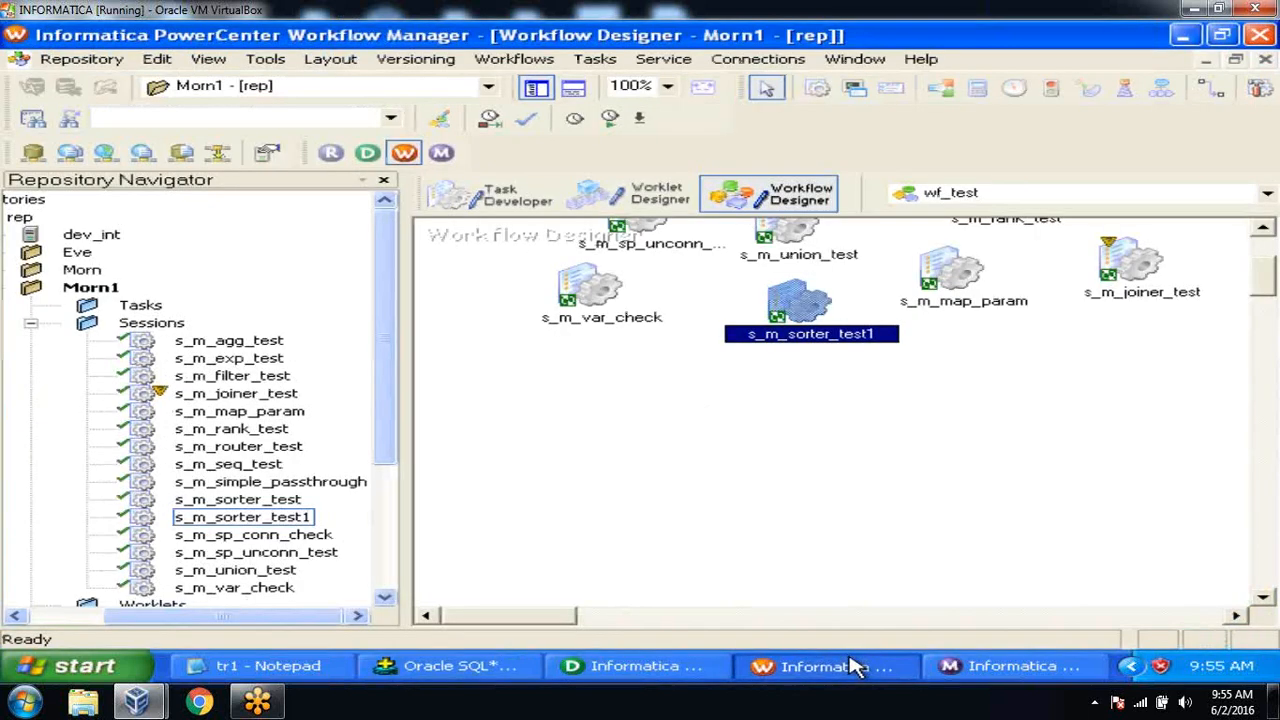
pyautogui.click(519, 192)
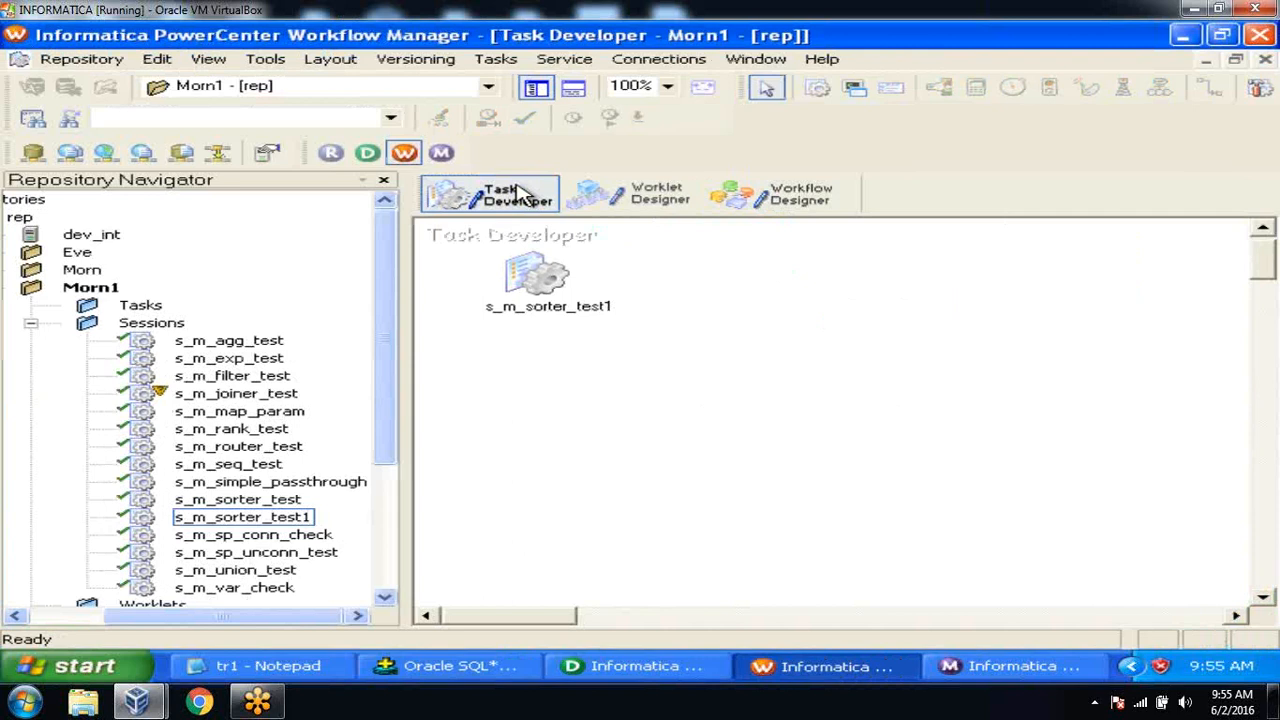
pyautogui.click(550, 283)
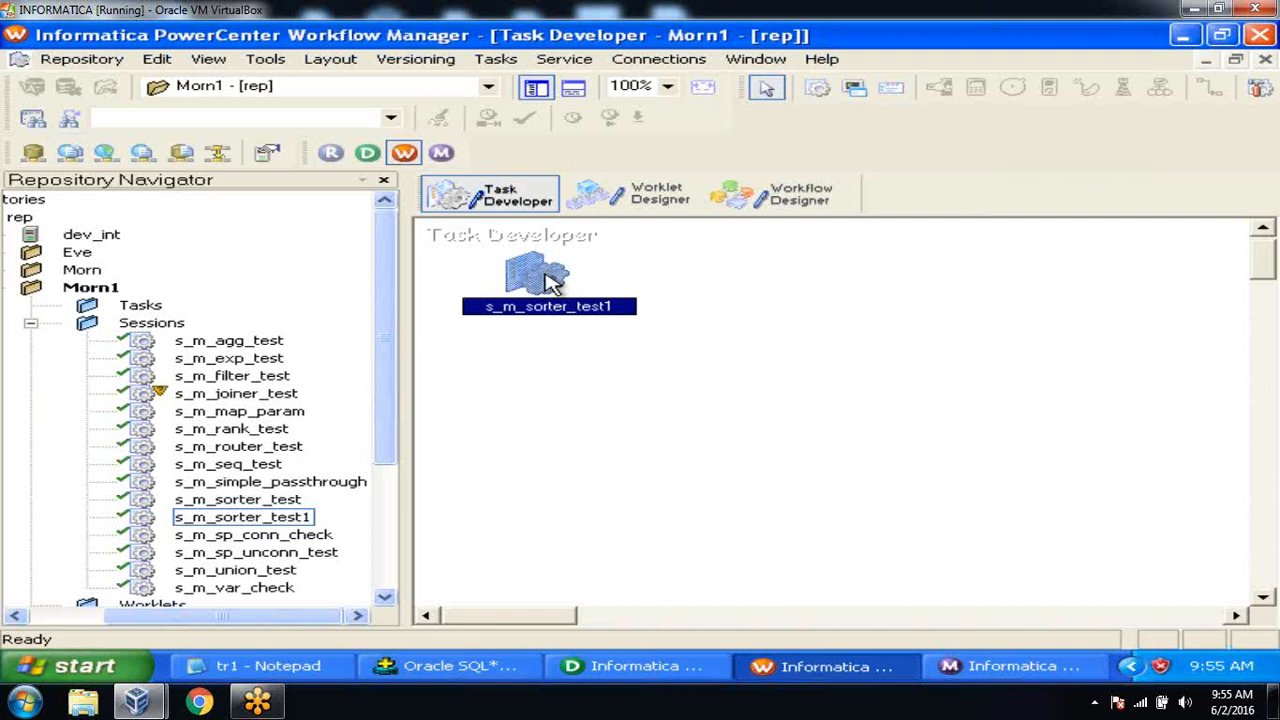
pyautogui.doubleClick(550, 283)
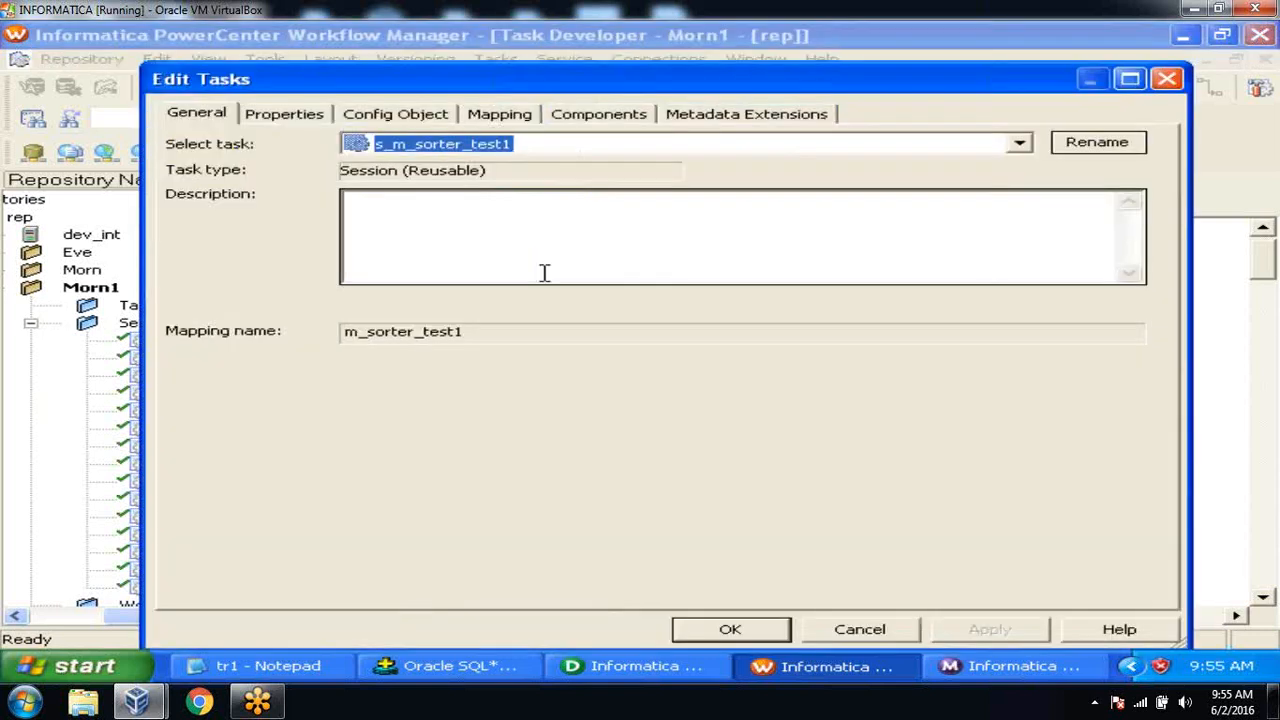
# Enable Truncate target table option for EMP_SORT_T and save the session.
pyautogui.click(506, 116)
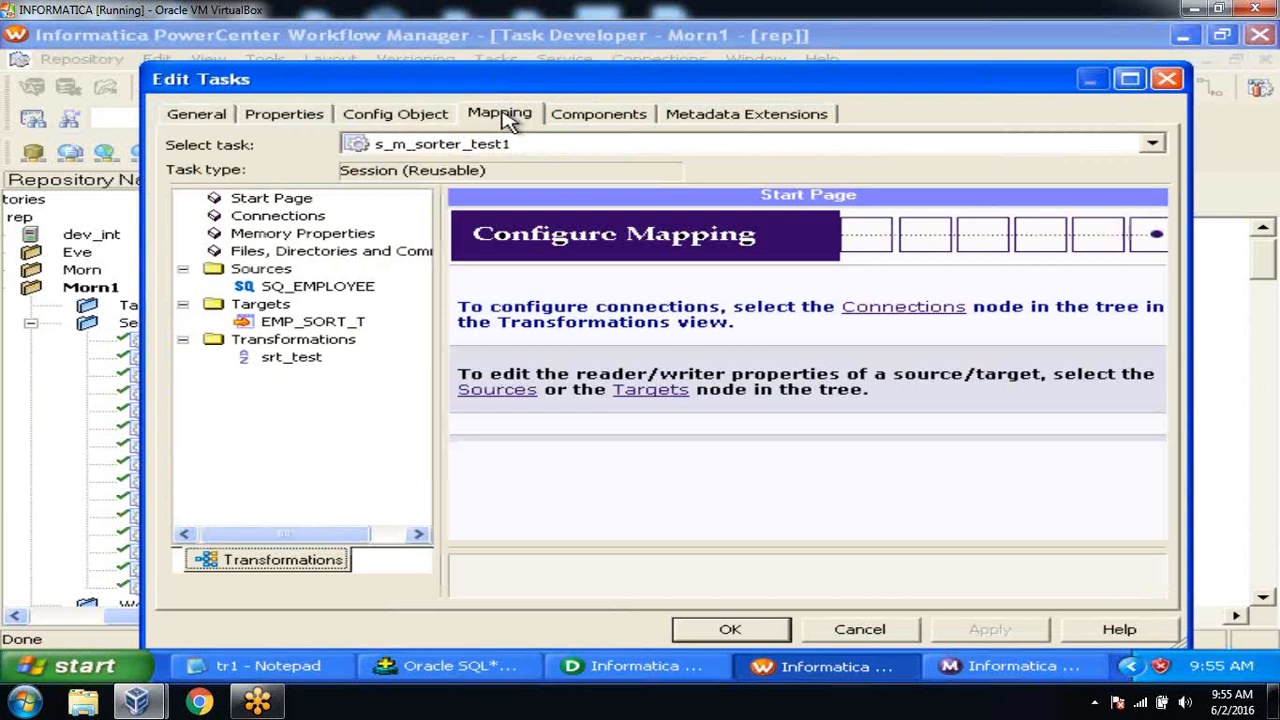
pyautogui.click(340, 324)
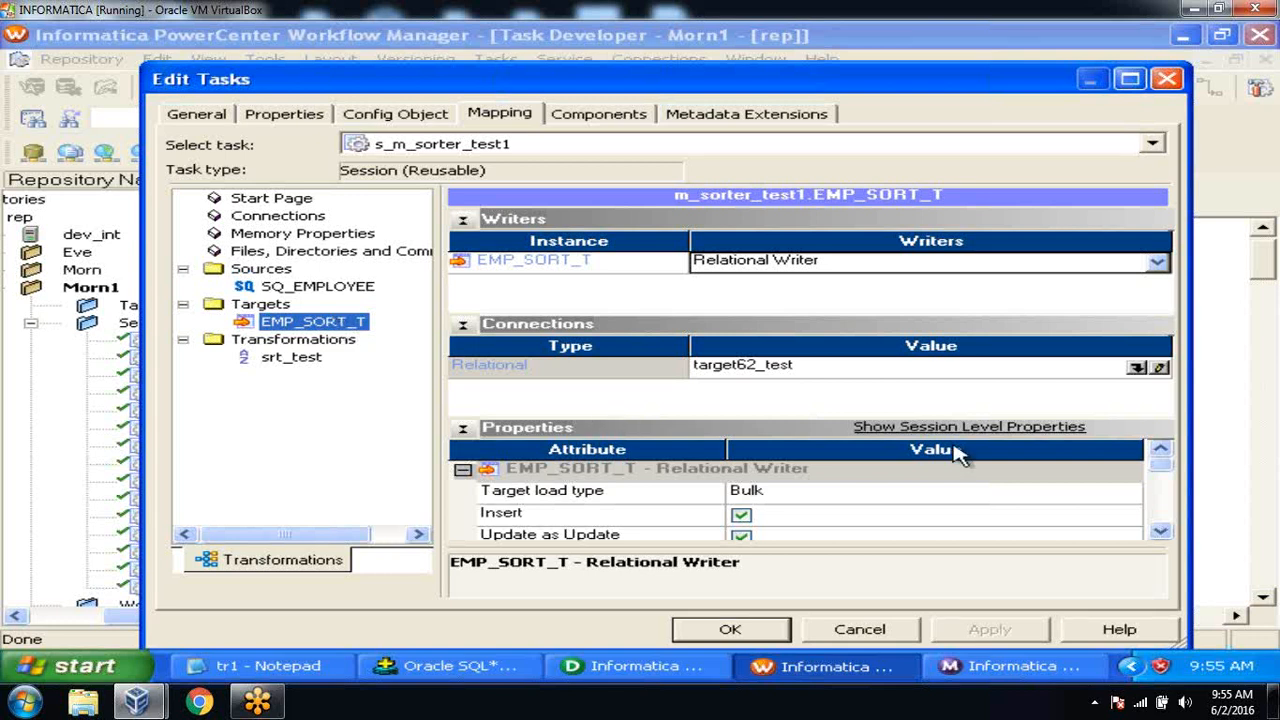
pyautogui.click(1162, 533)
pyautogui.click(1162, 533)
pyautogui.click(1162, 533)
pyautogui.click(1162, 533)
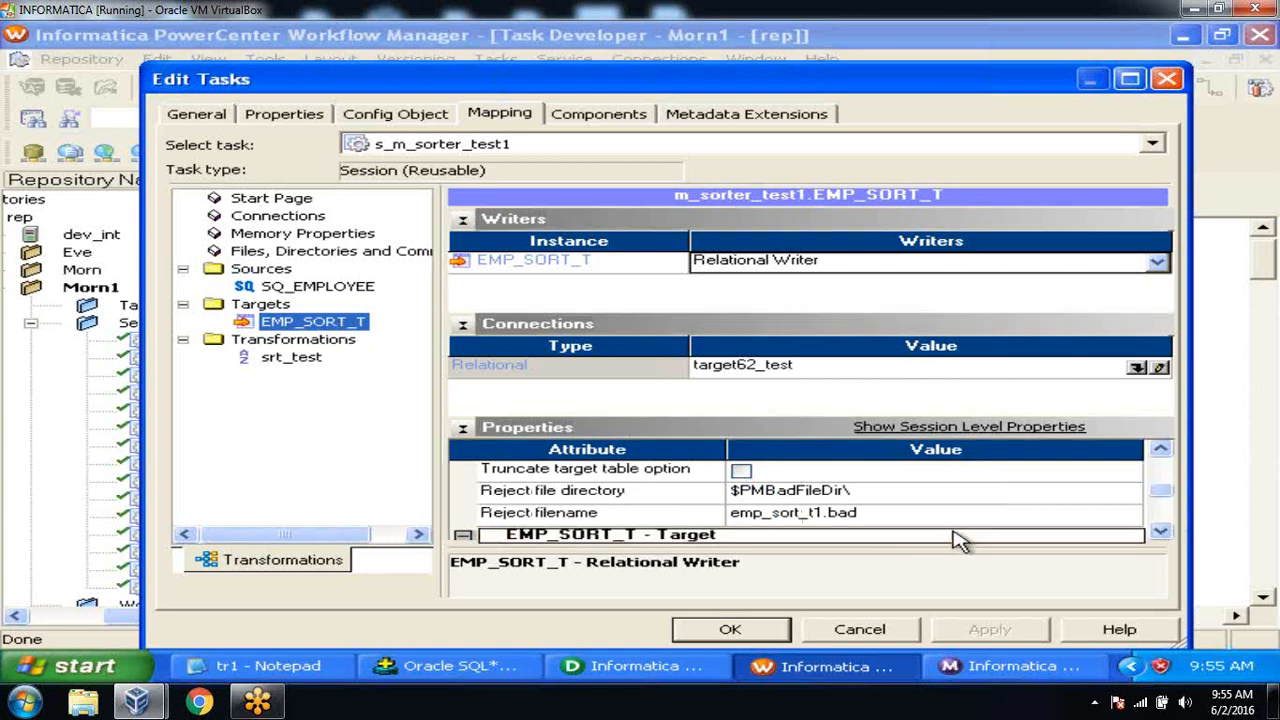
pyautogui.click(741, 471)
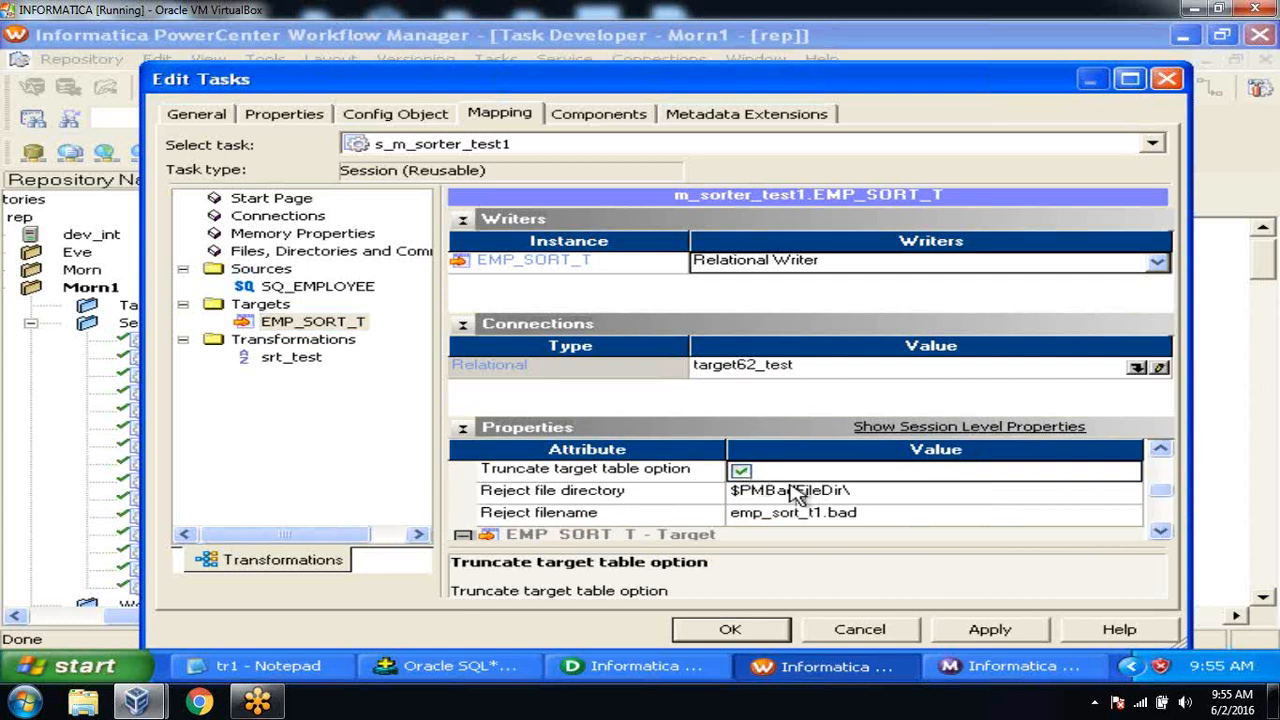
pyautogui.click(983, 630)
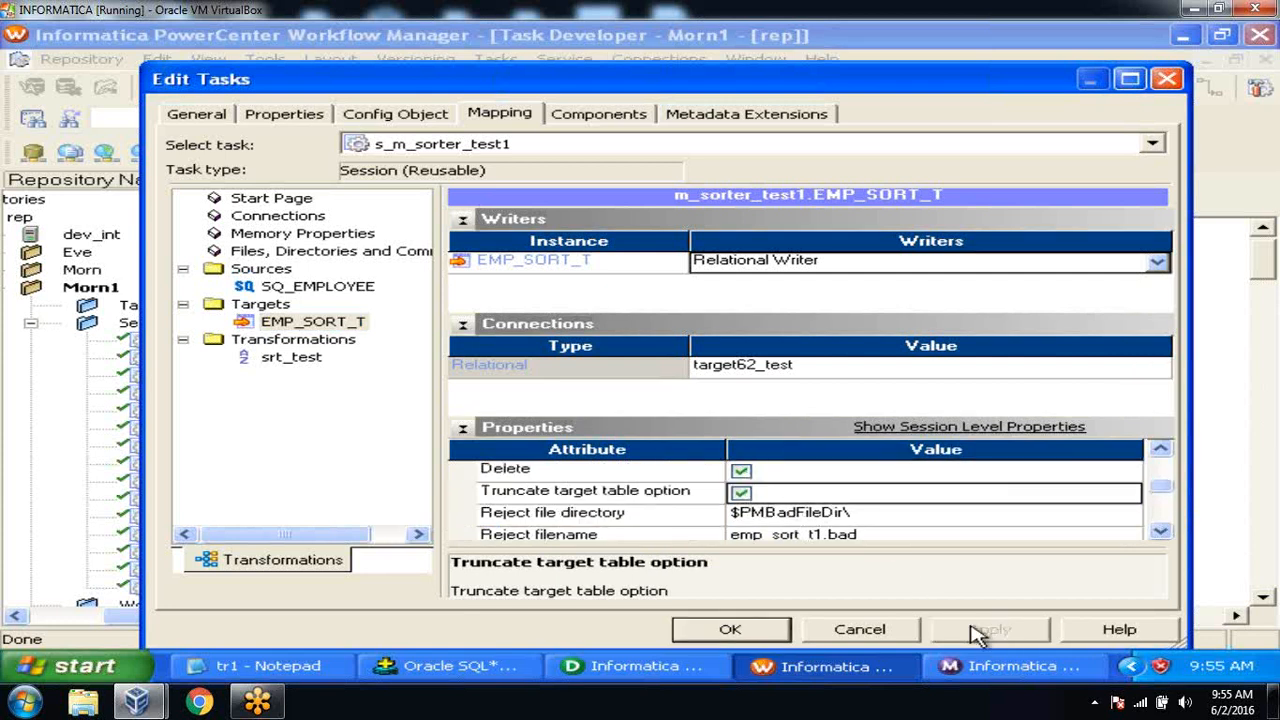
pyautogui.click(748, 630)
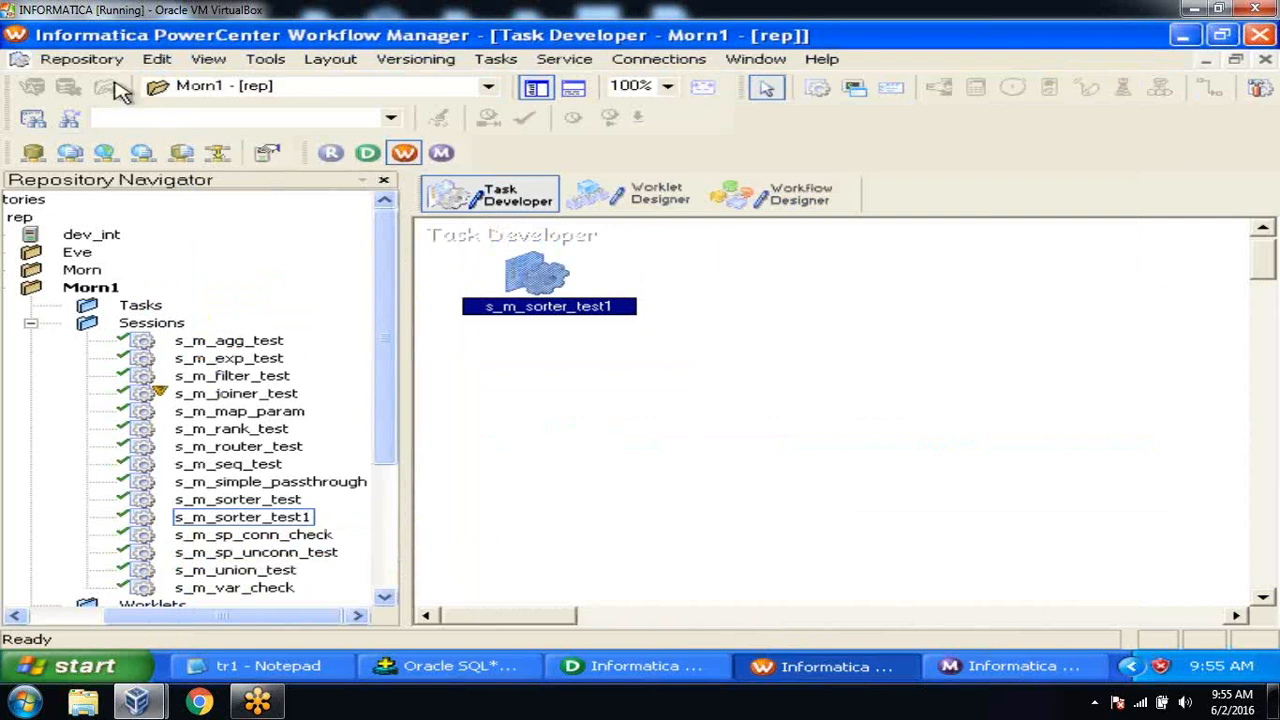
pyautogui.click(95, 60)
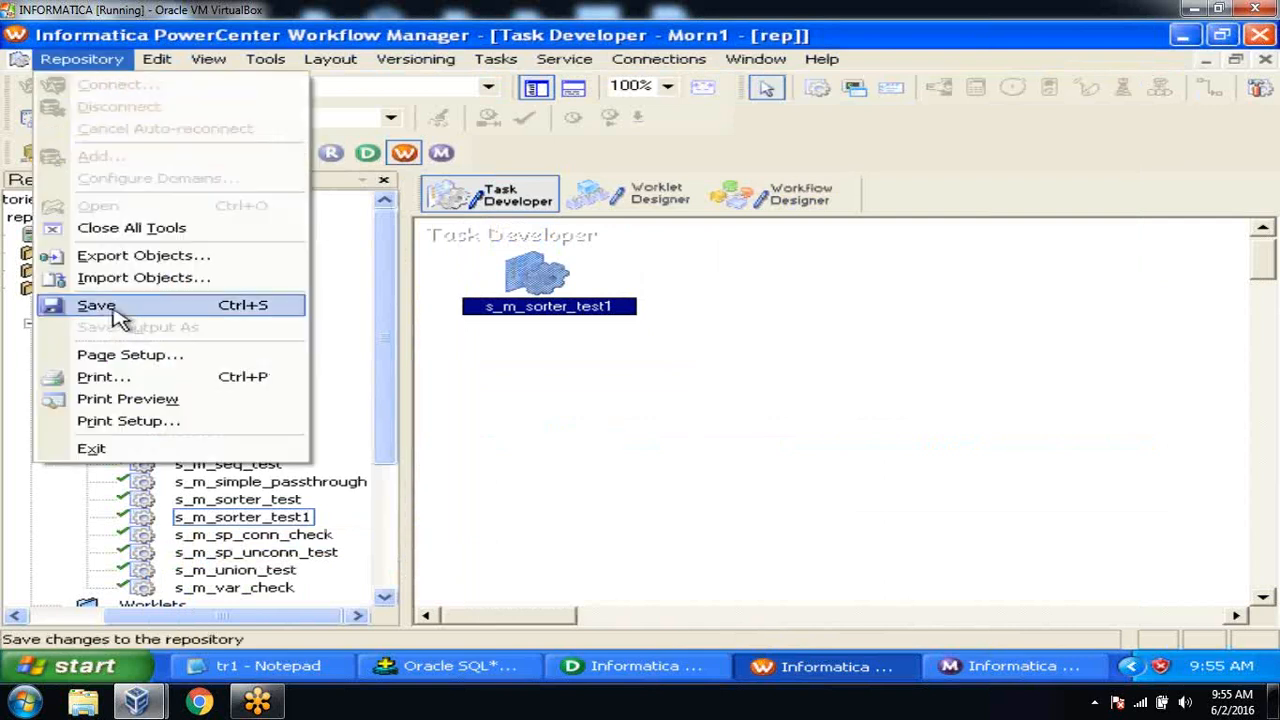
pyautogui.click(97, 305)
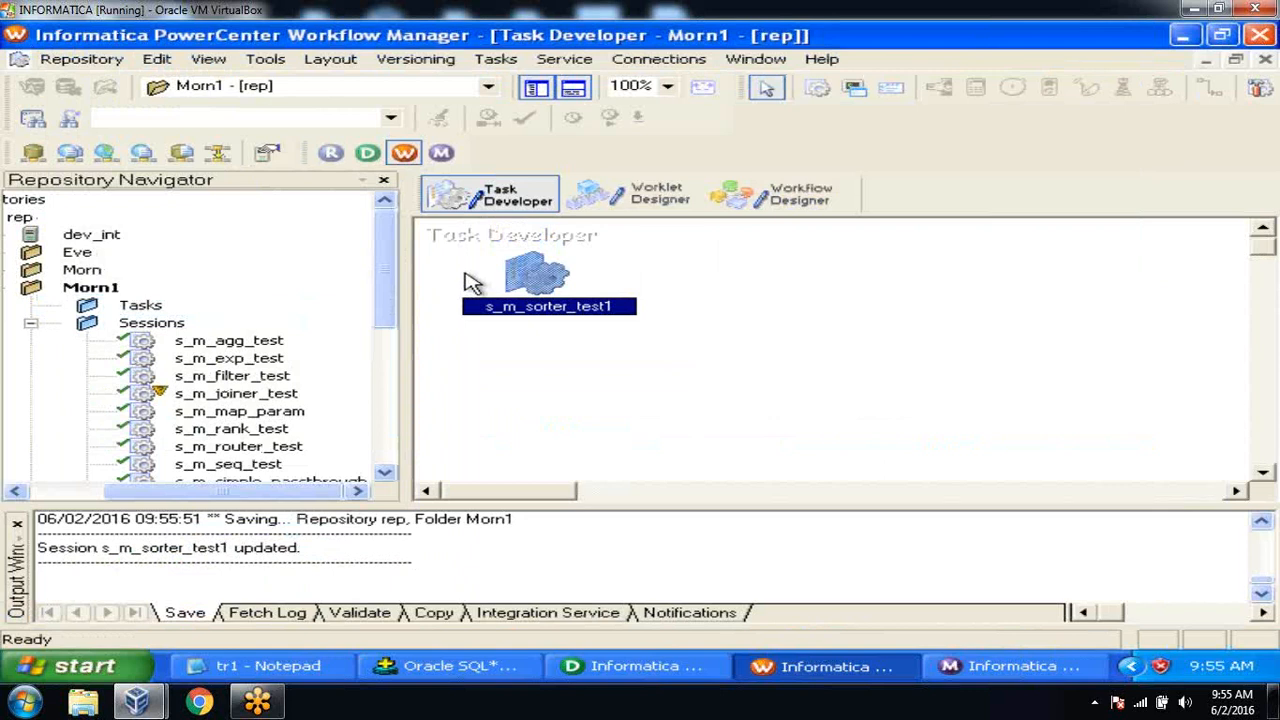
# Start only the s_m_sorter_test1 task from the wf_test workflow.
pyautogui.click(789, 211)
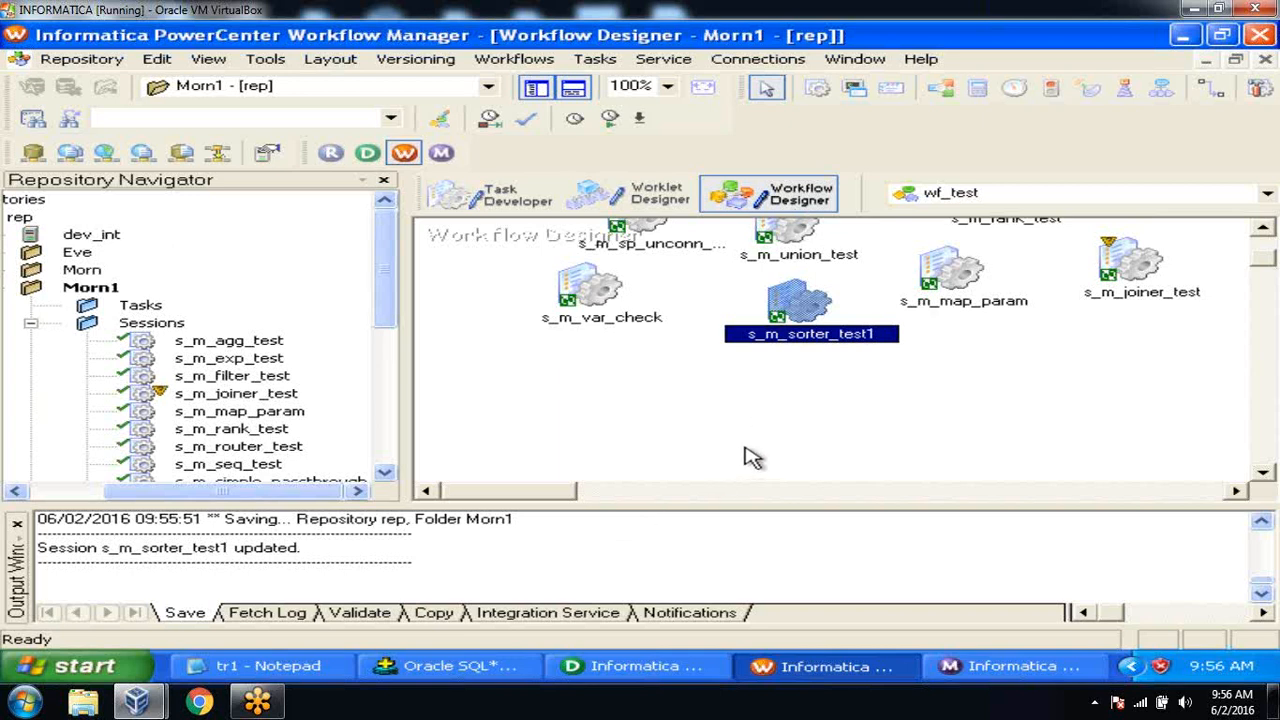
pyautogui.rightClick(800, 315)
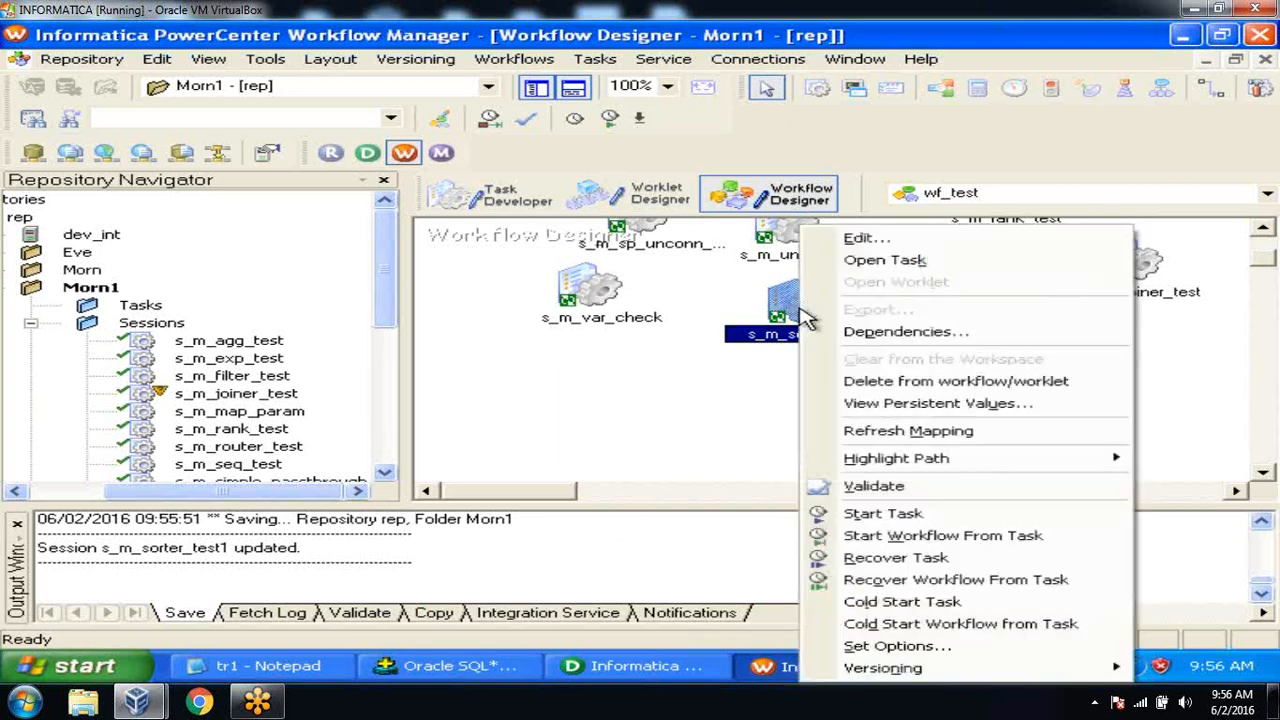
pyautogui.click(946, 515)
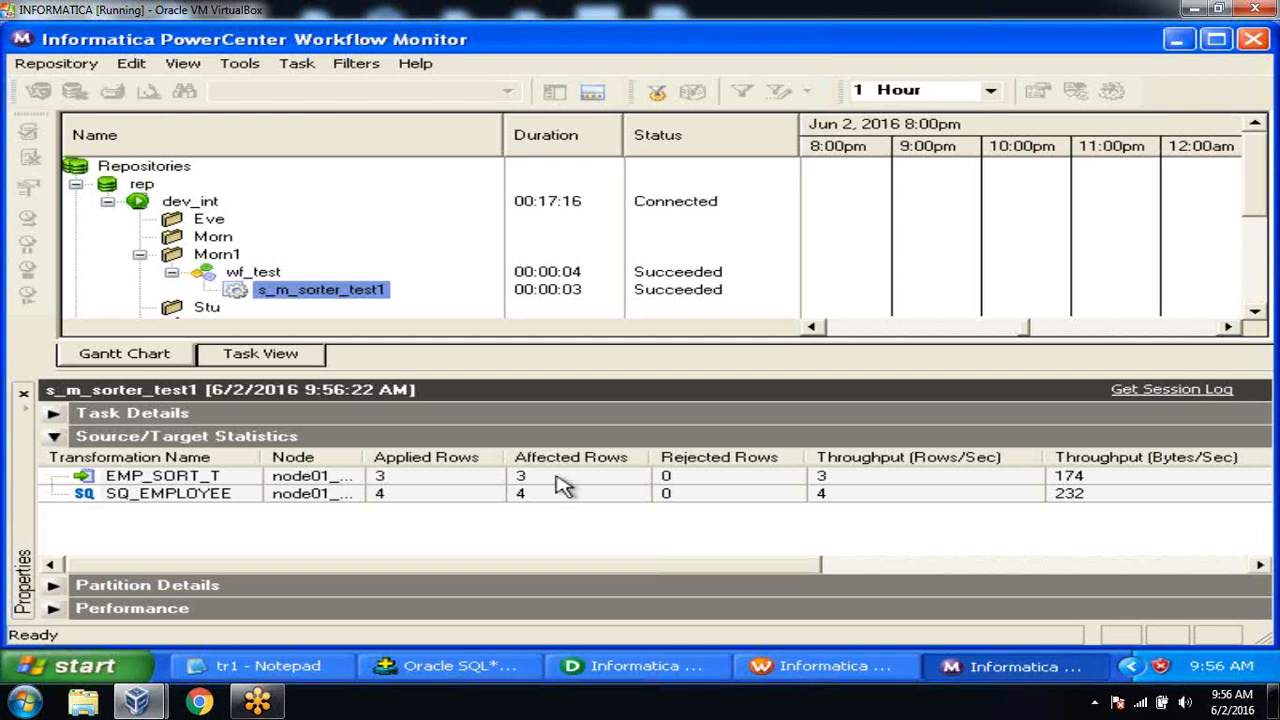
# Compare run statistics: 4 rows read from SQ_EMPLOYEE versus 3 loaded into EMP_SORT_T.
pyautogui.click(433, 496)
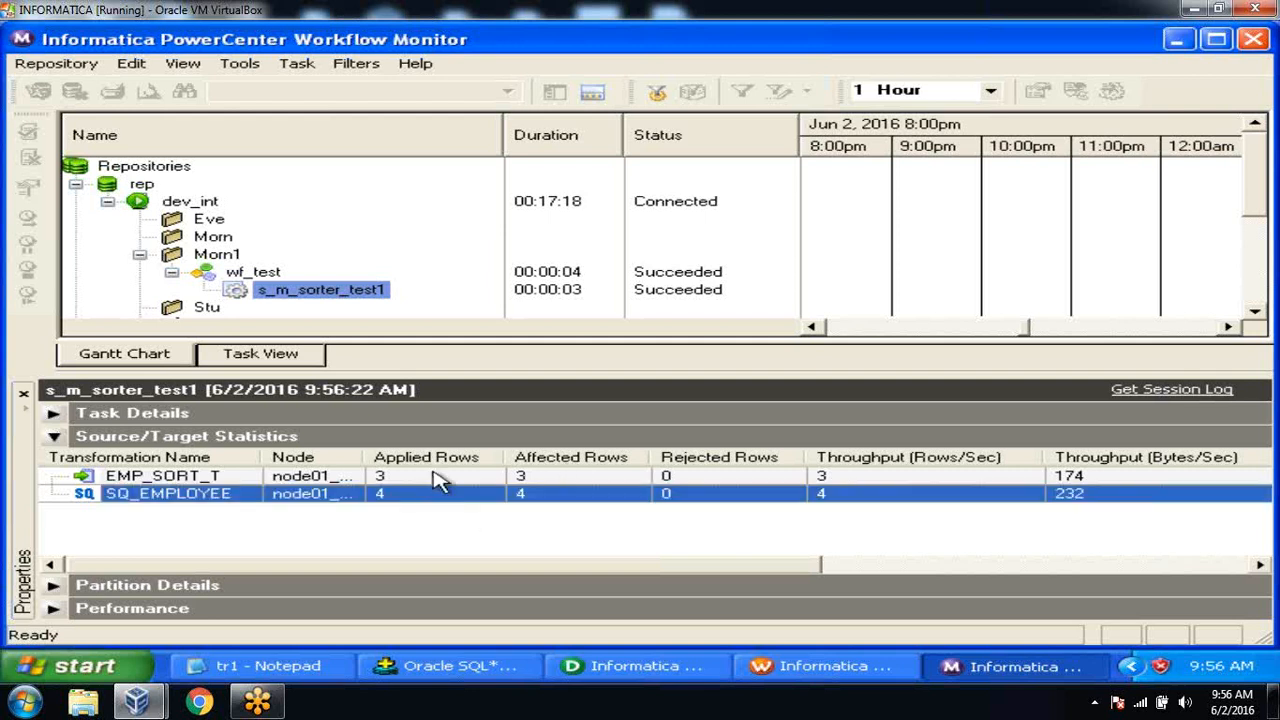
pyautogui.click(436, 480)
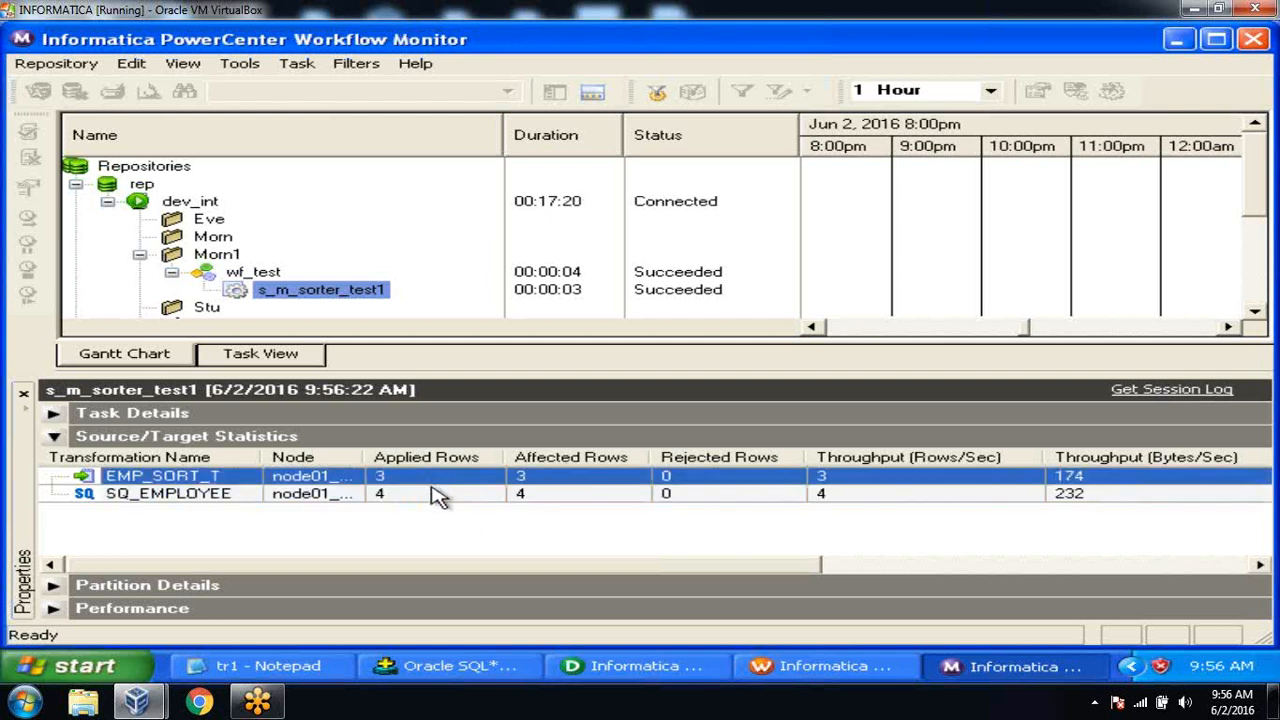
pyautogui.click(436, 492)
pyautogui.click(436, 478)
pyautogui.click(436, 494)
pyautogui.click(436, 478)
pyautogui.click(436, 494)
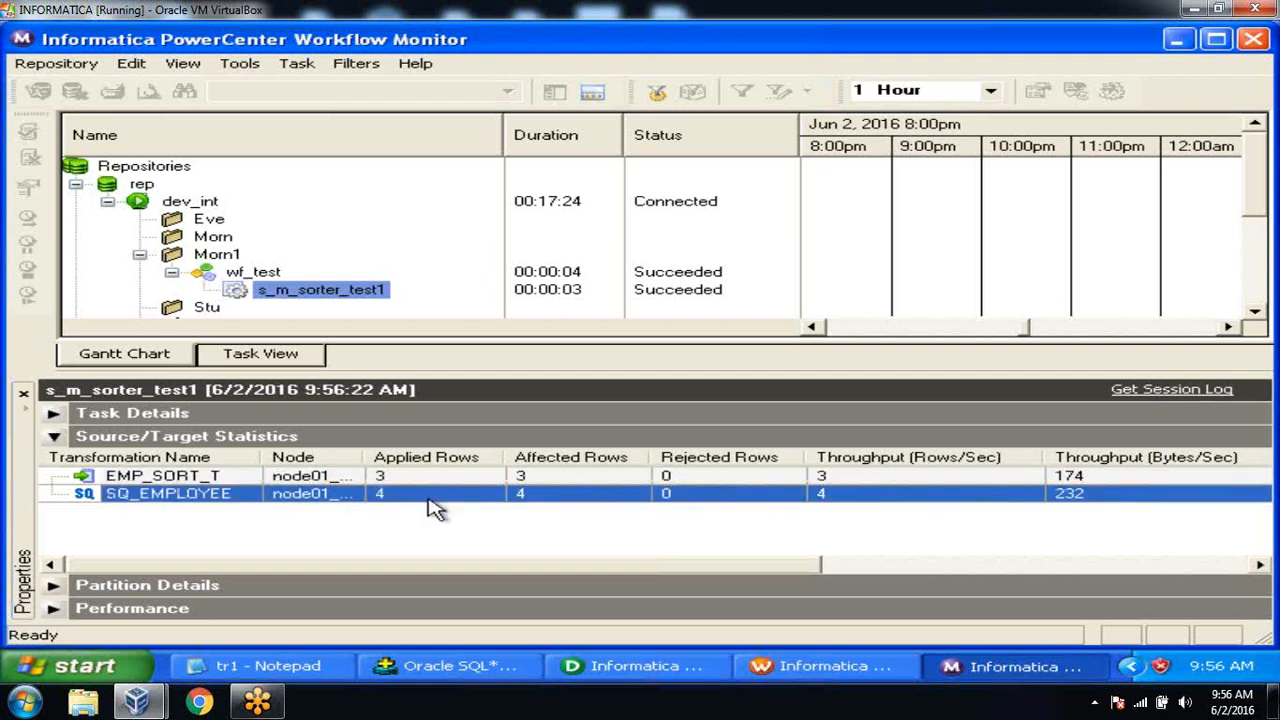
pyautogui.click(430, 480)
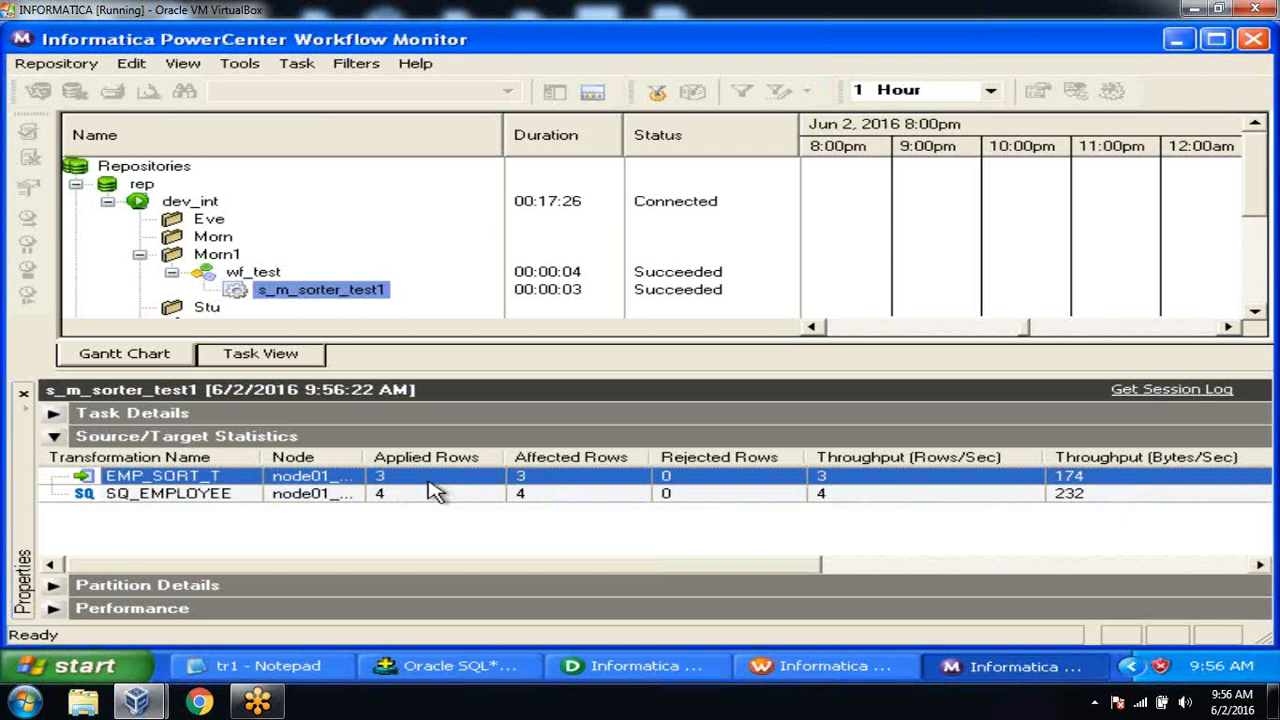
pyautogui.click(436, 494)
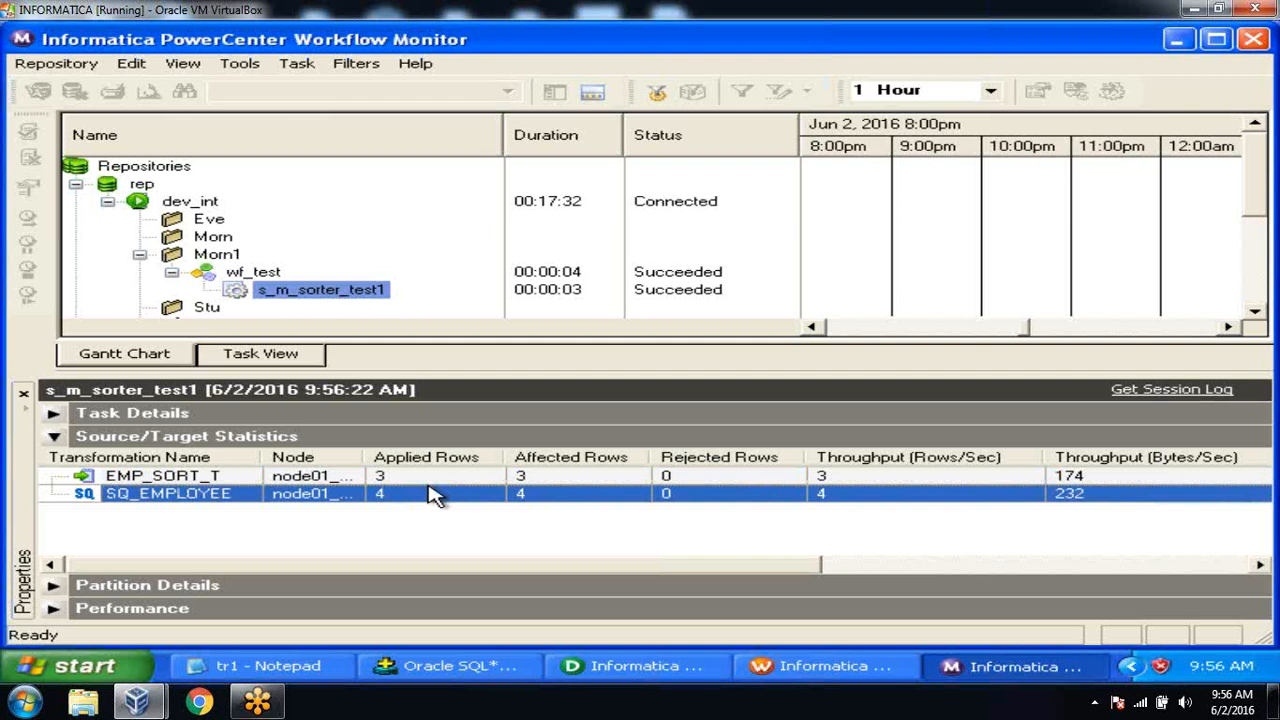
pyautogui.click(430, 666)
# Query emp_sort_t and confirm three distinct rows: 100 ravi, 101 vinay, 102 ramu.
pyautogui.write('select *from emp_sort_rt')
pyautogui.press('BackSpace')
pyautogui.press('BackSpace')
pyautogui.write('t;')
pyautogui.press('Return')
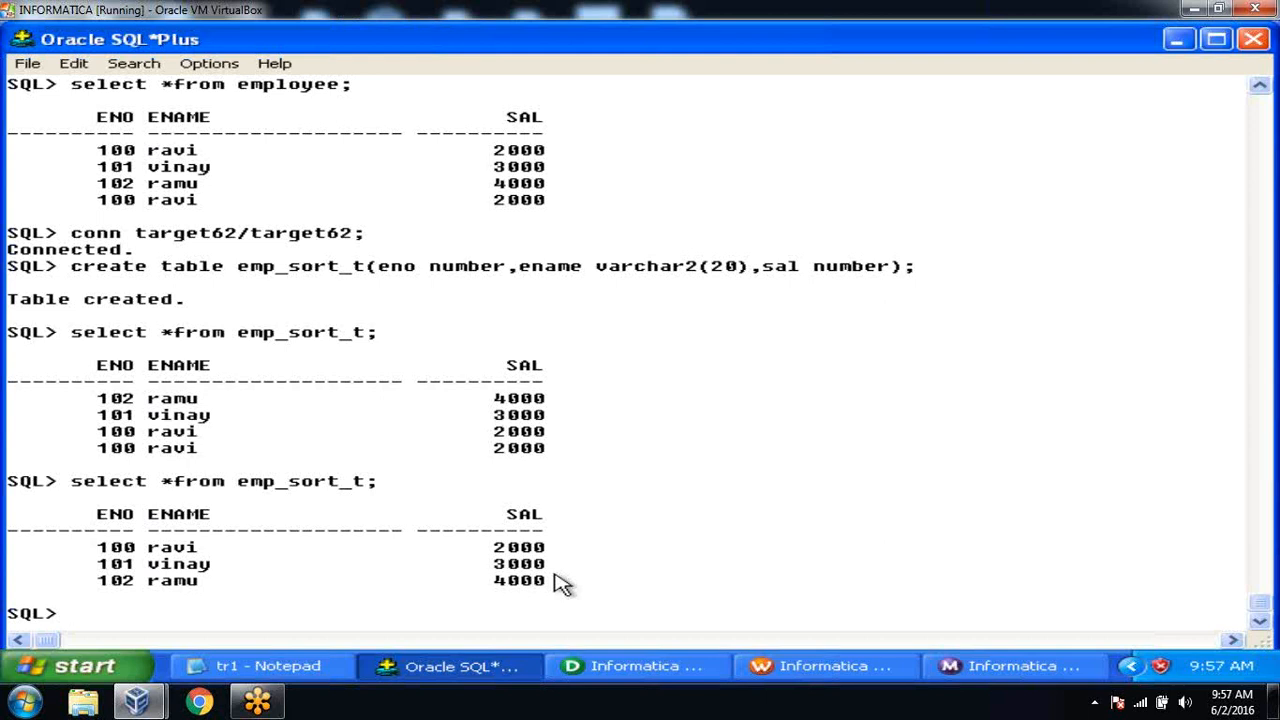
pyautogui.click(336, 677)
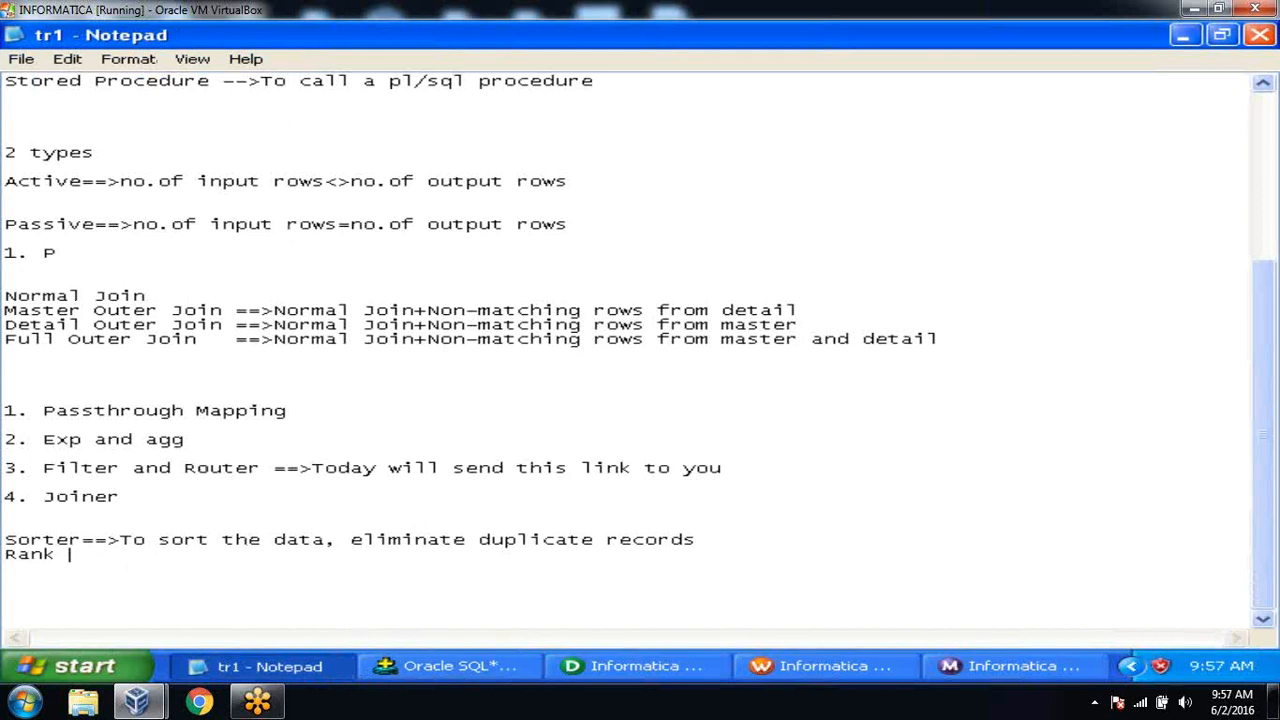
# Complete the Rank line of the tr1 notes as 'Rank ==>To assign ranks'.
pyautogui.write('==>')
pyautogui.press('Left')
pyautogui.press('Left')
pyautogui.press('Left')
pyautogui.click(136, 554)
pyautogui.write('To assing')
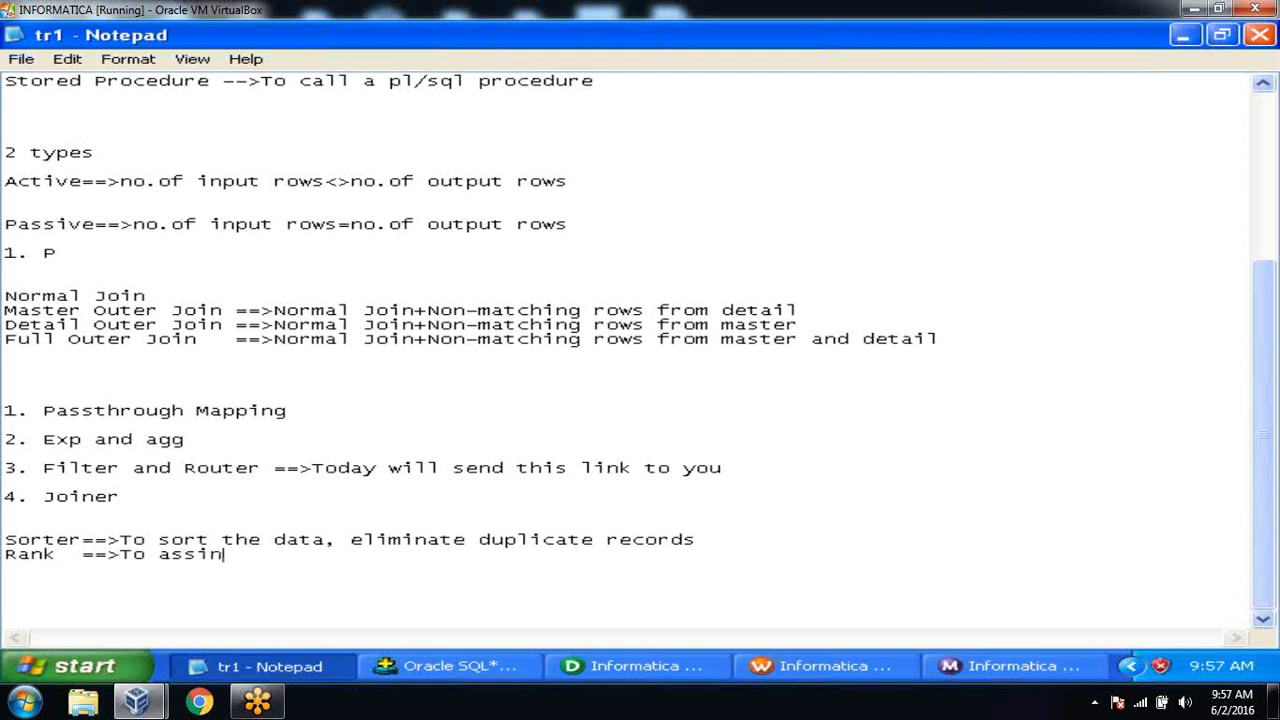
pyautogui.press('BackSpace')
pyautogui.press('BackSpace')
pyautogui.press('BackSpace')
pyautogui.write('gn ranks')
pyautogui.press('Return')
pyautogui.press('Return')
pyautogui.write('5000')
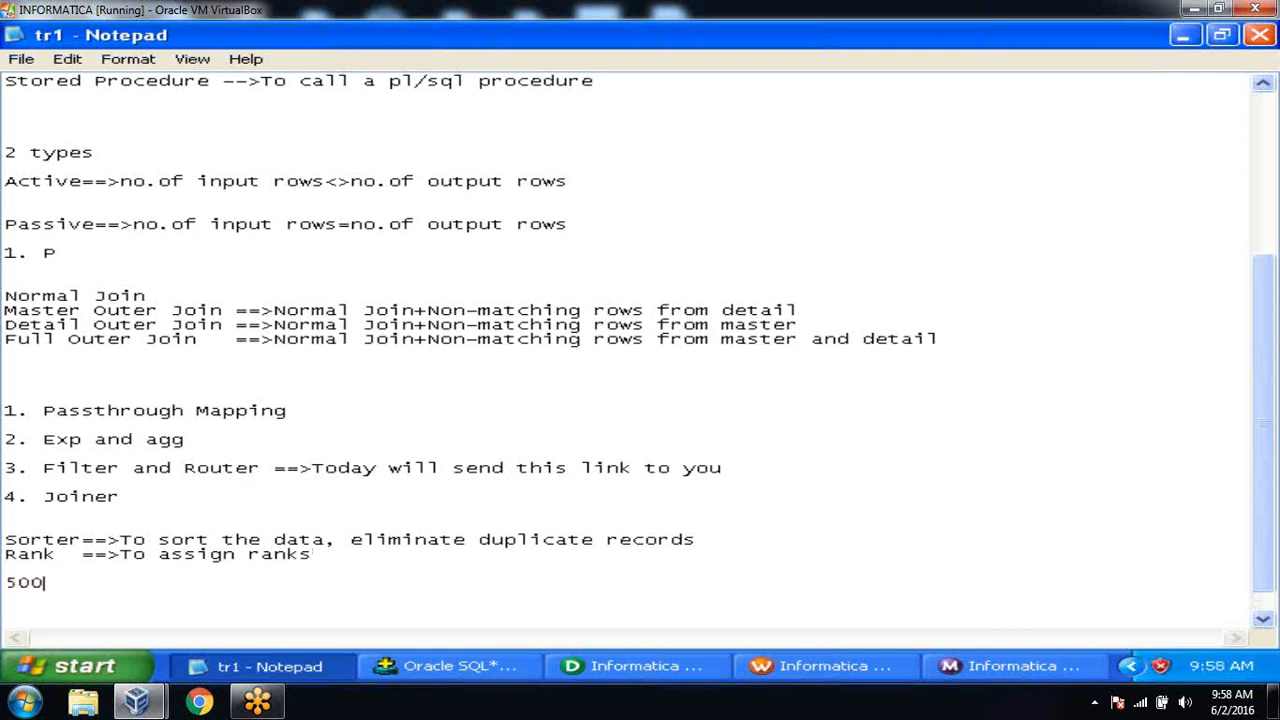
pyautogui.press('Return')
pyautogui.press('Return')
pyautogui.write('4000')
pyautogui.press('Return')
pyautogui.press('Return')
pyautogui.write('4000')
pyautogui.press('Return')
pyautogui.press('Return')
pyautogui.write('3000')
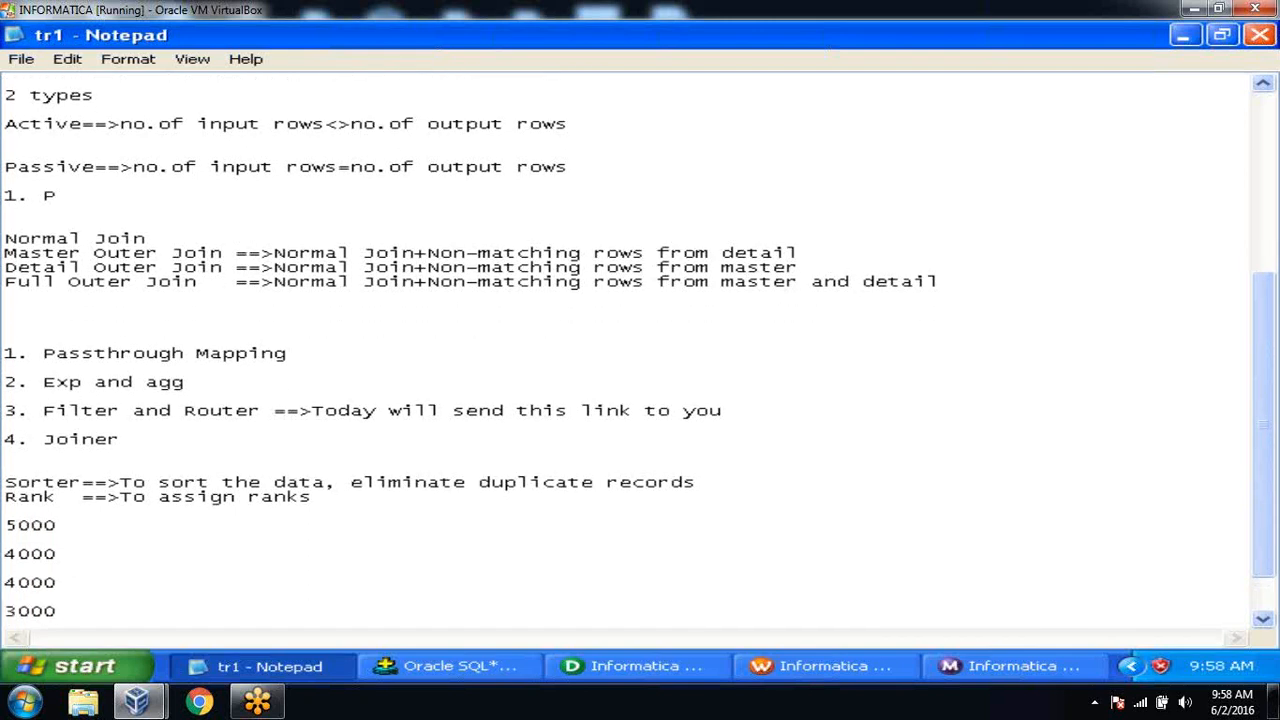
pyautogui.click(80, 528)
pyautogui.write('1')
pyautogui.click(82, 533)
pyautogui.write('2')
pyautogui.press('Down')
pyautogui.press('Down')
pyautogui.write('2')
pyautogui.press('Down')
pyautogui.press('Down')
pyautogui.press('Right')
pyautogui.press('Right')
pyautogui.press('Right')
pyautogui.press('BackSpace')
pyautogui.write('4')
pyautogui.moveTo(5, 525); pyautogui.dragTo(133, 612)
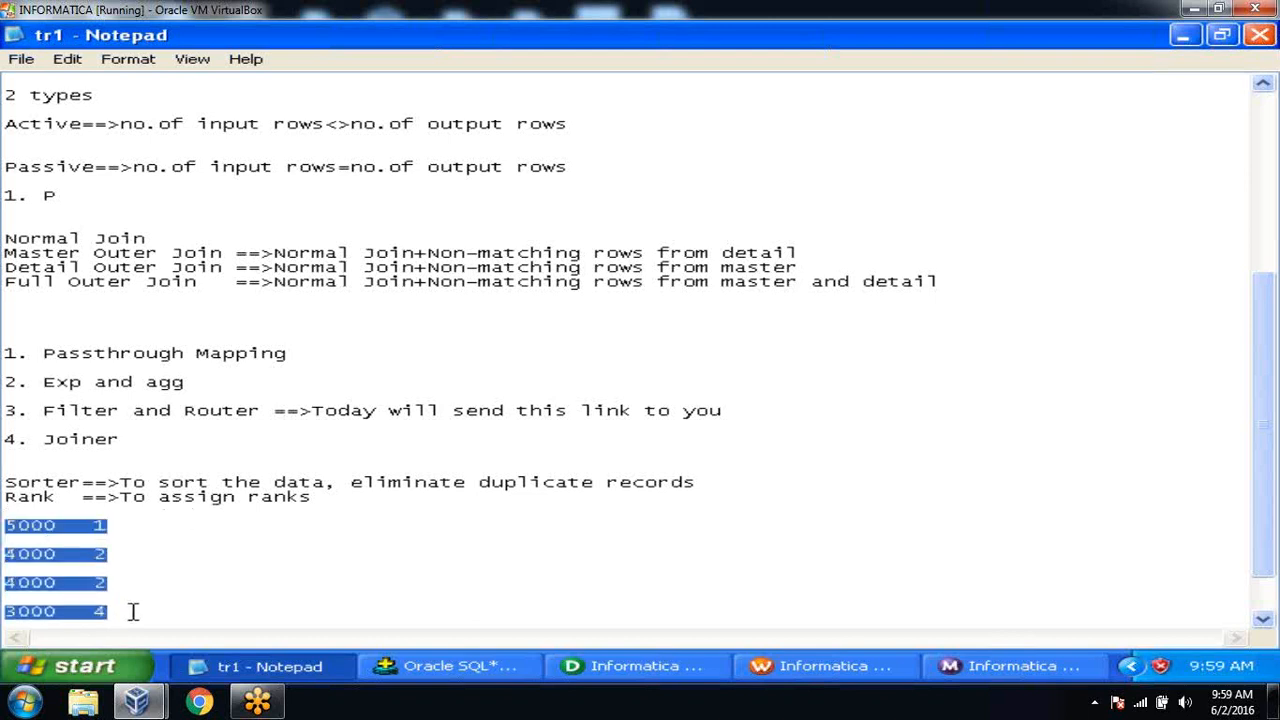
pyautogui.press('Delete')
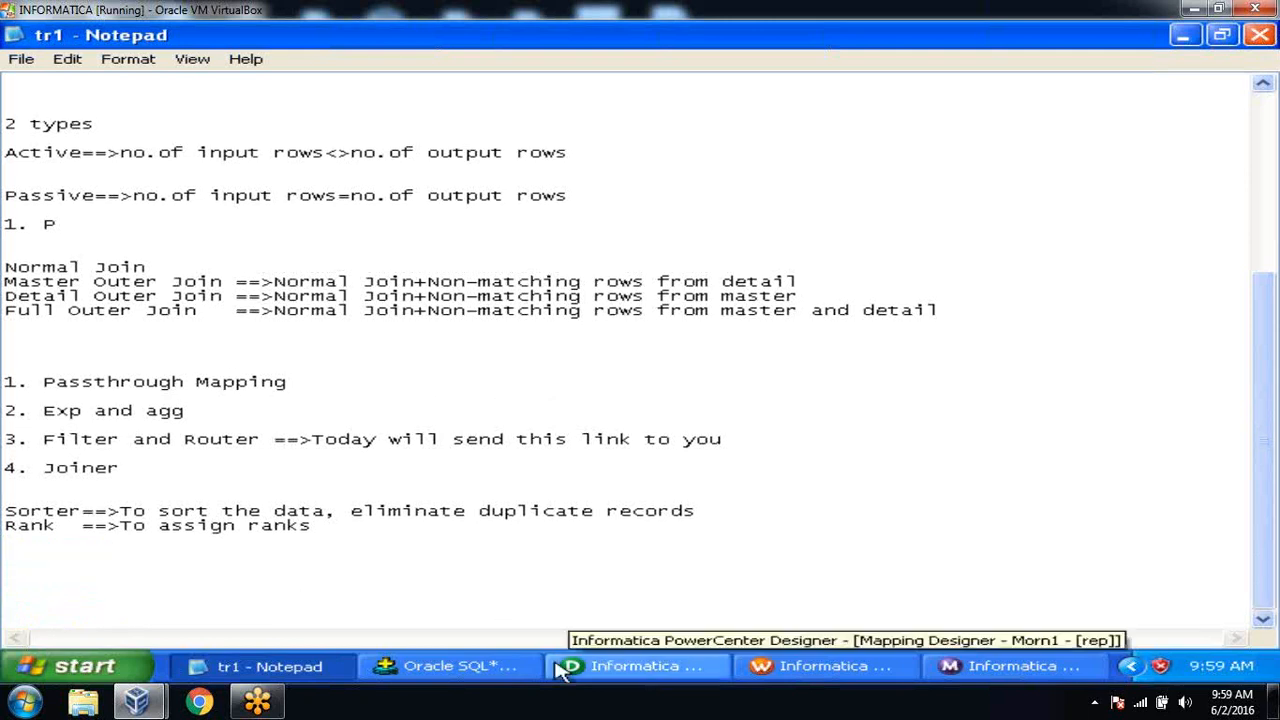
pyautogui.click(500, 668)
pyautogui.press('Return')
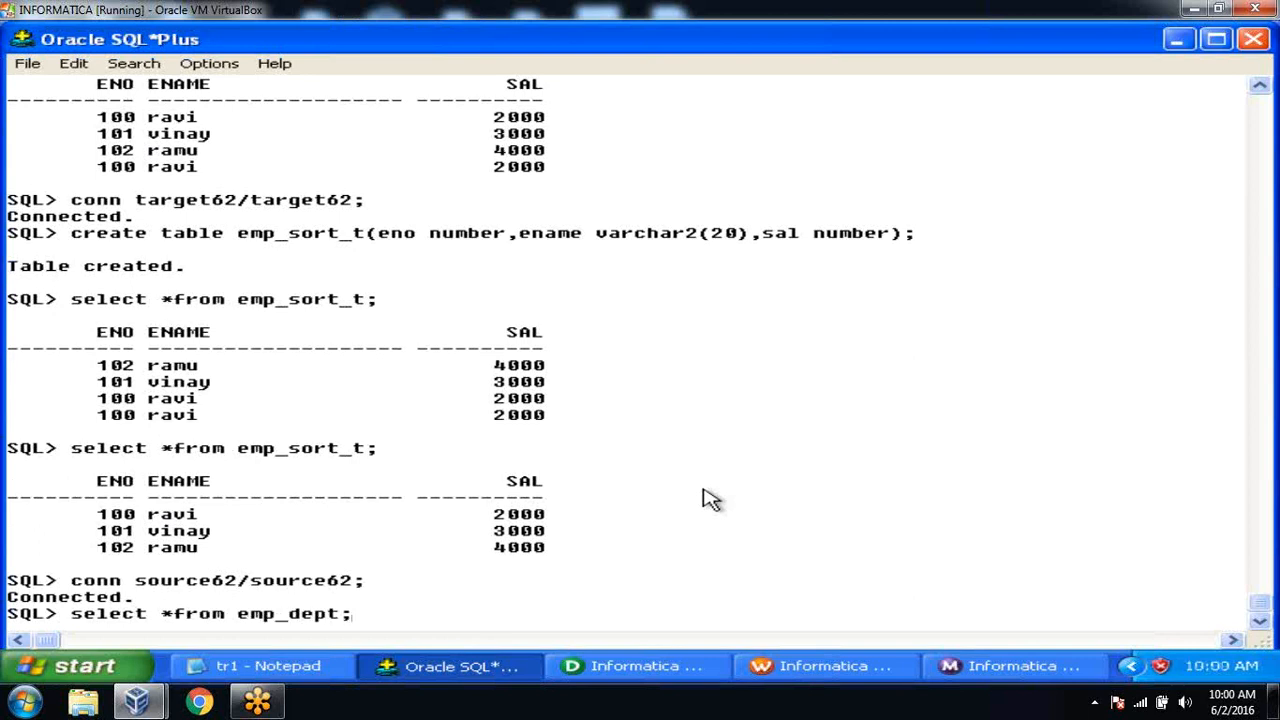
pyautogui.press('Return')
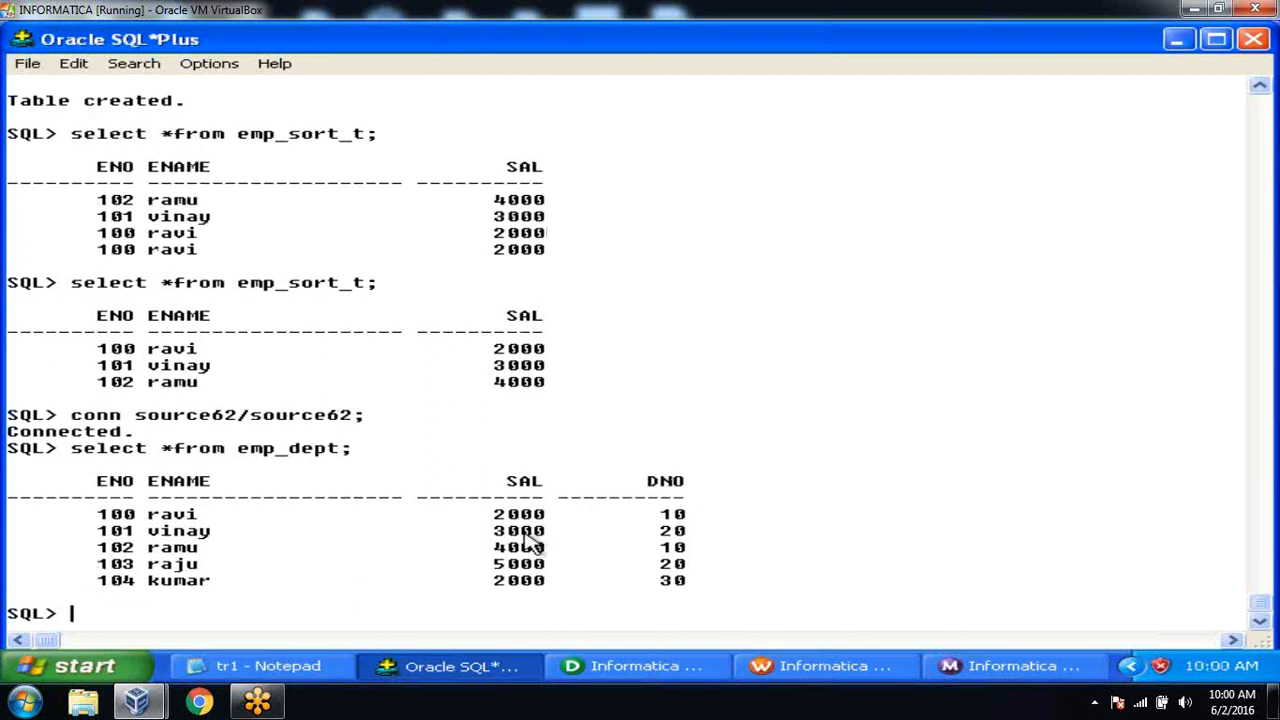
# Highlight salary values in the emp_dept results, including 2000 in department 30.
pyautogui.moveTo(495, 565); pyautogui.dragTo(538, 512)
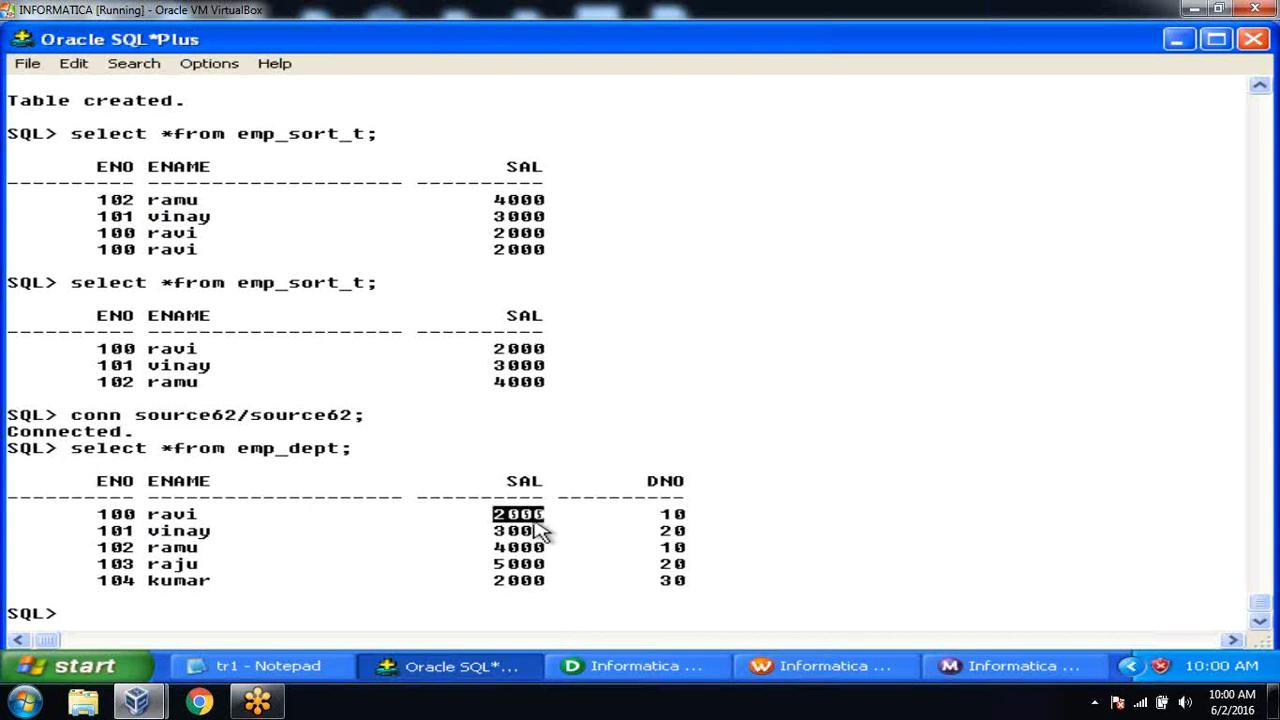
pyautogui.click(497, 580)
pyautogui.moveTo(497, 580); pyautogui.dragTo(541, 578)
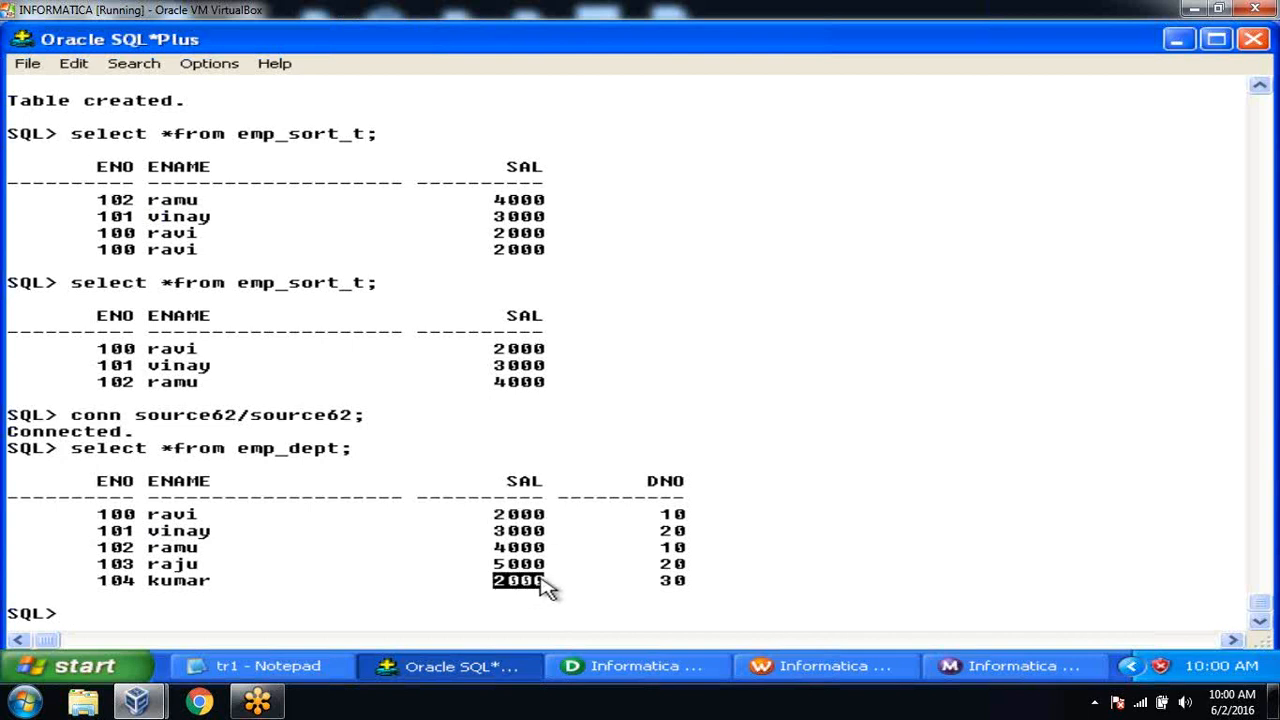
pyautogui.click(588, 570)
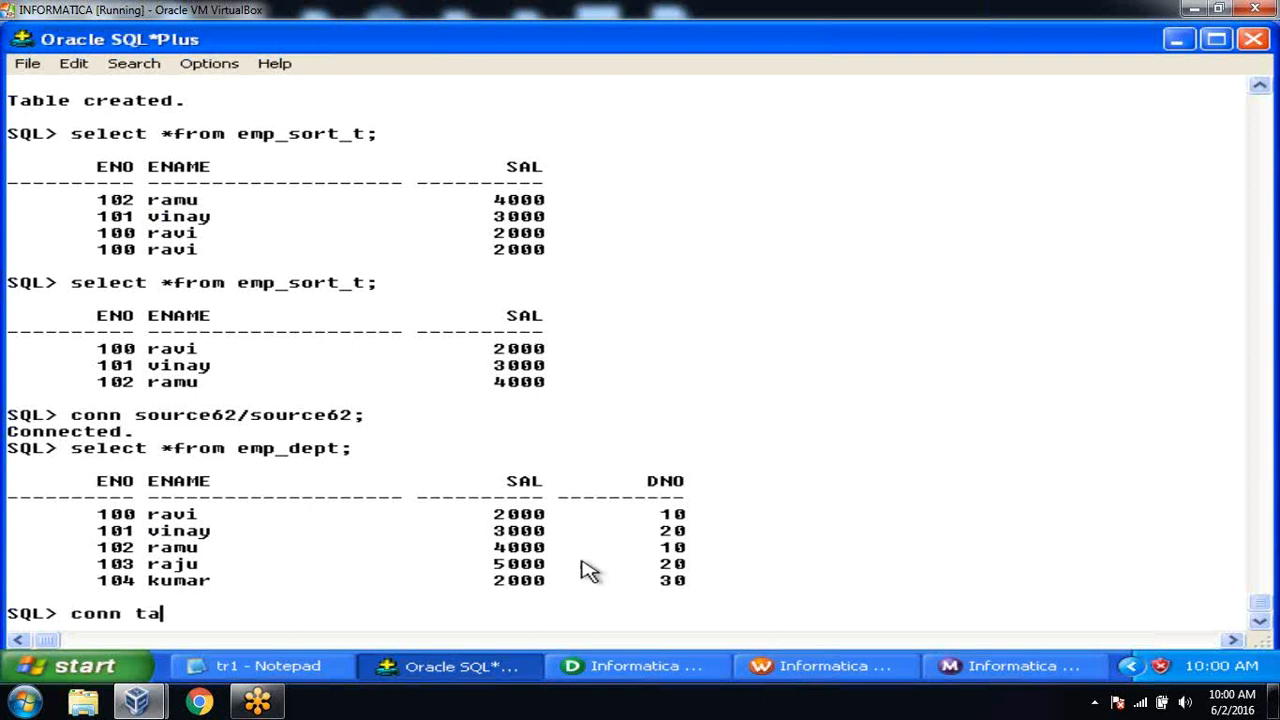
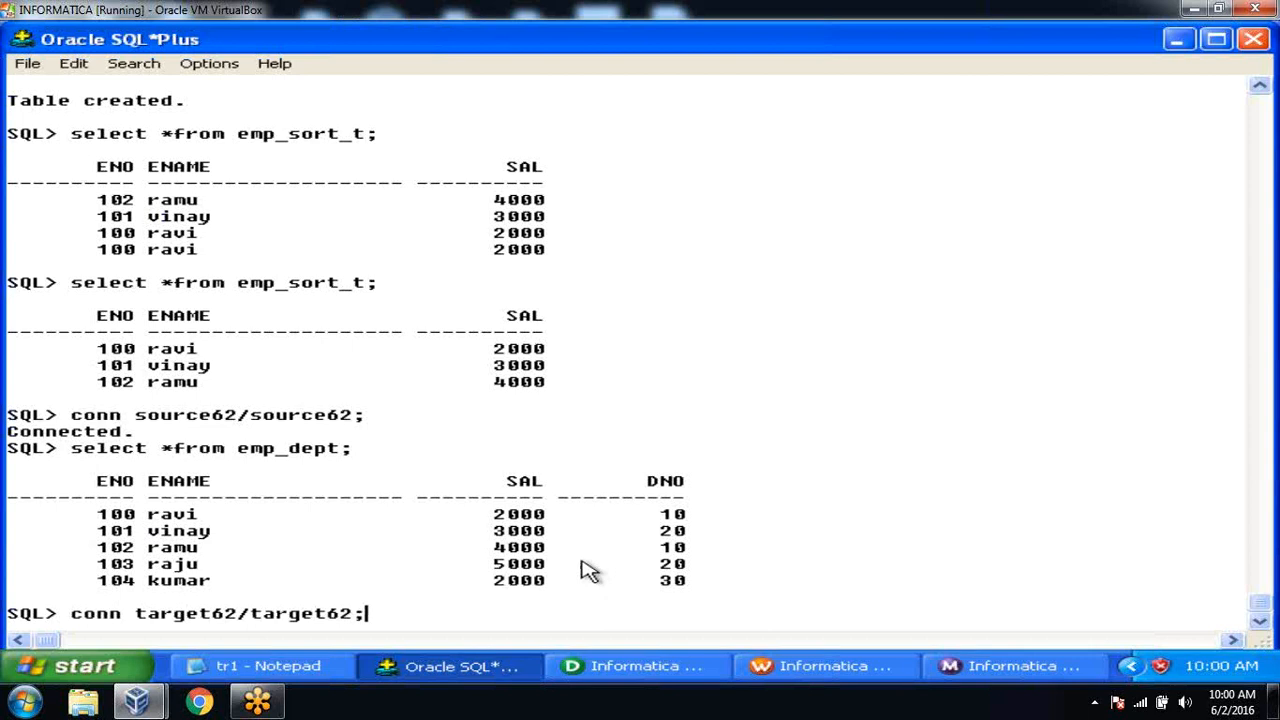
pyautogui.press('Return')
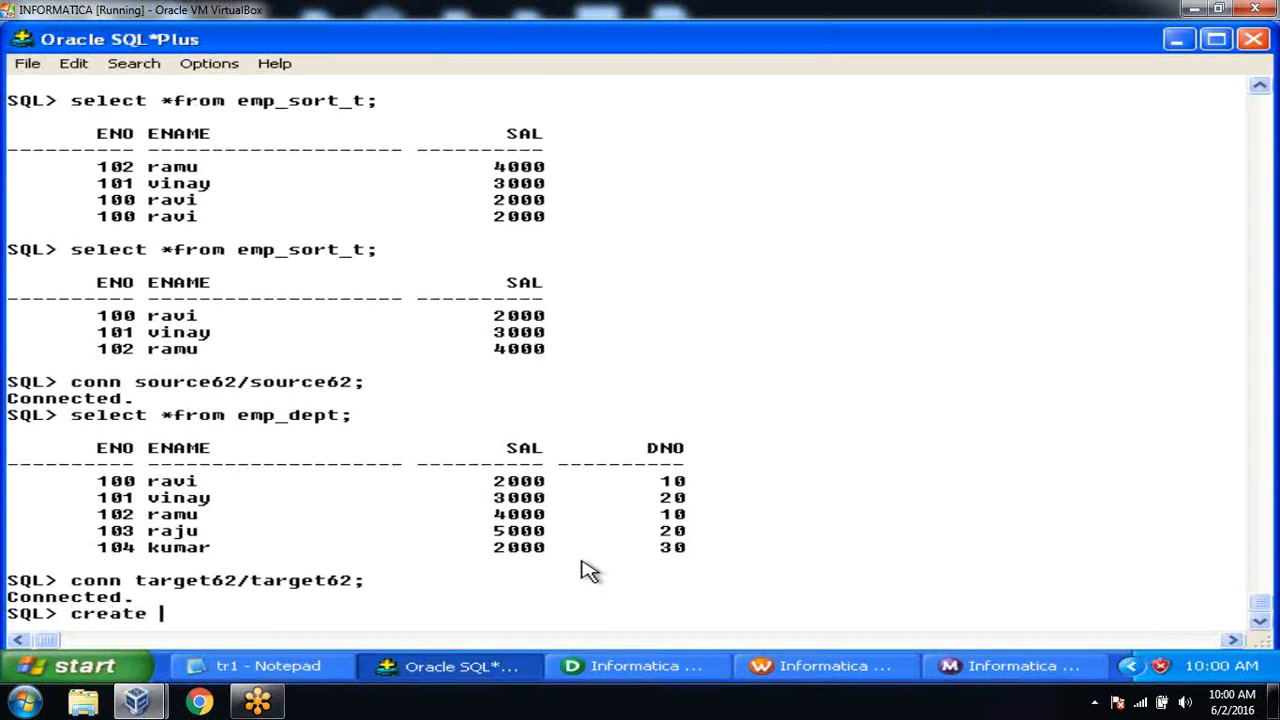
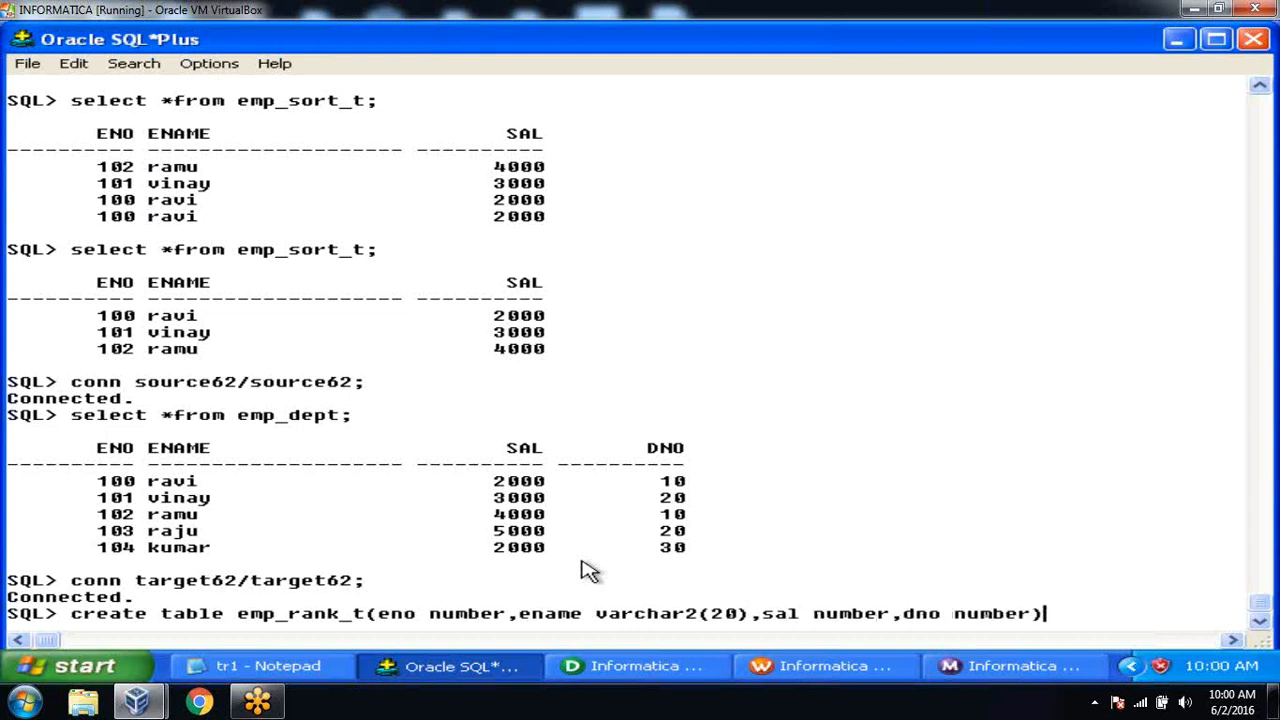
pyautogui.press('BackSpace')
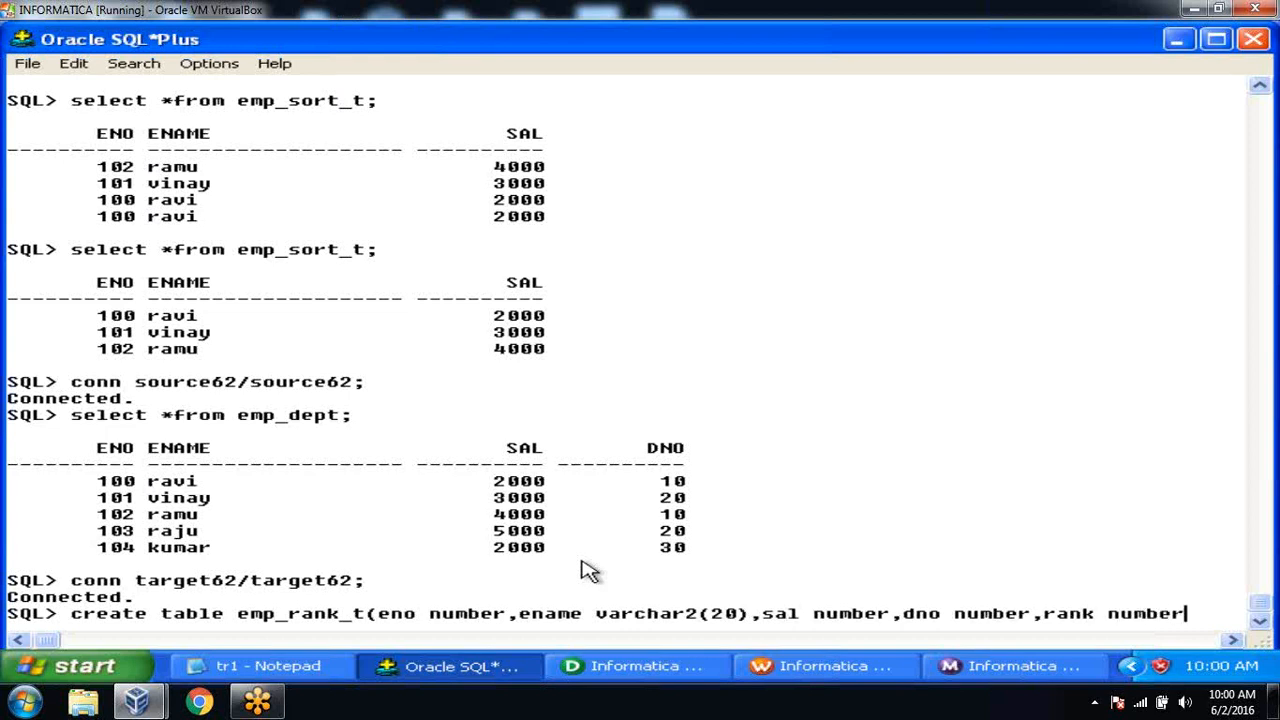
pyautogui.press('Return')
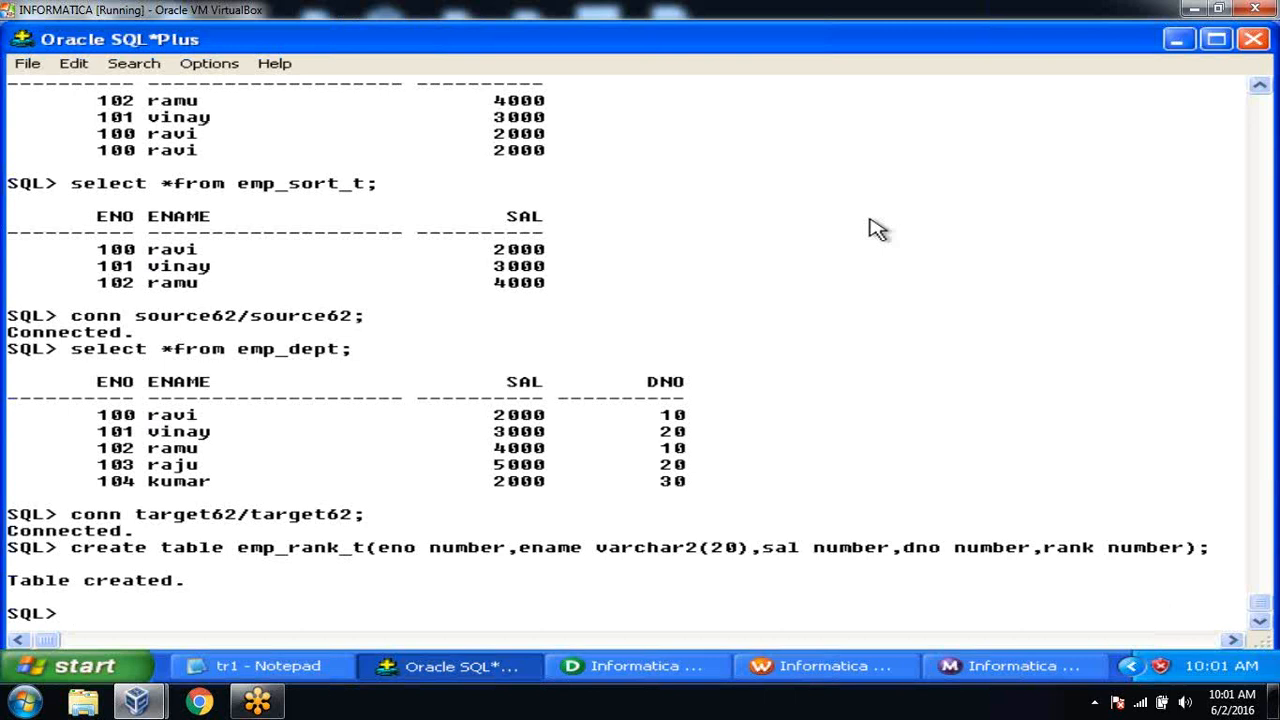
pyautogui.click(622, 668)
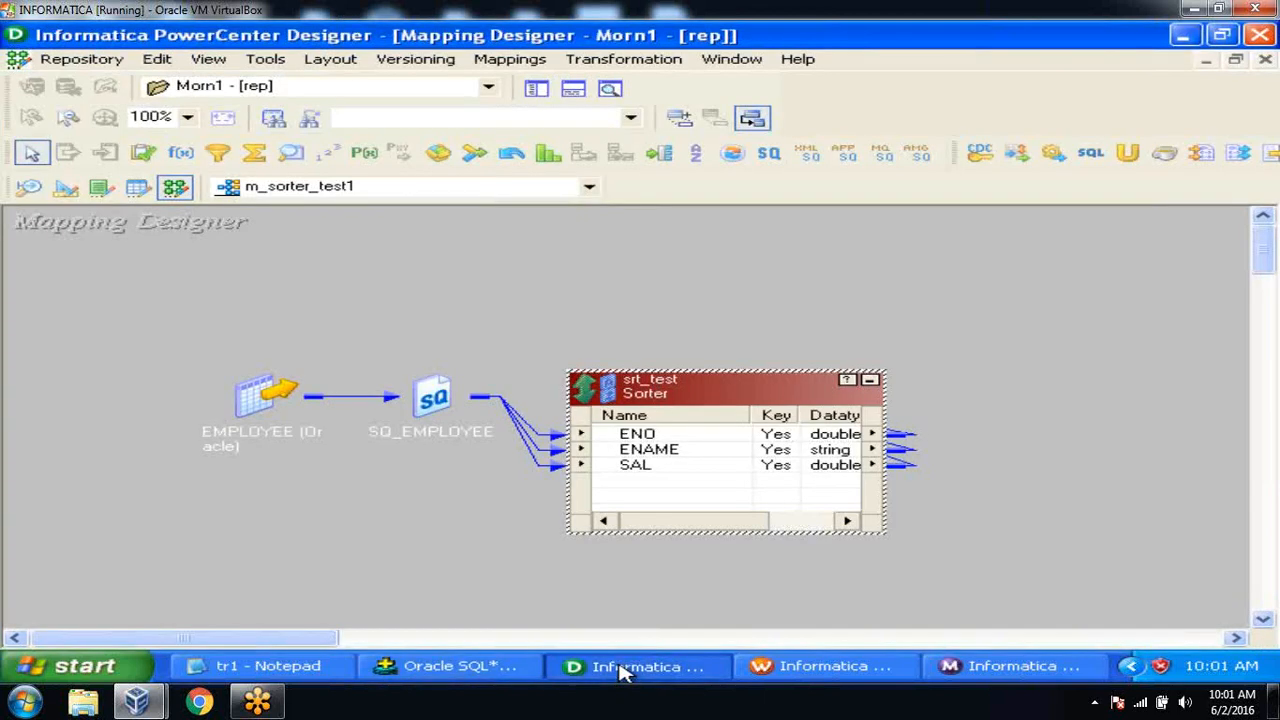
pyautogui.click(534, 88)
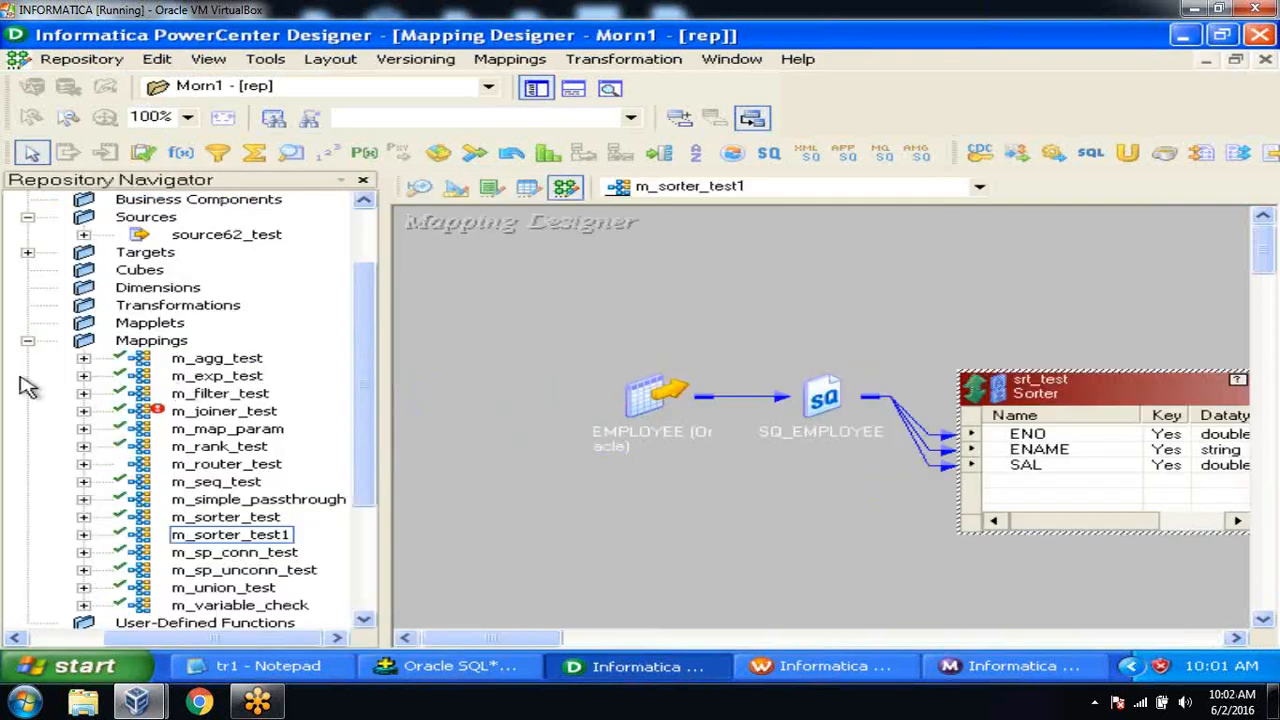
pyautogui.click(27, 343)
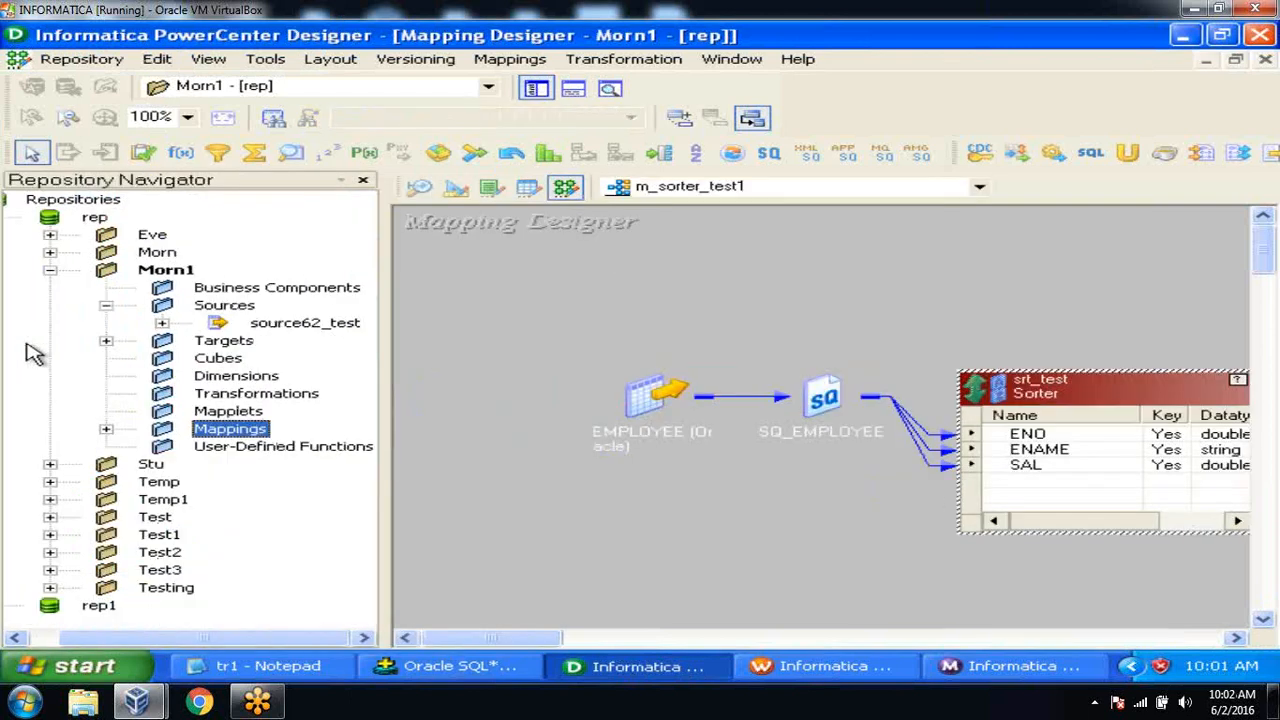
pyautogui.click(161, 322)
pyautogui.click(105, 429)
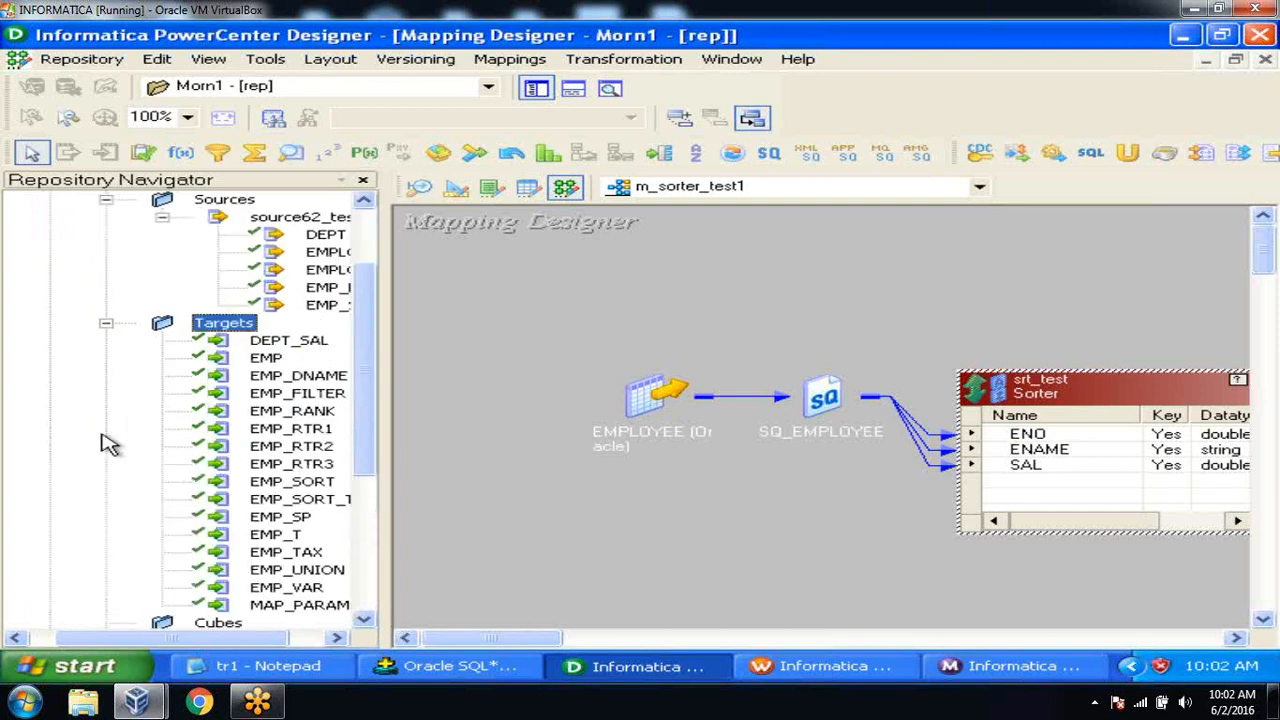
pyautogui.moveTo(112, 640); pyautogui.dragTo(147, 640)
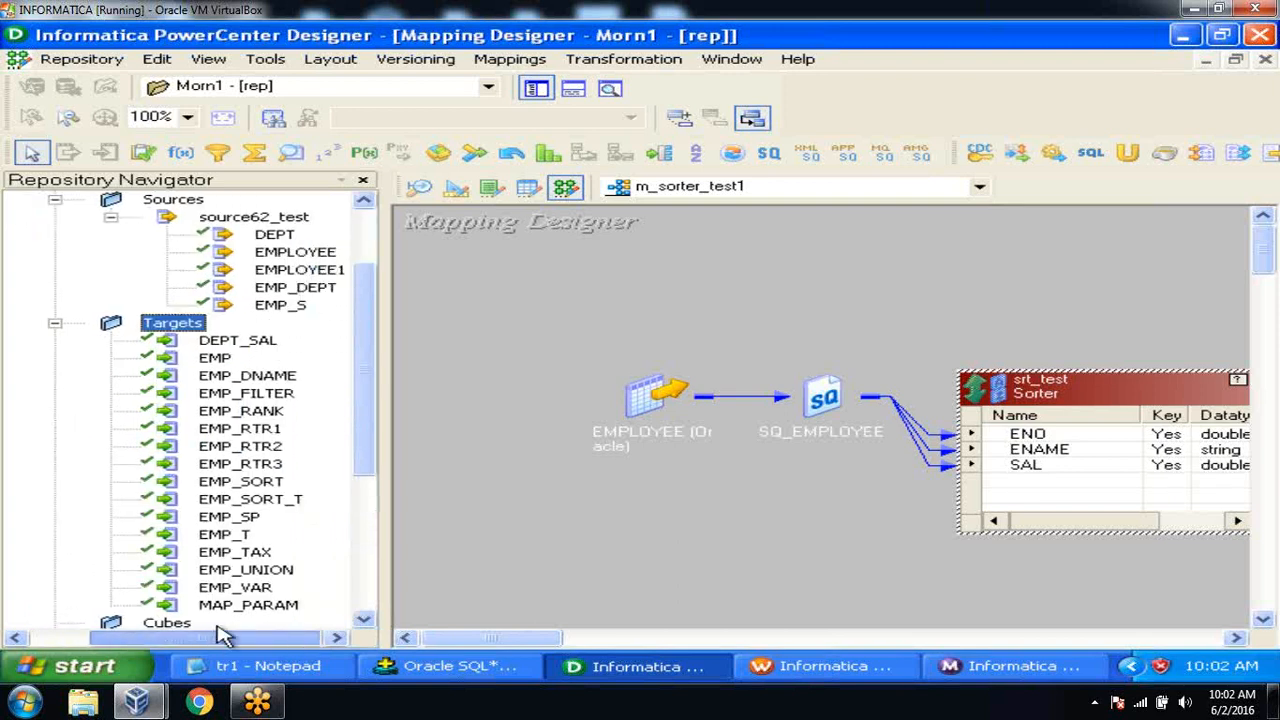
pyautogui.click(300, 293)
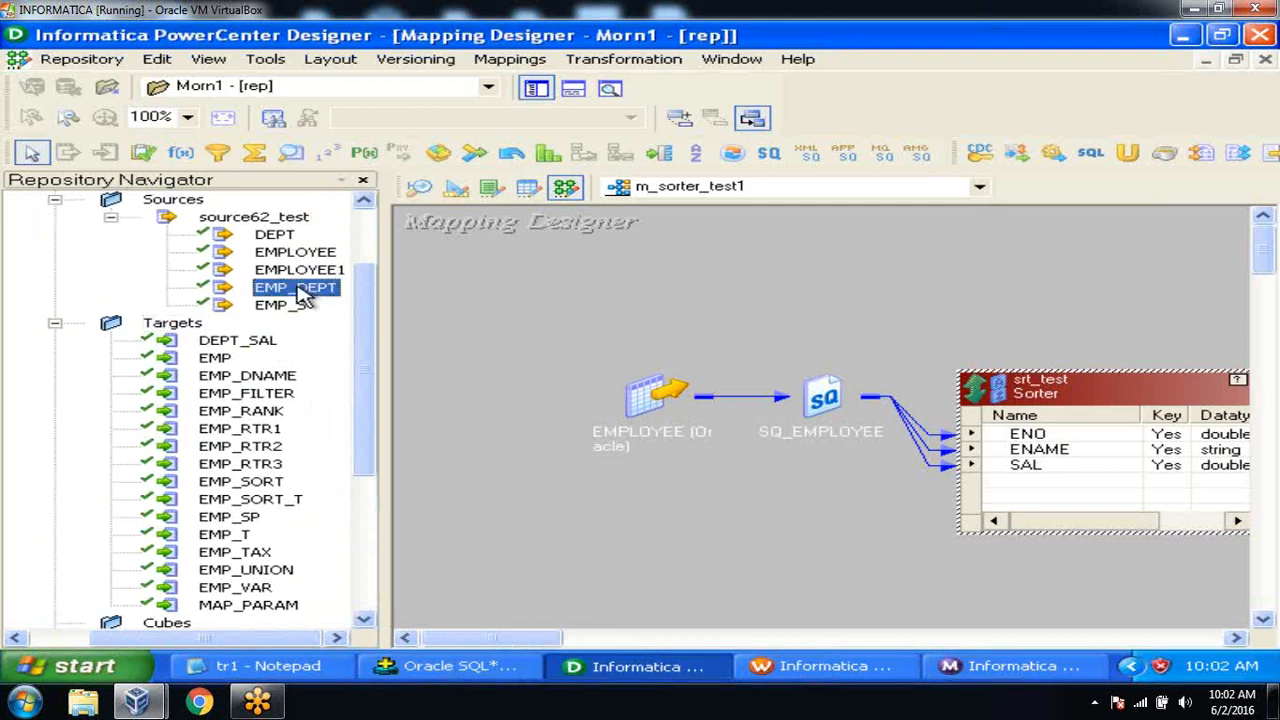
pyautogui.click(462, 670)
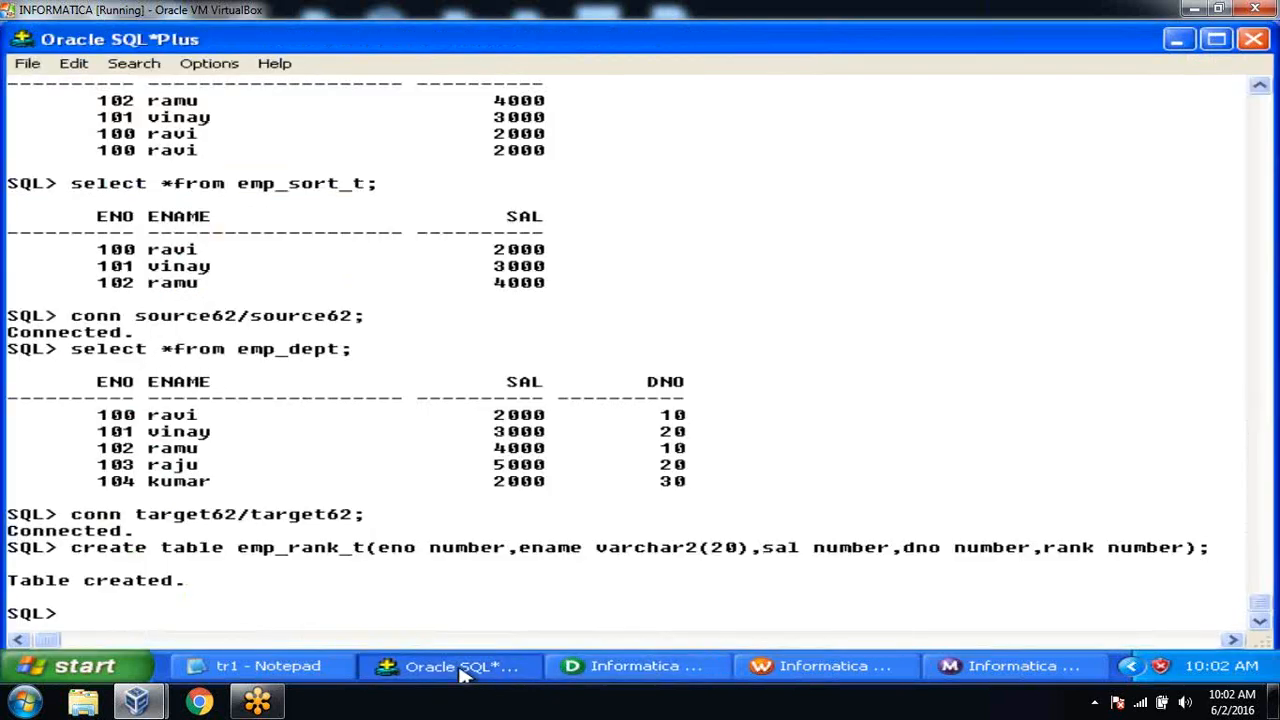
pyautogui.click(458, 672)
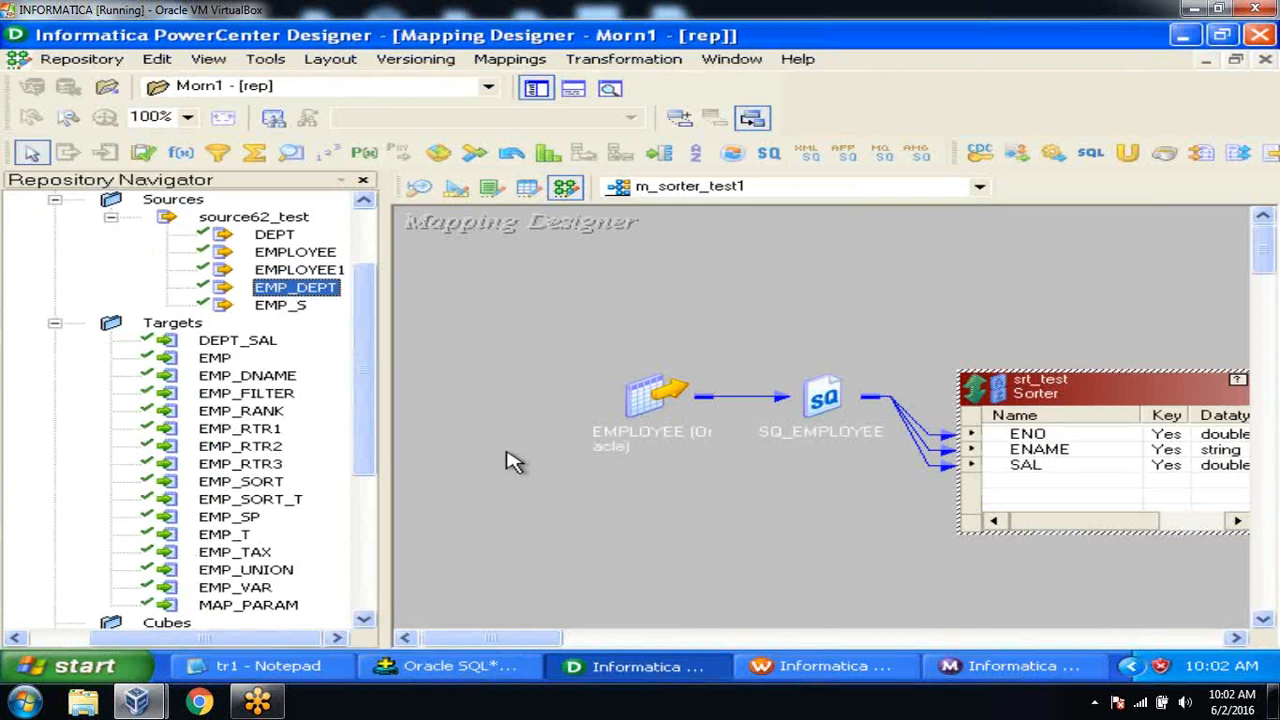
# Clear EMP_SORT_T from the Target Designer workspace.
pyautogui.click(455, 190)
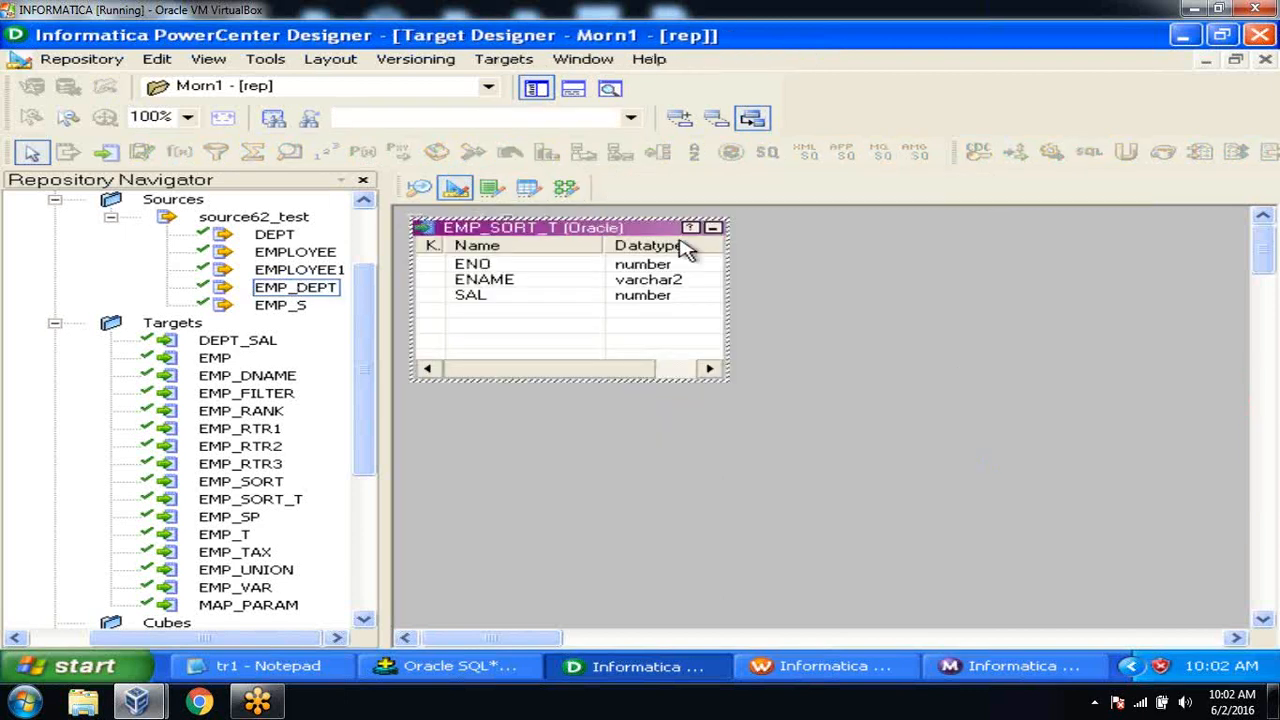
pyautogui.rightClick(855, 240)
pyautogui.click(910, 268)
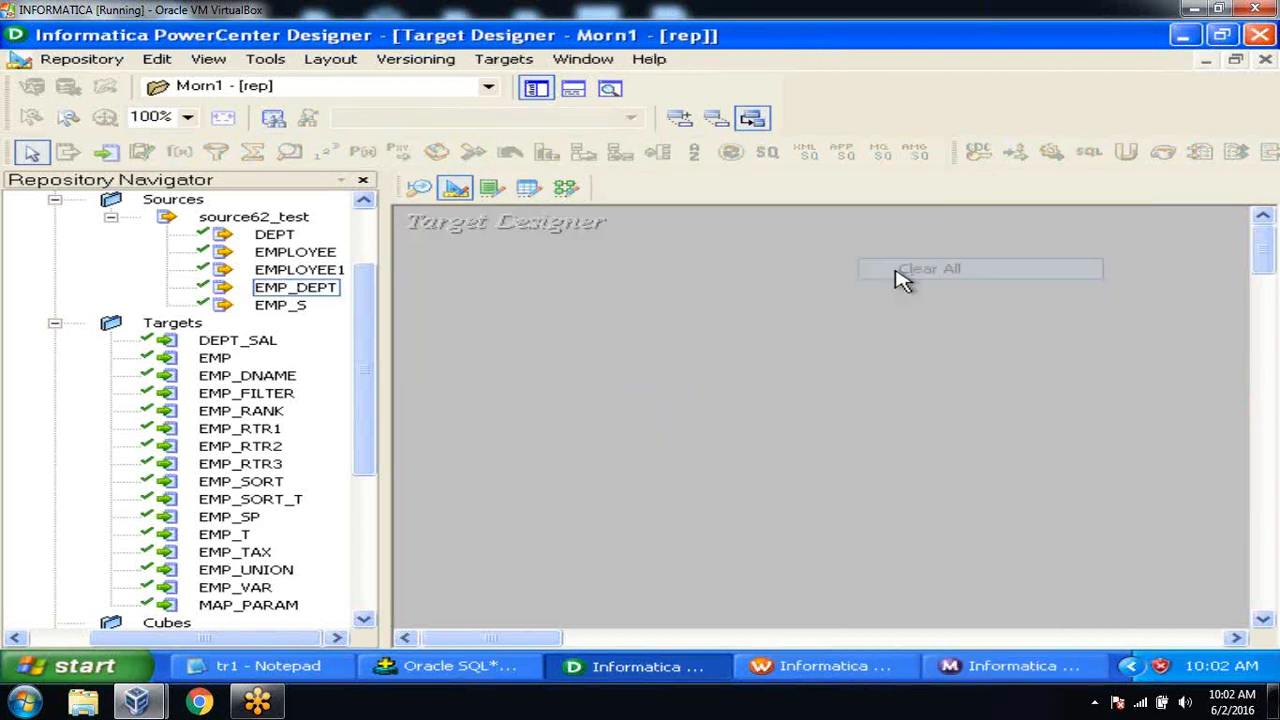
# Import the EMP_RANK_T table from the database as a target definition.
pyautogui.click(505, 62)
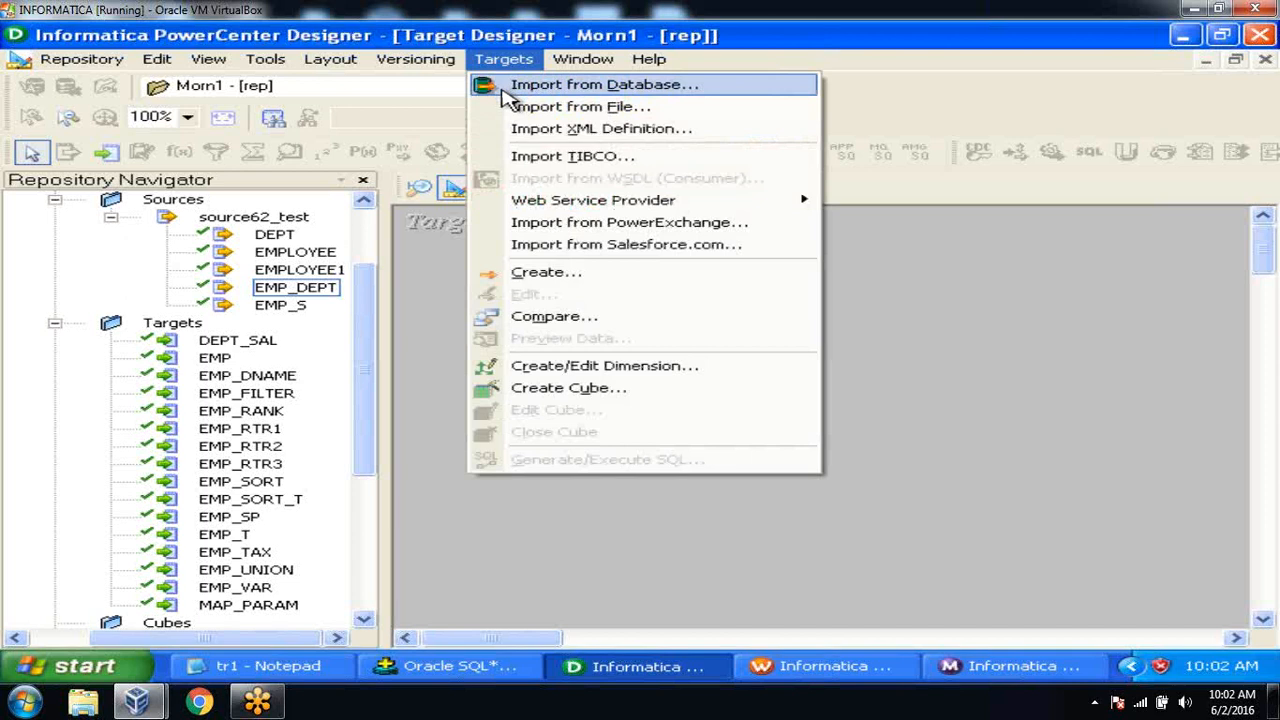
pyautogui.click(505, 90)
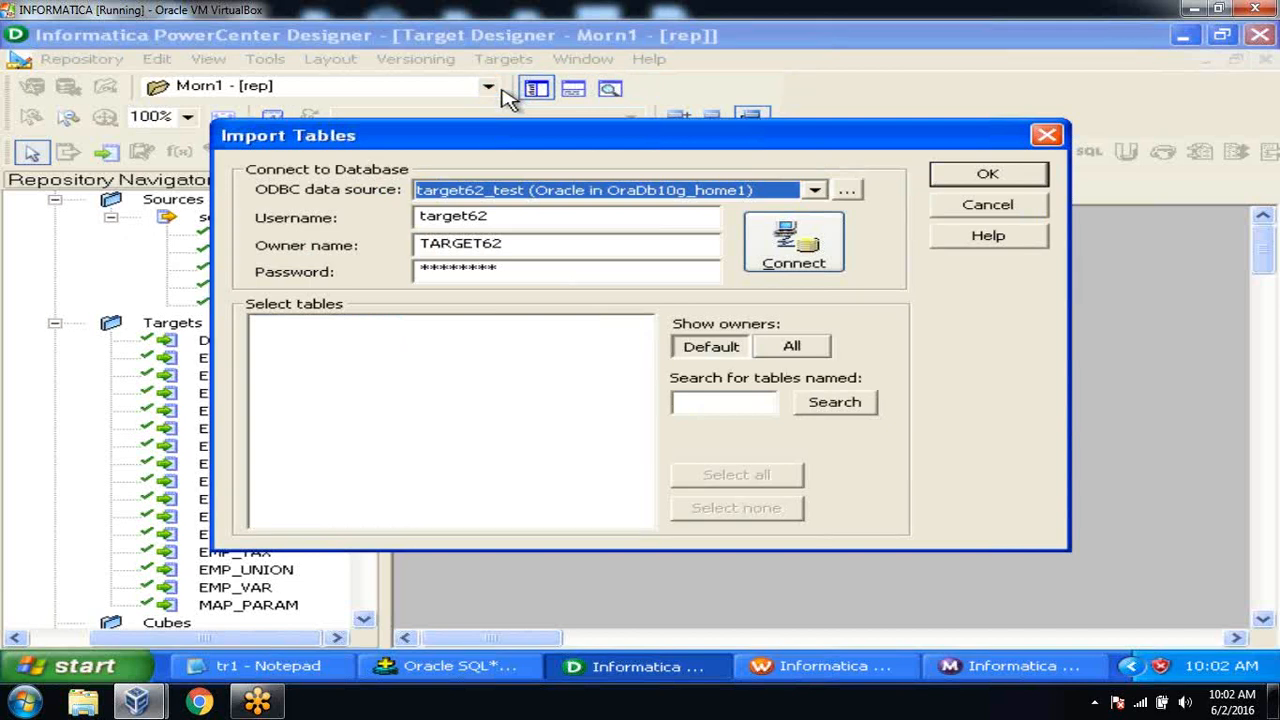
pyautogui.click(797, 262)
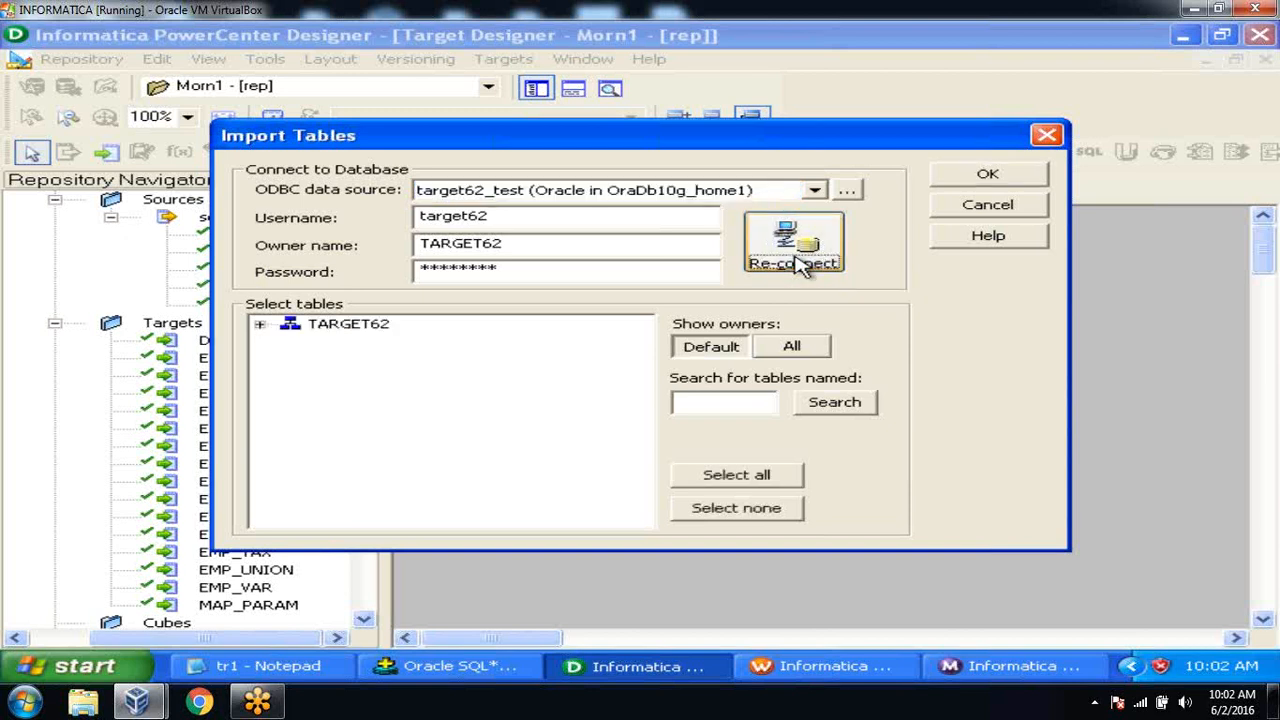
pyautogui.click(261, 325)
pyautogui.click(288, 344)
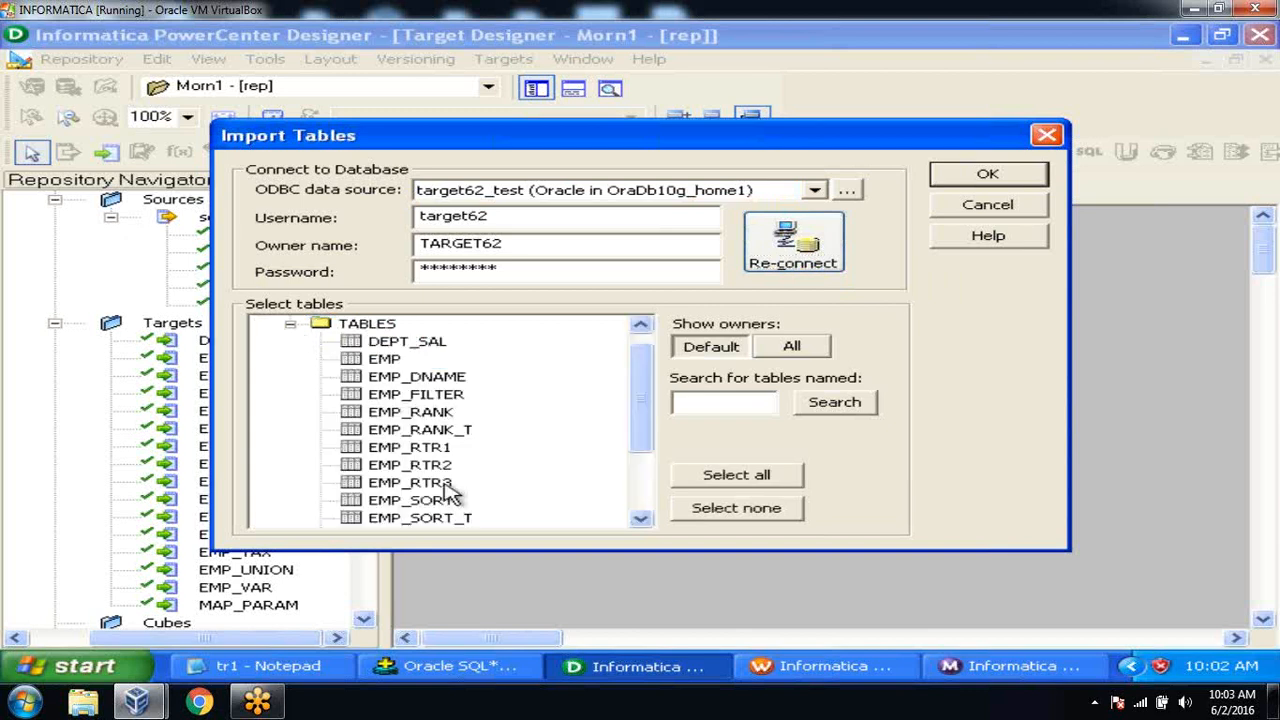
pyautogui.click(463, 436)
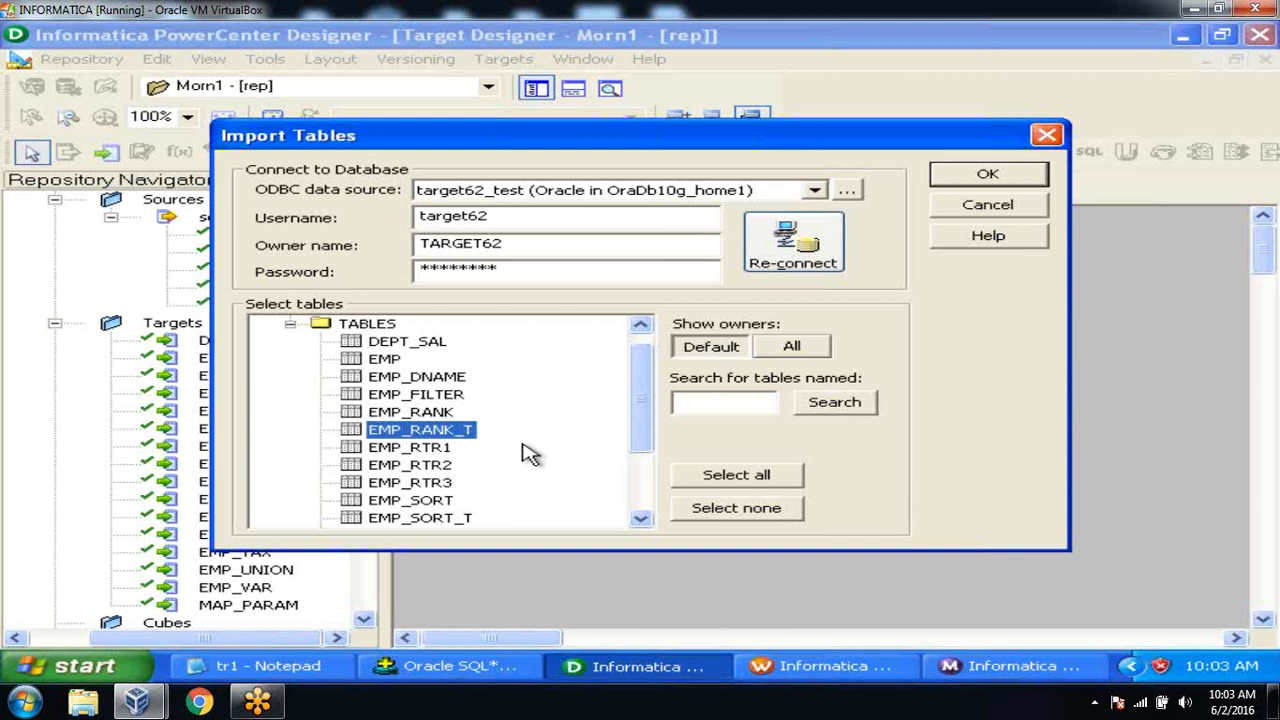
pyautogui.click(978, 176)
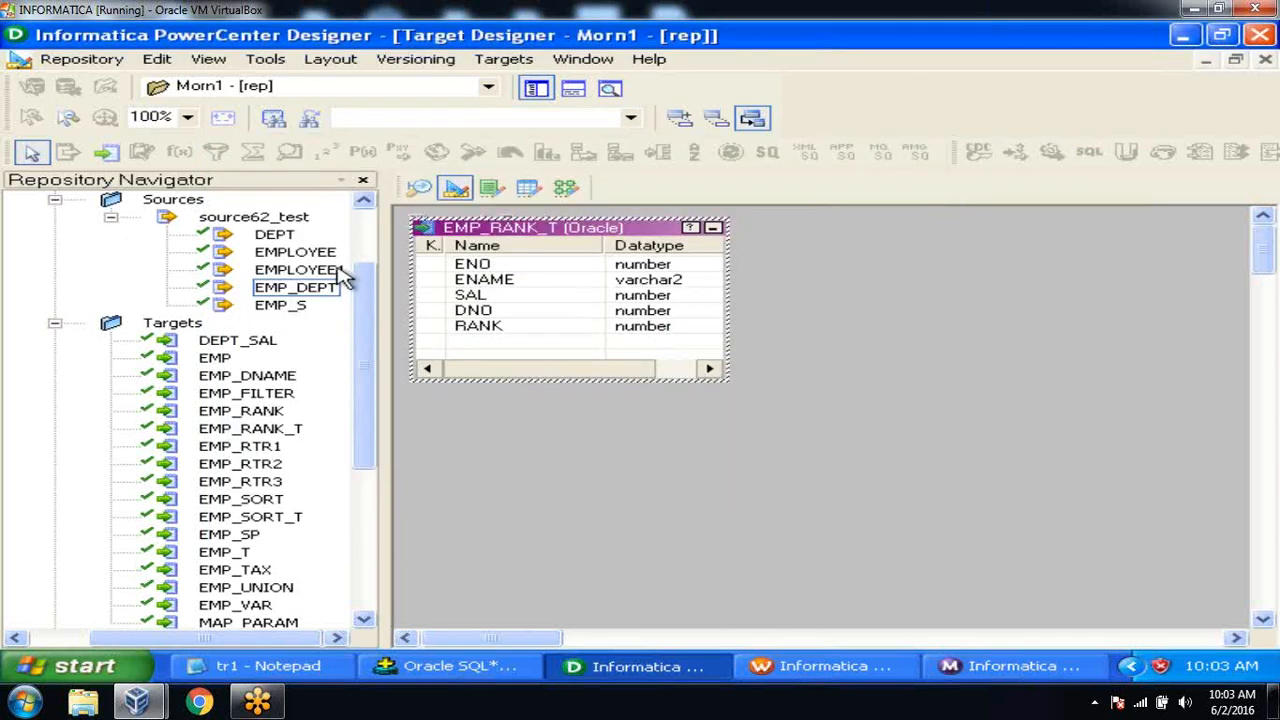
# Save the EMP_RANK_T target to the repository and close the Output window.
pyautogui.click(82, 59)
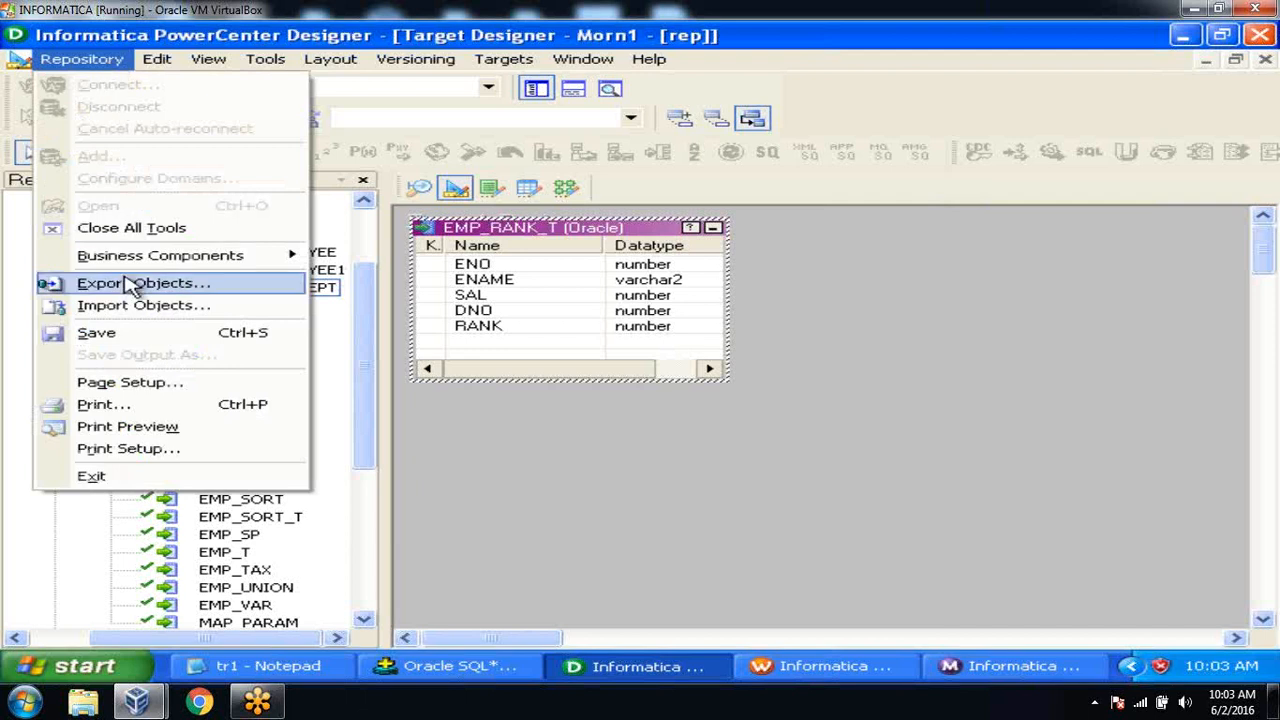
pyautogui.click(125, 333)
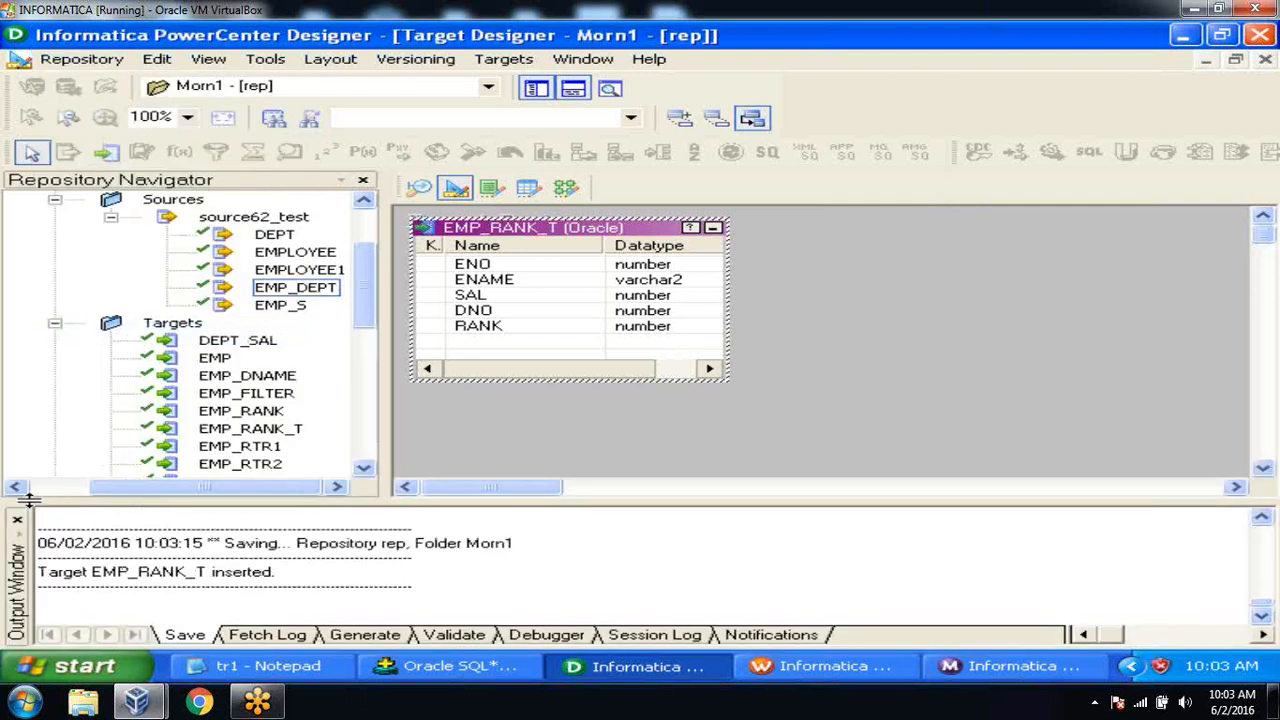
pyautogui.click(18, 520)
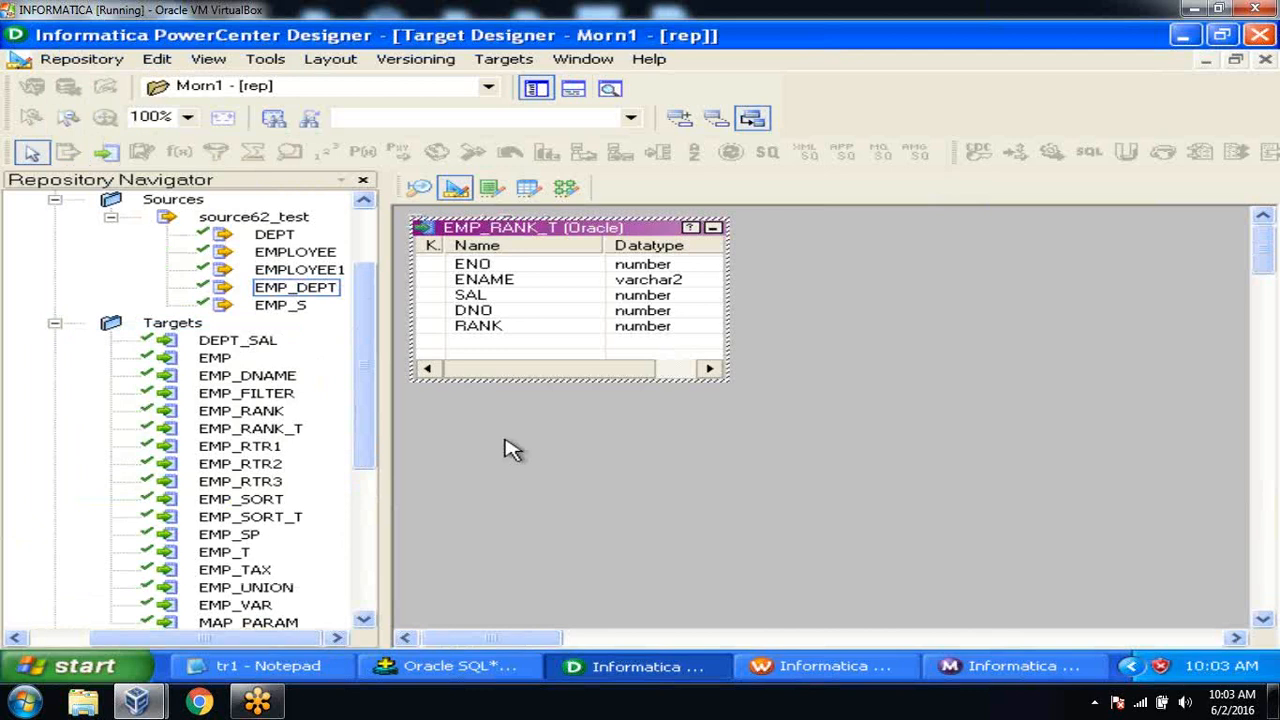
pyautogui.click(565, 190)
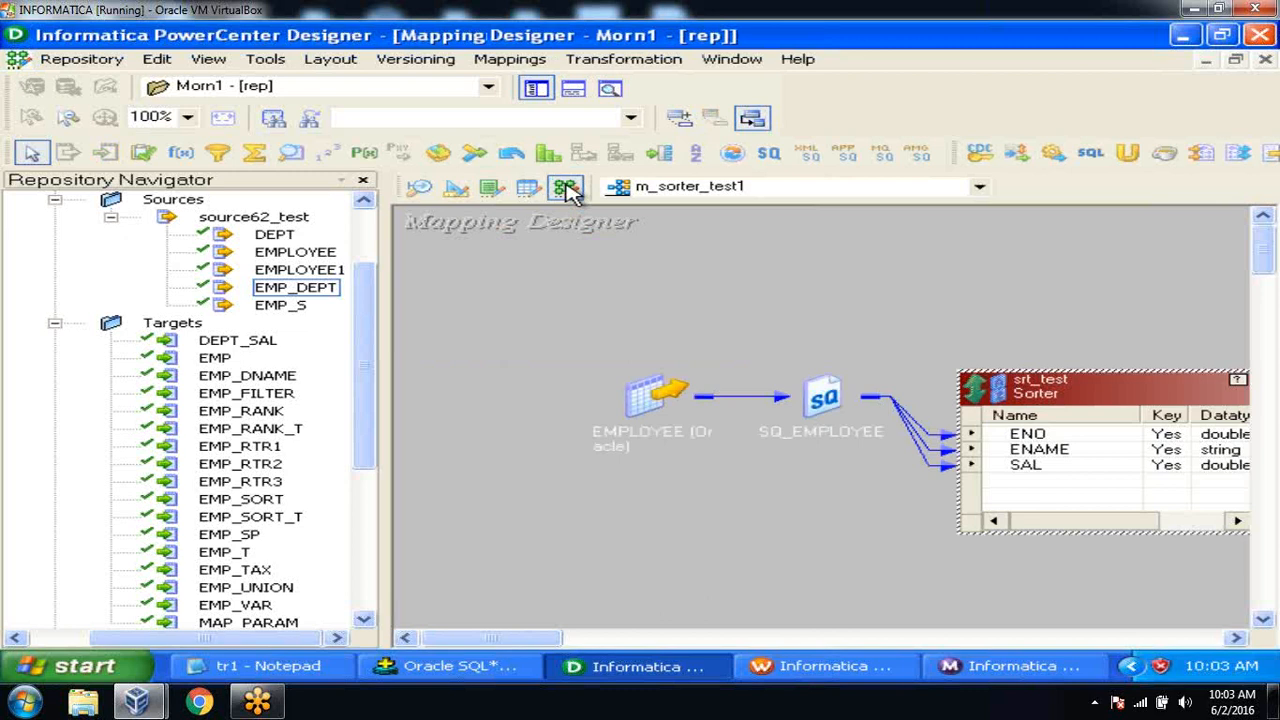
# Open the Mappings menu in the Mapping Designer.
pyautogui.click(515, 59)
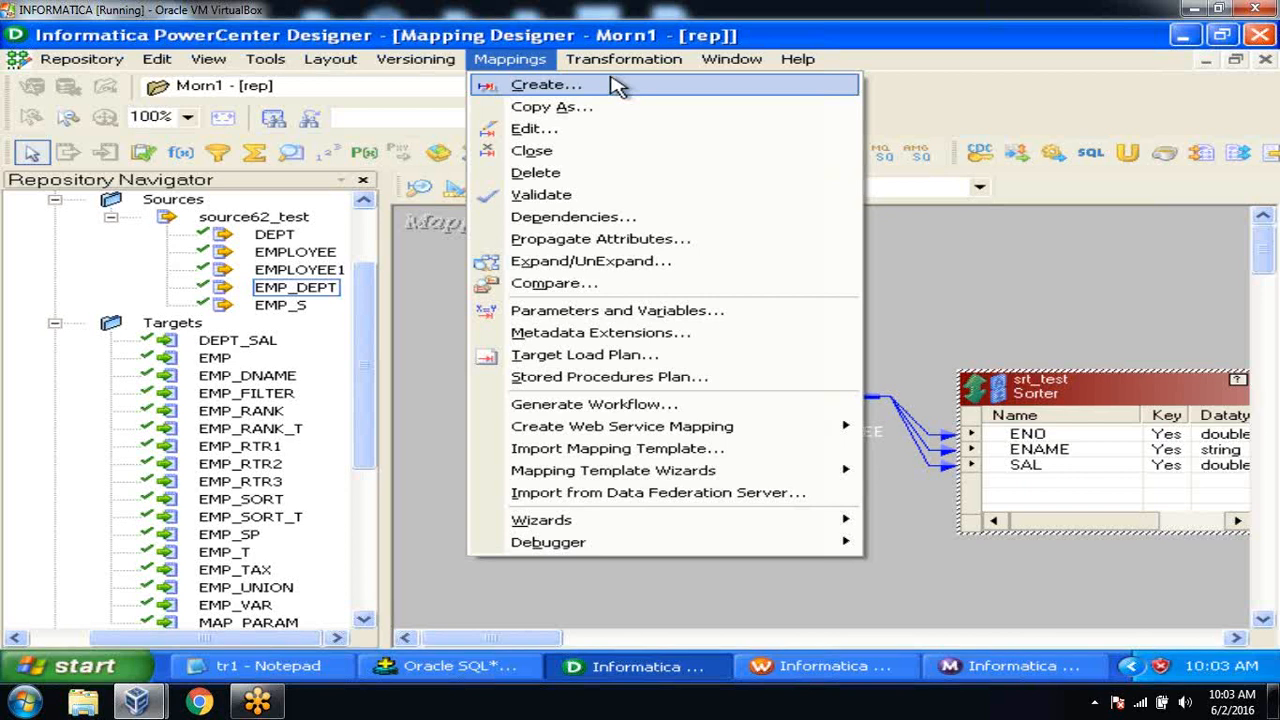
# Create a new mapping named m_rank_test1 after m_rank_test is rejected as a duplicate.
pyautogui.click(617, 87)
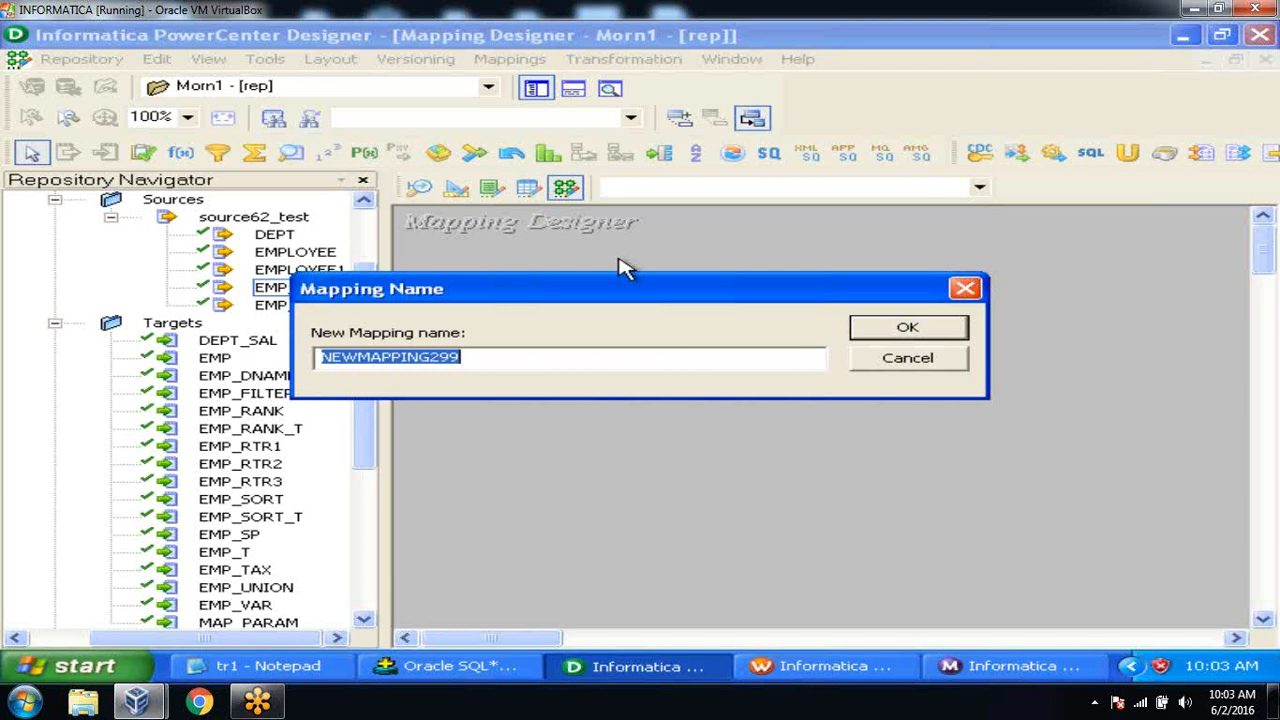
pyautogui.write('m_rank')
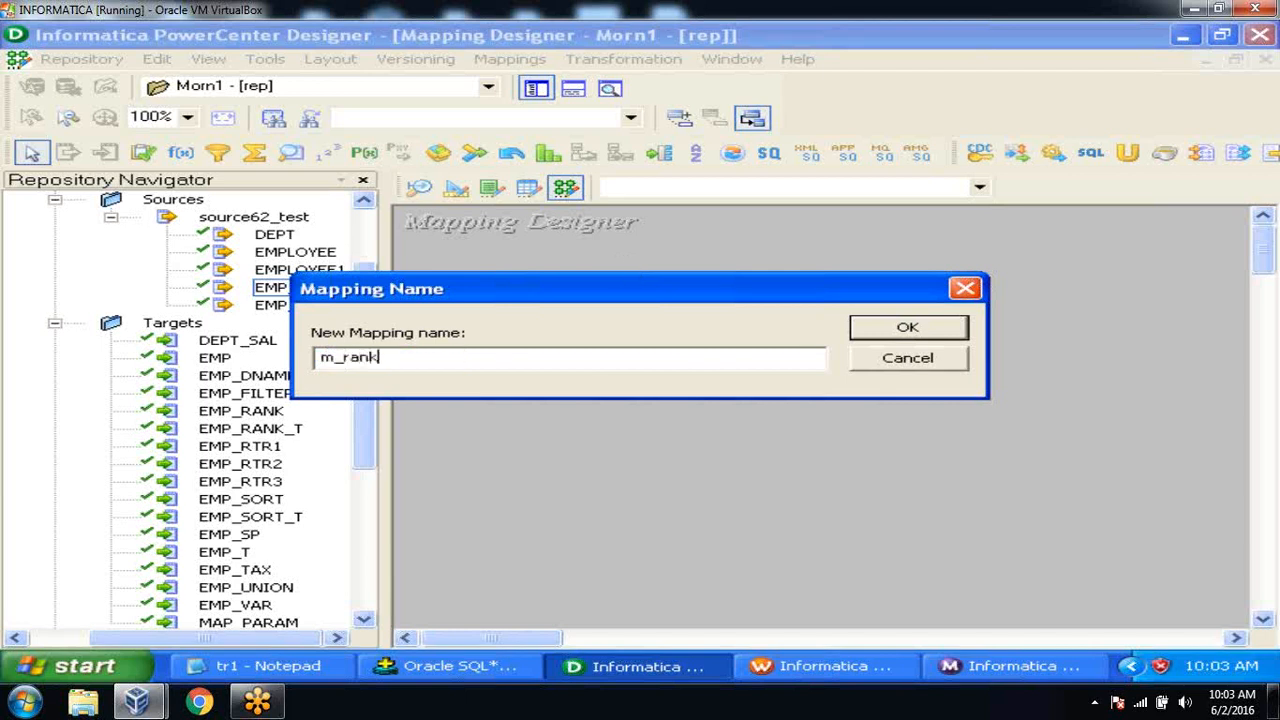
pyautogui.write('_test')
pyautogui.click(868, 334)
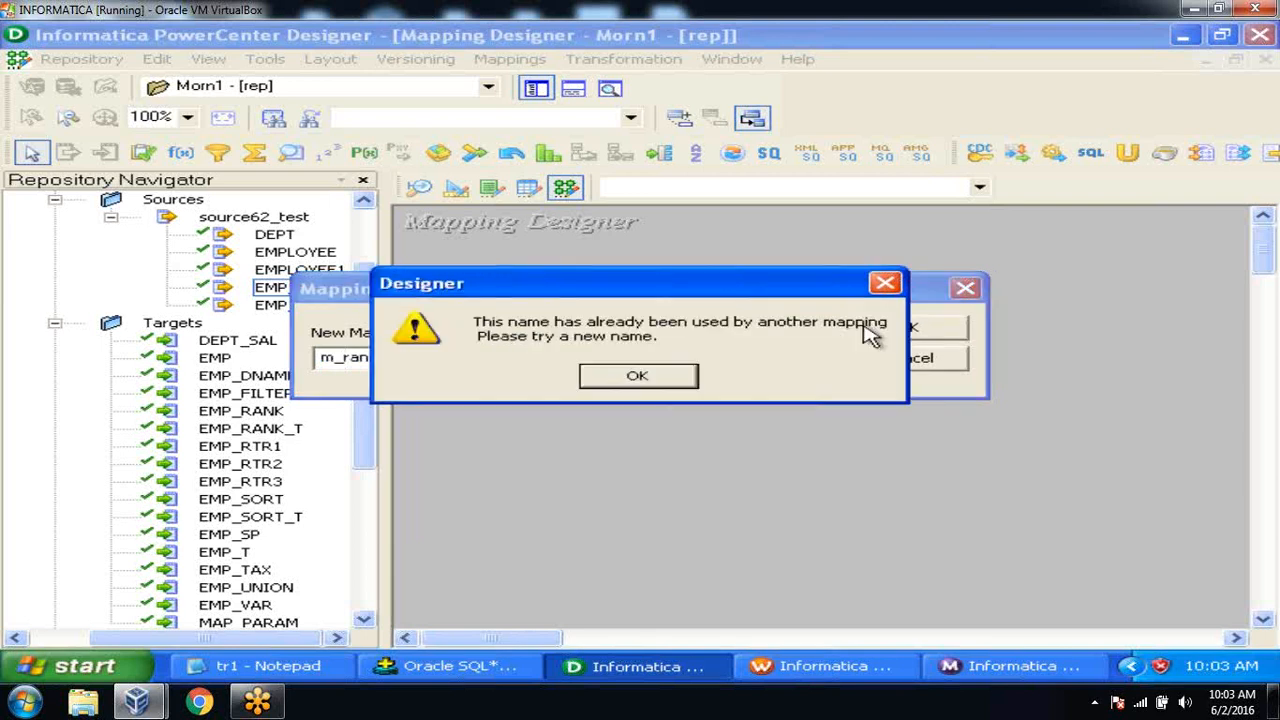
pyautogui.click(686, 378)
pyautogui.write('1')
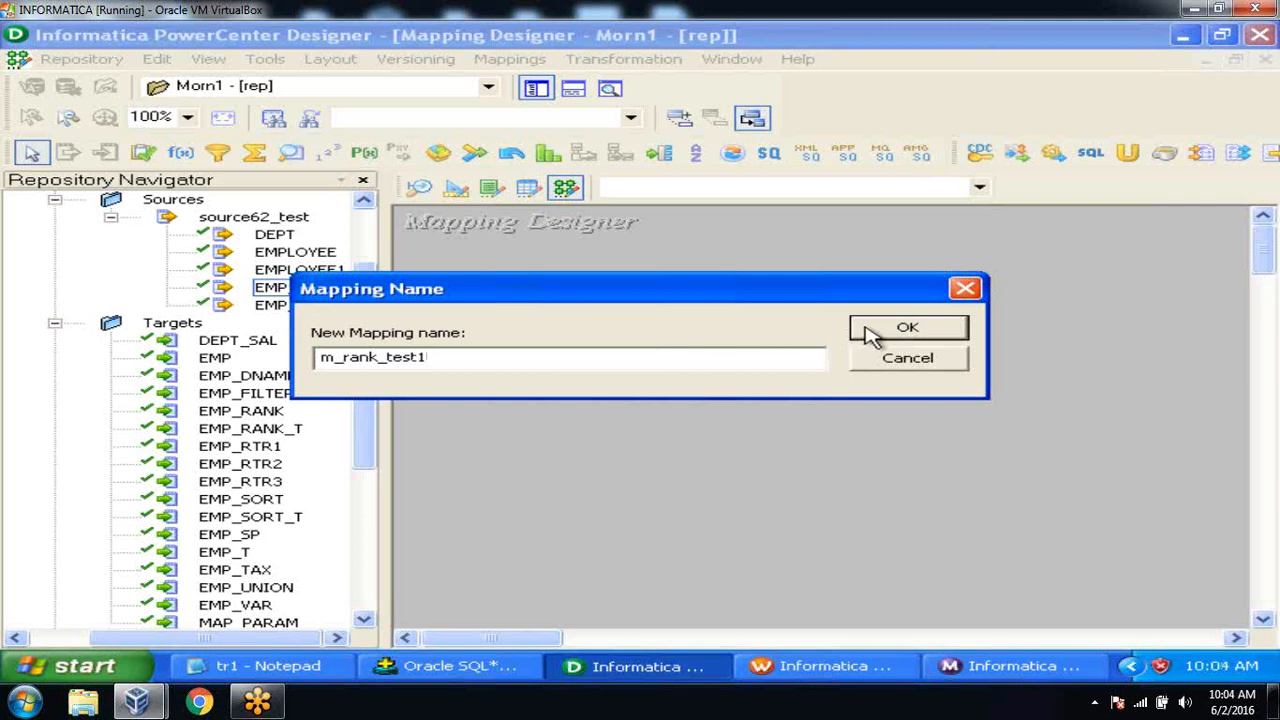
pyautogui.click(900, 330)
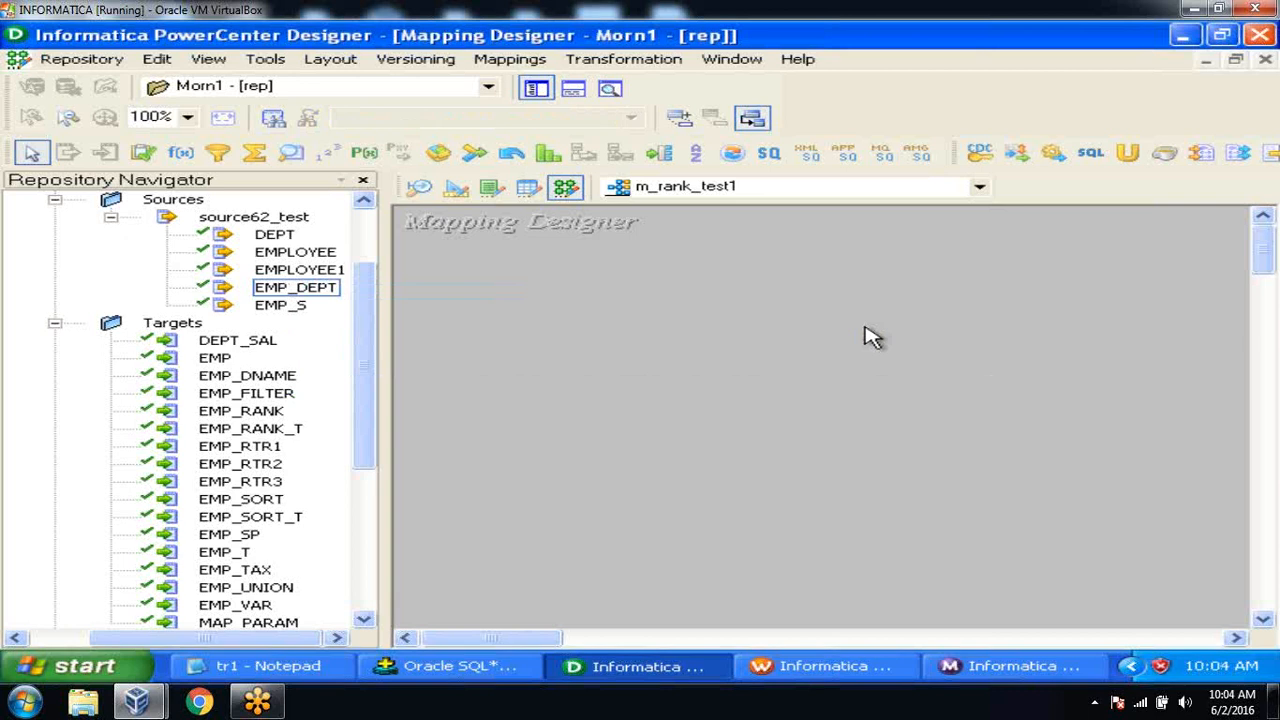
# Add the EMP_DEPT source and EMP_RANK_T target to the m_rank_test1 canvas.
pyautogui.click(306, 289)
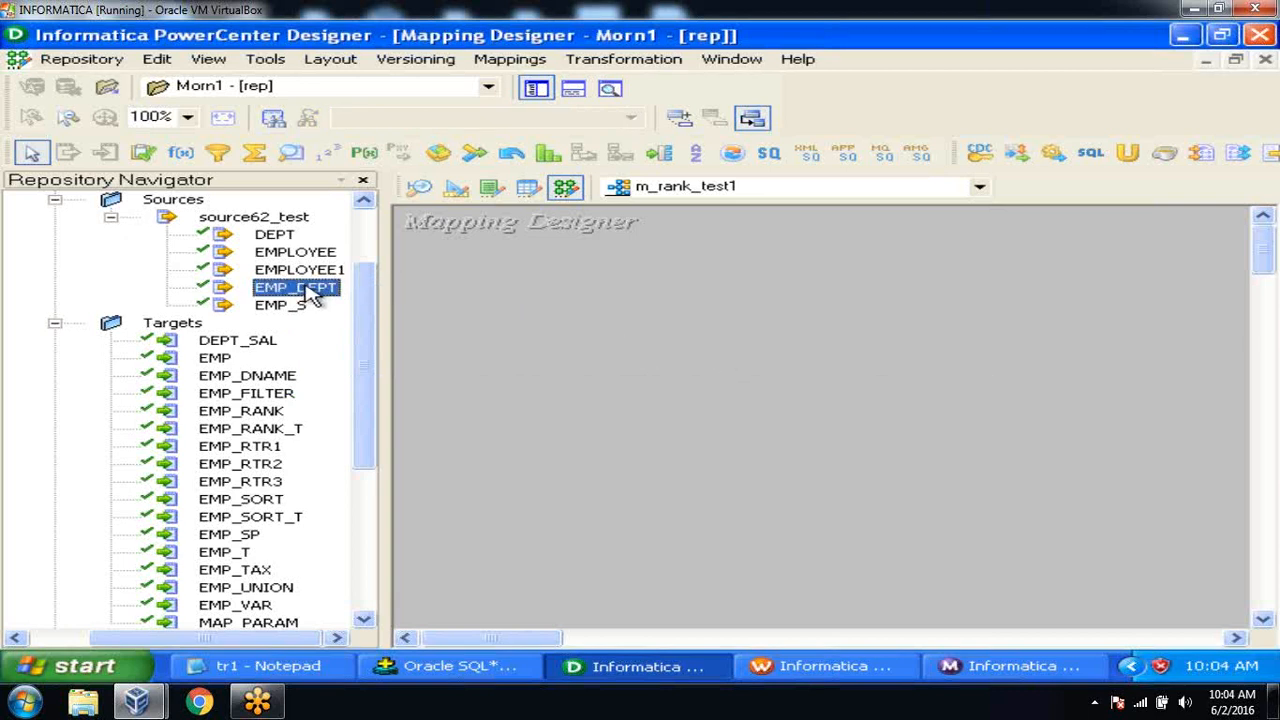
pyautogui.moveTo(306, 289); pyautogui.dragTo(517, 294)
pyautogui.moveTo(287, 428); pyautogui.dragTo(1080, 345)
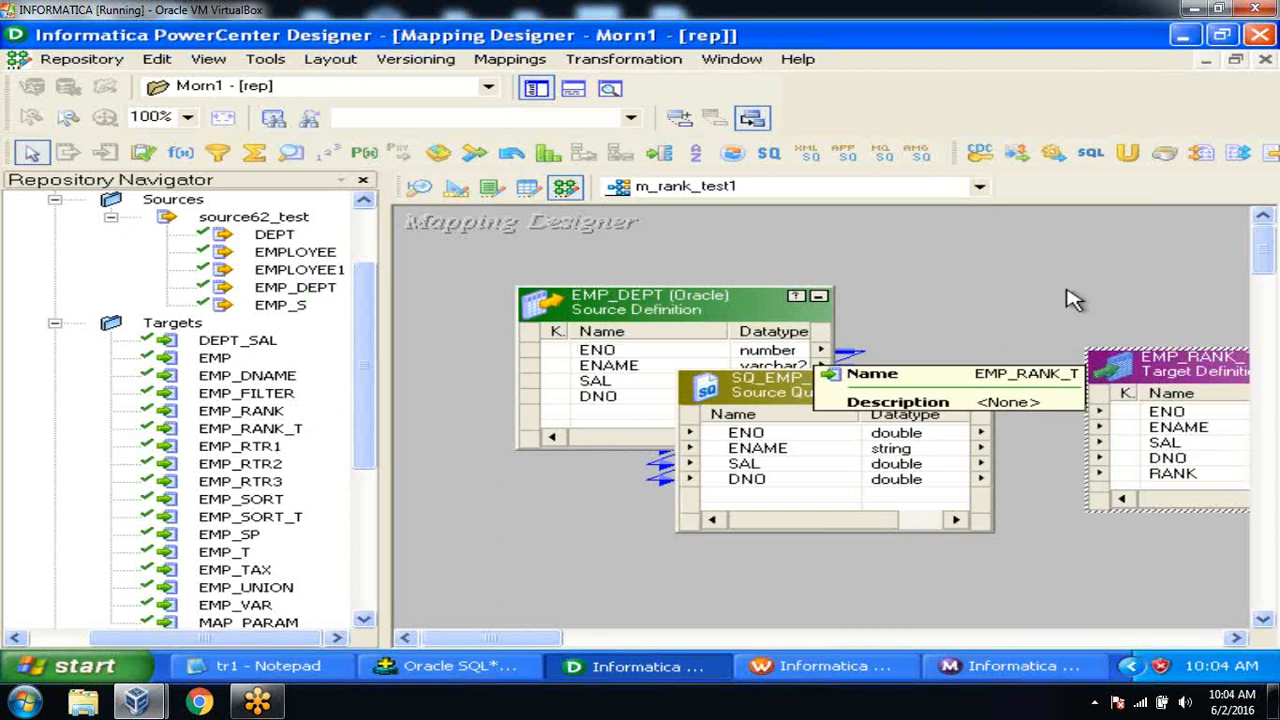
pyautogui.click(536, 88)
pyautogui.click(578, 90)
pyautogui.click(578, 90)
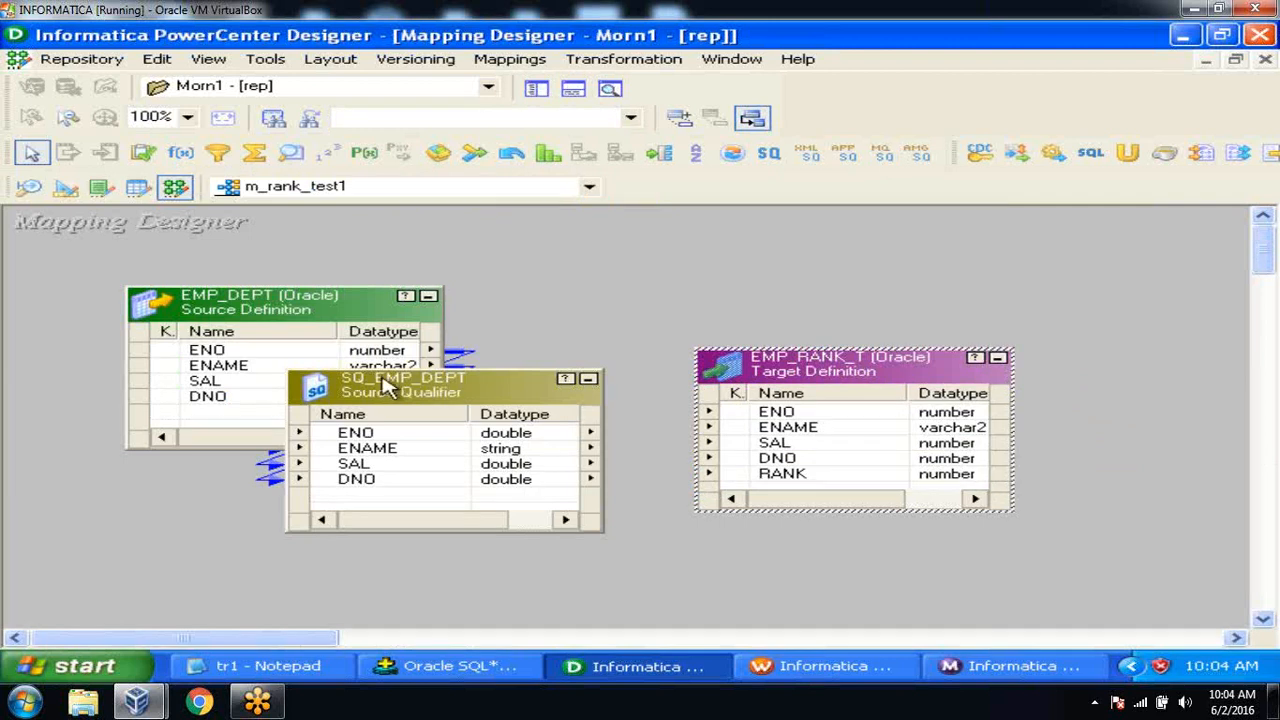
# Collapse EMP_DEPT to an icon and rearrange SQ_EMP_DEPT and EMP_RANK_T on the canvas.
pyautogui.click(428, 296)
pyautogui.moveTo(168, 314); pyautogui.dragTo(100, 294)
pyautogui.moveTo(390, 400); pyautogui.dragTo(255, 435)
pyautogui.moveTo(895, 378); pyautogui.dragTo(1045, 430)
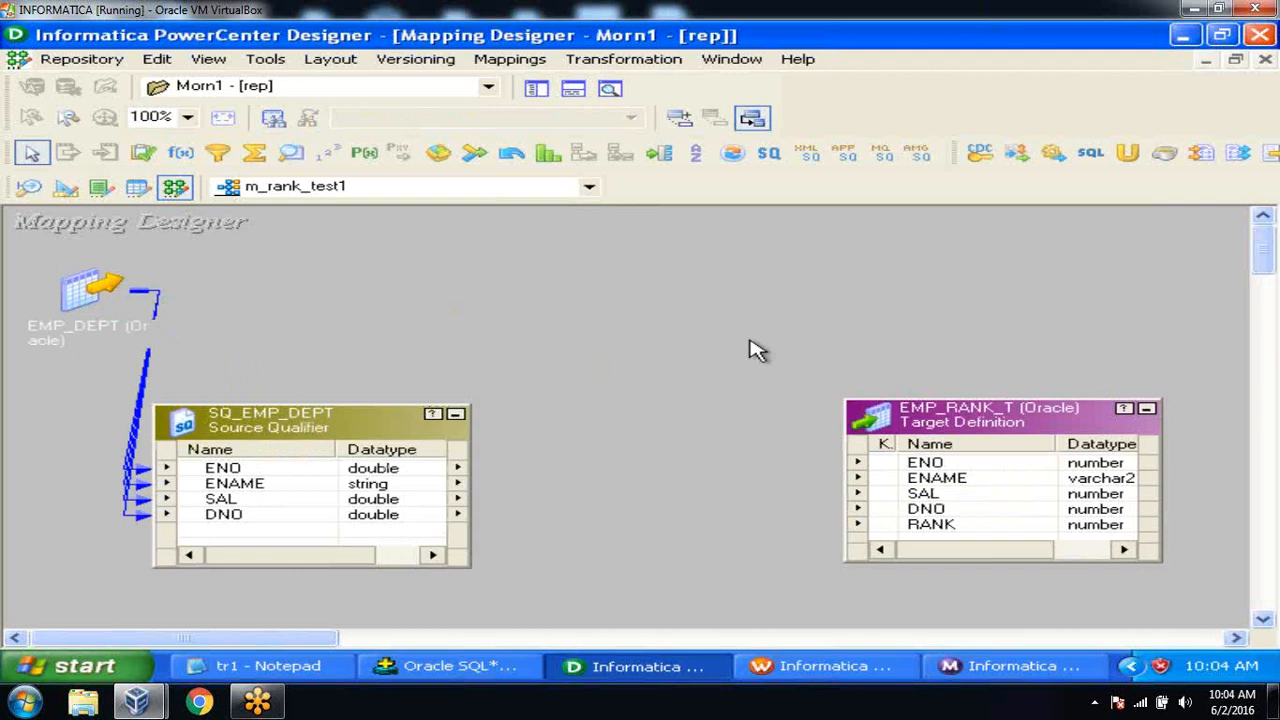
pyautogui.click(655, 64)
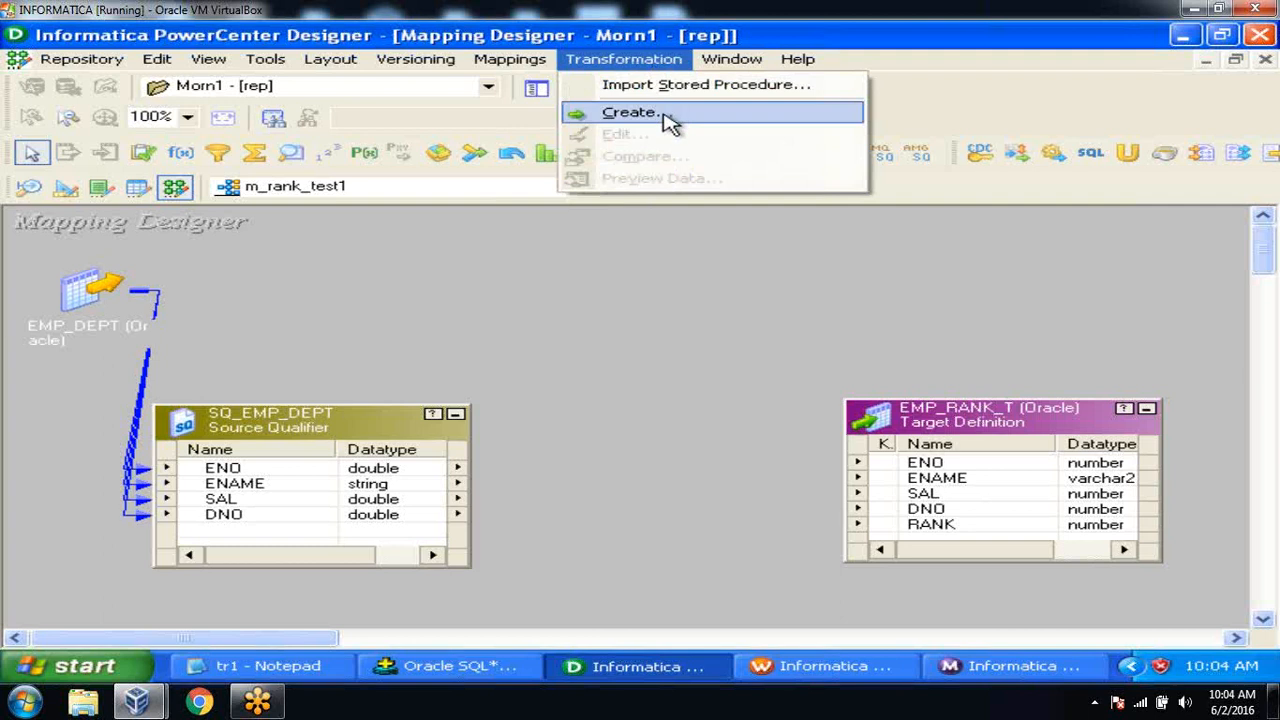
# Create a Rank transformation named rnk_check and place it in the upper middle of the canvas.
pyautogui.click(663, 115)
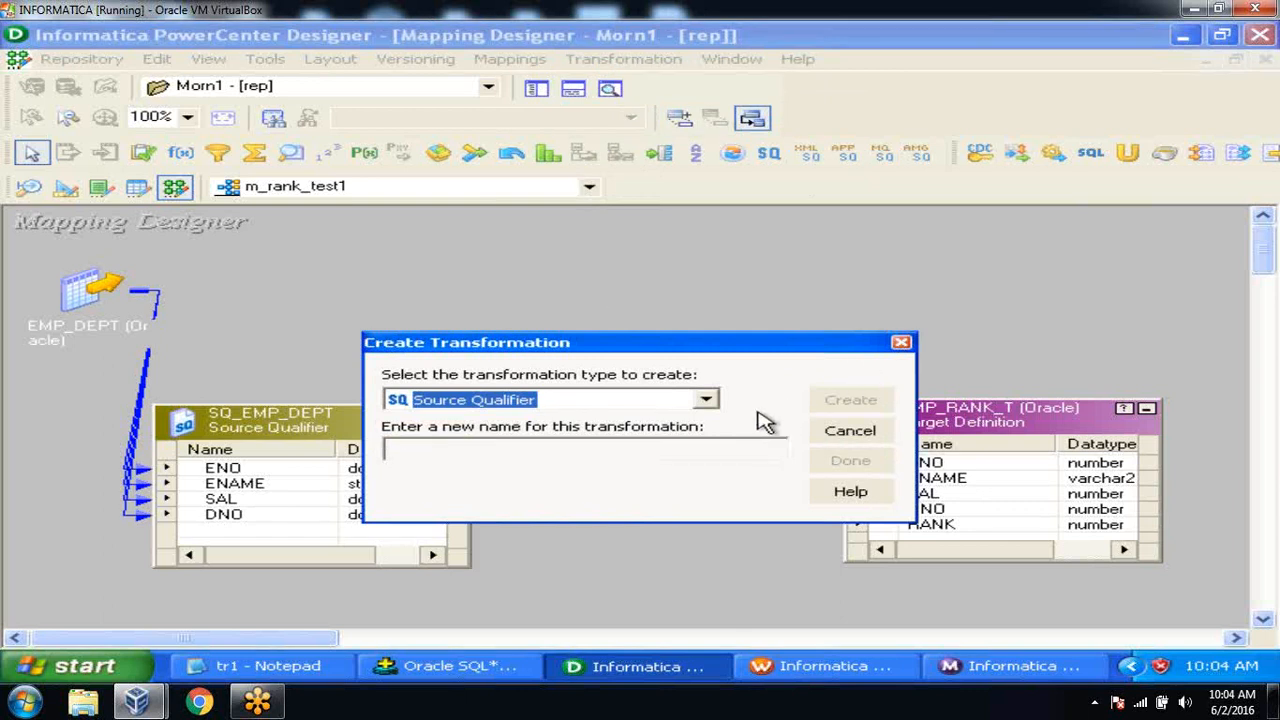
pyautogui.click(706, 400)
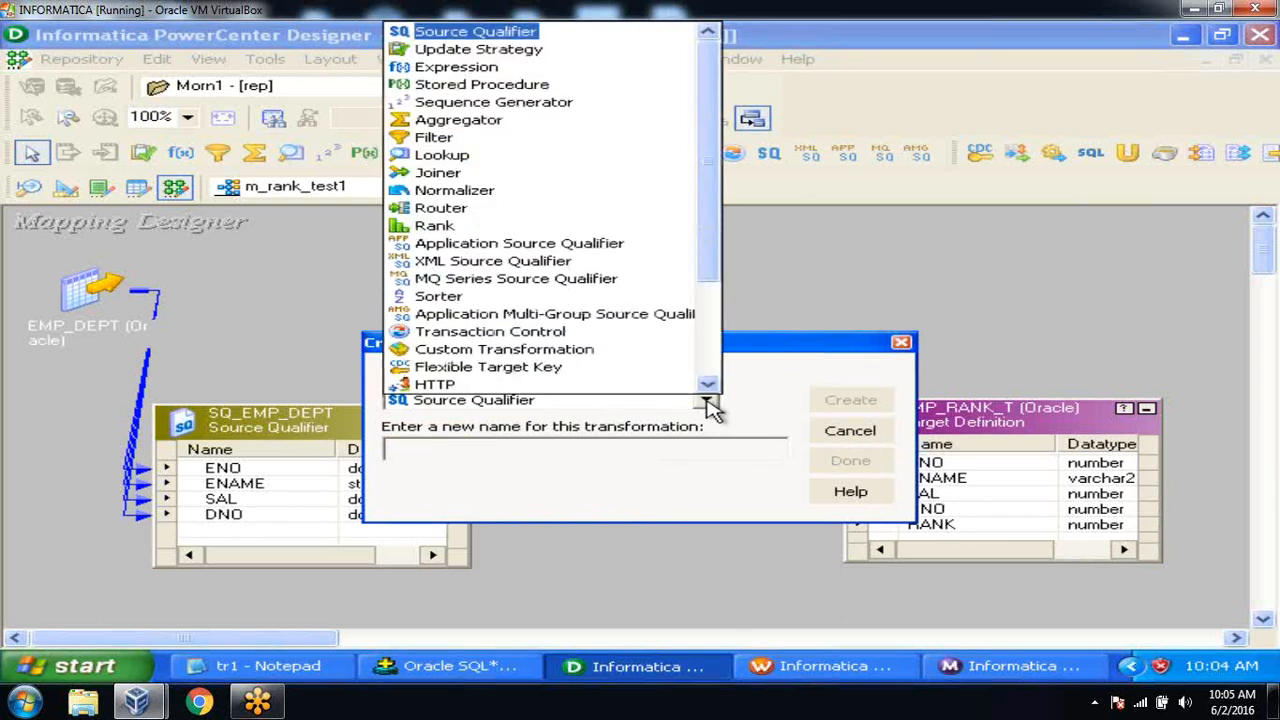
pyautogui.click(520, 228)
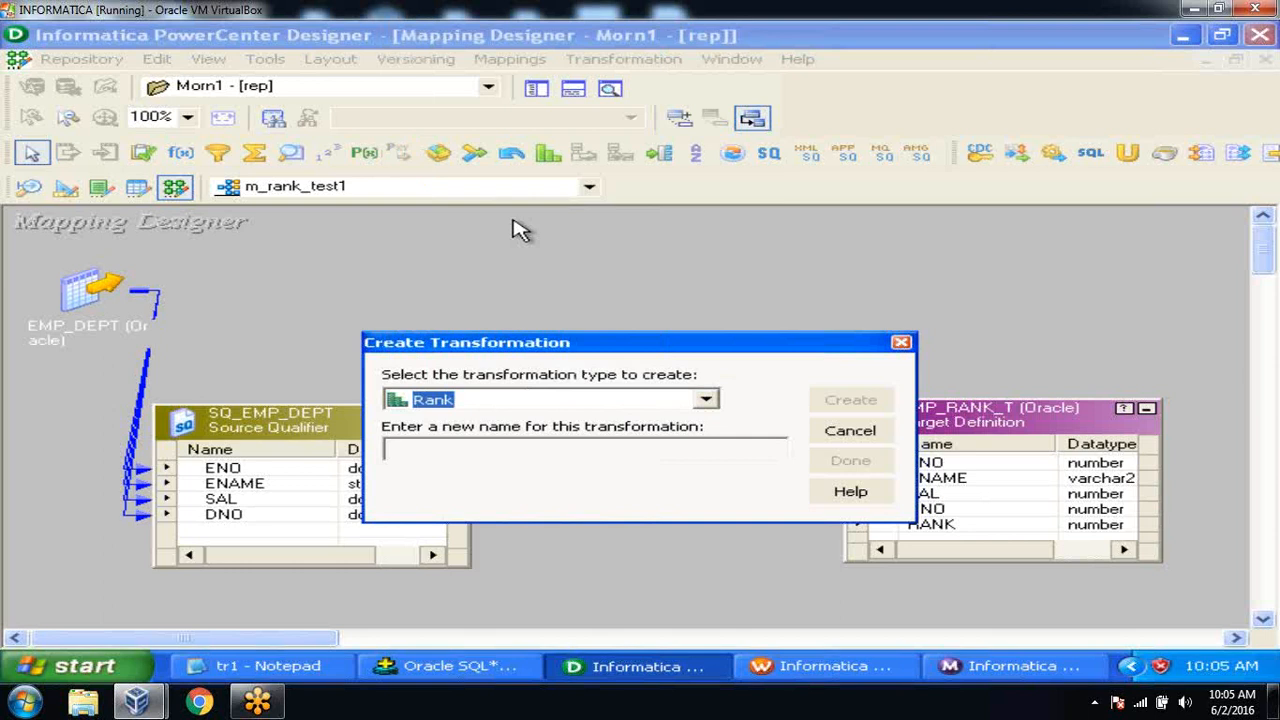
pyautogui.click(474, 457)
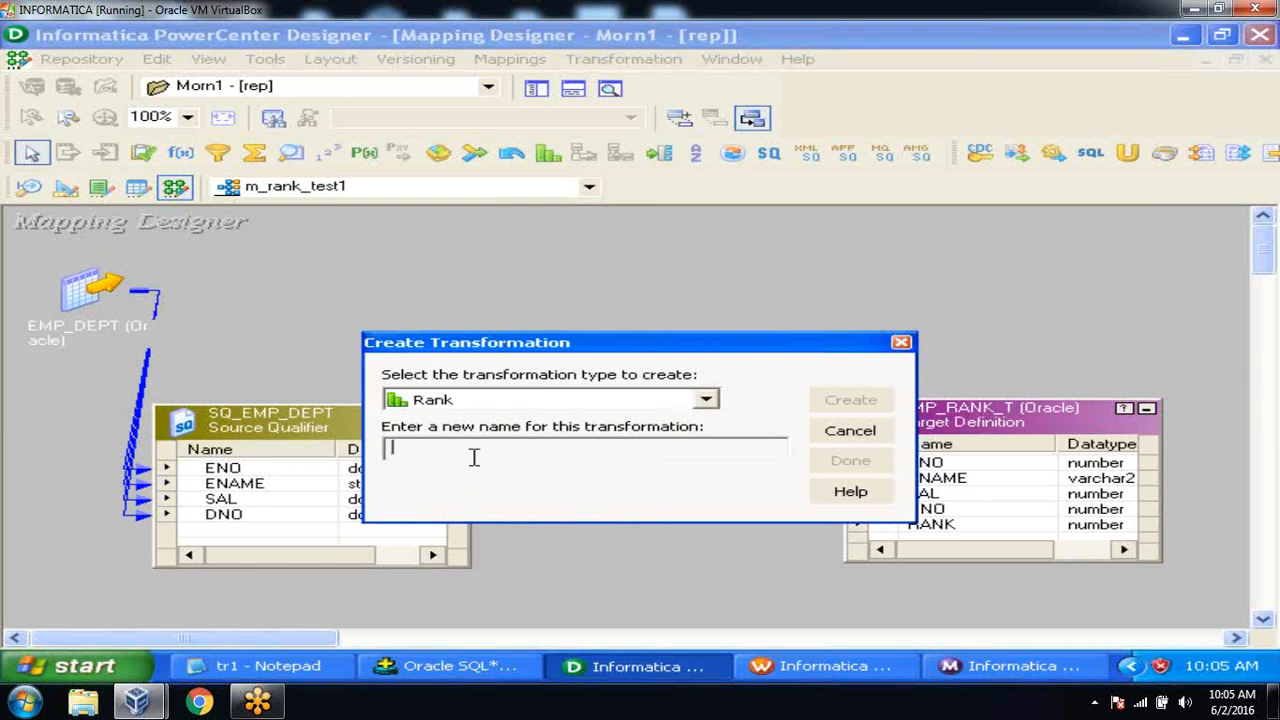
pyautogui.write('rnk_check')
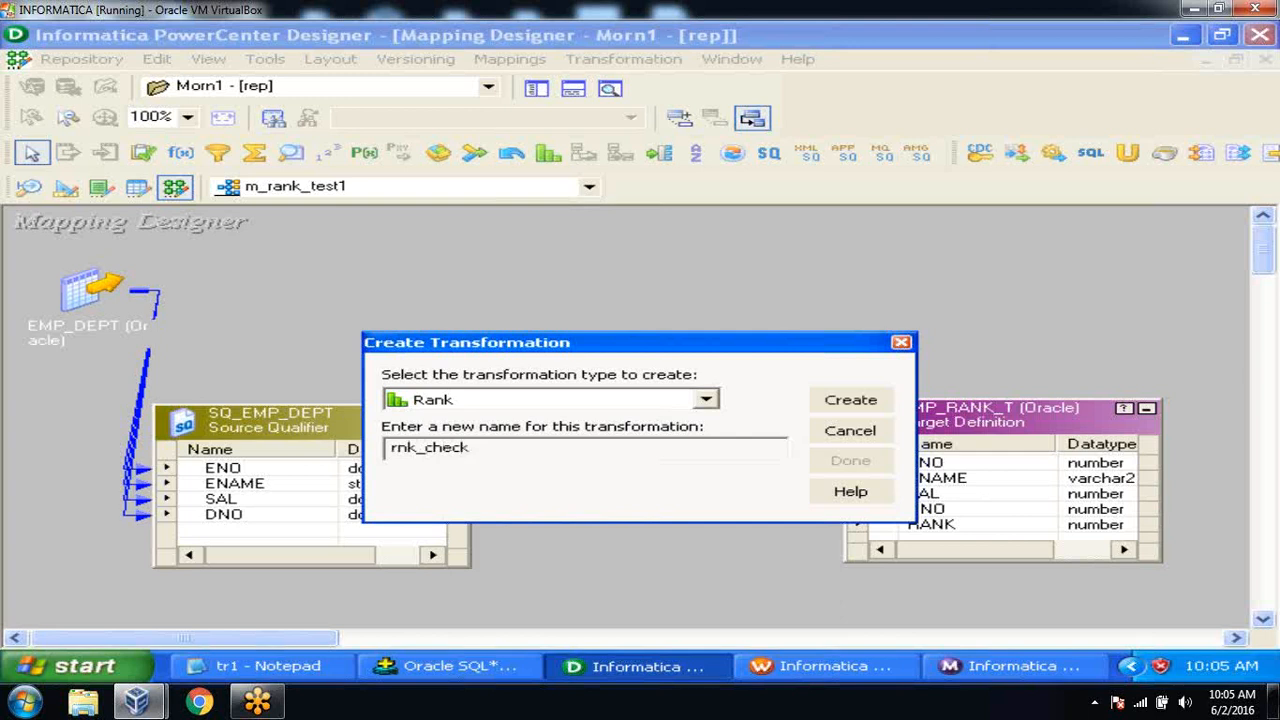
pyautogui.click(833, 400)
pyautogui.click(848, 402)
pyautogui.click(852, 460)
pyautogui.moveTo(378, 340); pyautogui.dragTo(648, 270)
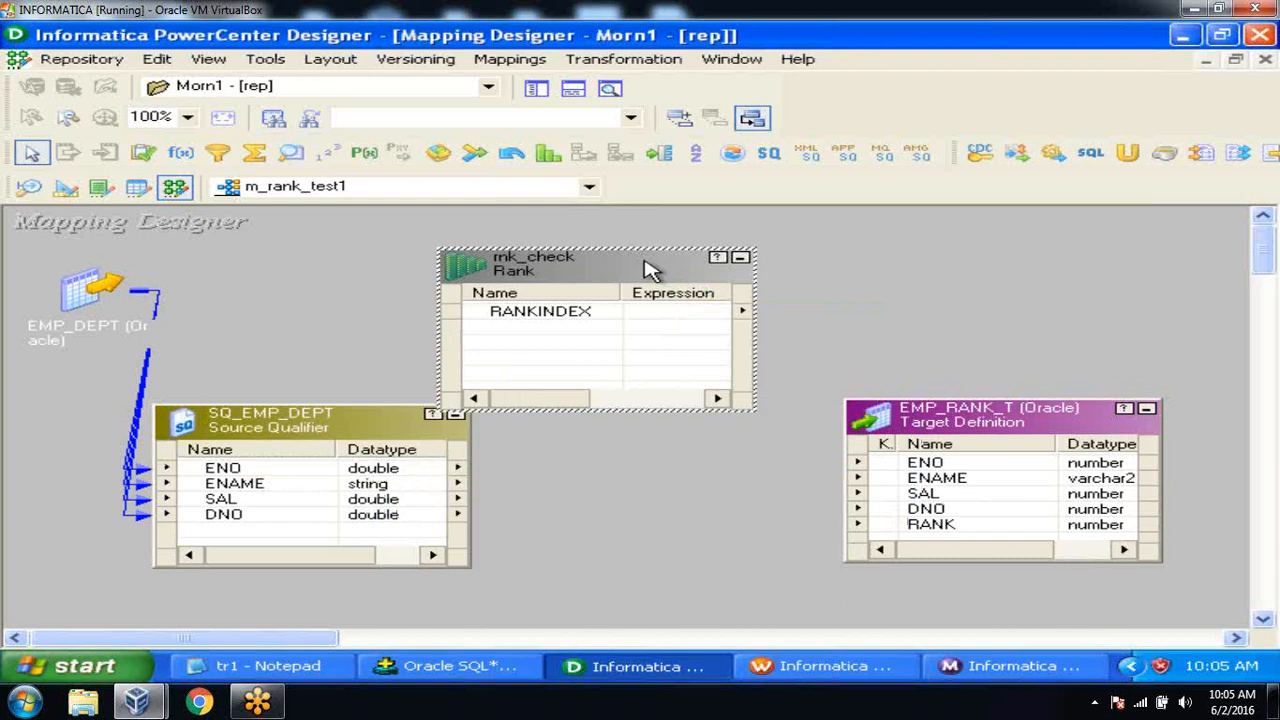
# Link SQ_EMP_DEPT's ENO, ENAME, SAL and DNO ports into rnk_check.
pyautogui.moveTo(651, 266); pyautogui.dragTo(707, 258)
pyautogui.moveTo(225, 452); pyautogui.dragTo(180, 450)
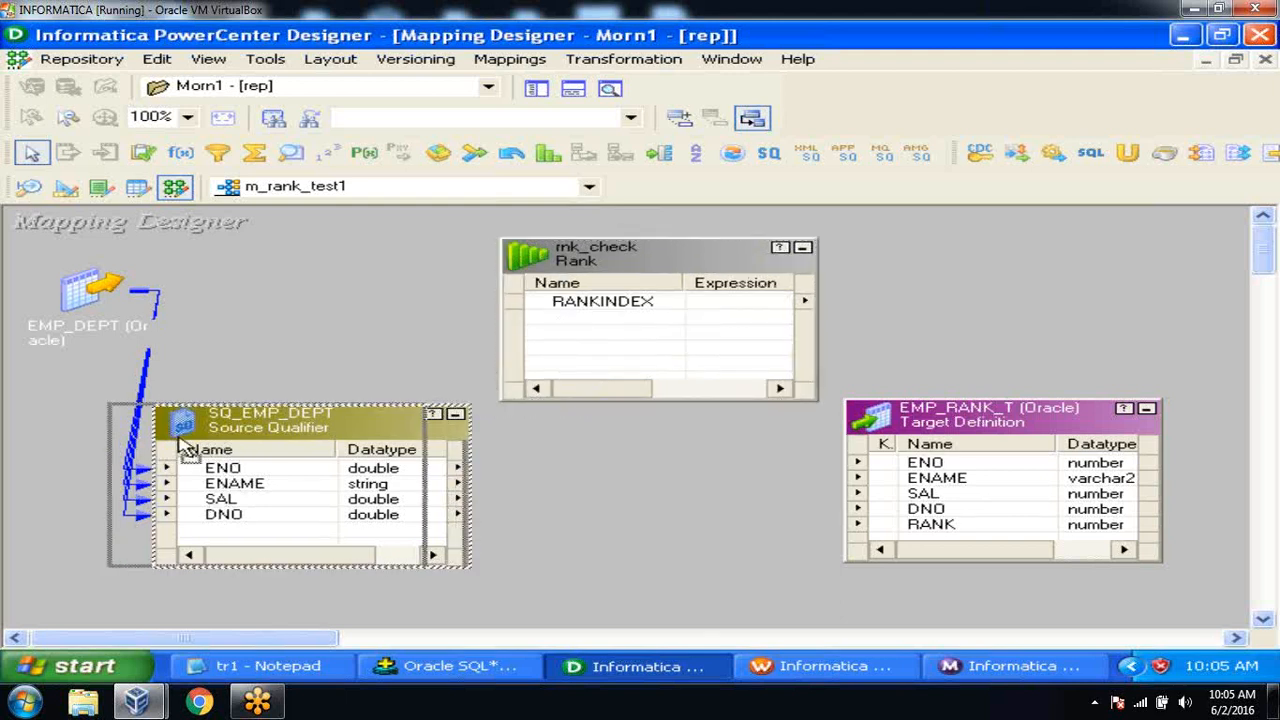
pyautogui.click(197, 468)
pyautogui.hotkey('shift', 'Down')
pyautogui.hotkey('shift', 'Down')
pyautogui.hotkey('shift', 'Down')
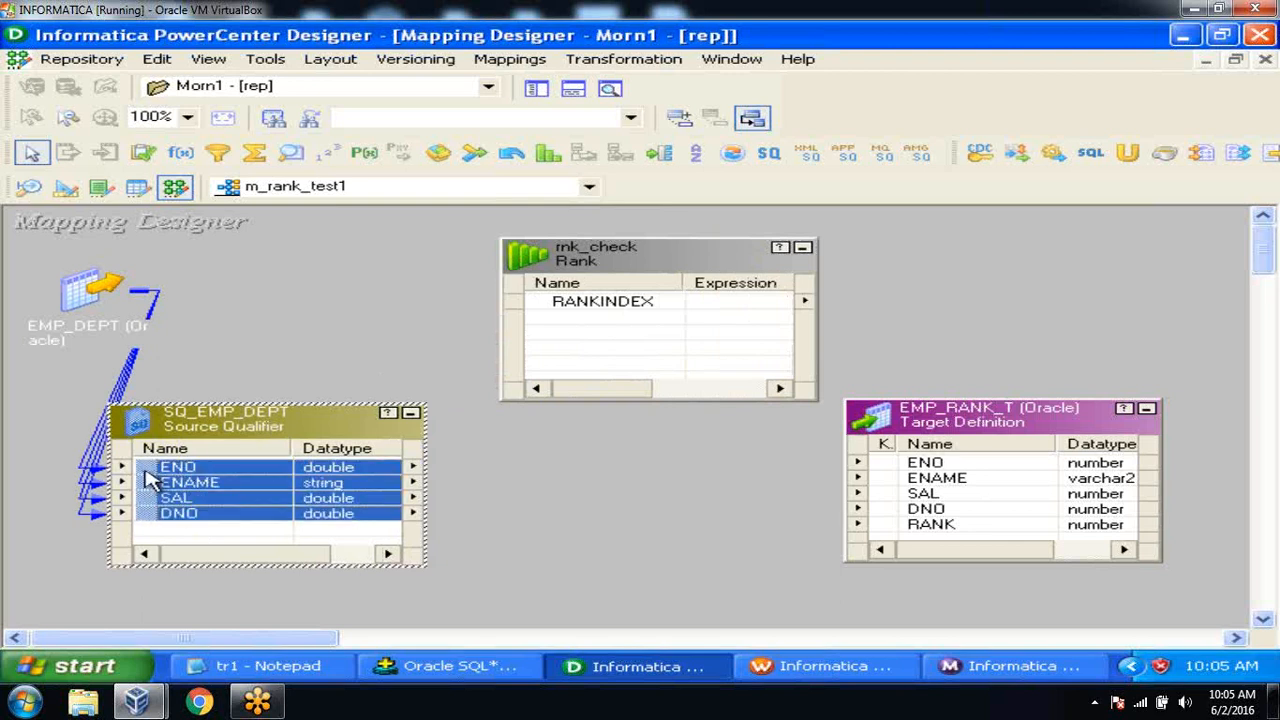
pyautogui.moveTo(147, 480); pyautogui.dragTo(566, 333)
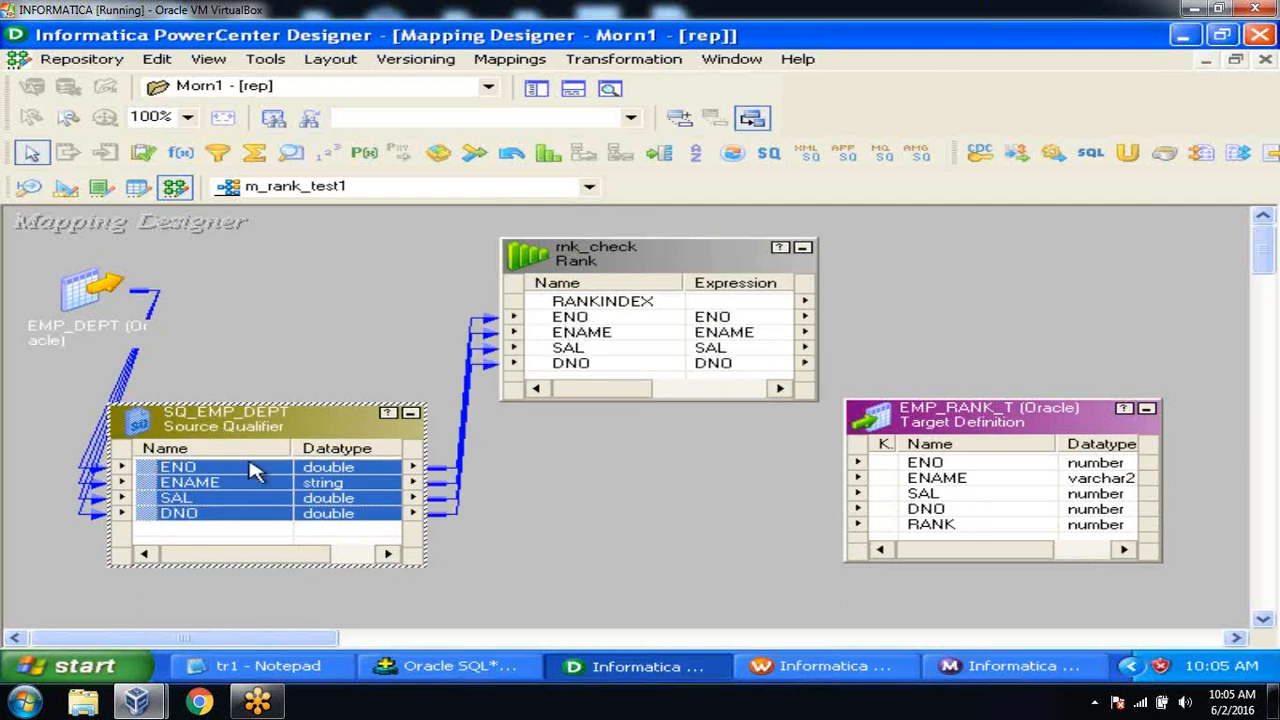
# Rearrange the boxes and link rnk_check's ENO, ENAME, SAL and DNO to EMP_RANK_T.
pyautogui.moveTo(233, 432); pyautogui.dragTo(179, 430)
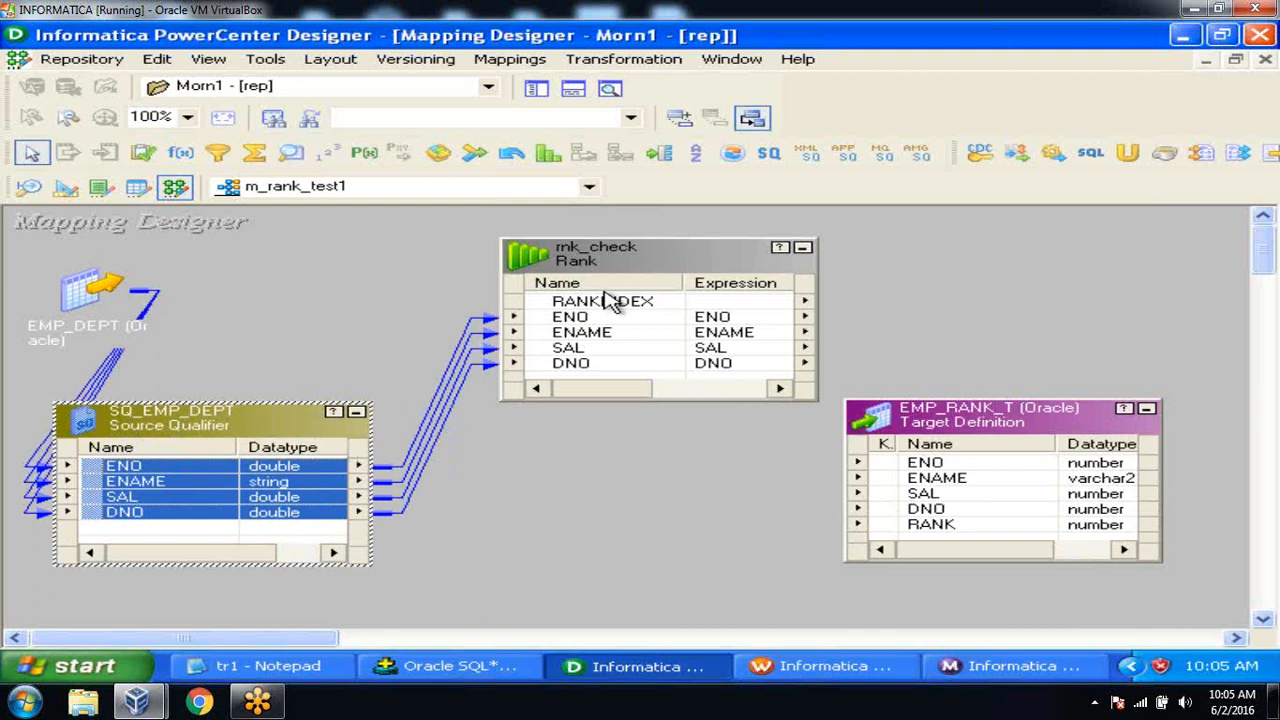
pyautogui.moveTo(607, 260); pyautogui.dragTo(568, 395)
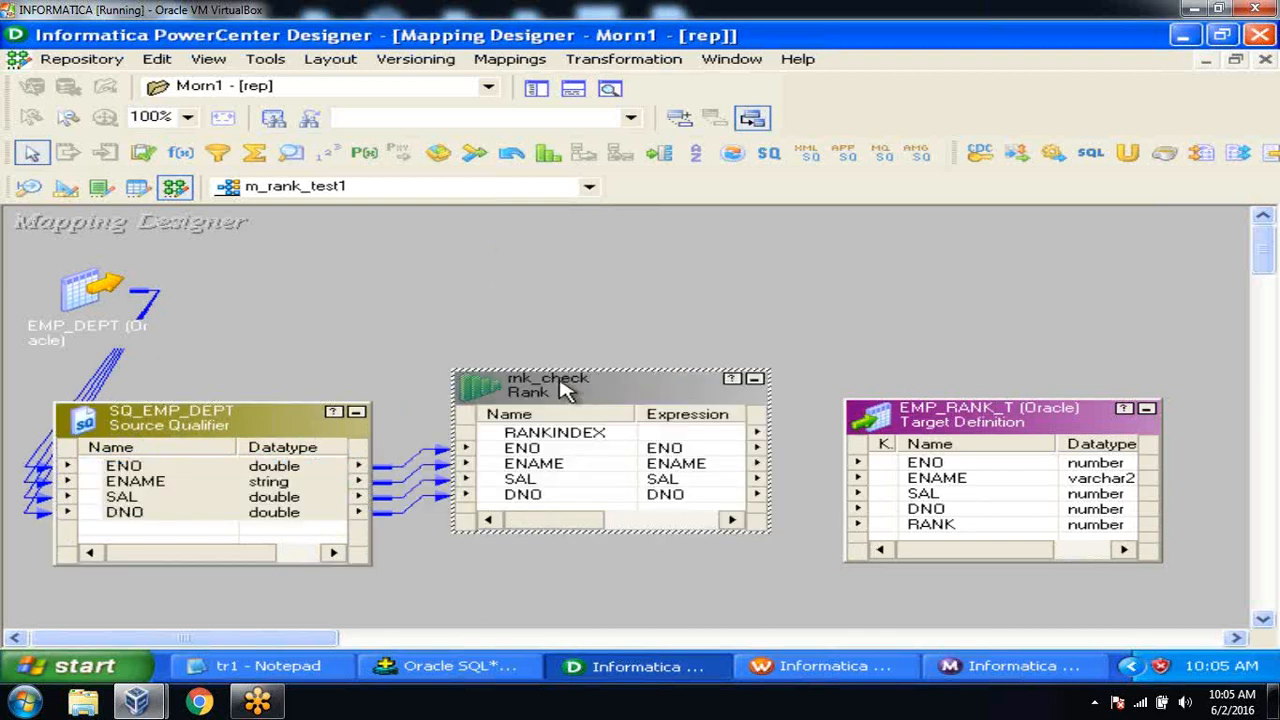
pyautogui.moveTo(995, 423); pyautogui.dragTo(1052, 385)
pyautogui.click(874, 272)
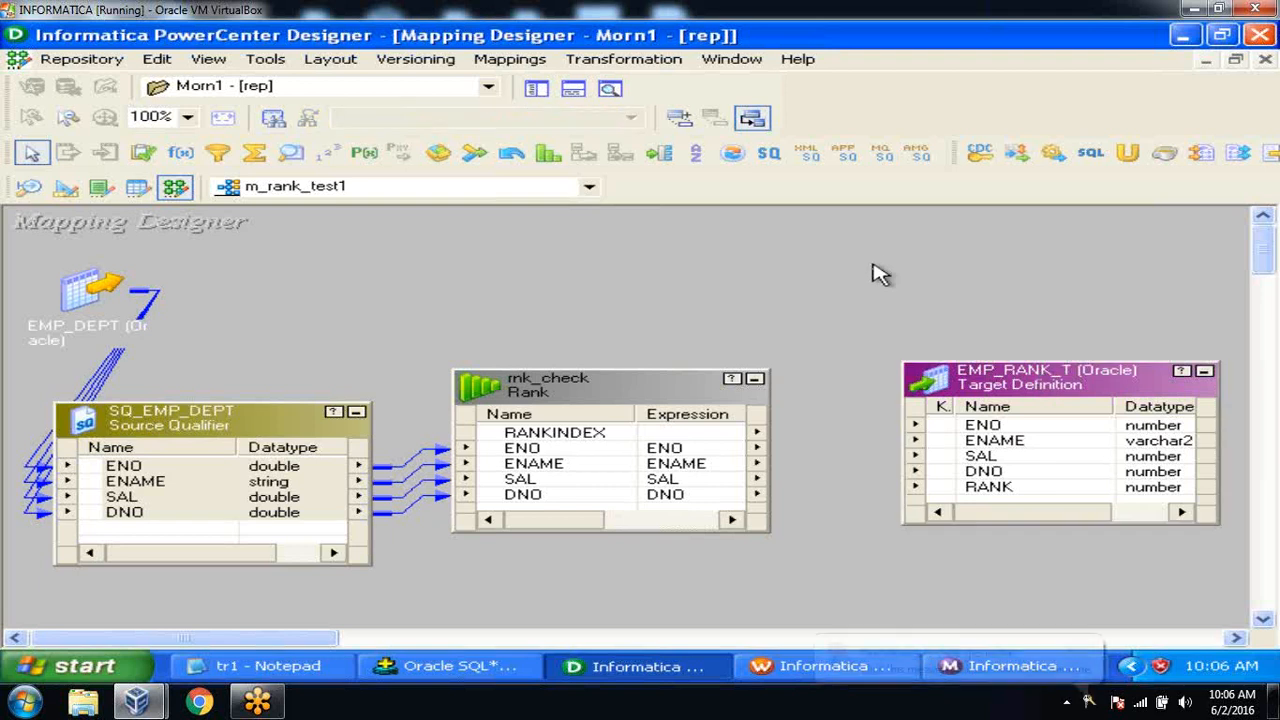
pyautogui.click(681, 452)
pyautogui.hotkey('shift', 'Down')
pyautogui.hotkey('shift', 'Down')
pyautogui.hotkey('shift', 'Down')
pyautogui.moveTo(681, 458); pyautogui.dragTo(935, 426)
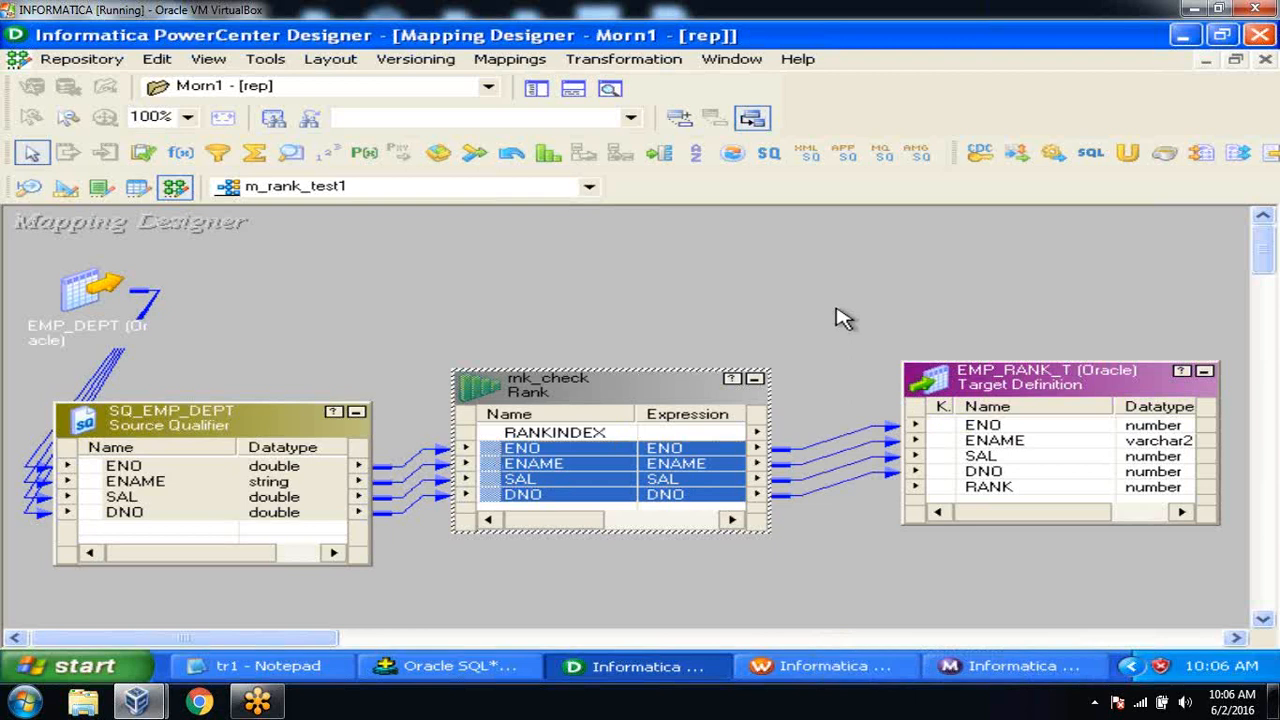
# Link rnk_check's RANKINDEX port to the target's RANK column.
pyautogui.click(570, 433)
pyautogui.moveTo(497, 440); pyautogui.dragTo(965, 490)
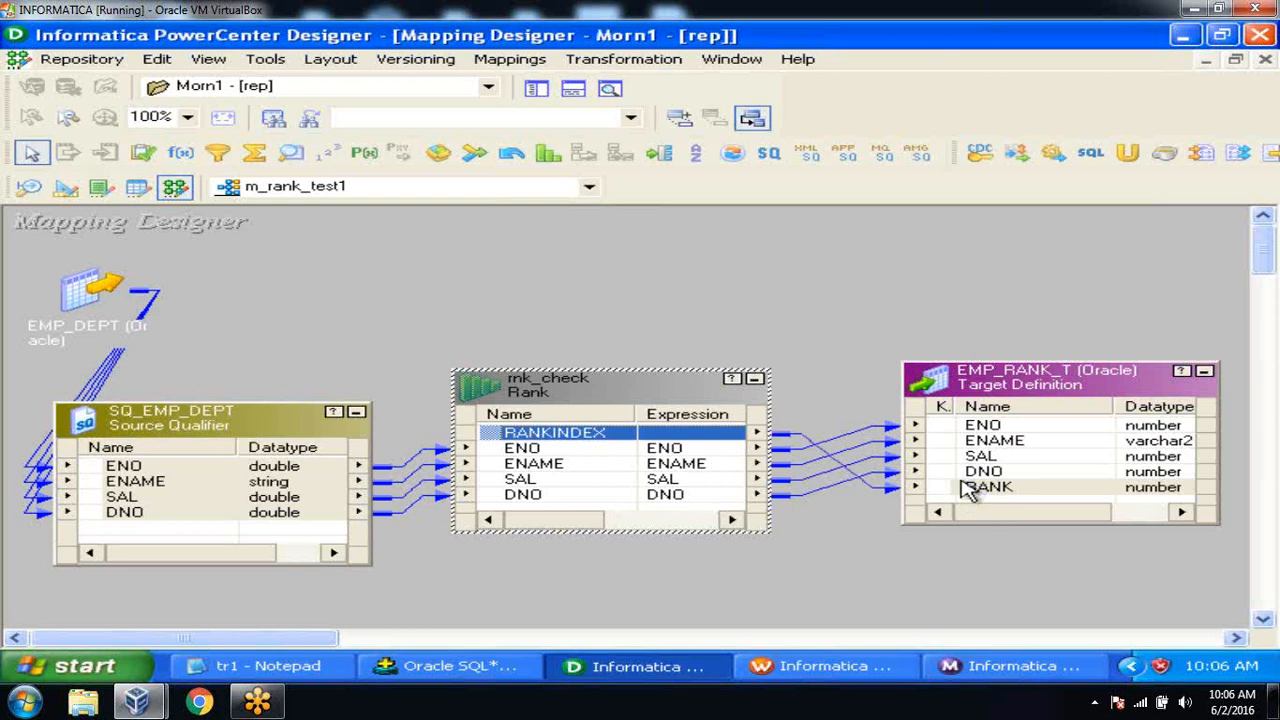
pyautogui.click(794, 316)
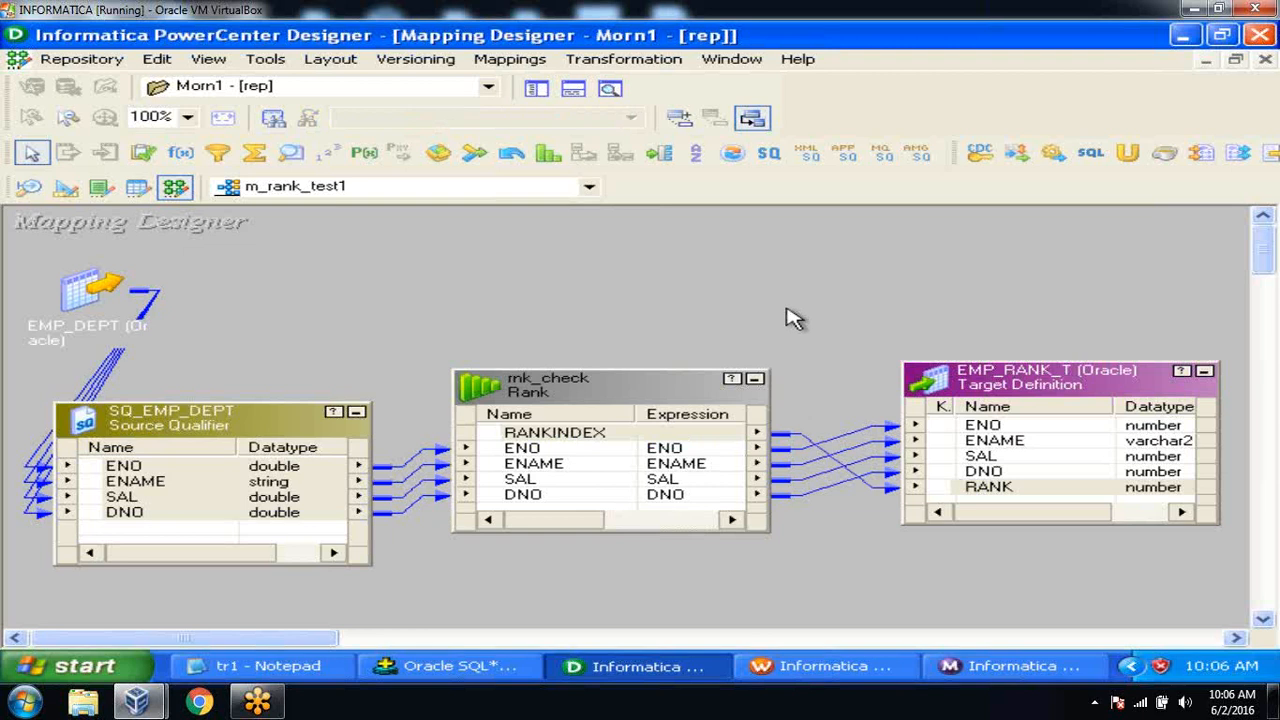
# In rnk_check's Ports tab, mark SAL as the rank port instead of ENO.
pyautogui.doubleClick(626, 382)
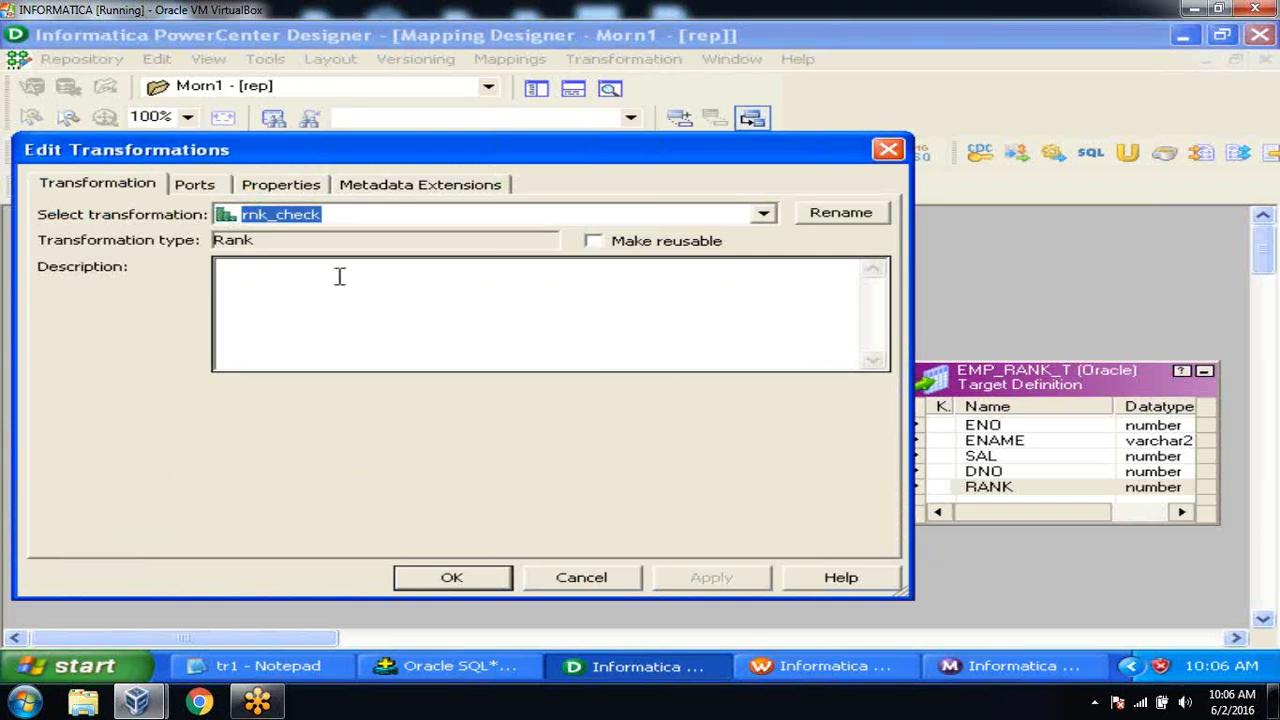
pyautogui.click(212, 190)
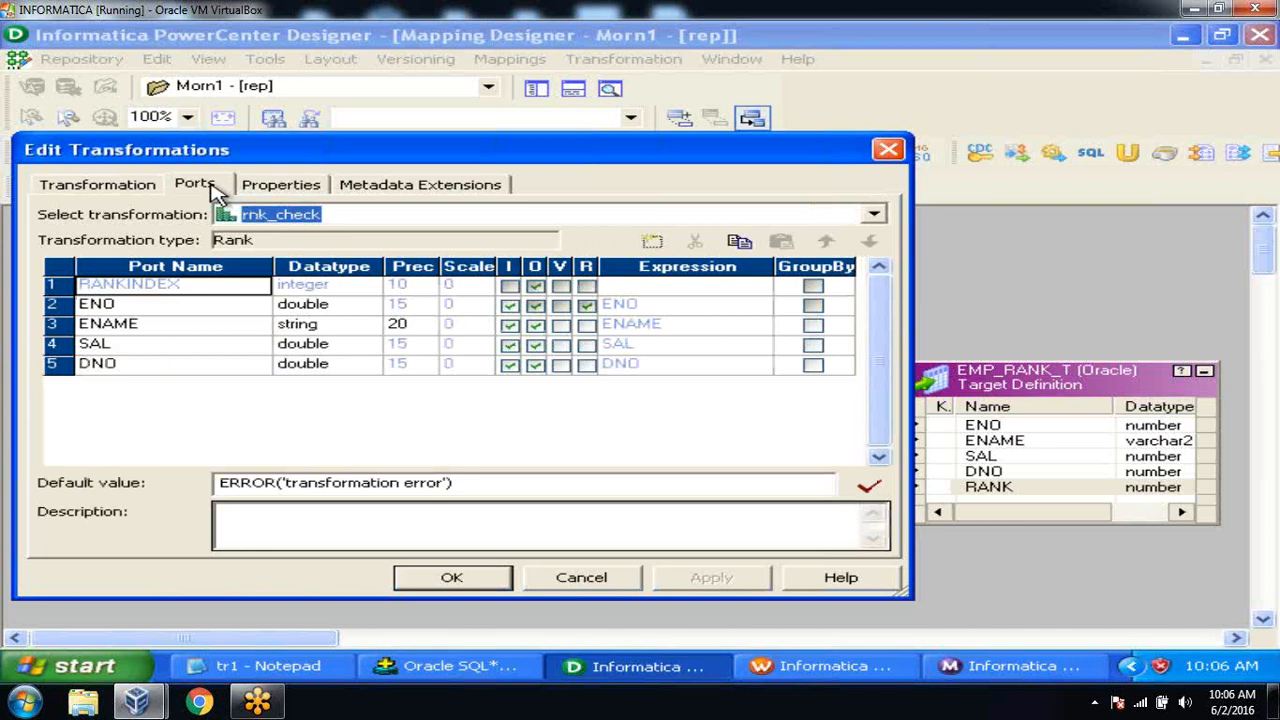
pyautogui.click(590, 343)
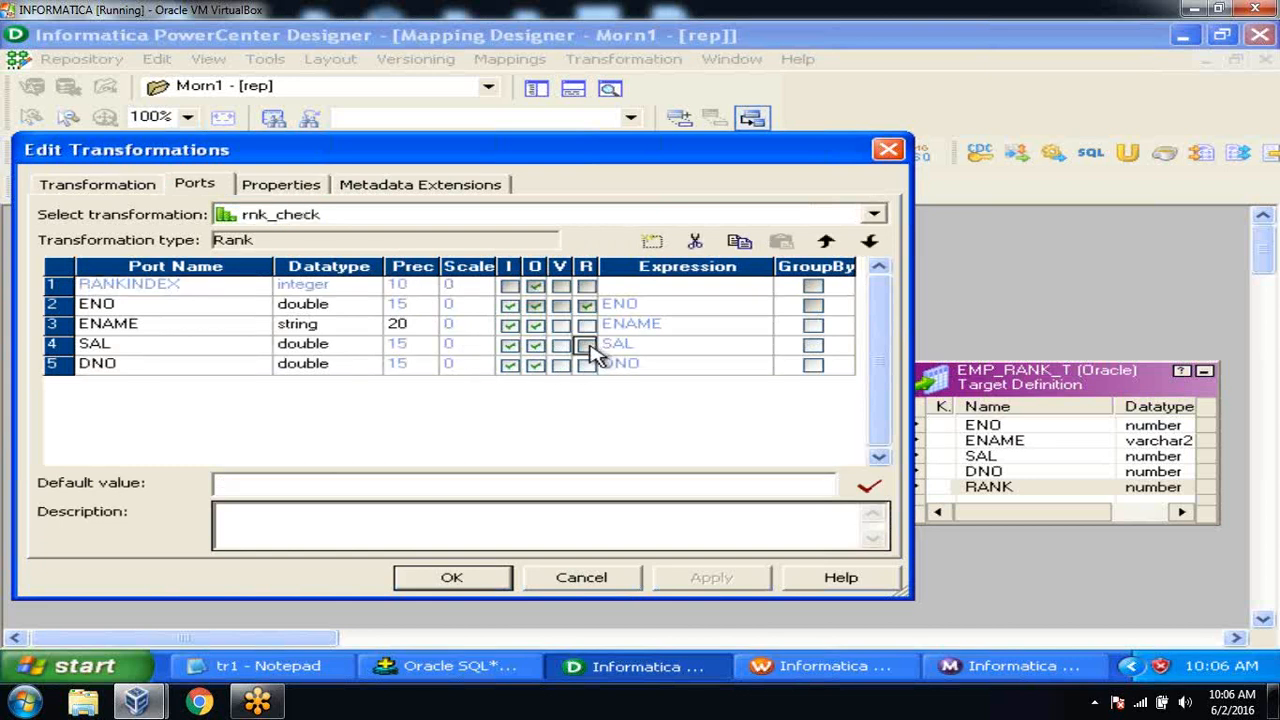
pyautogui.click(587, 344)
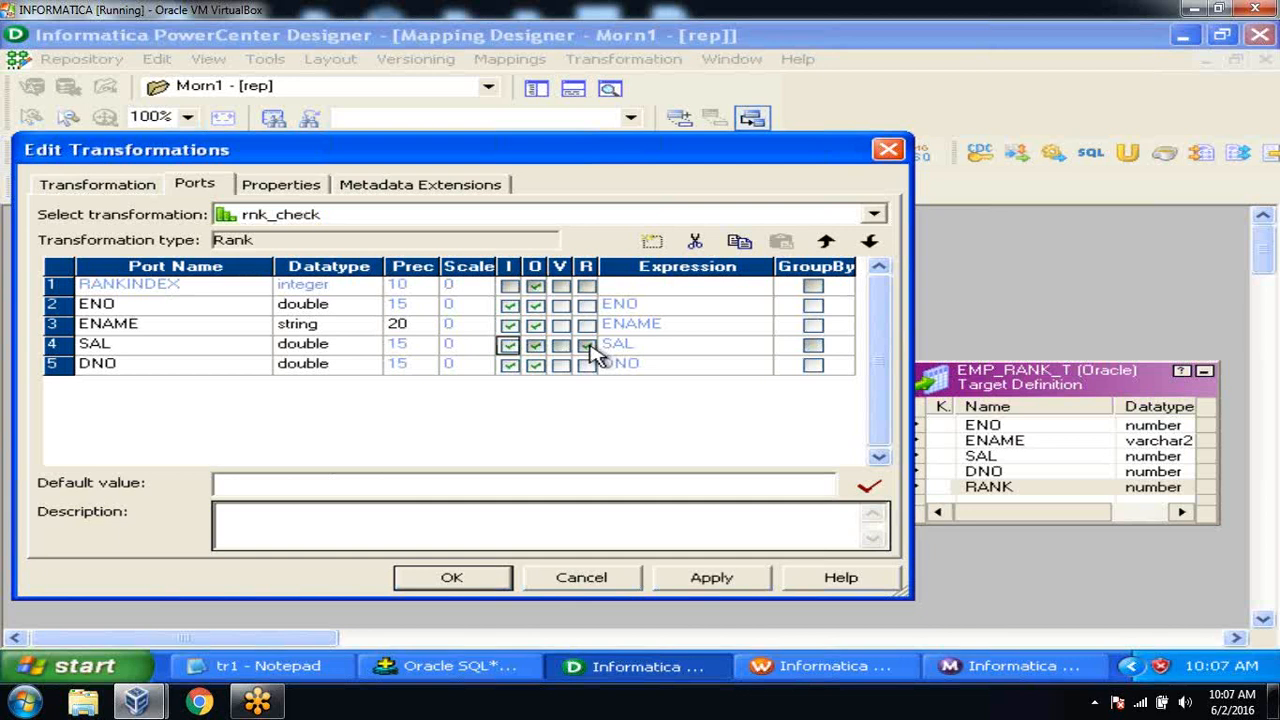
# Set rnk_check's rank properties to Top with Number of Ranks 5.
pyautogui.click(310, 188)
pyautogui.click(452, 302)
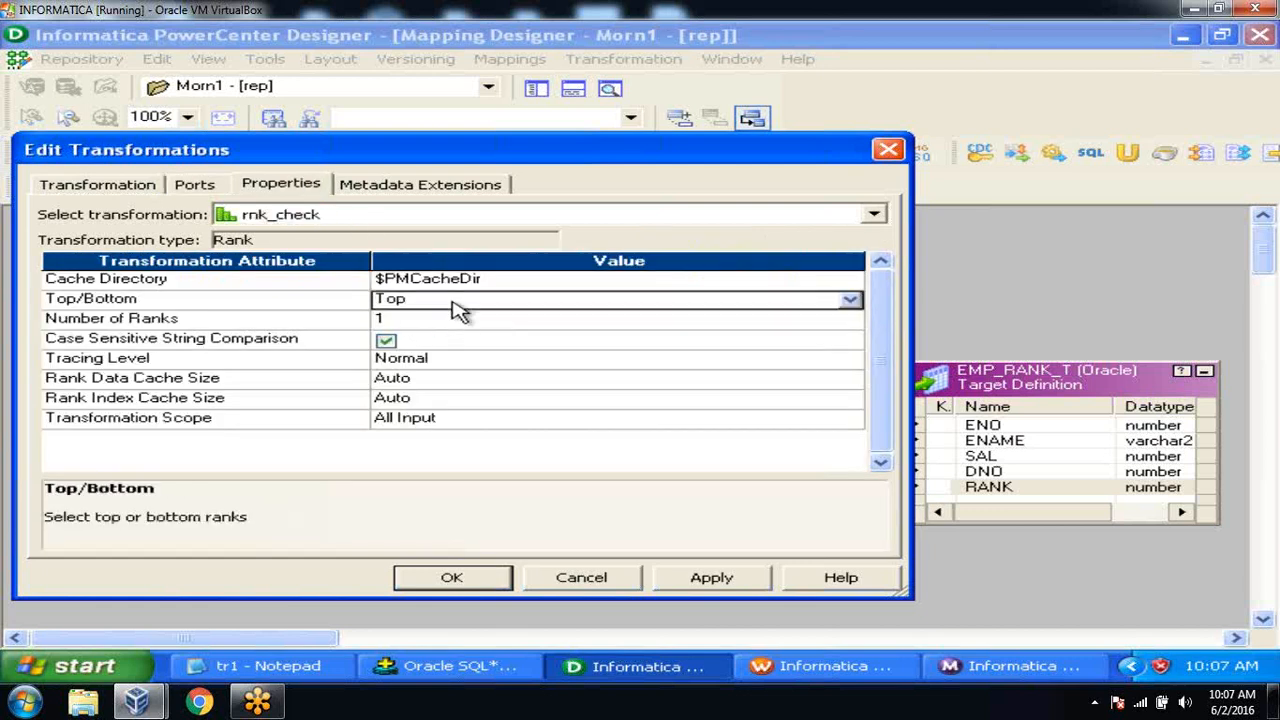
pyautogui.click(452, 304)
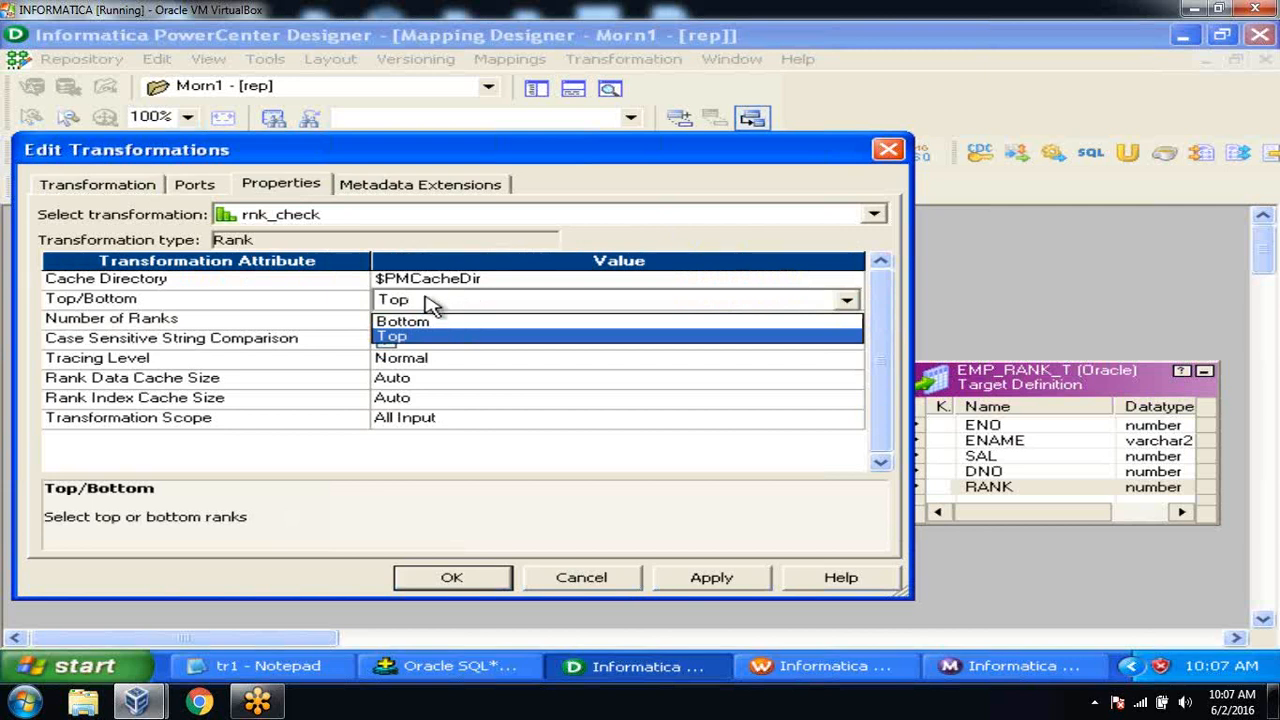
pyautogui.click(340, 310)
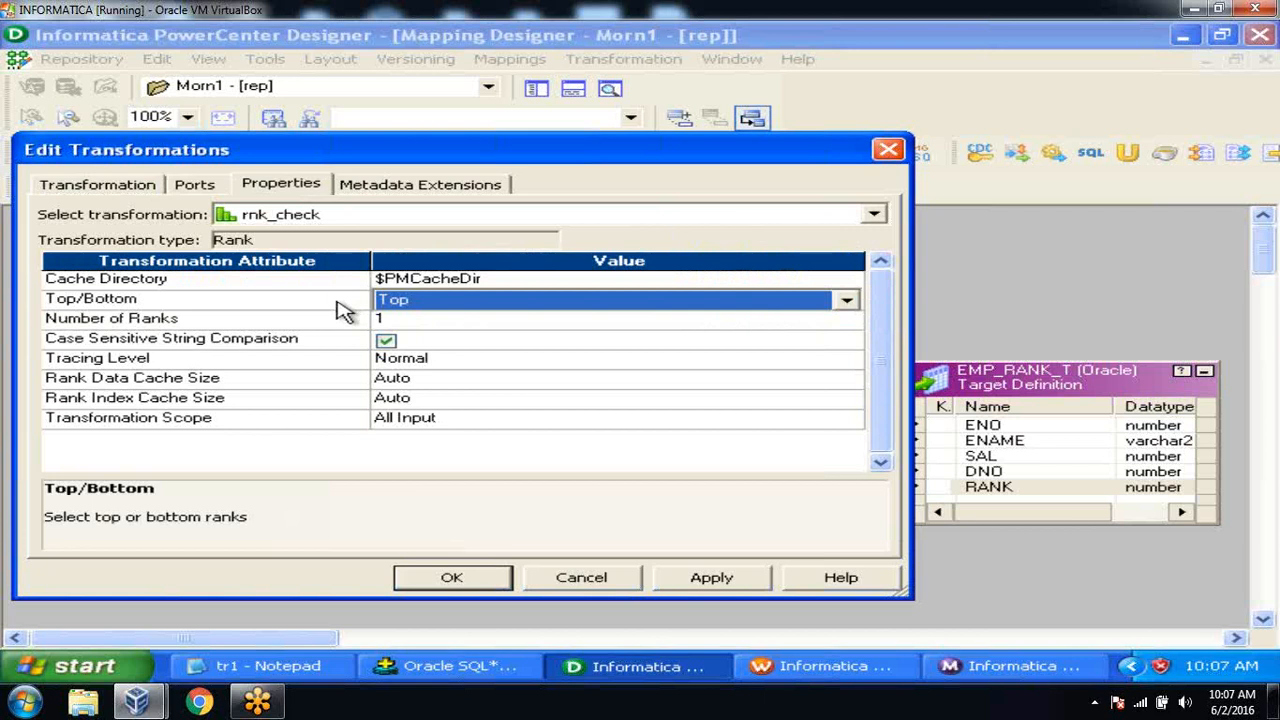
pyautogui.click(463, 306)
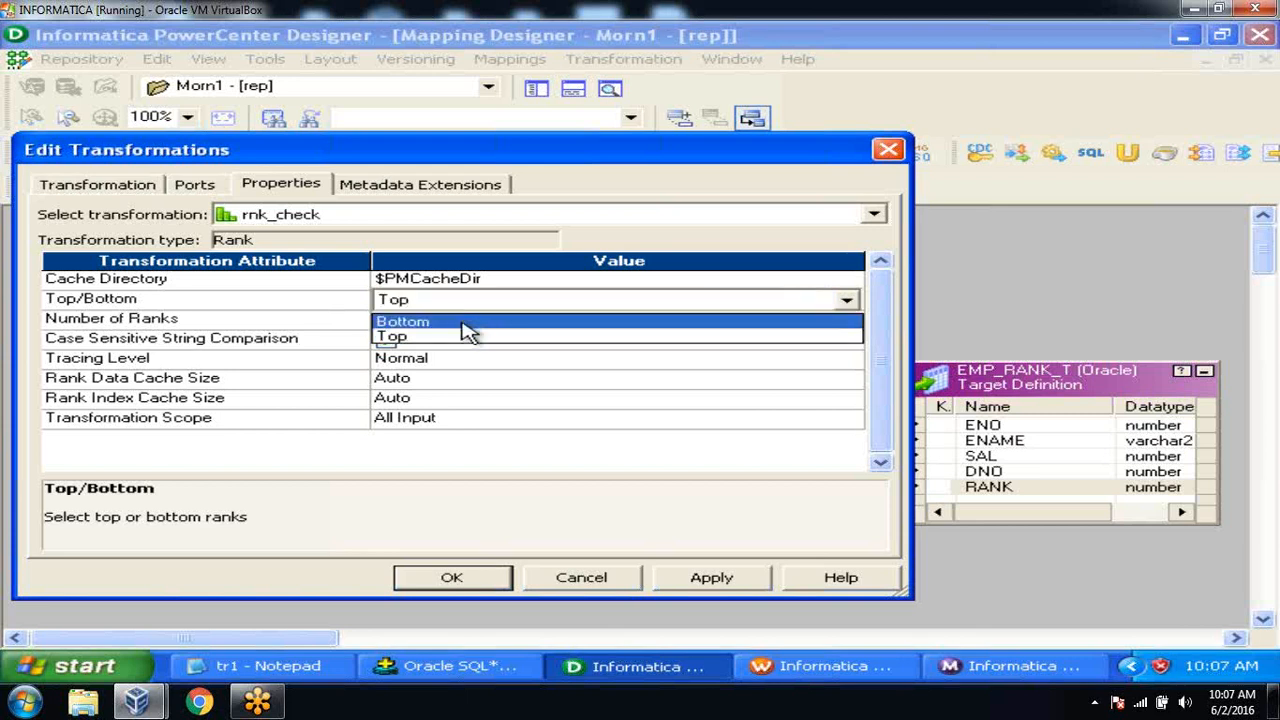
pyautogui.click(458, 336)
pyautogui.click(451, 320)
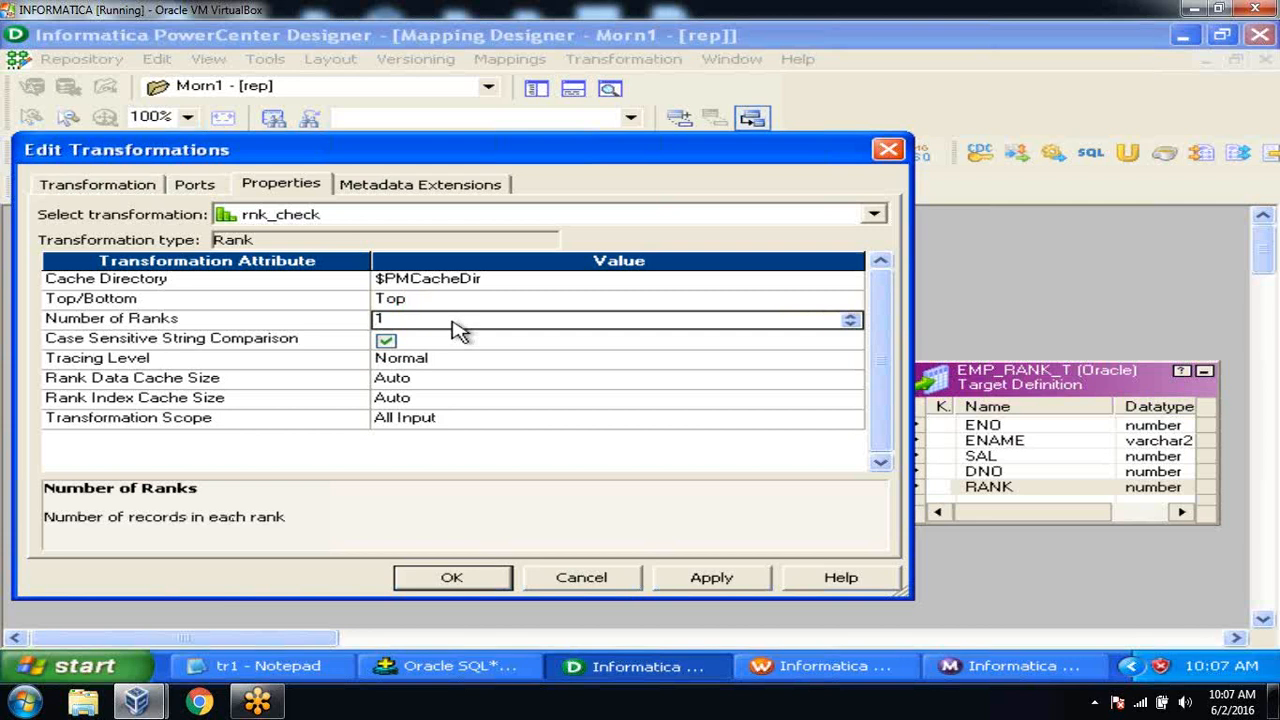
pyautogui.write('5')
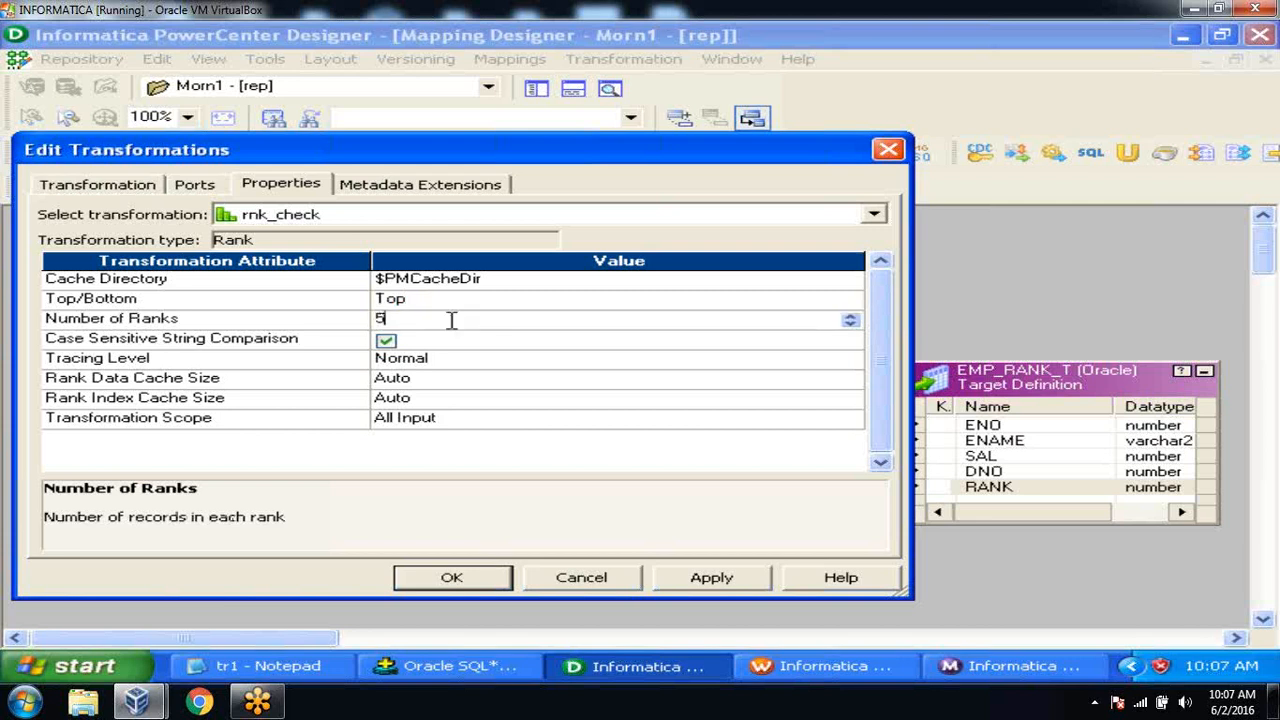
pyautogui.click(333, 326)
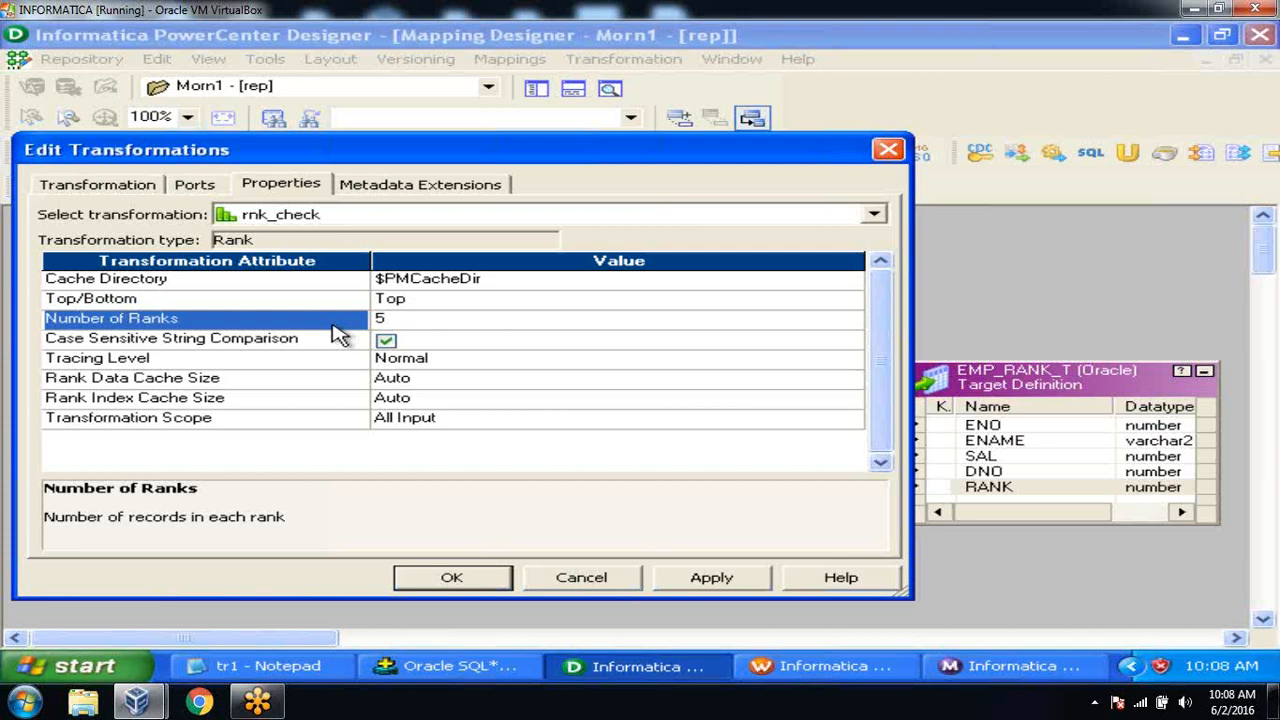
# Apply the rank property changes and close the rnk_check edit window.
pyautogui.click(680, 580)
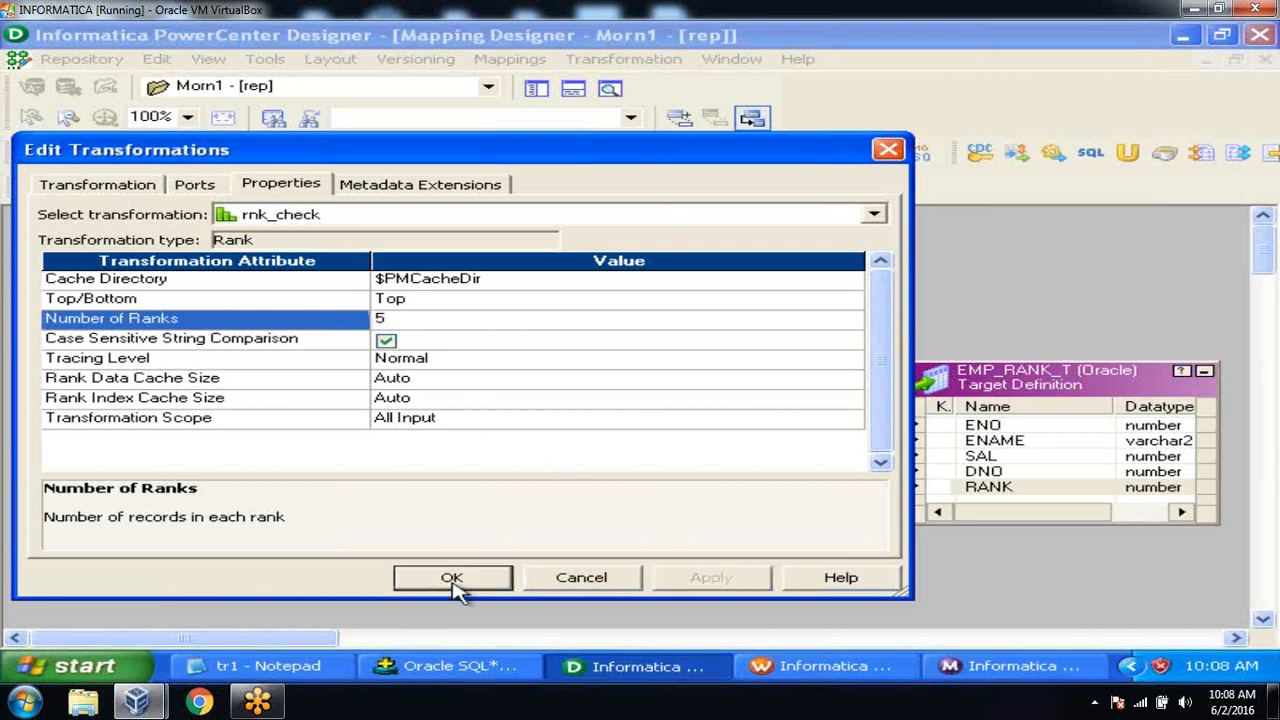
pyautogui.click(452, 578)
pyautogui.click(550, 436)
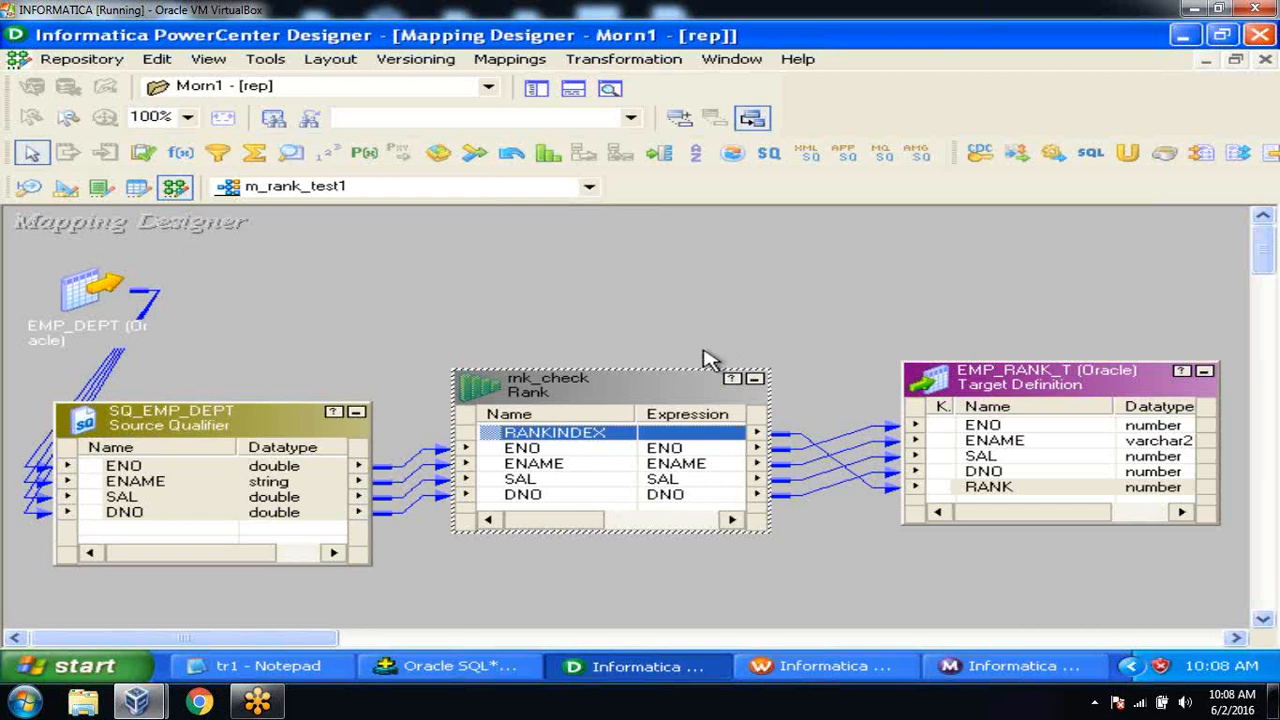
# Arrange m_rank_test1's objects as icons in a row, save the mapping, and bring up Workflow Manager.
pyautogui.rightClick(658, 288)
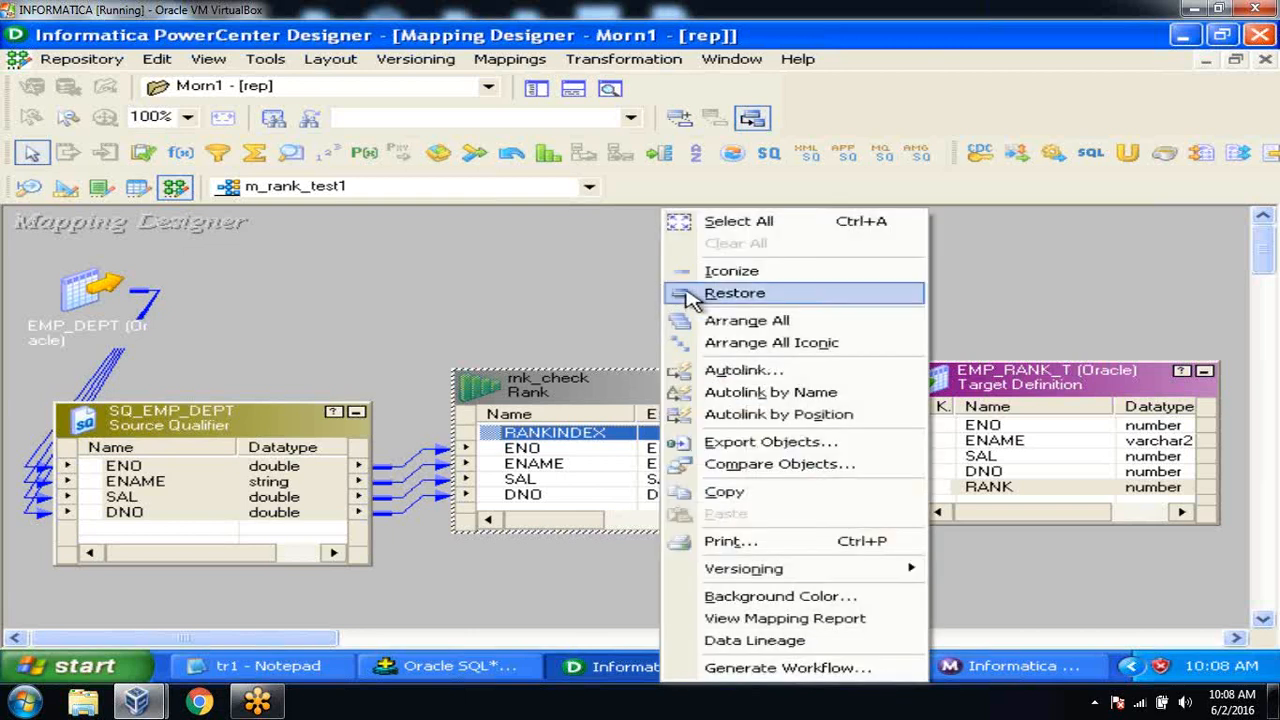
pyautogui.click(748, 342)
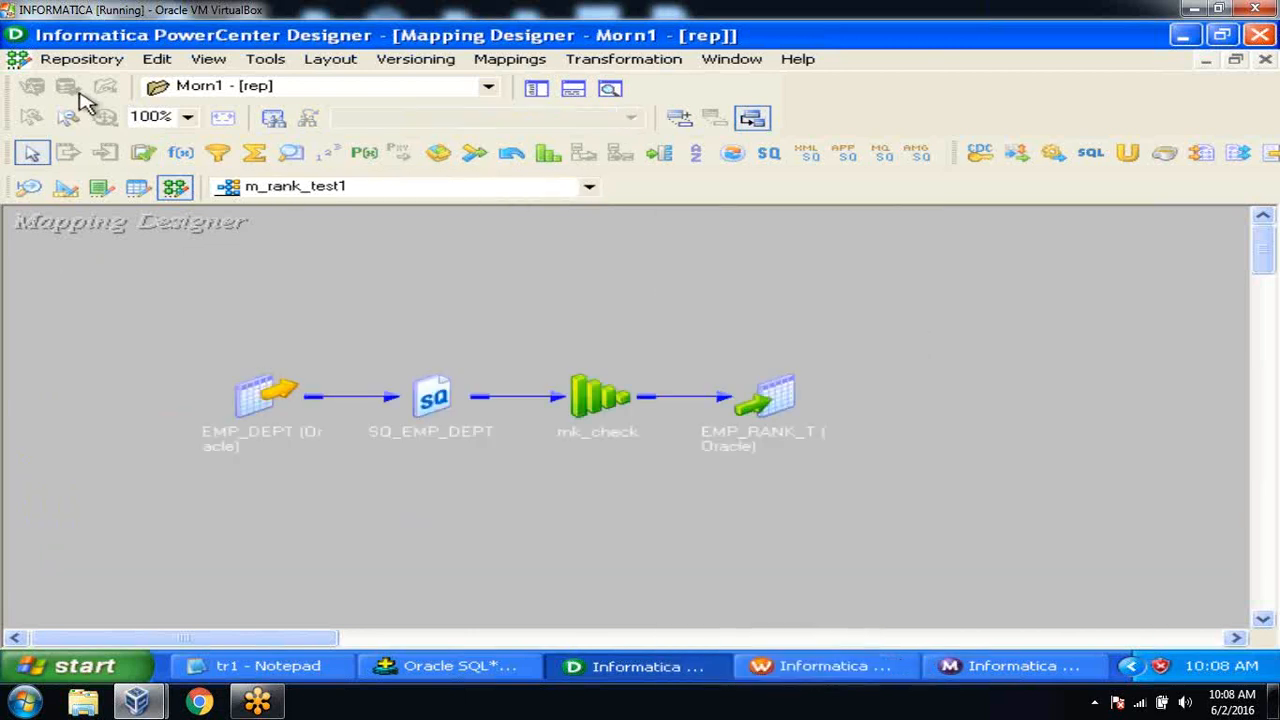
pyautogui.click(72, 61)
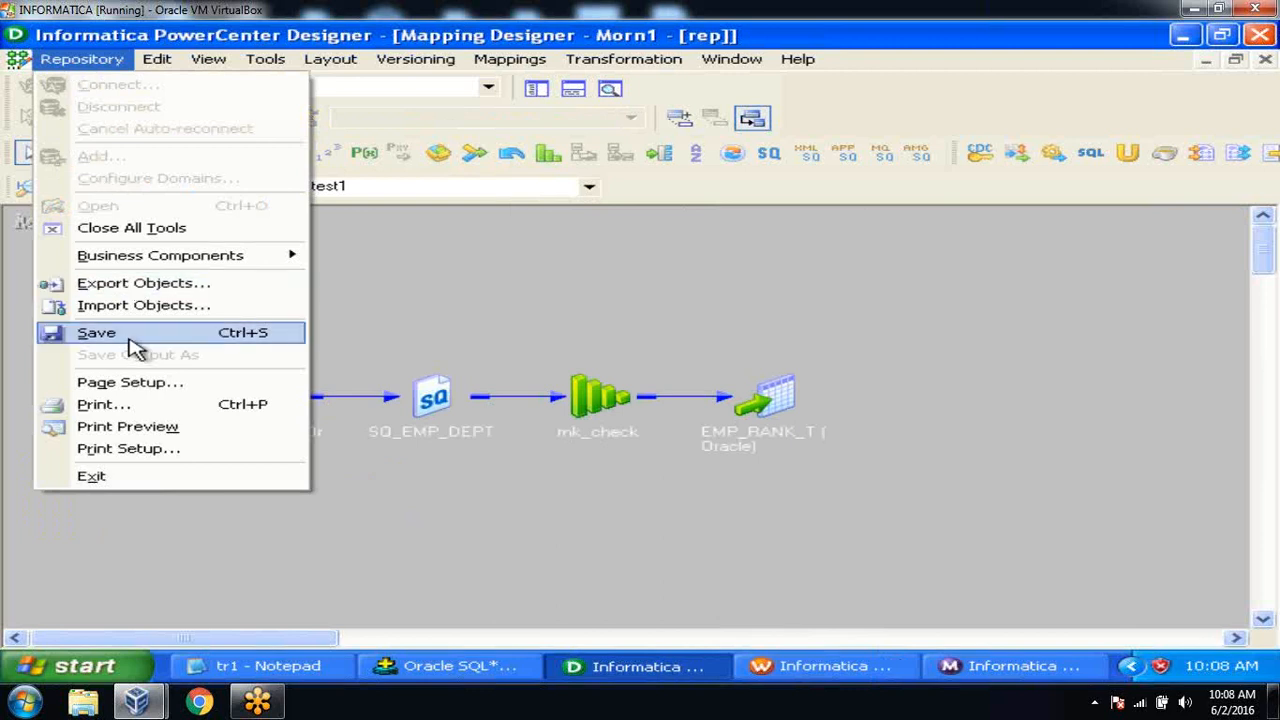
pyautogui.click(134, 338)
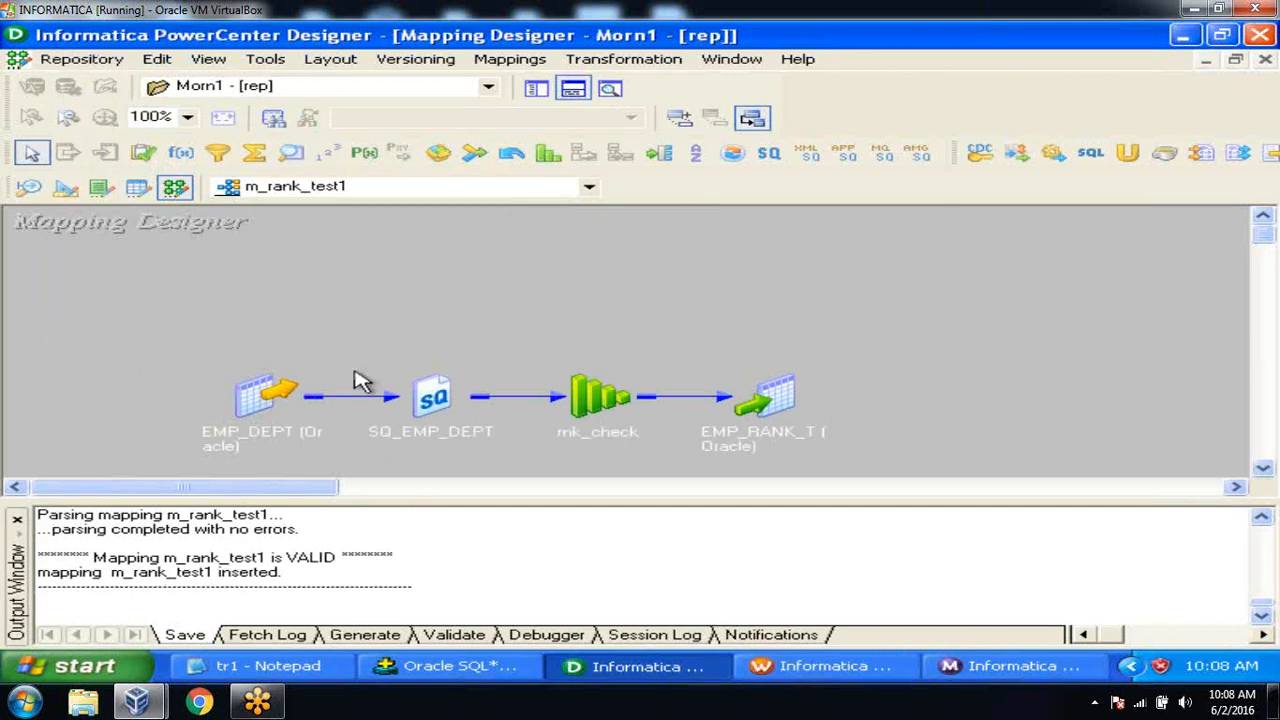
pyautogui.click(815, 666)
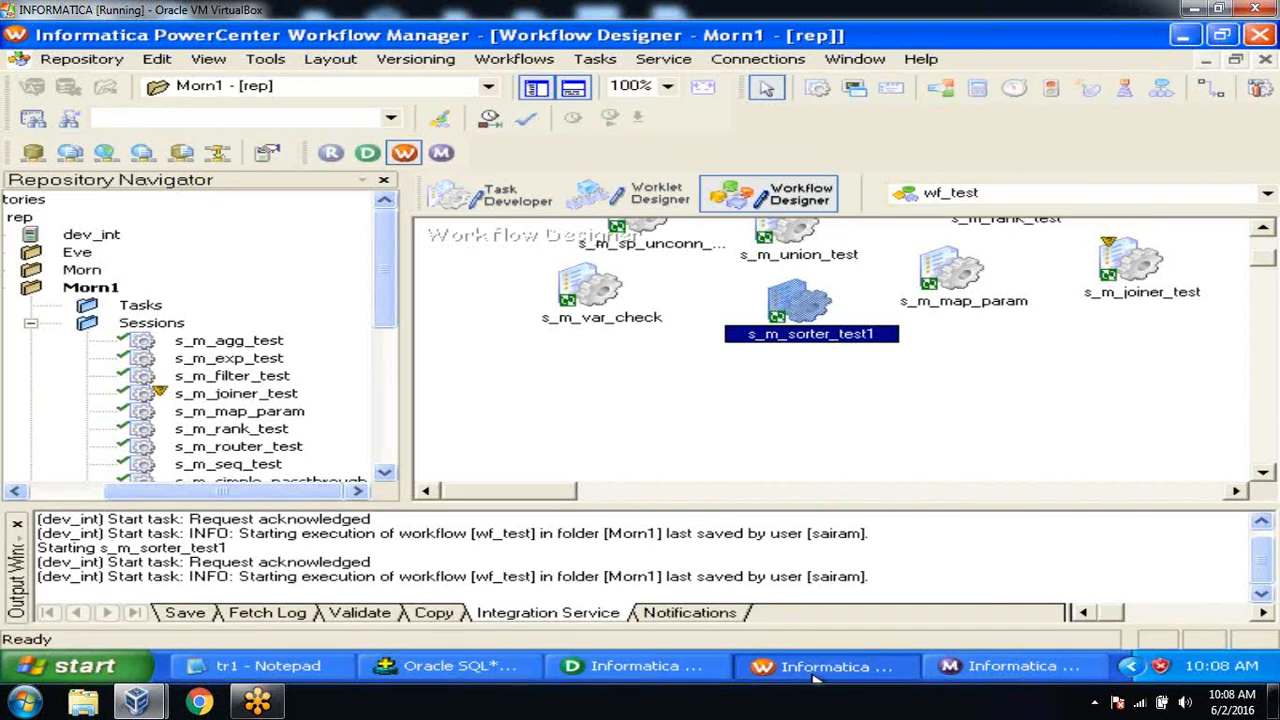
# Clear s_m_sorter_test1 off the Task Developer canvas.
pyautogui.click(509, 207)
pyautogui.rightClick(699, 268)
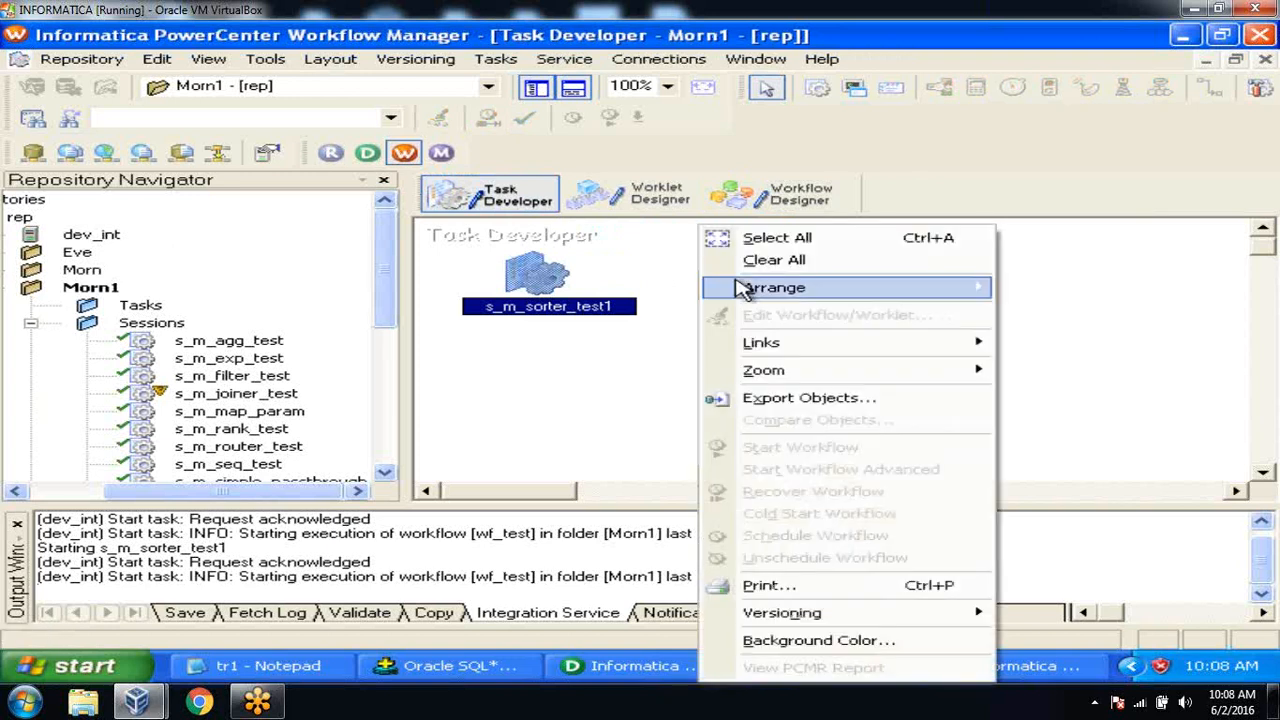
pyautogui.click(773, 260)
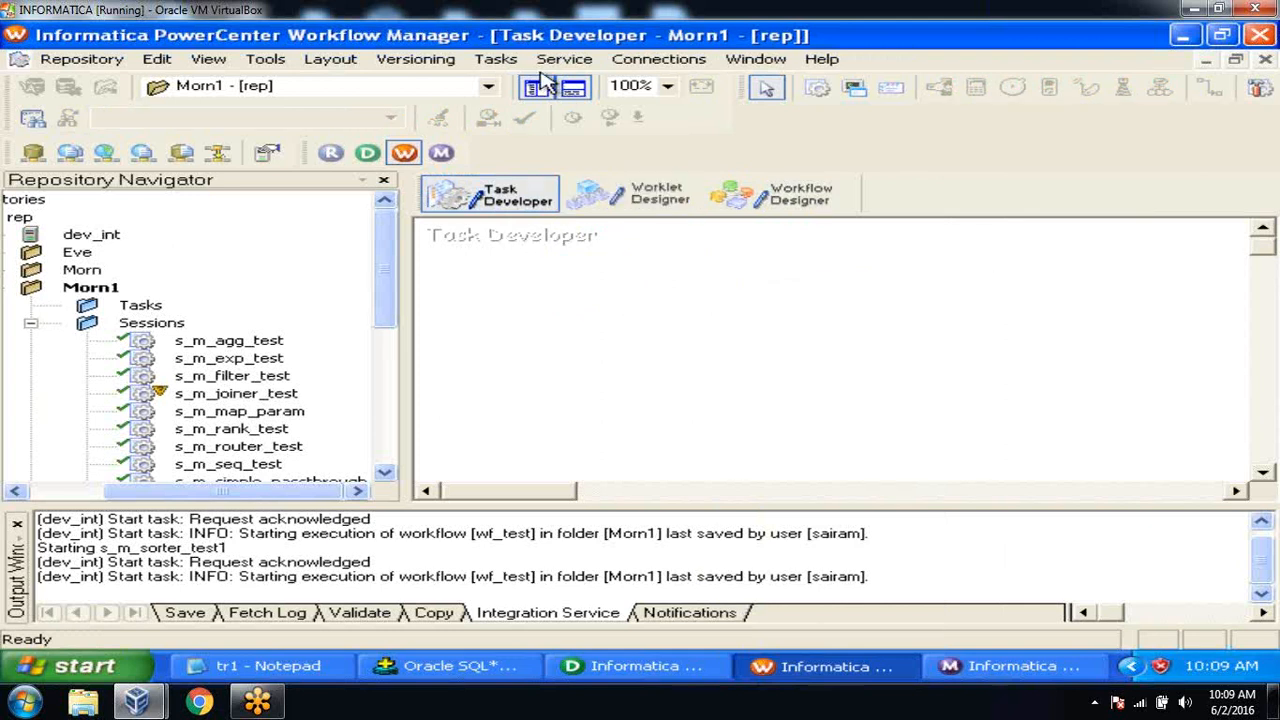
# Create a new session task named s_m_rank_test1 after a duplicate-name warning.
pyautogui.click(500, 60)
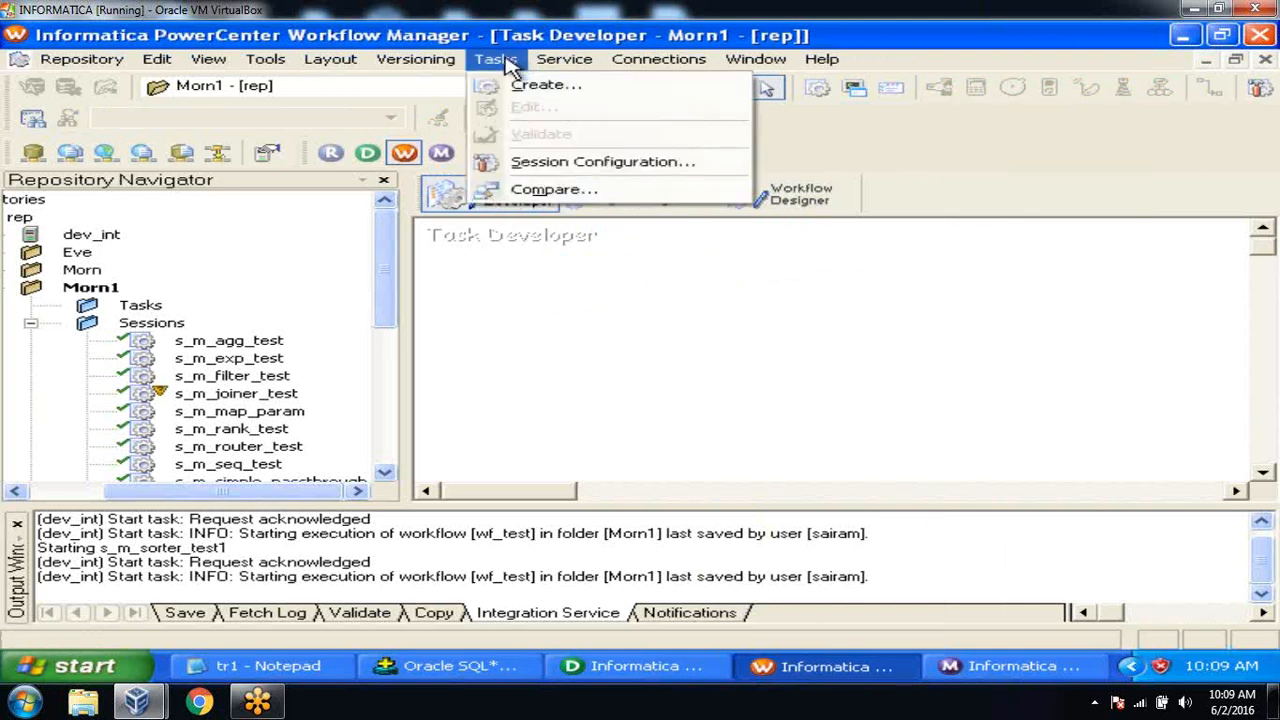
pyautogui.click(612, 88)
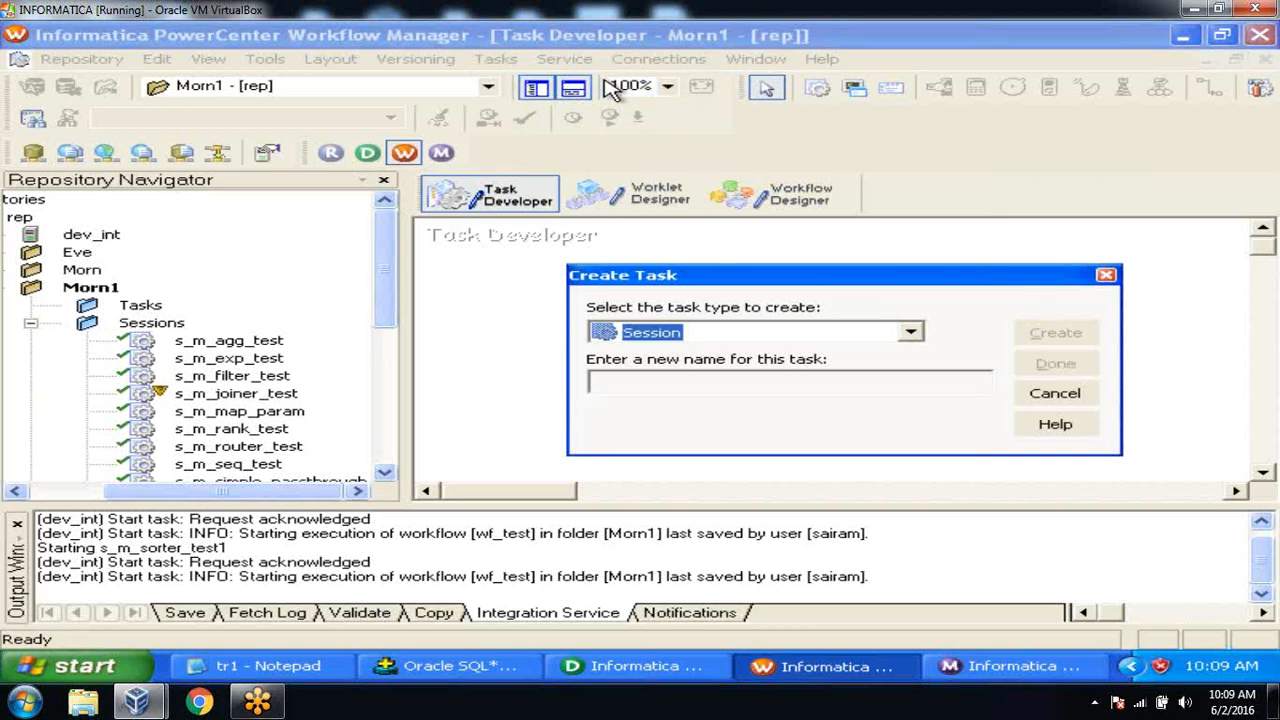
pyautogui.click(663, 380)
pyautogui.write('s_m_rank_test')
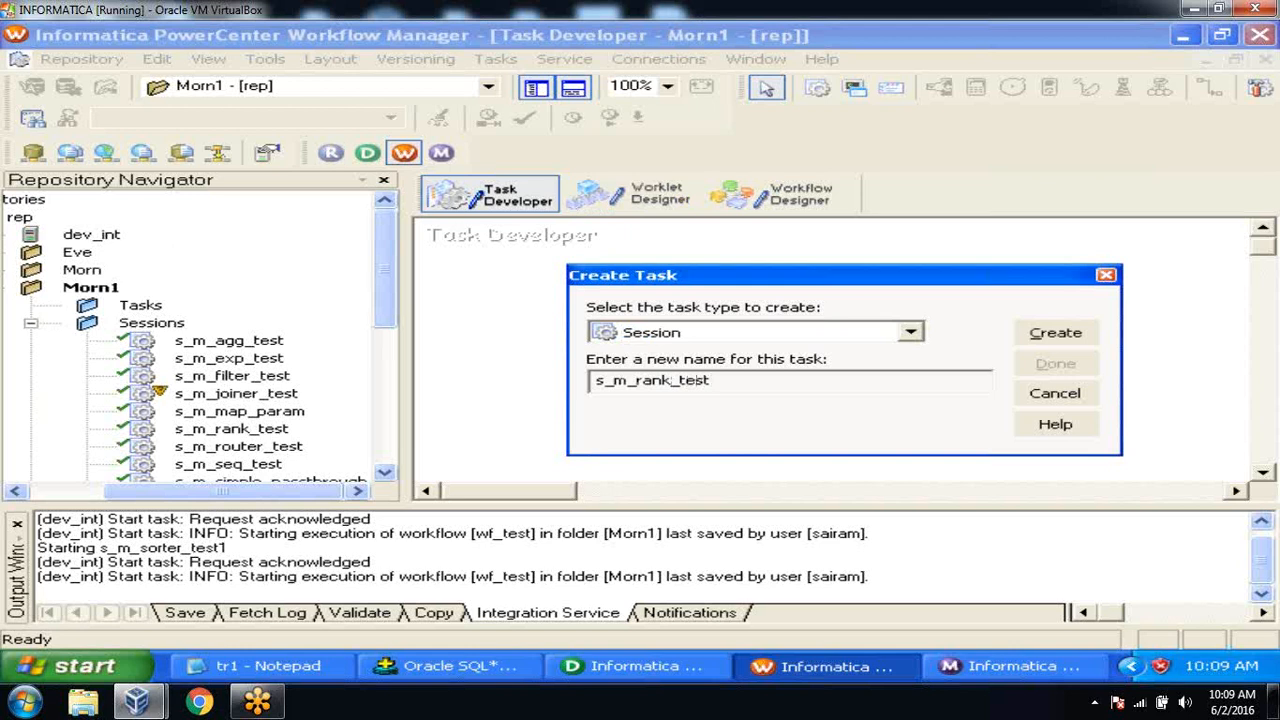
pyautogui.click(1075, 330)
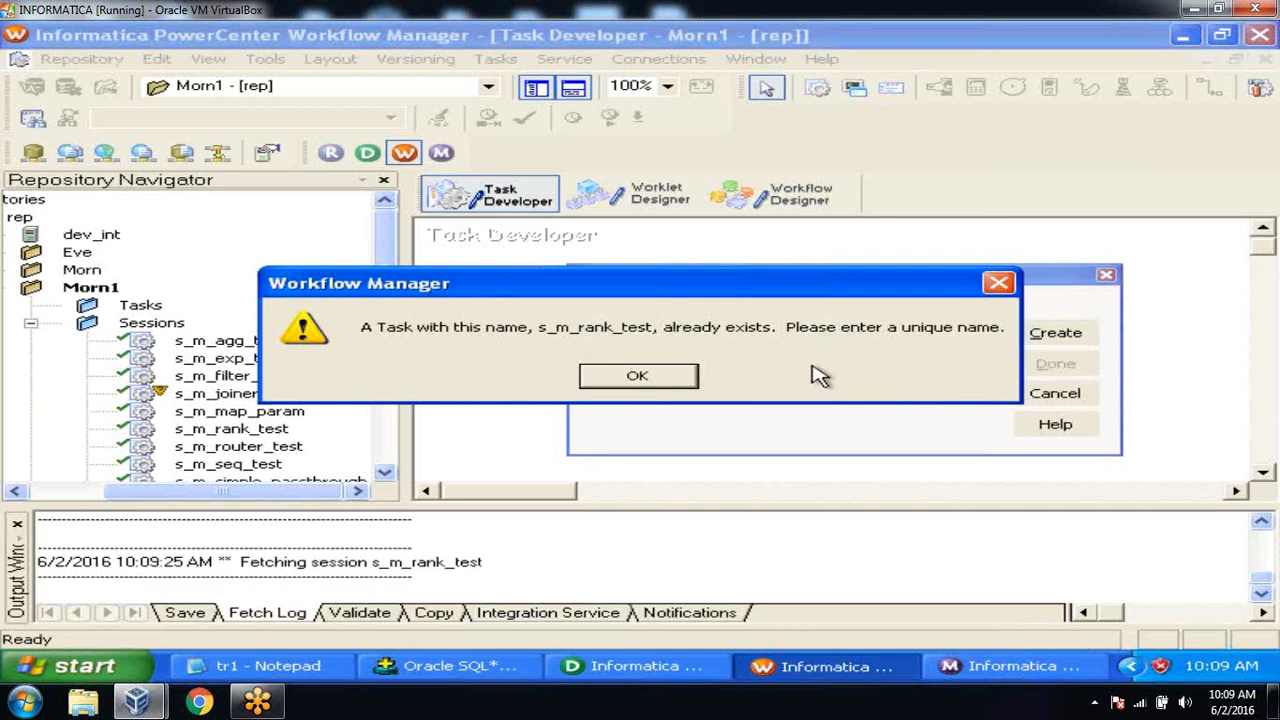
pyautogui.click(660, 385)
pyautogui.write('1')
pyautogui.click(1055, 332)
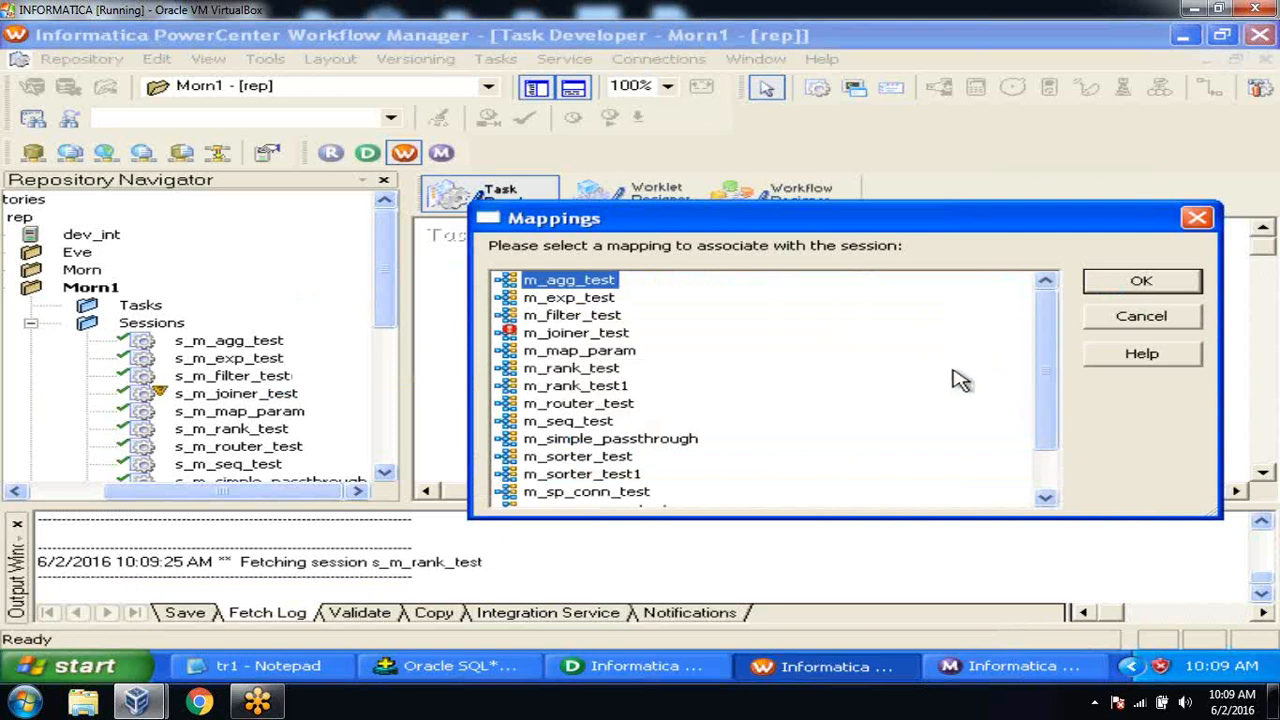
# Associate the new session with mapping m_rank_test1.
pyautogui.click(612, 474)
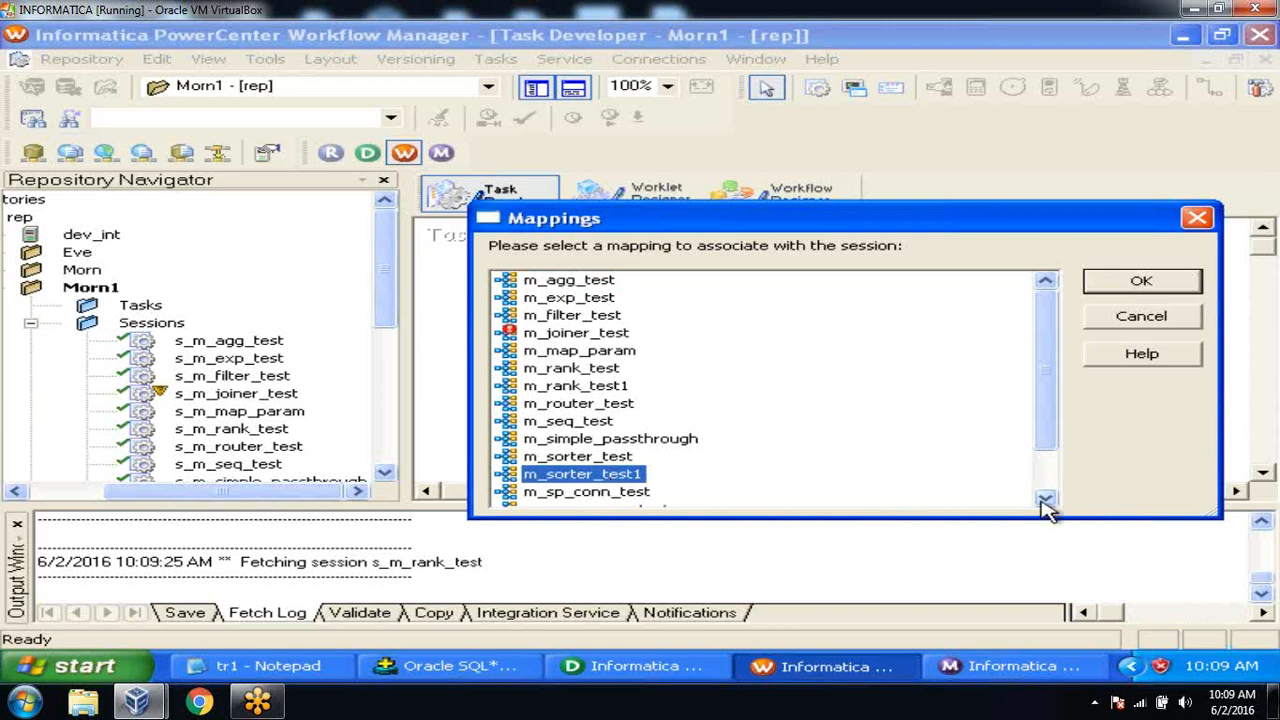
pyautogui.scroll(-1, 1045, 498)
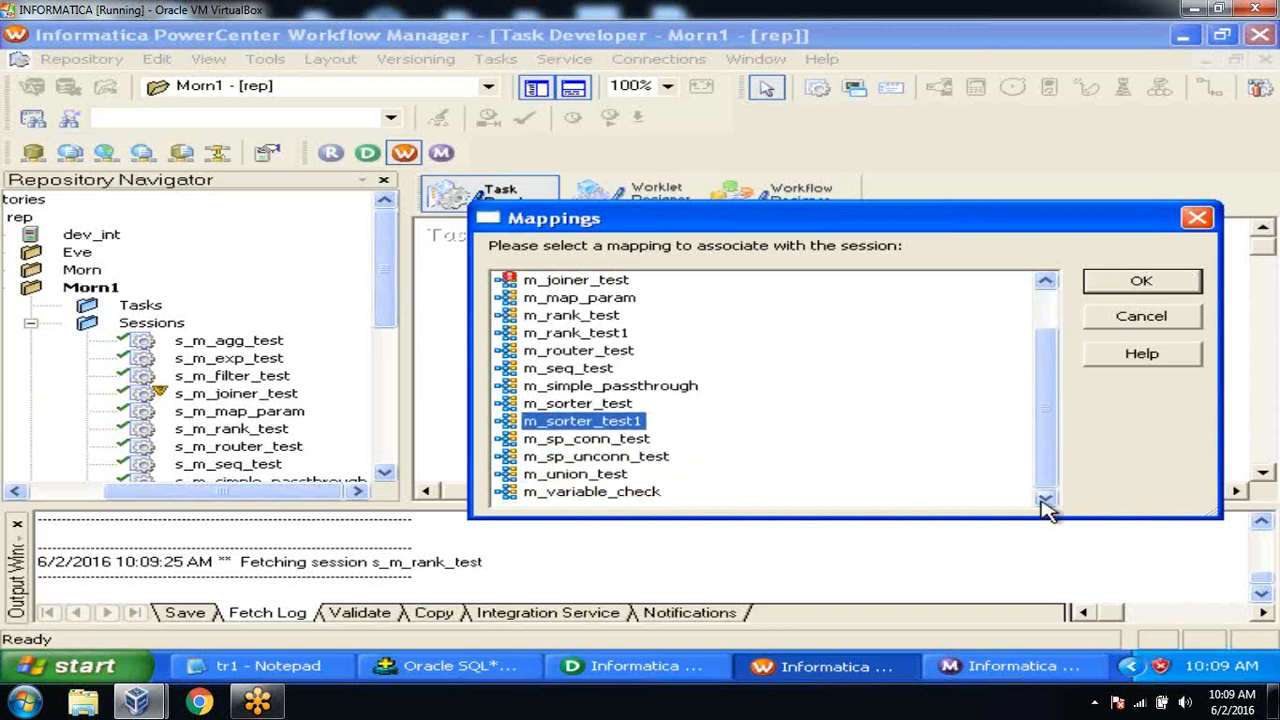
pyautogui.click(608, 333)
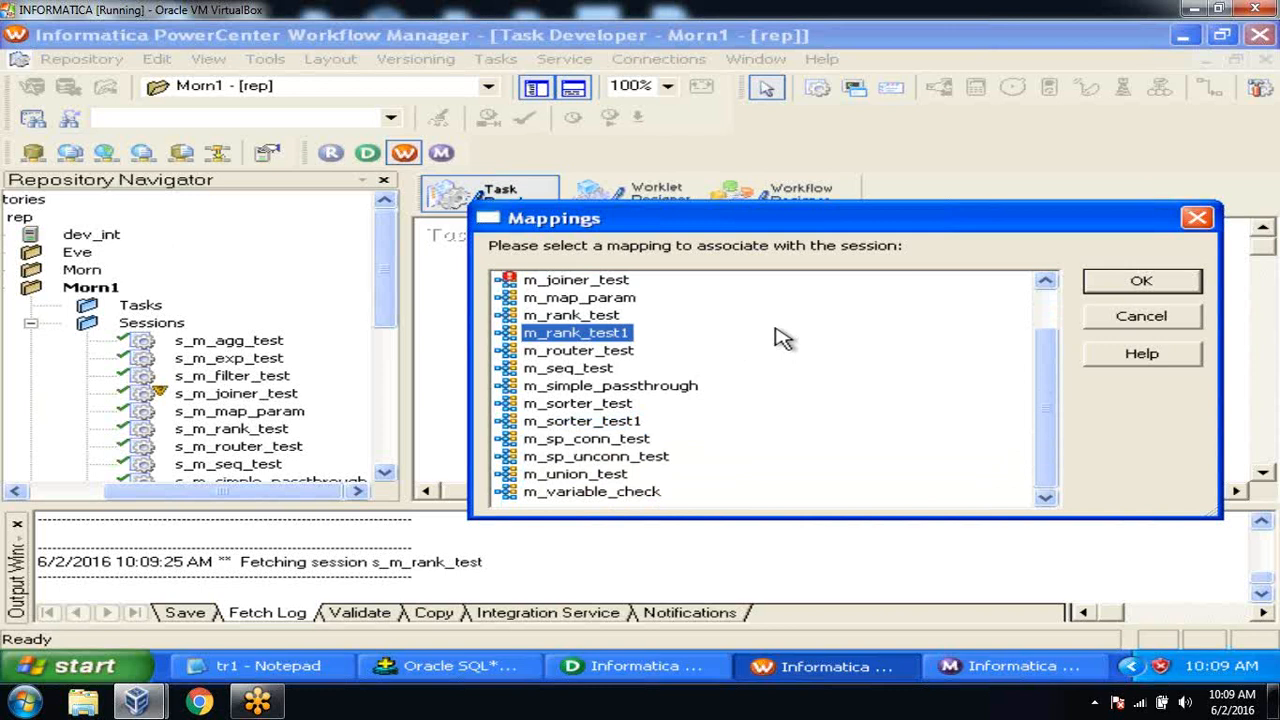
pyautogui.click(1112, 283)
pyautogui.click(1072, 365)
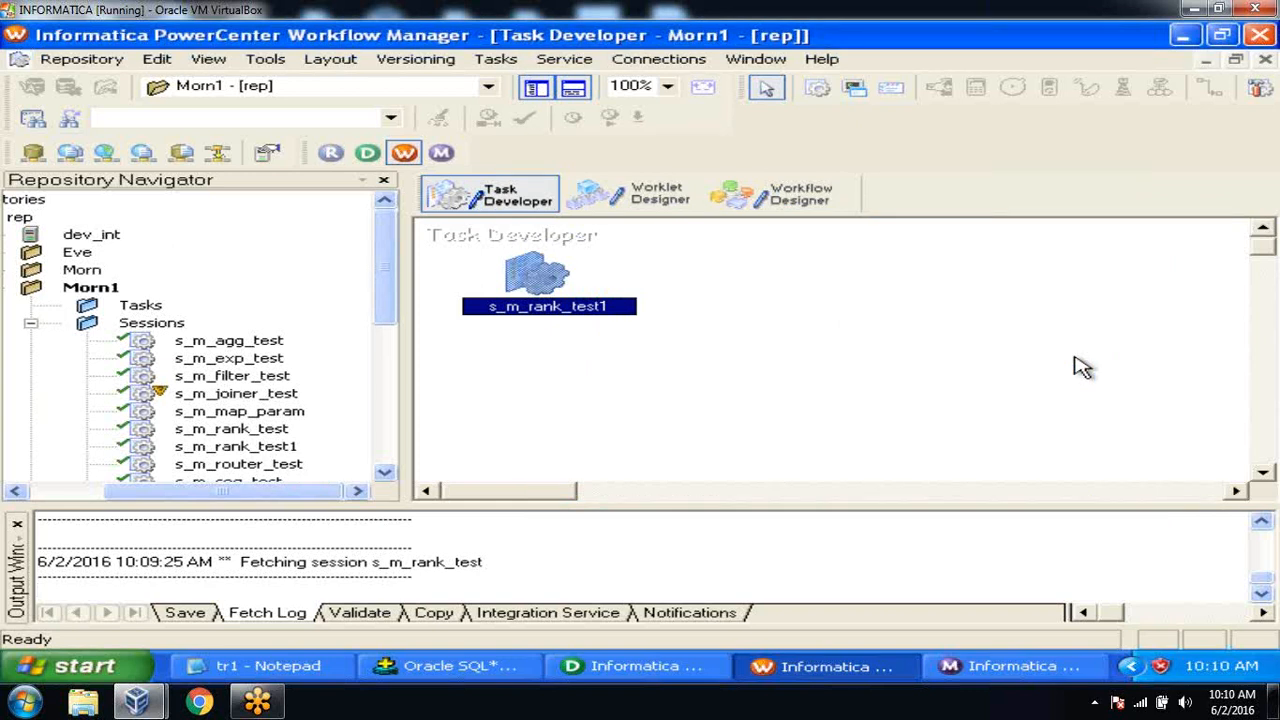
pyautogui.doubleClick(548, 275)
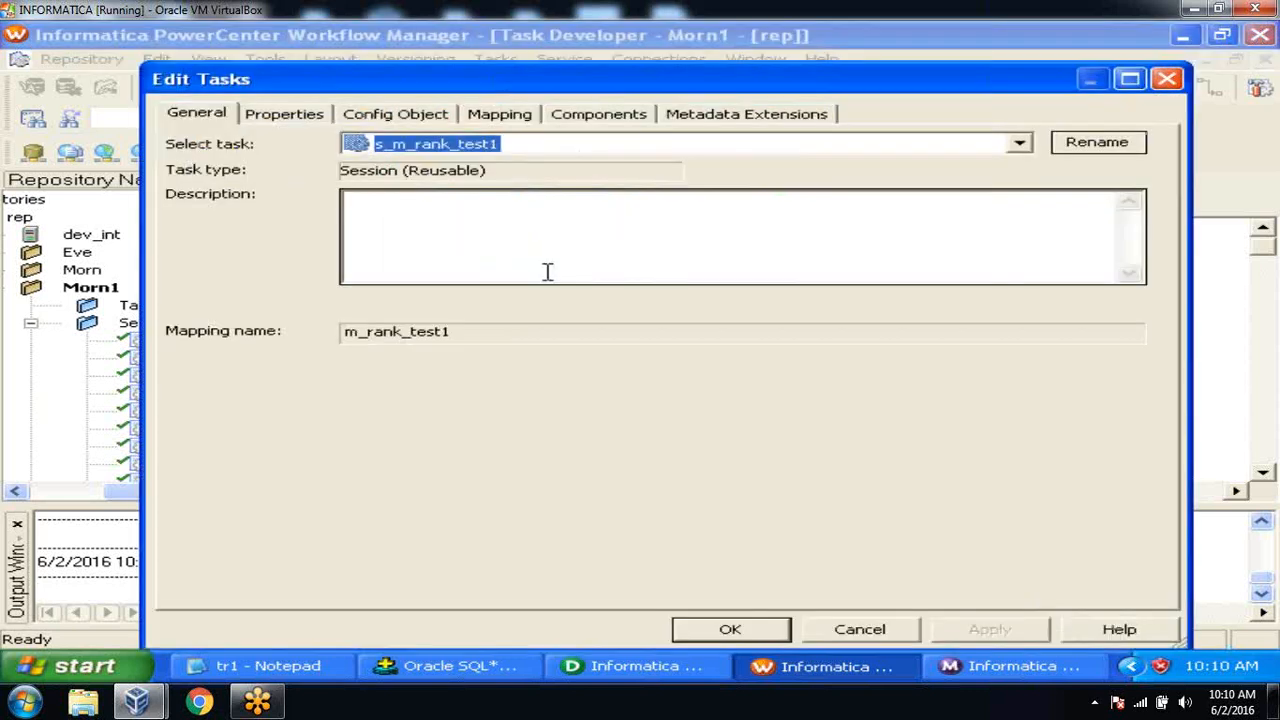
pyautogui.click(500, 116)
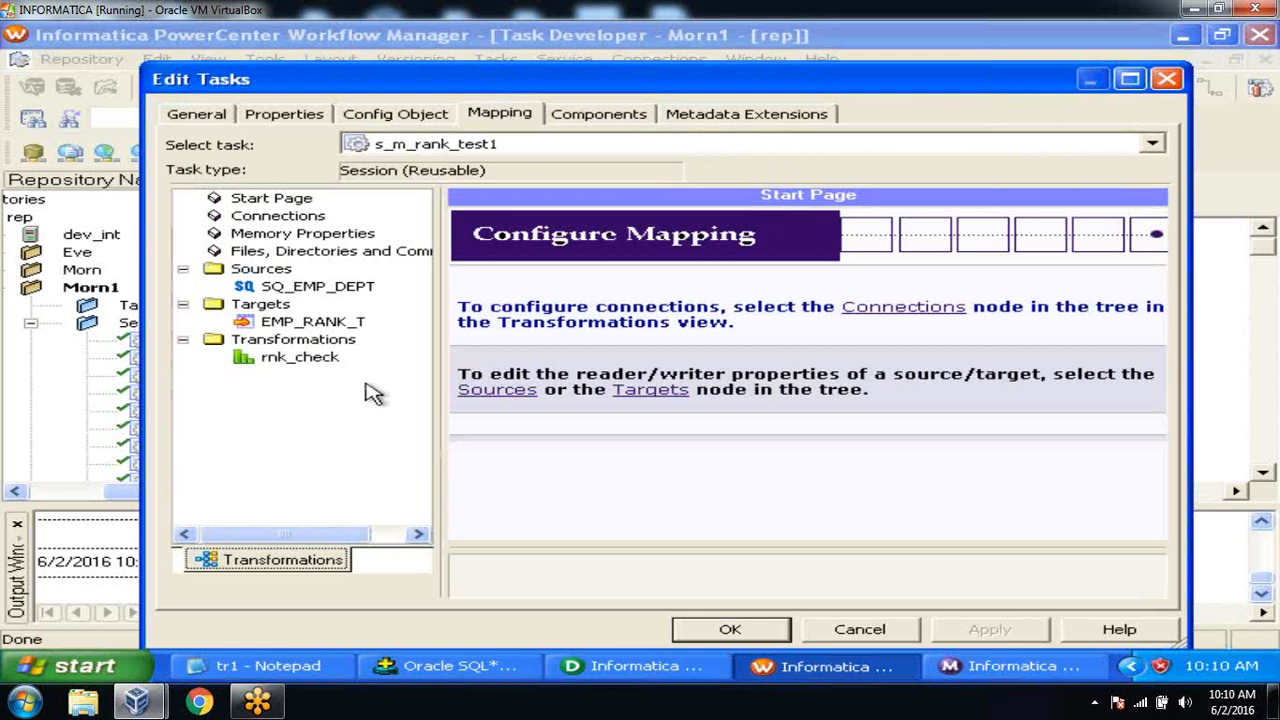
pyautogui.click(340, 289)
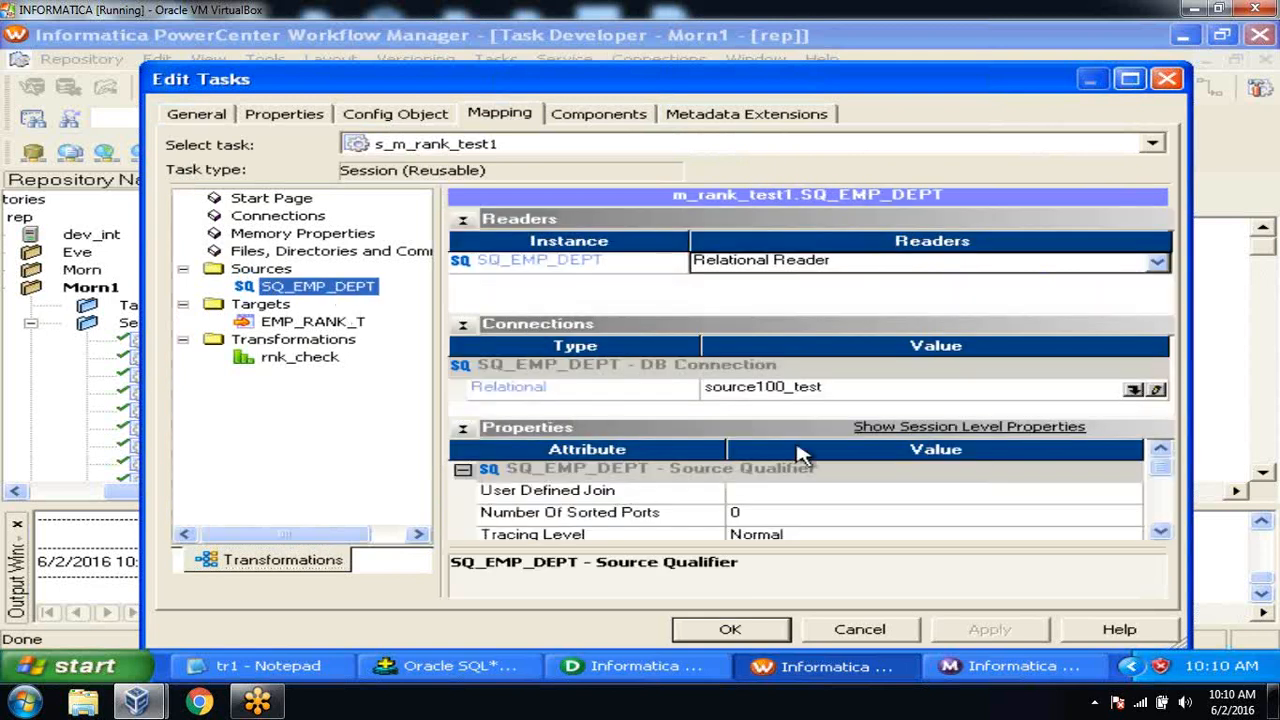
pyautogui.click(1134, 389)
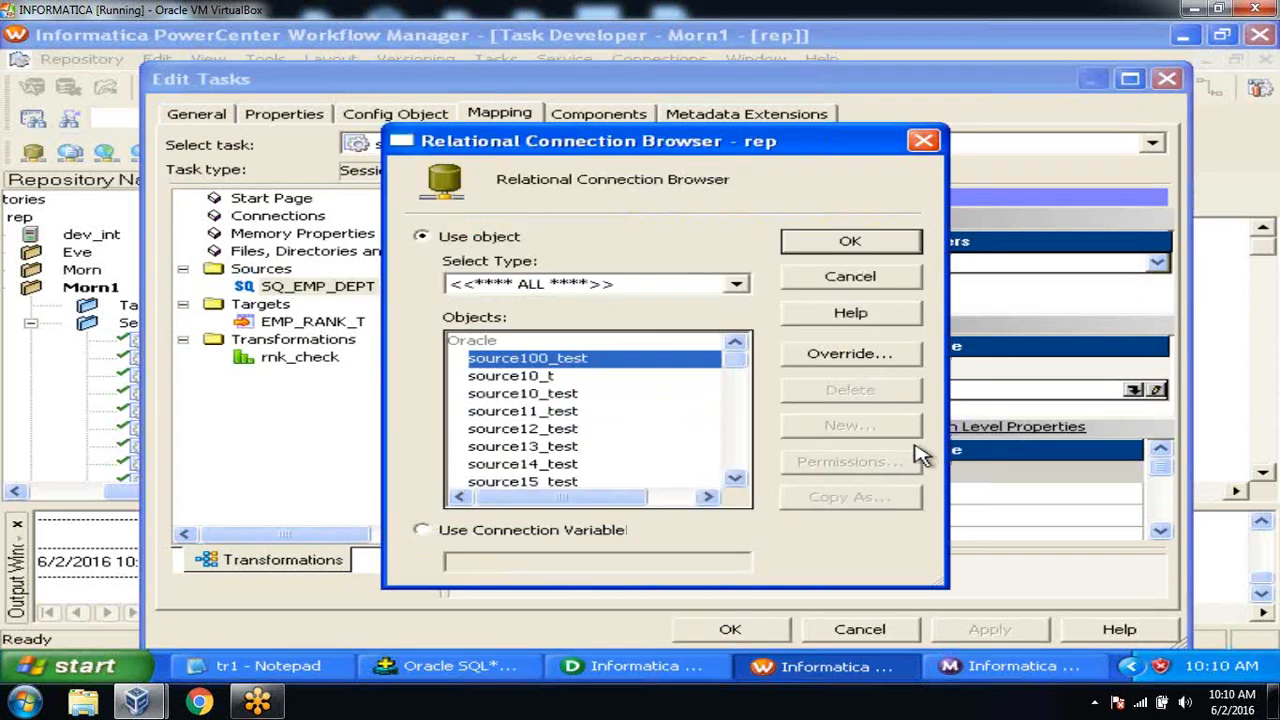
pyautogui.click(740, 478)
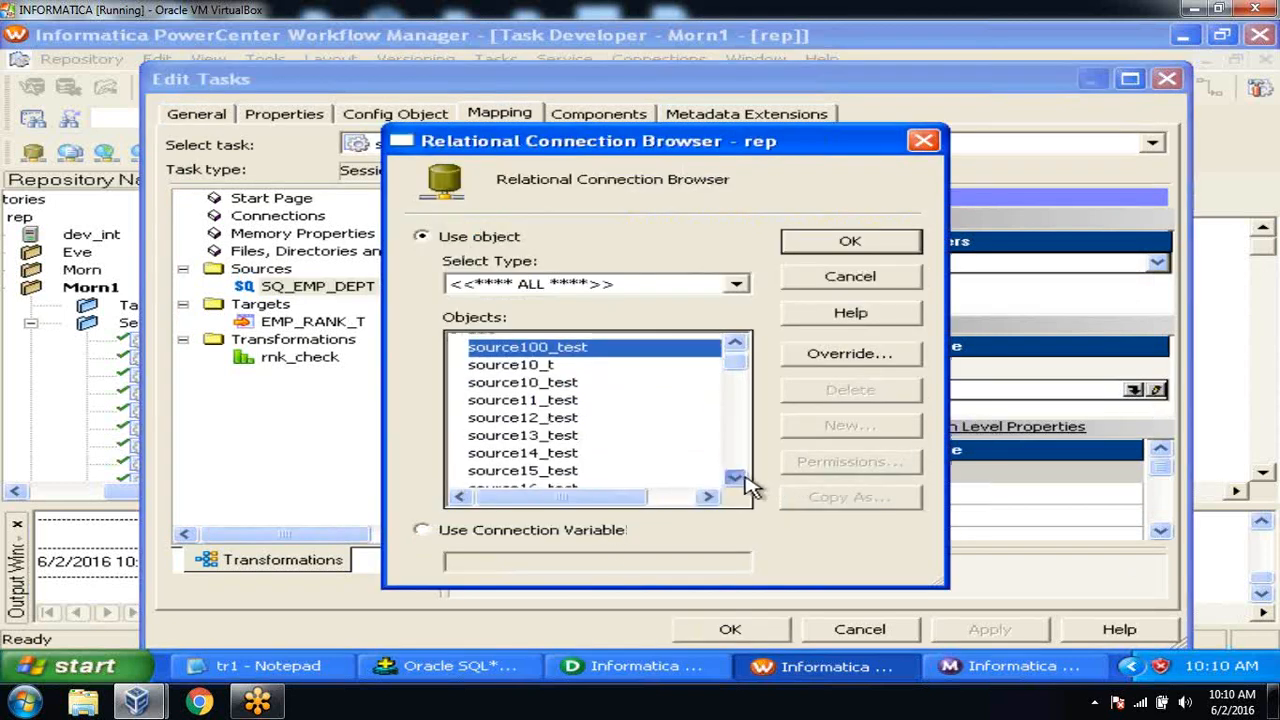
pyautogui.click(744, 479)
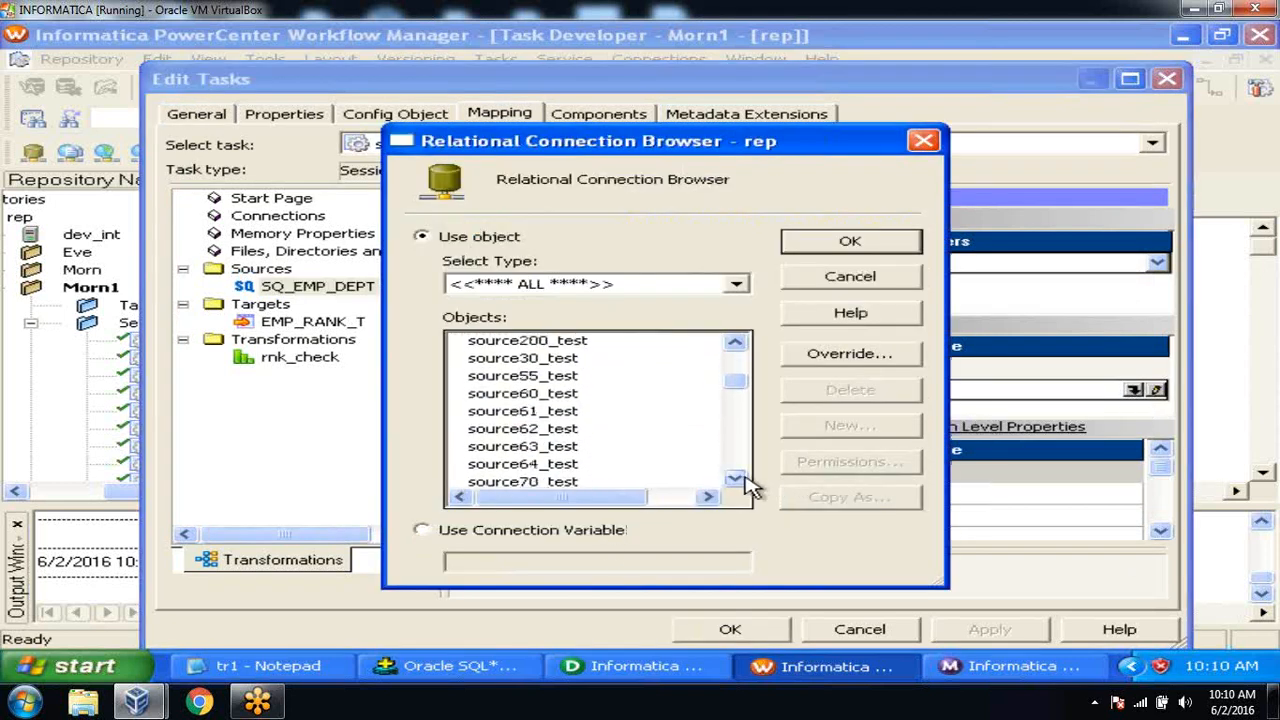
pyautogui.click(578, 432)
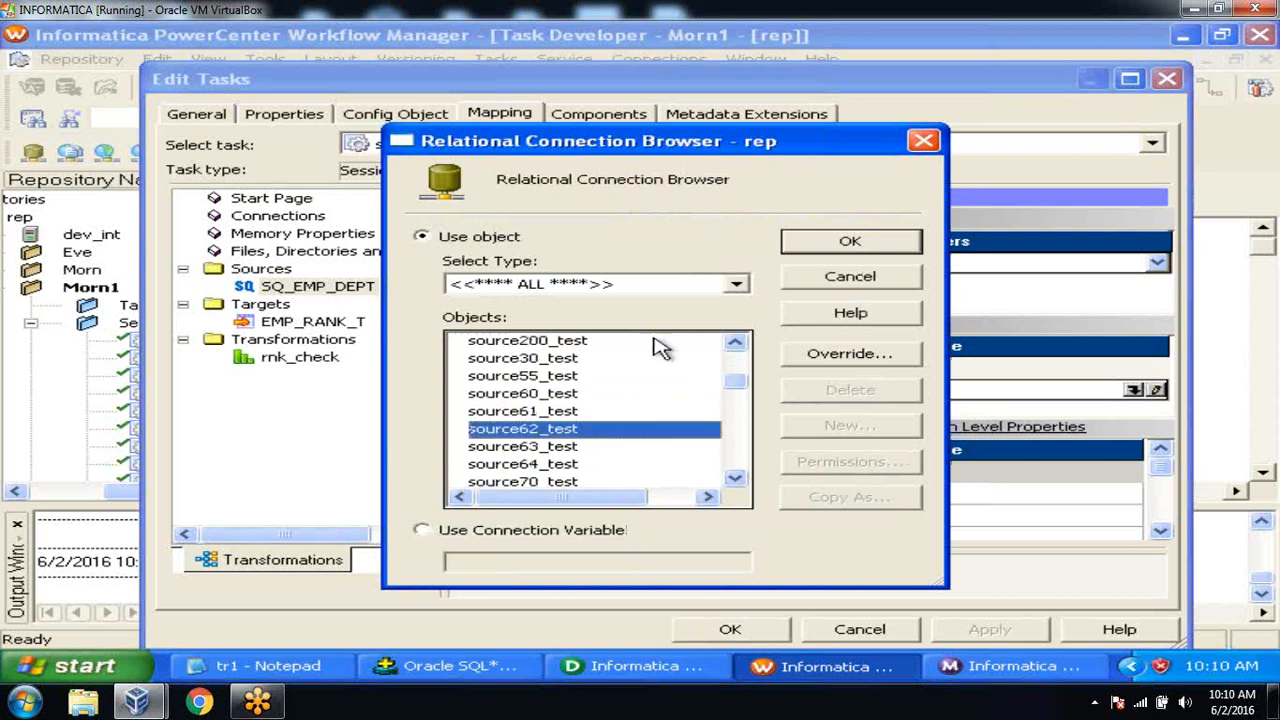
pyautogui.click(790, 248)
pyautogui.click(318, 322)
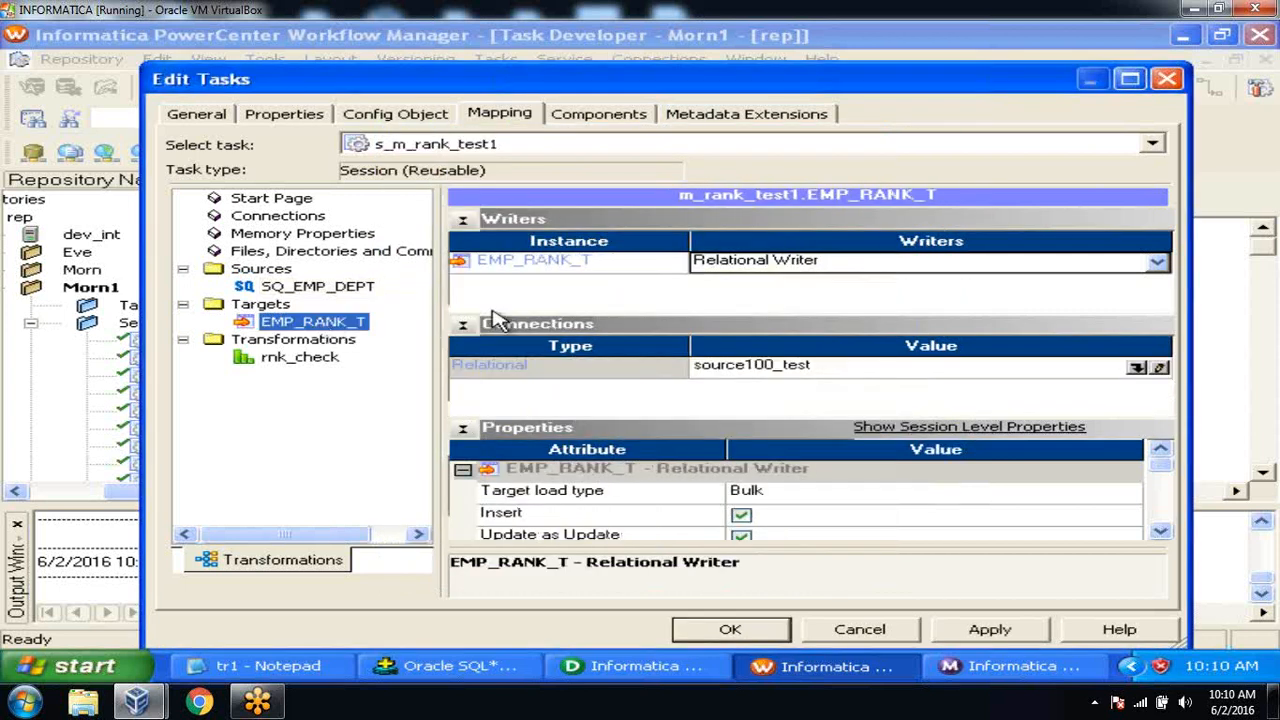
pyautogui.click(1137, 368)
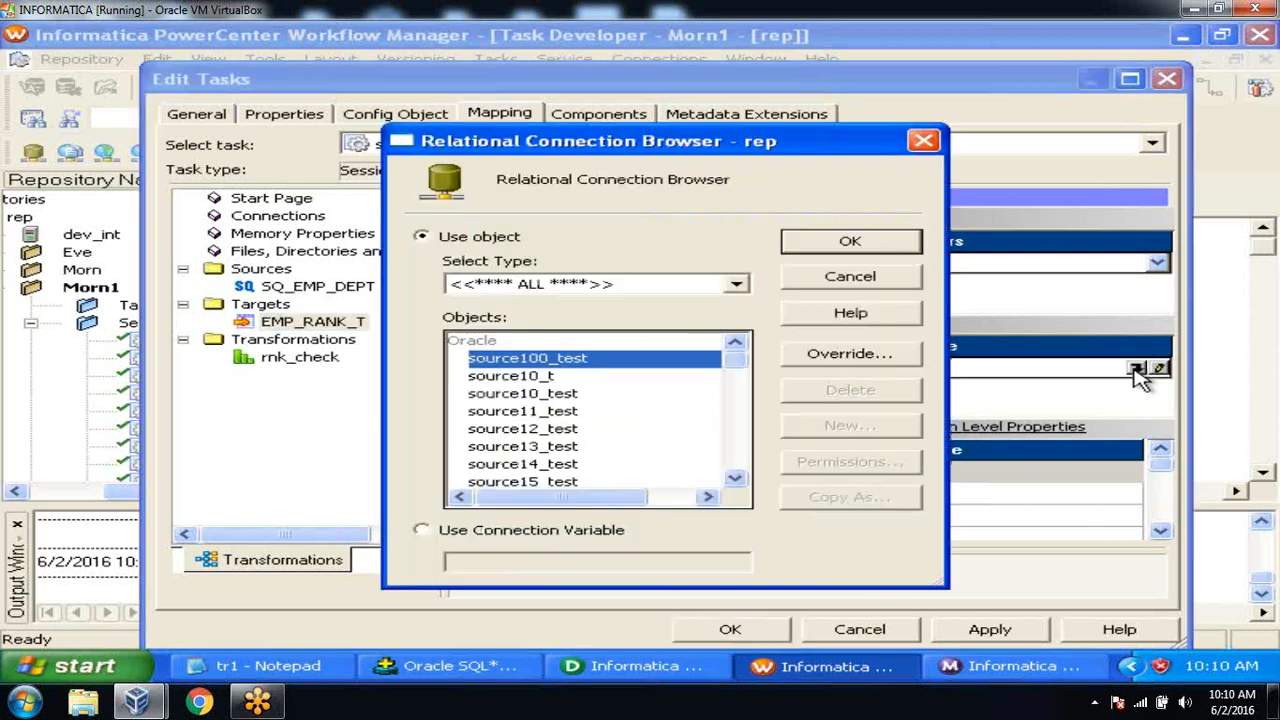
pyautogui.scroll(-2, 734, 477)
pyautogui.scroll(-2, 734, 477)
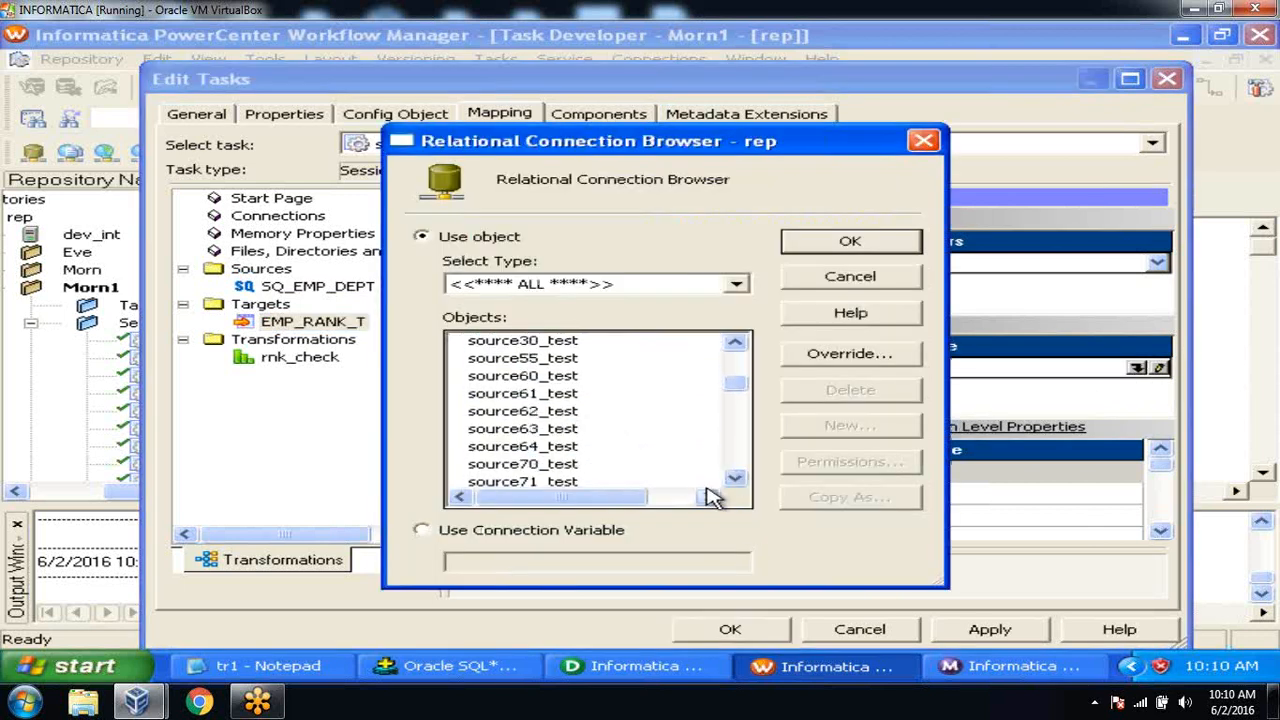
pyautogui.scroll(-5, 735, 478)
pyautogui.scroll(-3, 735, 478)
pyautogui.click(735, 478)
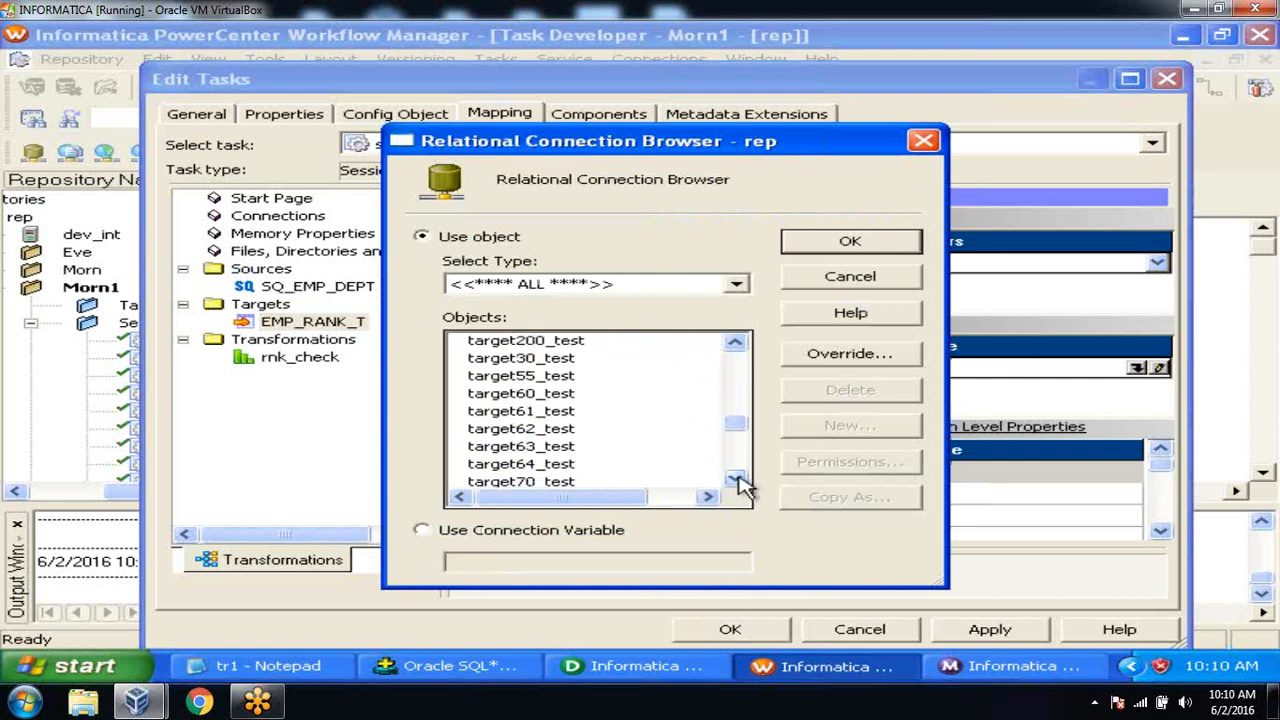
pyautogui.click(560, 427)
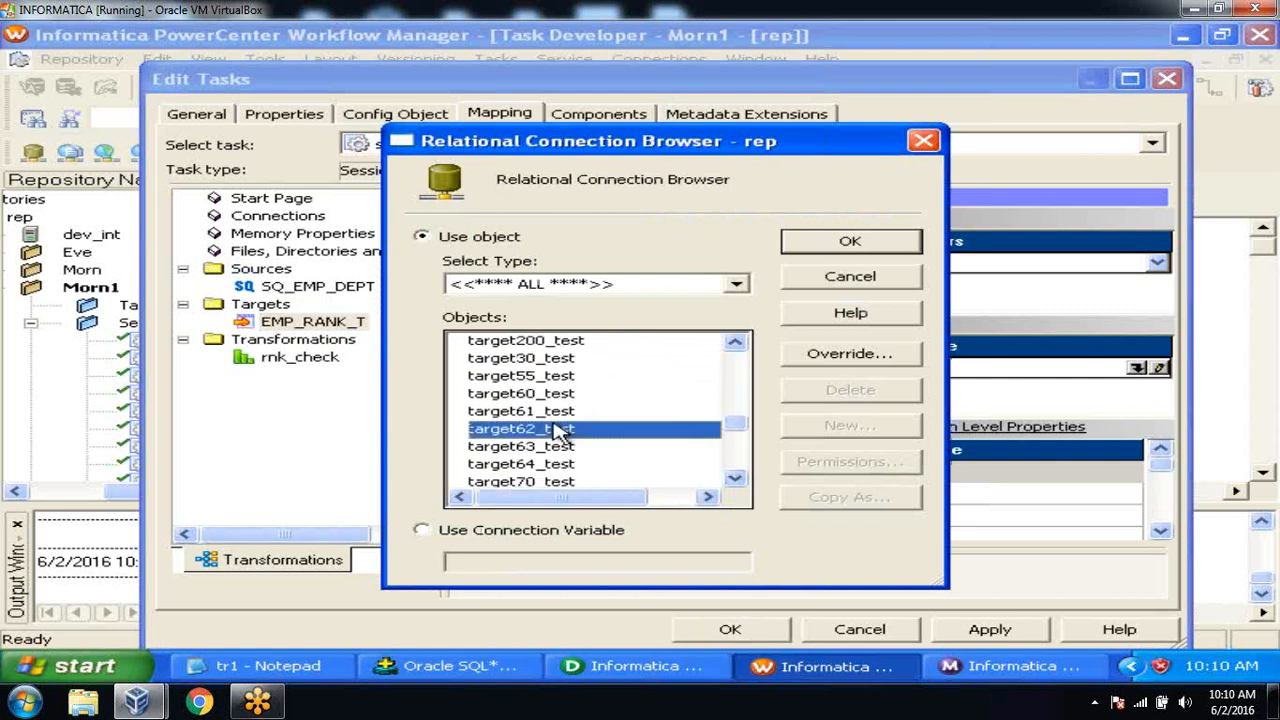
pyautogui.click(828, 245)
pyautogui.click(965, 630)
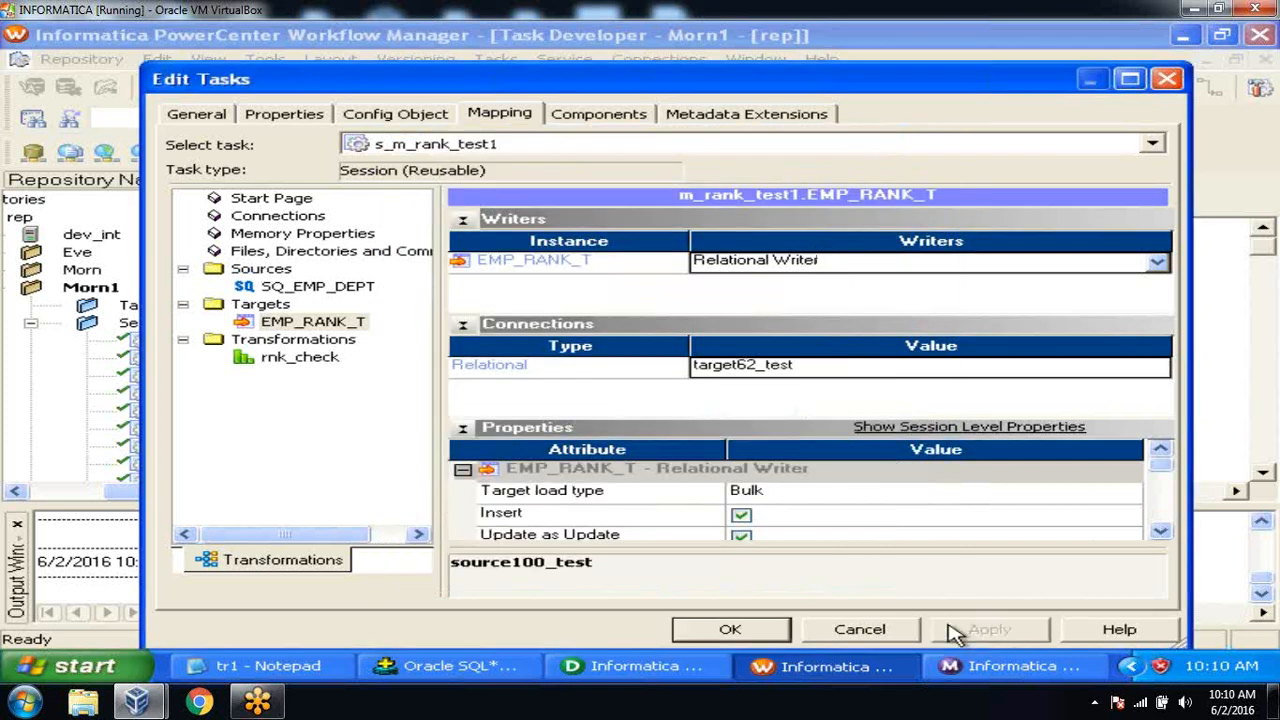
pyautogui.click(733, 630)
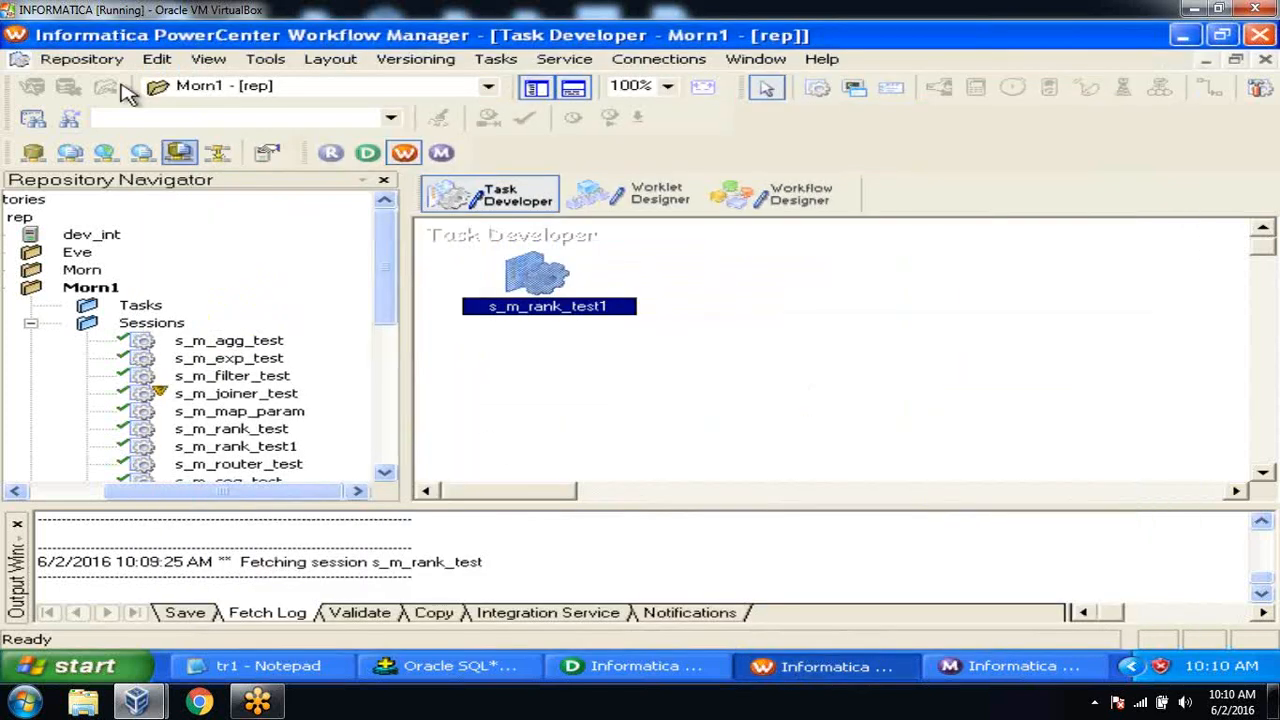
pyautogui.click(85, 60)
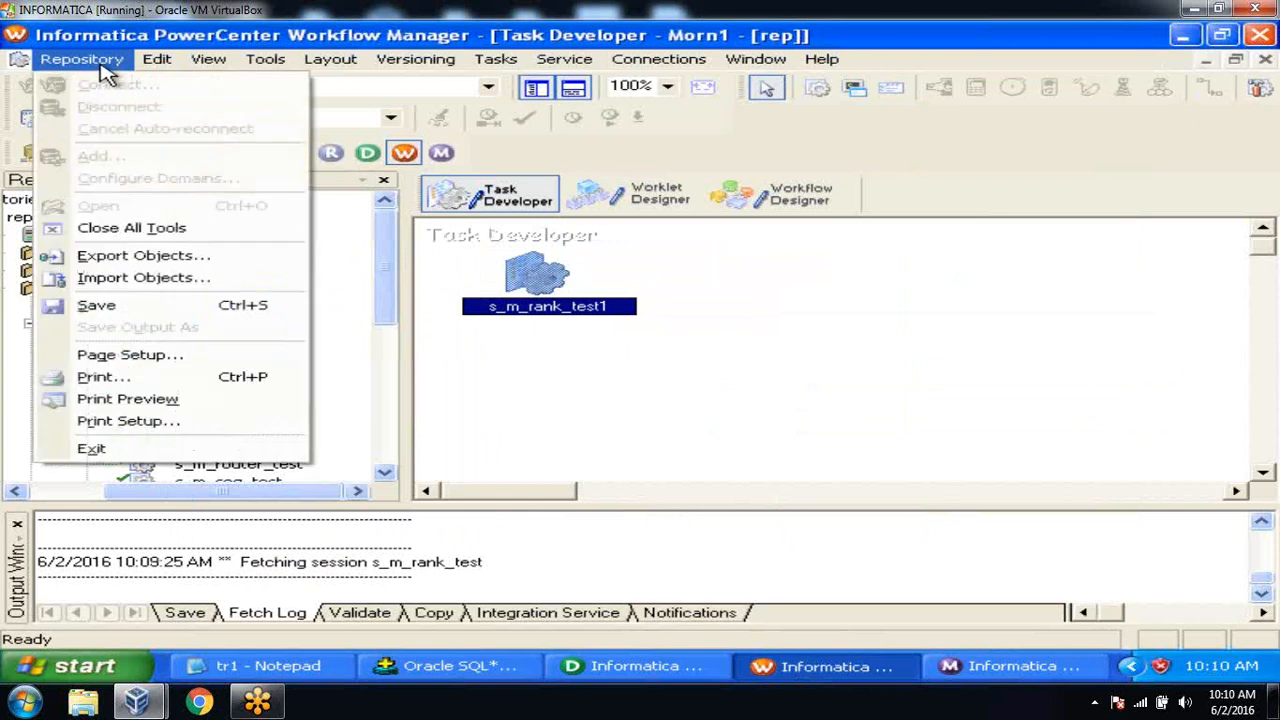
pyautogui.click(119, 306)
# Add session s_m_rank_test1 to the wf_test workflow in Workflow Designer.
pyautogui.click(17, 523)
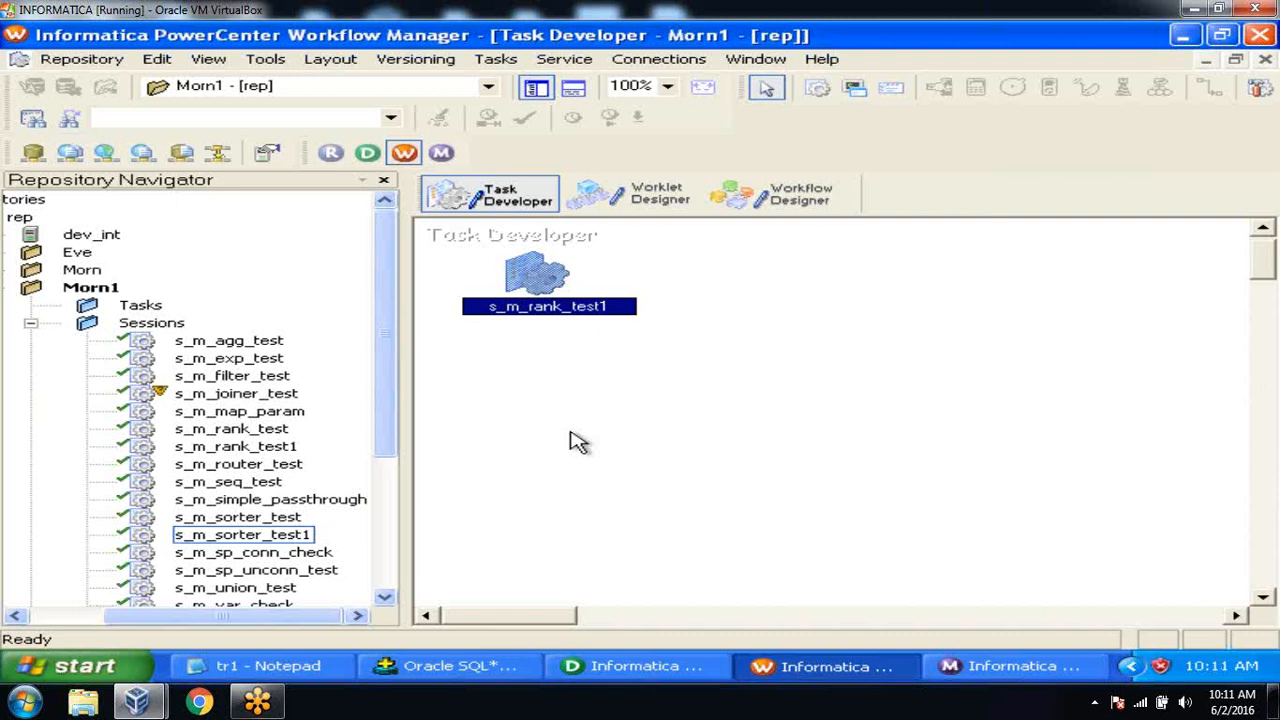
pyautogui.click(806, 206)
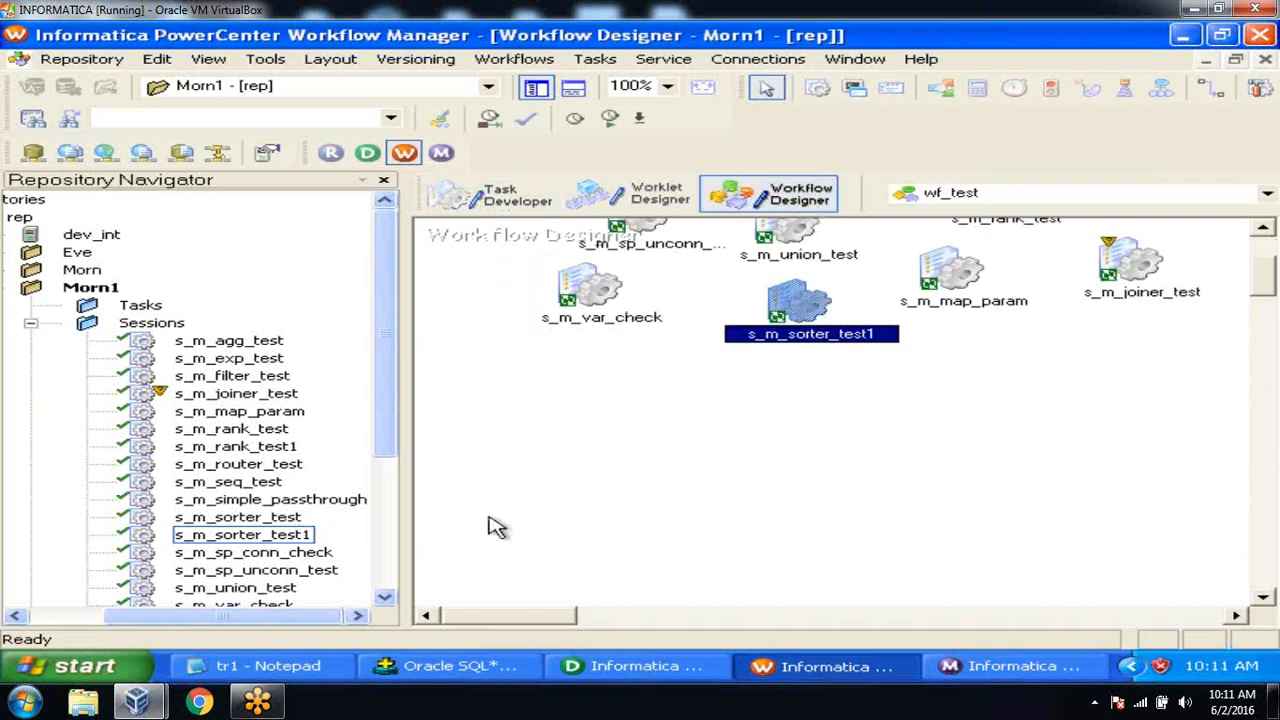
pyautogui.moveTo(391, 418); pyautogui.dragTo(397, 486)
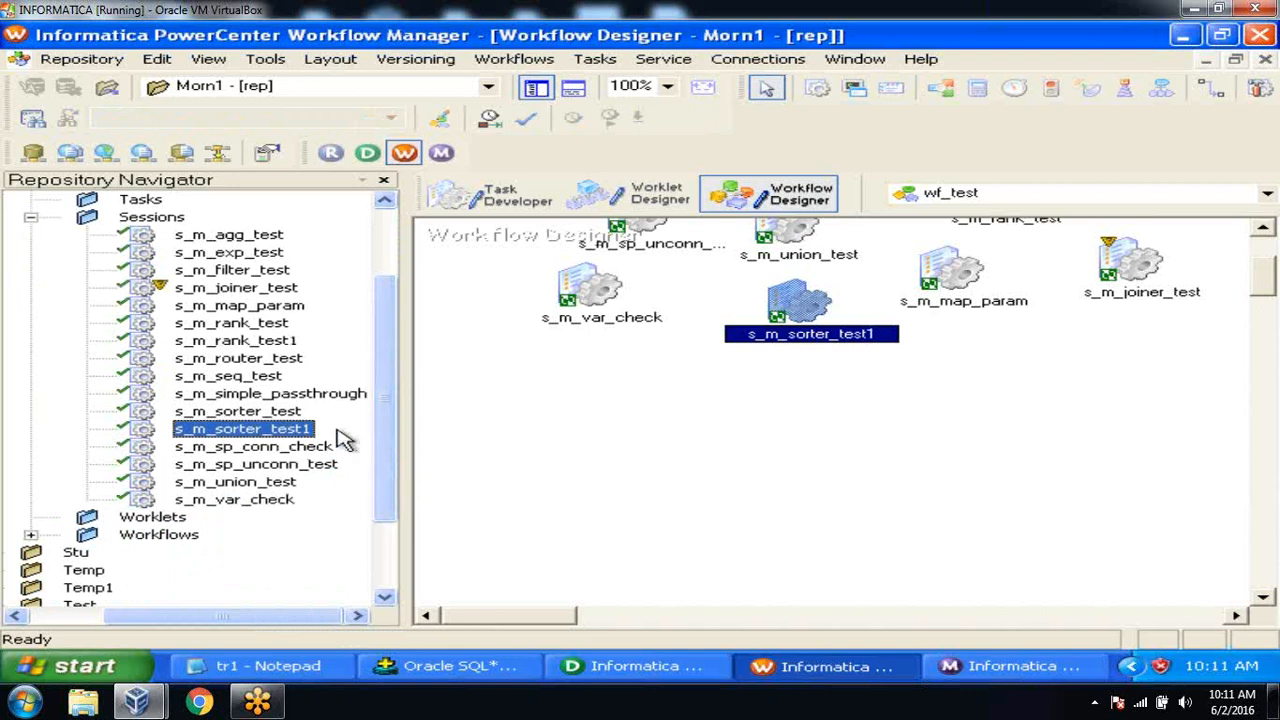
pyautogui.moveTo(285, 345); pyautogui.dragTo(1058, 335)
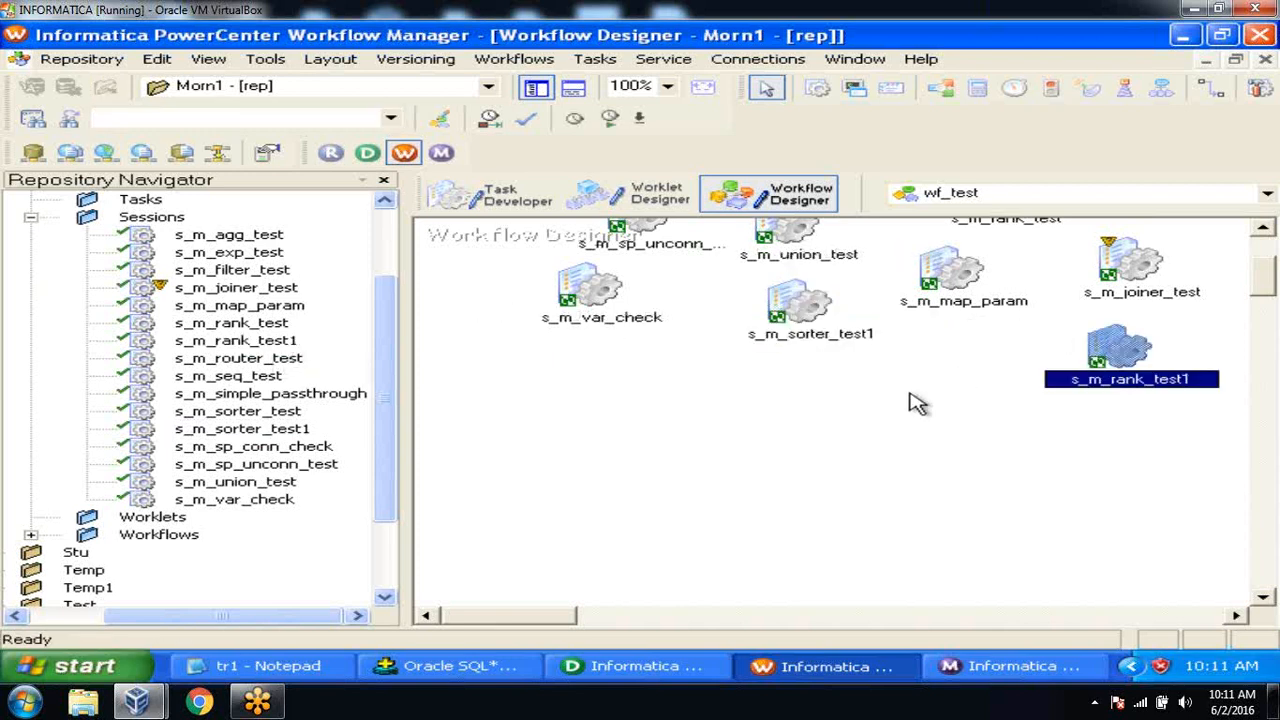
# Save the wf_test workflow and start the s_m_rank_test1 task.
pyautogui.click(62, 60)
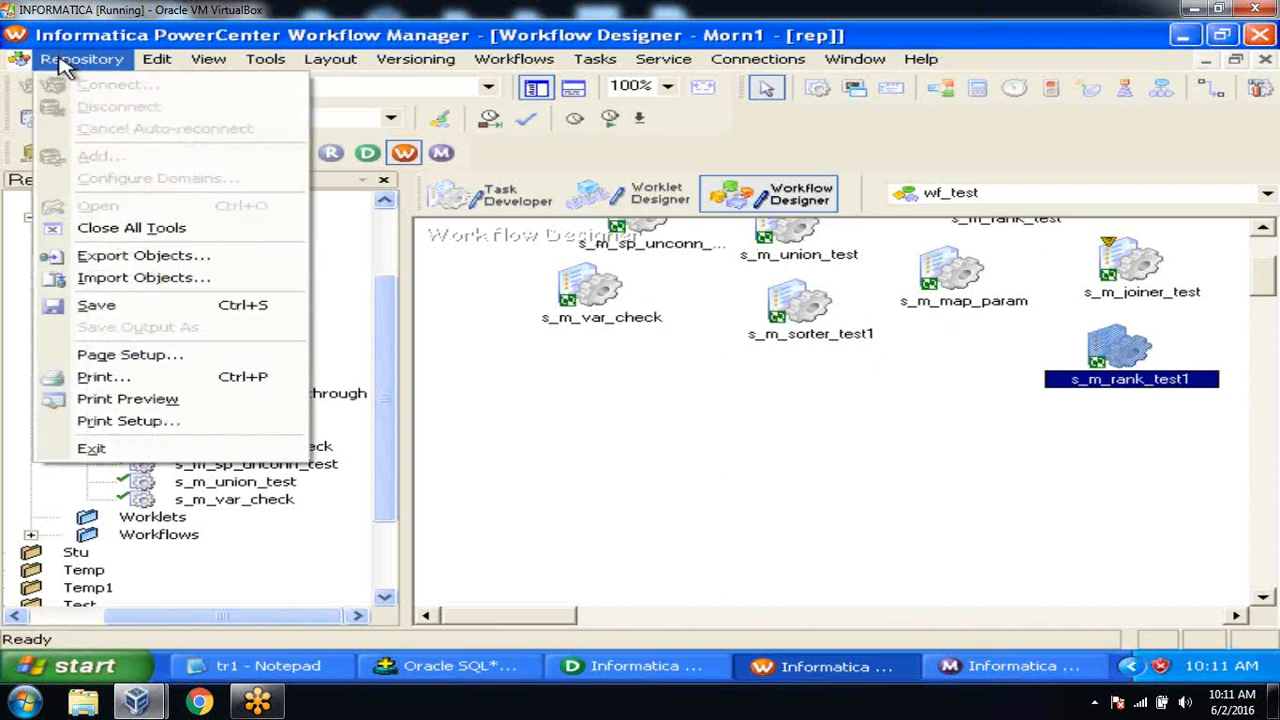
pyautogui.click(96, 305)
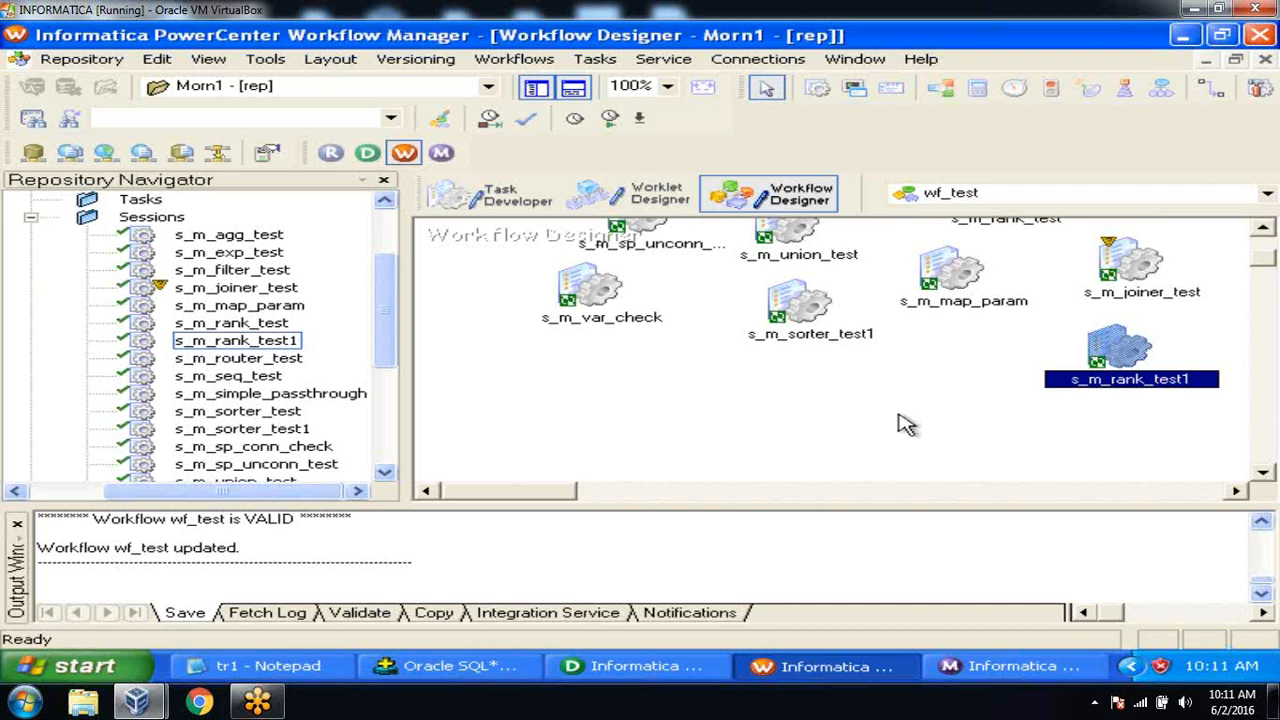
pyautogui.rightClick(1130, 355)
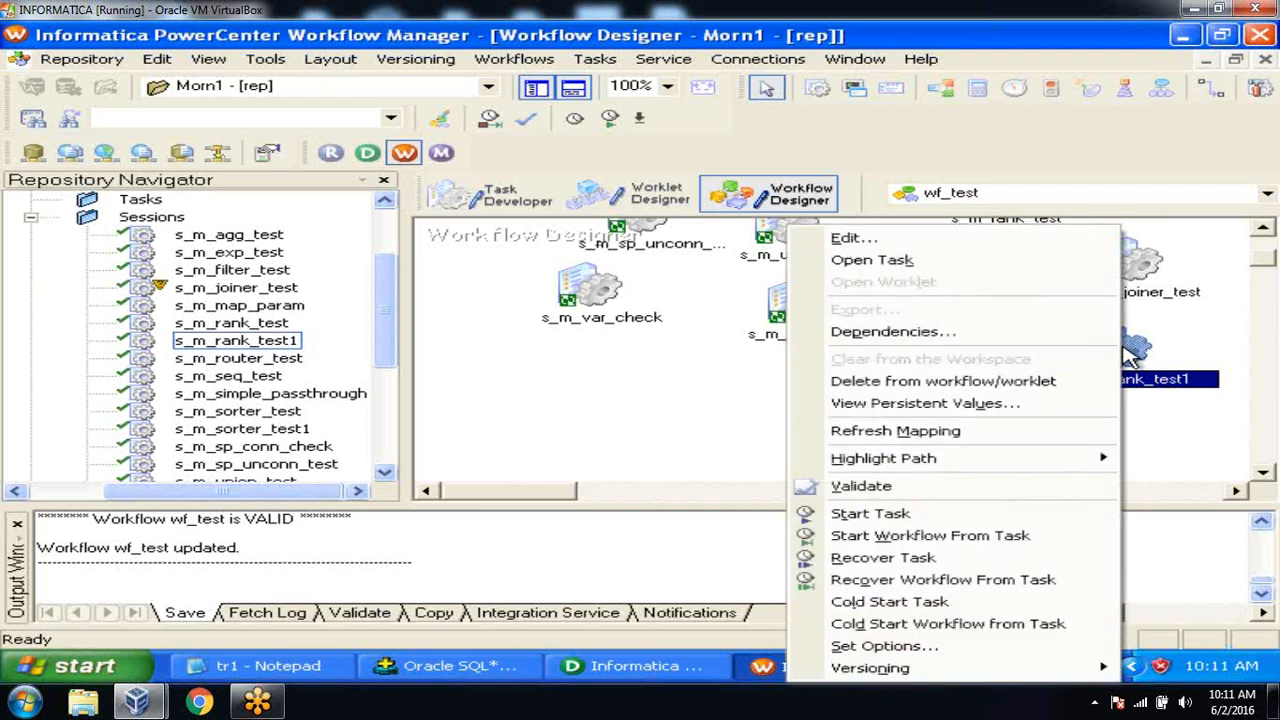
pyautogui.click(1045, 524)
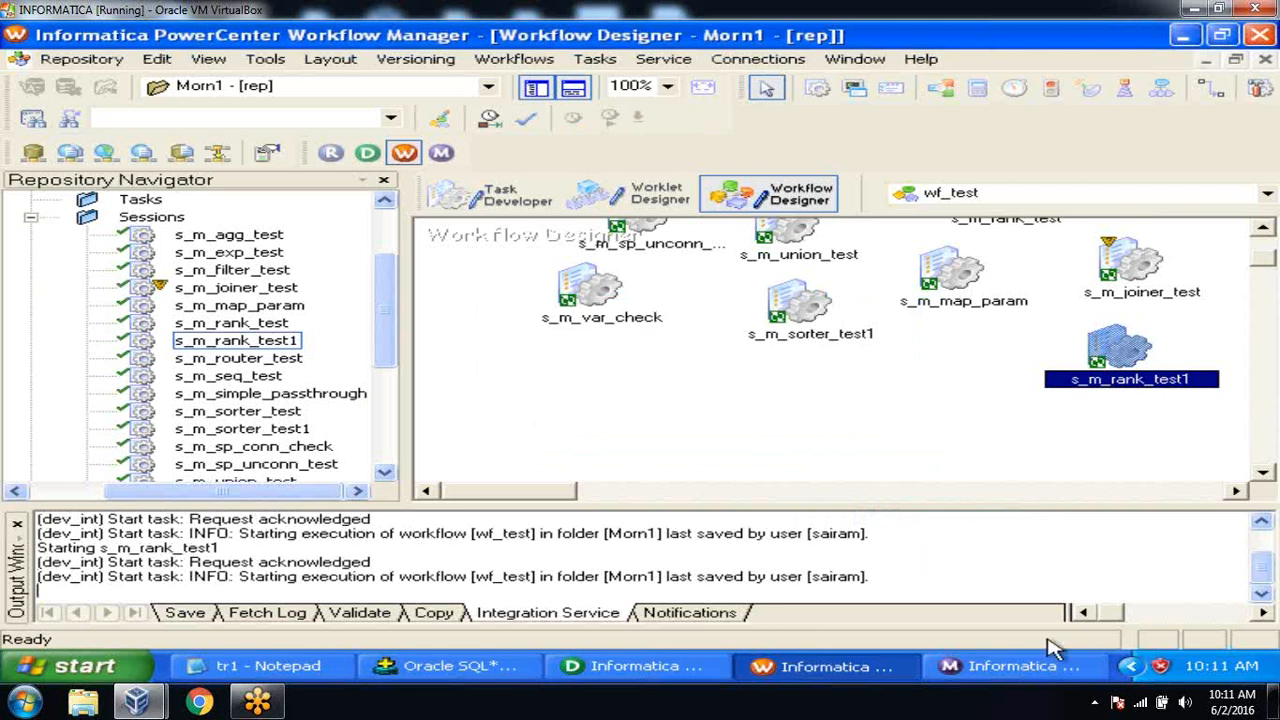
# View s_m_rank_test1's run properties in Workflow Monitor, showing 5 rows loaded into EMP_RANK_T.
pyautogui.click(1022, 666)
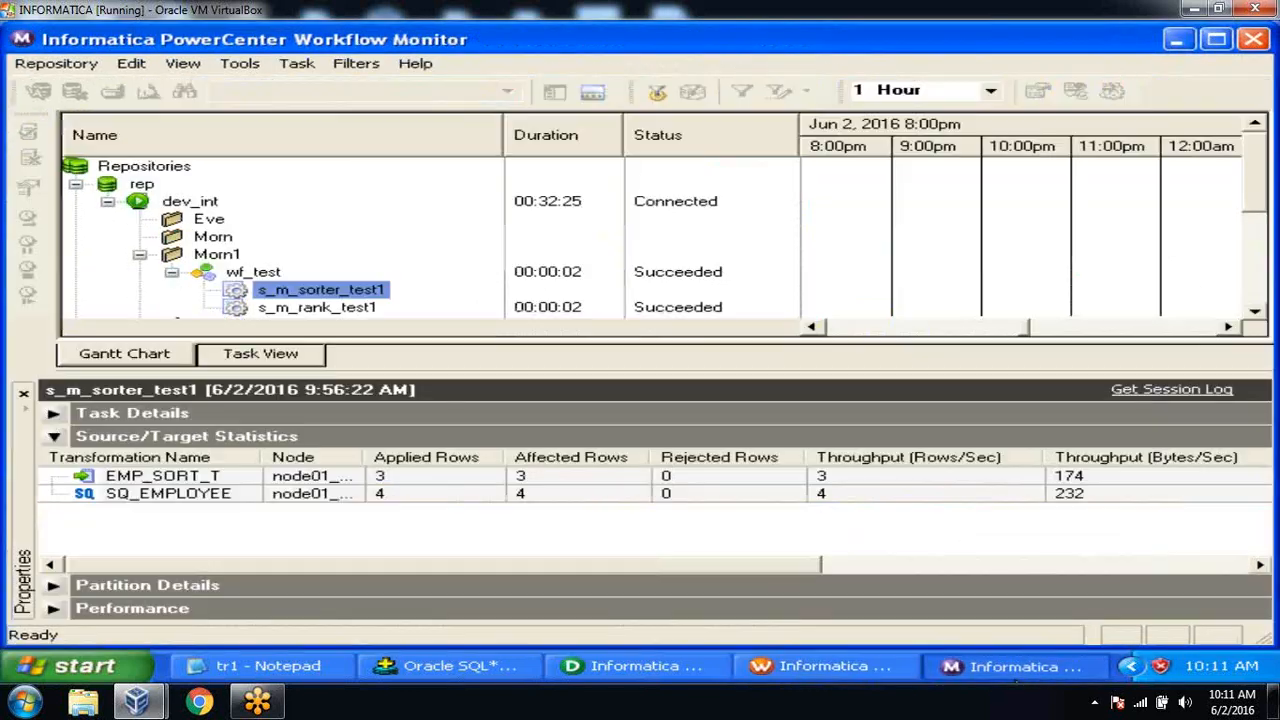
pyautogui.rightClick(322, 308)
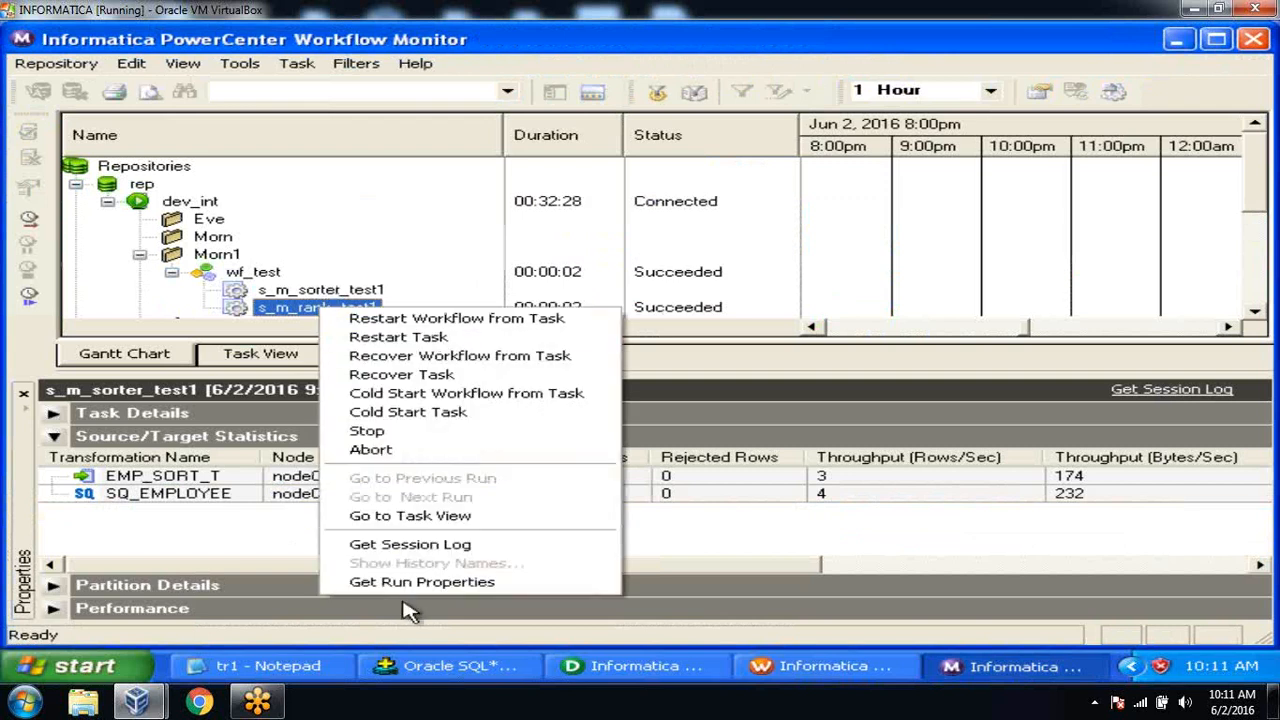
pyautogui.click(412, 582)
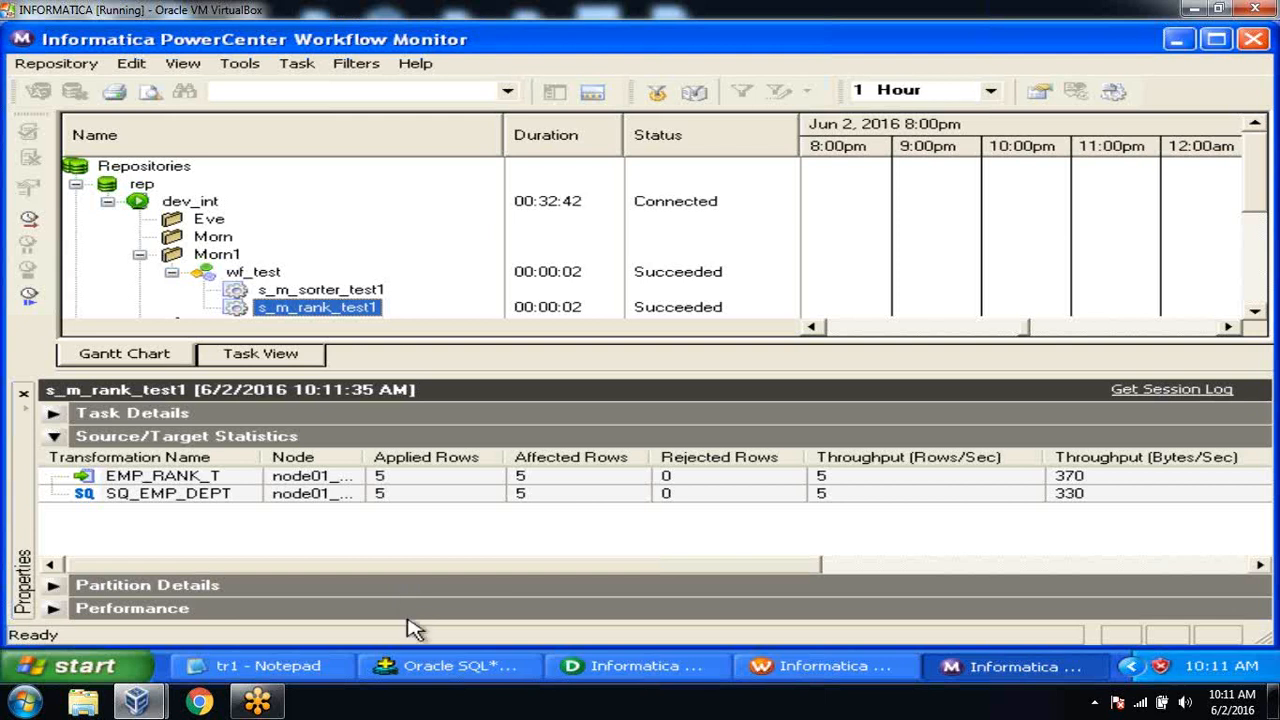
pyautogui.click(415, 666)
# Run 'select *from emp_rank_t;' and compare the ranks against the 2000 and 5000 salaries.
pyautogui.write('select *from emp_rank_t')
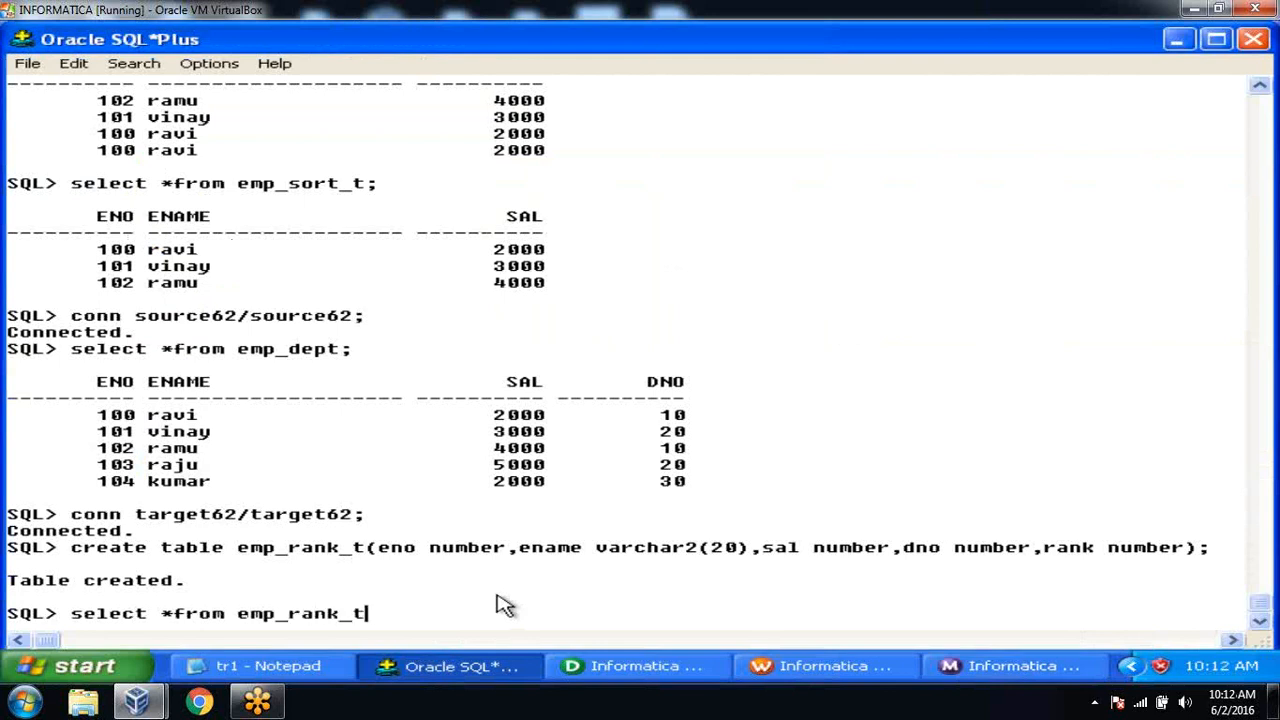
pyautogui.write(';')
pyautogui.press('Return')
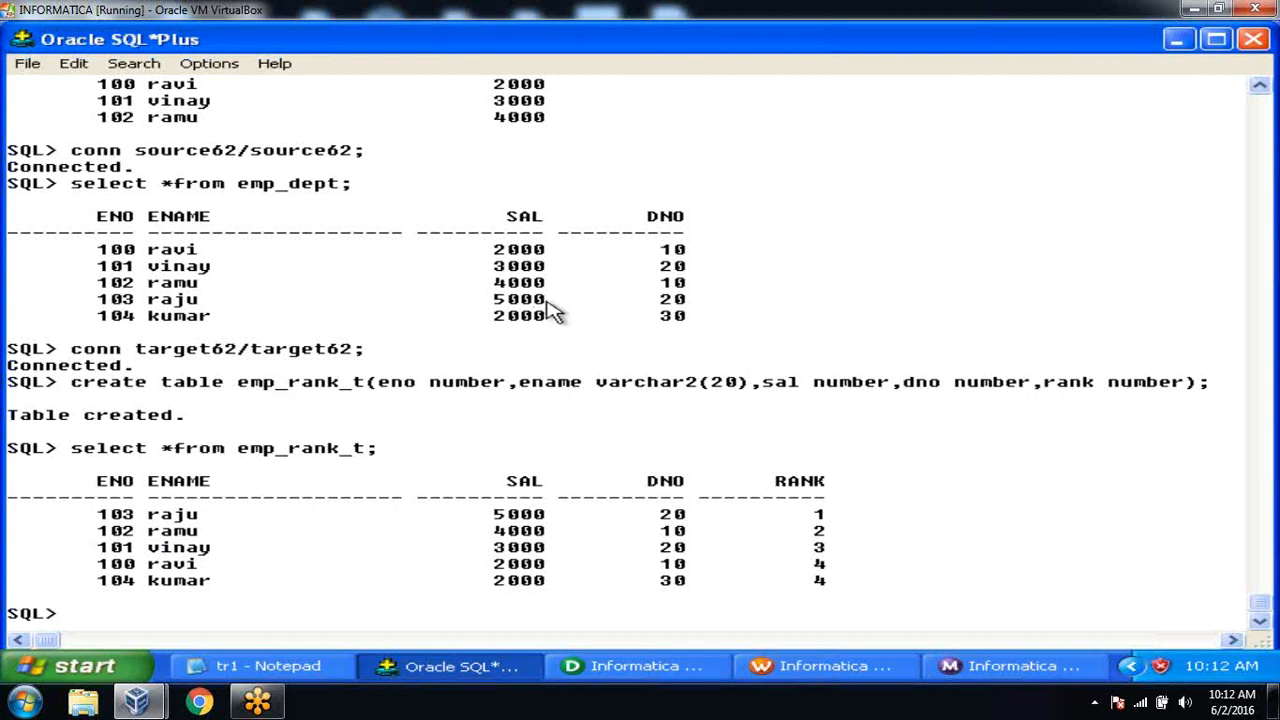
pyautogui.moveTo(482, 249); pyautogui.dragTo(560, 272)
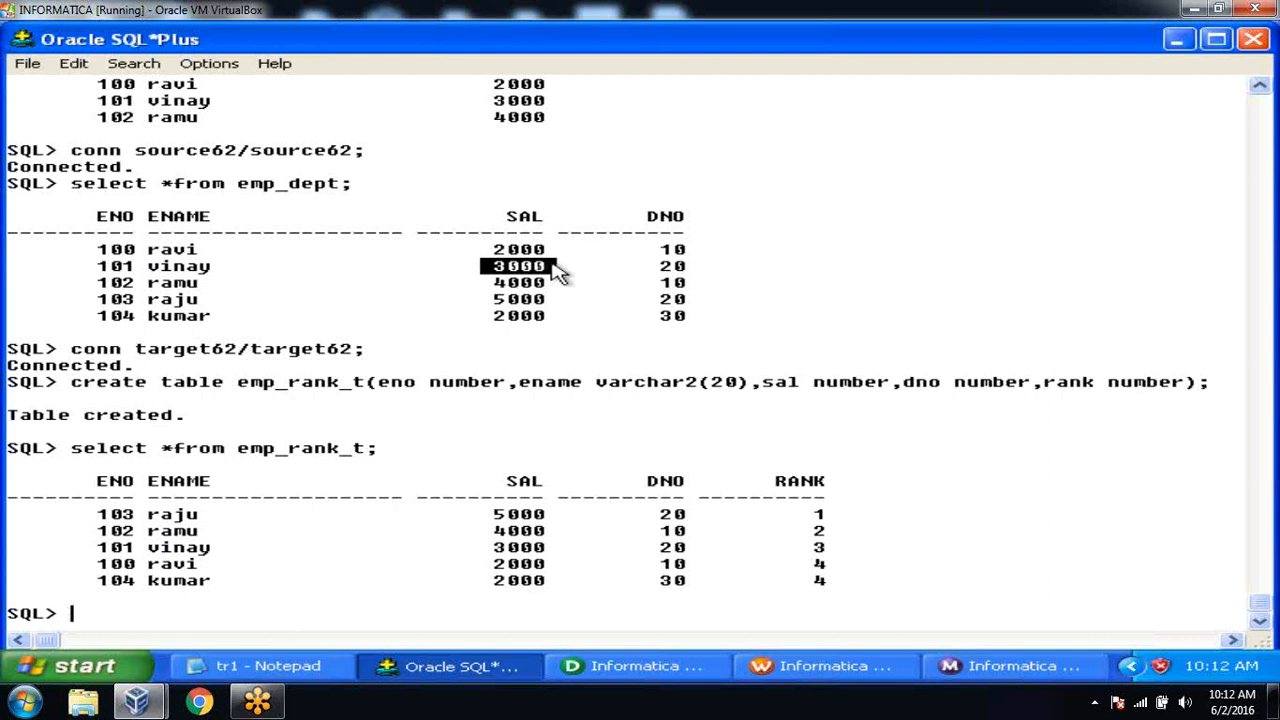
pyautogui.moveTo(490, 299); pyautogui.dragTo(551, 323)
pyautogui.click(560, 342)
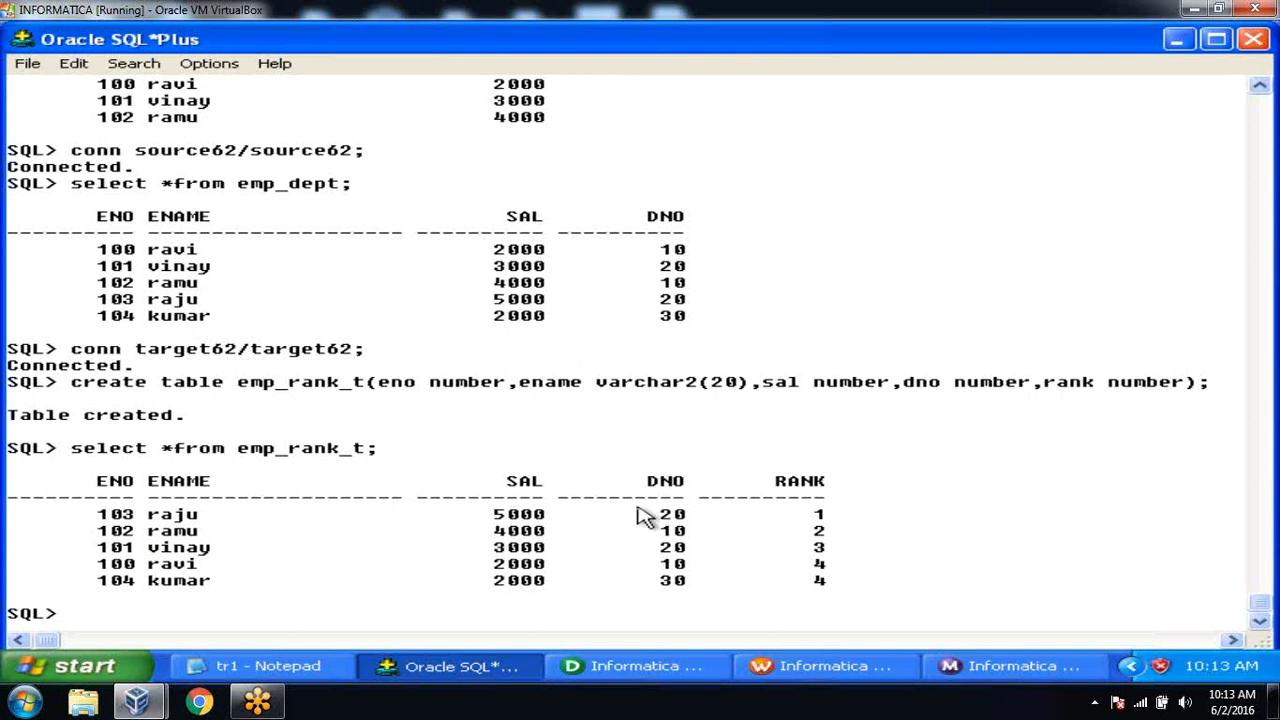
pyautogui.click(630, 667)
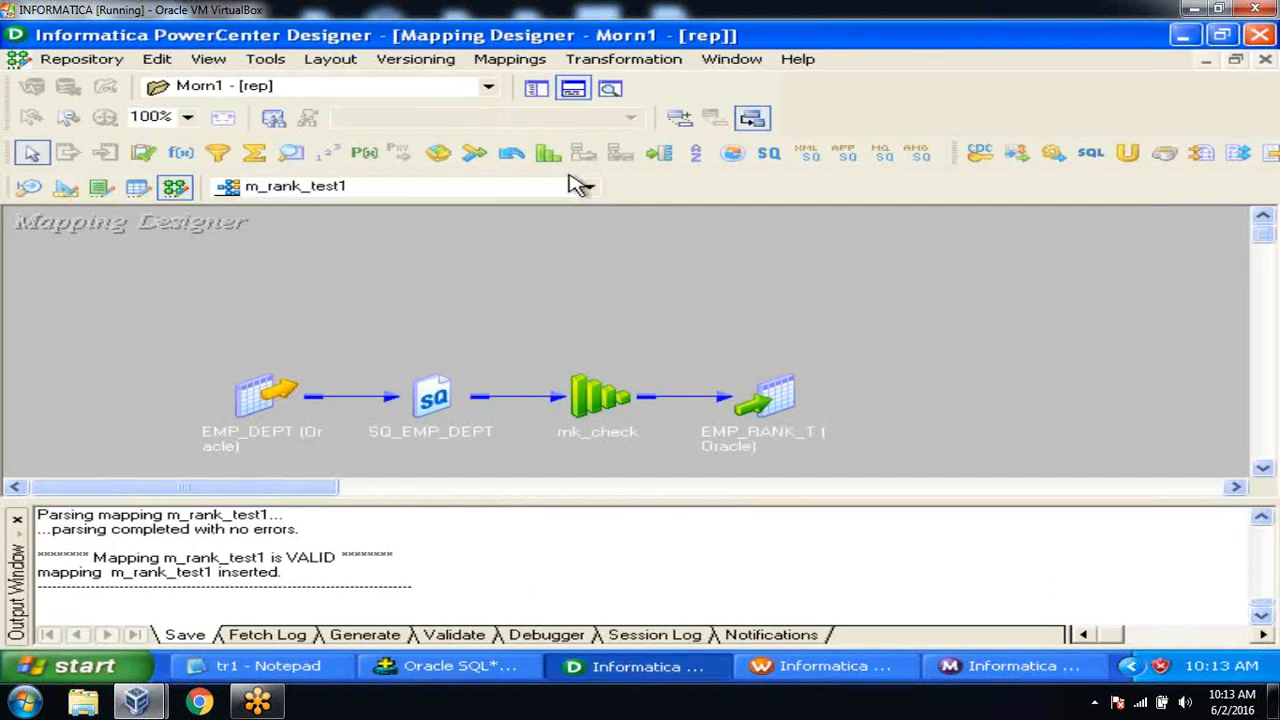
# Tick GroupBy for the DNO port on rnk_check's Ports tab.
pyautogui.click(572, 89)
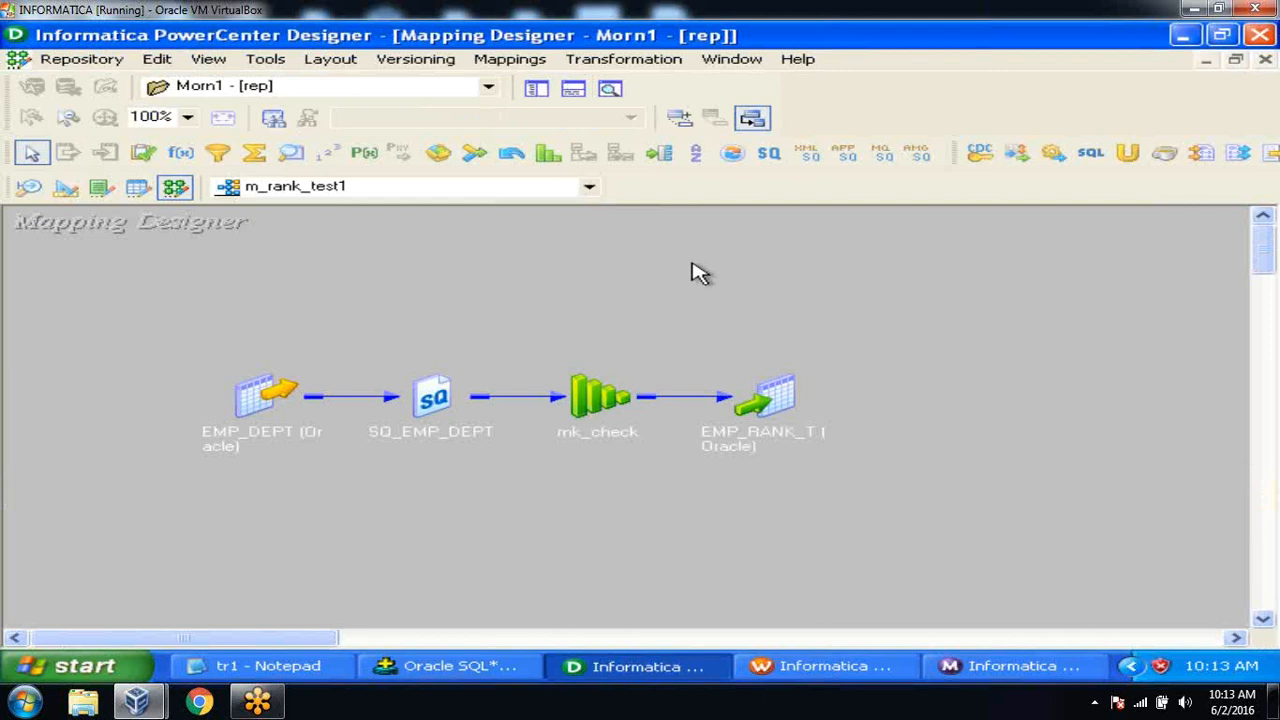
pyautogui.doubleClick(595, 400)
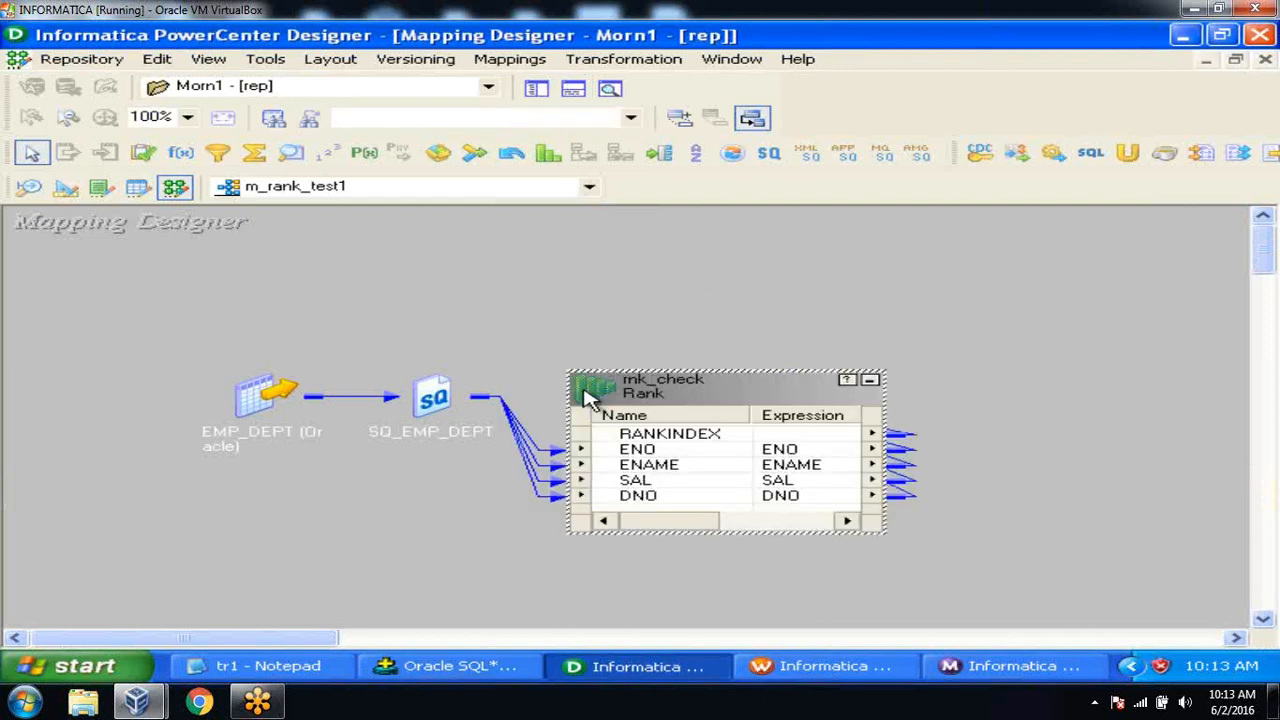
pyautogui.doubleClick(653, 382)
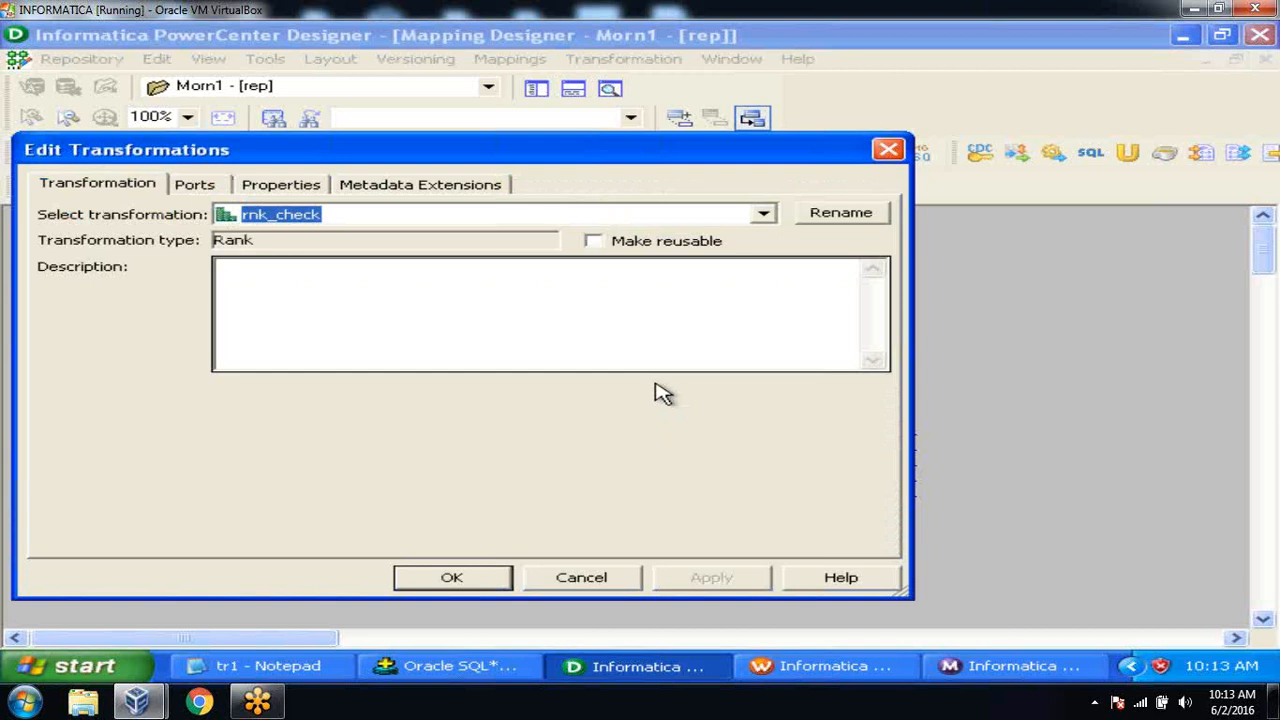
pyautogui.click(197, 188)
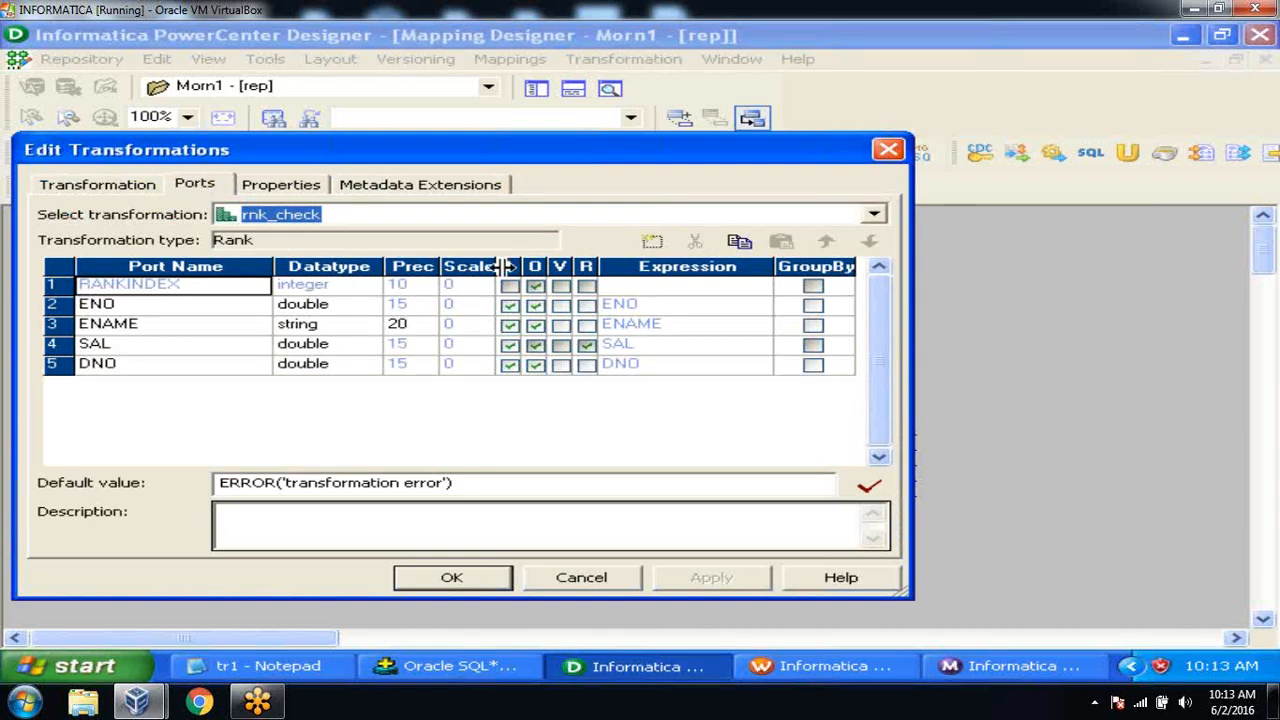
pyautogui.click(813, 366)
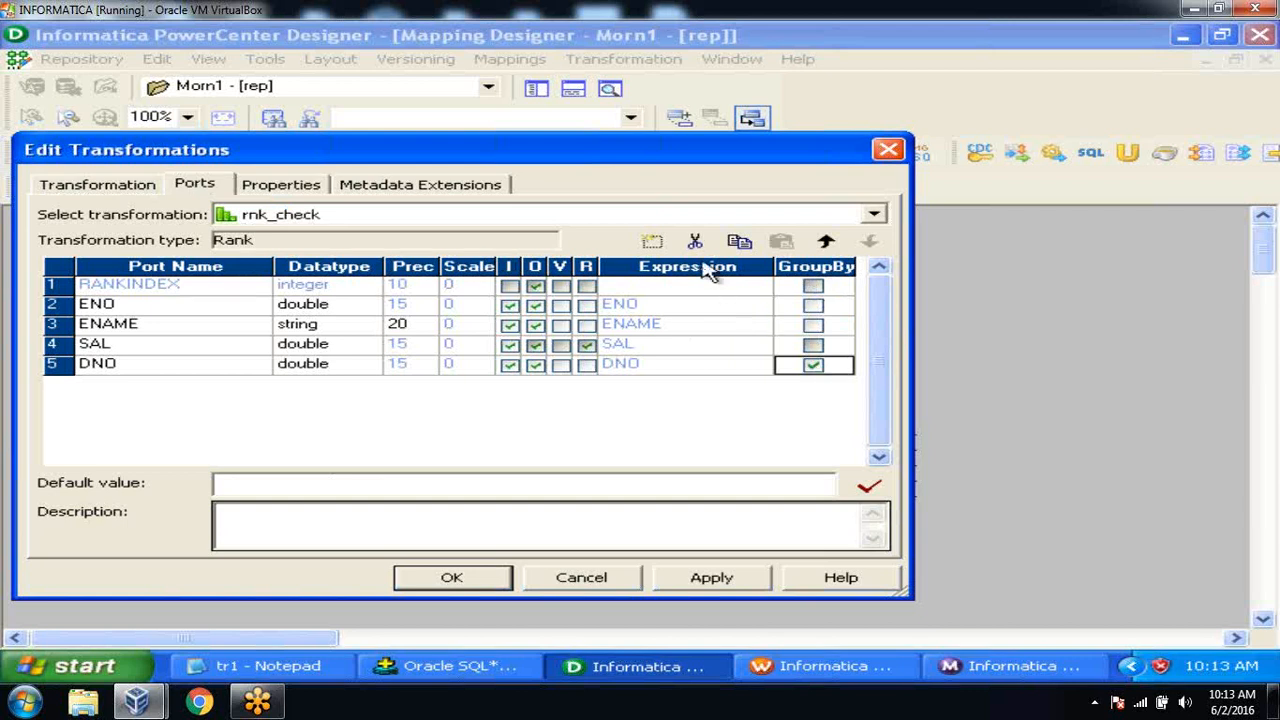
# Change rnk_check's Number of Ranks from 5 to 1 and apply it.
pyautogui.click(277, 183)
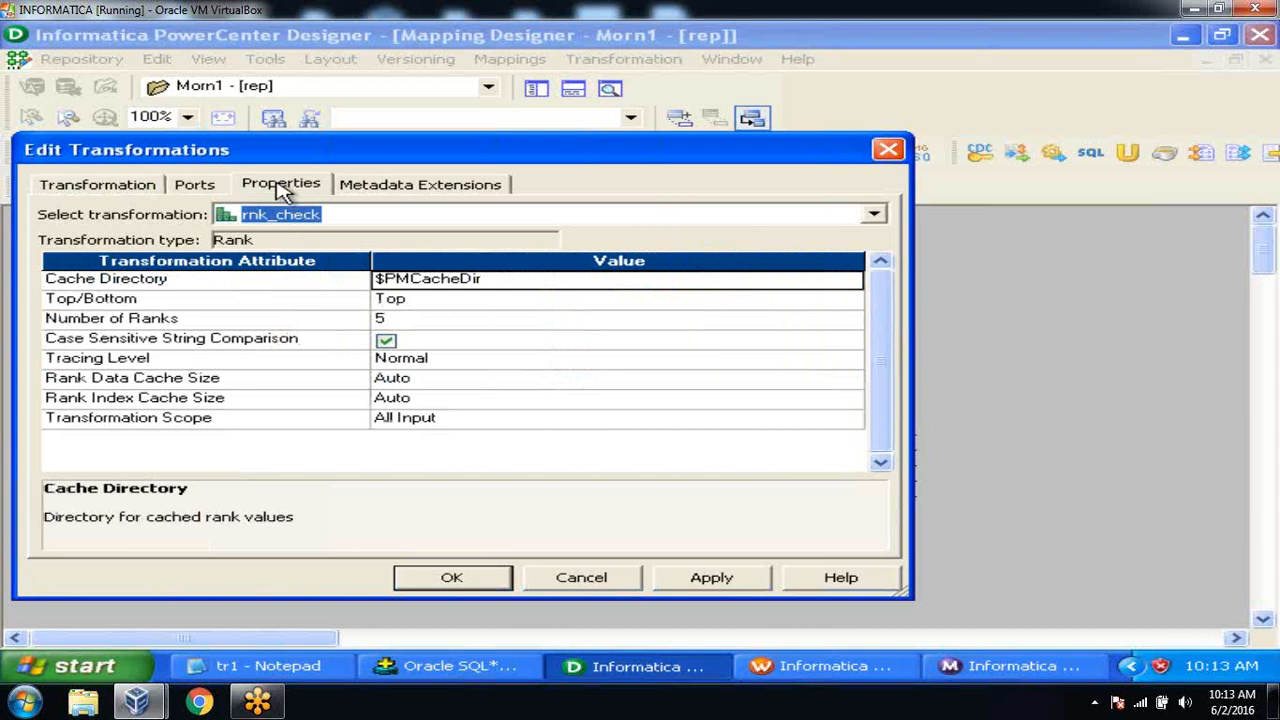
pyautogui.click(427, 318)
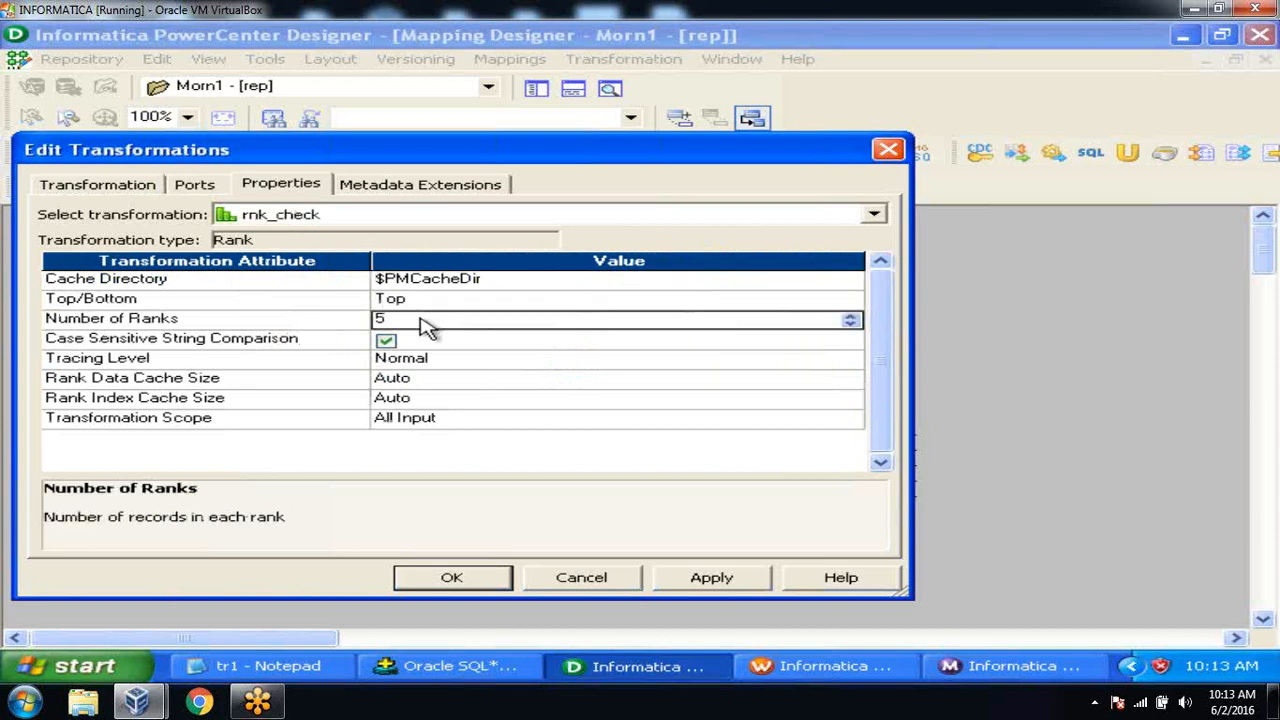
pyautogui.press('BackSpace')
pyautogui.write('1')
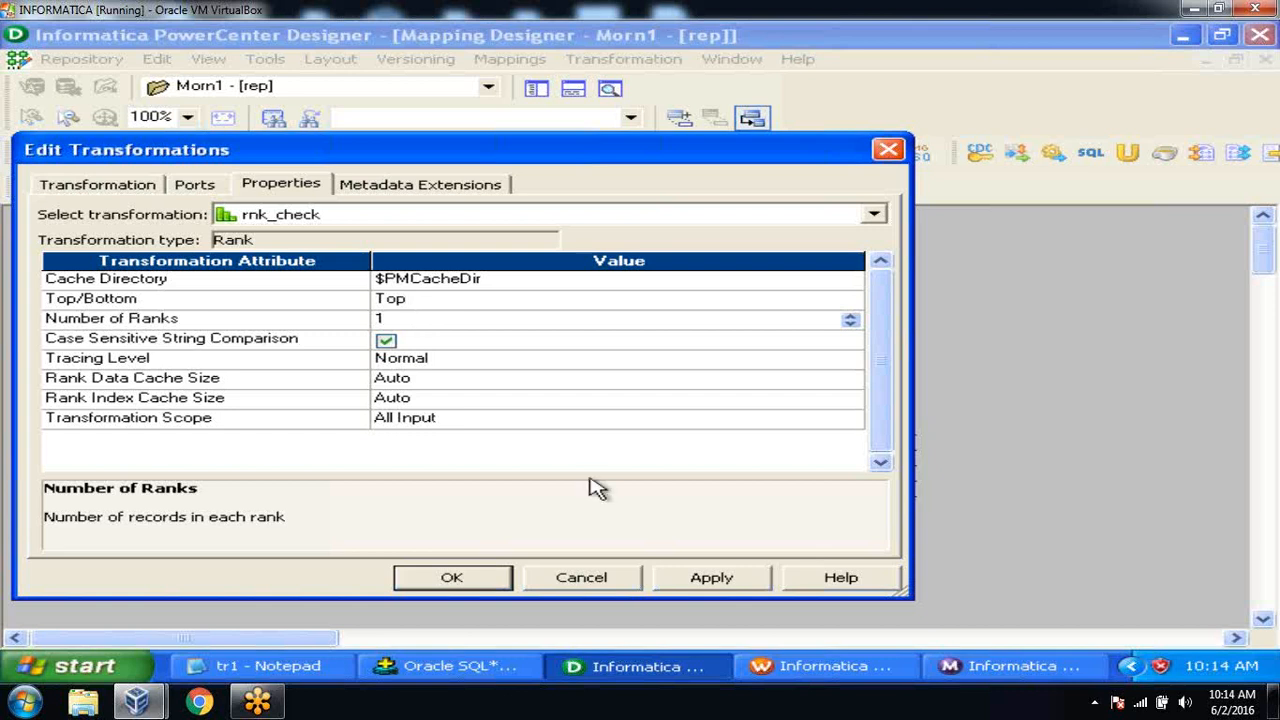
pyautogui.click(710, 578)
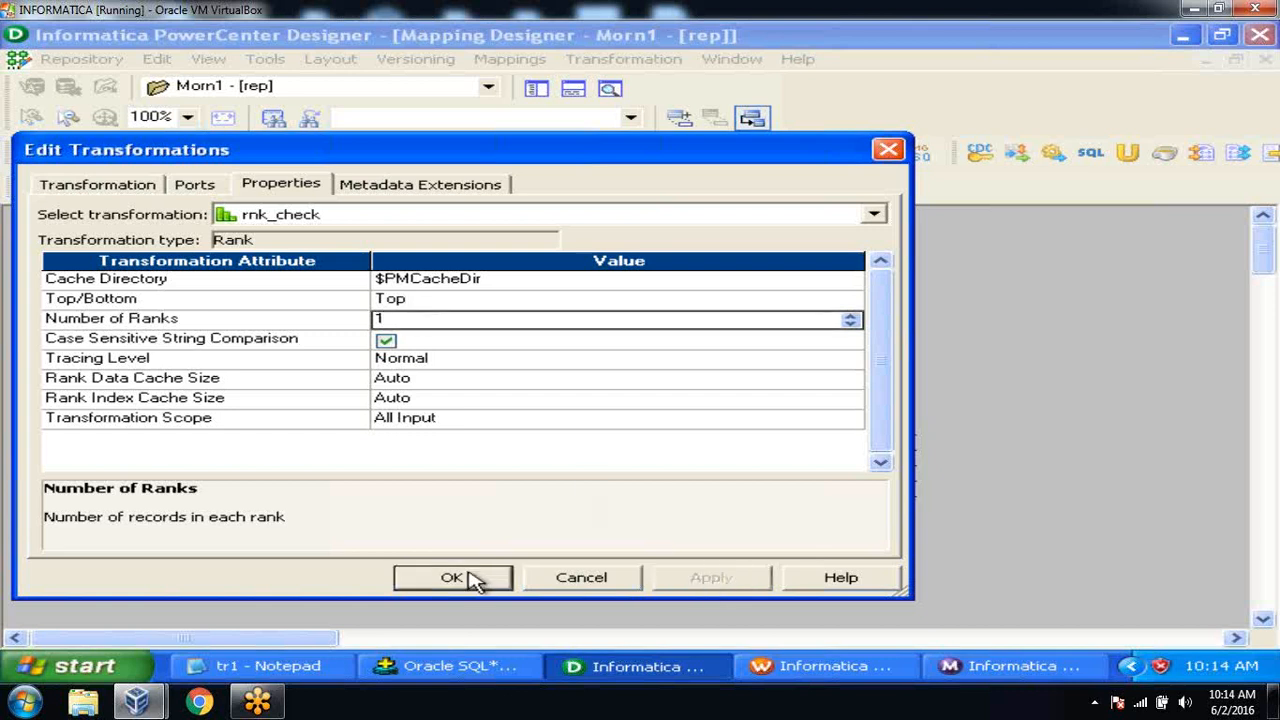
pyautogui.click(472, 580)
# Save the updated m_rank_test1 mapping to the repository.
pyautogui.click(80, 62)
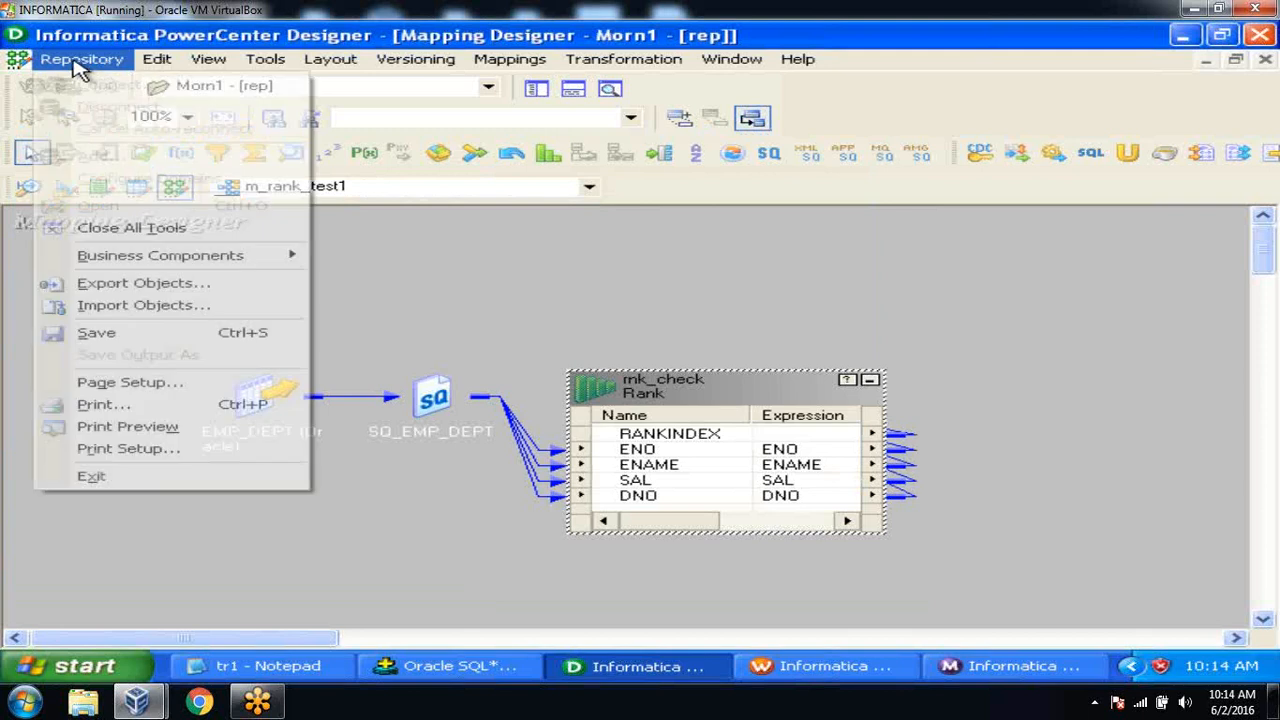
pyautogui.click(135, 333)
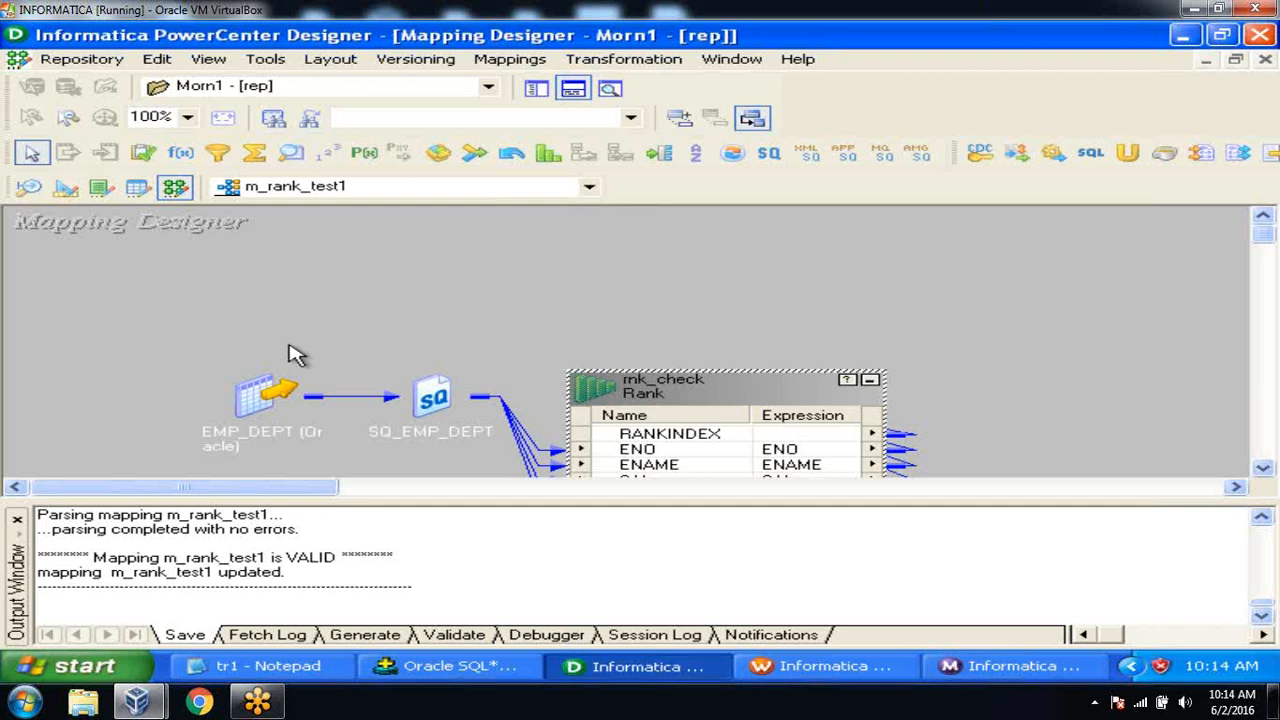
# Refresh session s_m_rank_test1 with the changed mapping in the Task Developer.
pyautogui.click(805, 668)
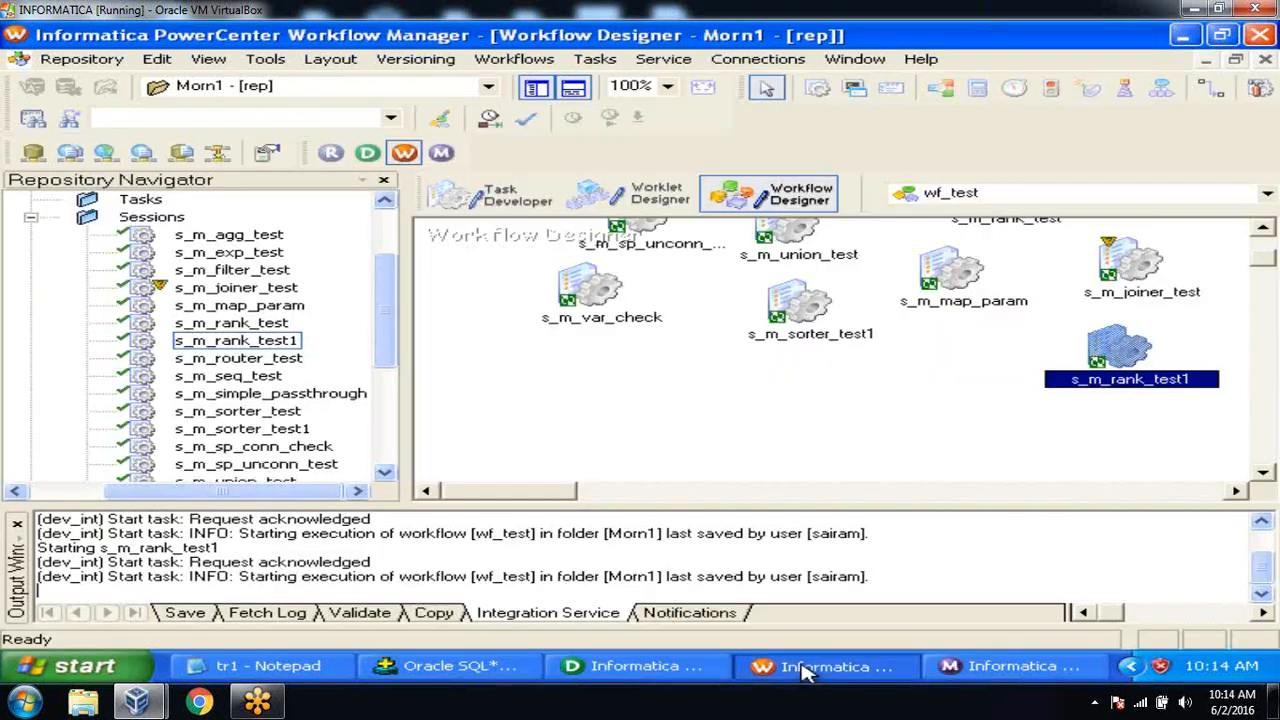
pyautogui.click(516, 197)
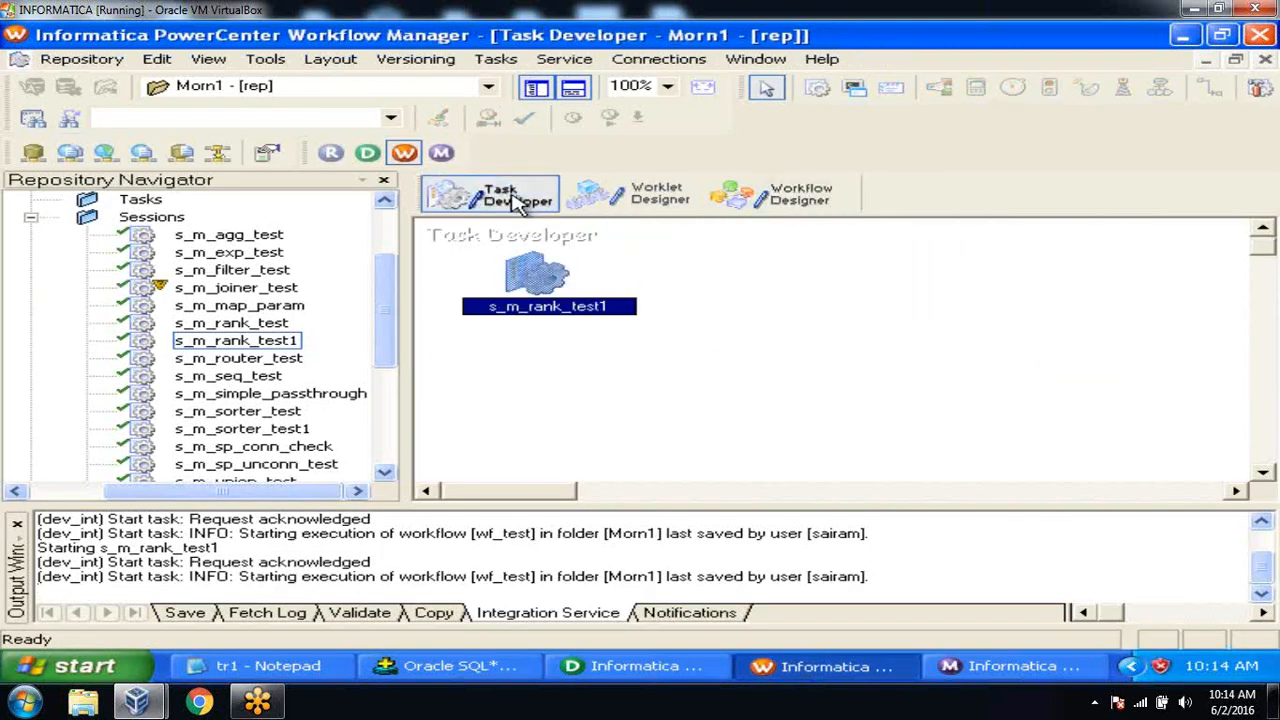
pyautogui.rightClick(537, 274)
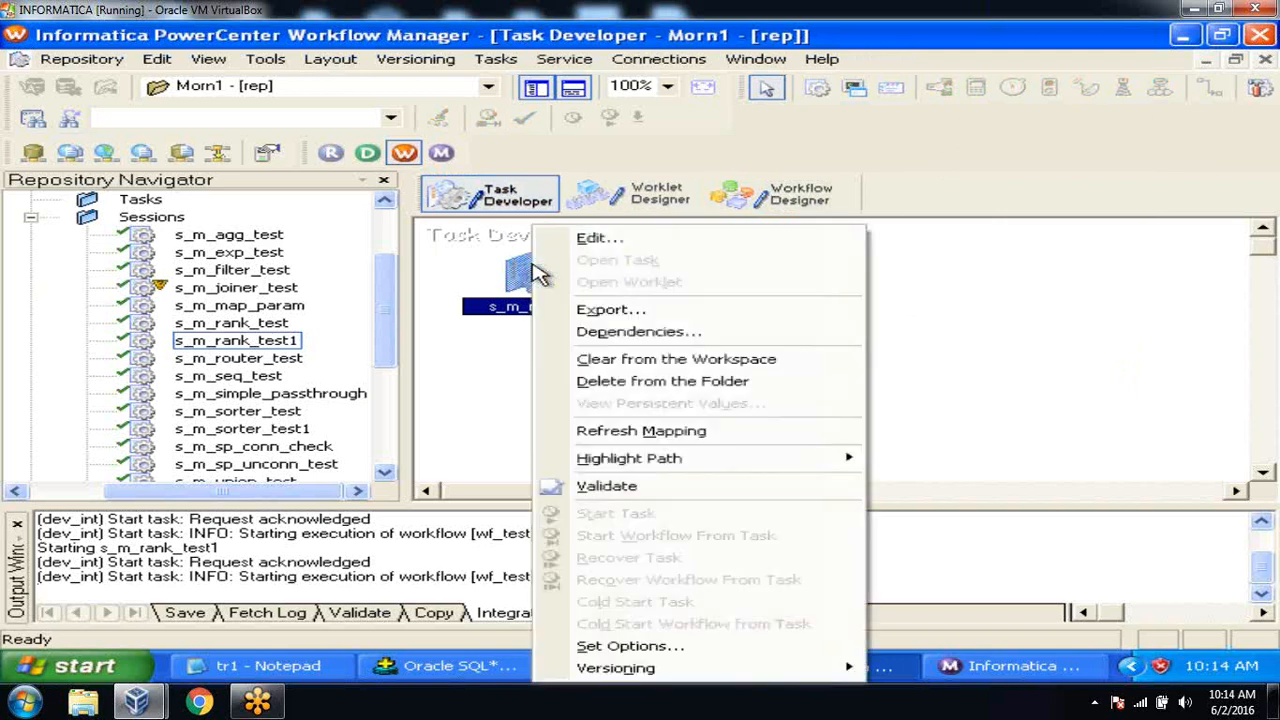
pyautogui.click(660, 440)
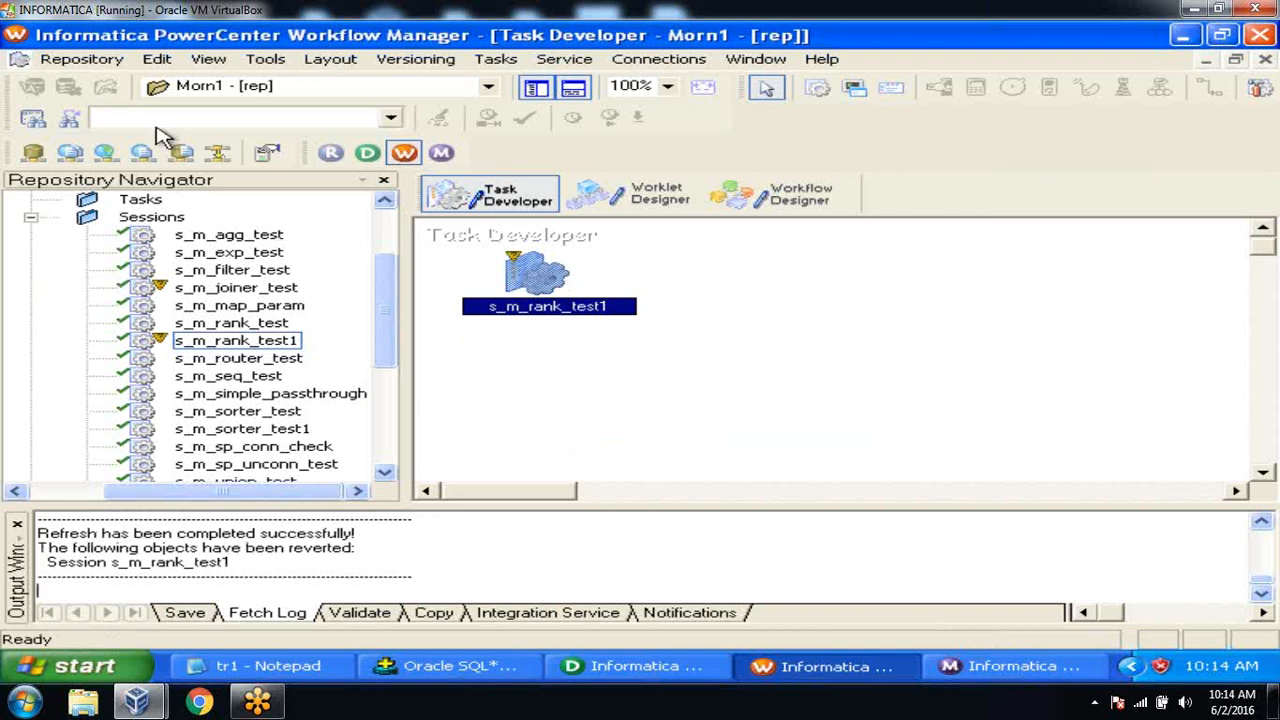
# Save the refreshed session and return to the wf_test workflow view.
pyautogui.click(82, 60)
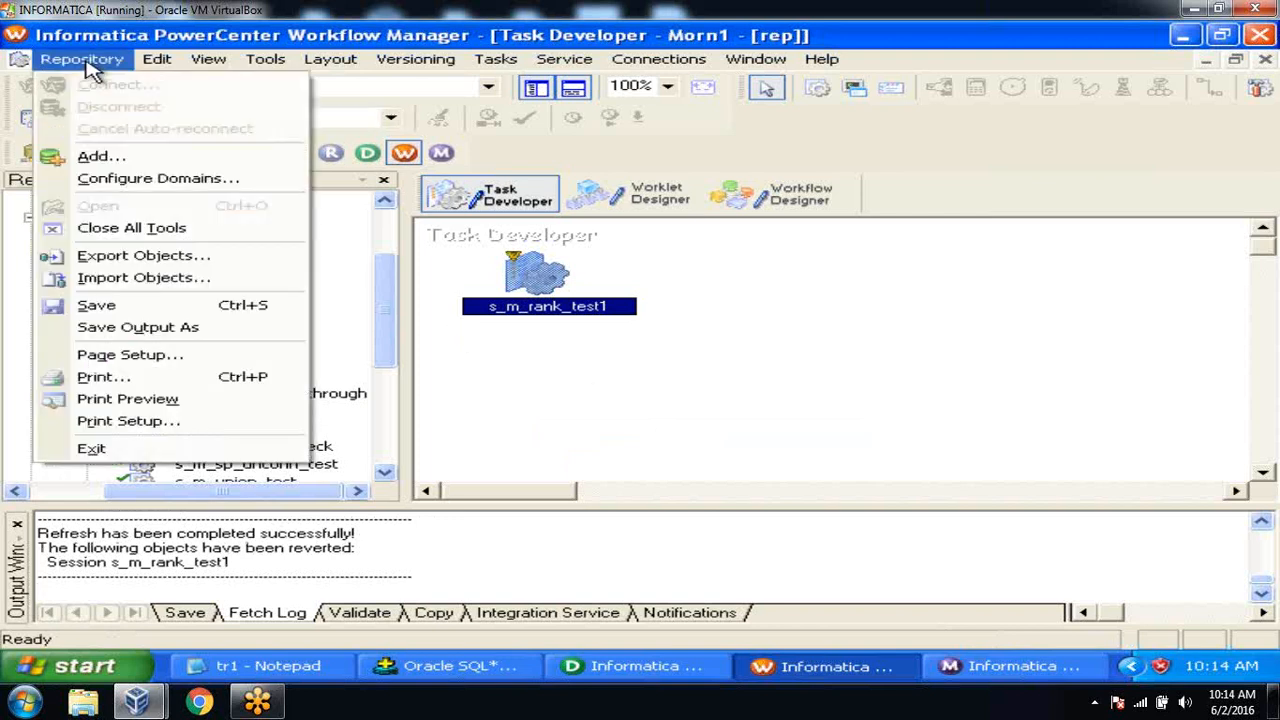
pyautogui.click(148, 308)
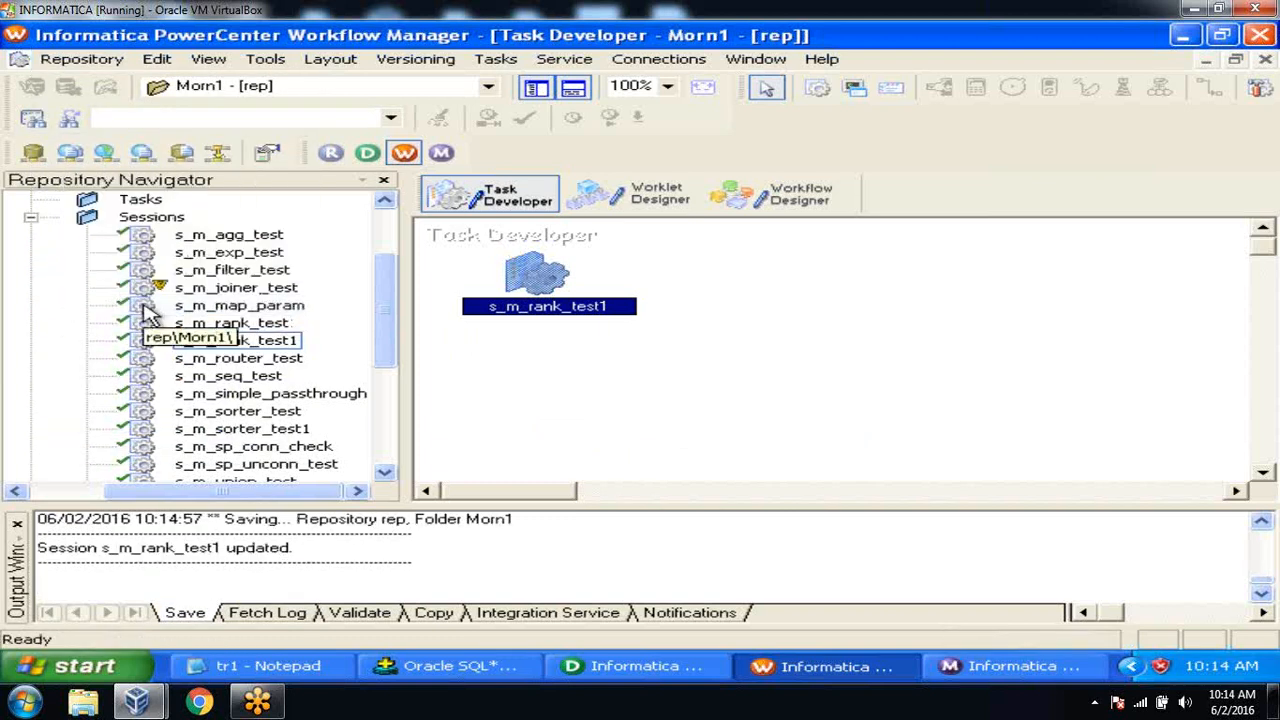
pyautogui.click(780, 191)
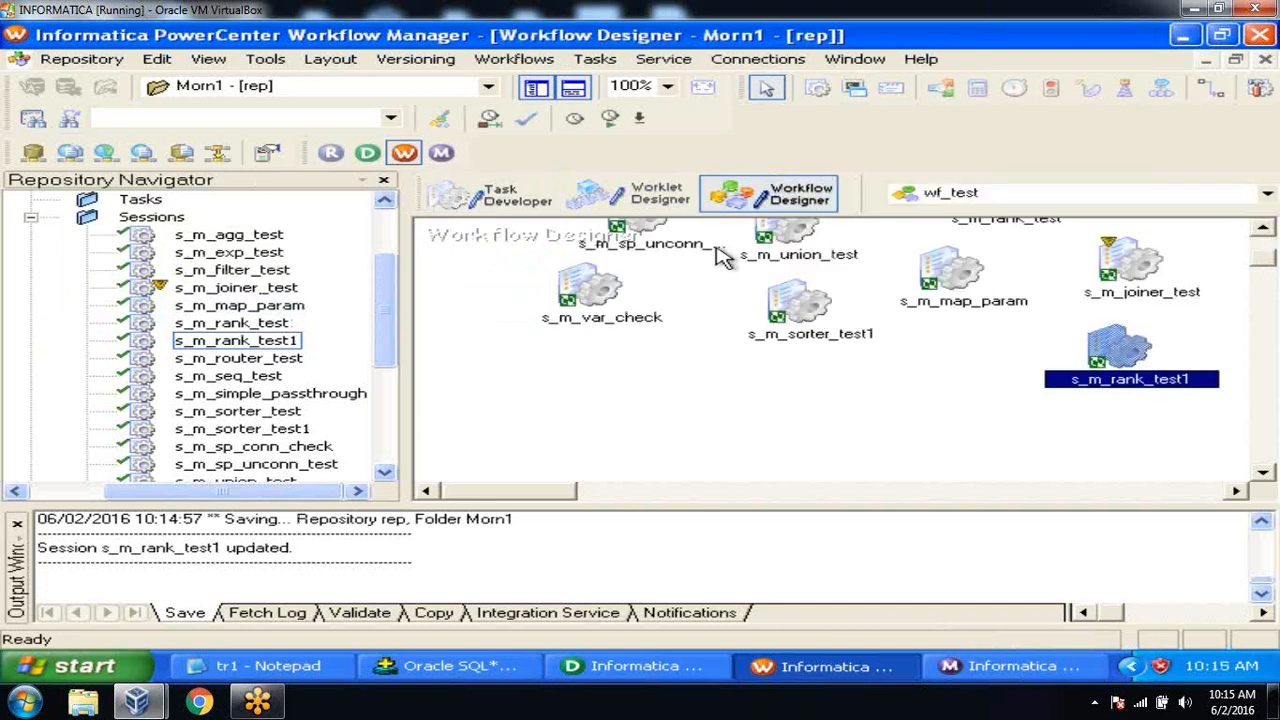
pyautogui.moveTo(548, 503); pyautogui.dragTo(608, 505)
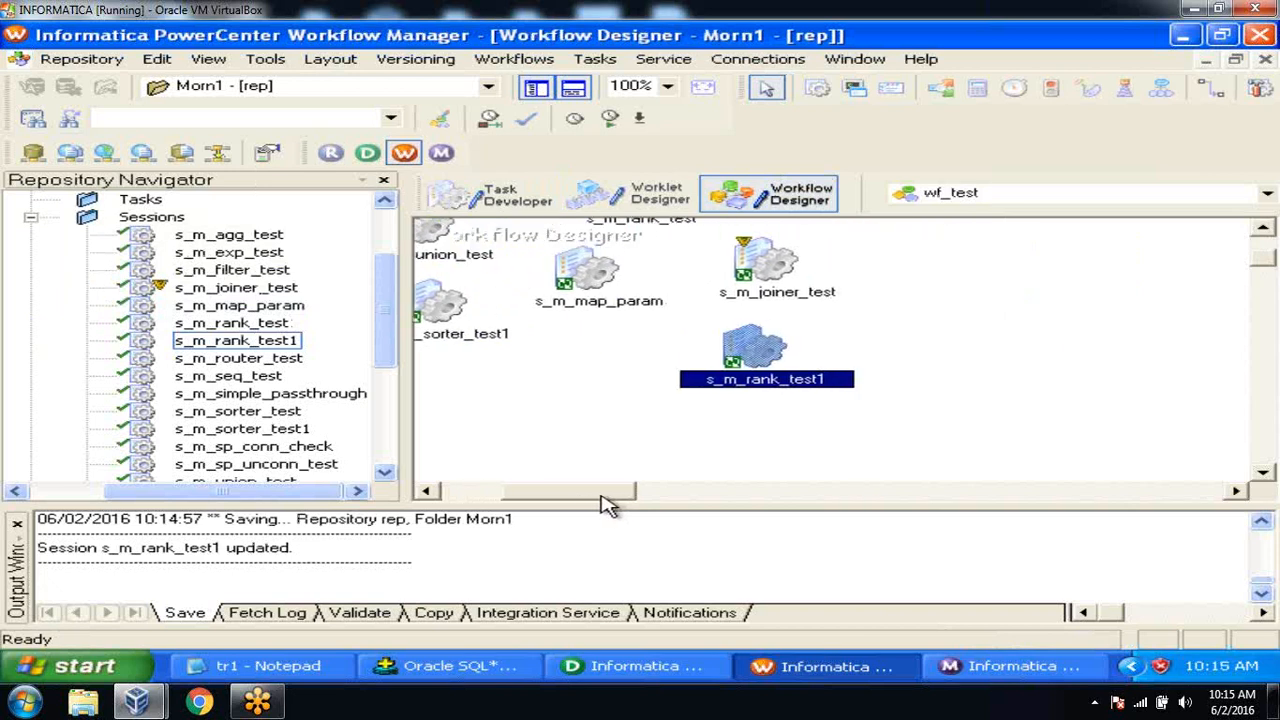
# Truncate emp_rank_t in SQL*Plus and confirm 'select *from emp_rank_t;' returns no rows.
pyautogui.click(435, 668)
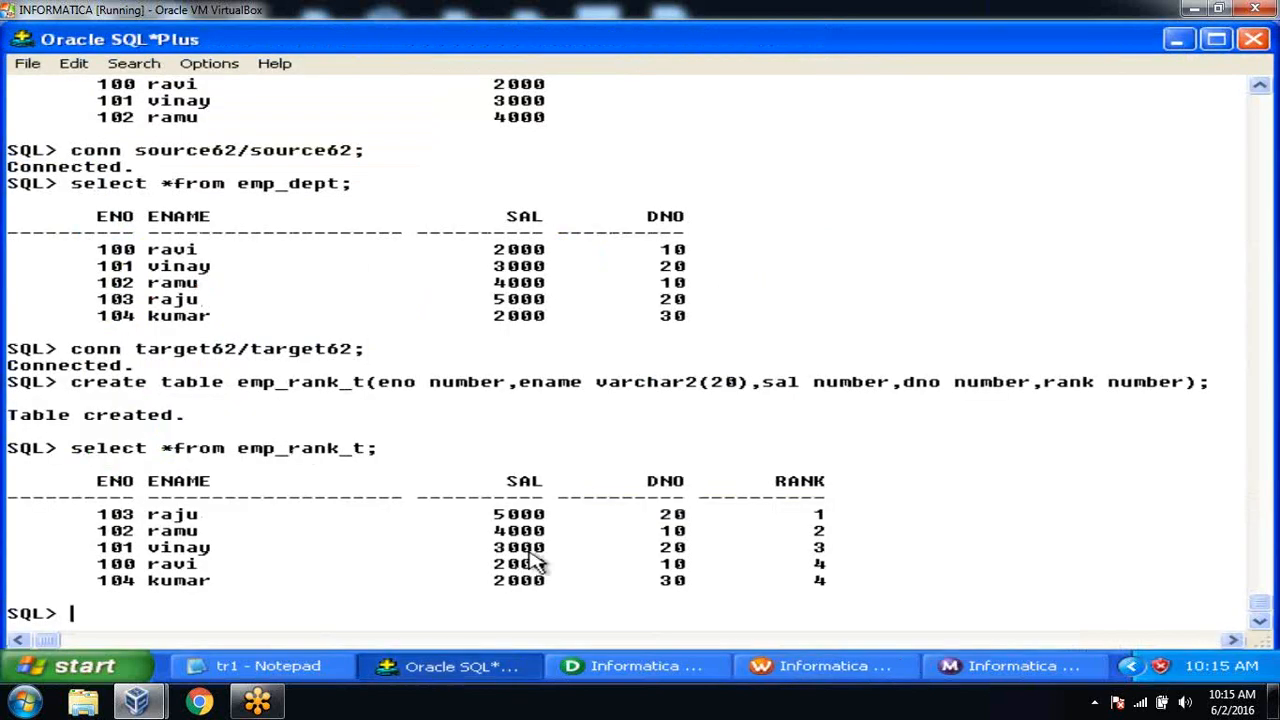
pyautogui.write('truncate table em')
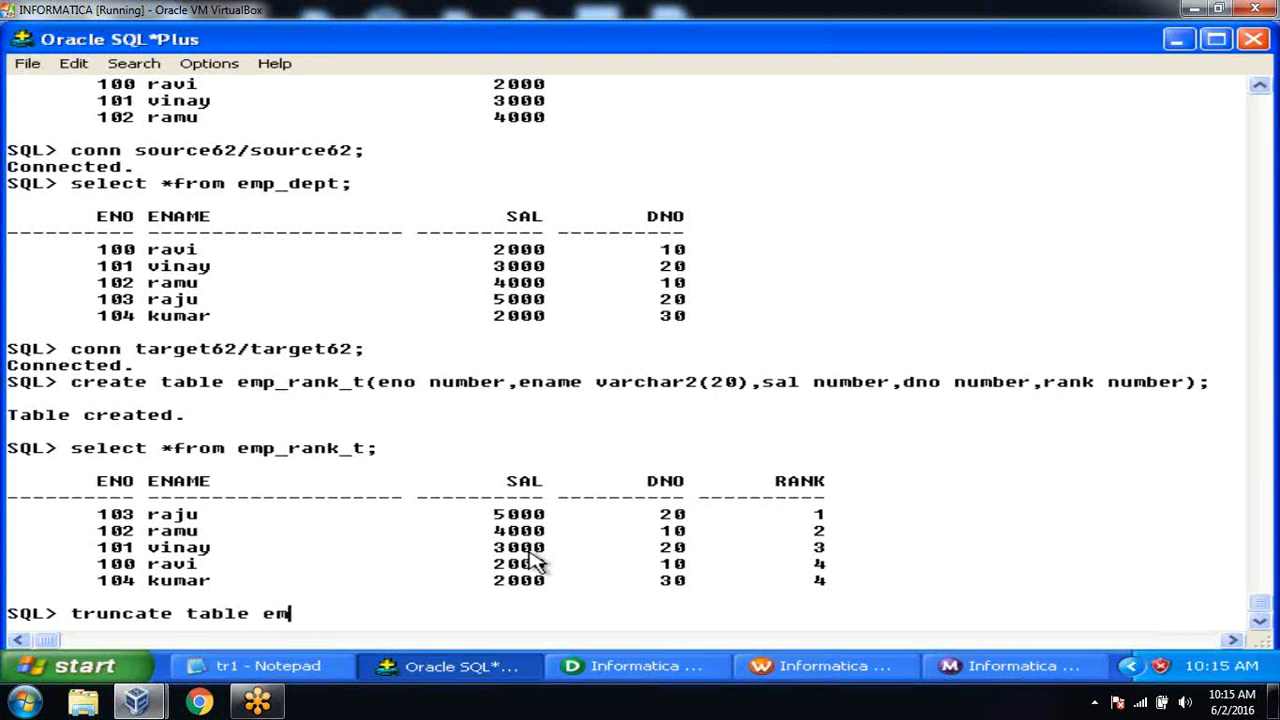
pyautogui.write('p_rank_t;')
pyautogui.press('Return')
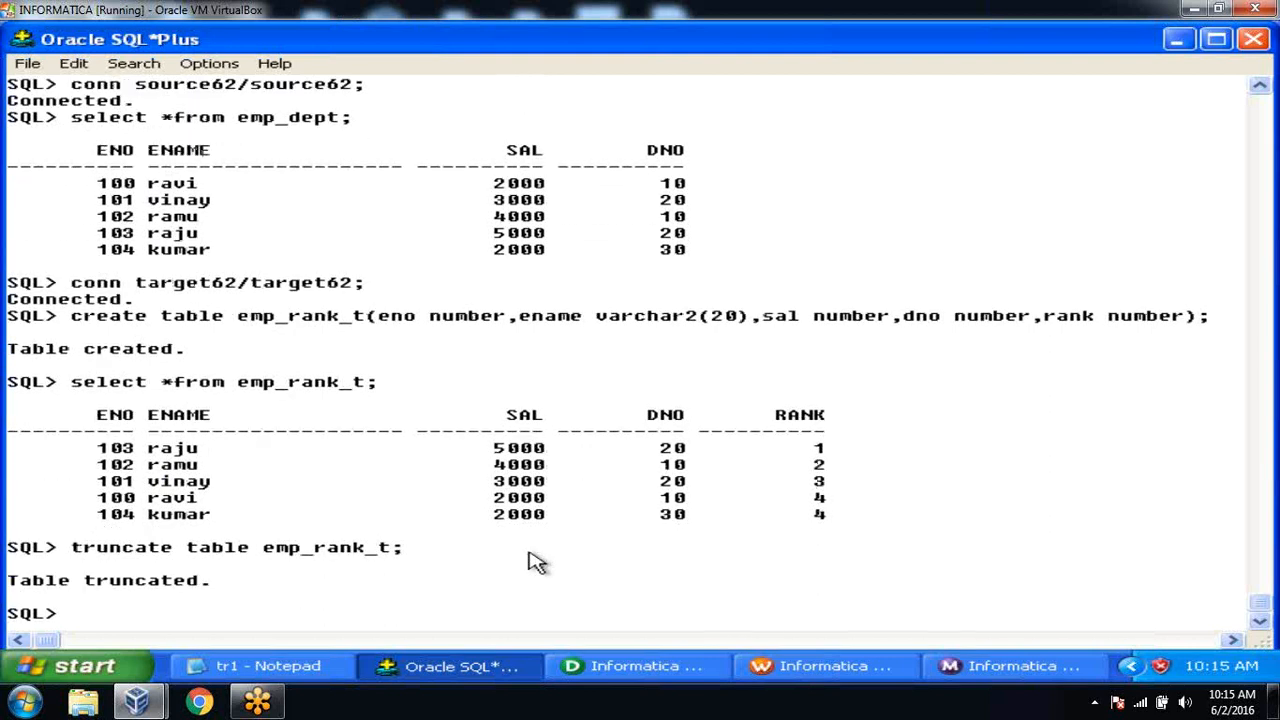
pyautogui.write('select *f')
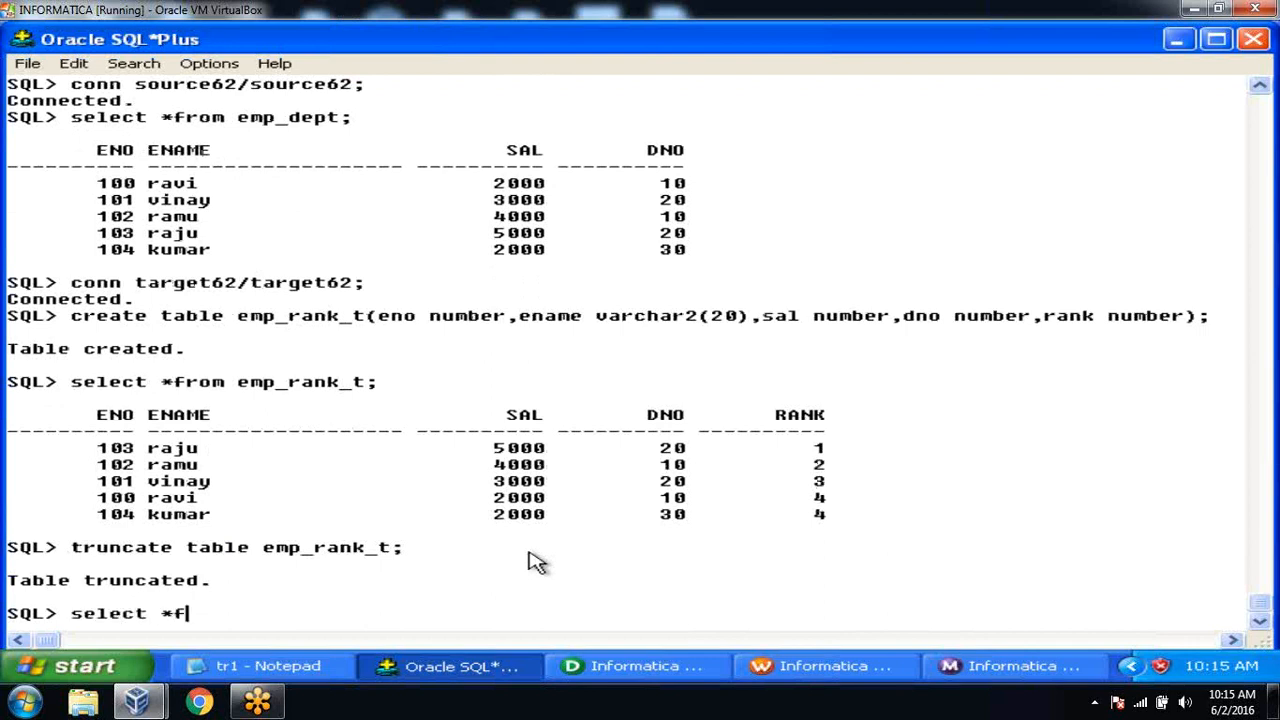
pyautogui.write('rom emp_ran')
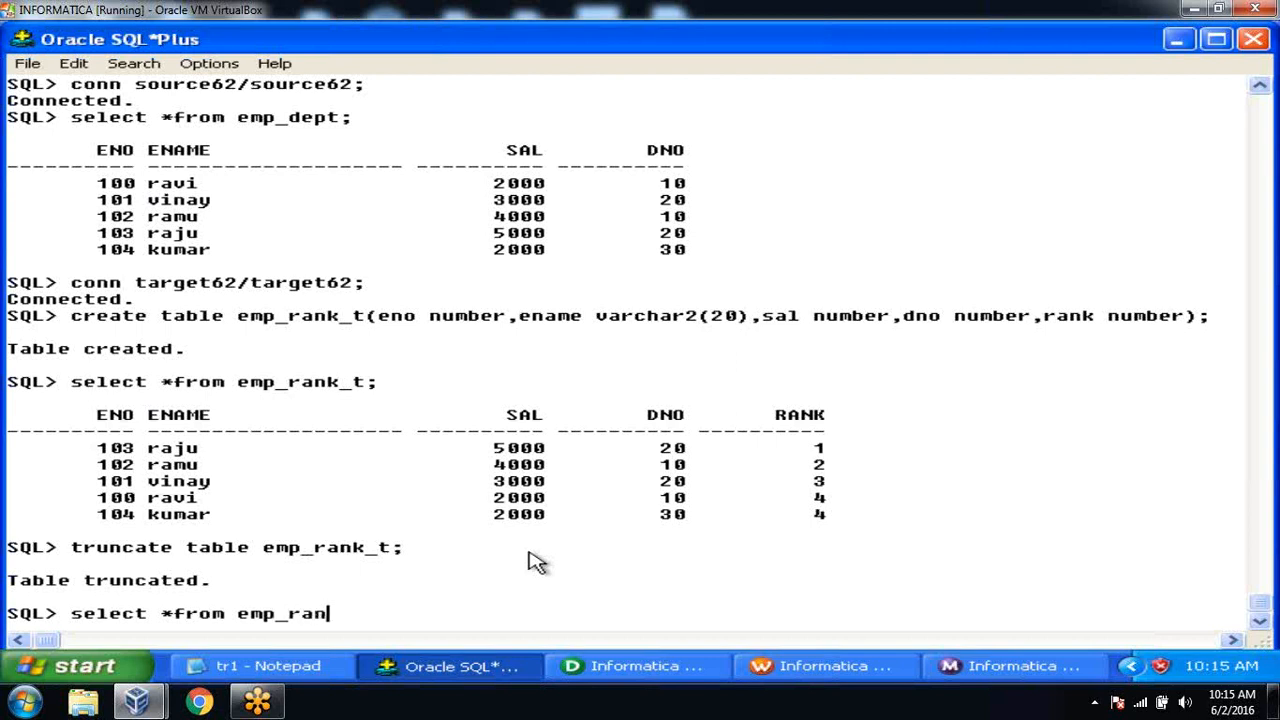
pyautogui.write('k_t;')
pyautogui.press('Return')
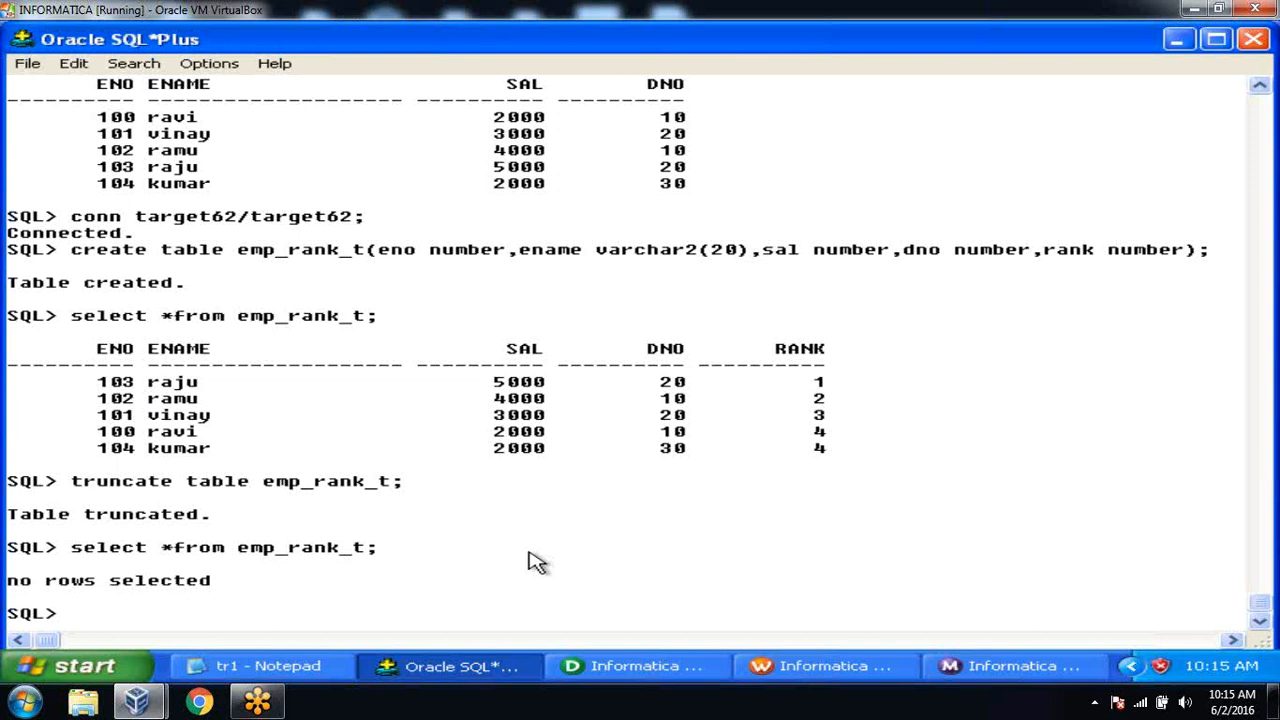
# Start session s_m_rank_test1 again and bring up the Workflow Monitor to watch the run.
pyautogui.click(848, 666)
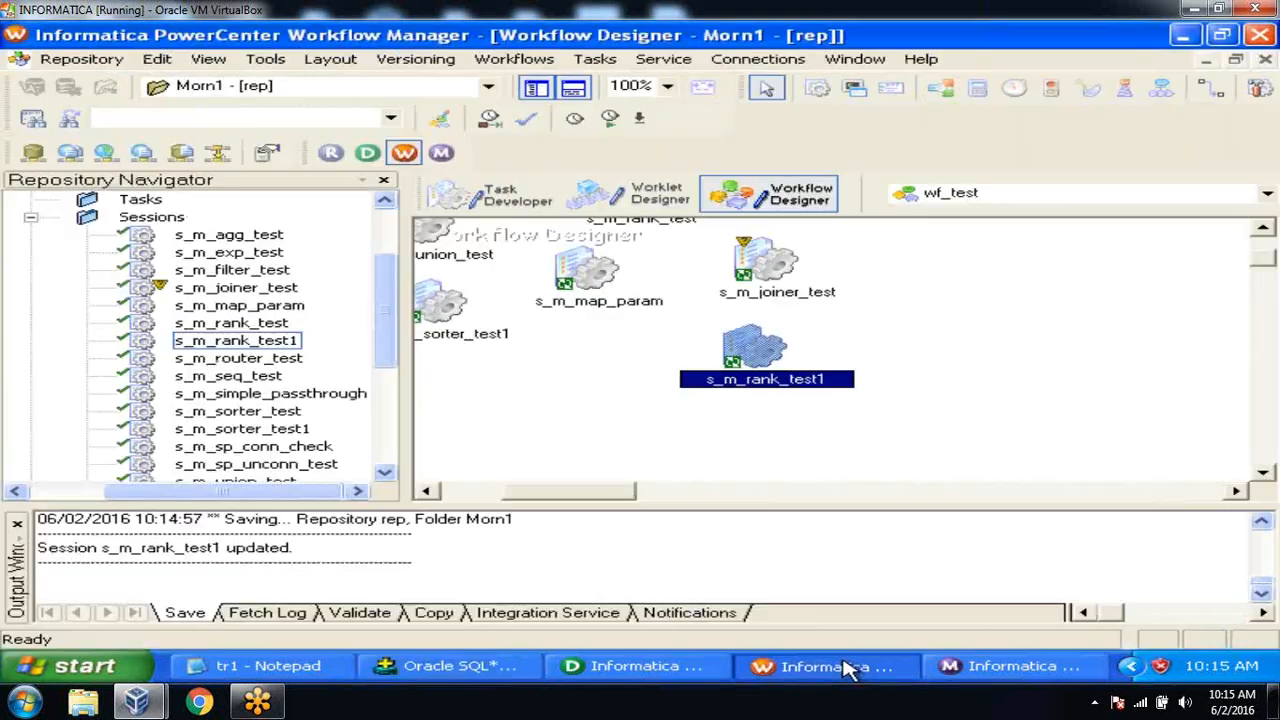
pyautogui.rightClick(755, 347)
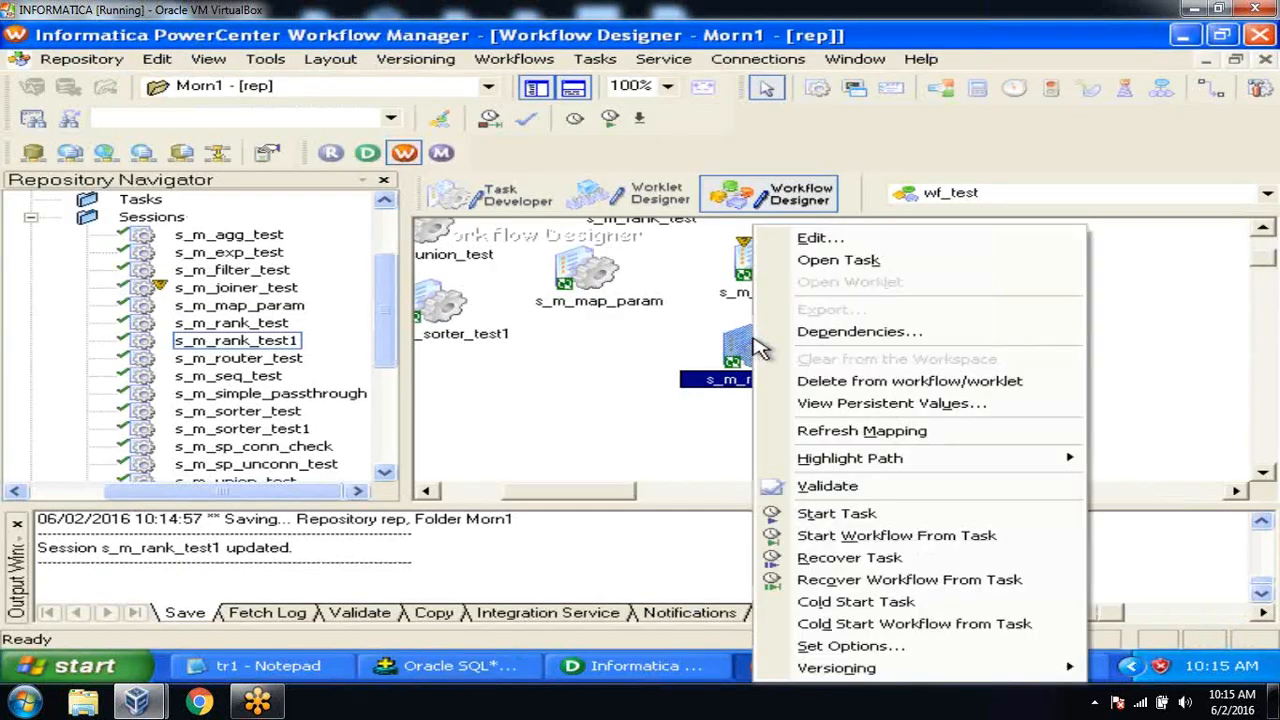
pyautogui.click(898, 514)
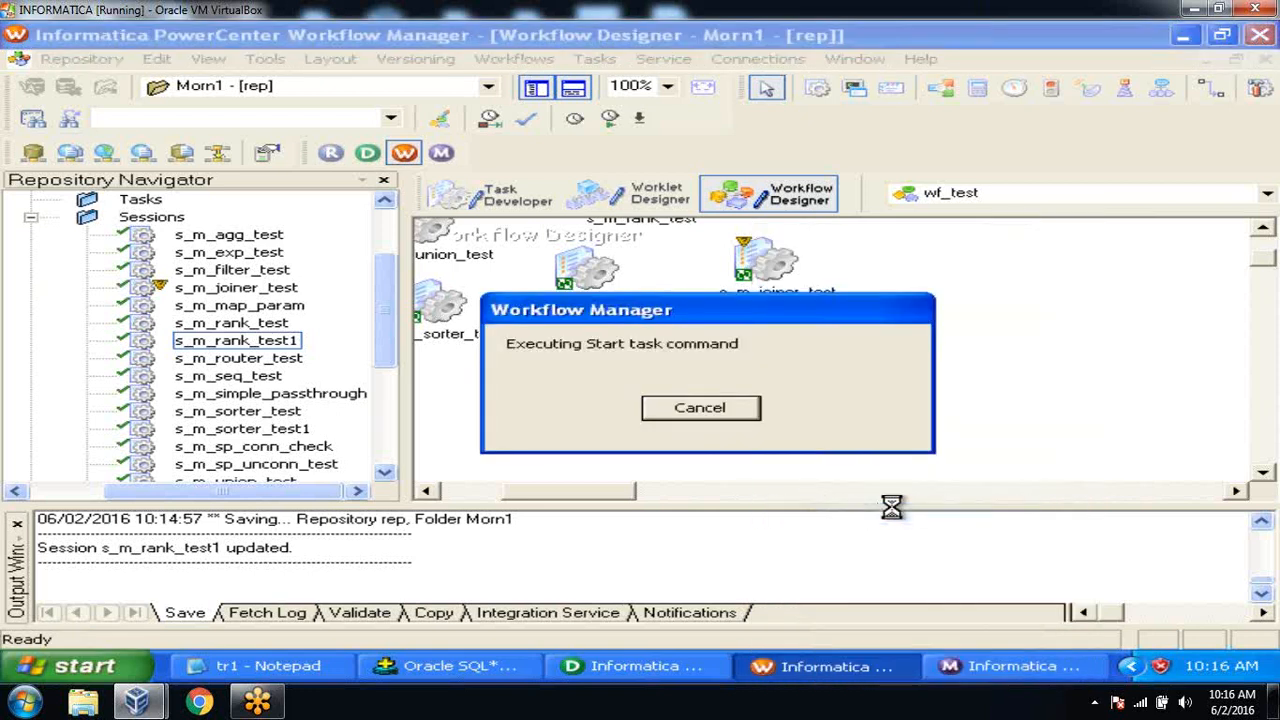
pyautogui.click(1005, 666)
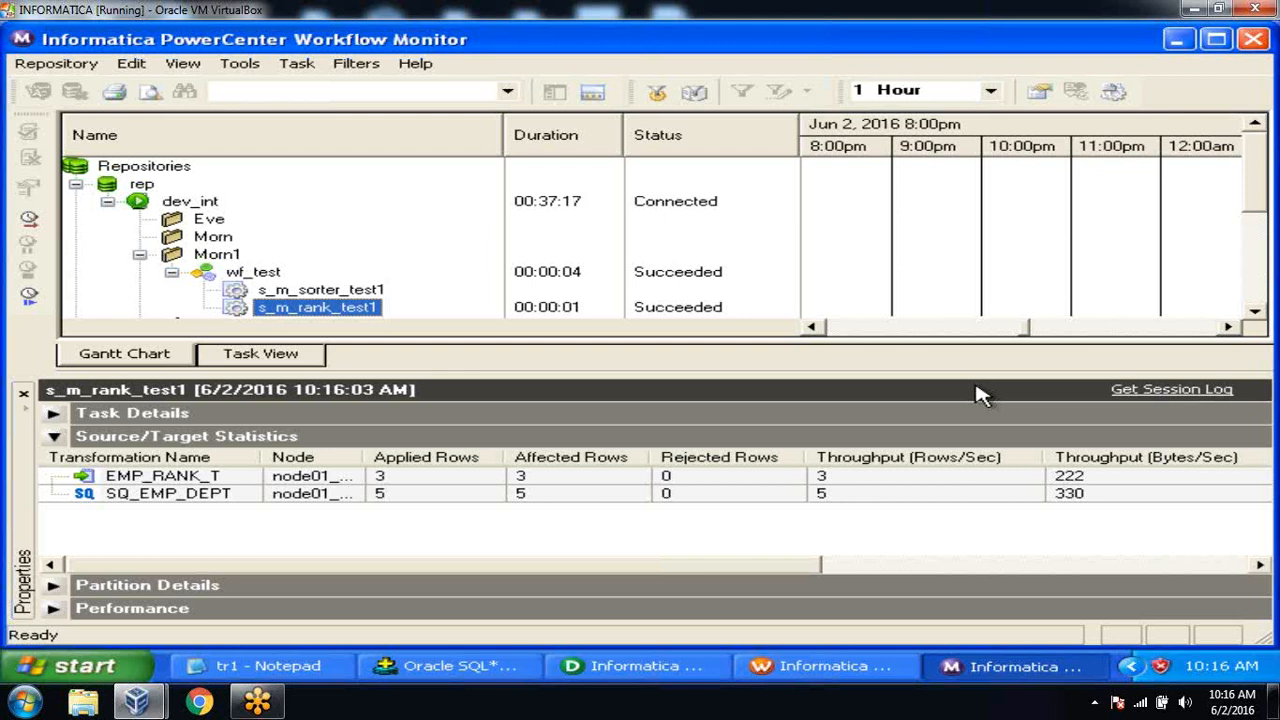
# Requery emp_rank_t in SQL*Plus to see the reloaded rows.
pyautogui.click(451, 667)
pyautogui.write('select ')
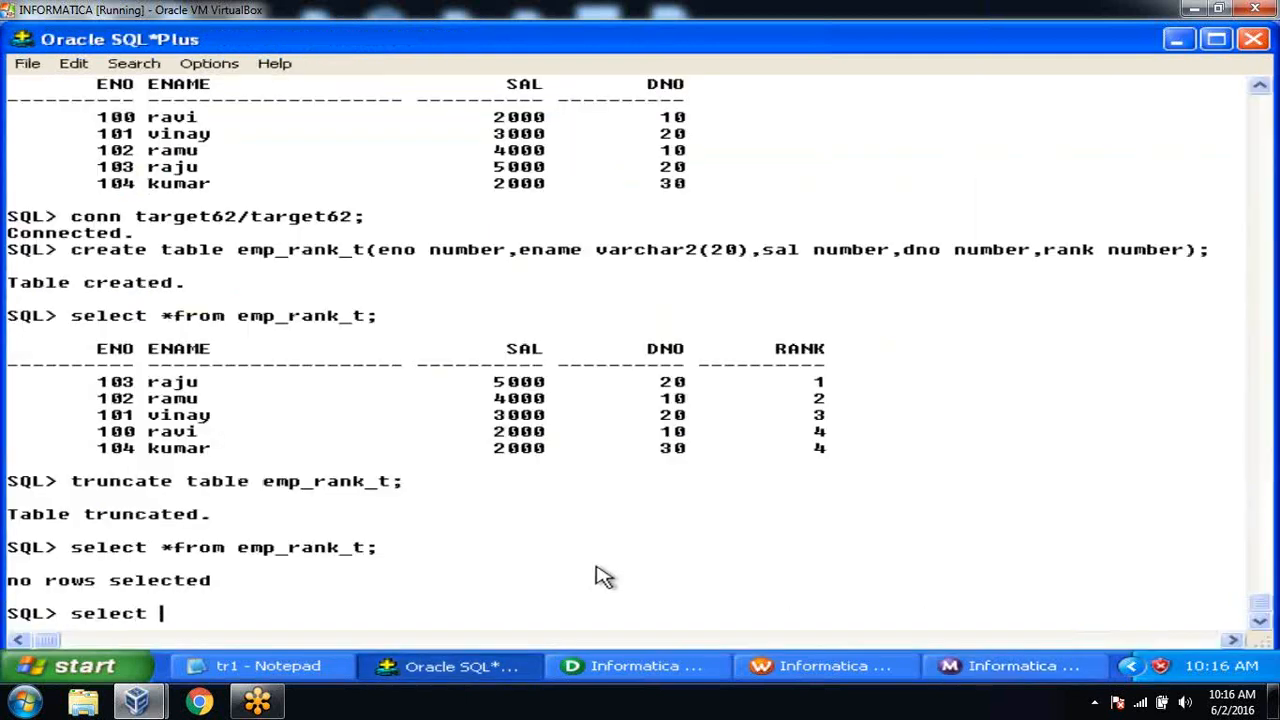
pyautogui.write('*from emp_r')
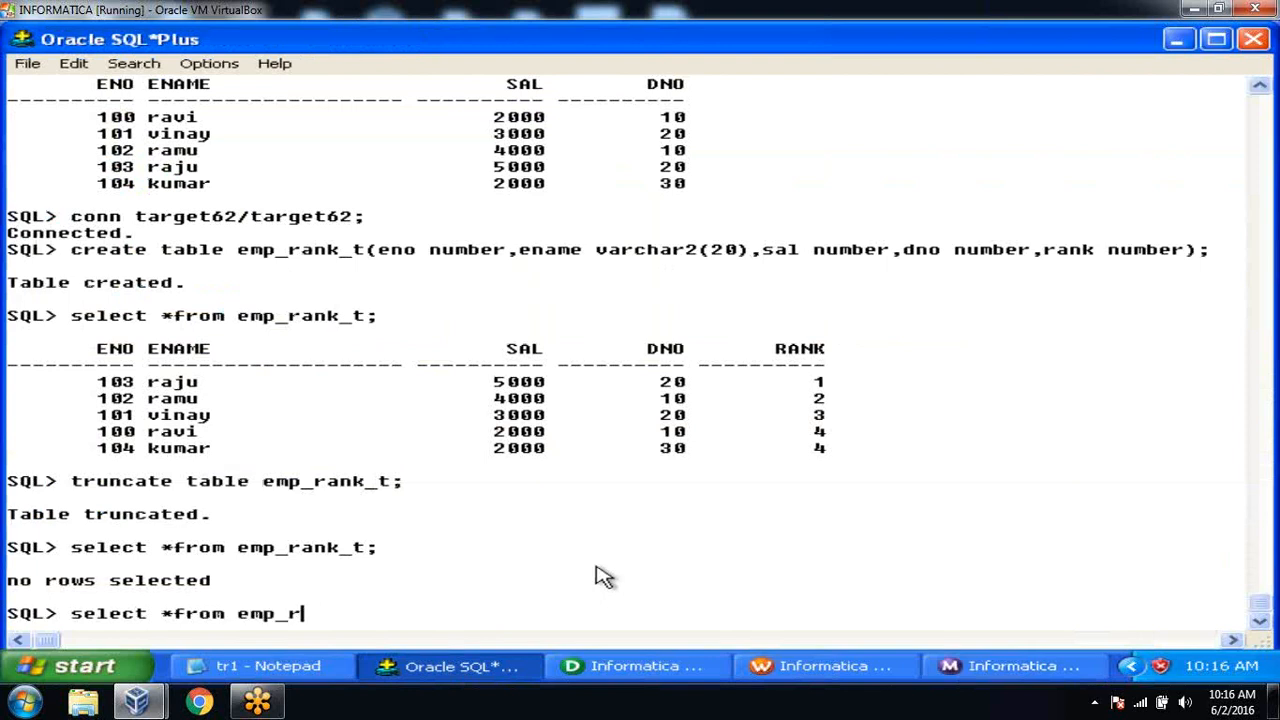
pyautogui.write('ank_t;')
pyautogui.press('Return')
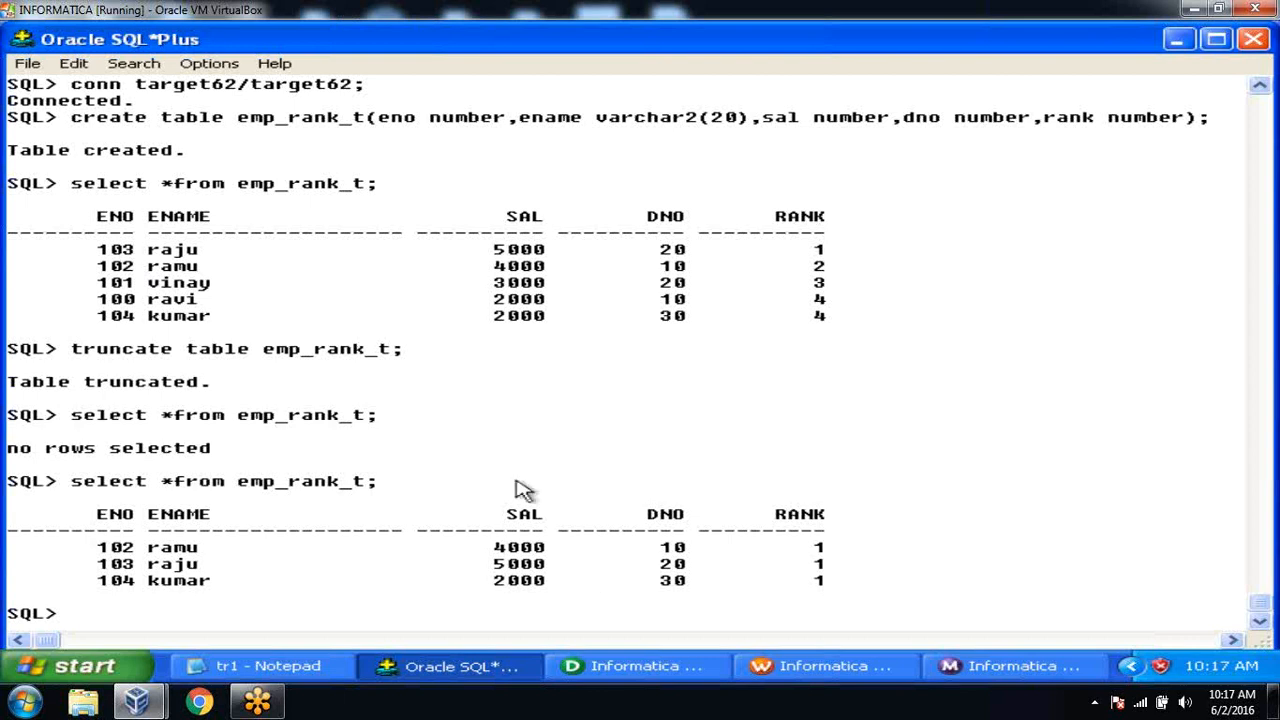
# Compare the earlier 103 raju, 102 ramu and 100 ravi rows with the new result, then show tr1 notes.
pyautogui.moveTo(100, 249); pyautogui.dragTo(849, 268)
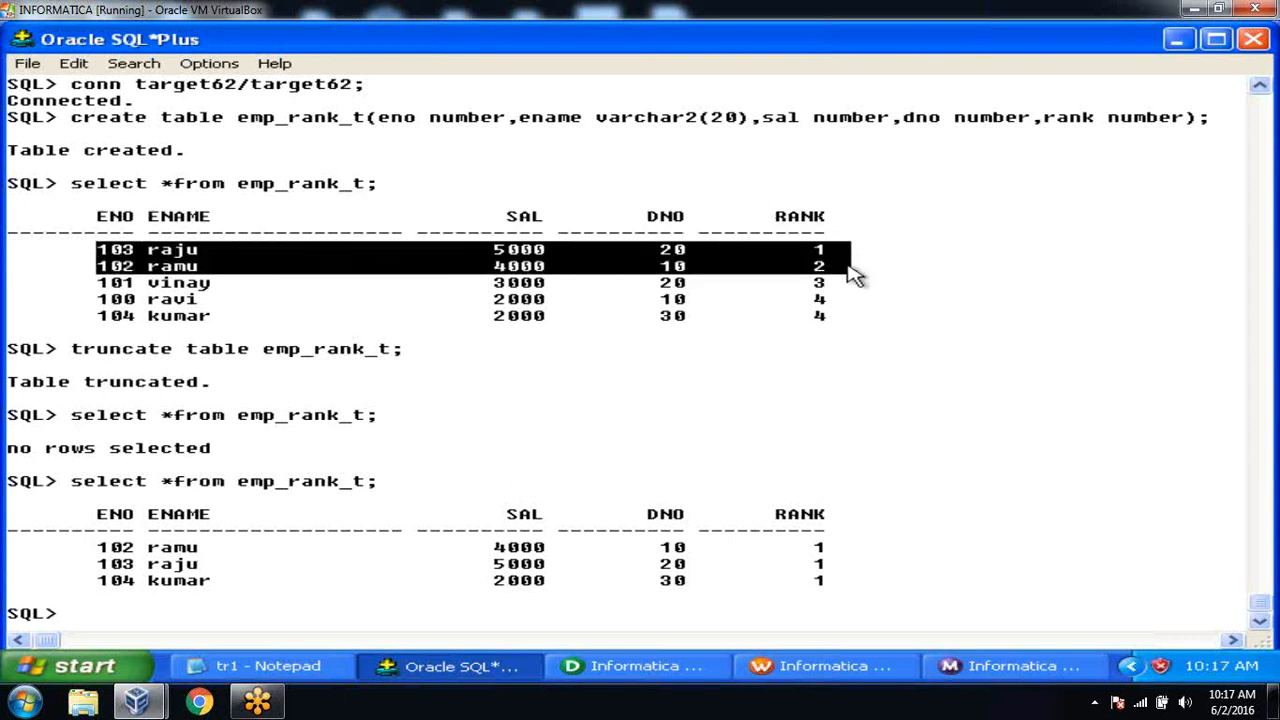
pyautogui.click(766, 285)
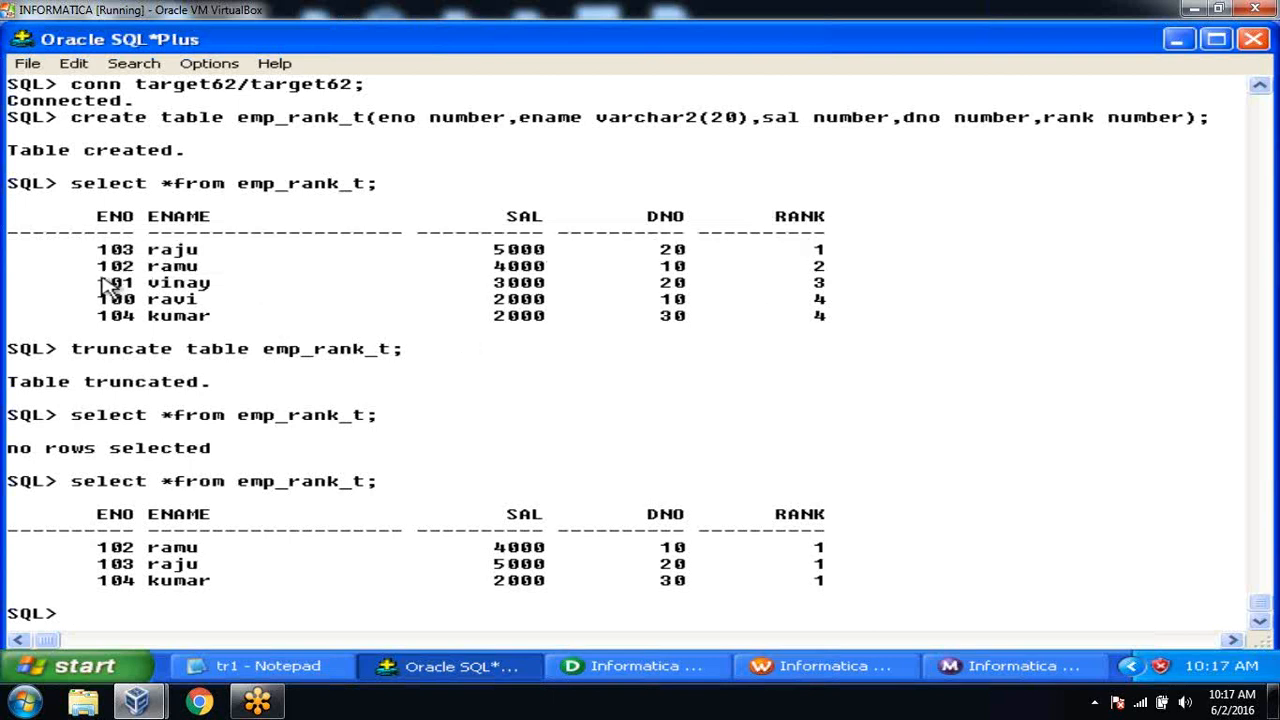
pyautogui.moveTo(100, 271); pyautogui.dragTo(849, 277)
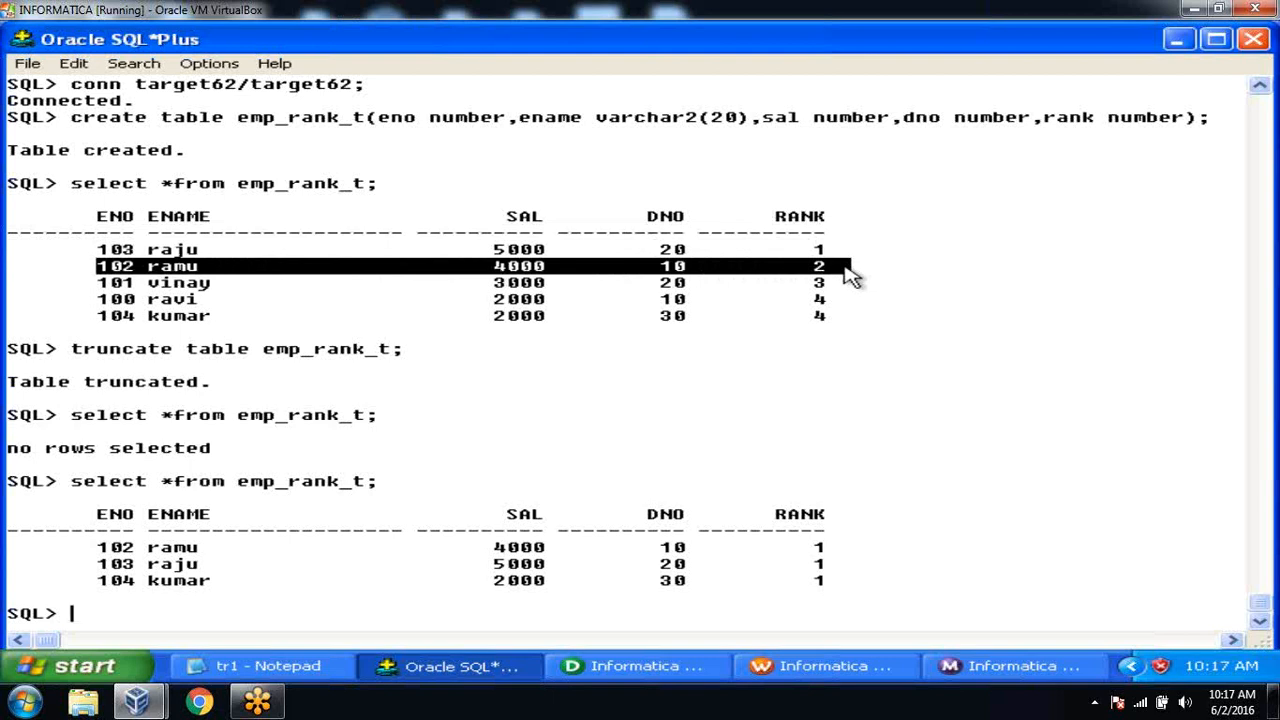
pyautogui.moveTo(100, 287); pyautogui.dragTo(697, 312)
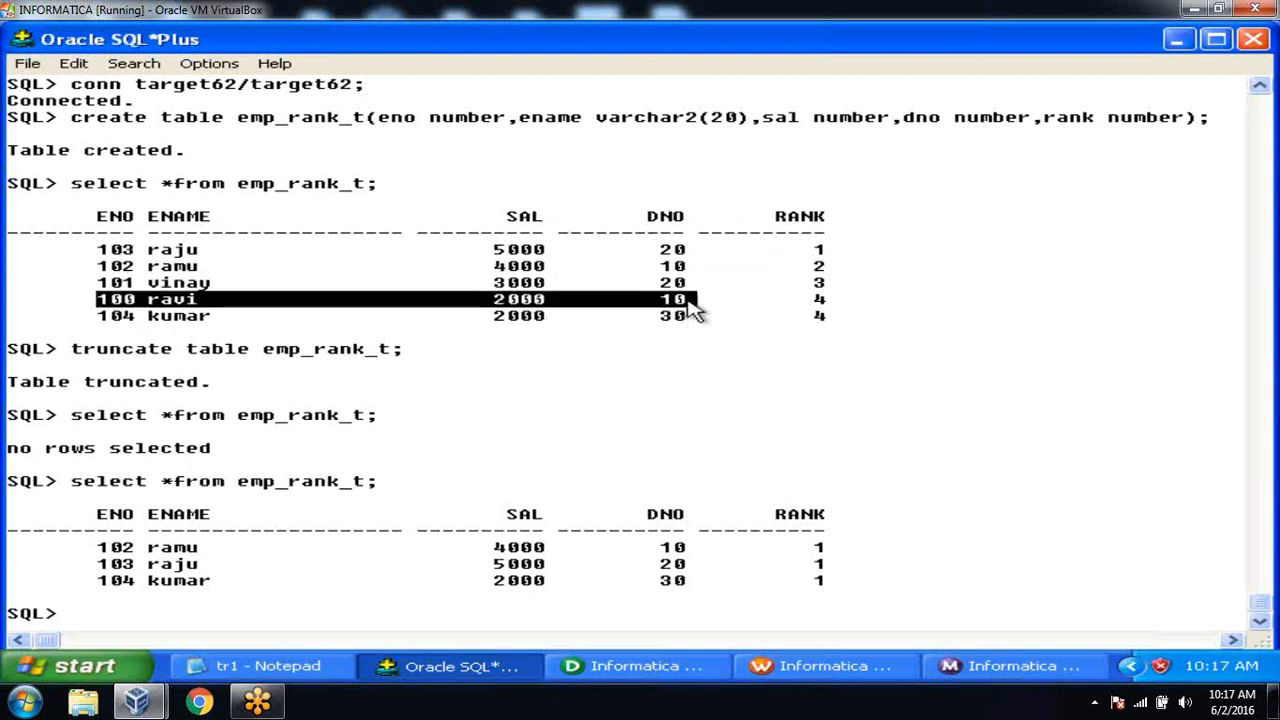
pyautogui.click(545, 278)
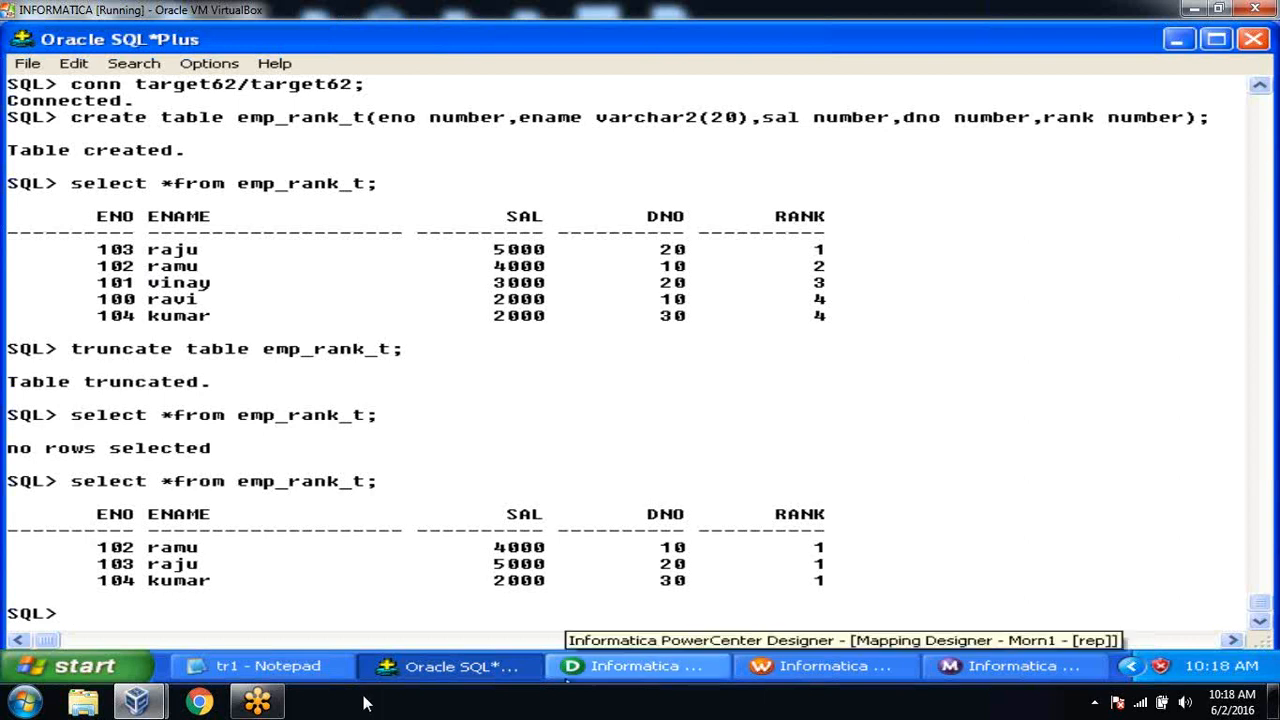
pyautogui.click(328, 675)
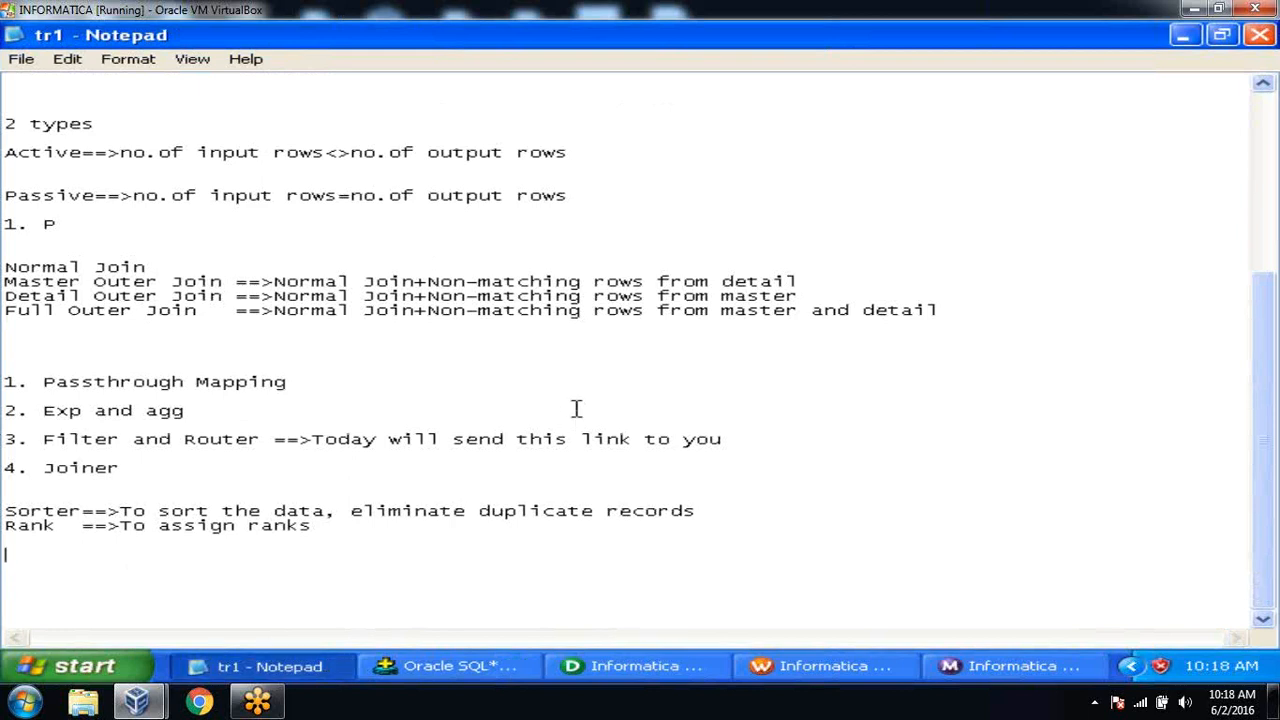